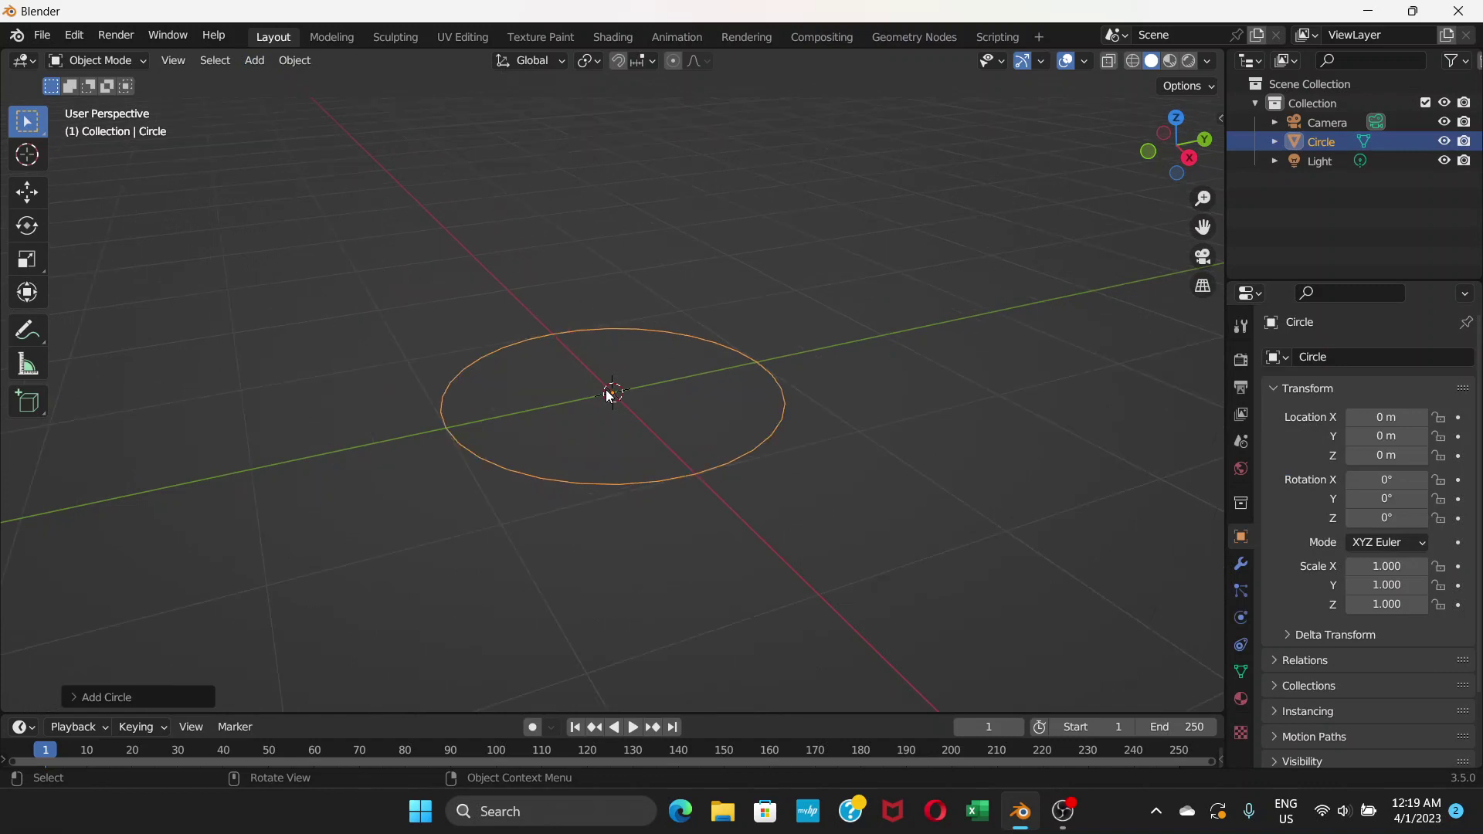
Step: Switch the circle to Edit Mode and extrude it about 0.18 m upward along Z to form the base rim
scroll(610, 394, down, 1)
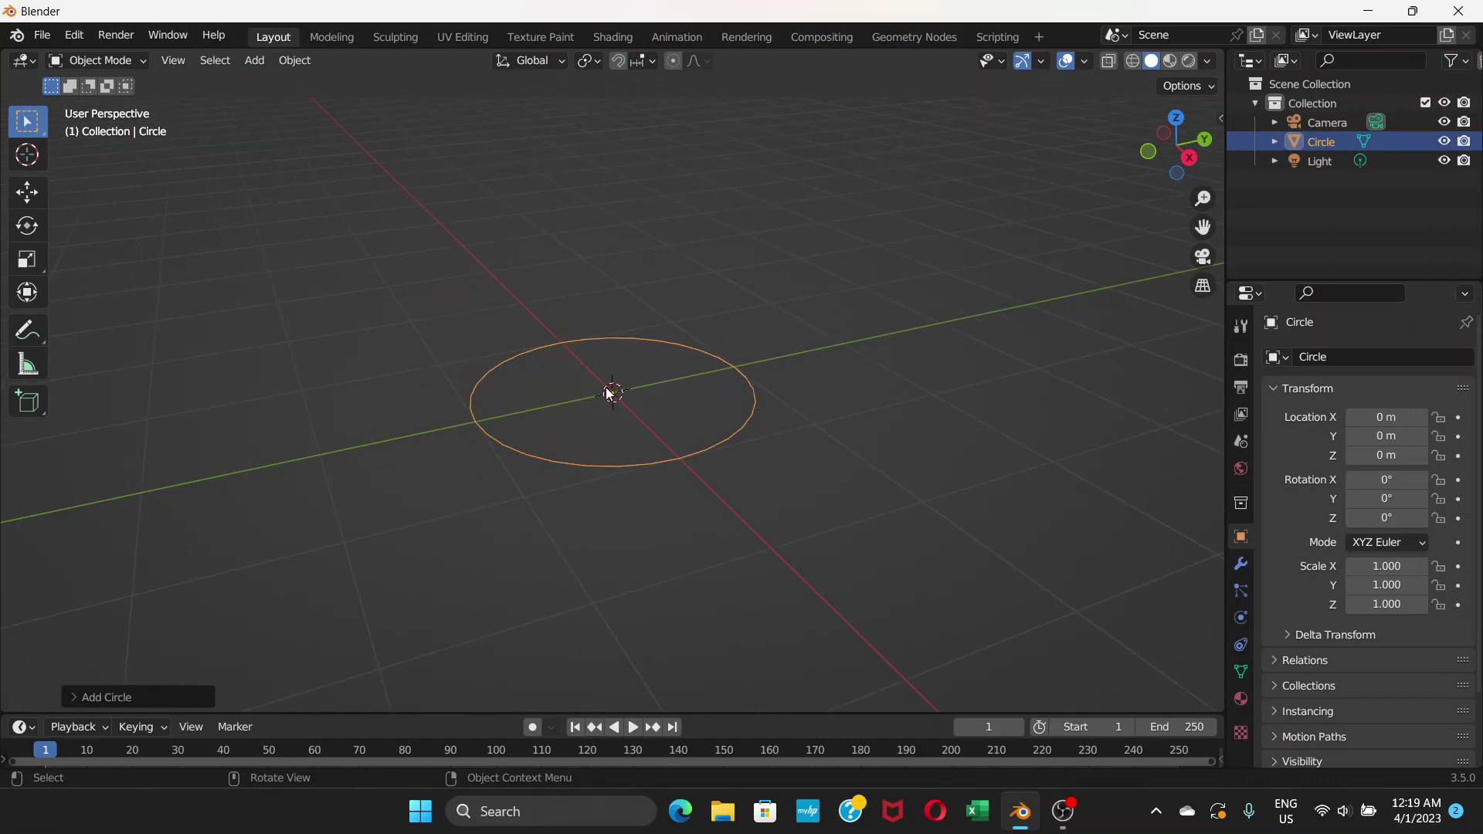
click(140, 62)
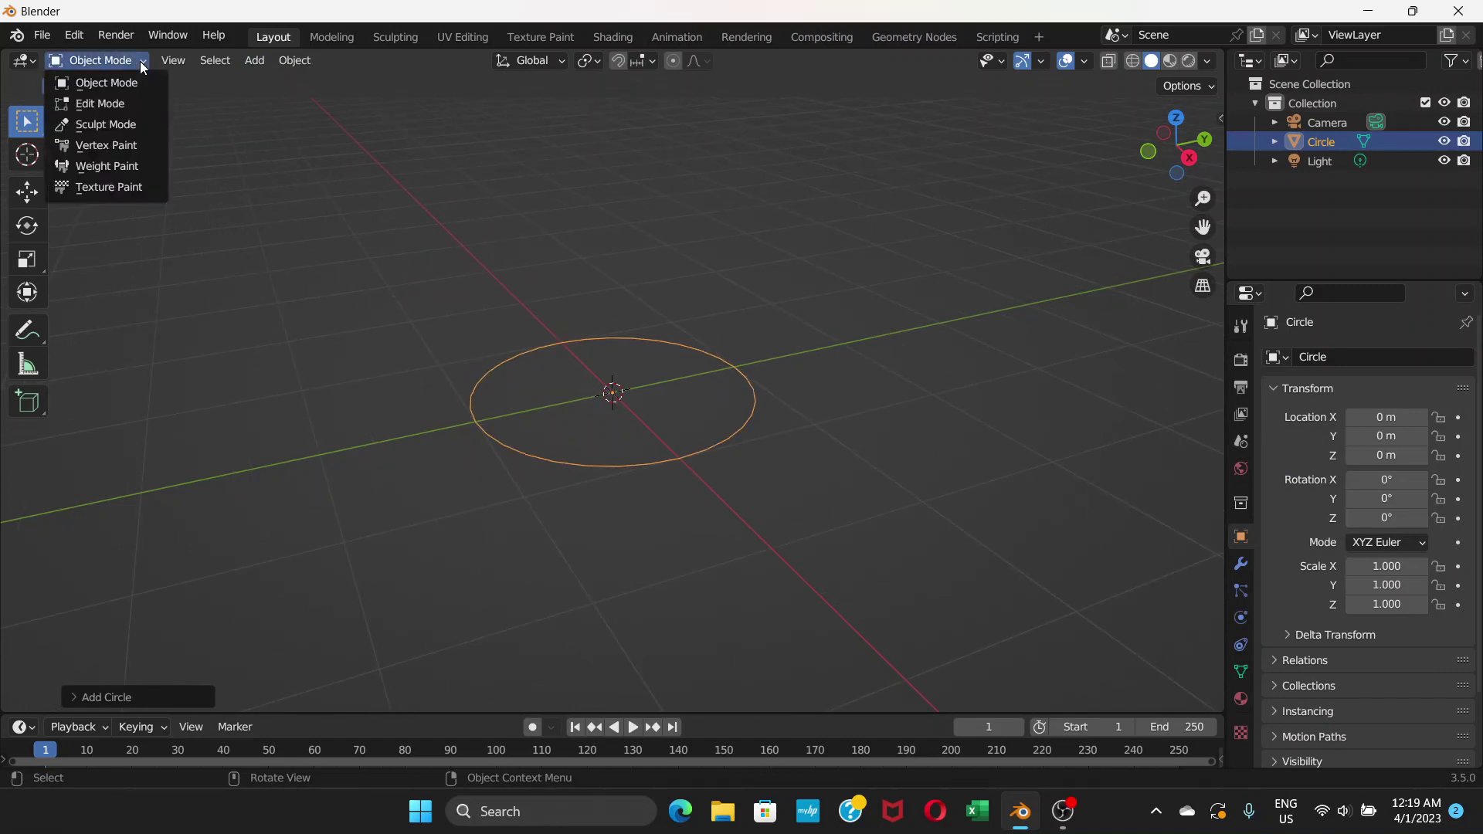
click(131, 103)
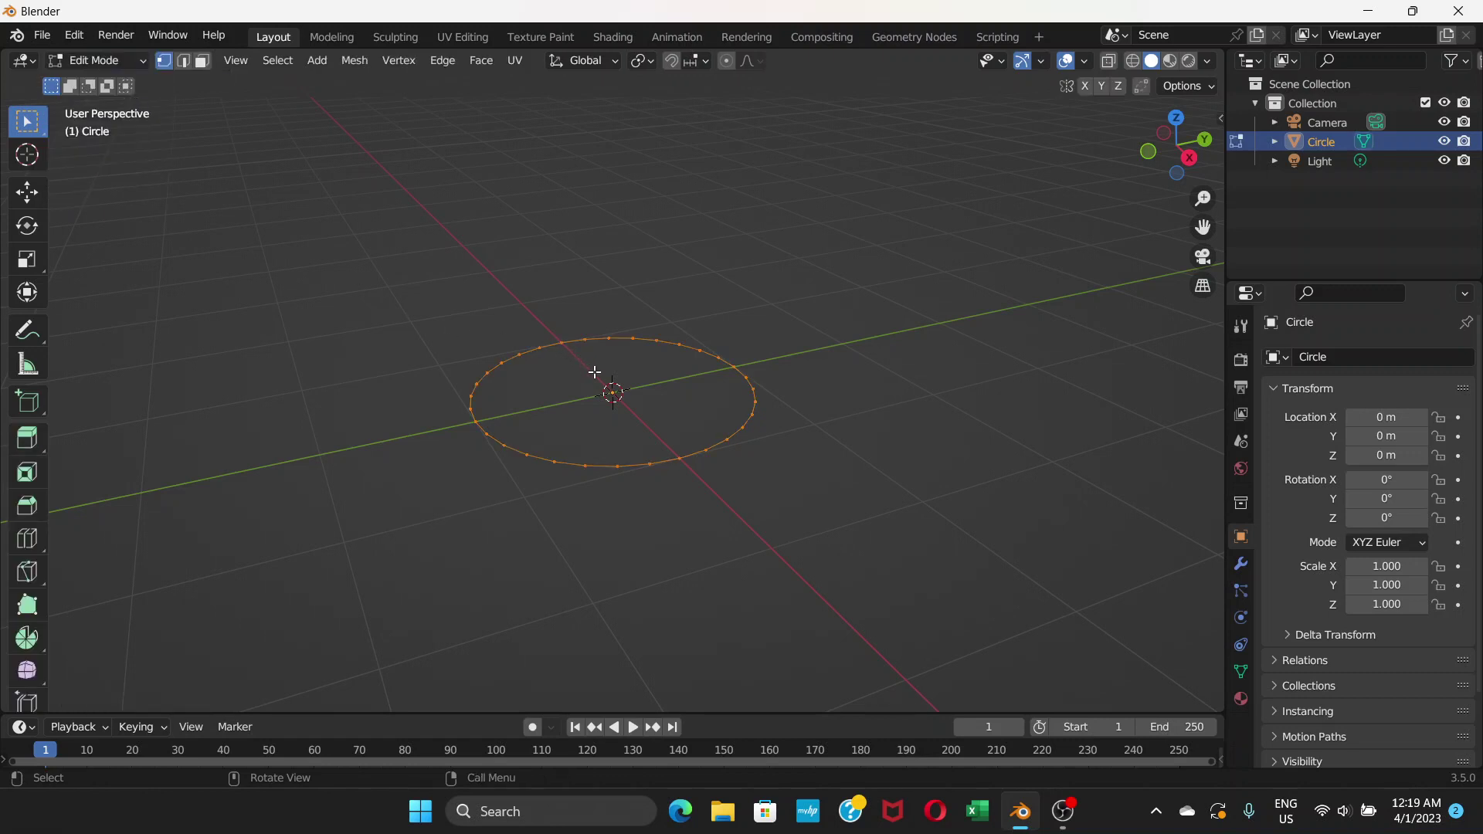
key(g)
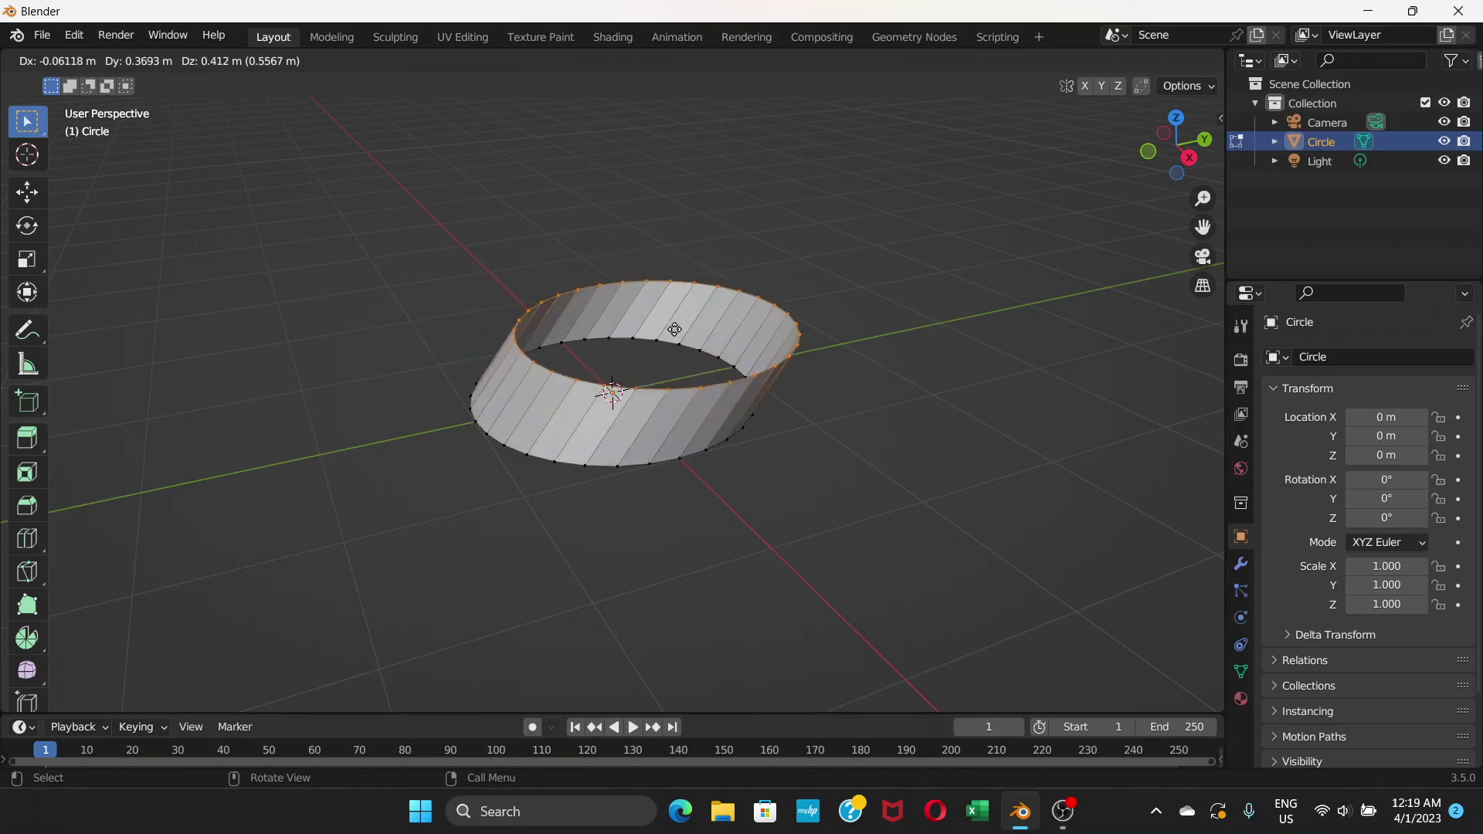
key(z)
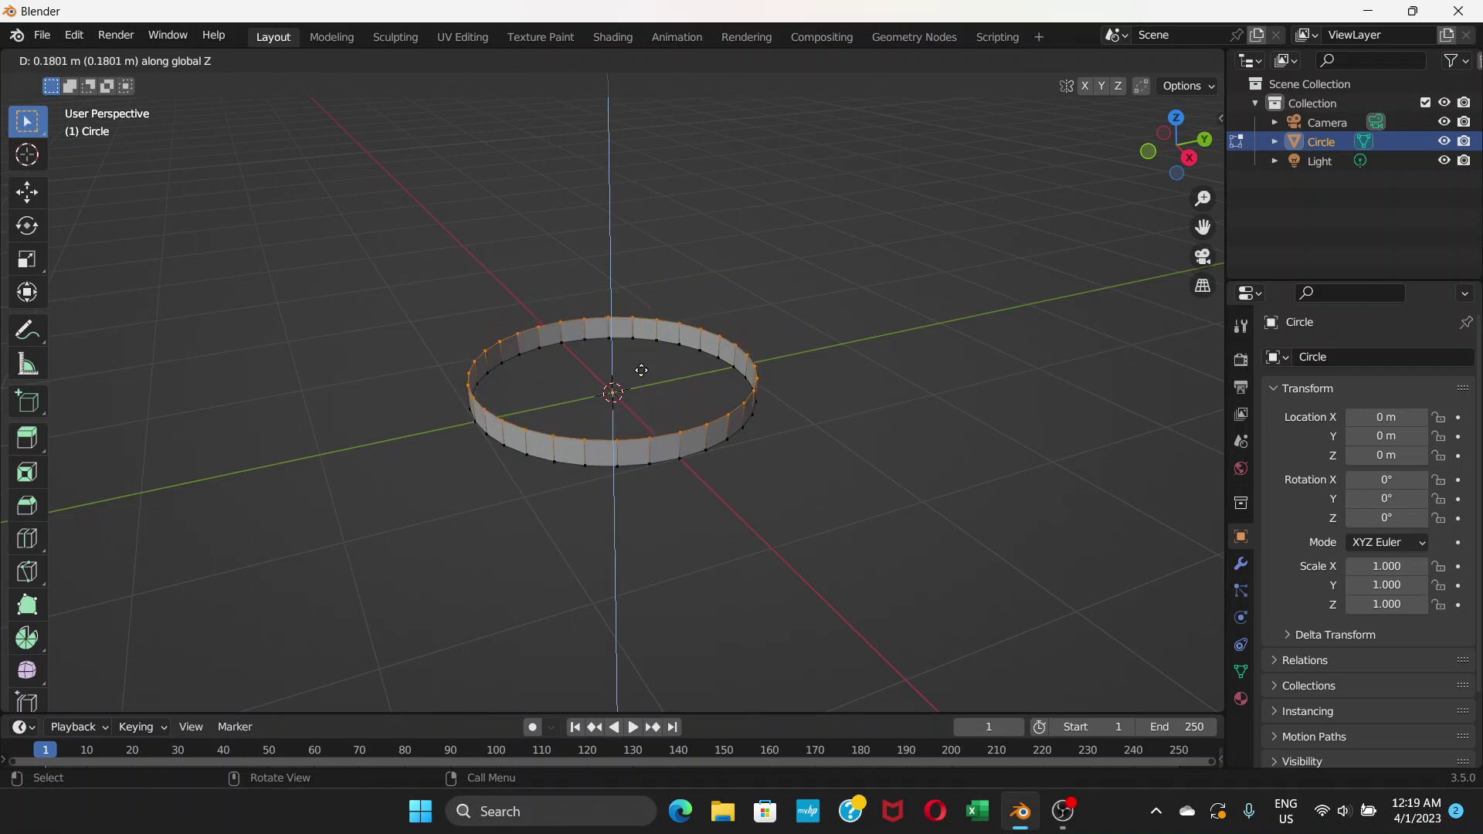
click(641, 372)
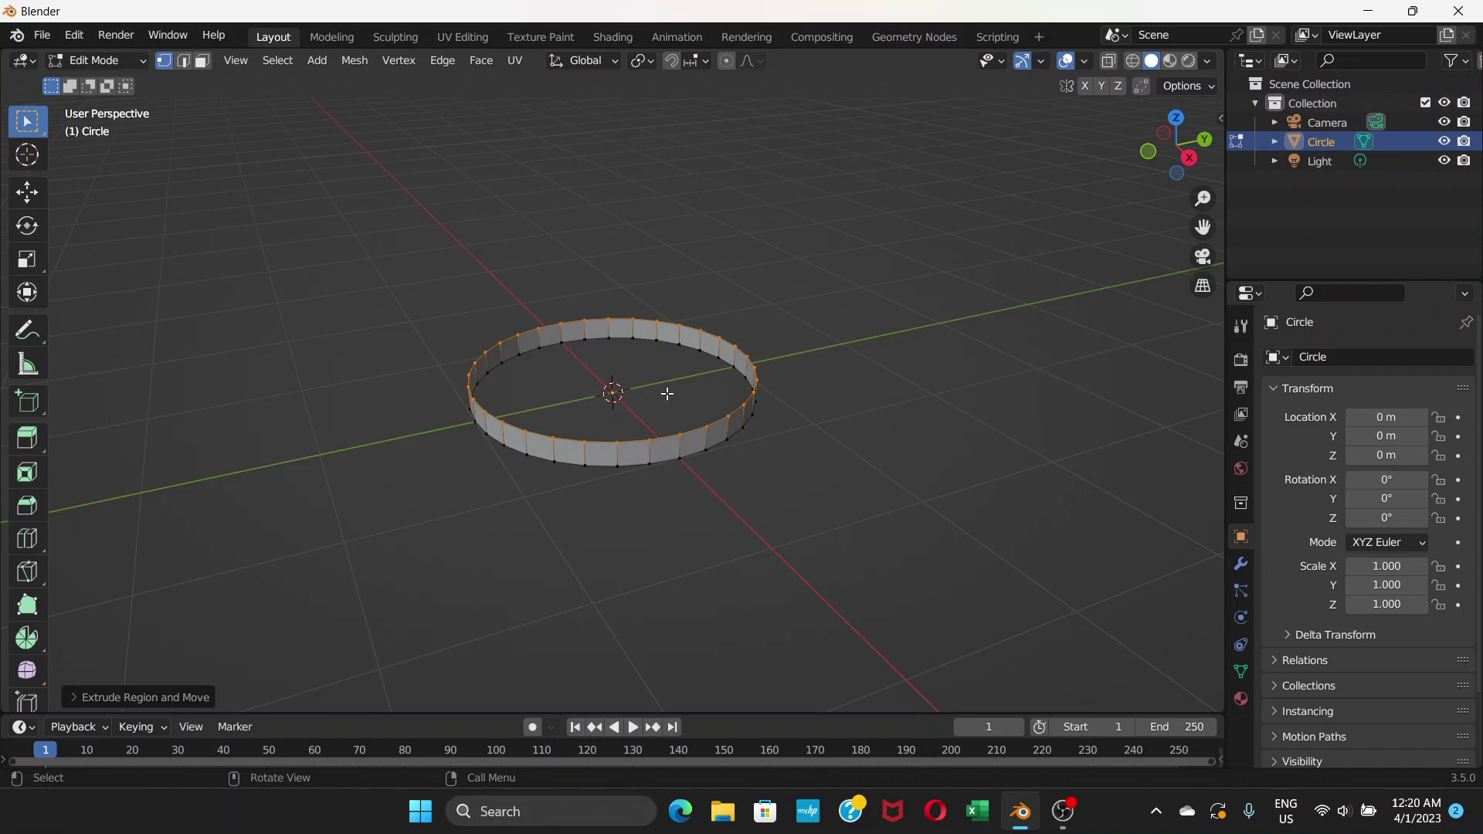
Step: Extrude the rim's top edge in place and scale it to about 0.84 to form a flat inward ledge
key(e)
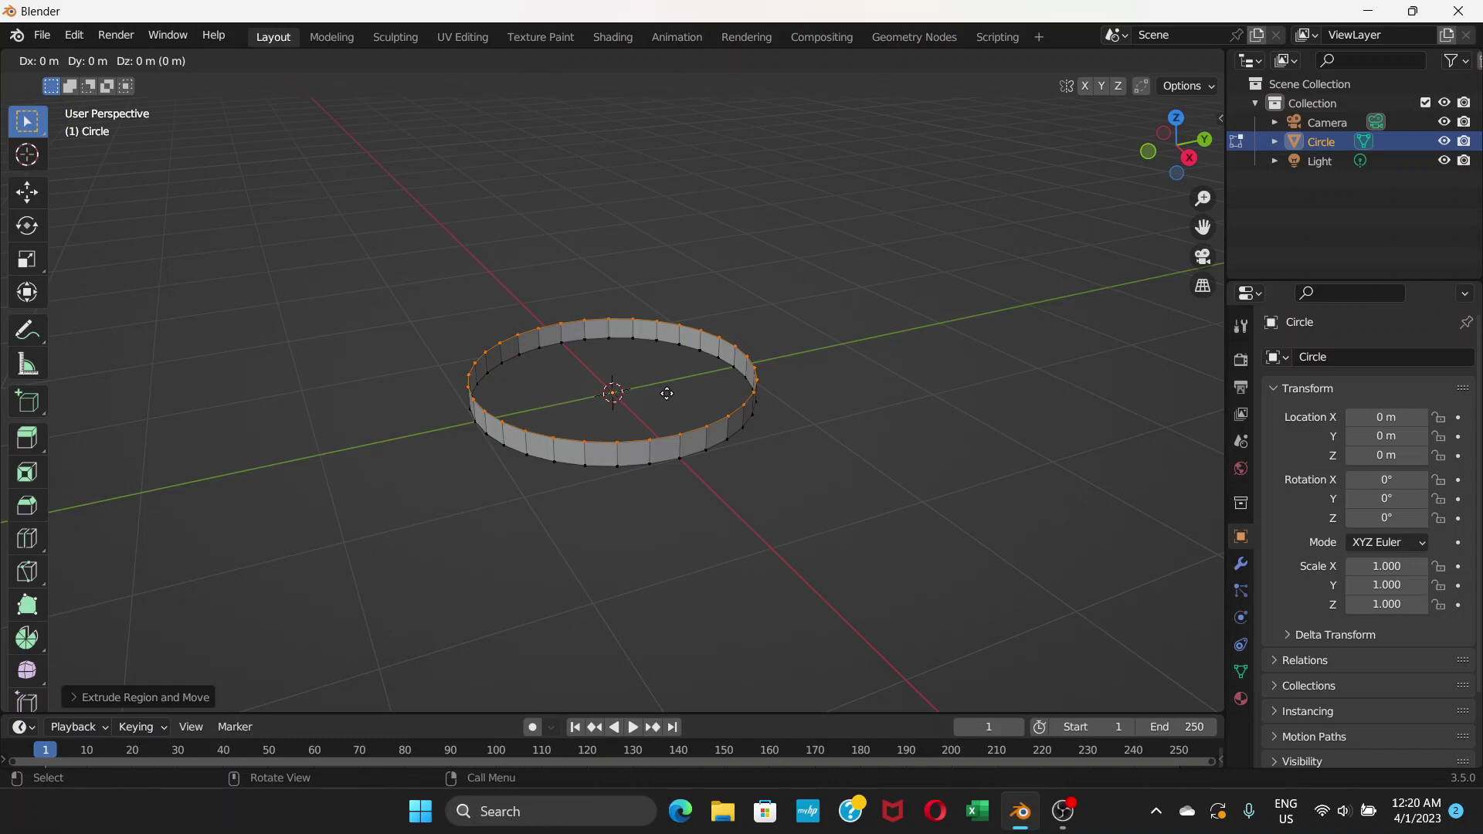
click(666, 393)
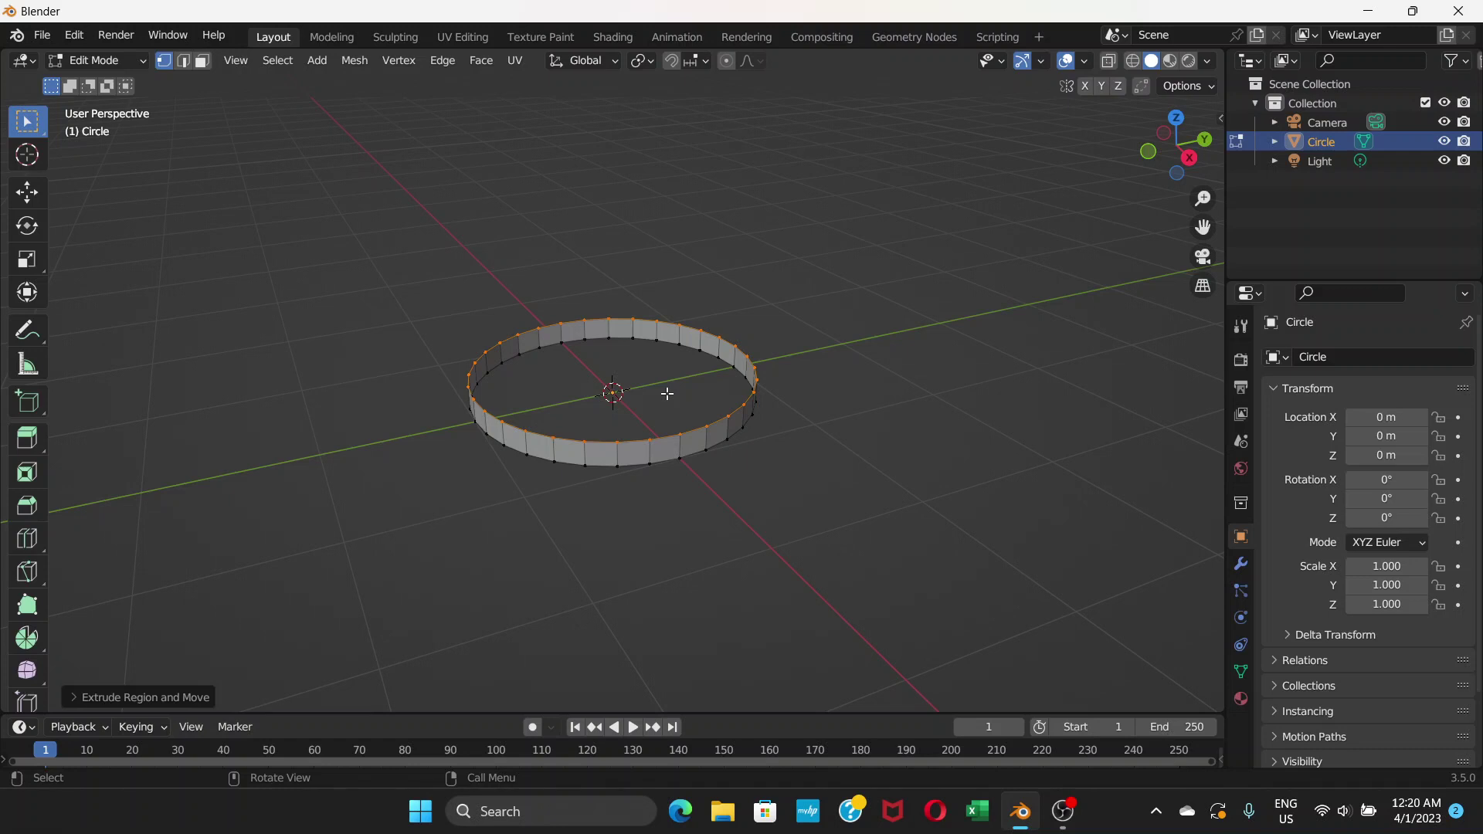
key(s)
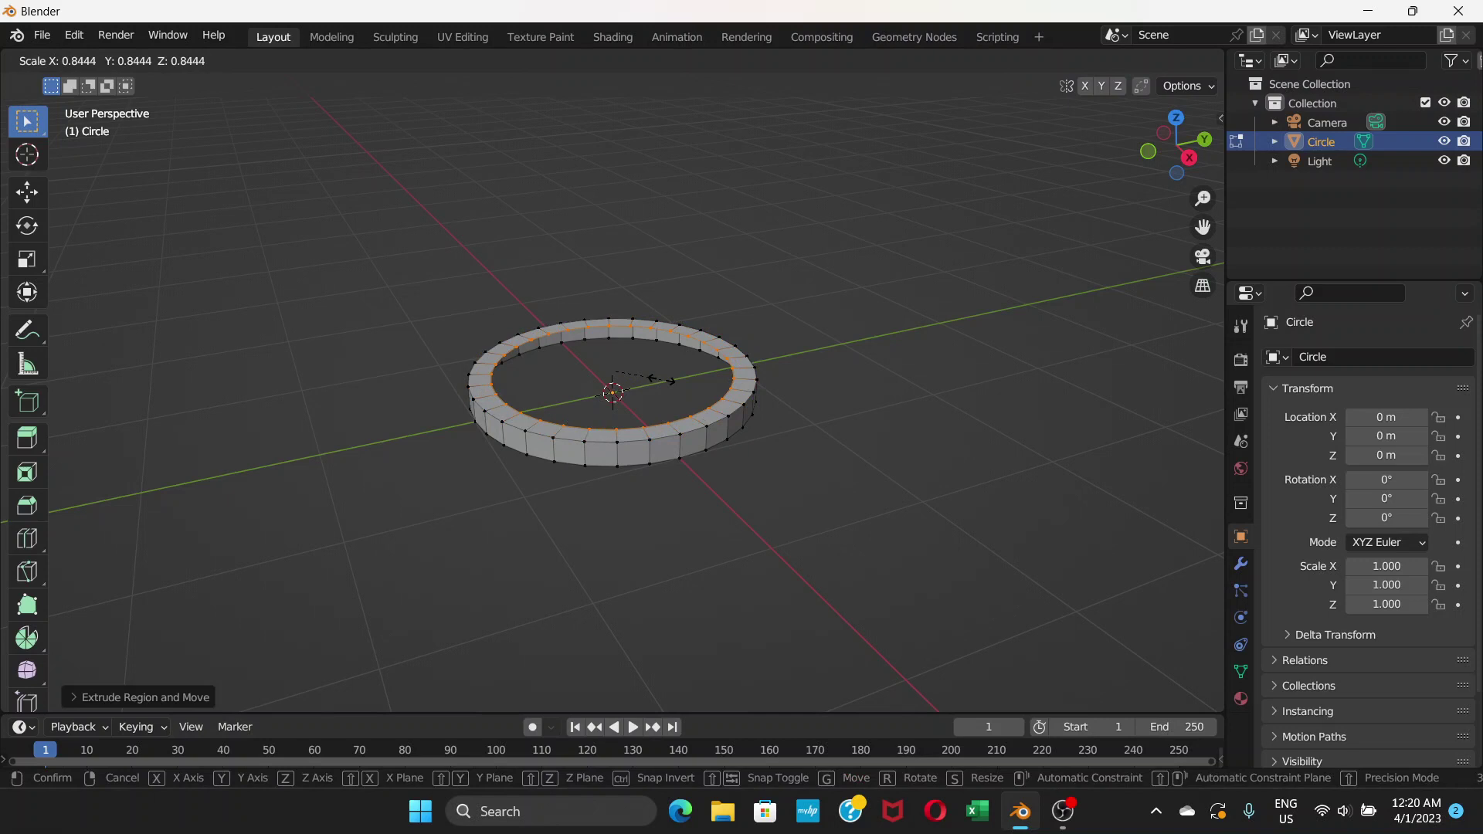
click(663, 379)
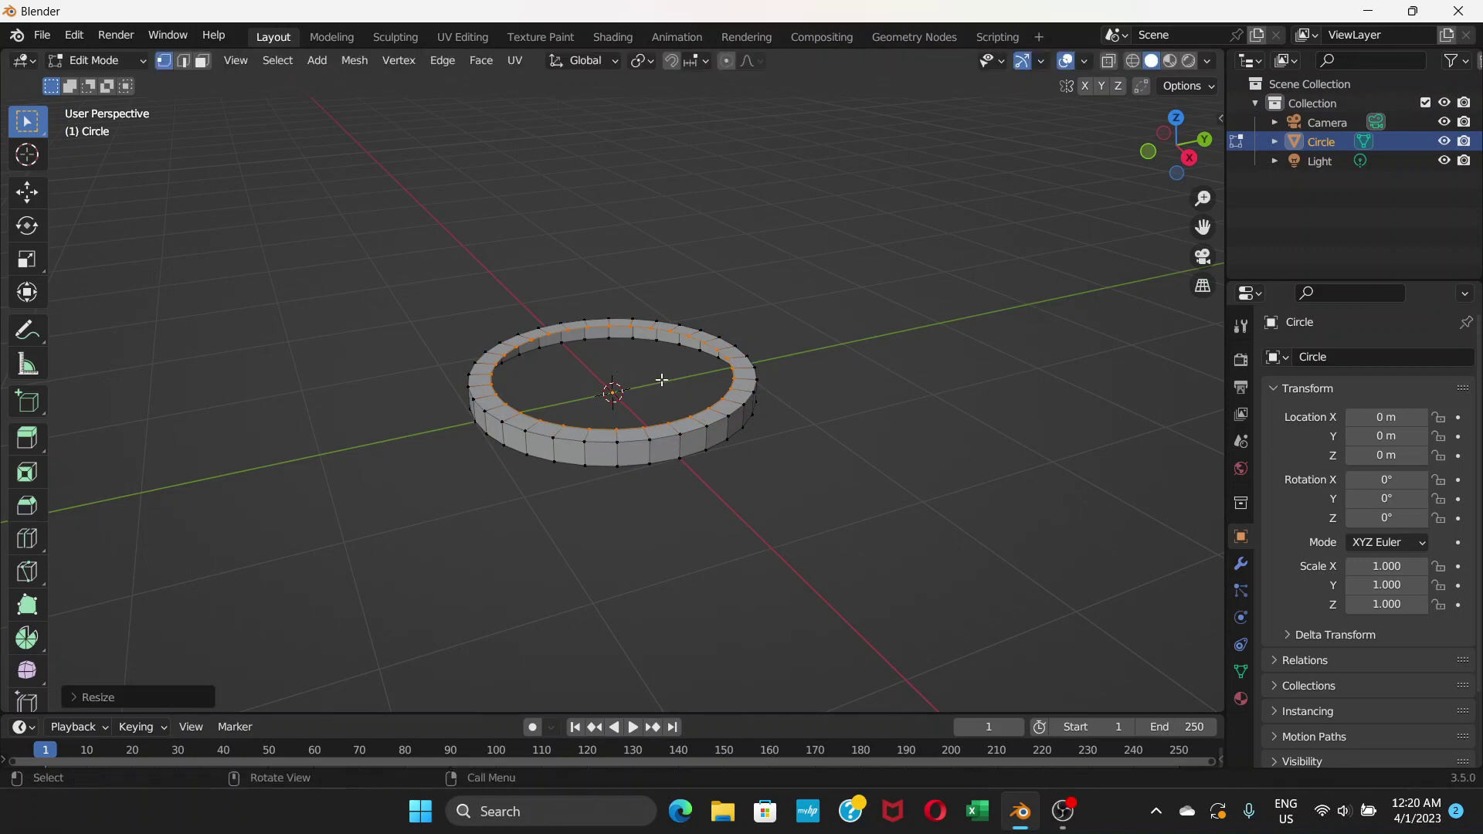
Step: Extrude the ledge's inner edge about 0.17 m upward along Z to form a second vertical tier
key(e)
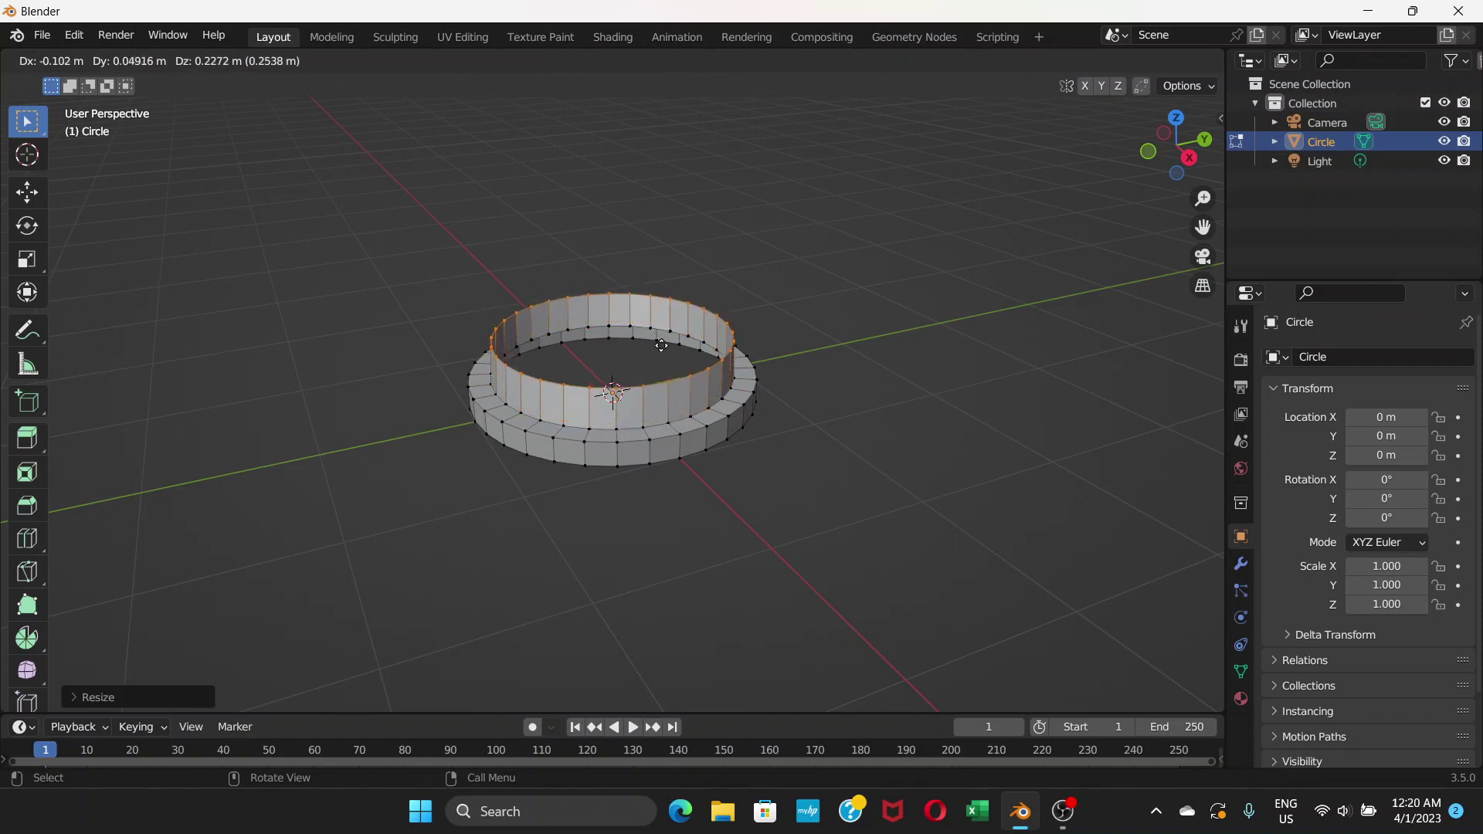
key(z)
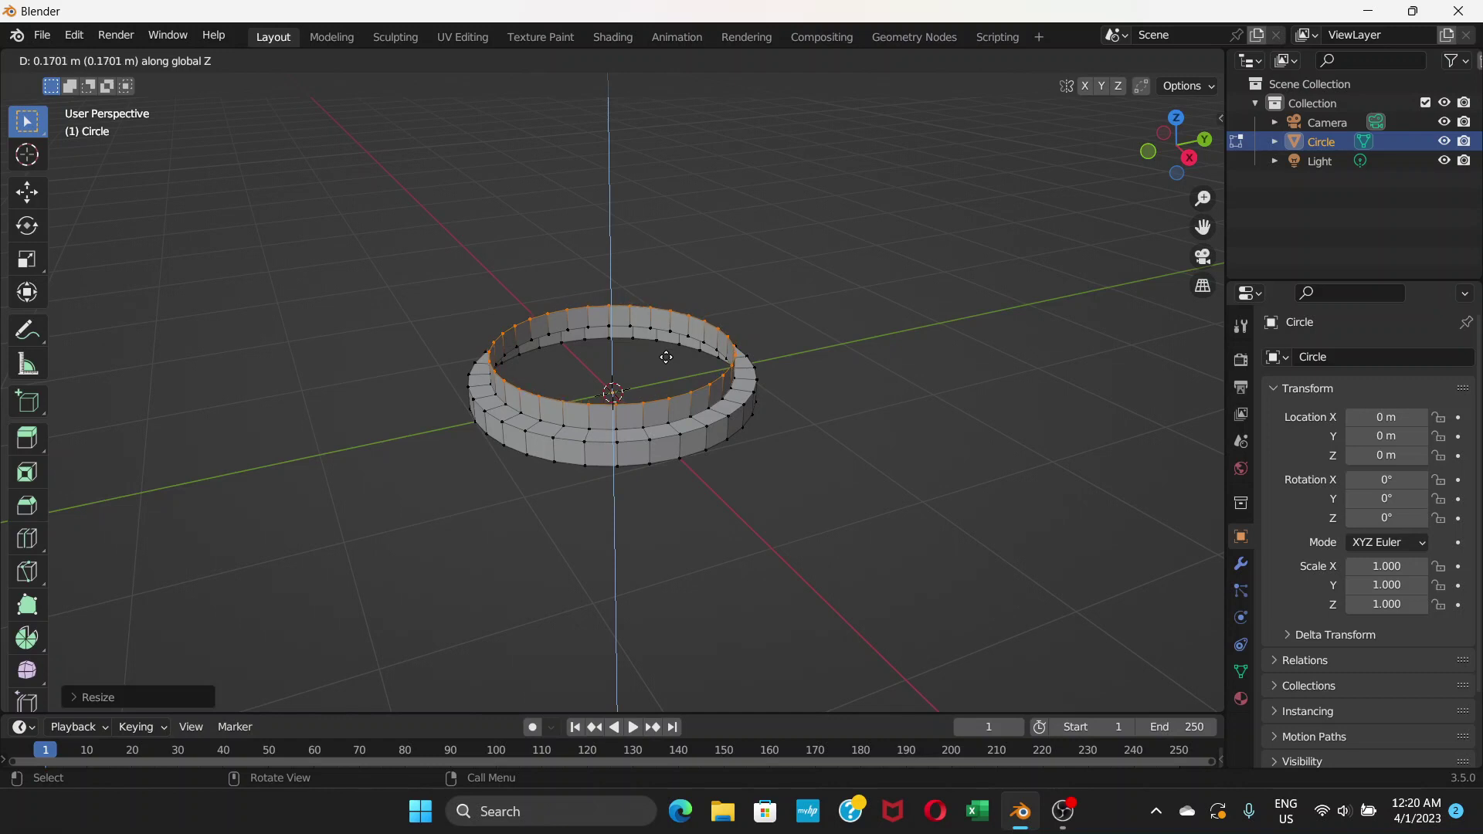
click(665, 358)
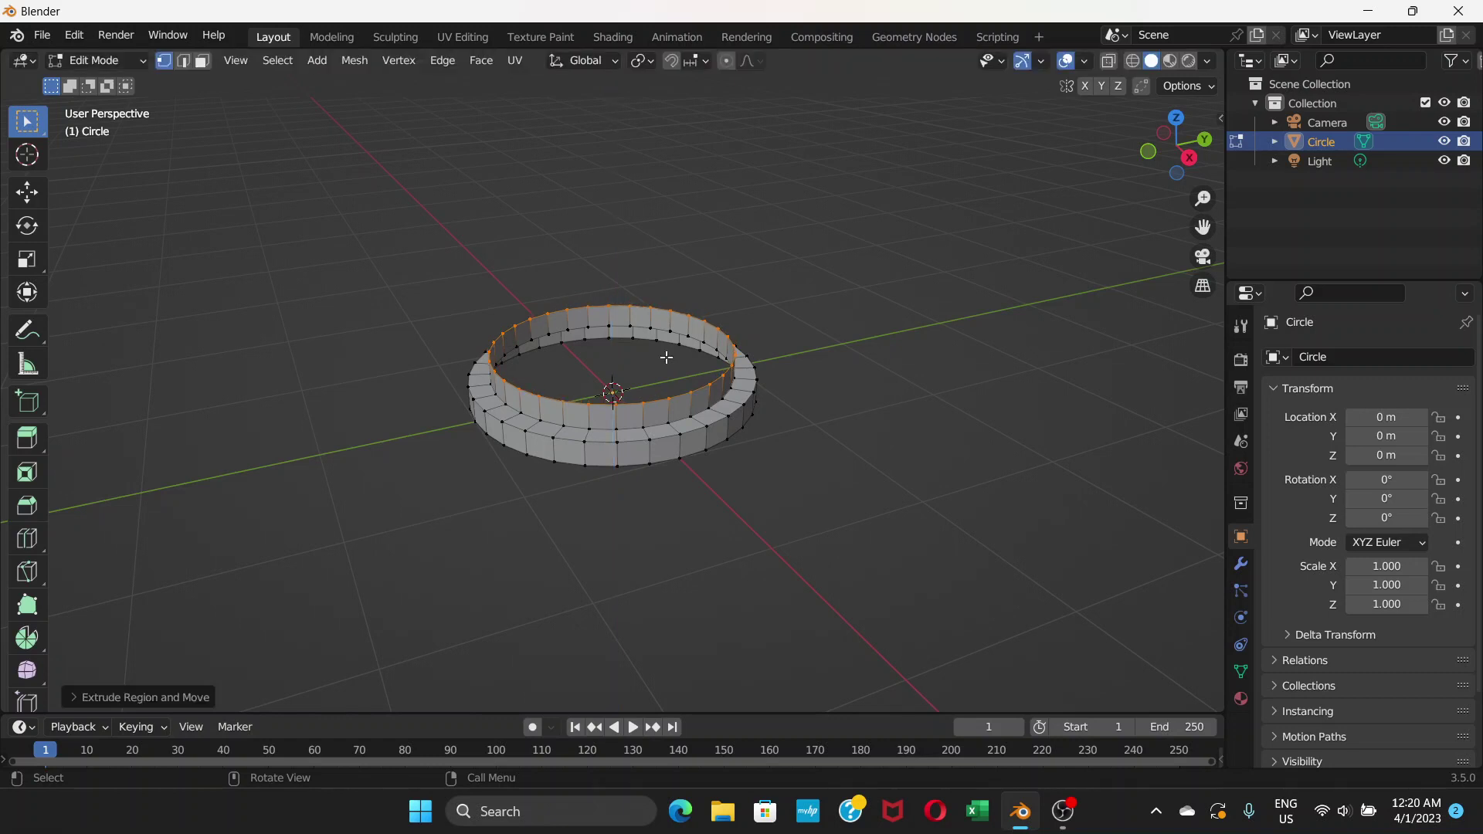
Step: Extrude the second tier's top edge about 0.14 m upward along Z and scale it to about 0.80 for a sloped band
key(g)
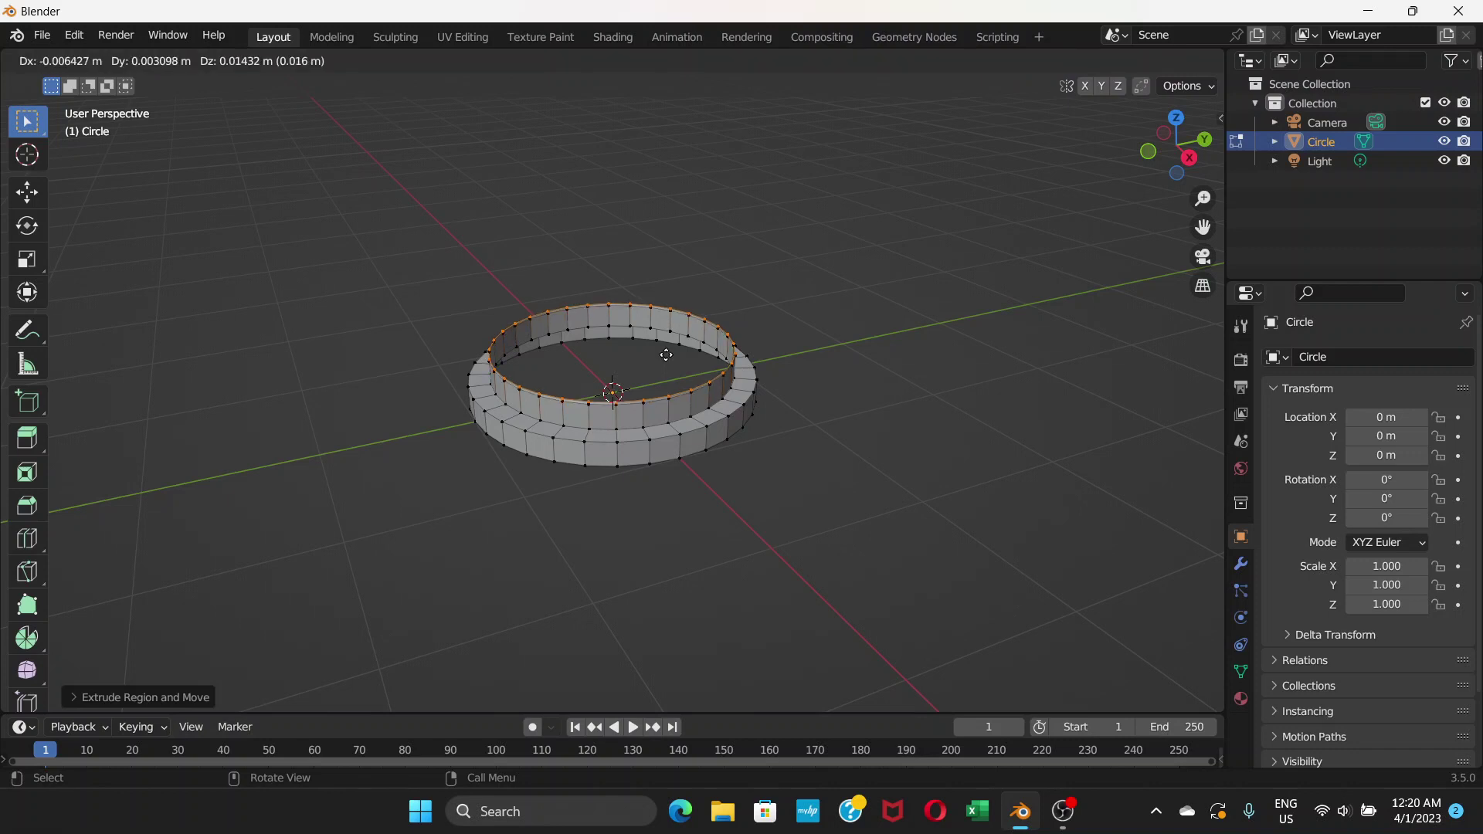
key(z)
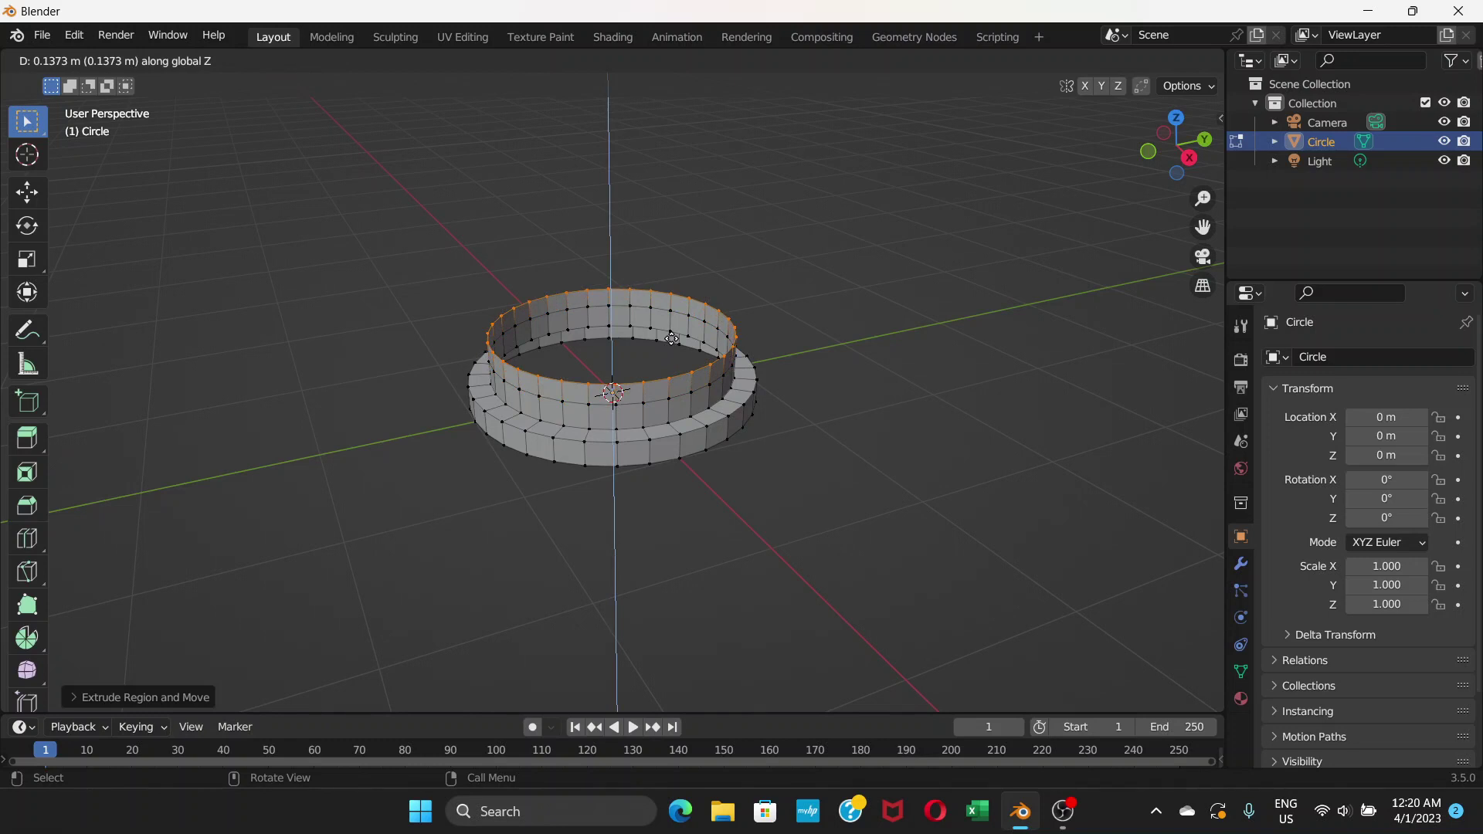
click(671, 338)
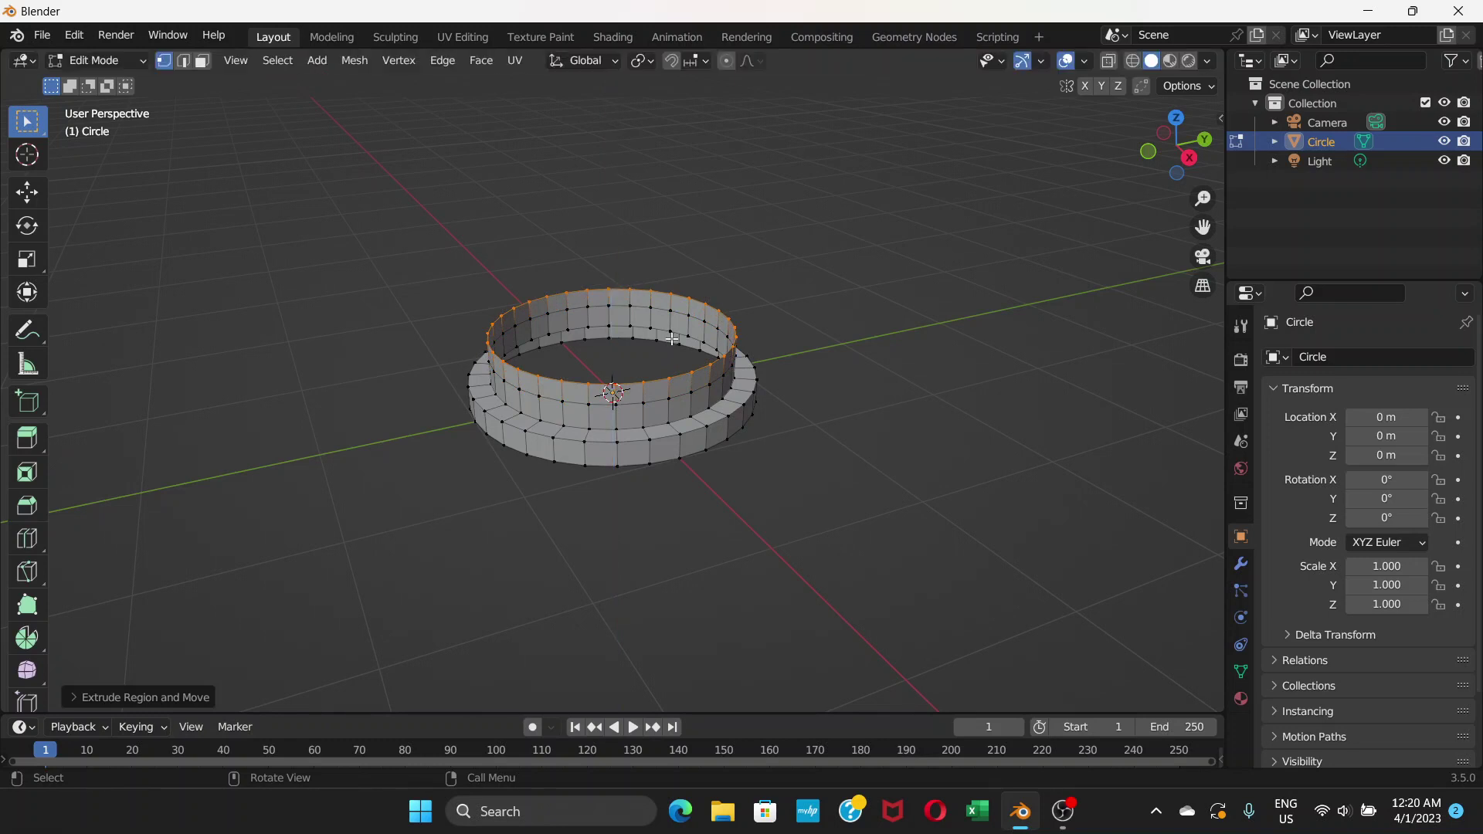
key(s)
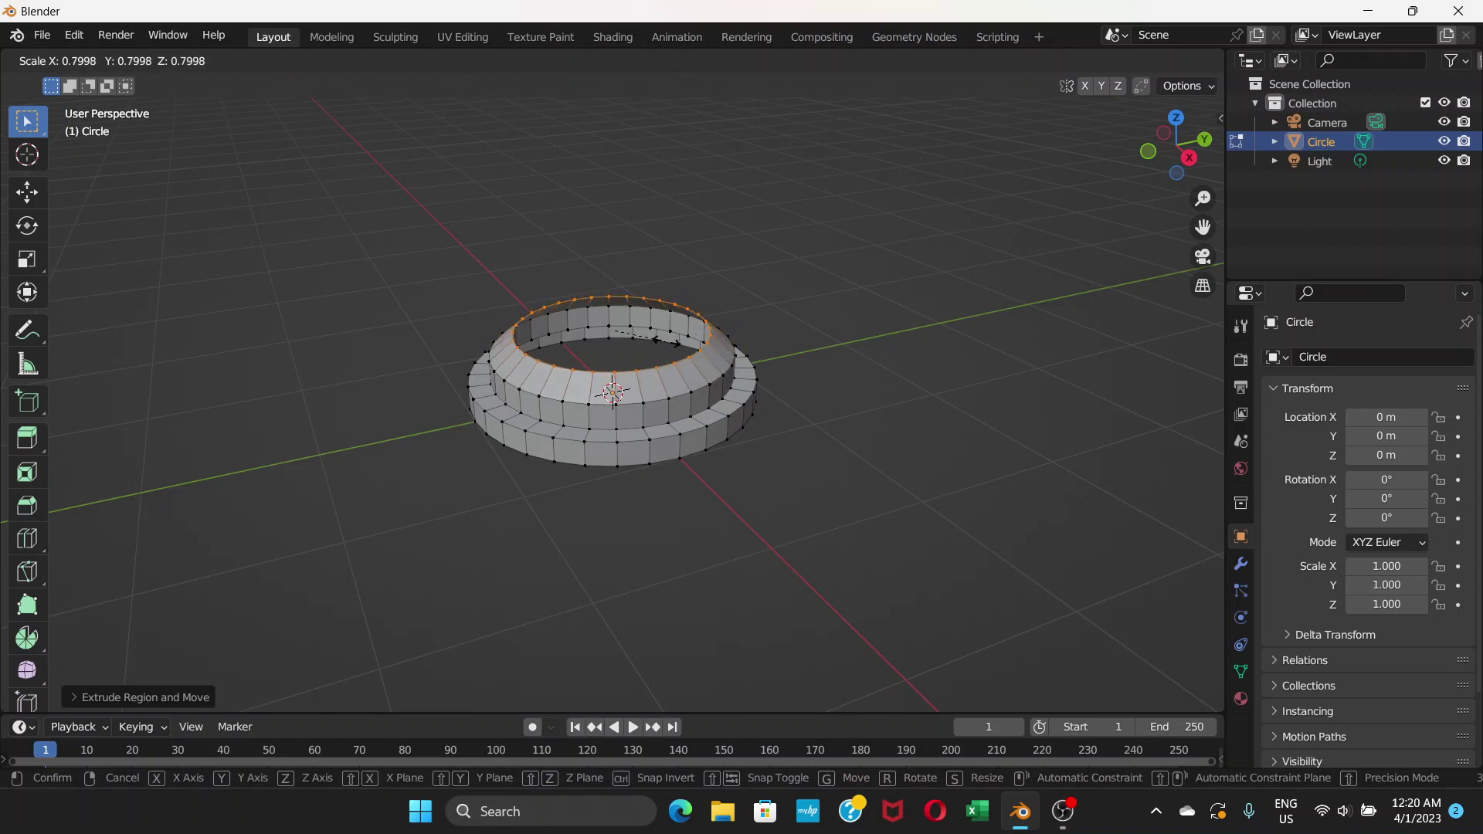
click(666, 342)
Step: Extrude the sloped band's top edge about 0.2 m upward along Z and scale it to about 0.78
key(e)
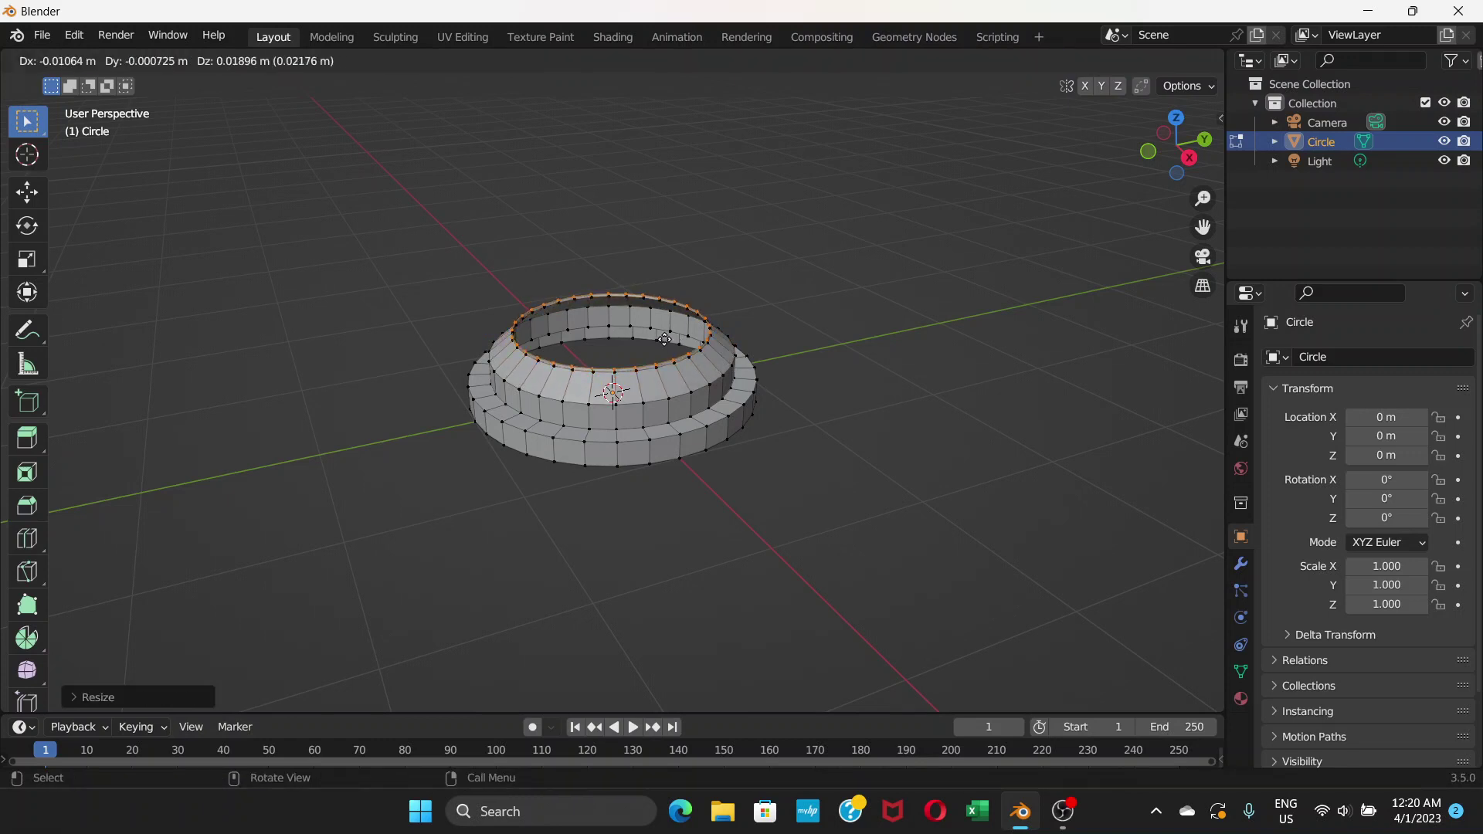
key(z)
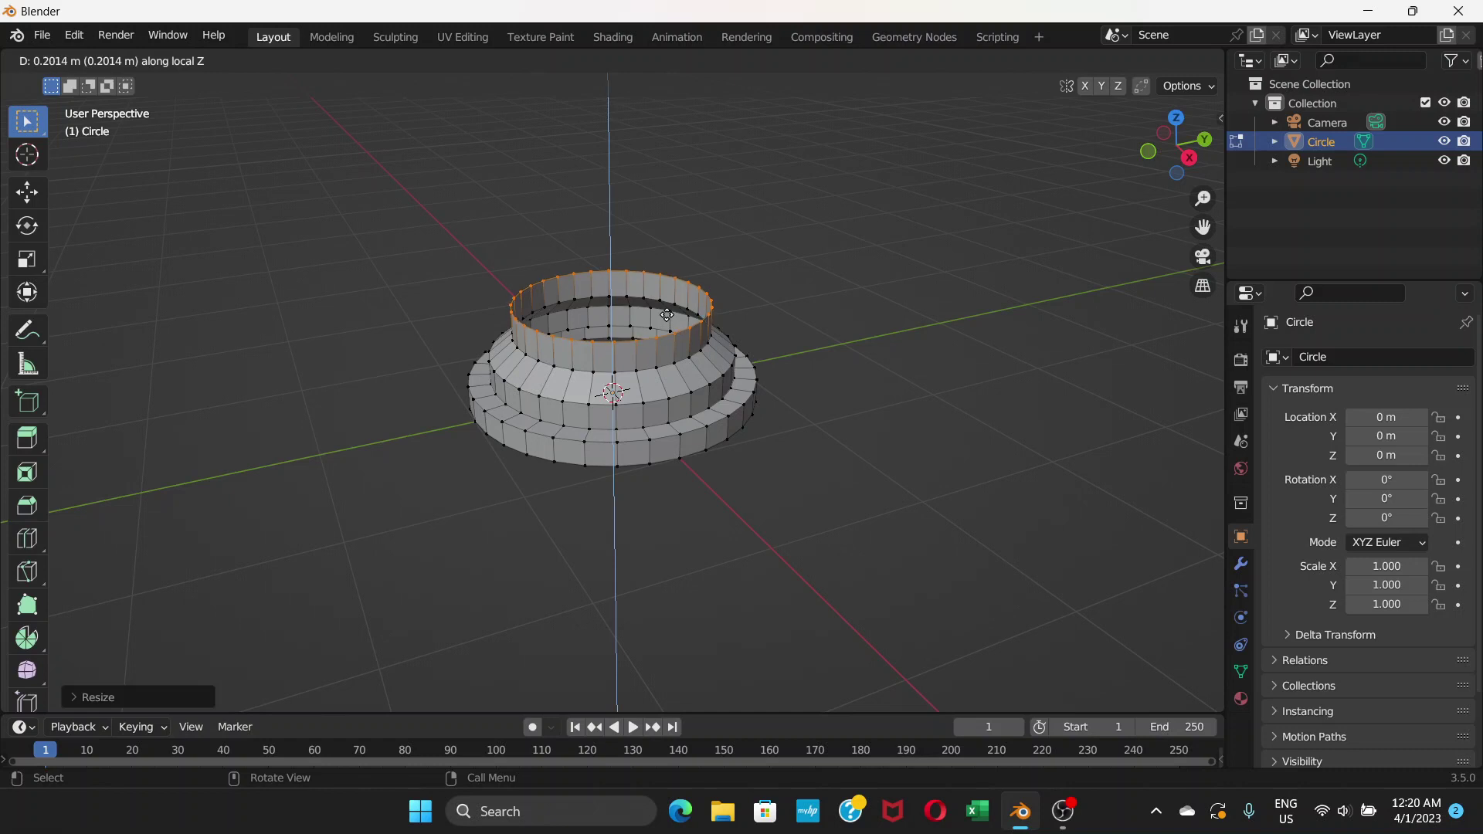
click(669, 321)
key(s)
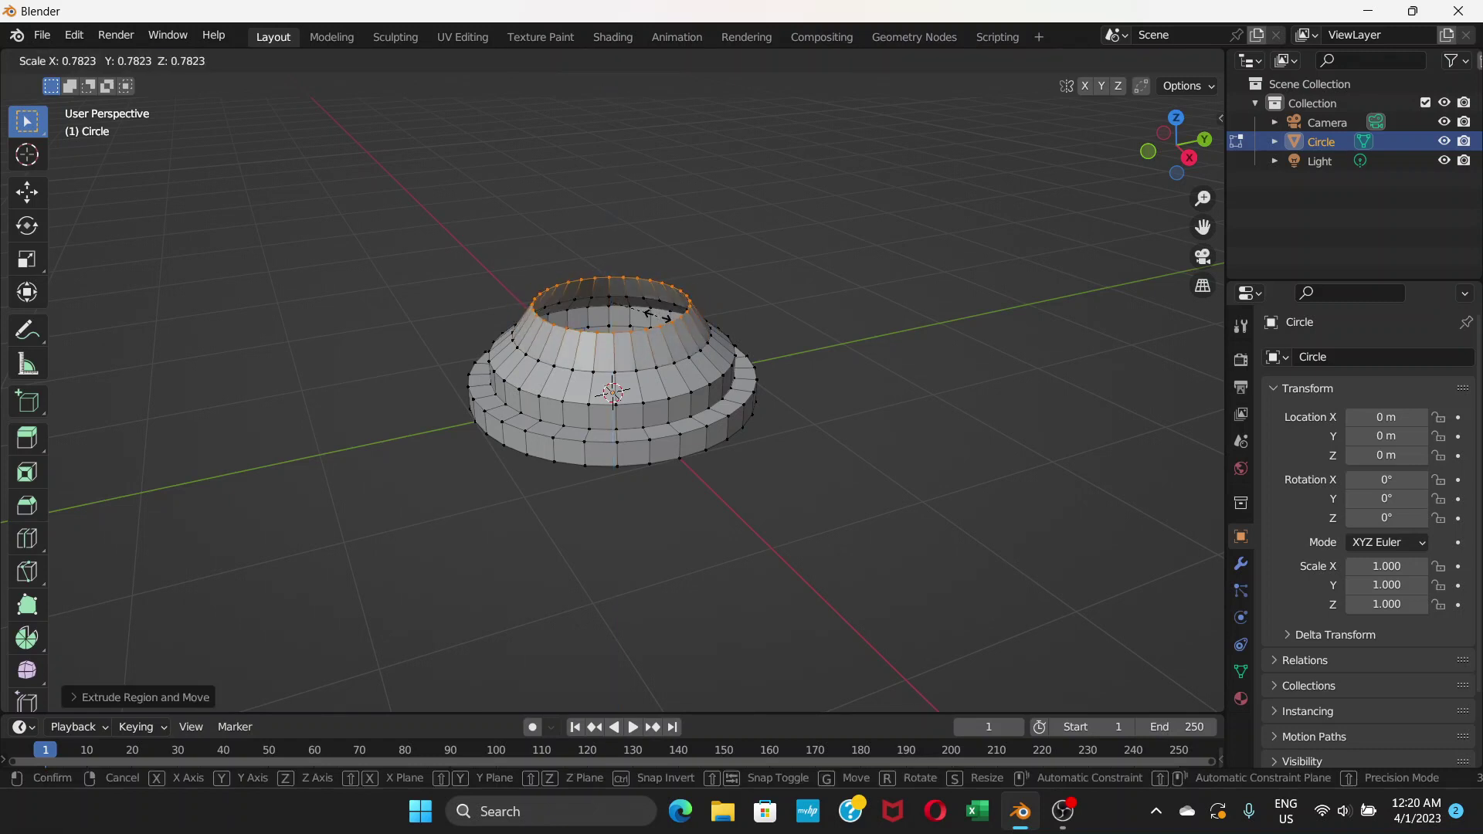
click(656, 317)
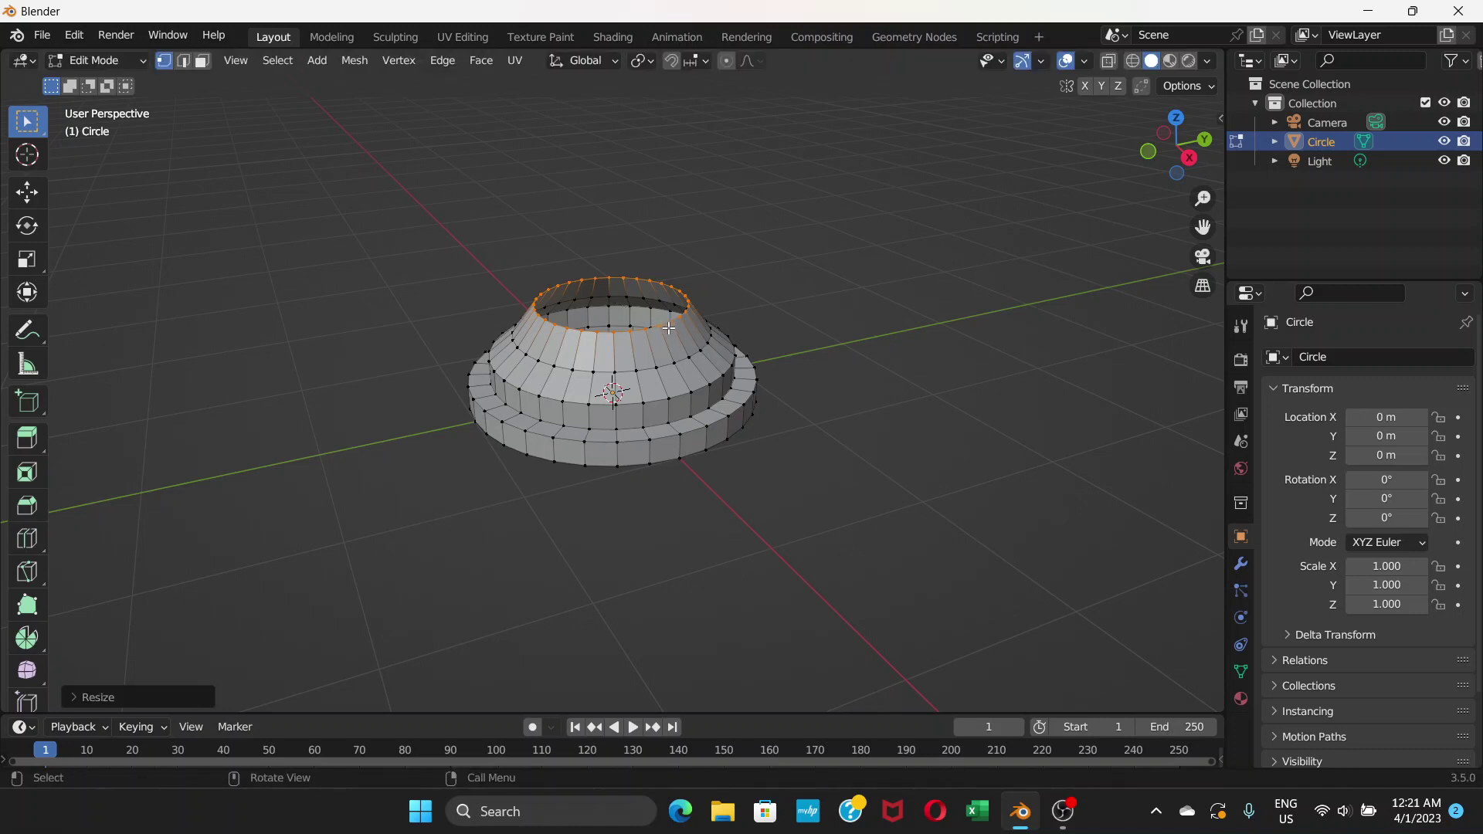
Step: Extrude the top edge a short distance upward along Z and scale it to roughly two-thirds, narrowing the base to a neck
key(g)
key(z)
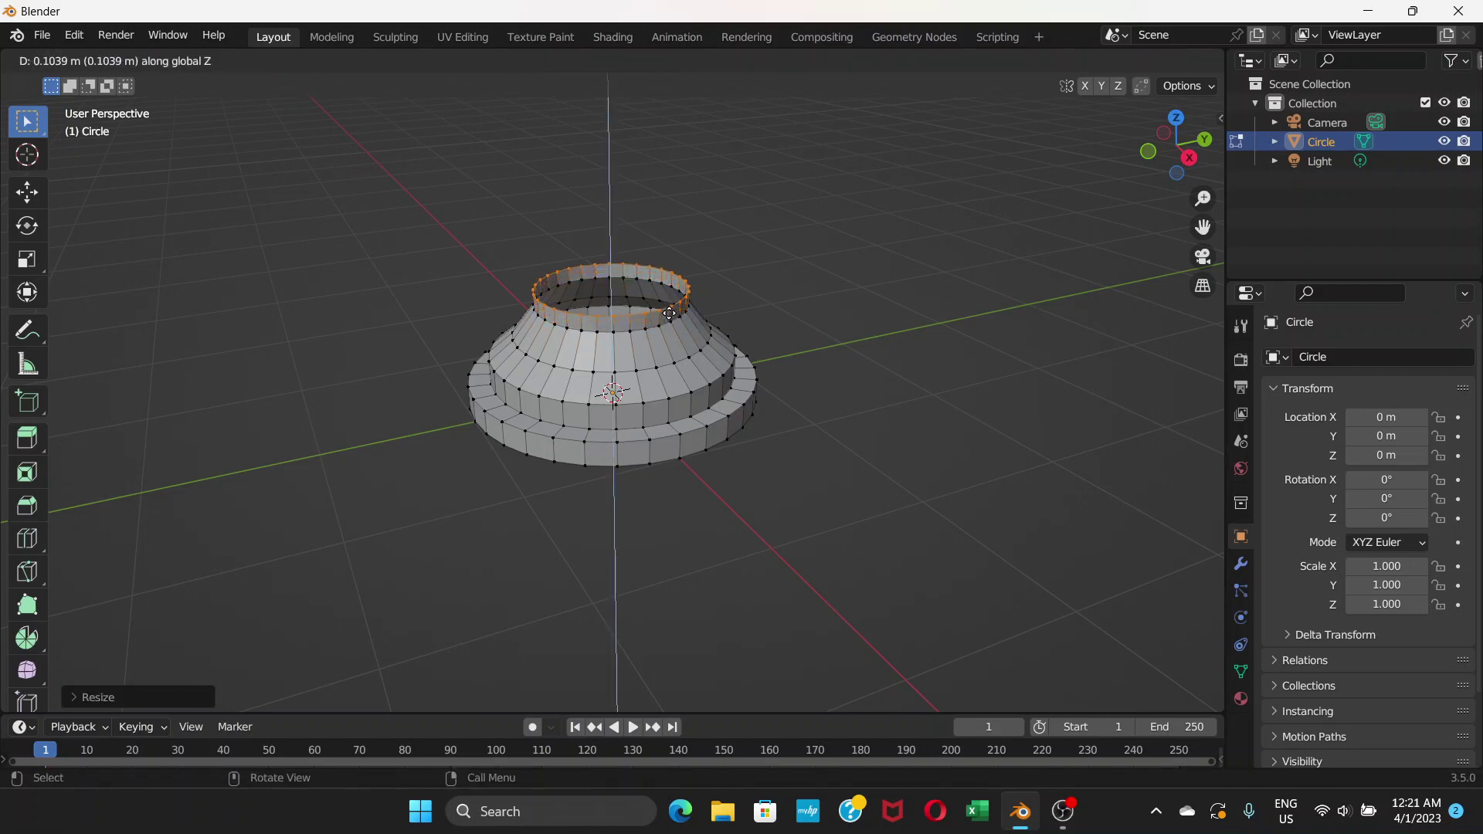
click(668, 306)
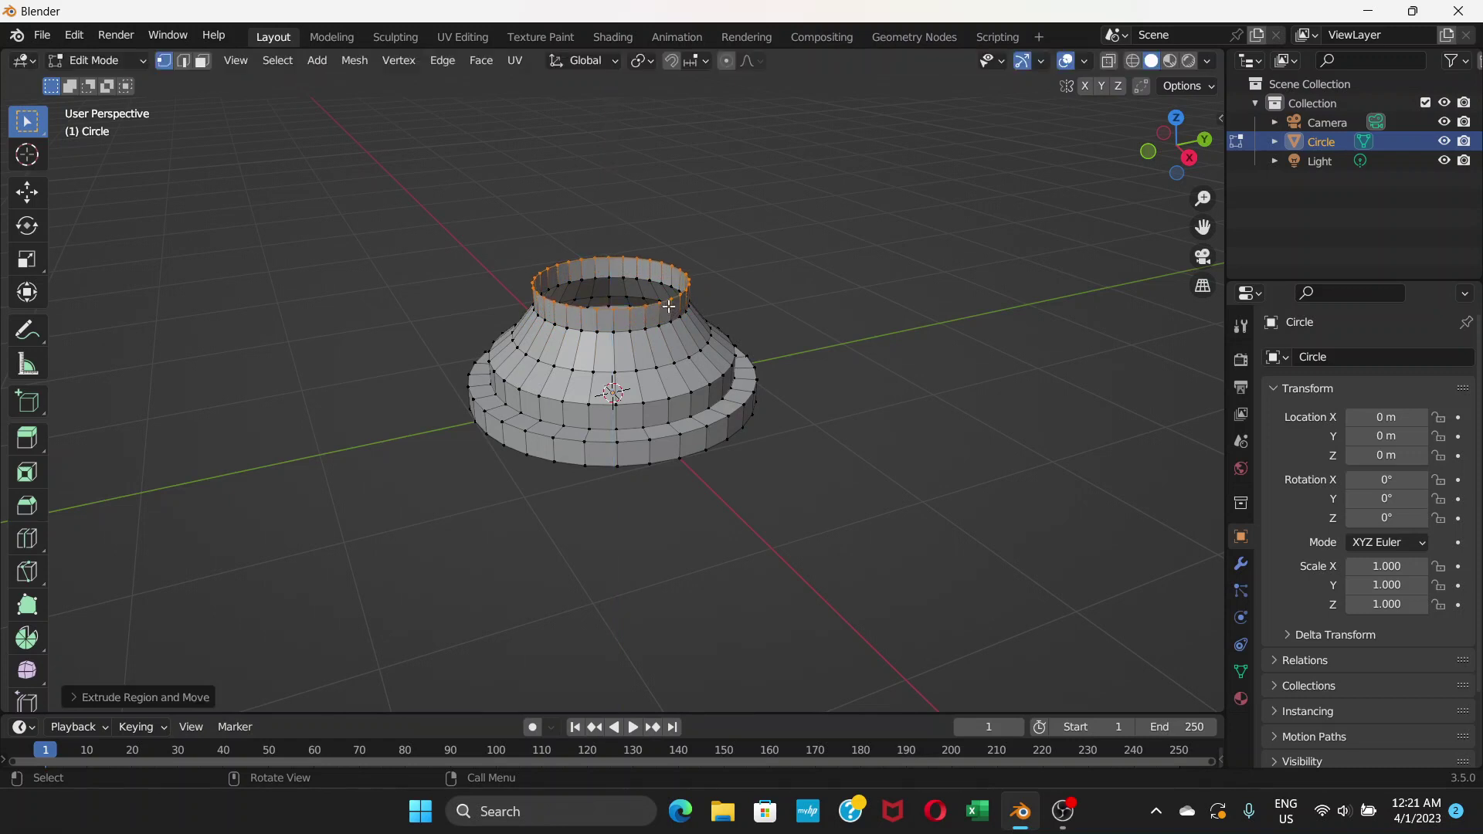
key(s)
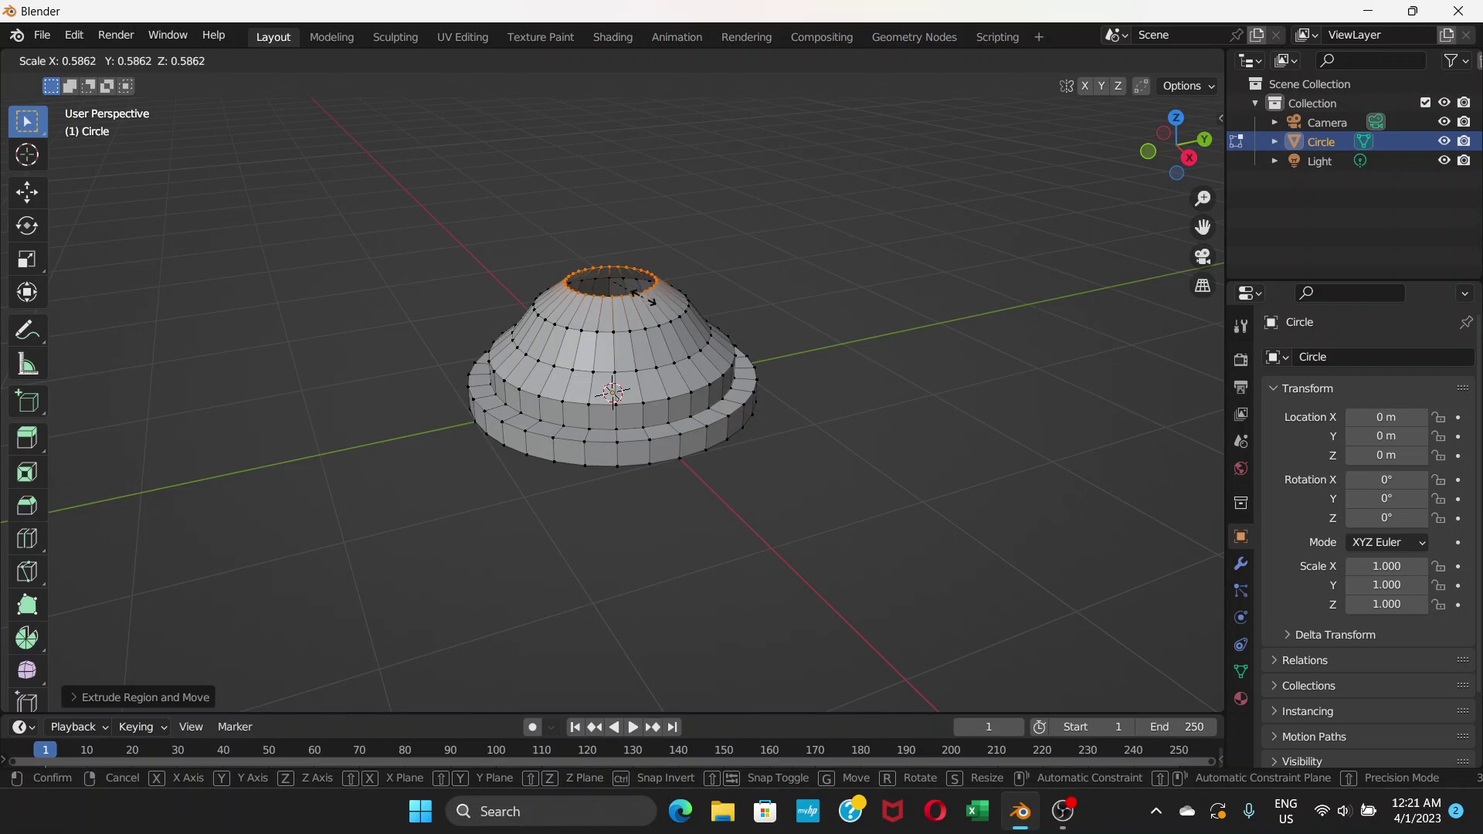
click(648, 304)
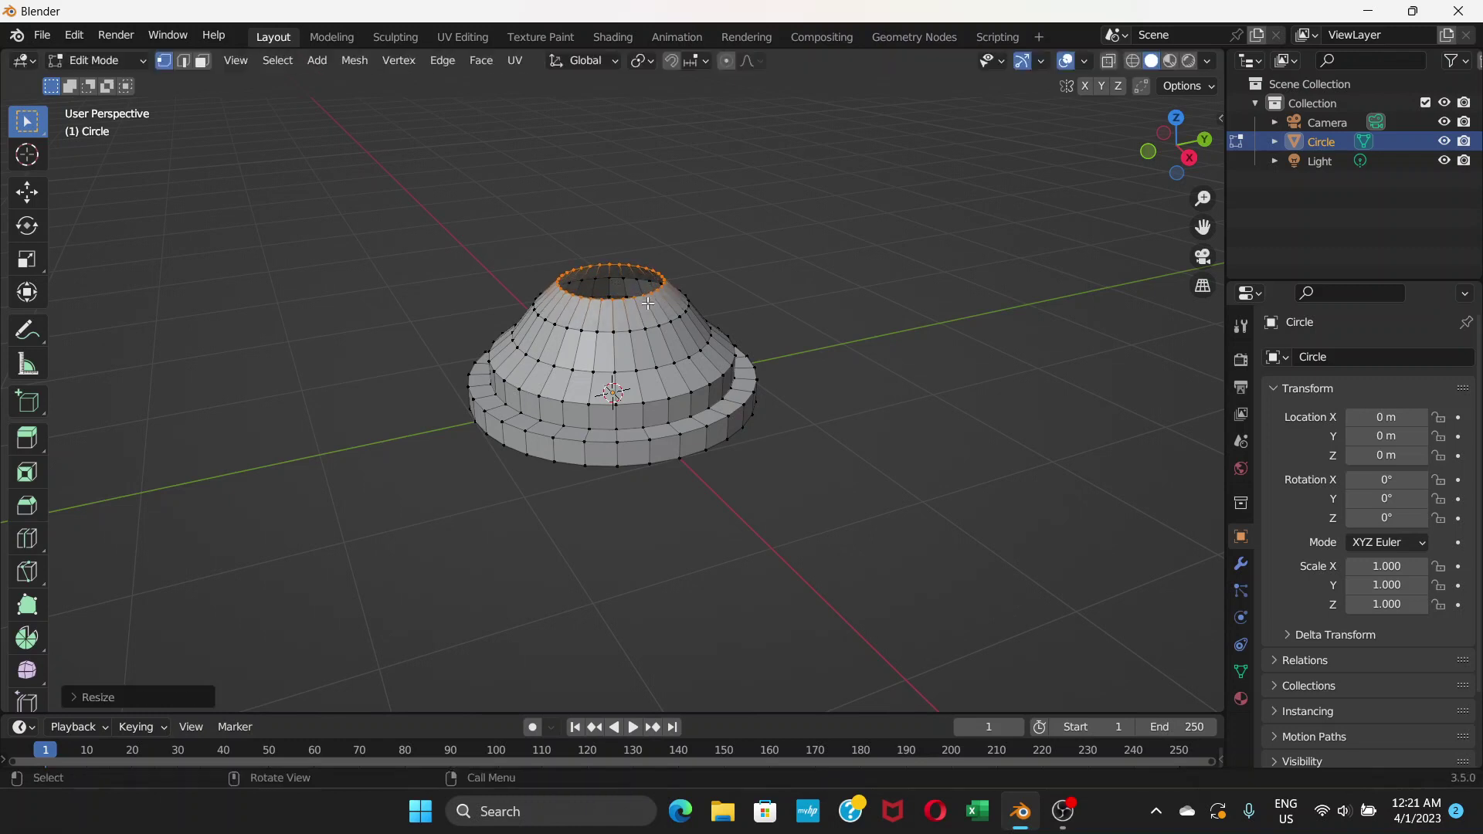
Step: Extrude the neck's top edge about 2.52 m upward along Z to form a tall cylindrical shaft
scroll(643, 319, down, 1)
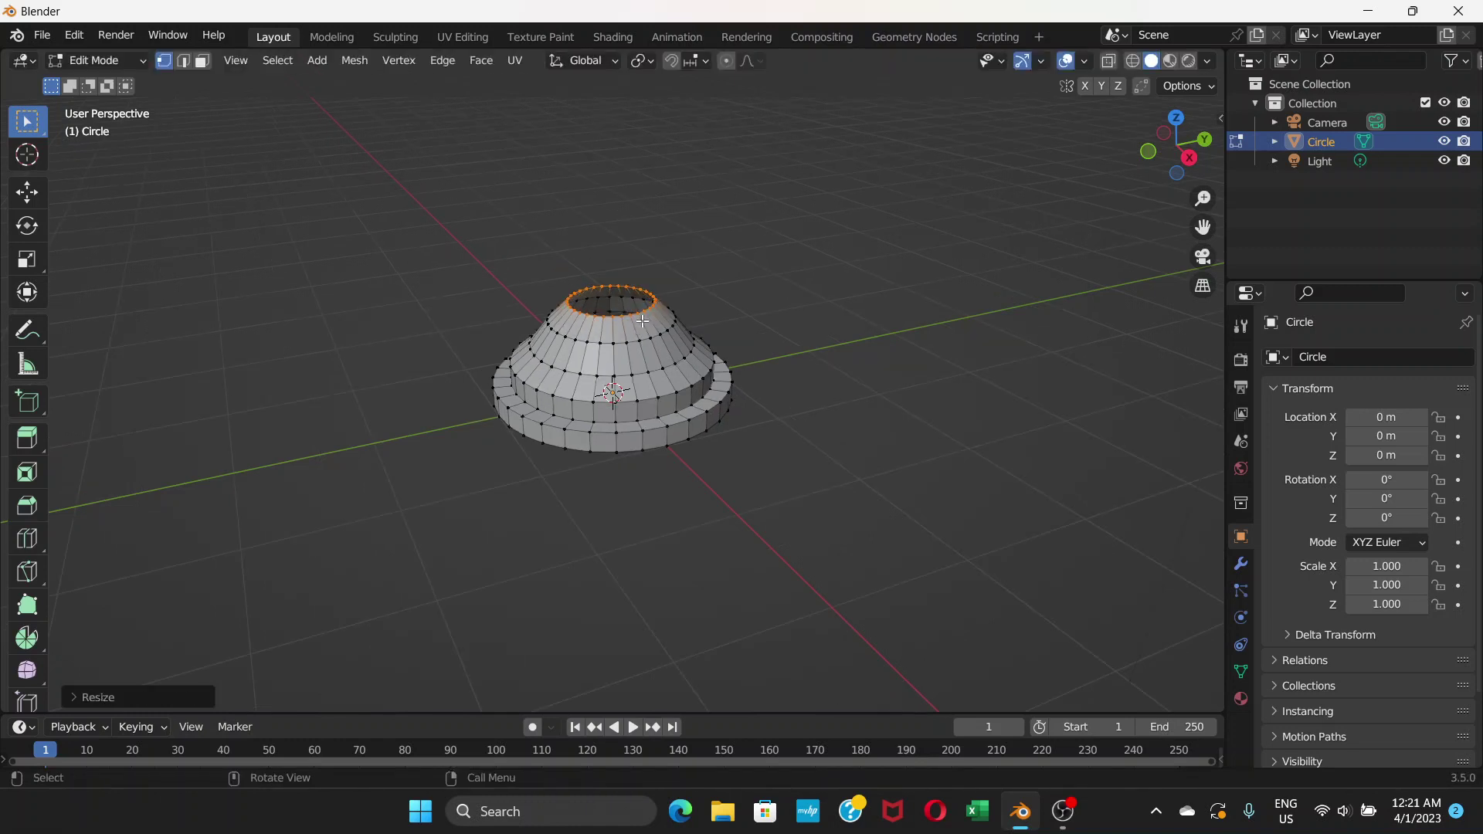
scroll(642, 320, down, 4)
scroll(641, 327, up, 1)
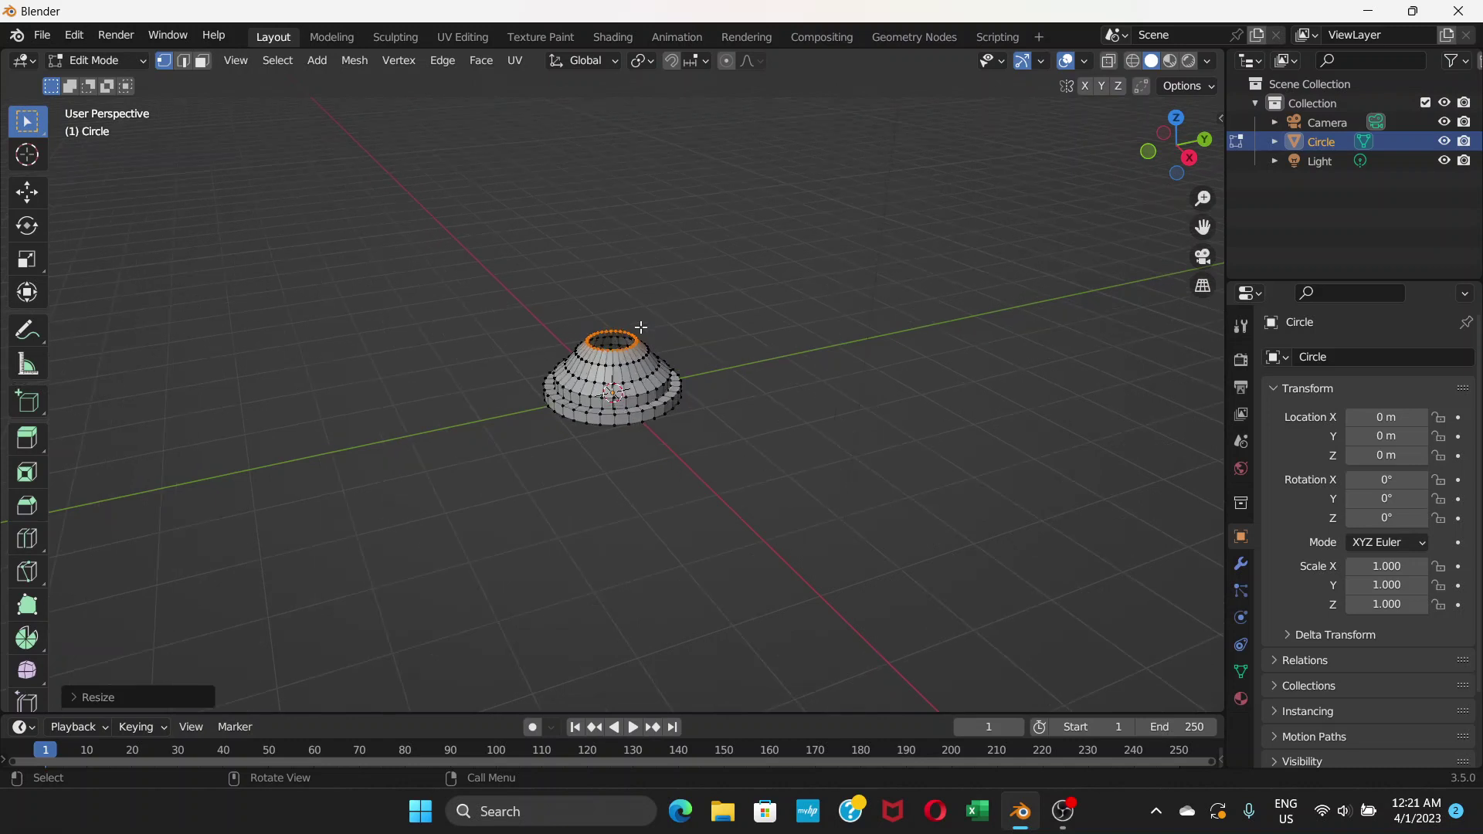
key(e)
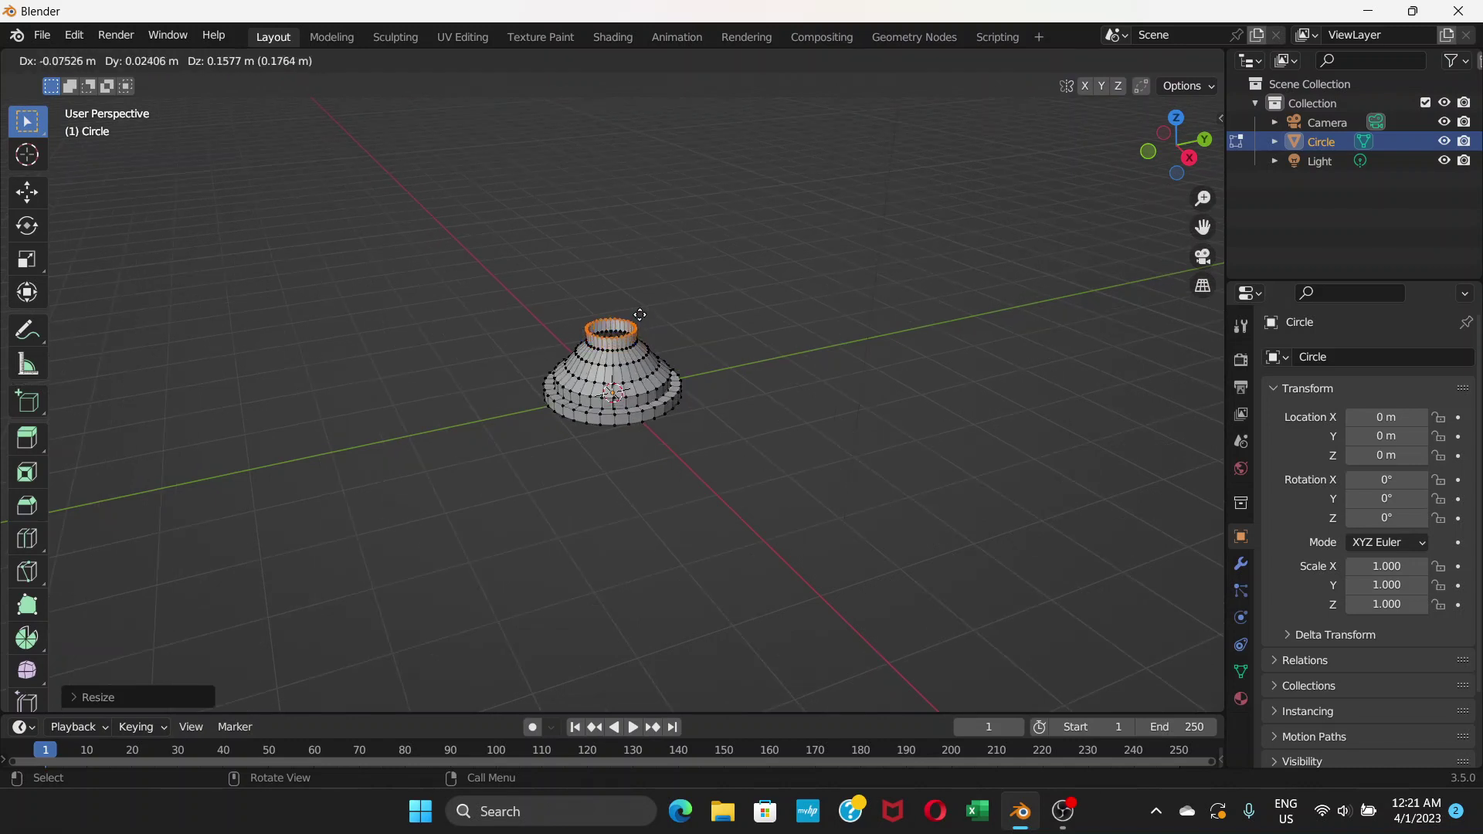
key(z)
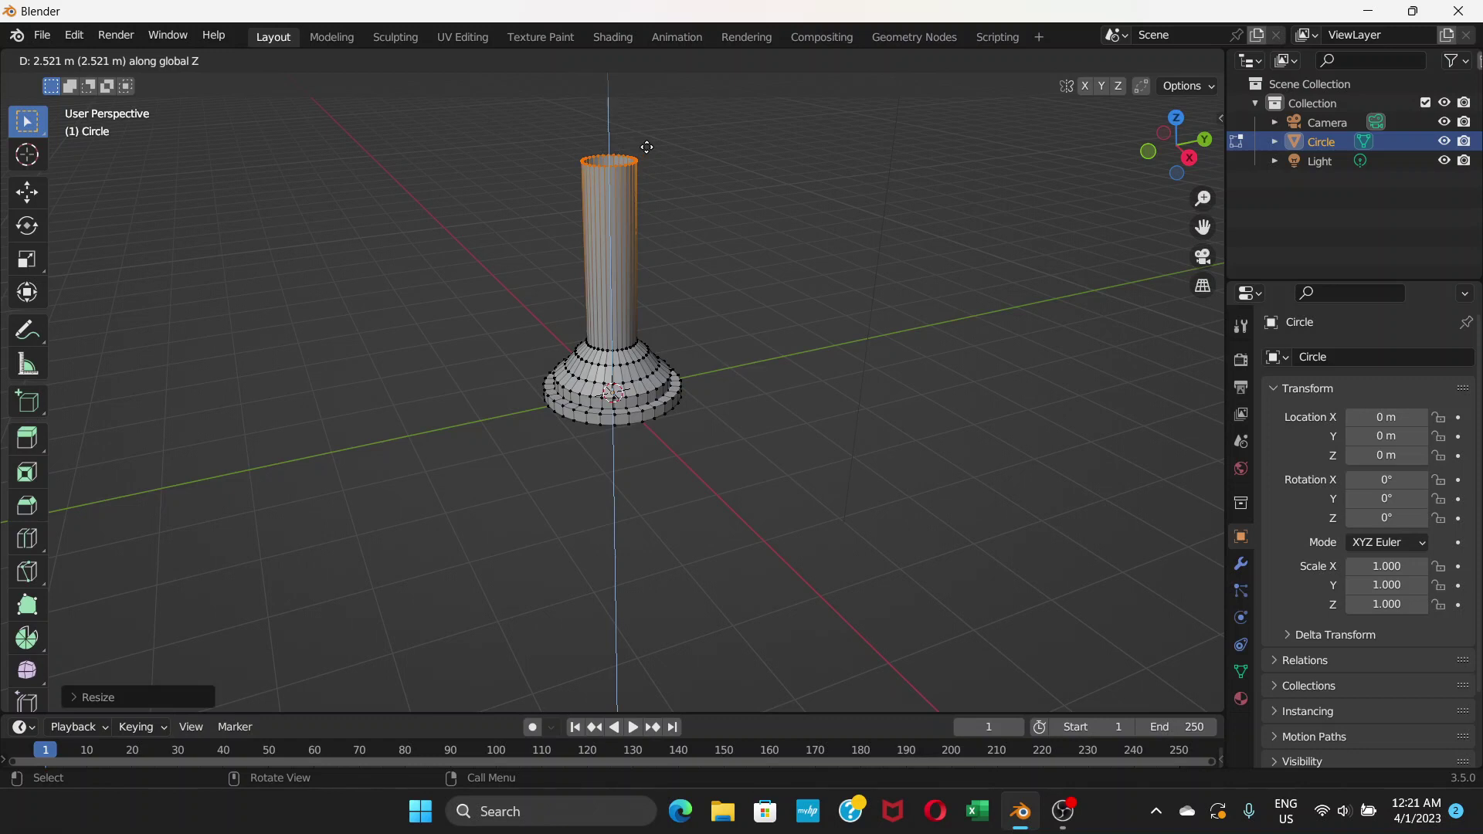
click(646, 147)
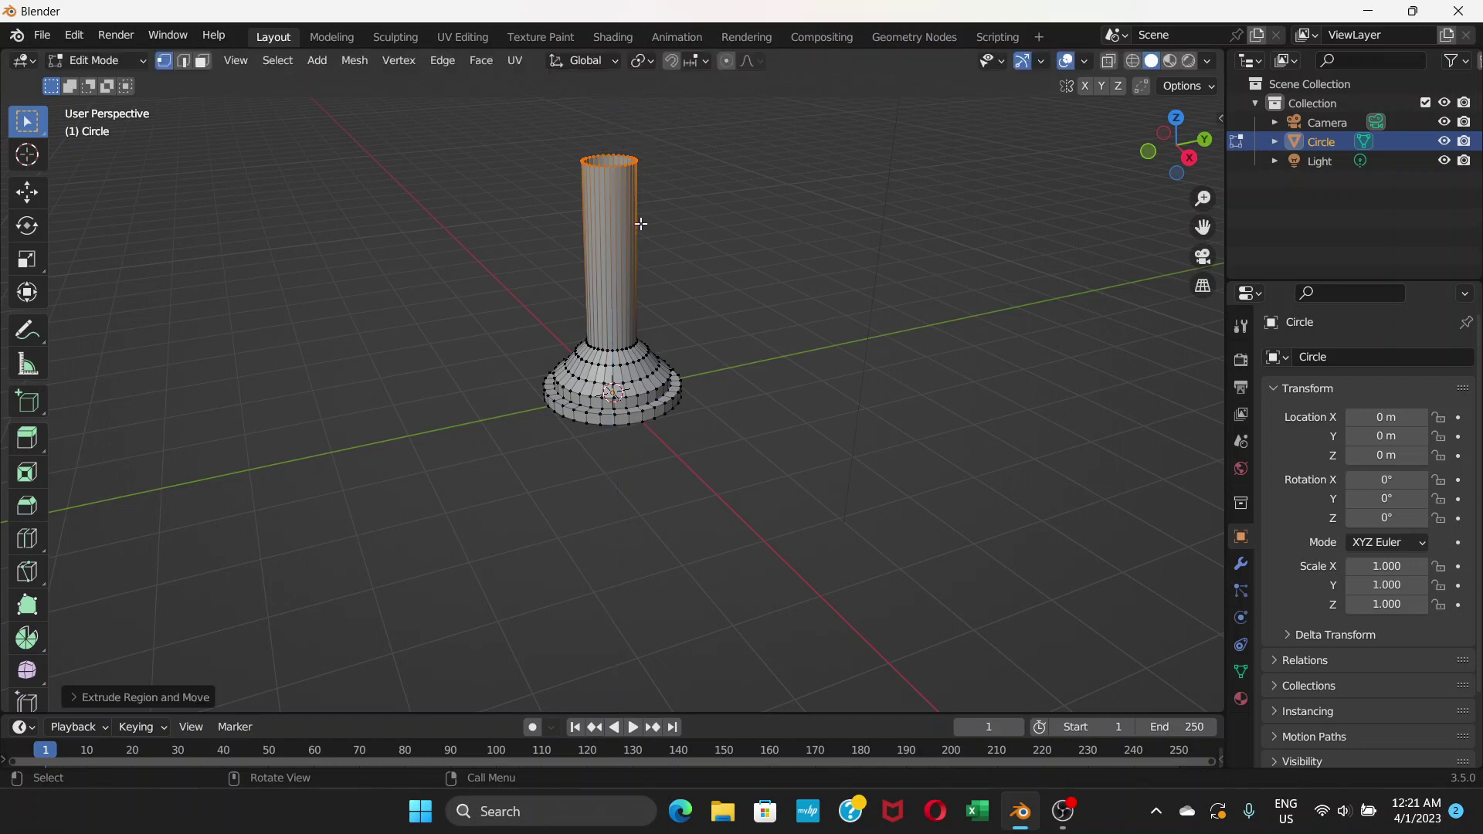
Step: Extrude the shaft's top edge about 0.13 m upward along Z and scale it to about 0.89
shift+middle_drag(641, 224, 639, 348)
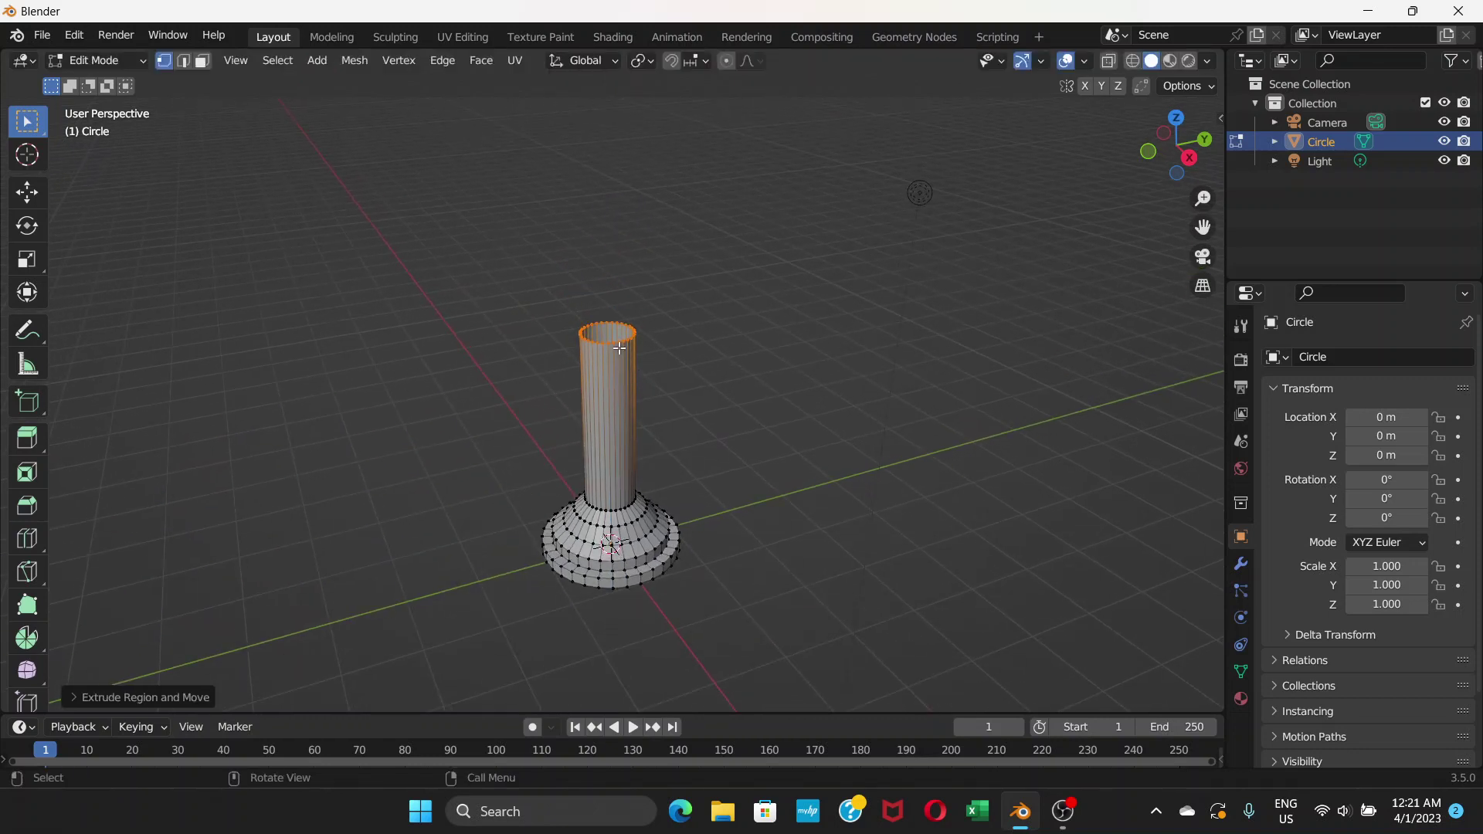
scroll(620, 349, up, 5)
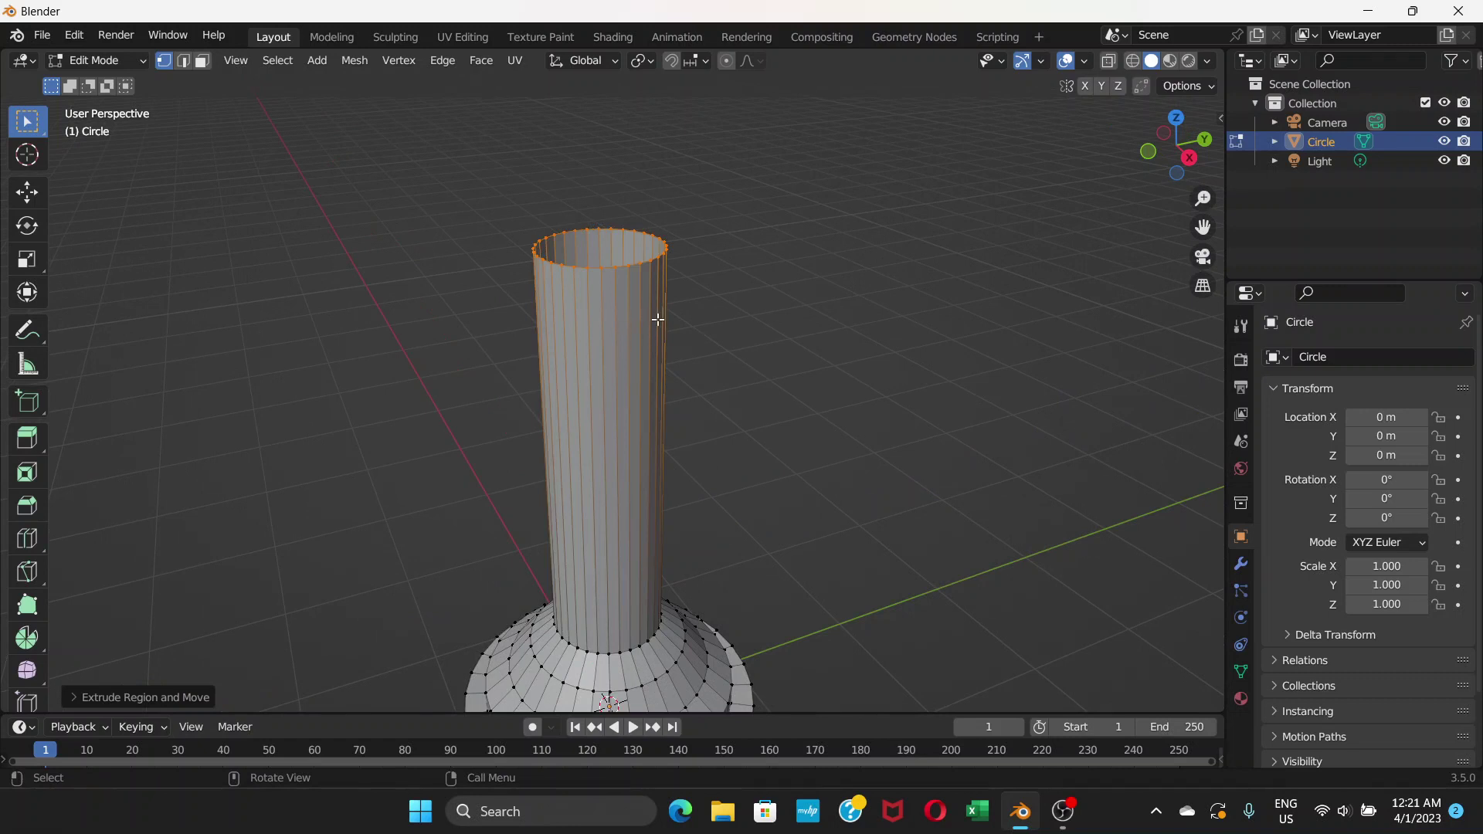
key(g)
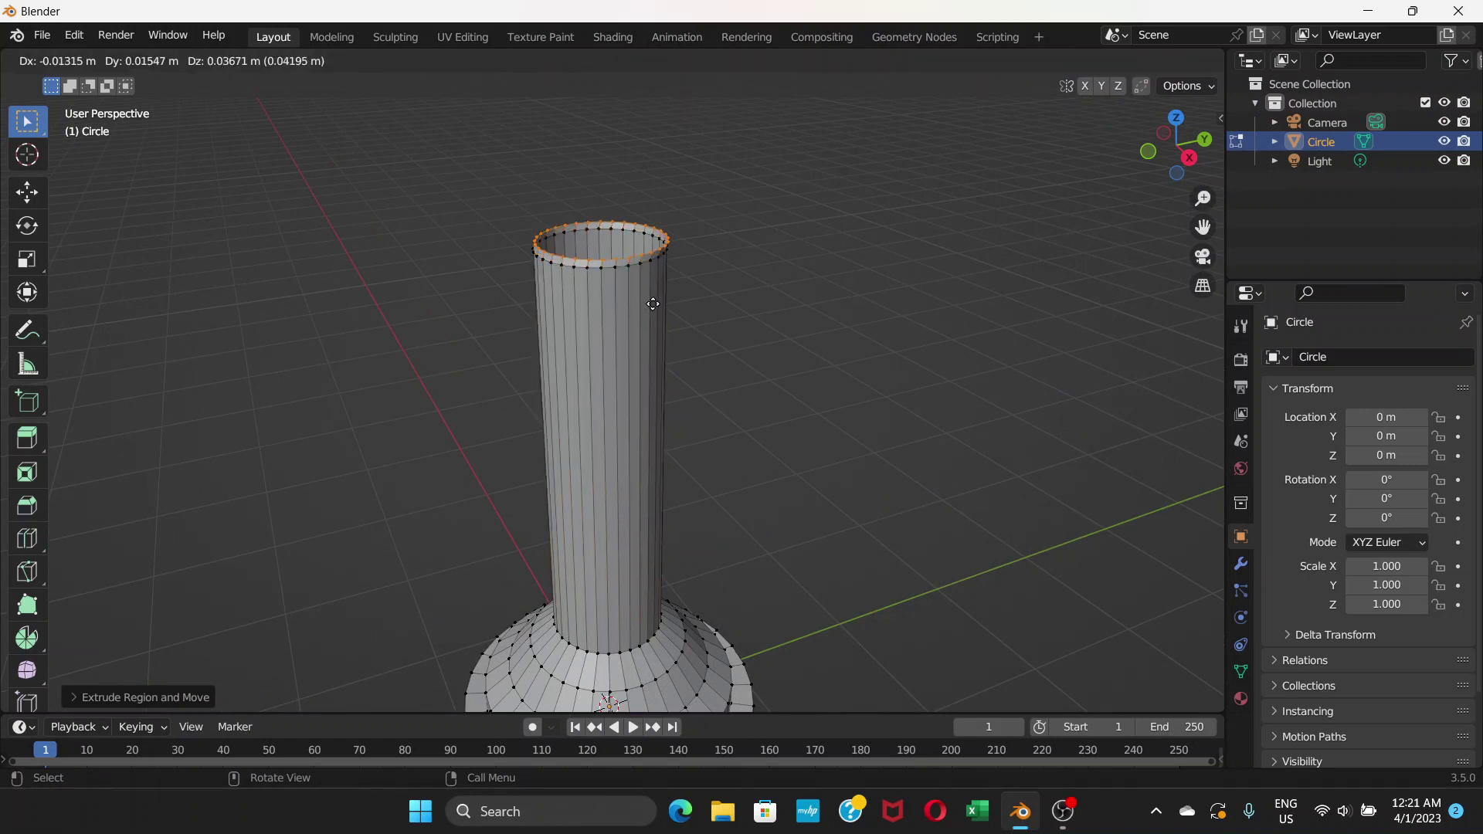
key(z)
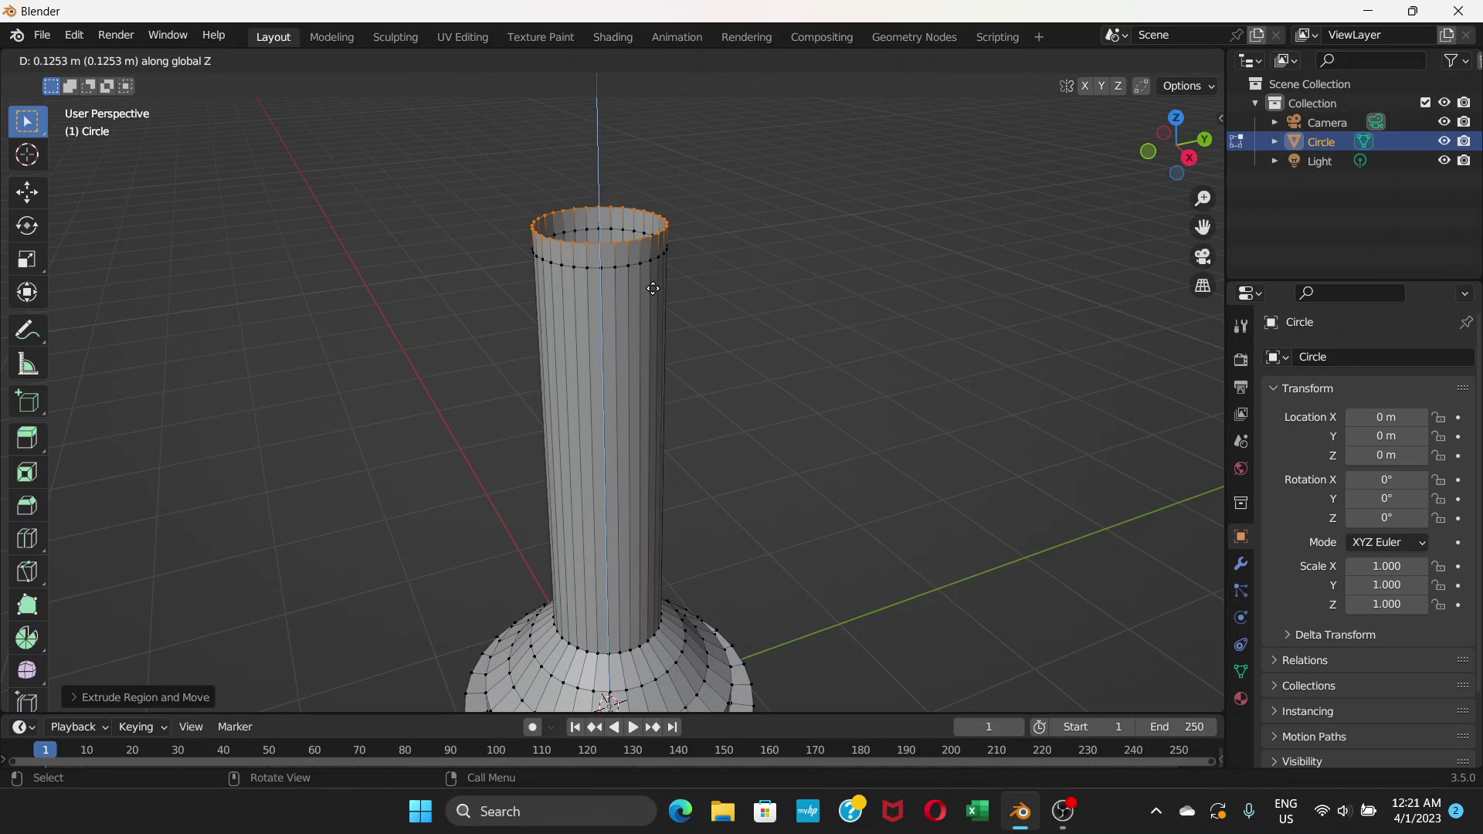
key(s)
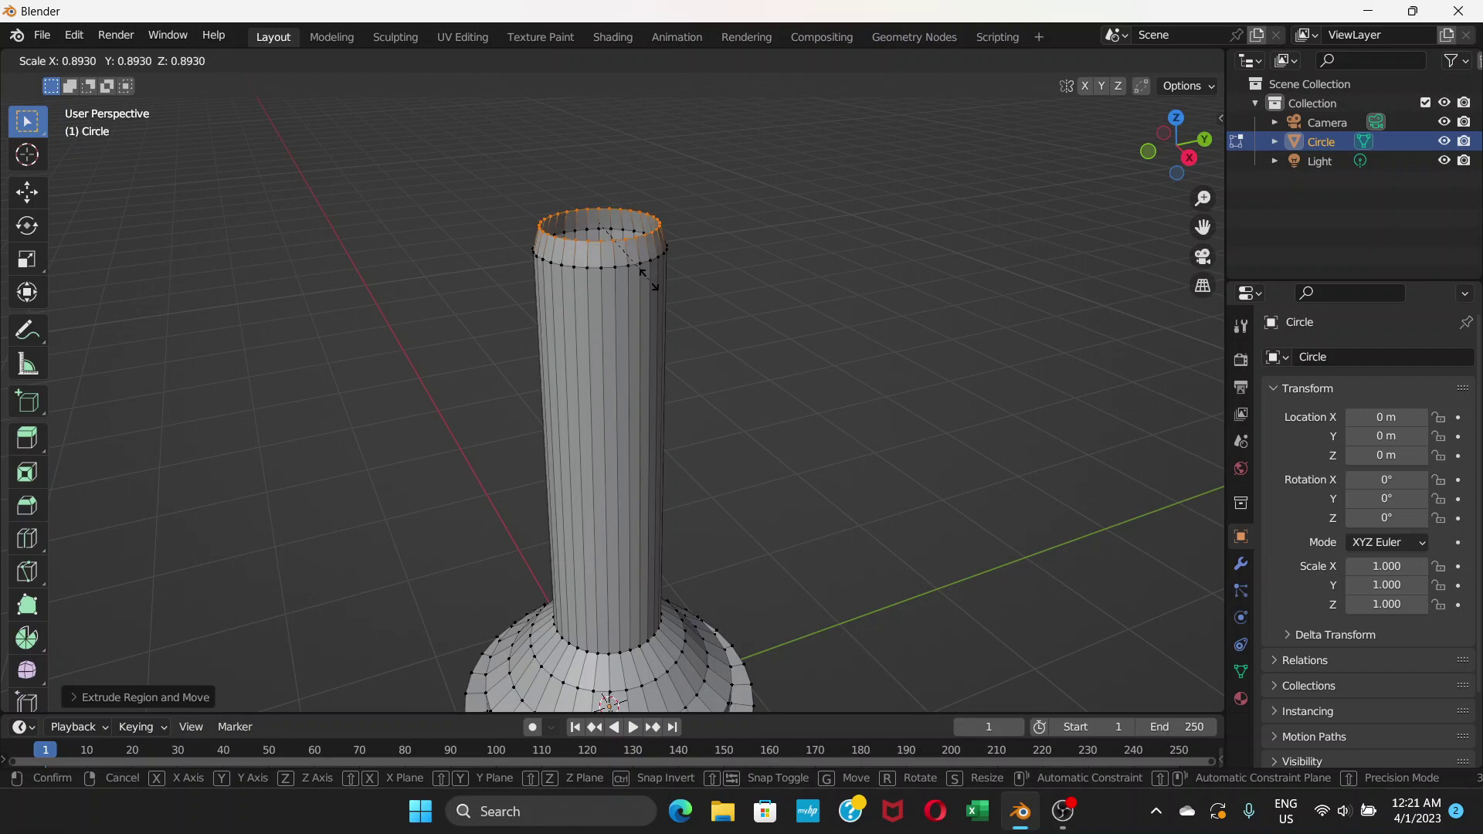
click(648, 277)
Step: Extrude the tapered top edge a short distance upward along Z and scale it to about 0.80 to form a shoulder
key(e)
key(z)
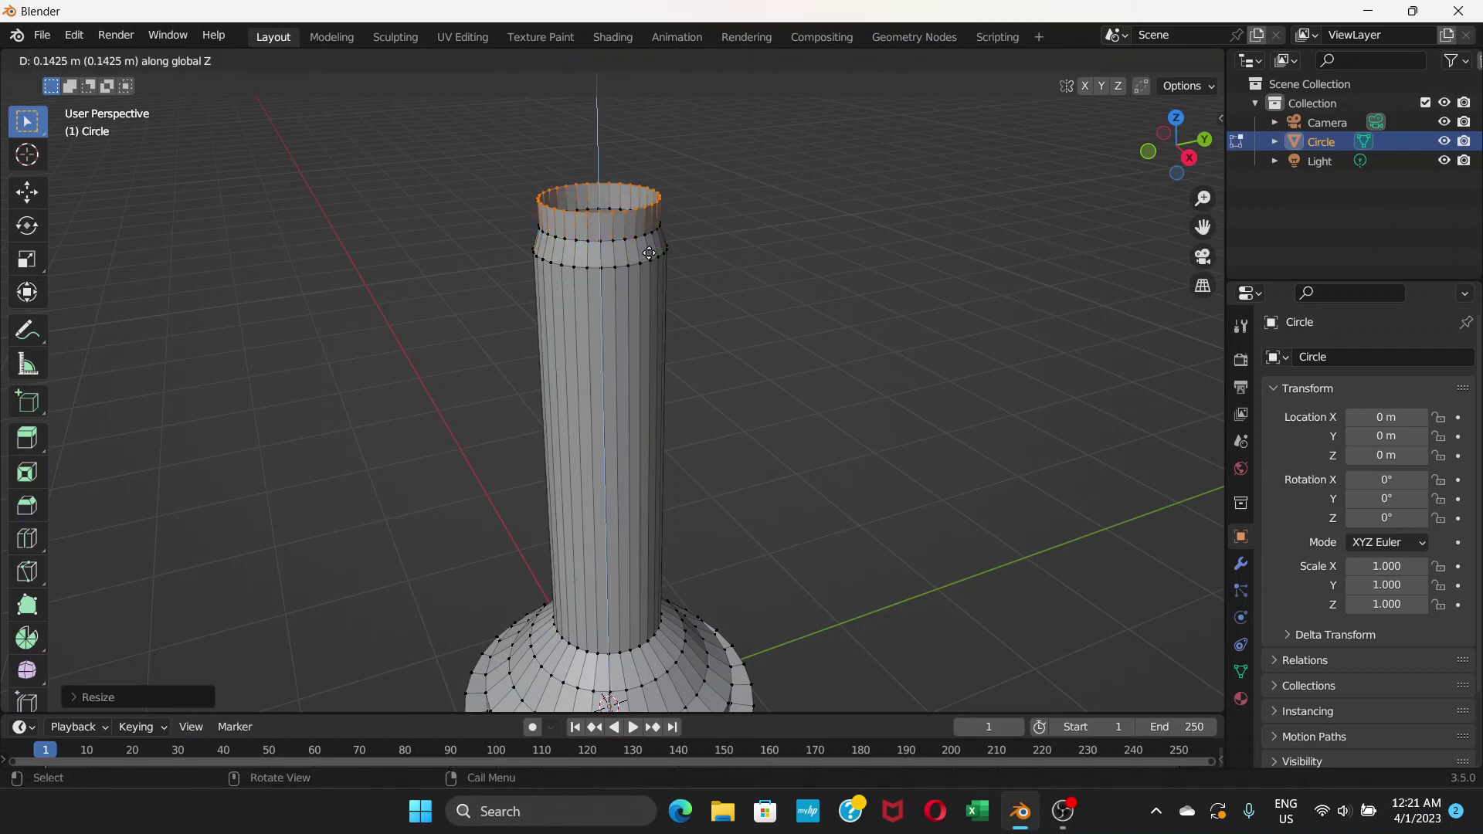
click(648, 263)
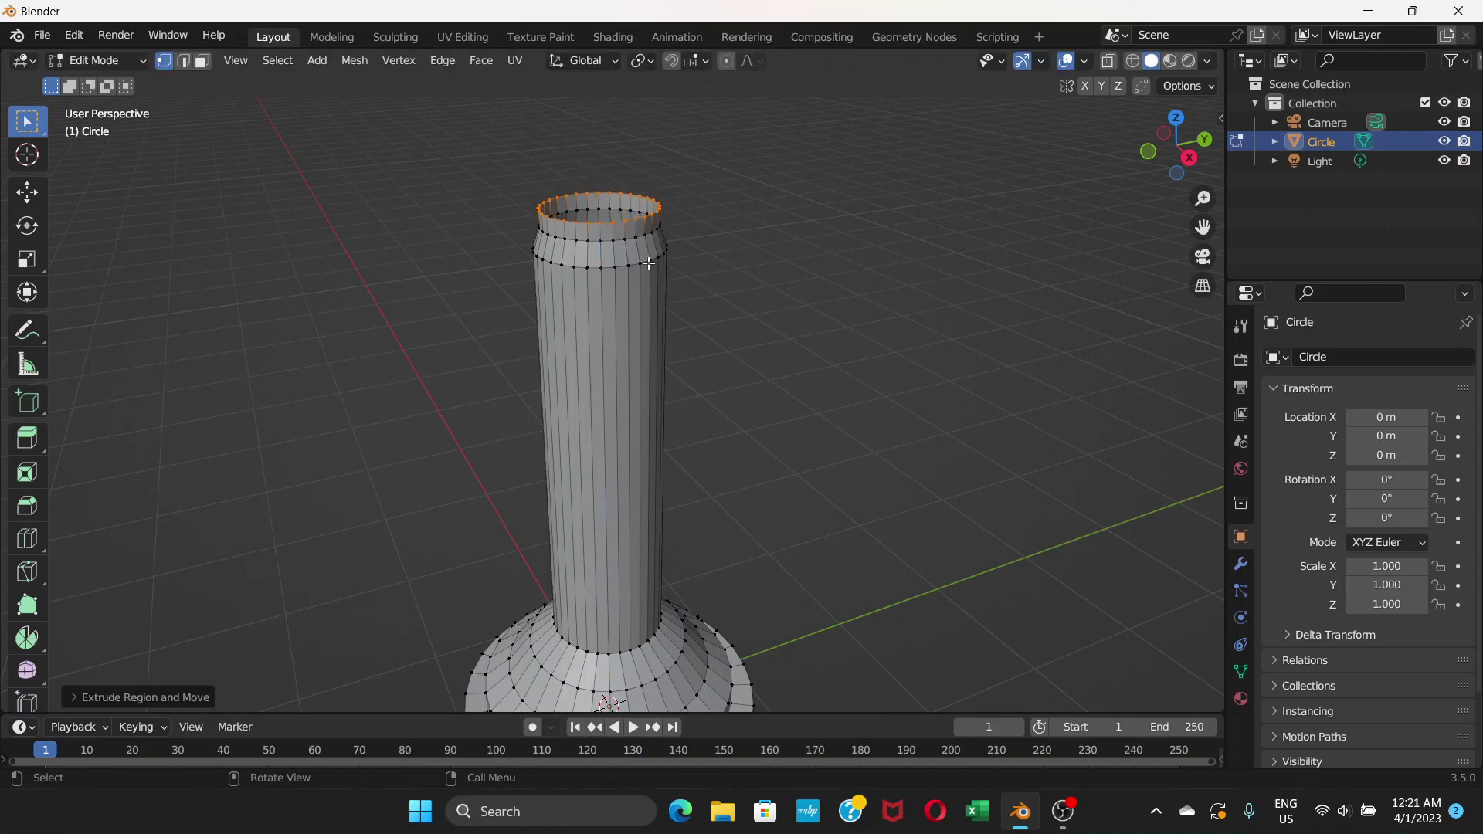
key(s)
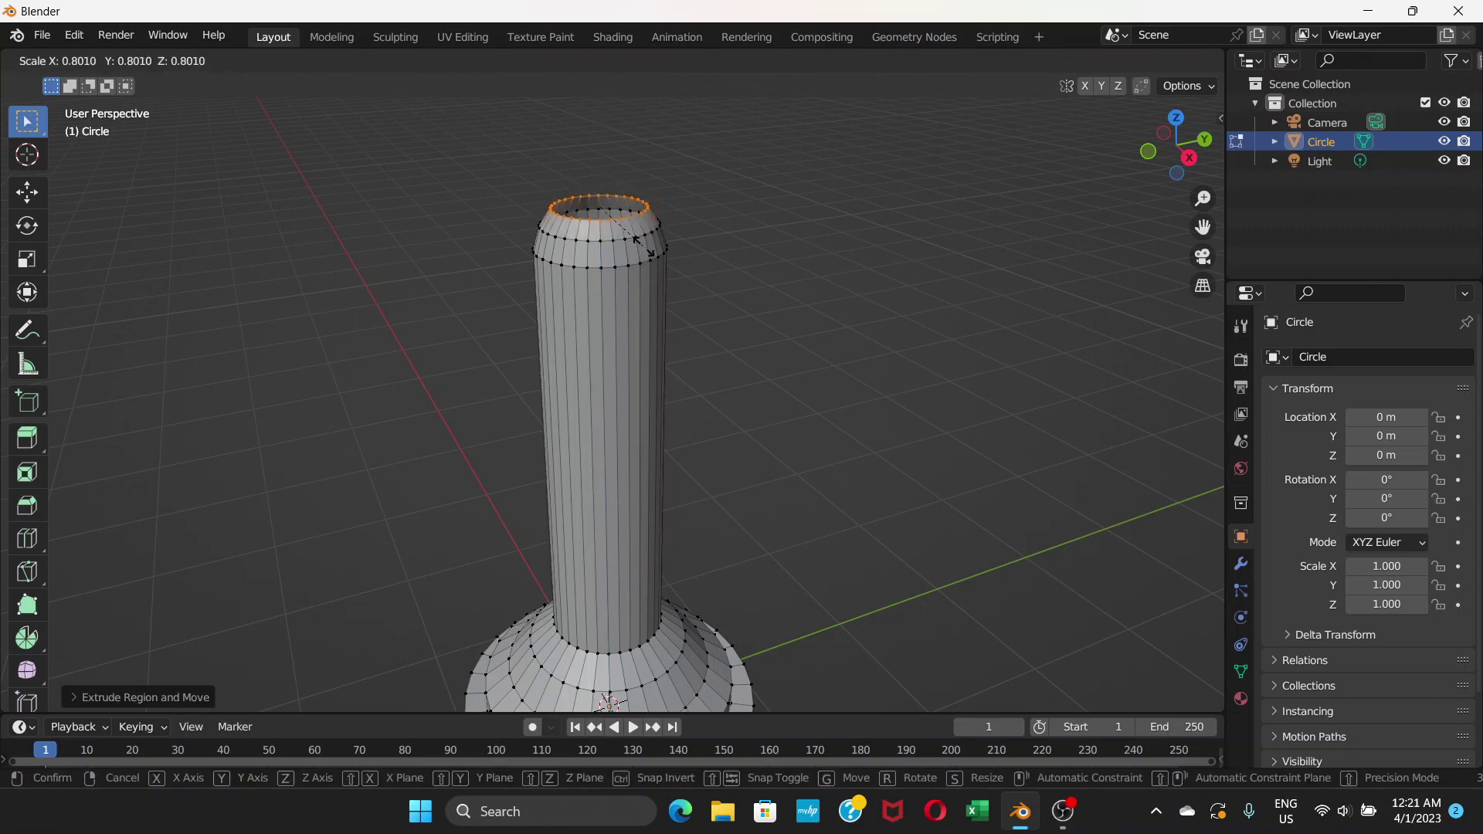
click(648, 251)
Step: Extrude the shoulder's top edge about 2.68 m upward along Z to form a thinner upper shaft
scroll(642, 248, down, 2)
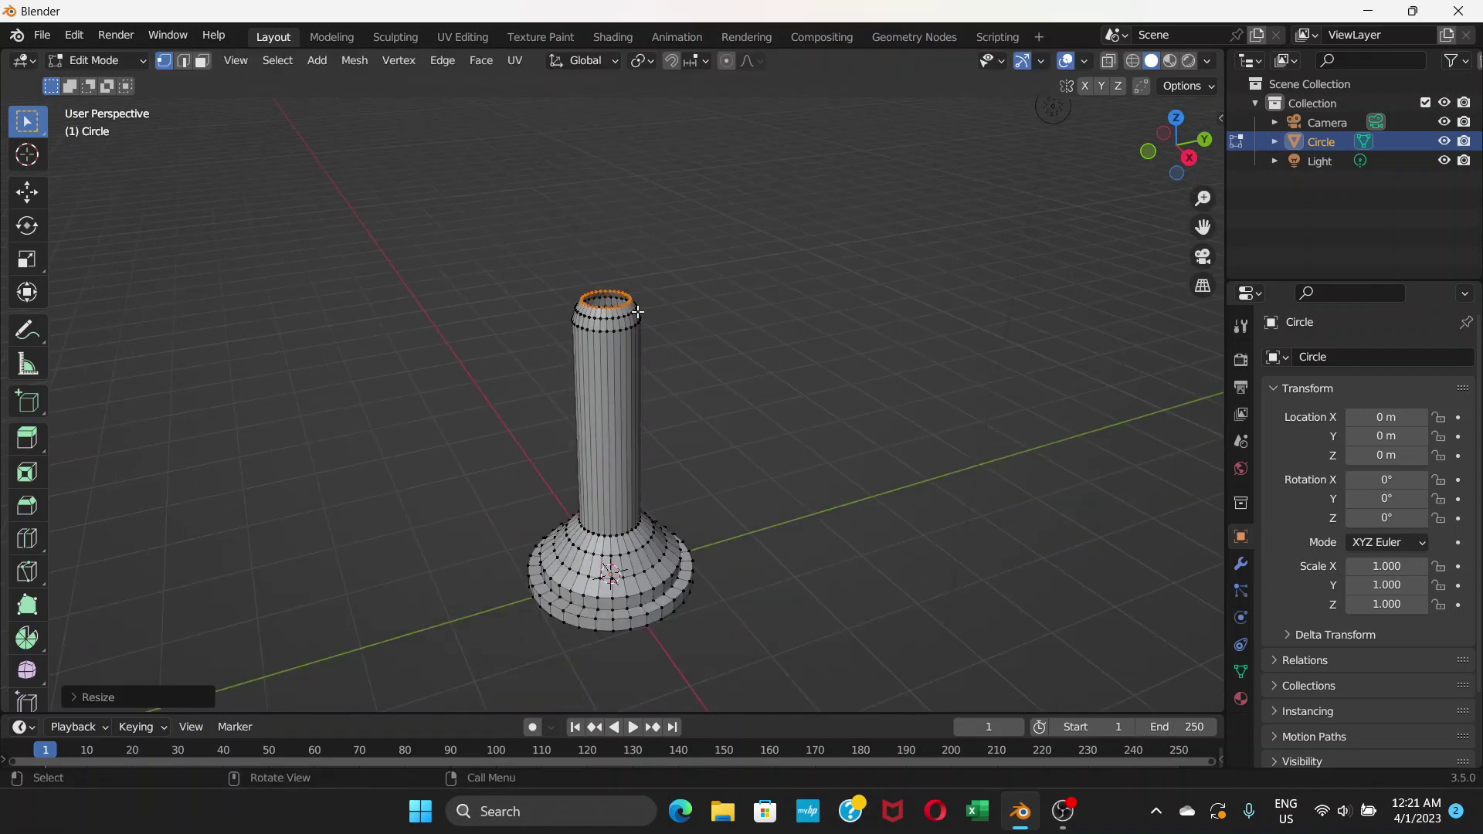
scroll(638, 311, down, 2)
key(e)
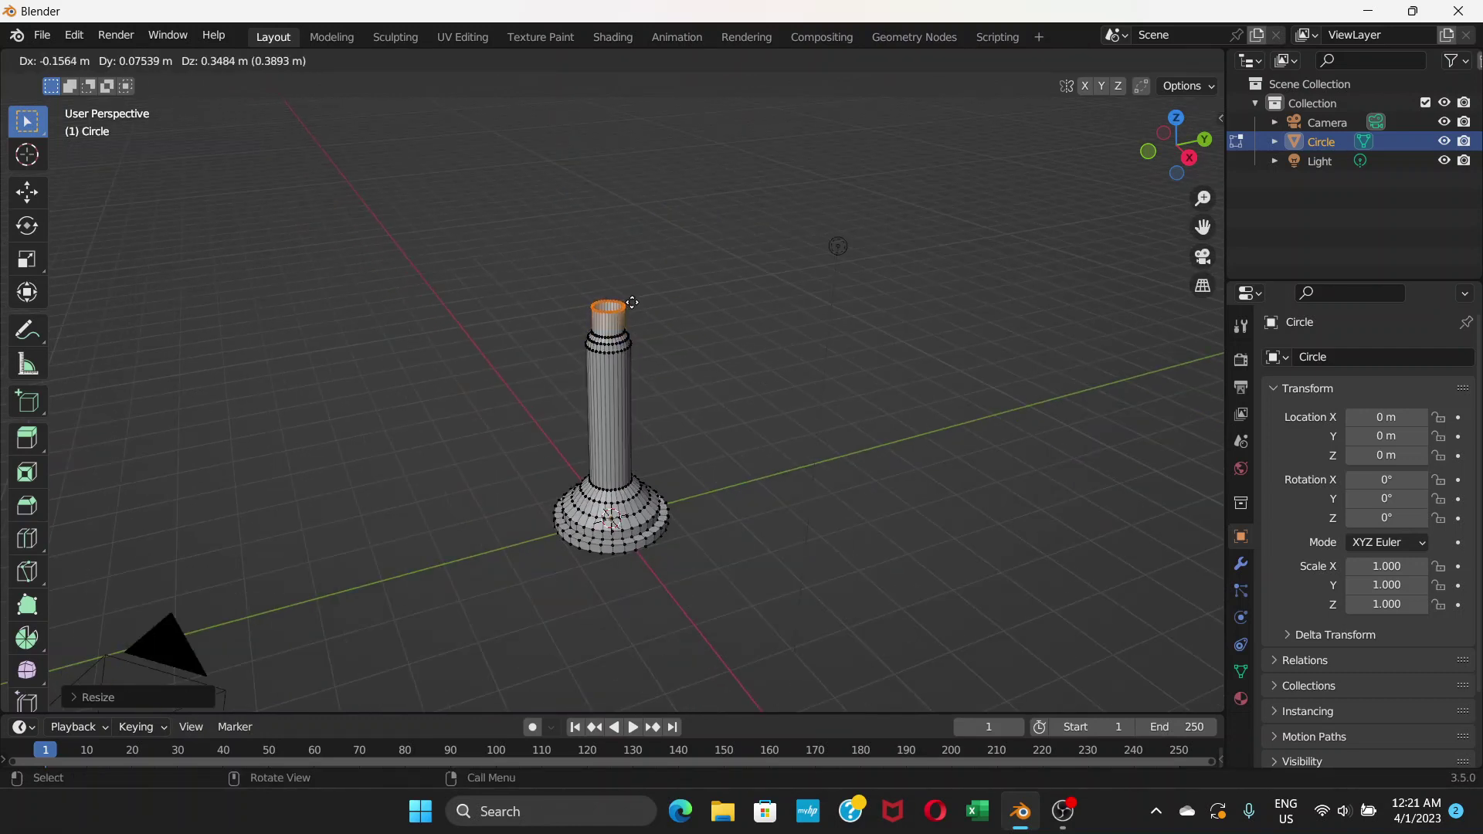
key(z)
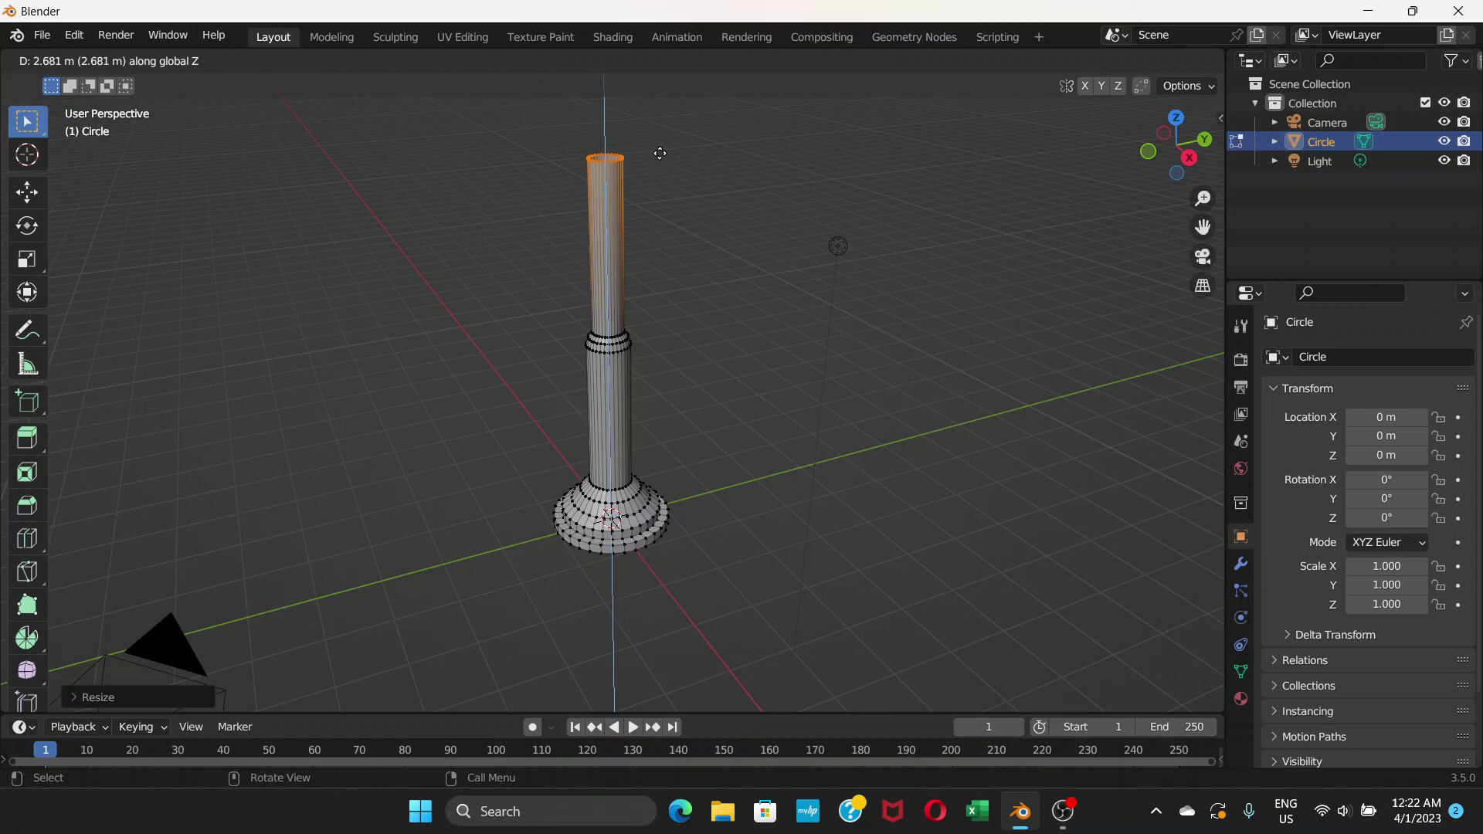
click(660, 153)
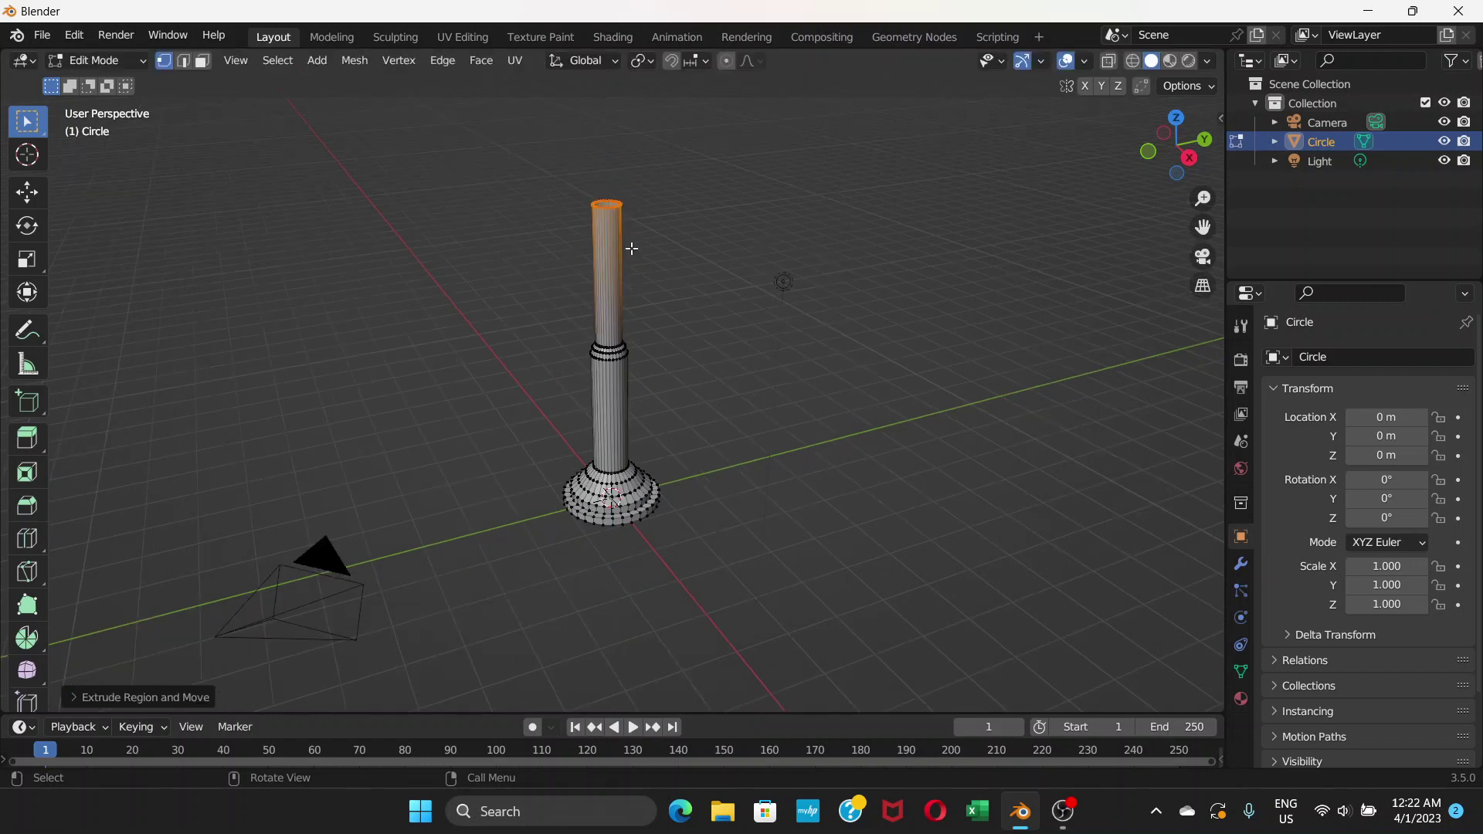
Step: Move the upper shaft's top edge further up along Z to lengthen the shaft
scroll(633, 232, down, 2)
middle_drag(617, 234, 654, 169)
scroll(625, 301, up, 3)
scroll(633, 227, down, 3)
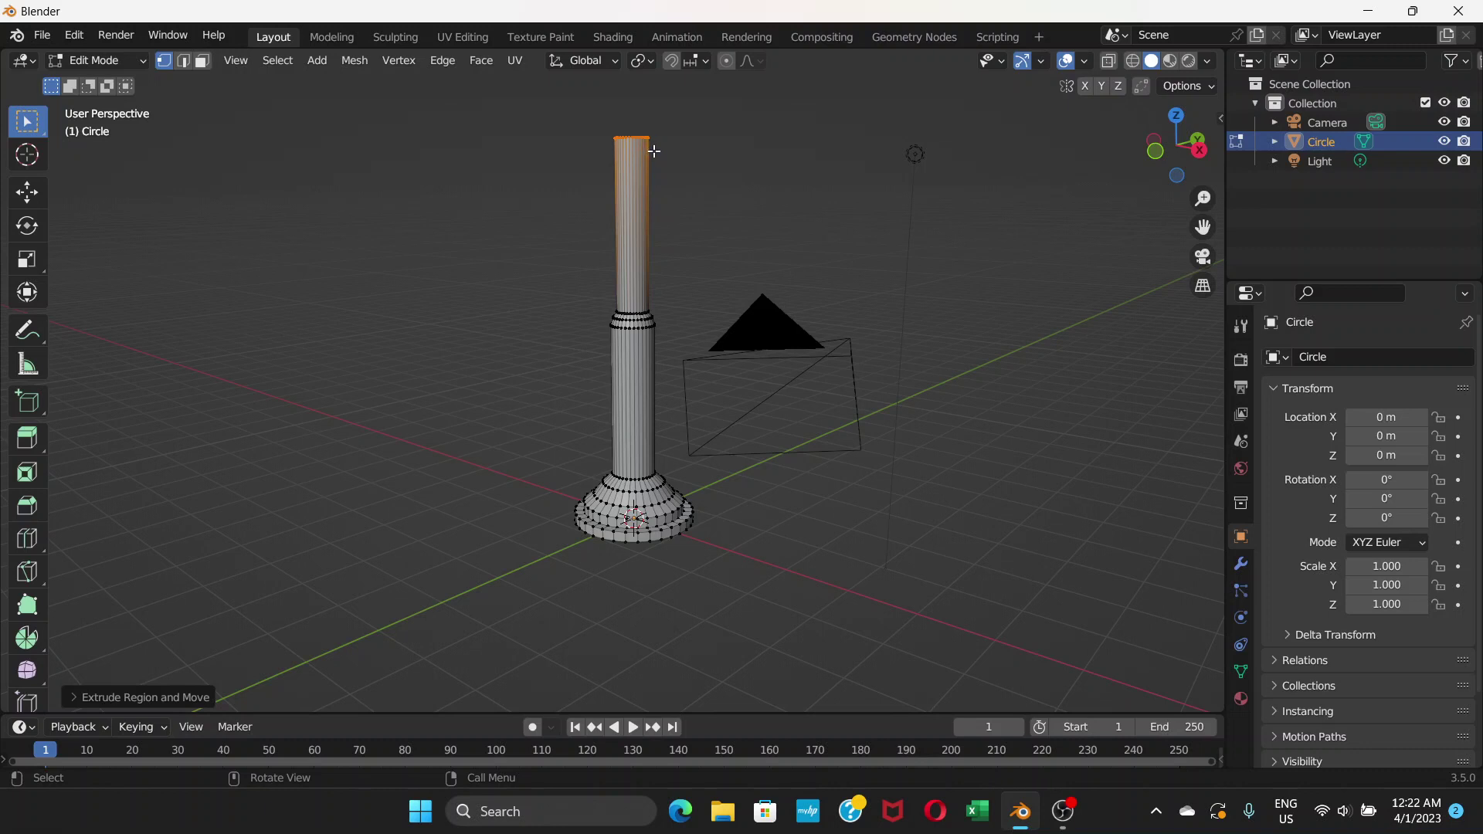
key(e)
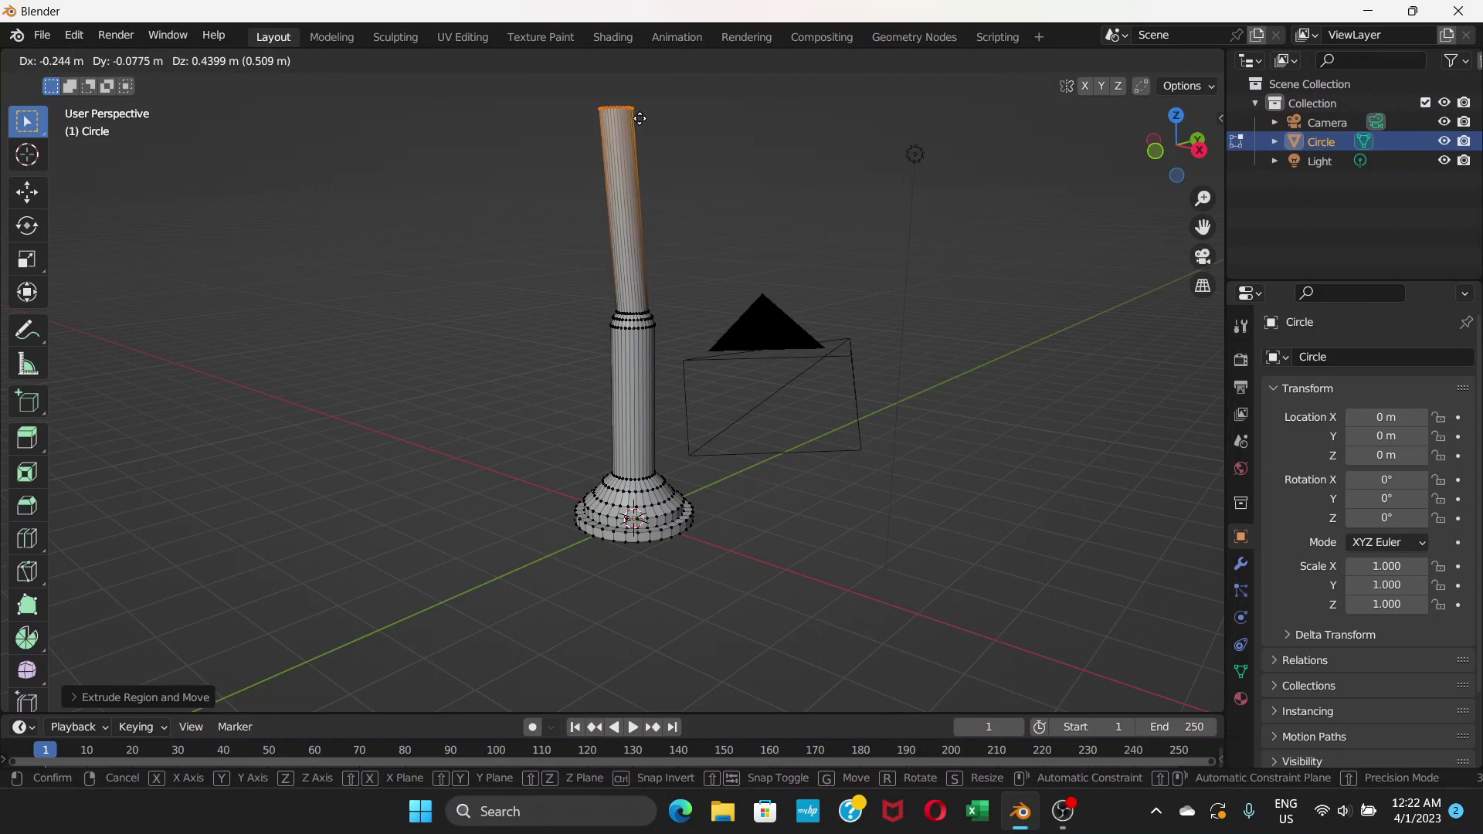
key(z)
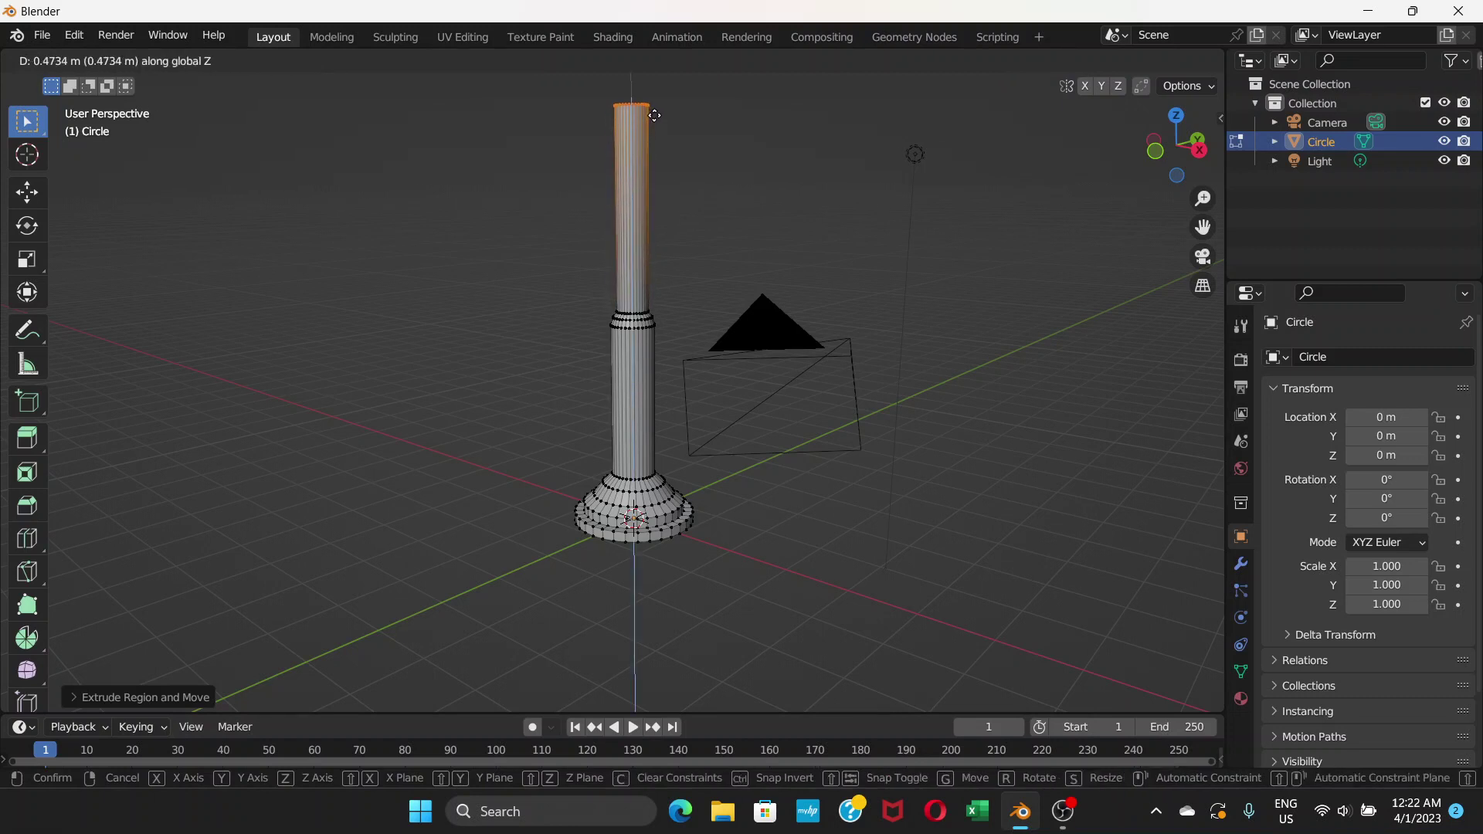
click(660, 92)
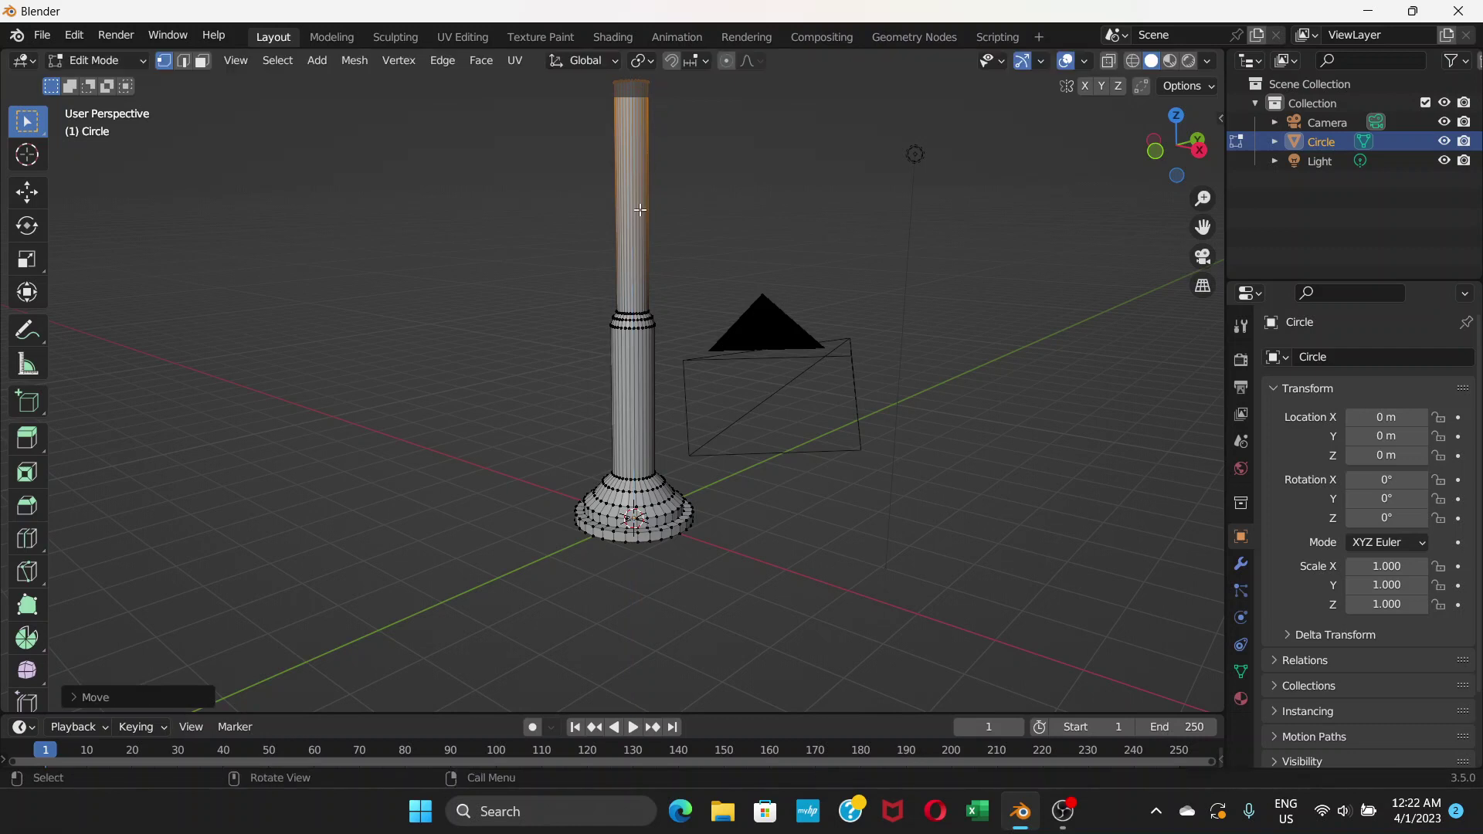
scroll(640, 265, down, 5)
scroll(641, 265, up, 2)
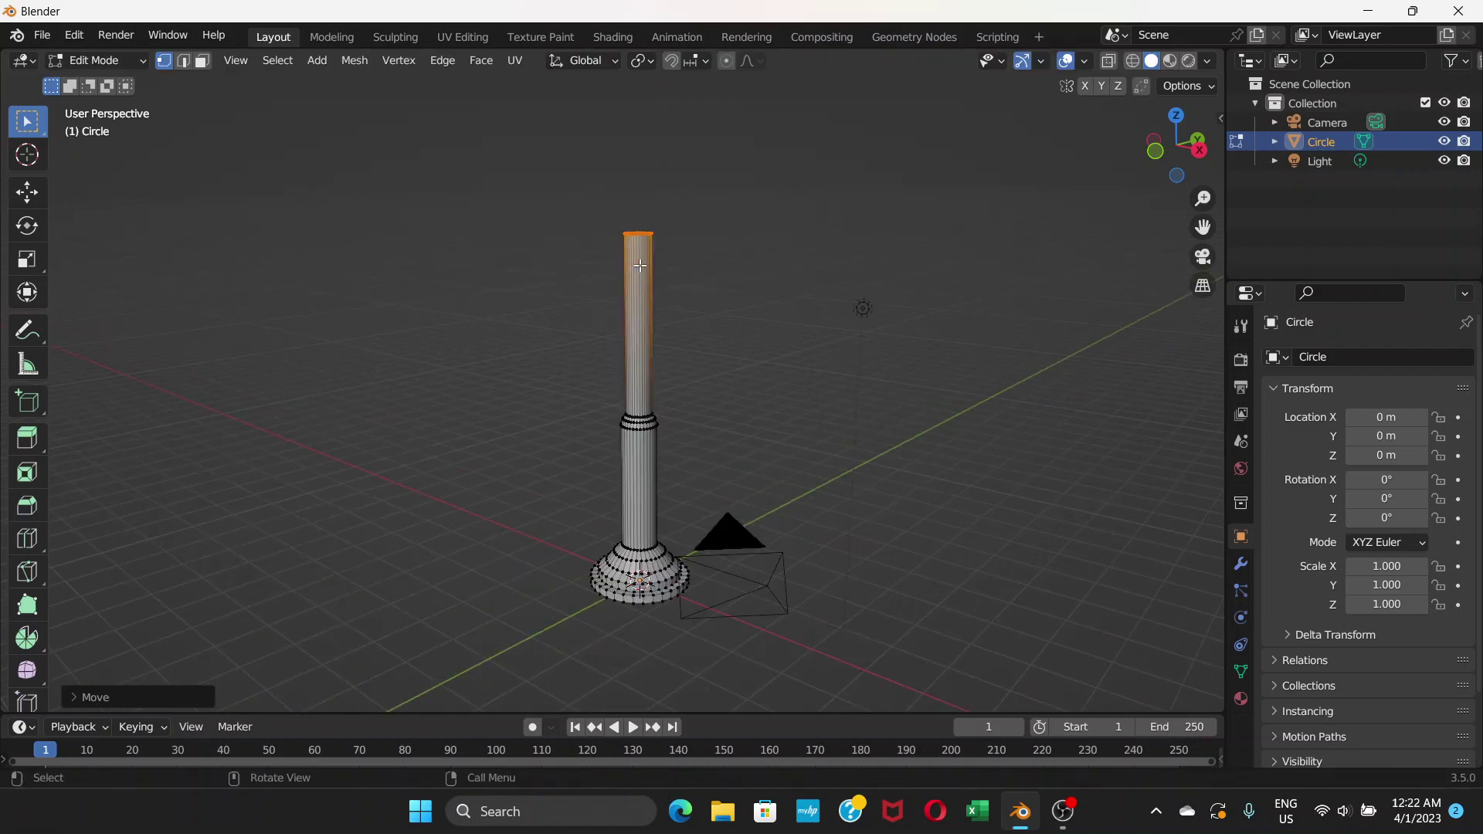
shift+middle_drag(640, 263, 639, 368)
scroll(638, 309, down, 1)
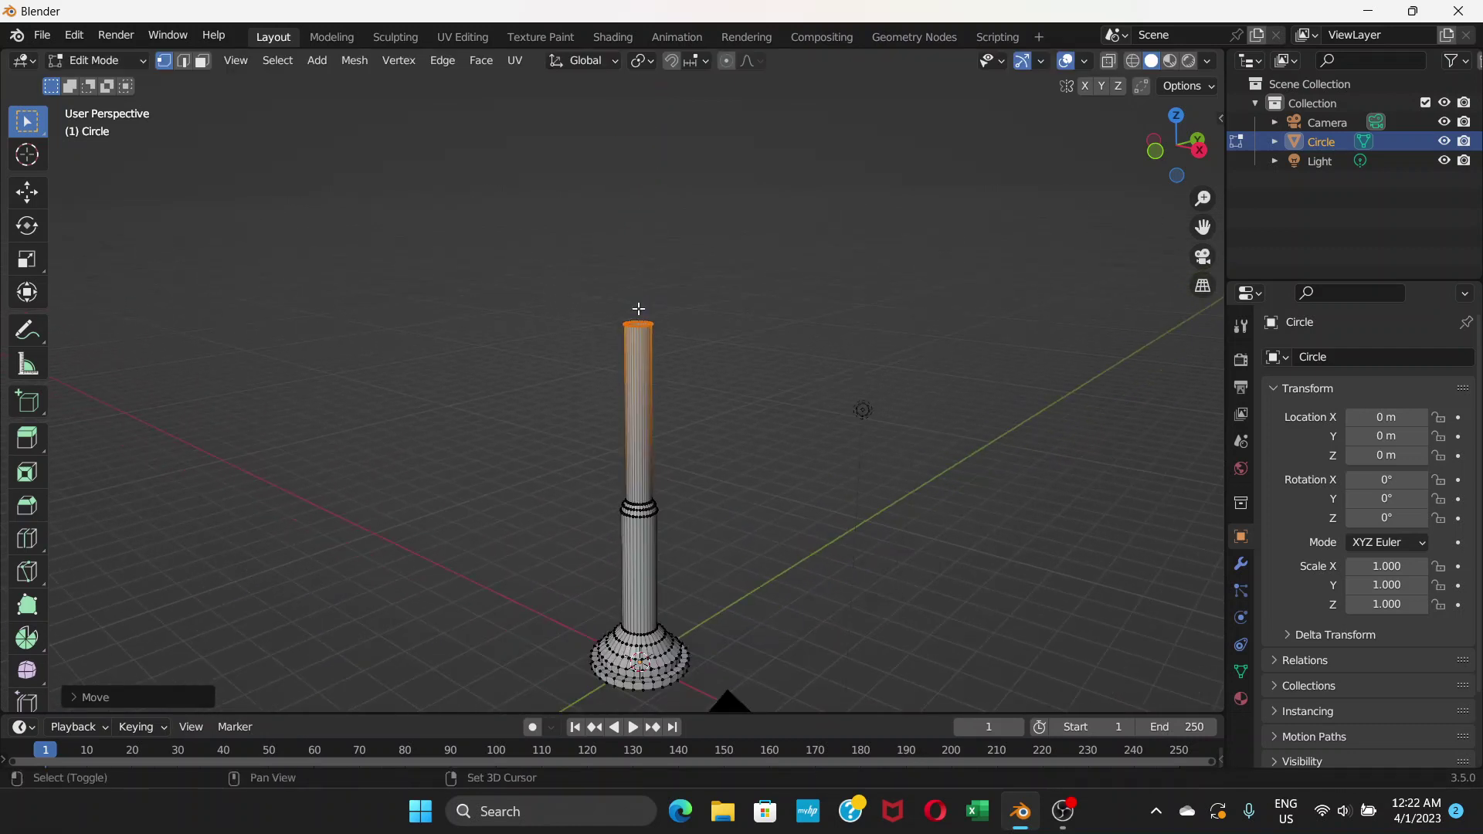
shift+middle_drag(638, 309, 640, 345)
scroll(655, 360, up, 1)
scroll(655, 360, down, 1)
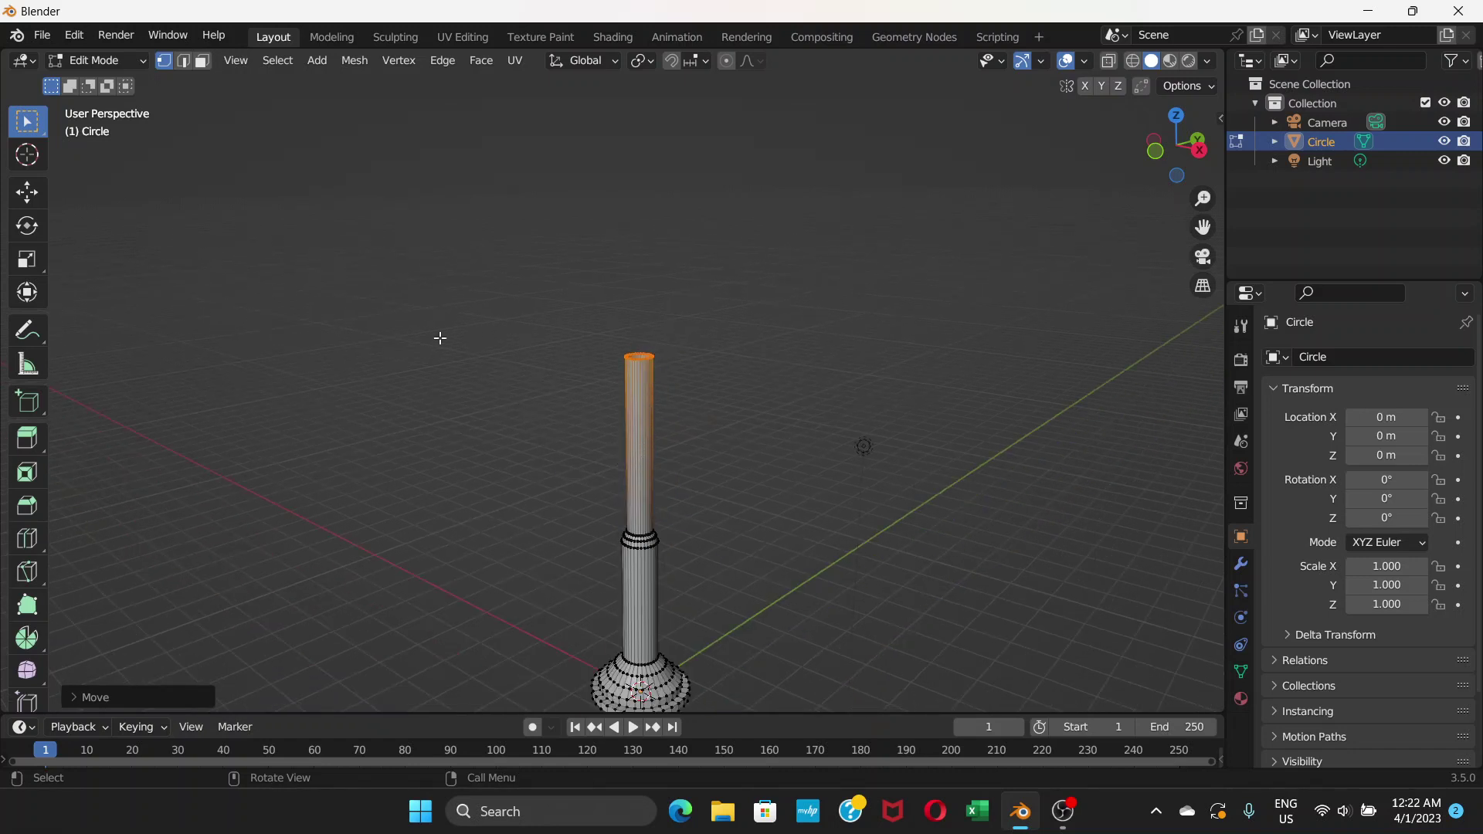
Step: Switch to Object Mode, deselect the finished post and check its overall shape
click(139, 61)
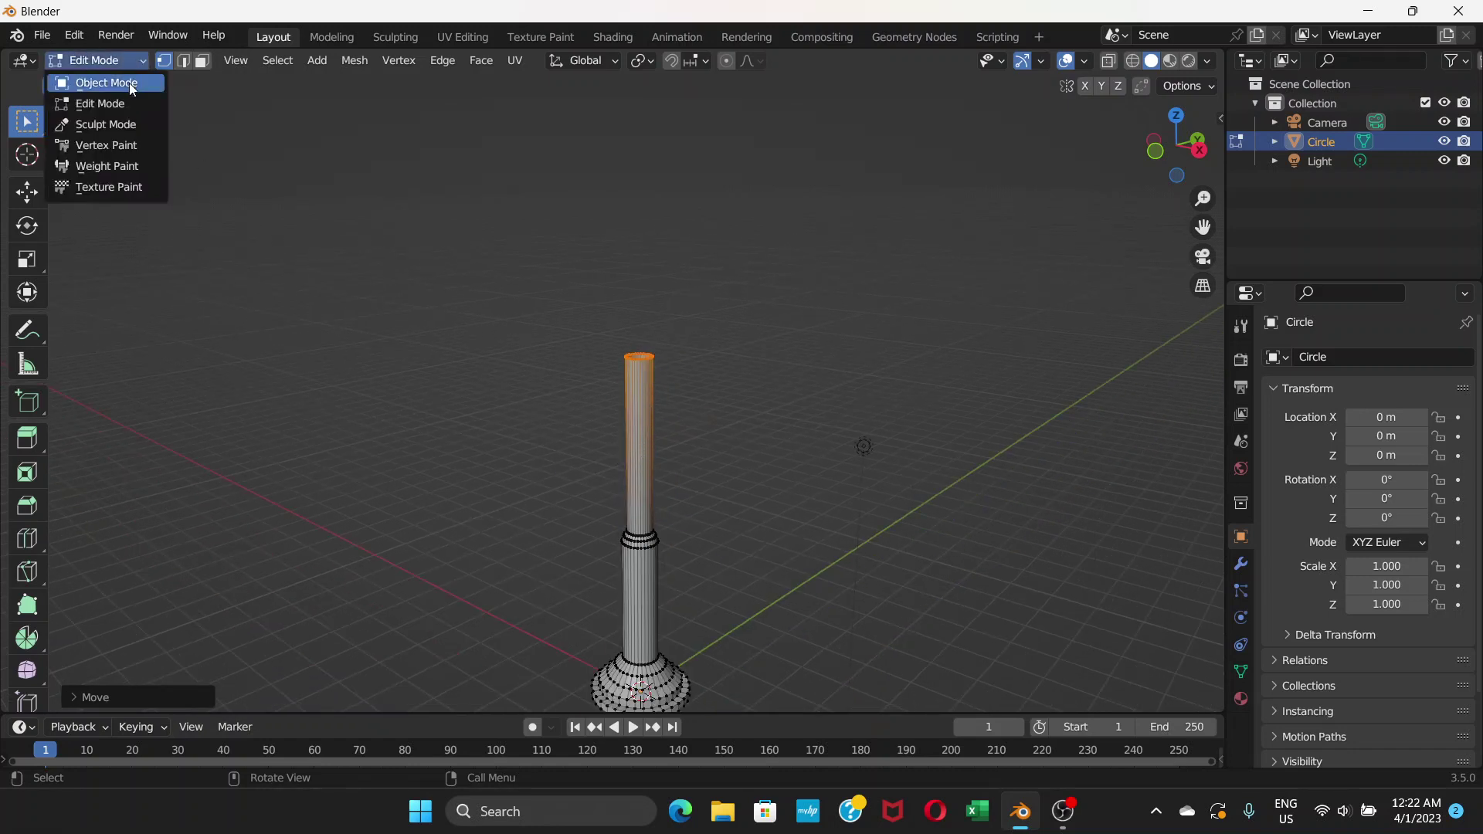
click(128, 82)
click(718, 470)
scroll(718, 470, down, 1)
scroll(647, 545, up, 1)
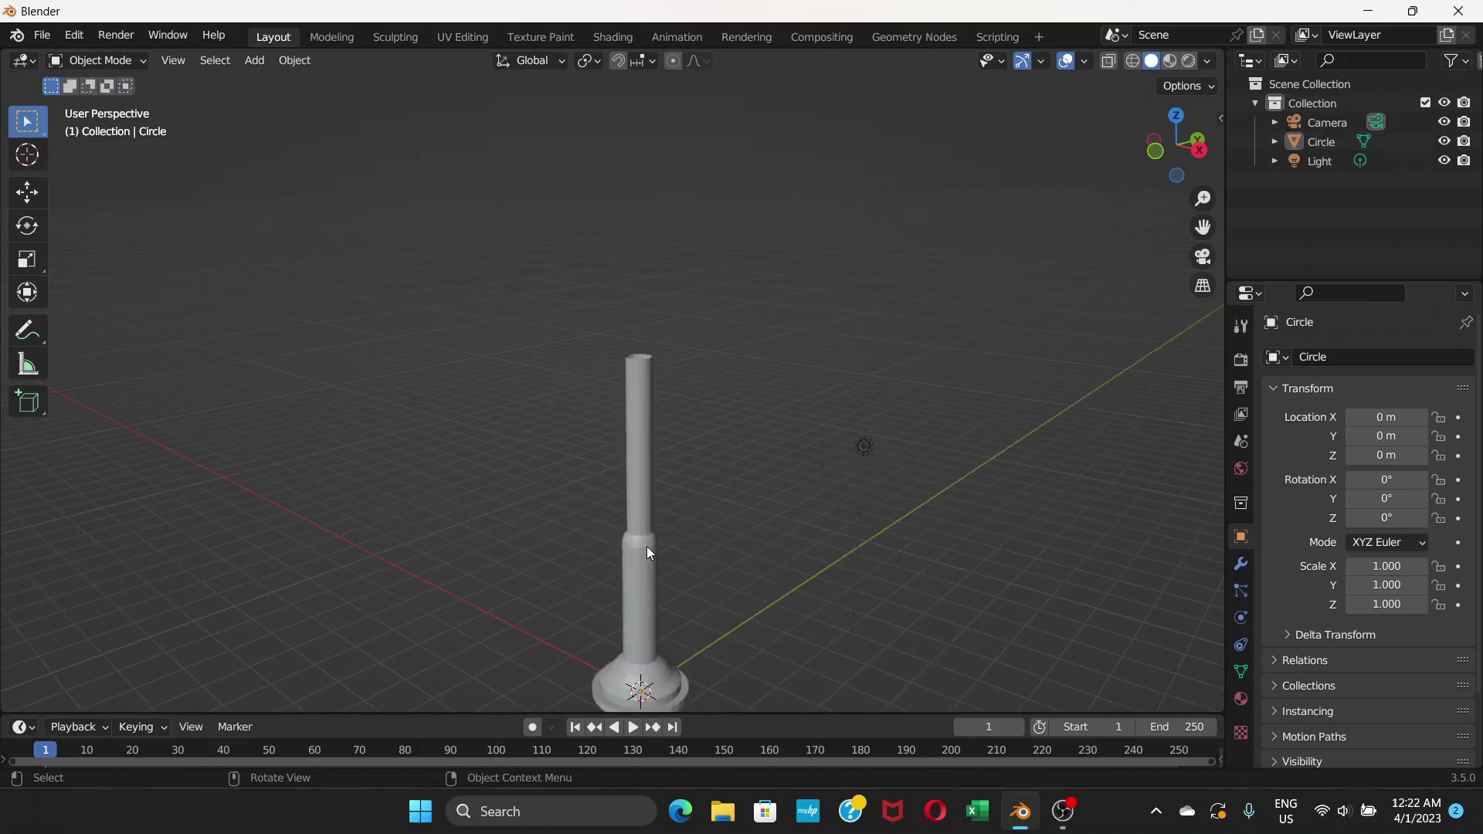
scroll(647, 539, down, 2)
scroll(641, 544, up, 3)
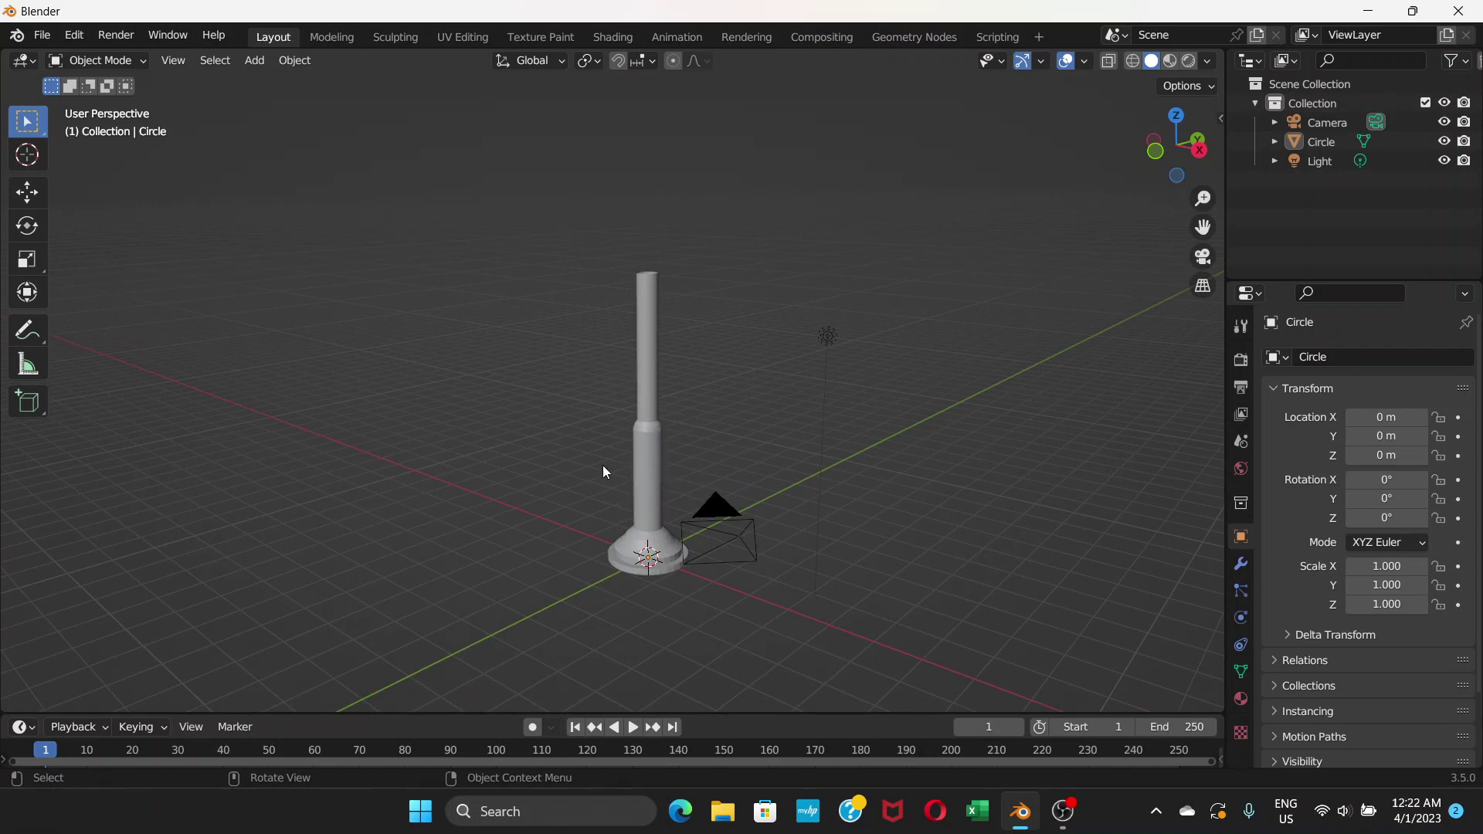
Step: Add a plane mesh and move it about 7.02 m up along Z to the top of the shaft
click(254, 60)
mouse_move(336, 91)
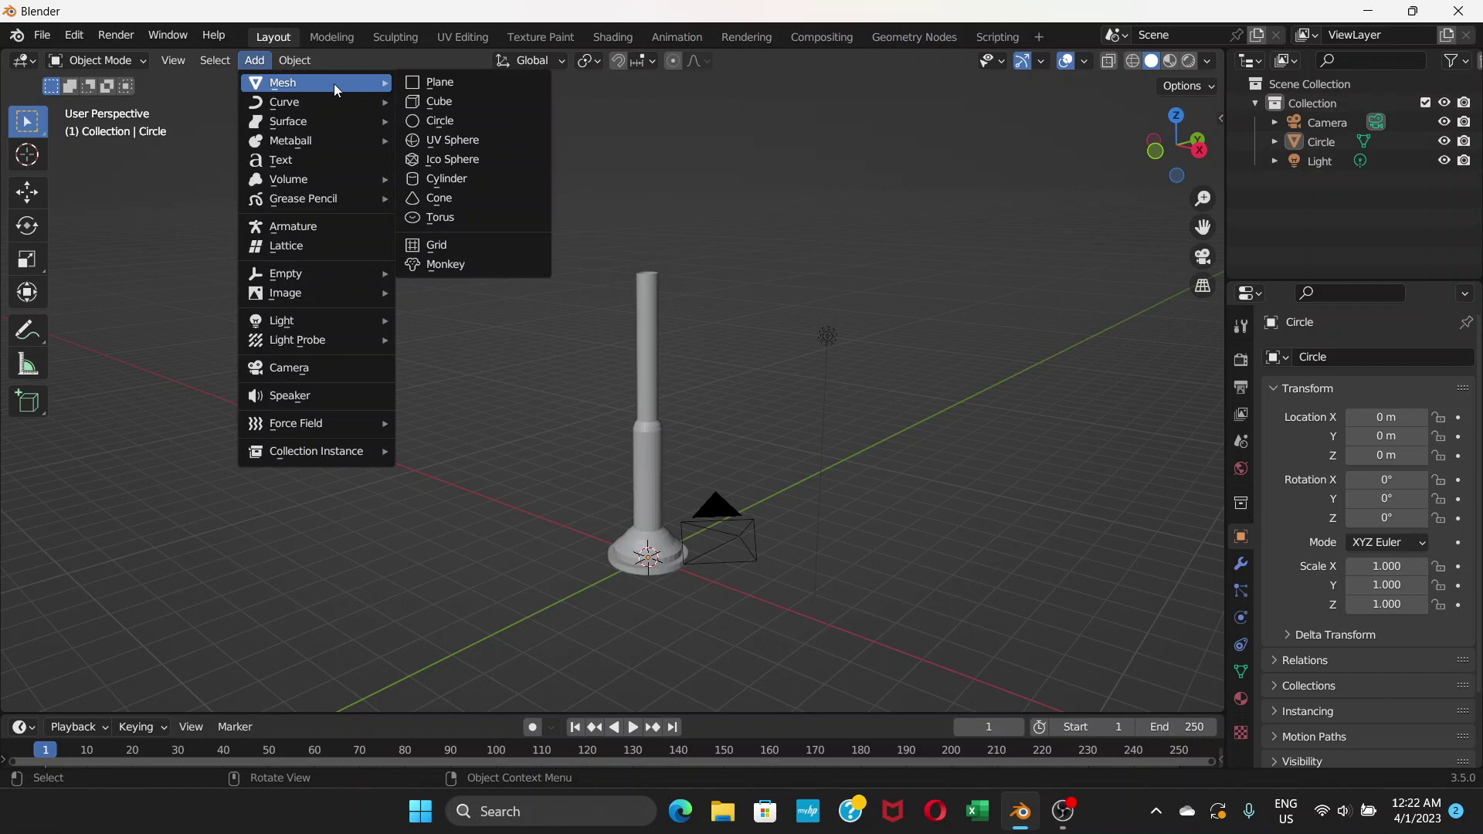
click(422, 82)
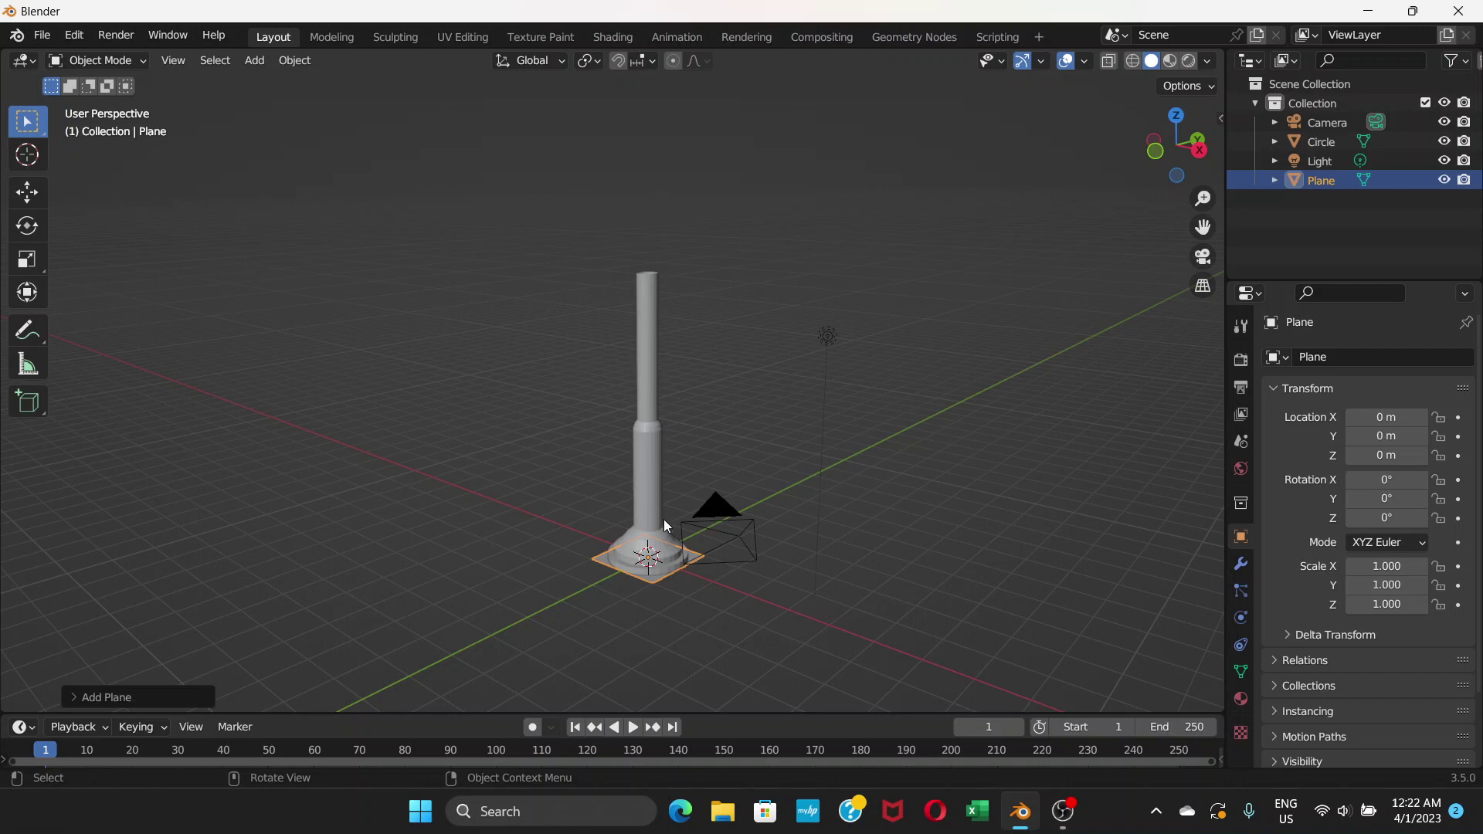
key(g)
key(z)
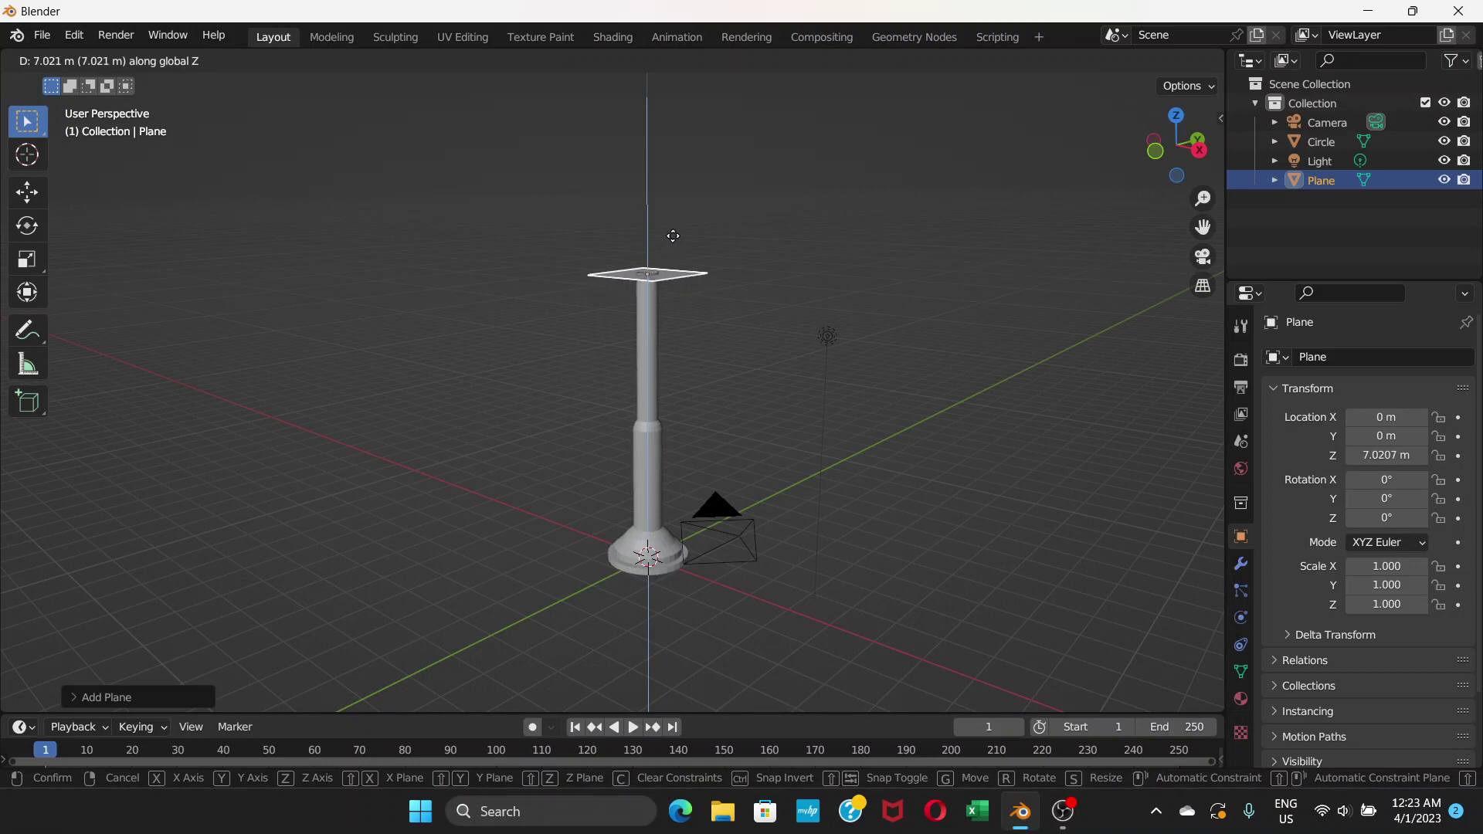
click(673, 236)
Step: Raise the plane about 0.04 m along Z so it covers the shaft's open end
scroll(656, 252, up, 3)
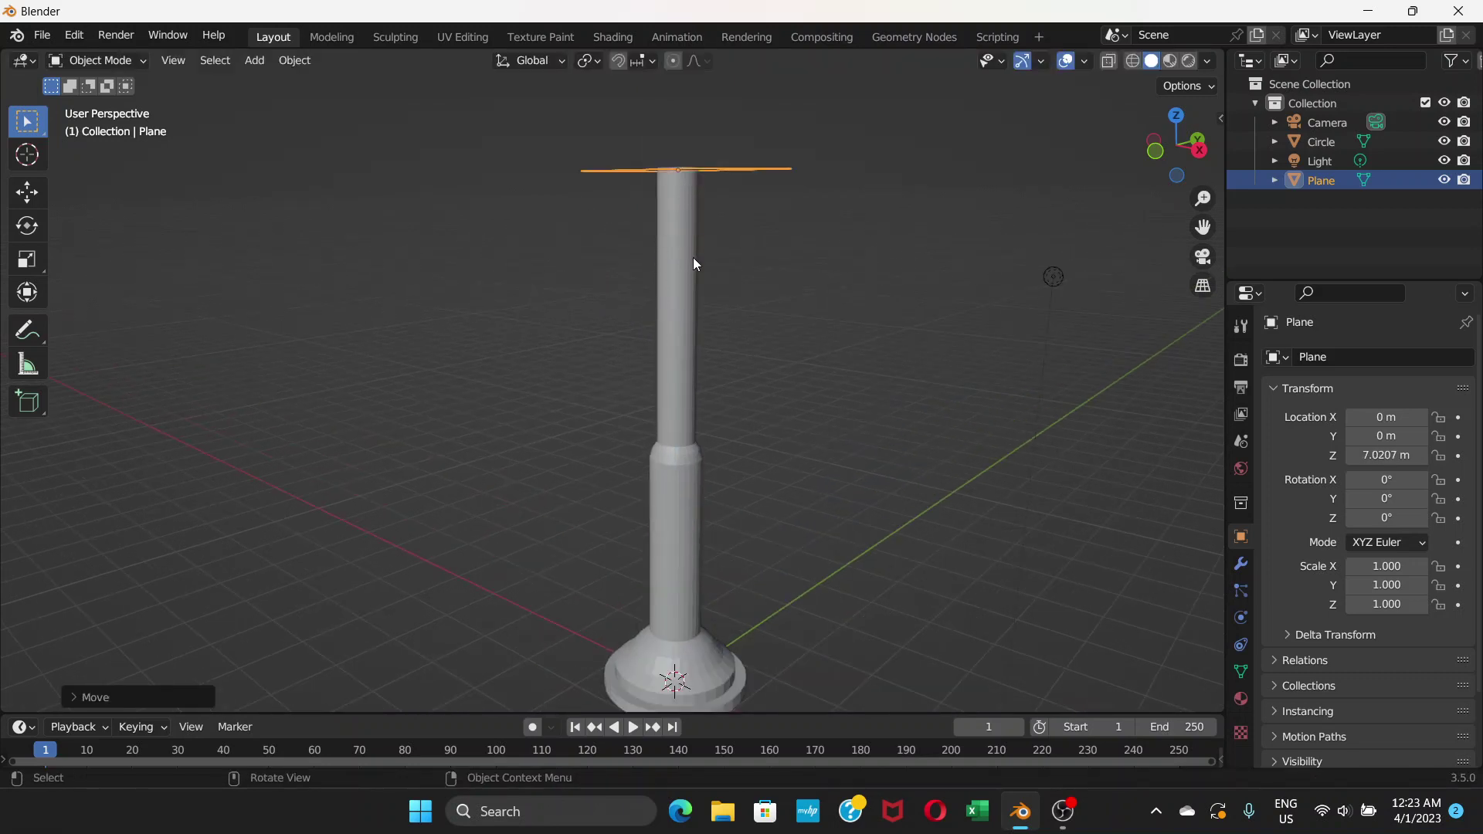
middle_drag(694, 259, 629, 323)
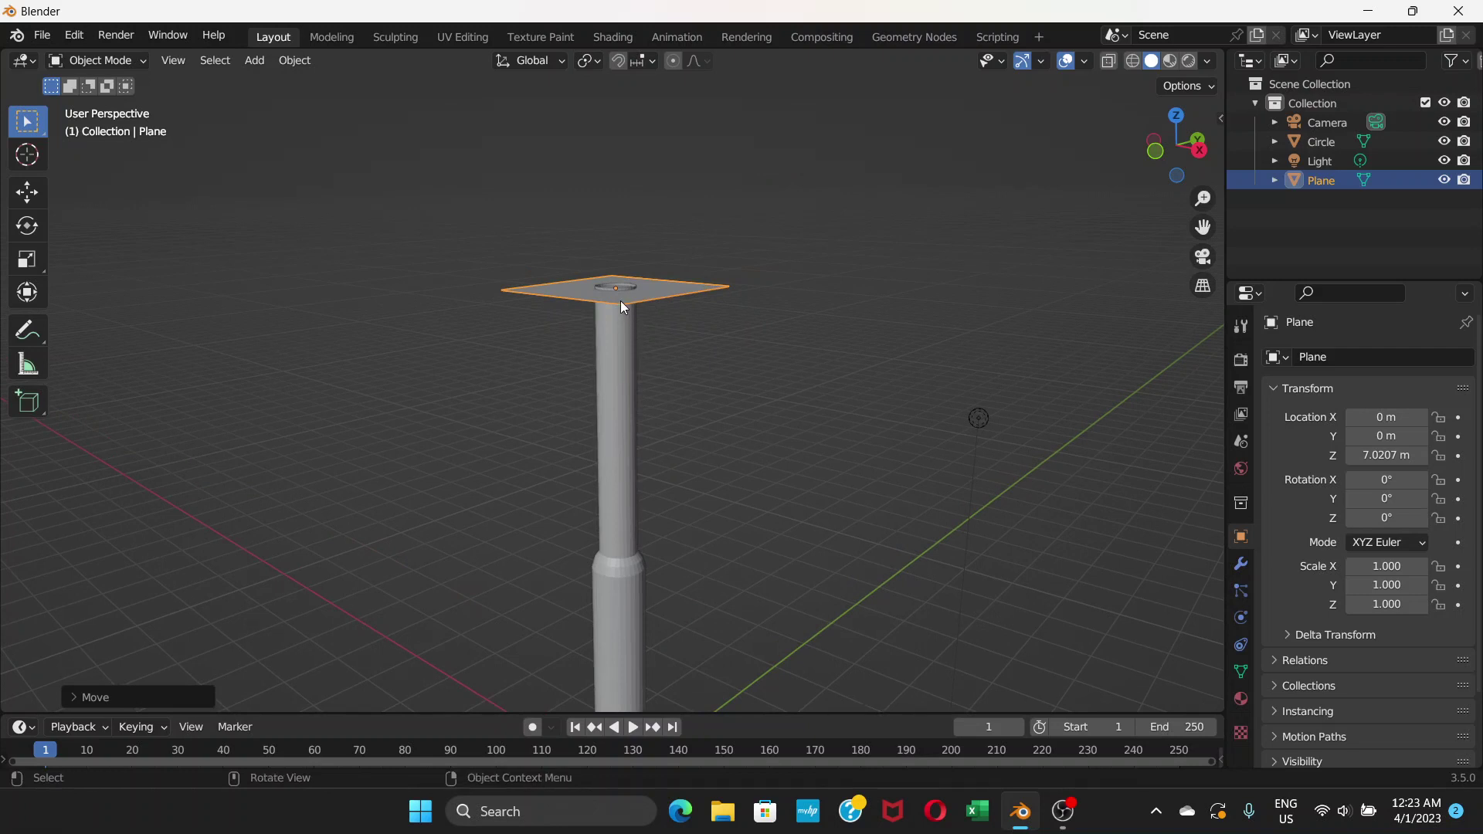
key(g)
key(z)
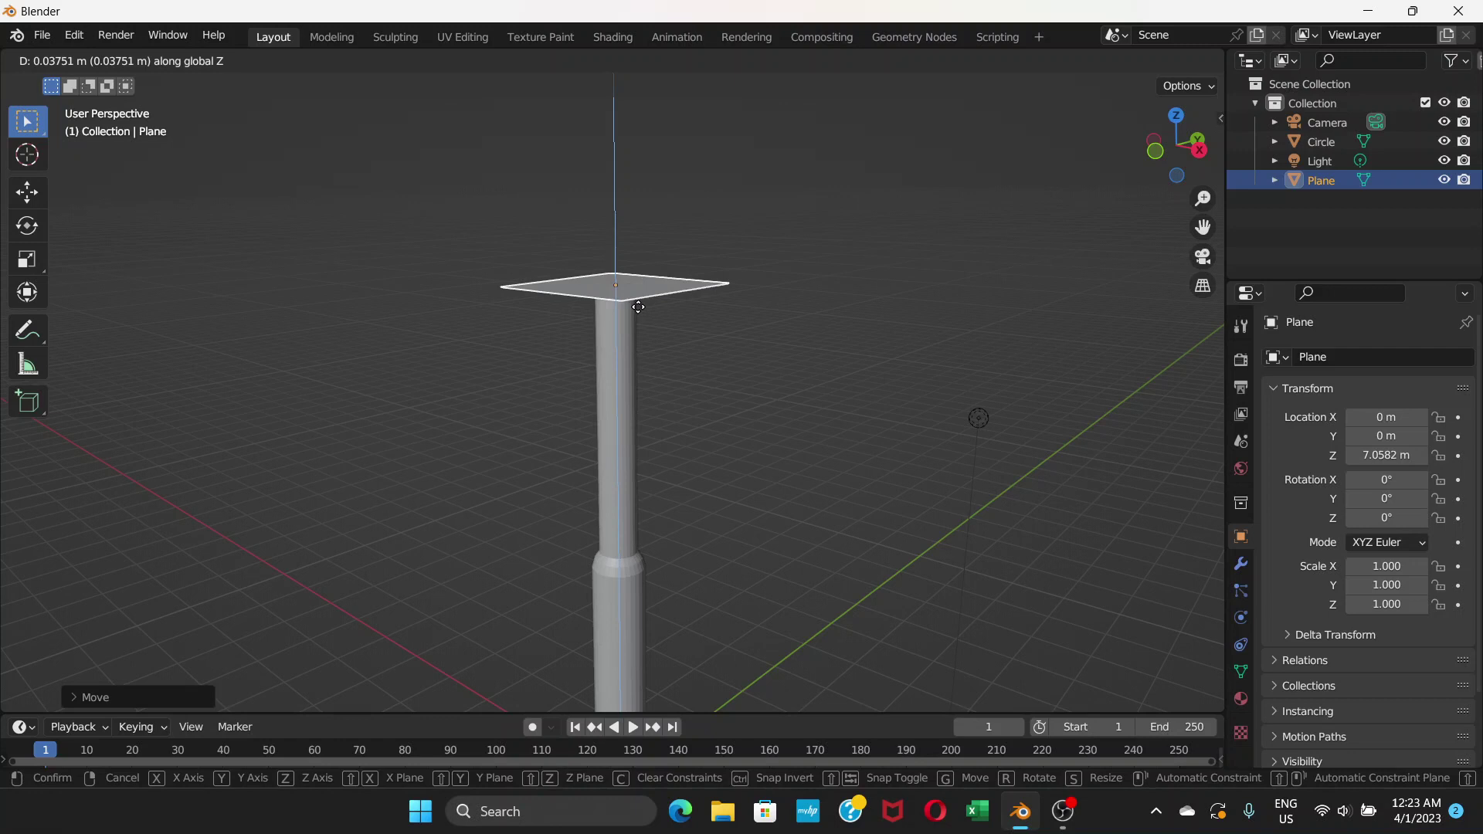
click(638, 307)
Step: Scale the plane down uniformly to about 0.31 so its edges slightly overhang the shaft's top
middle_drag(649, 327, 669, 419)
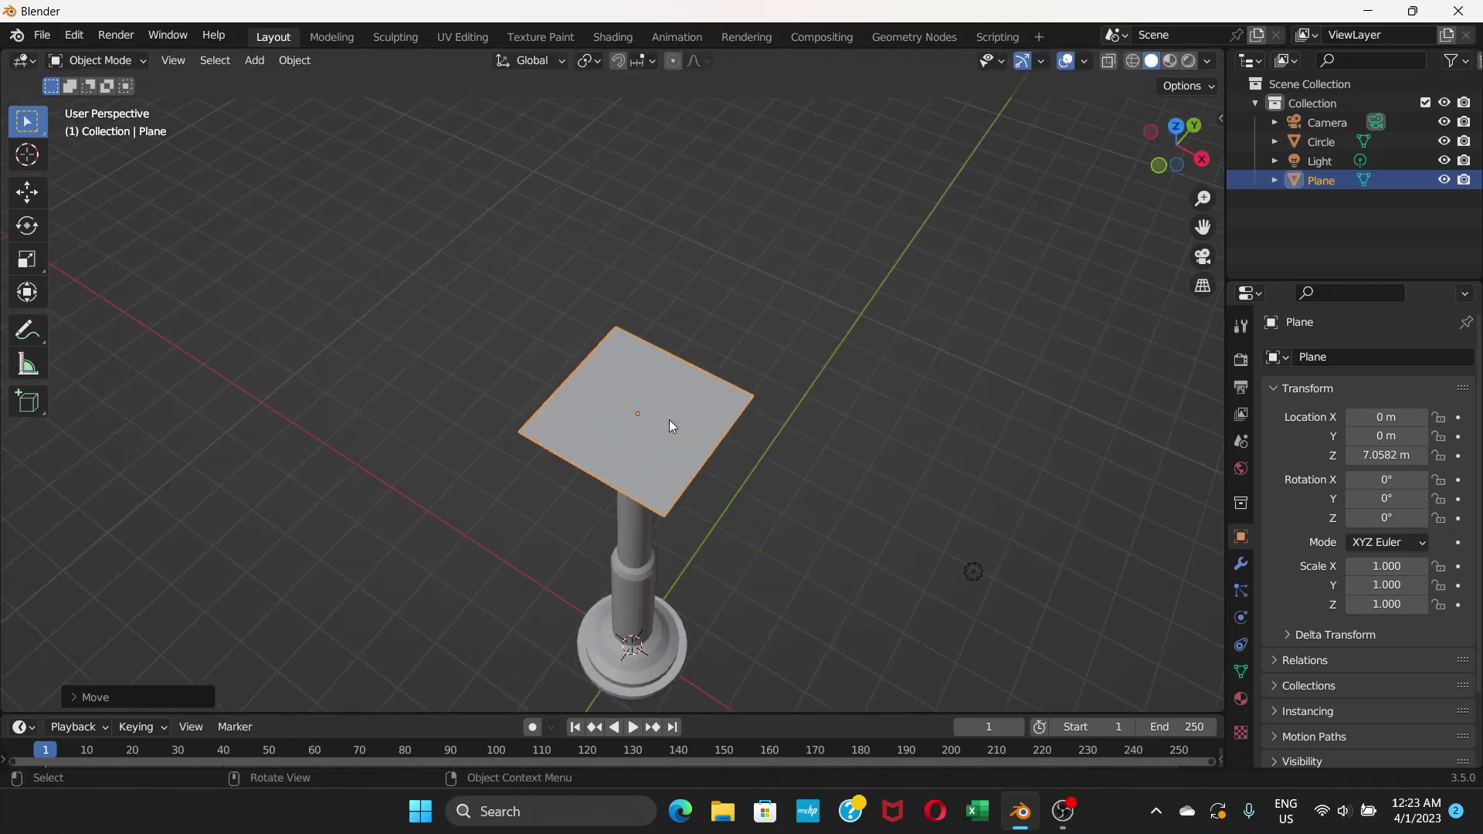
key(s)
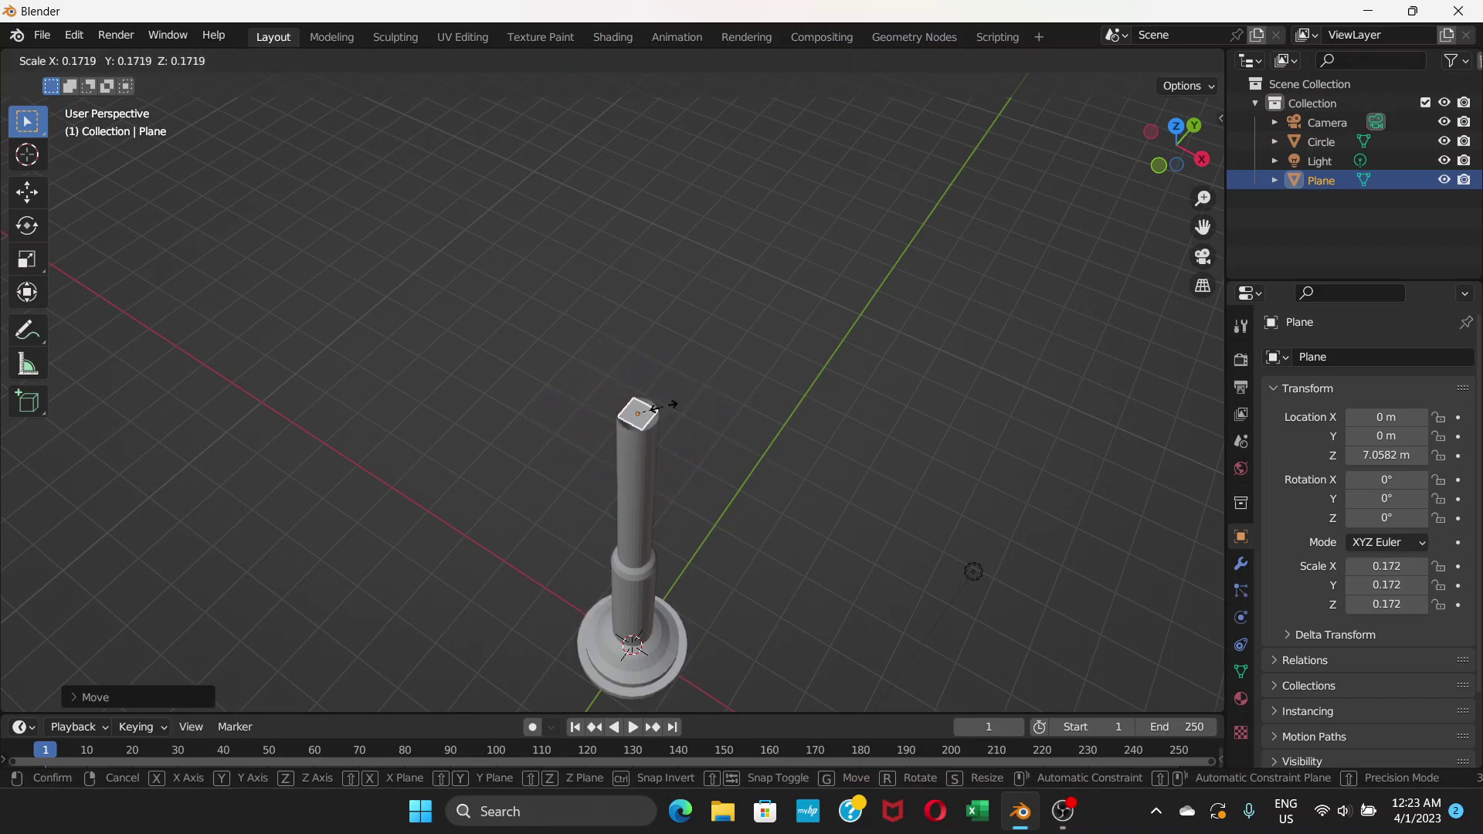
click(686, 421)
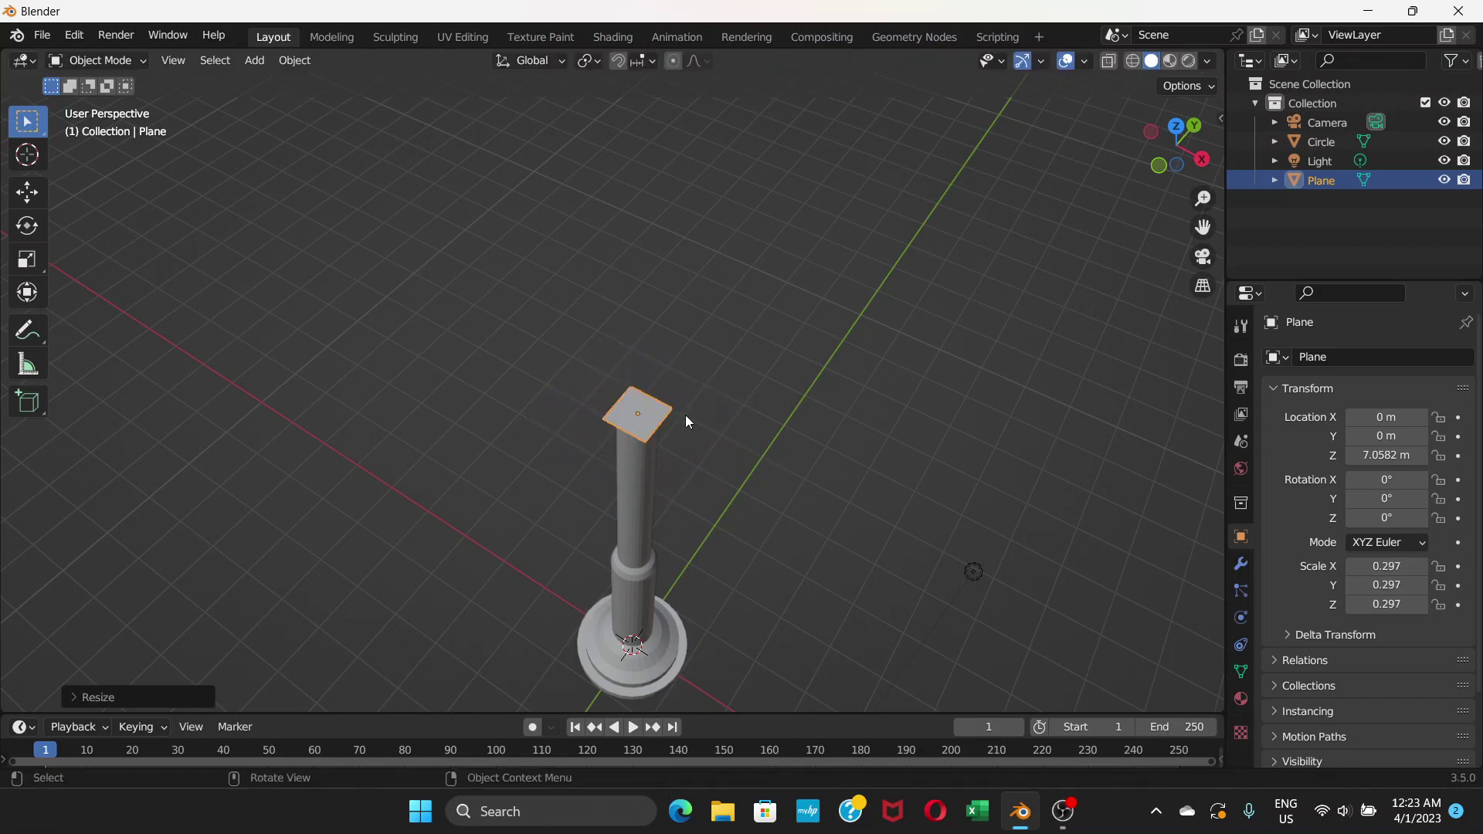
middle_drag(657, 428, 670, 335)
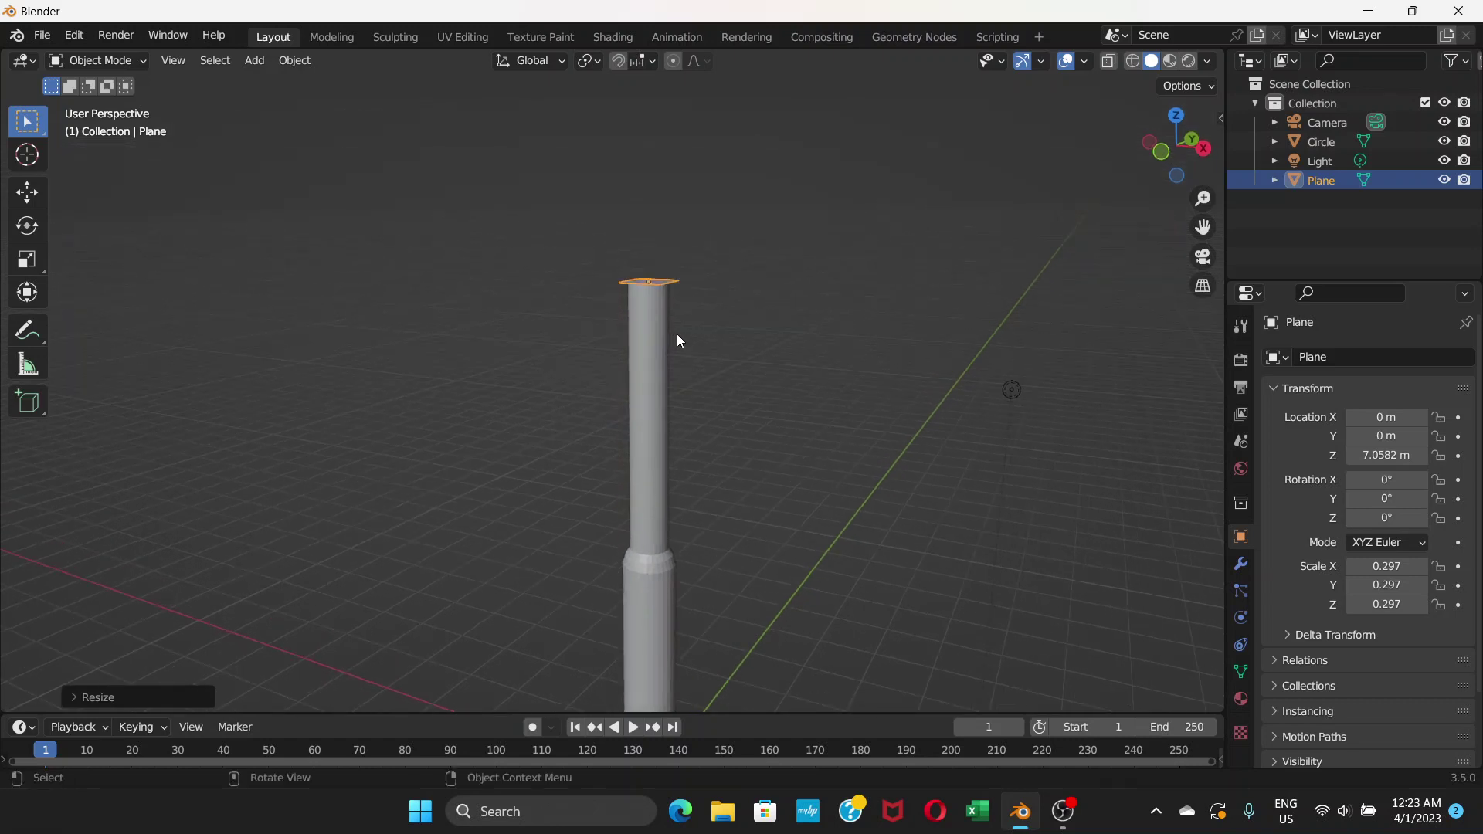
key(s)
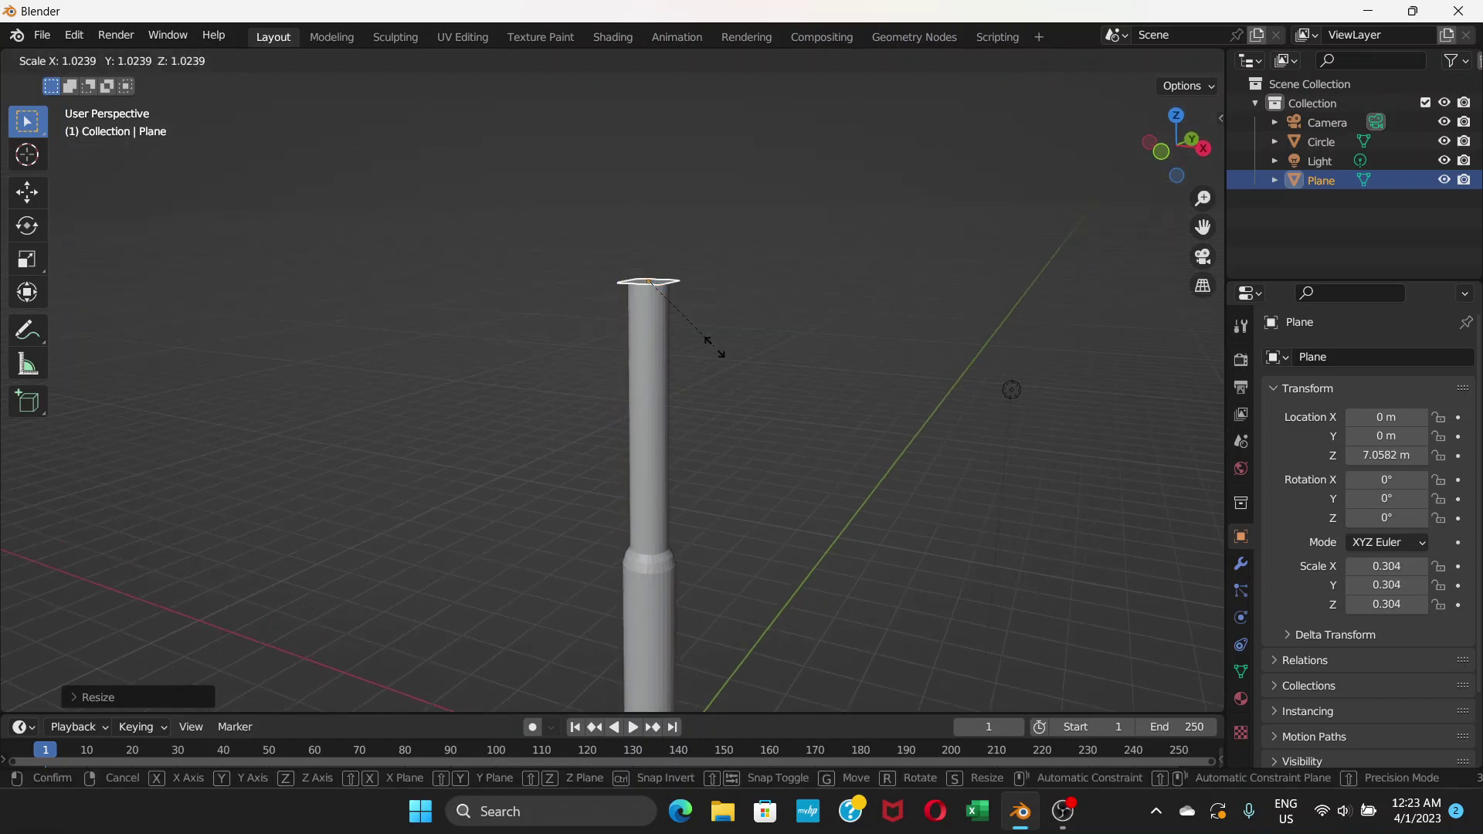
click(682, 342)
middle_drag(683, 342, 697, 400)
scroll(657, 367, up, 4)
scroll(668, 333, down, 3)
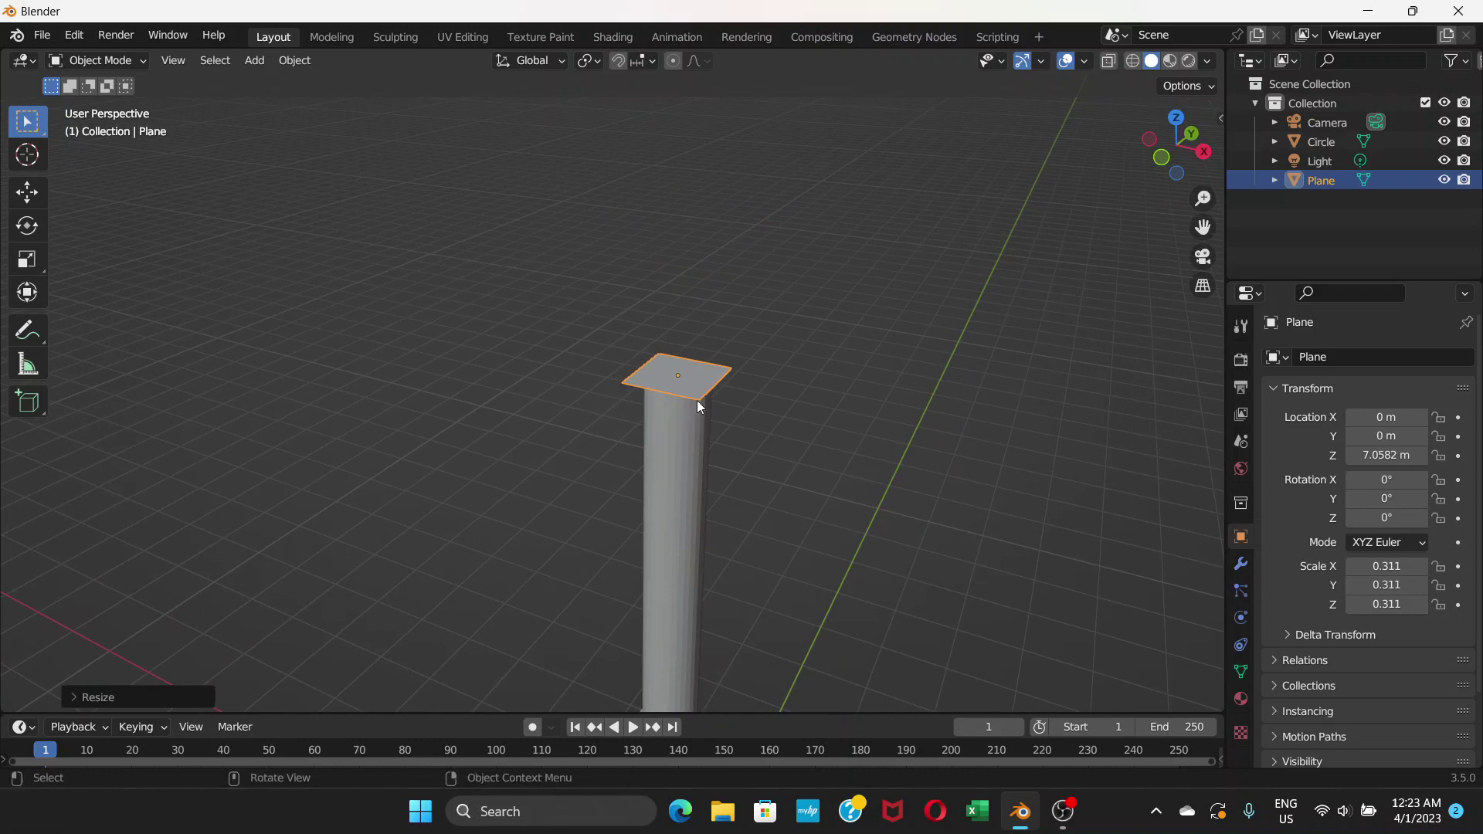
Step: Enter Edit Mode on the plane and extrude its face about 0.08 m upward into a thin slab
click(142, 63)
click(118, 60)
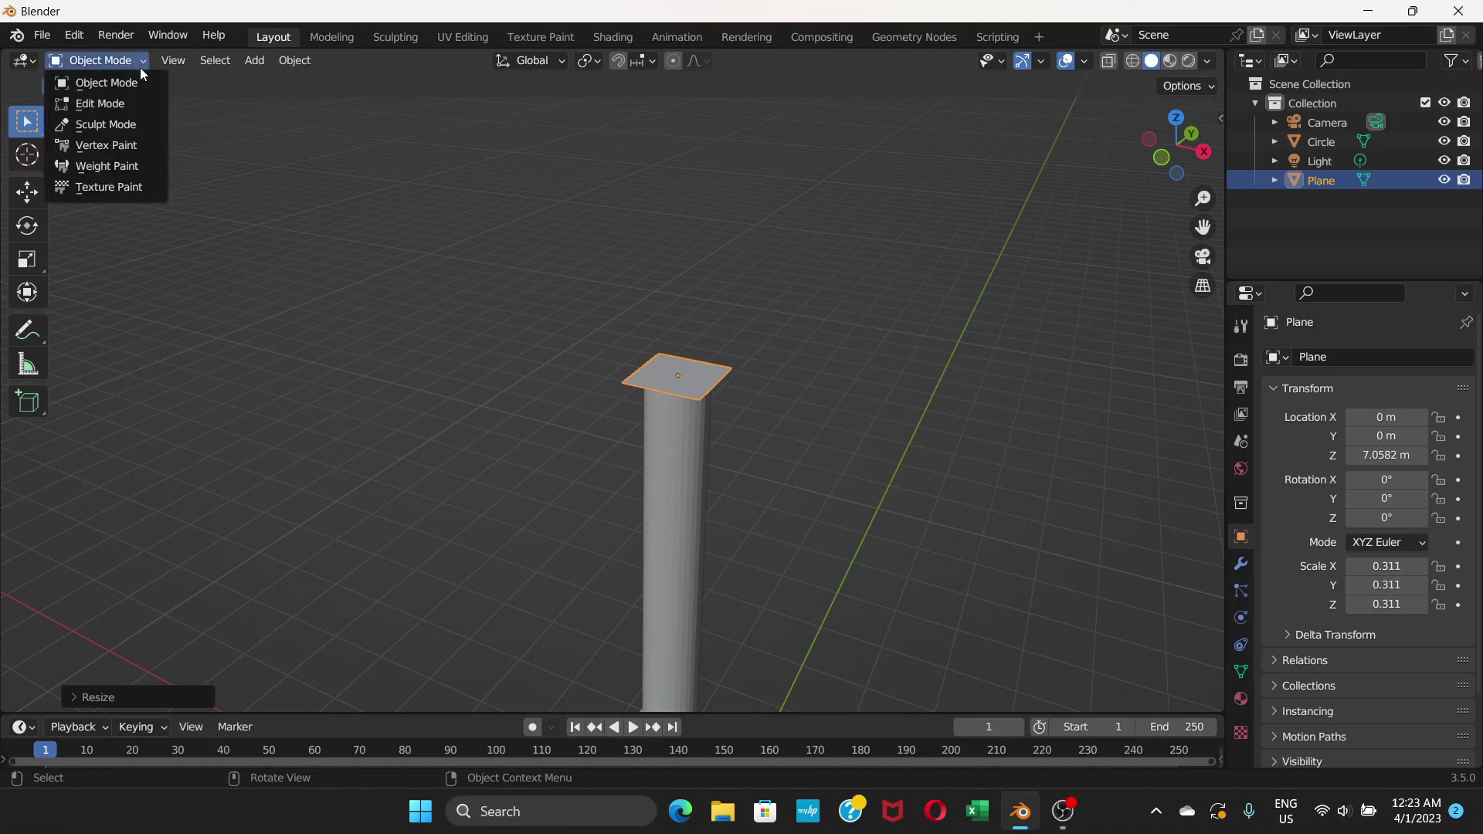
click(127, 103)
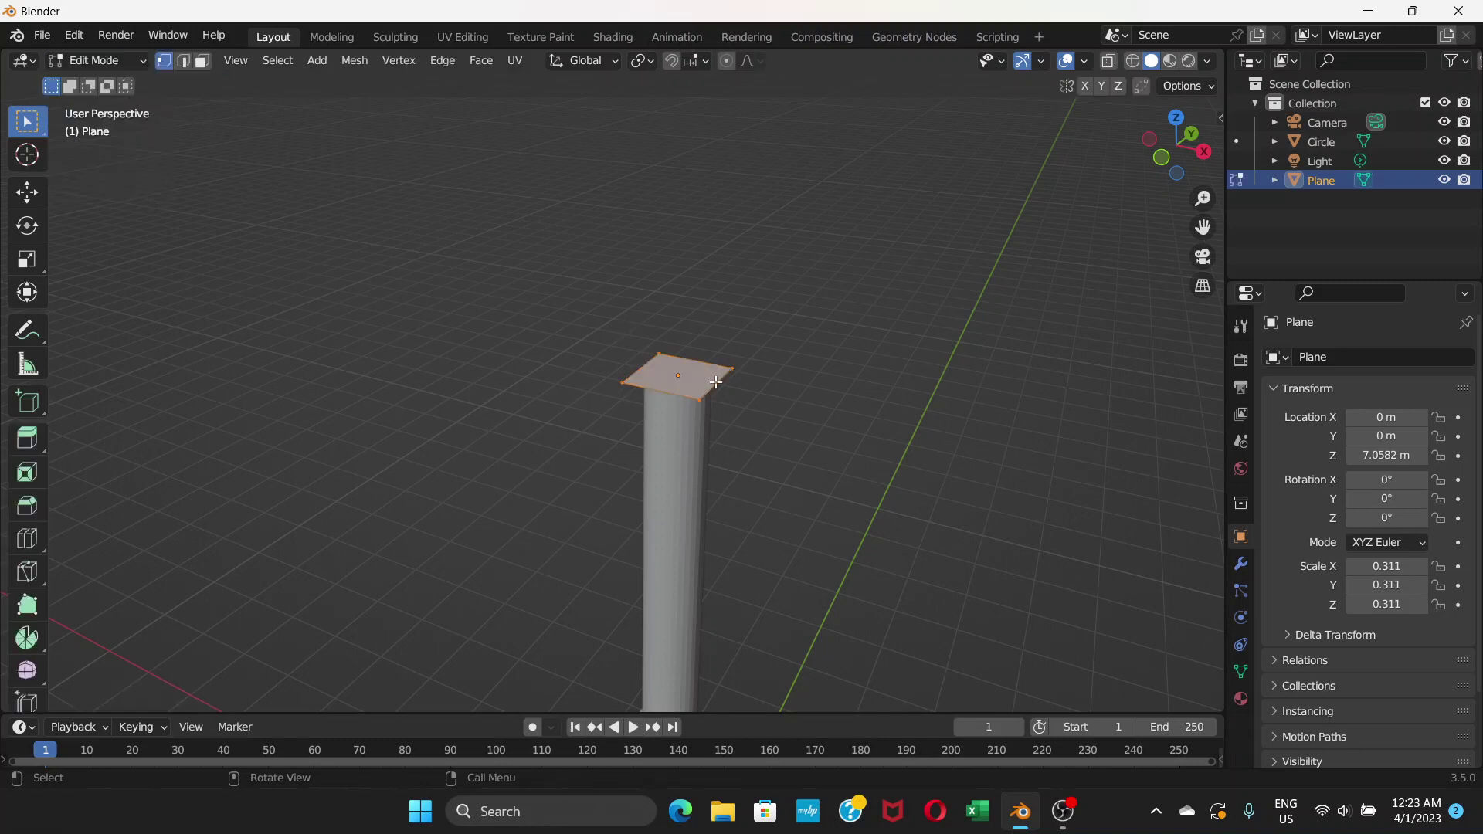
middle_drag(709, 375, 709, 365)
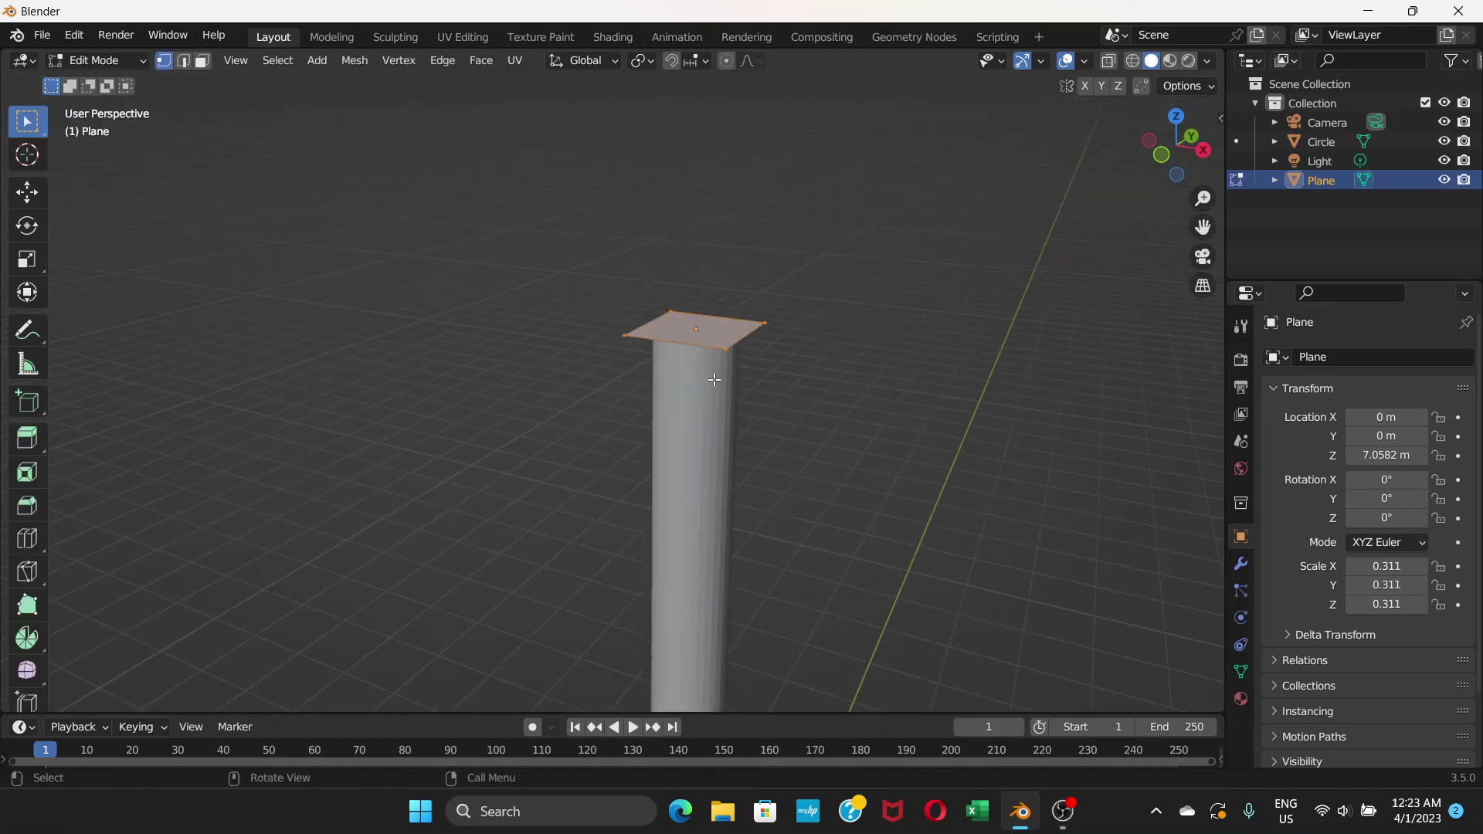
key(e)
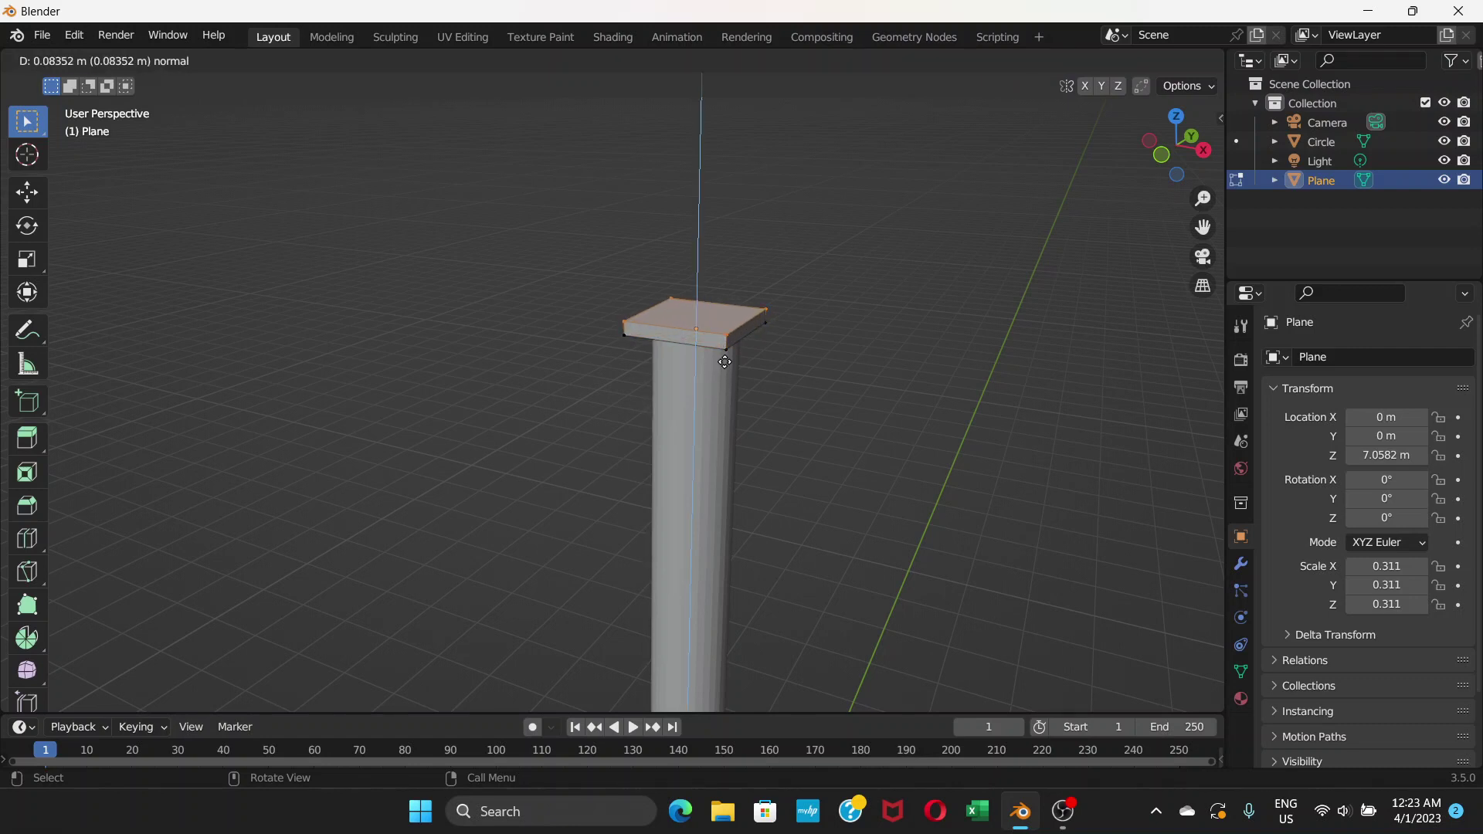
click(725, 362)
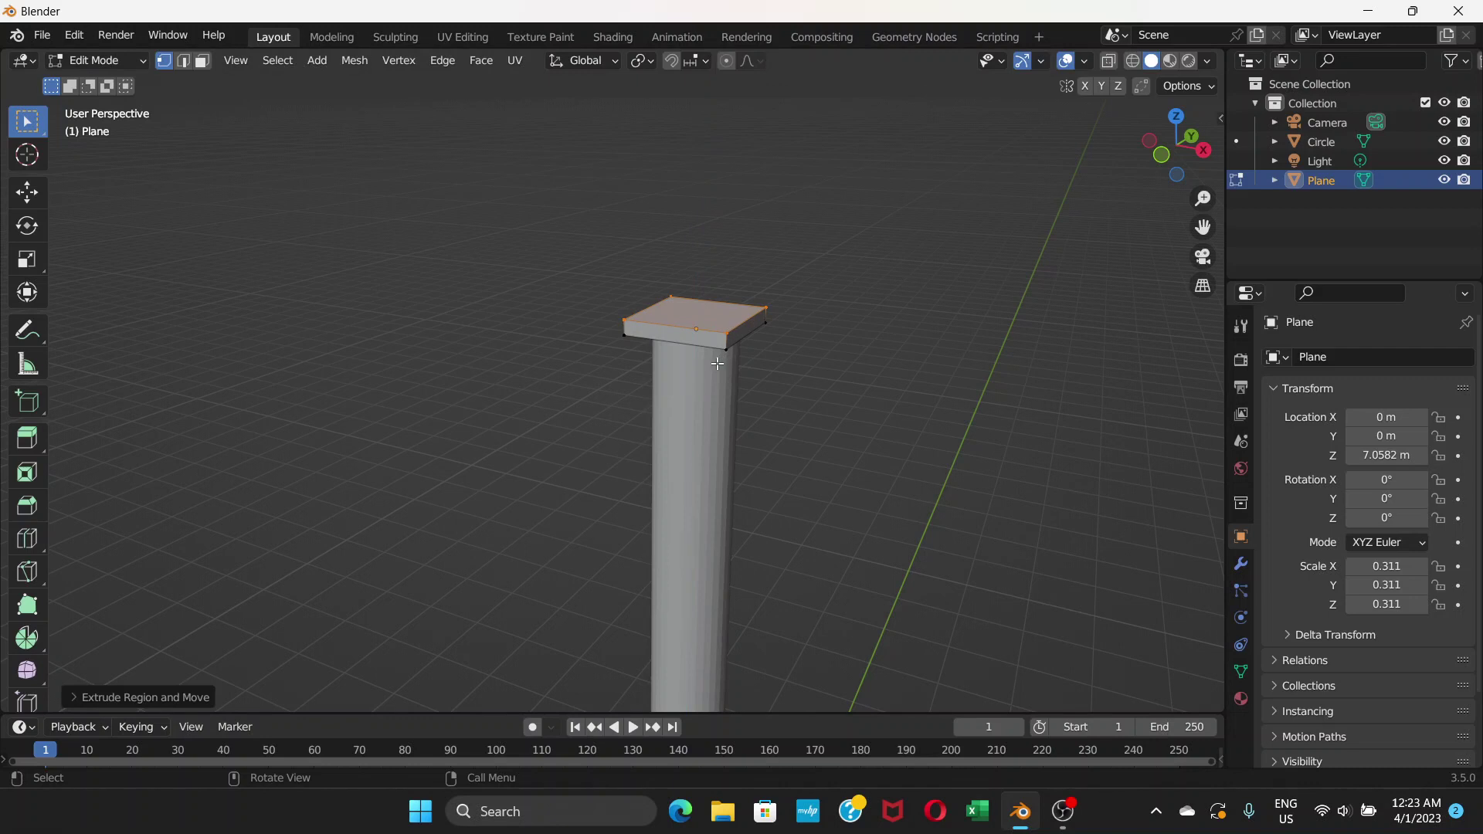
Step: Extrude the slab's top face about 0.14 m upward and scale it to about 1.2 so the sides flare outward
key(e)
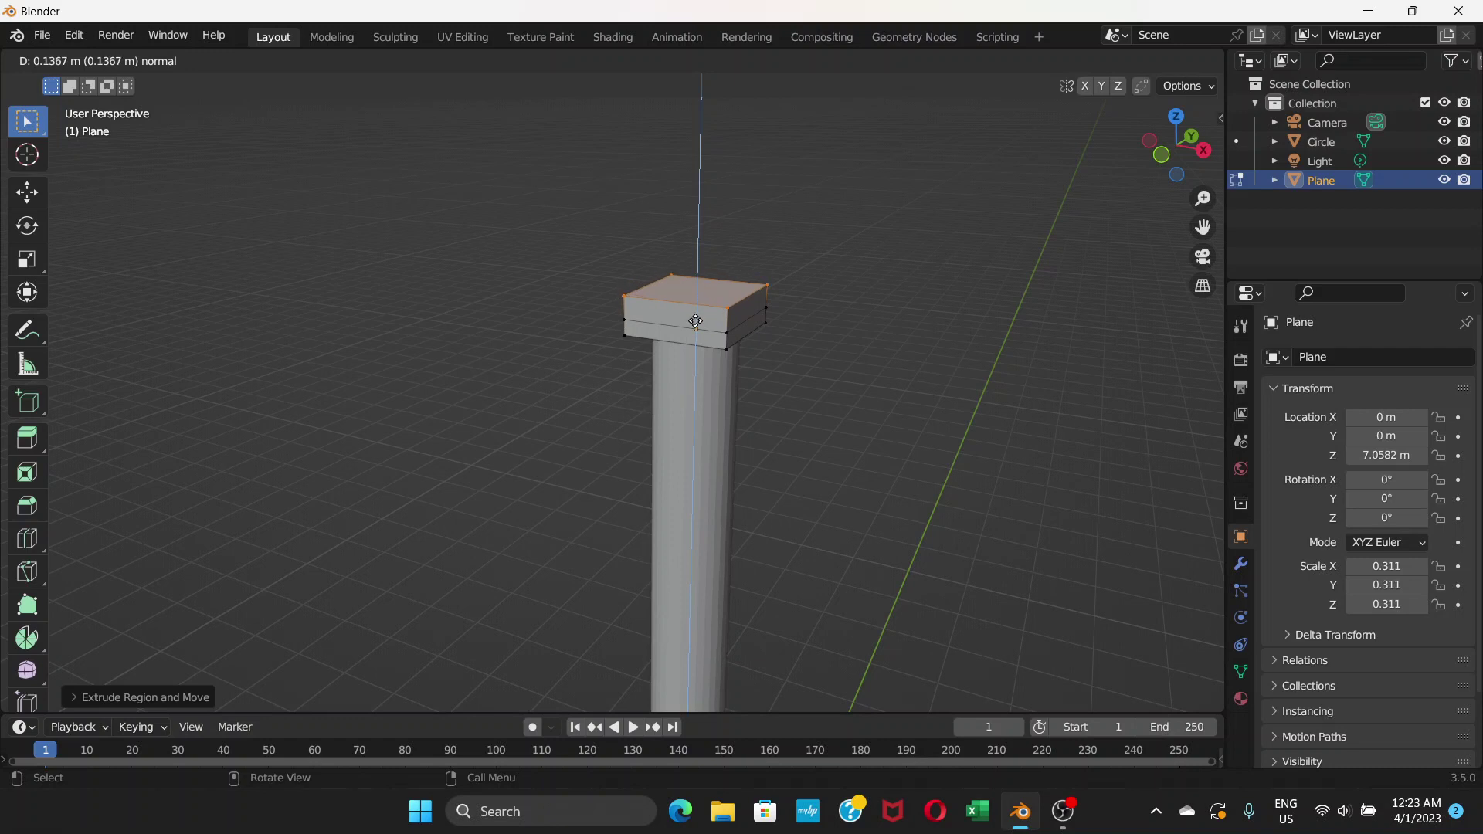
click(695, 321)
key(s)
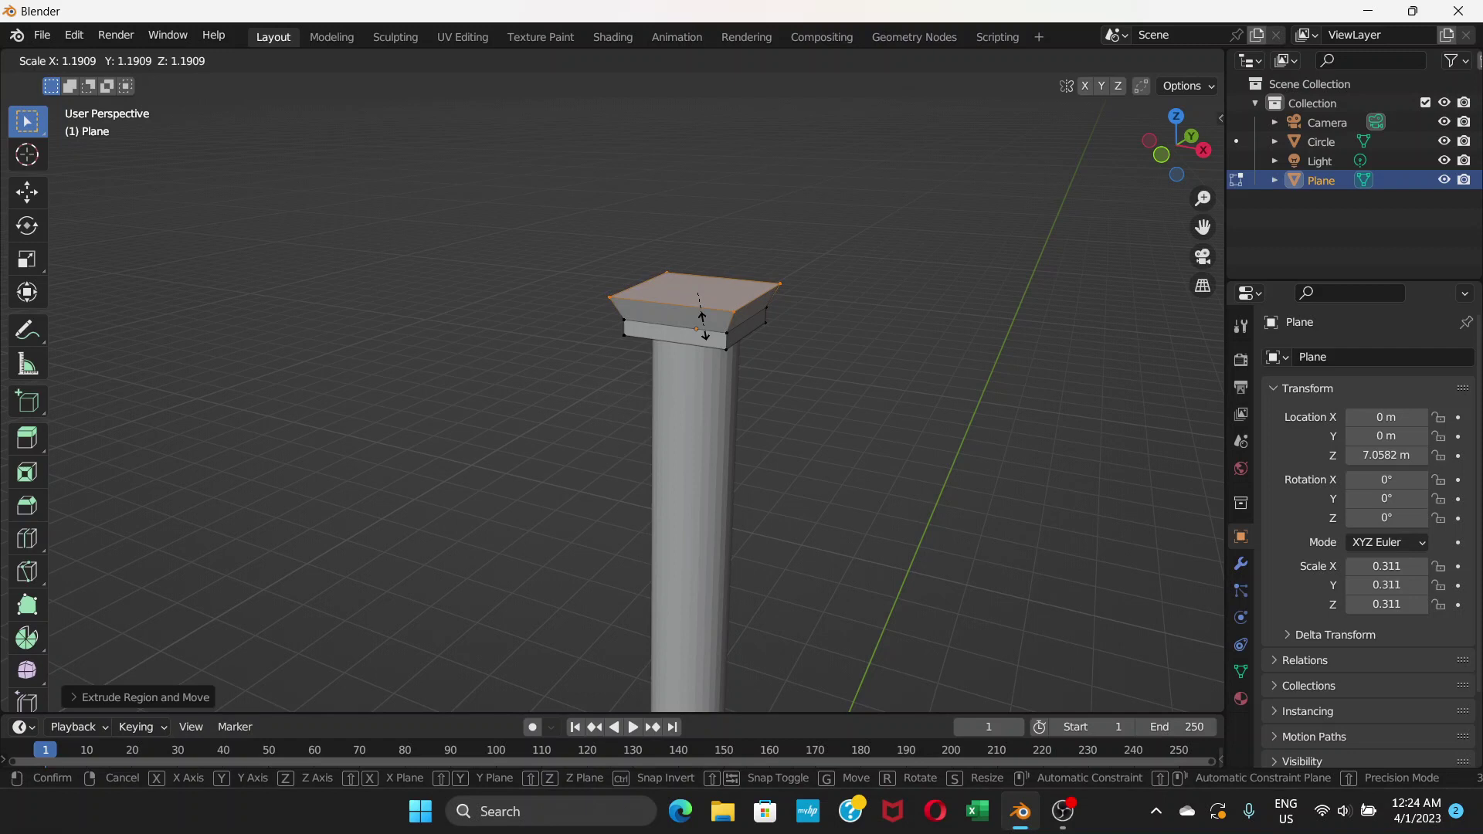
click(703, 328)
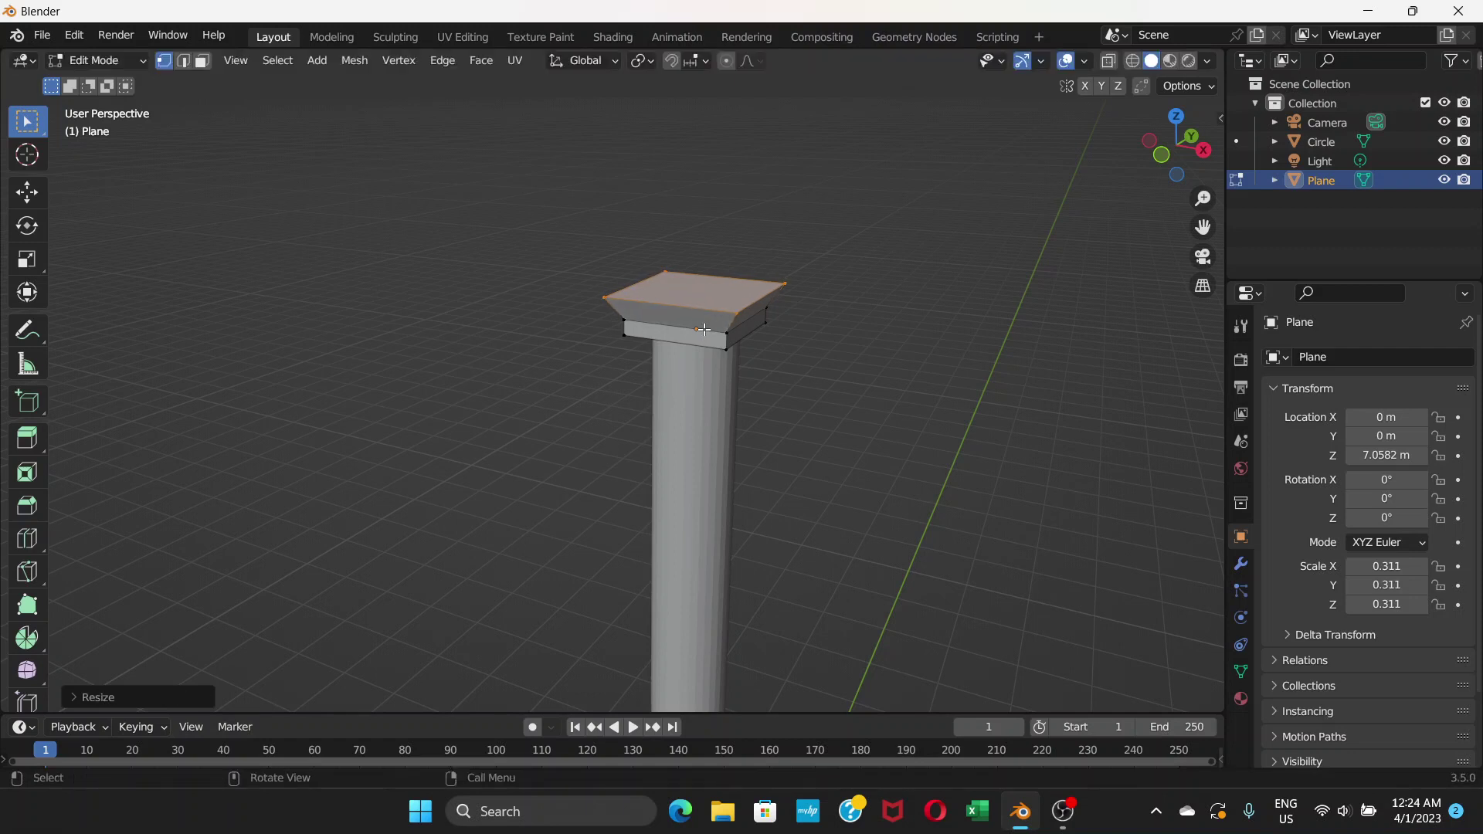
Step: Extrude the flared top face about 0.10 m upward and scale it to about 1.37 for a wider second flare
key(e)
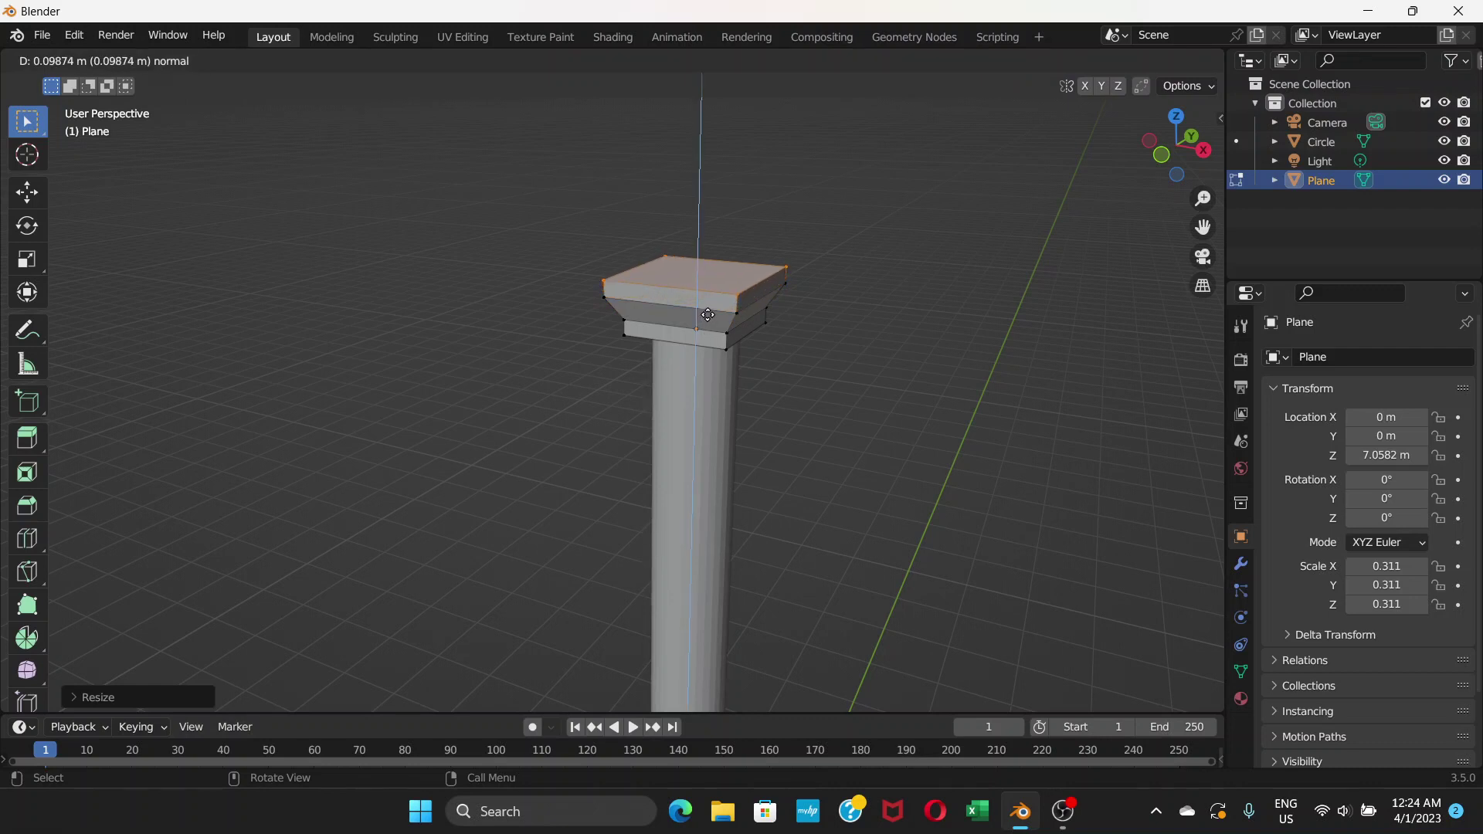
click(708, 315)
key(s)
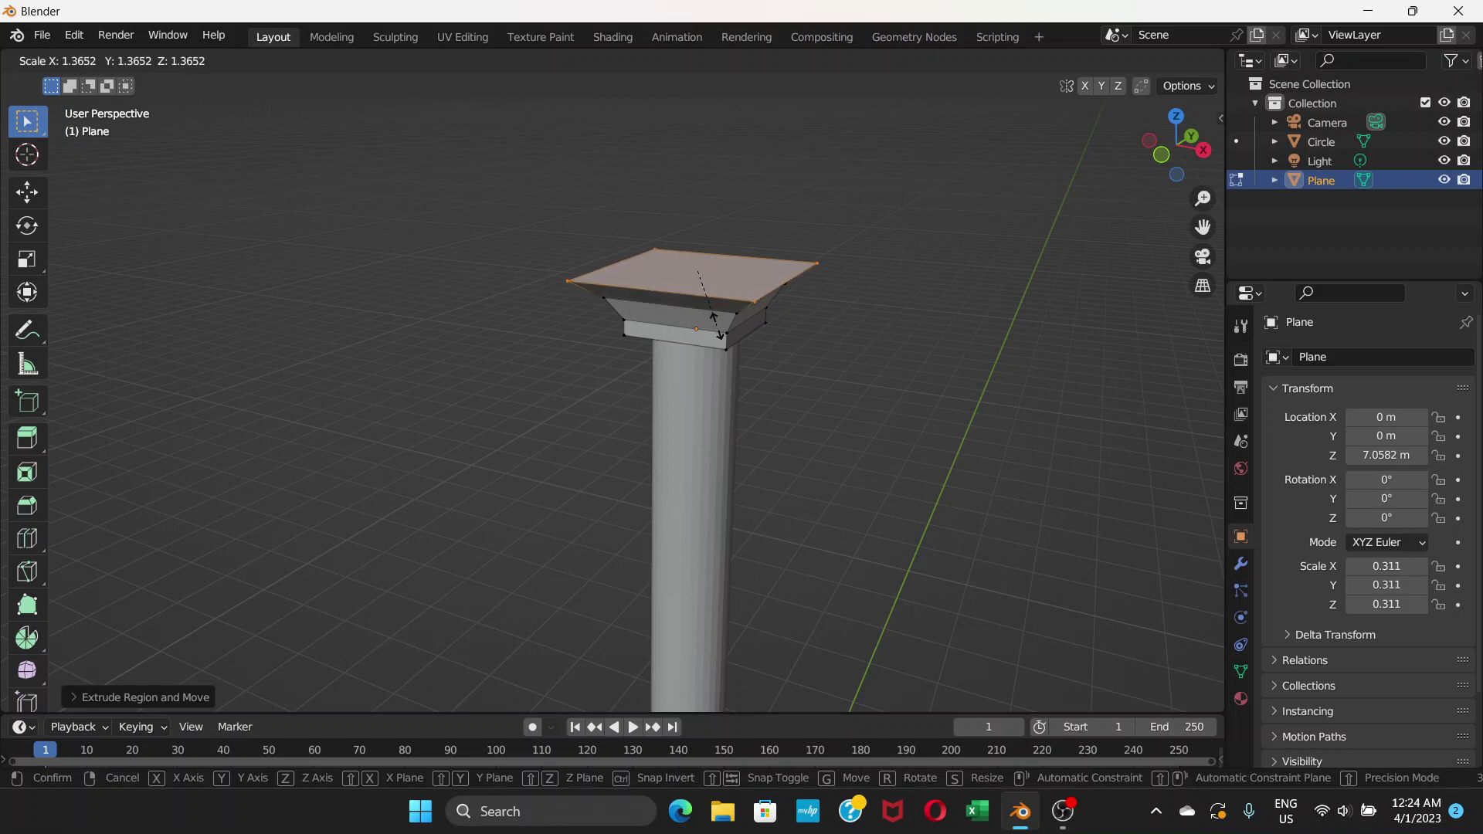
click(716, 325)
Step: Extrude the widest top face about 0.08 m straight up to form the cap's flat slab
scroll(690, 382, down, 6)
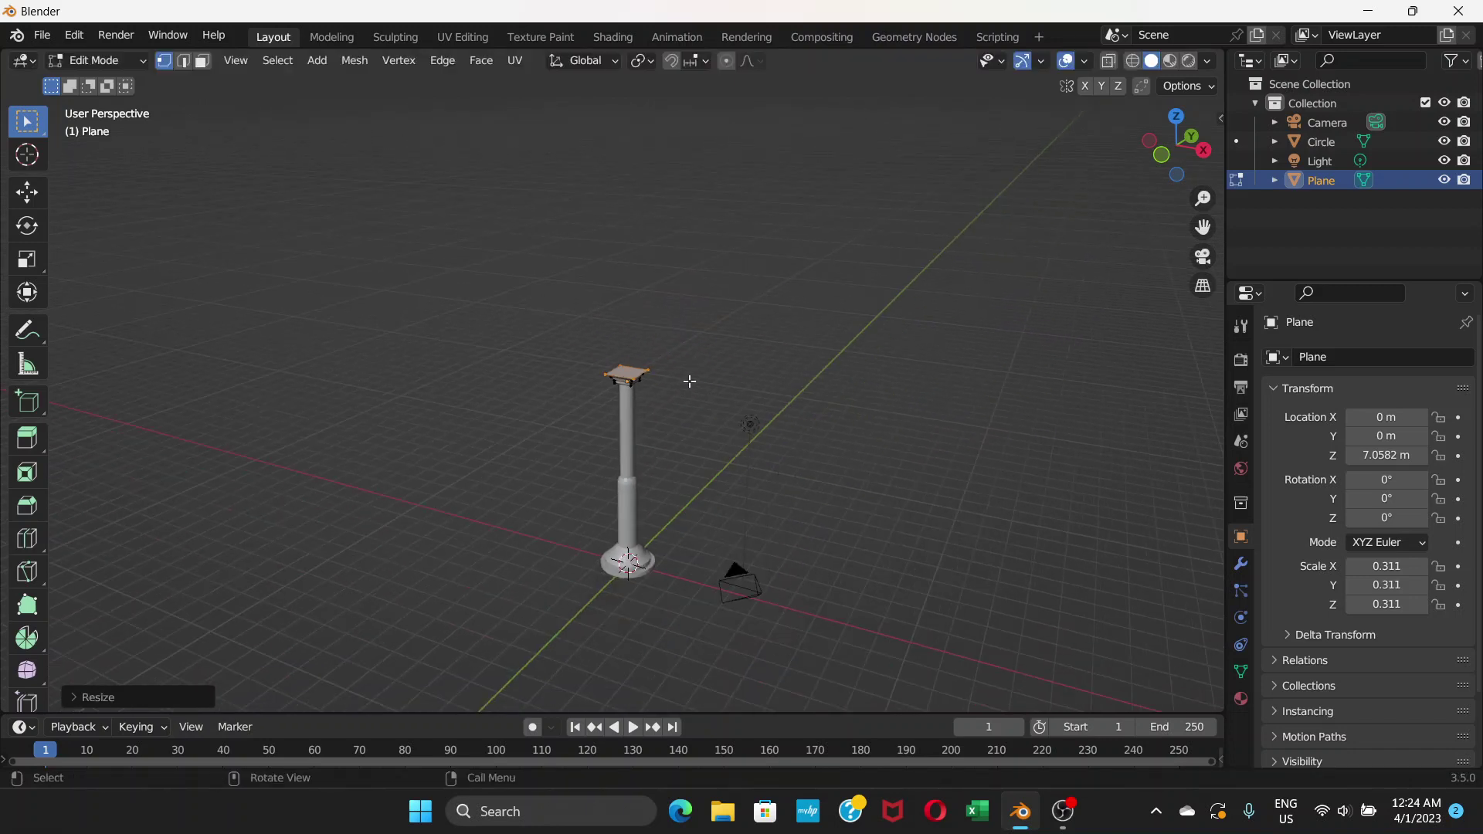
scroll(665, 357, up, 7)
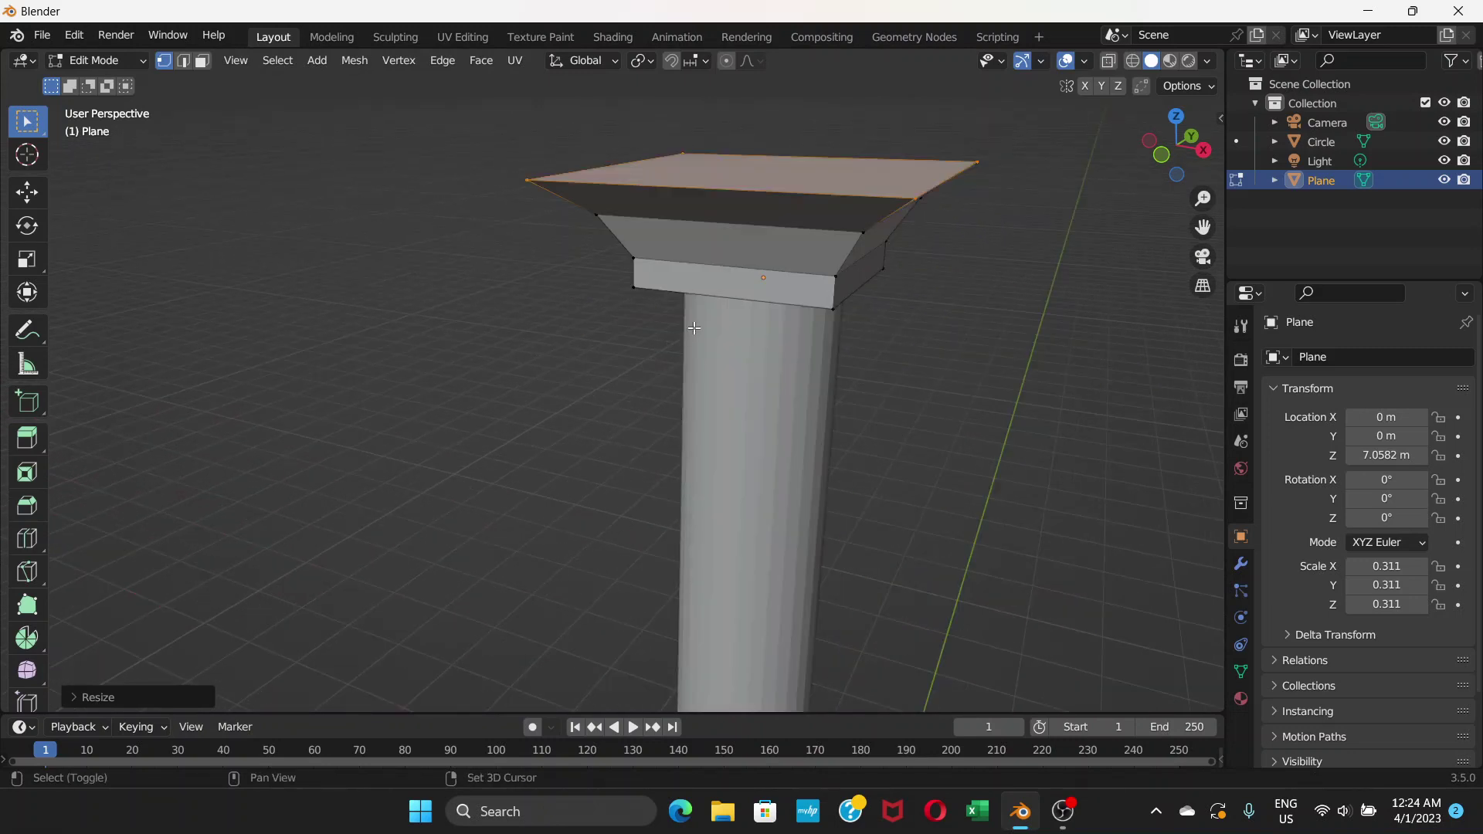
shift+middle_drag(693, 327, 595, 447)
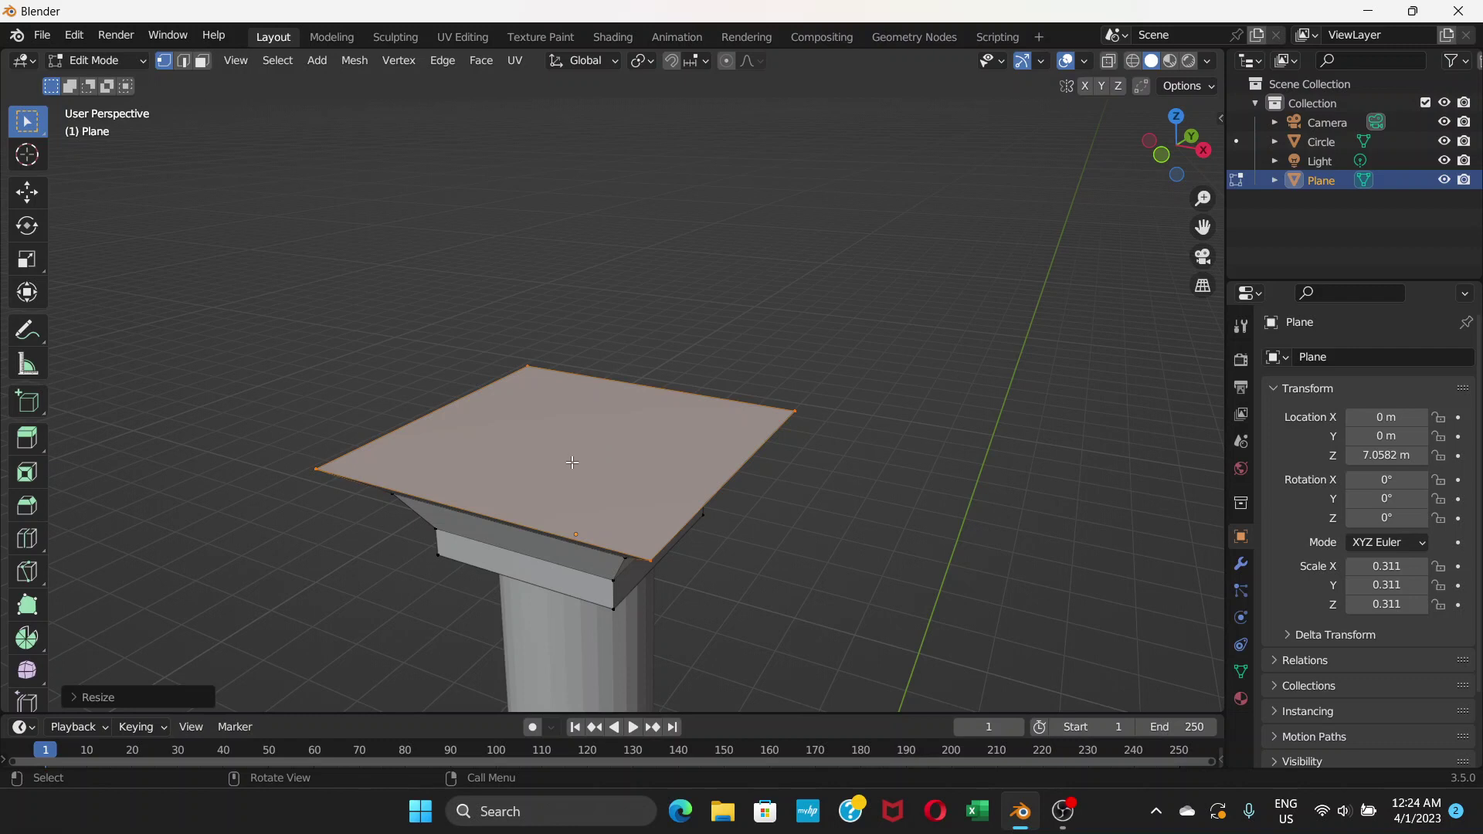
key(e)
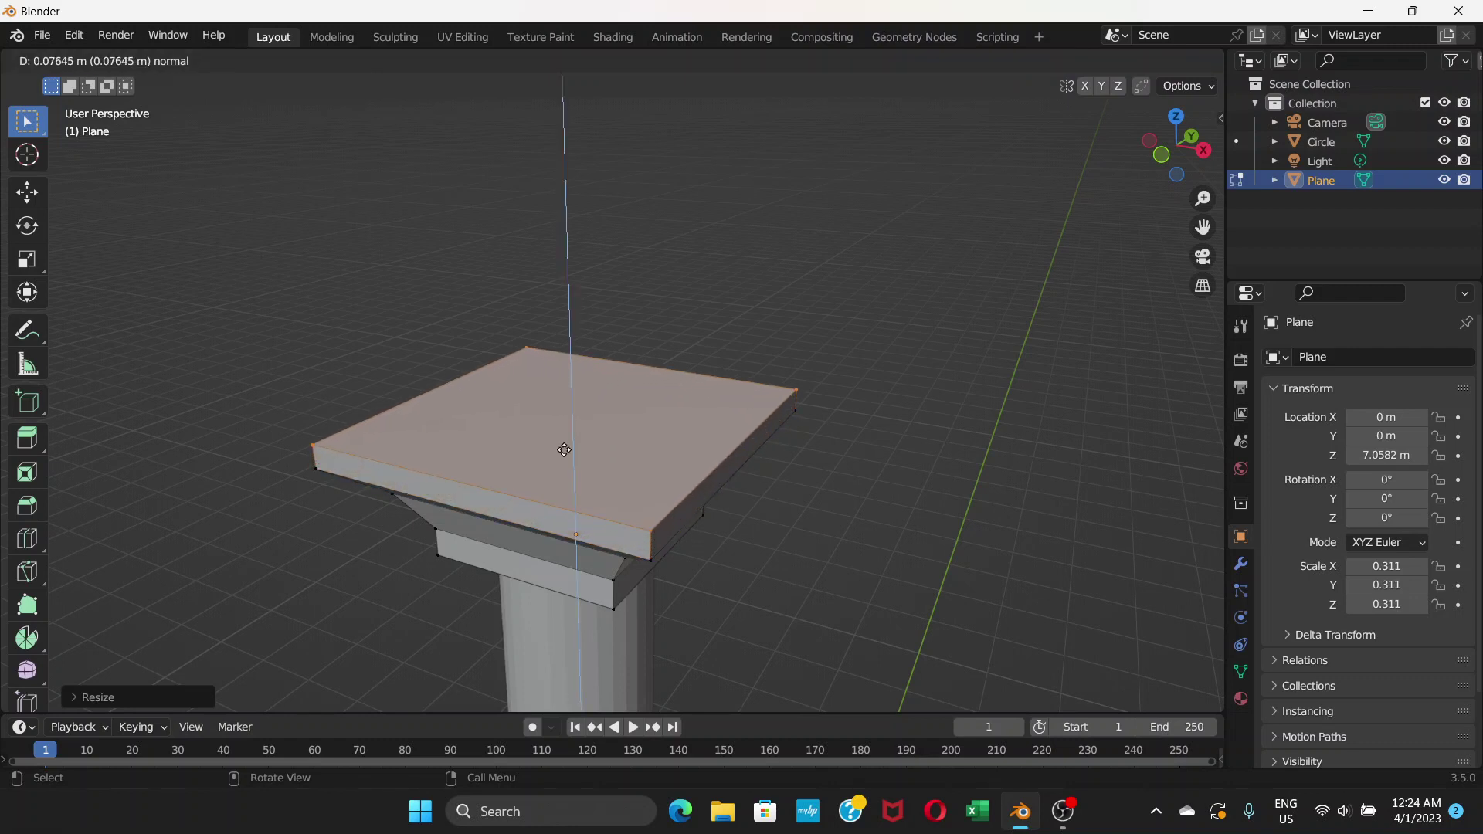
click(565, 450)
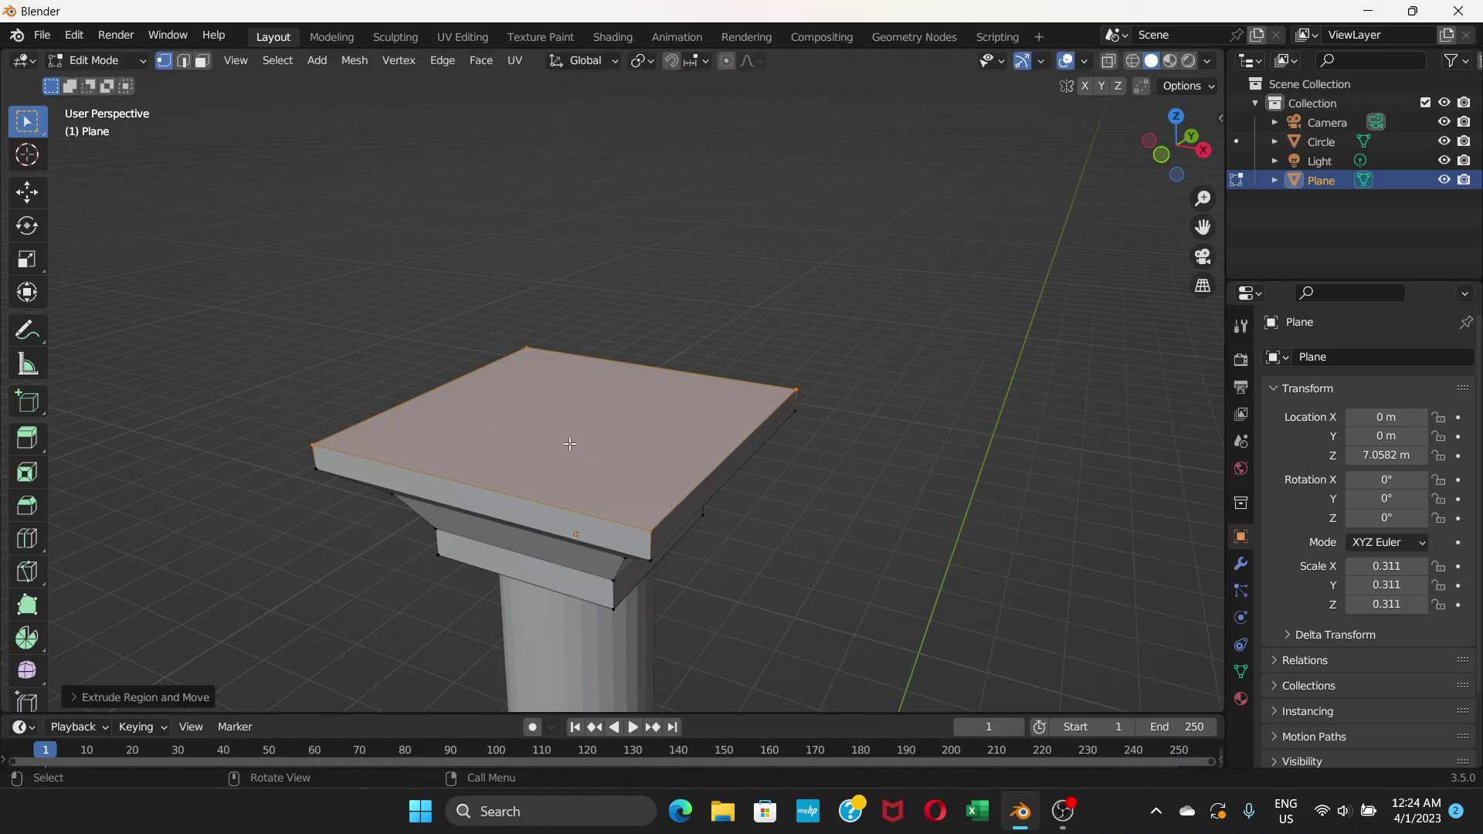
Step: Duplicate the cap's top face in place and separate the duplicate by selection into its own object
mouse_move(570, 440)
middle_down()
mouse_move(599, 388)
mouse_move(589, 434)
mouse_move(571, 409)
mouse_move(632, 407)
mouse_move(616, 421)
mouse_move(662, 387)
mouse_move(585, 395)
mouse_move(586, 424)
middle_up()
scroll(599, 417, down, 2)
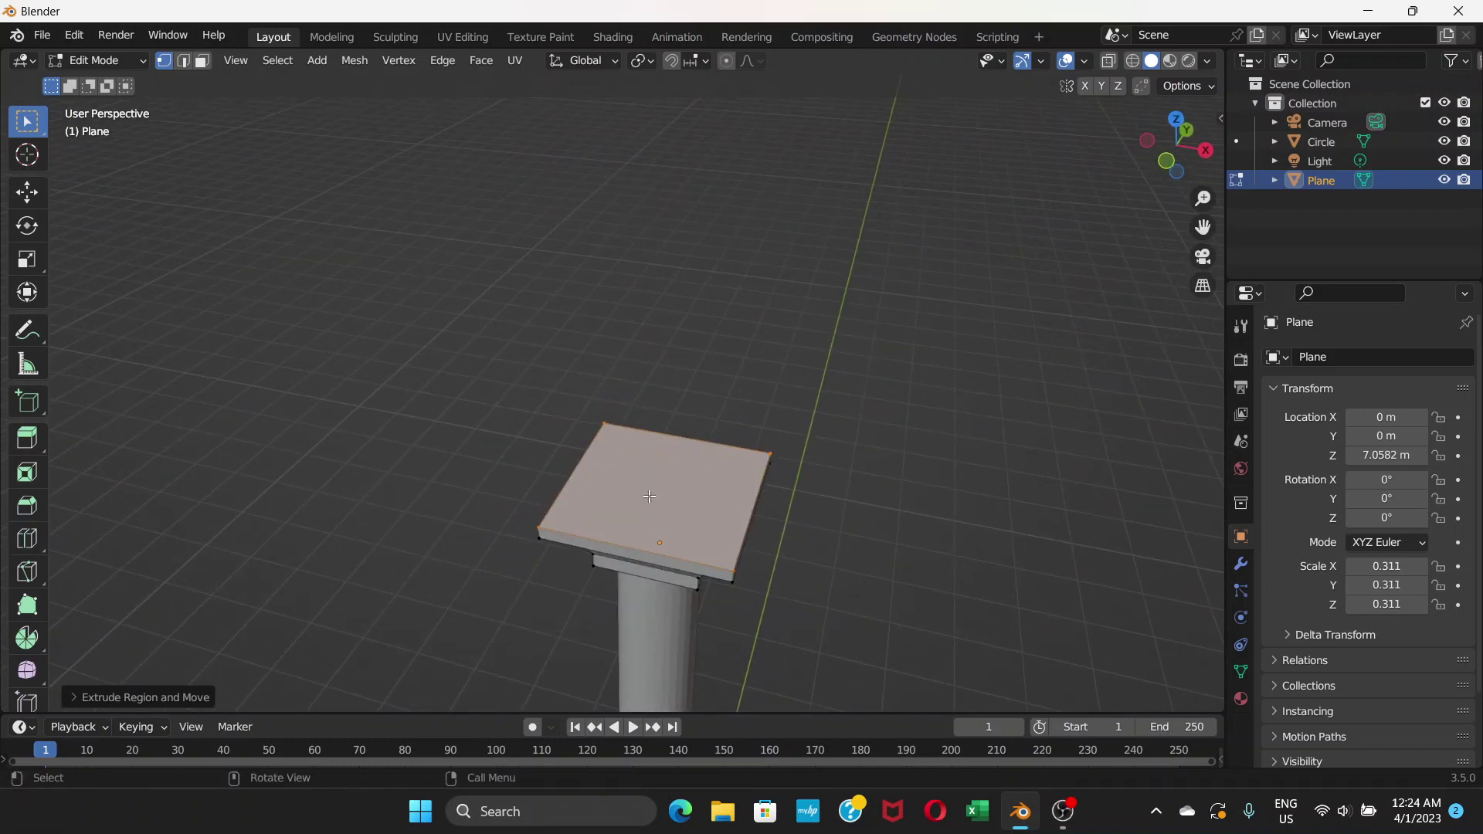
scroll(648, 496, down, 1)
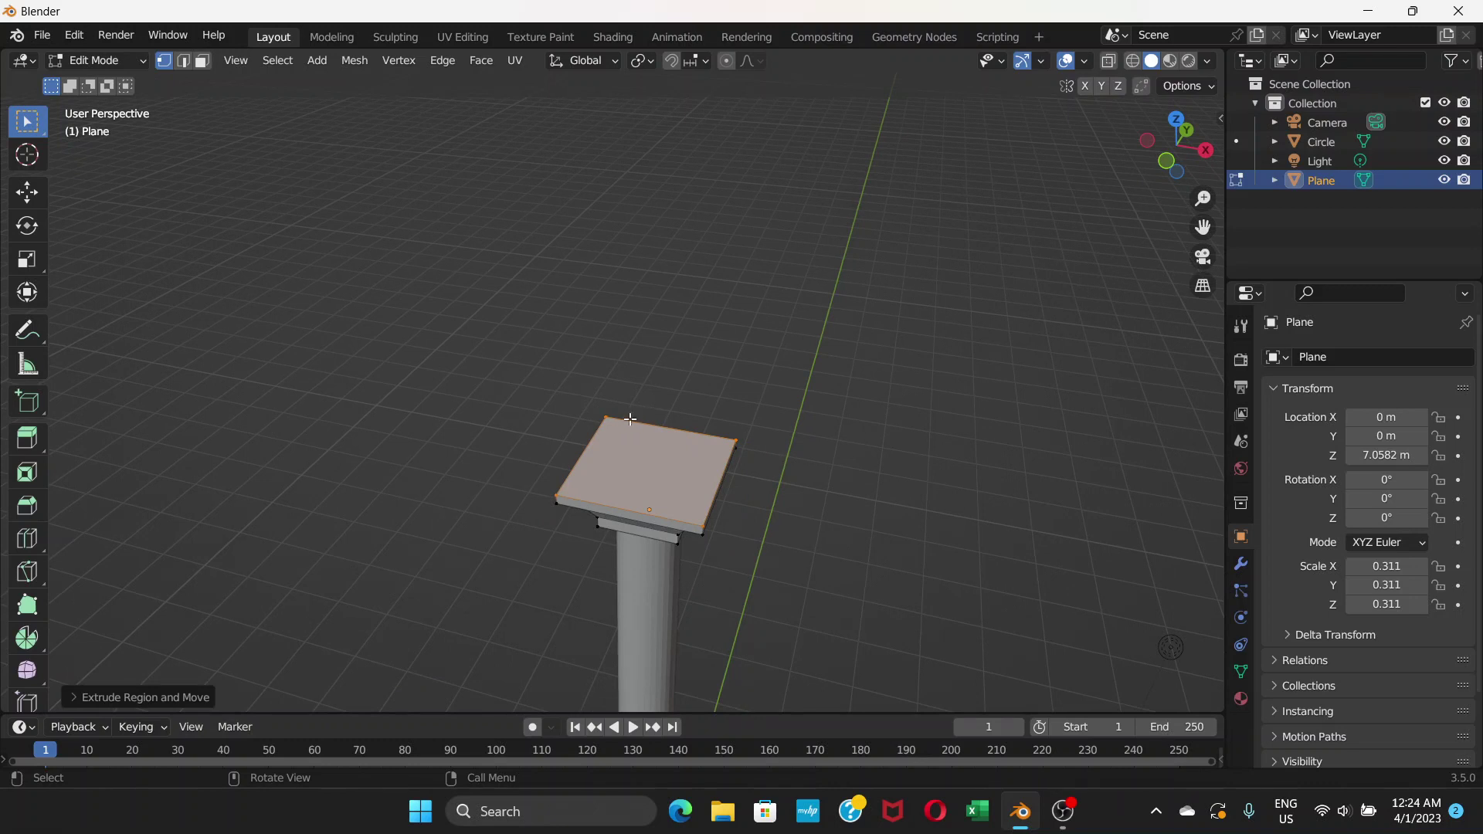
scroll(632, 420, up, 3)
middle_drag(662, 452, 660, 429)
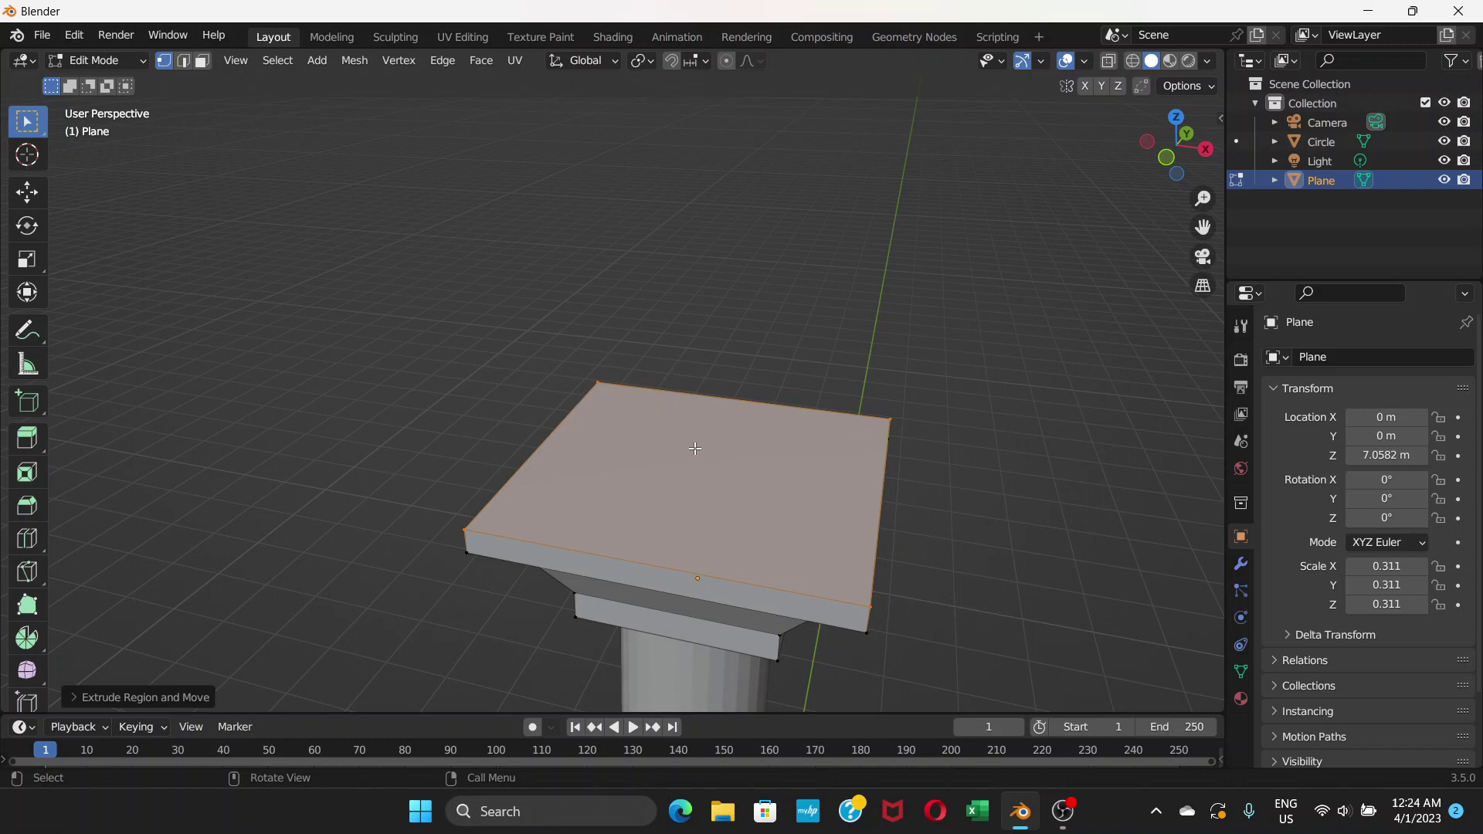
key(shift)
key(shift+d)
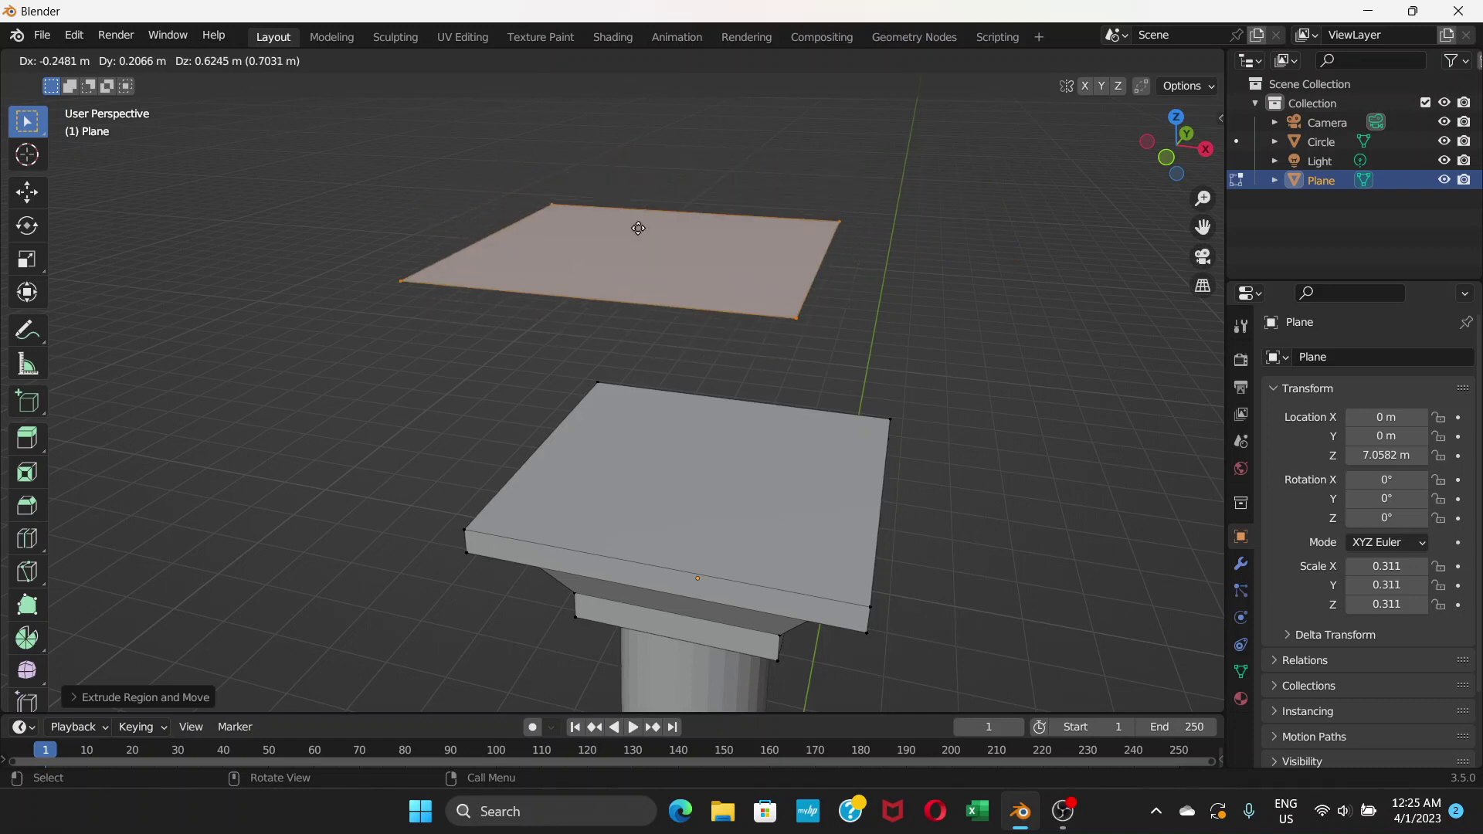
key(Escape)
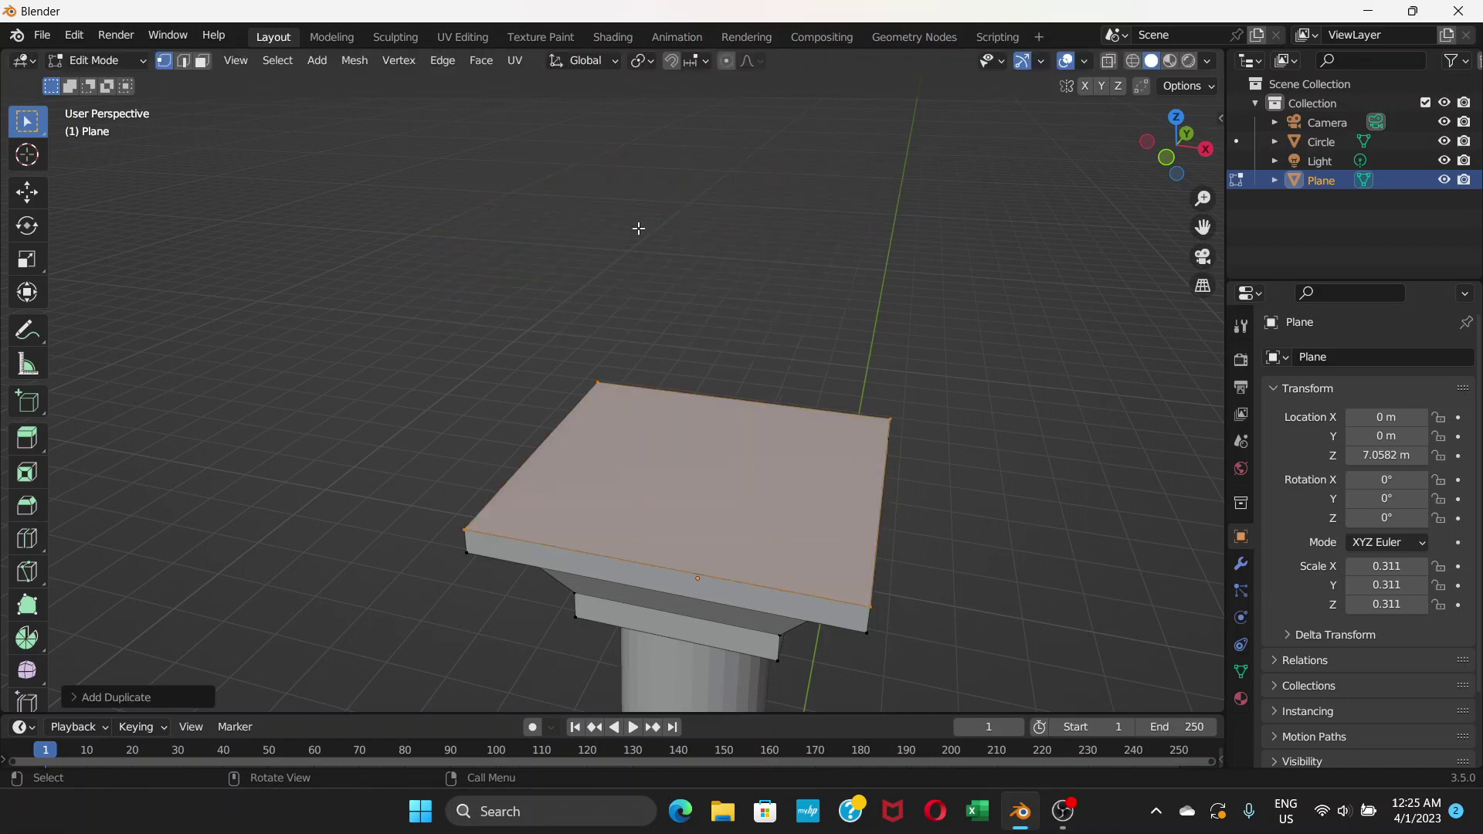
key(p)
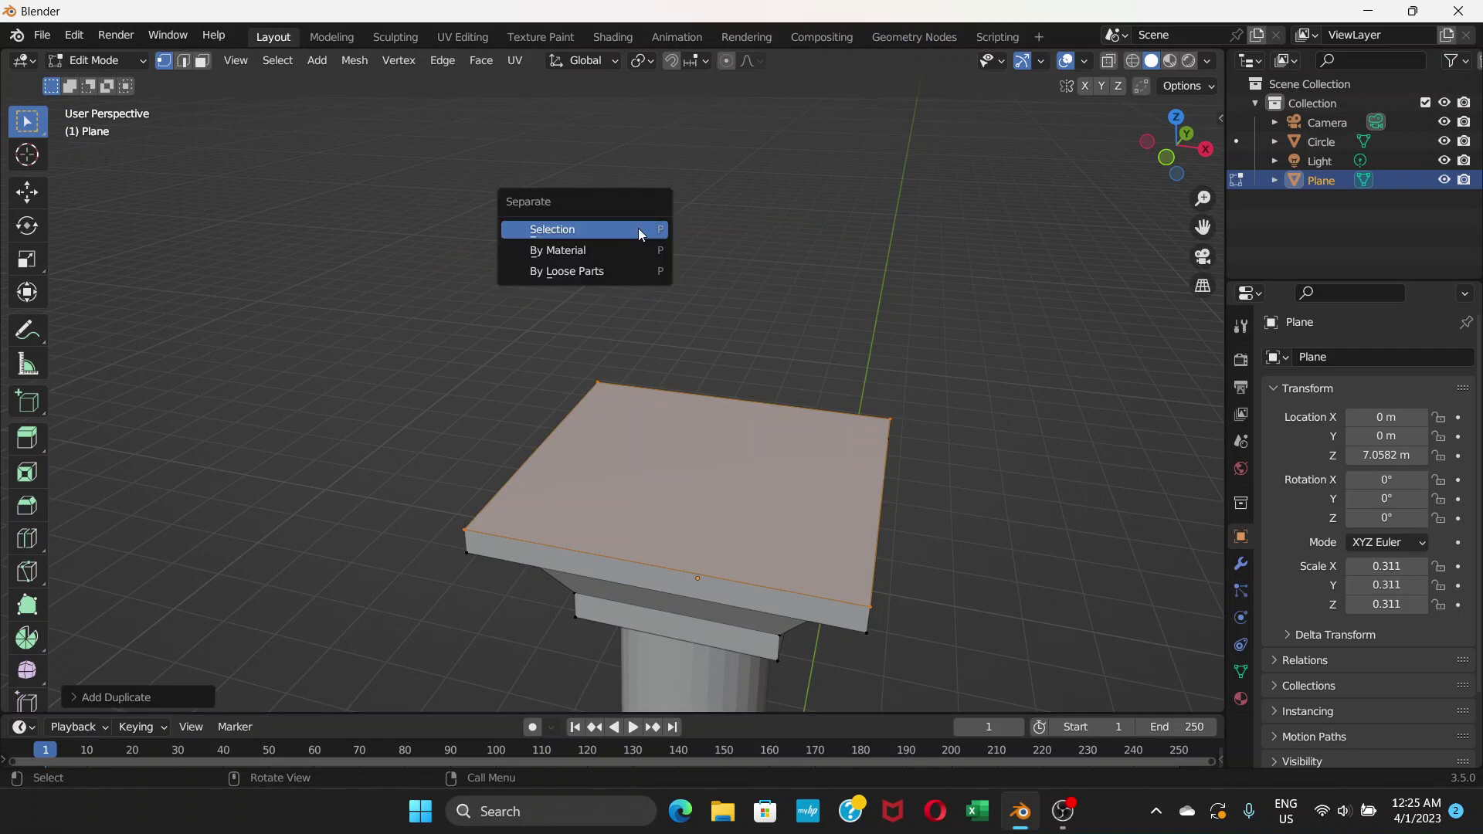
click(572, 229)
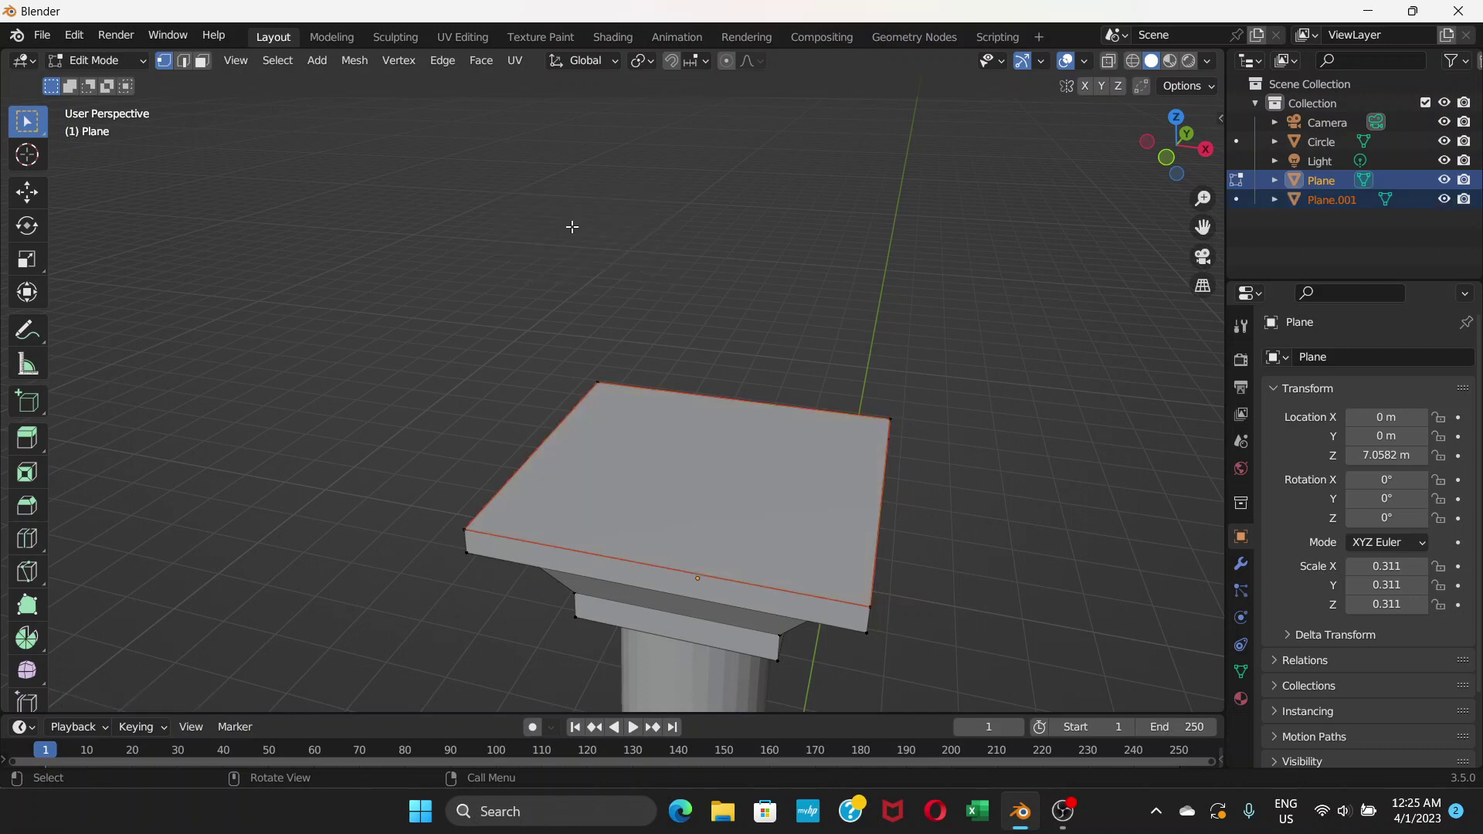
Step: Return to Object Mode and select only the separated face on top of the cap
click(128, 62)
click(127, 83)
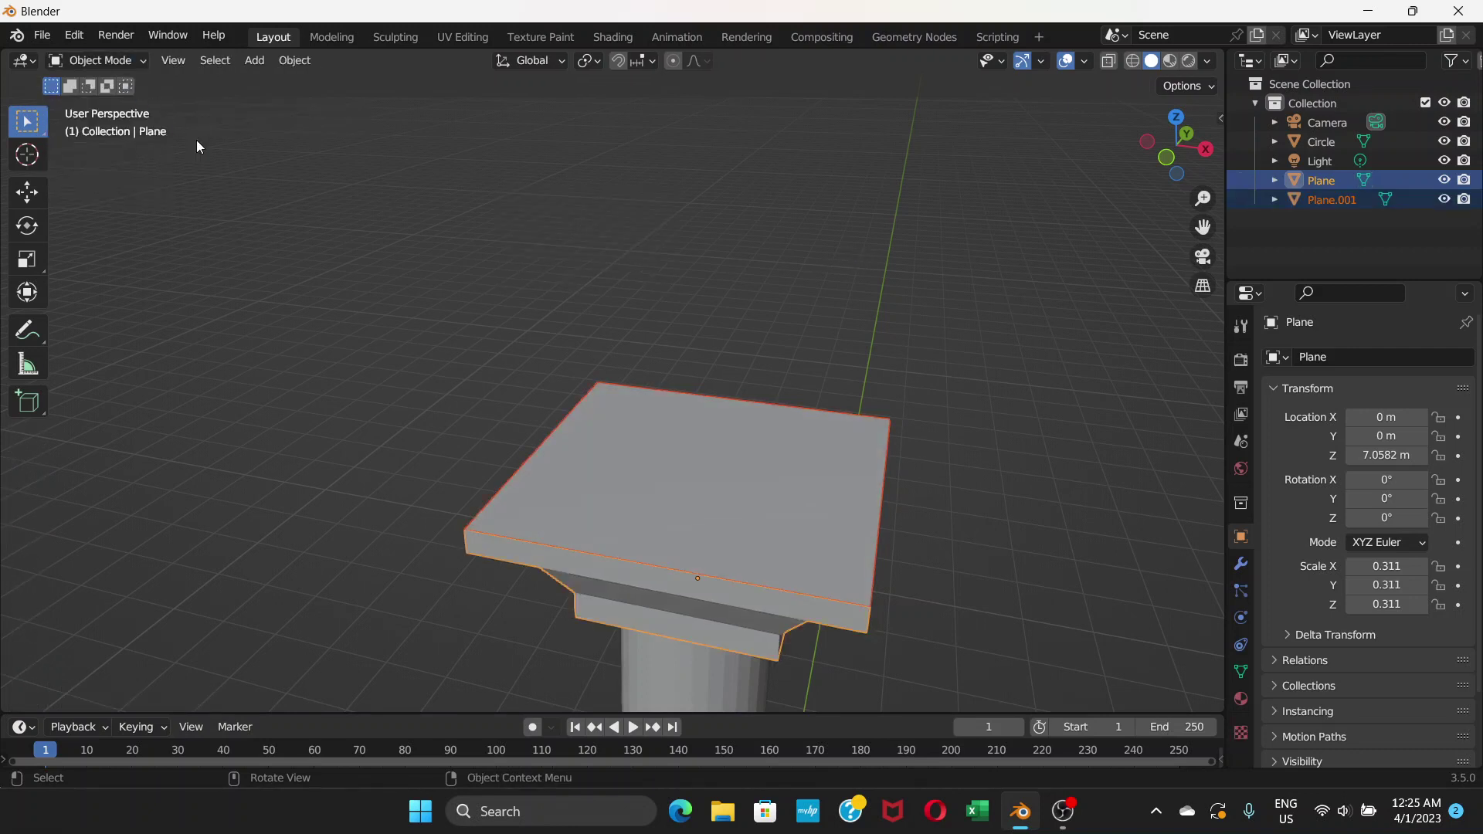
click(662, 468)
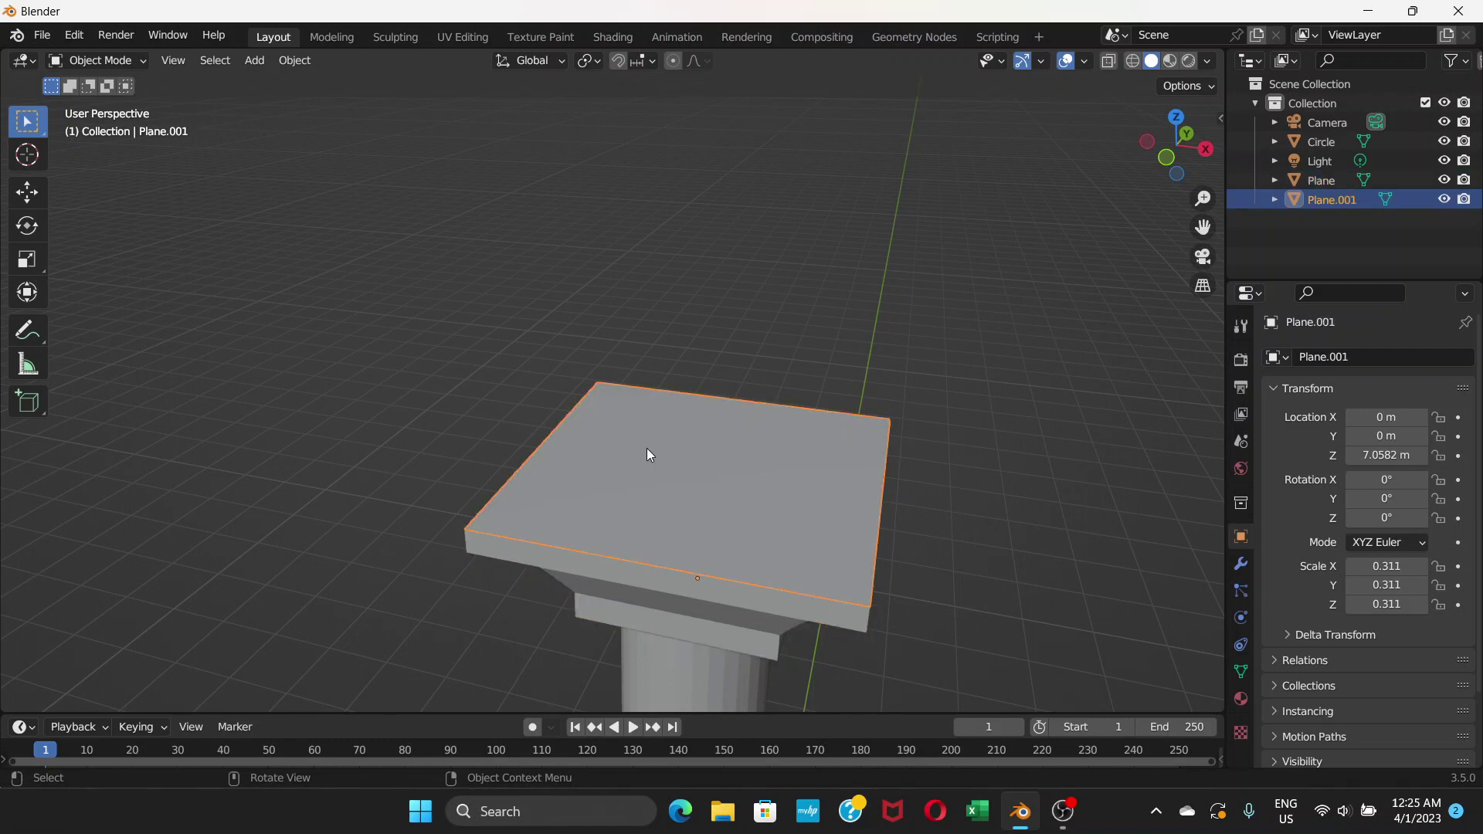
Step: Show the separated plane centred in top orthographic view and enter Edit Mode on it
scroll(576, 448, down, 2)
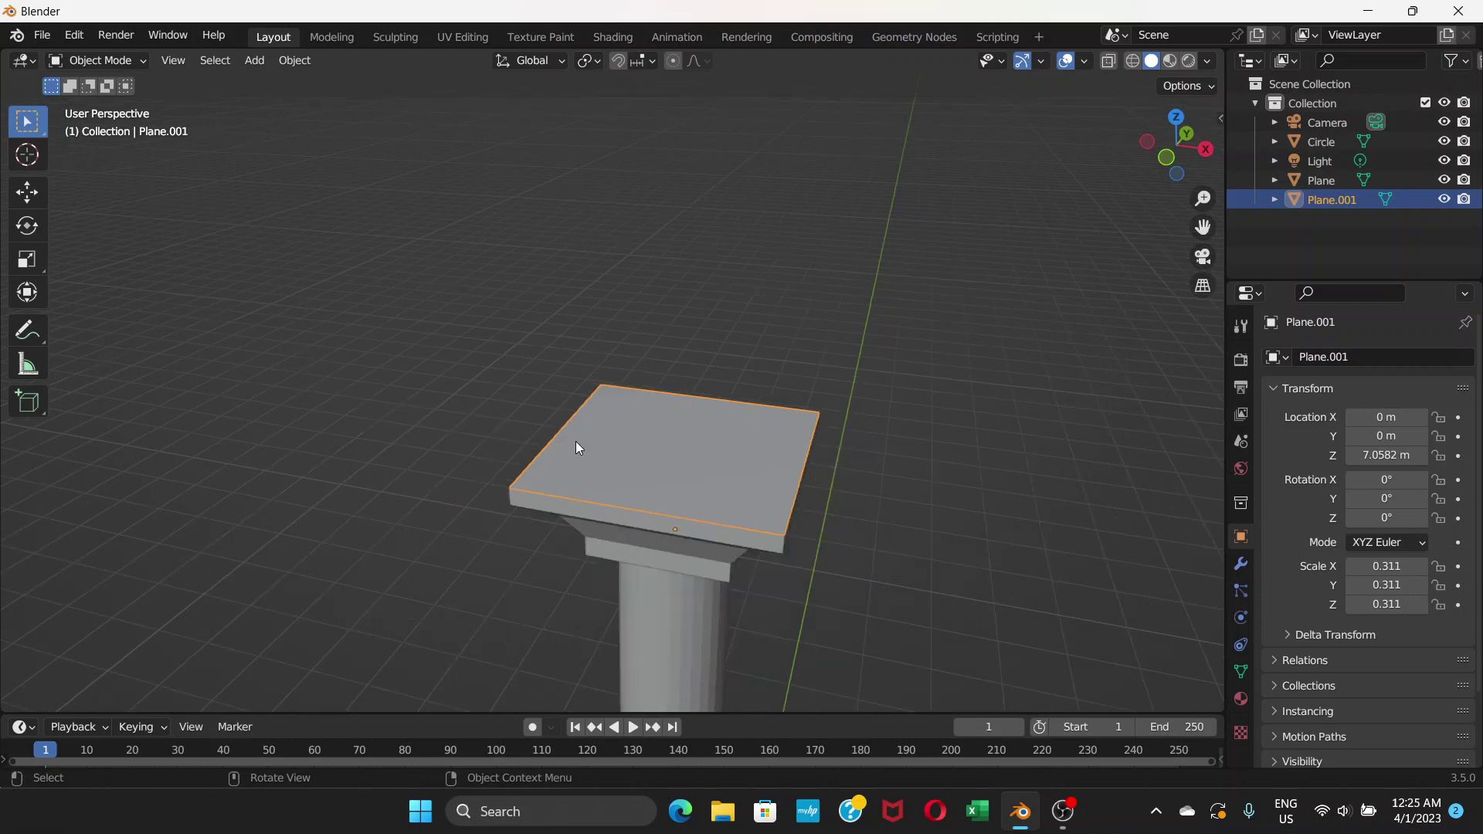
scroll(576, 448, up, 4)
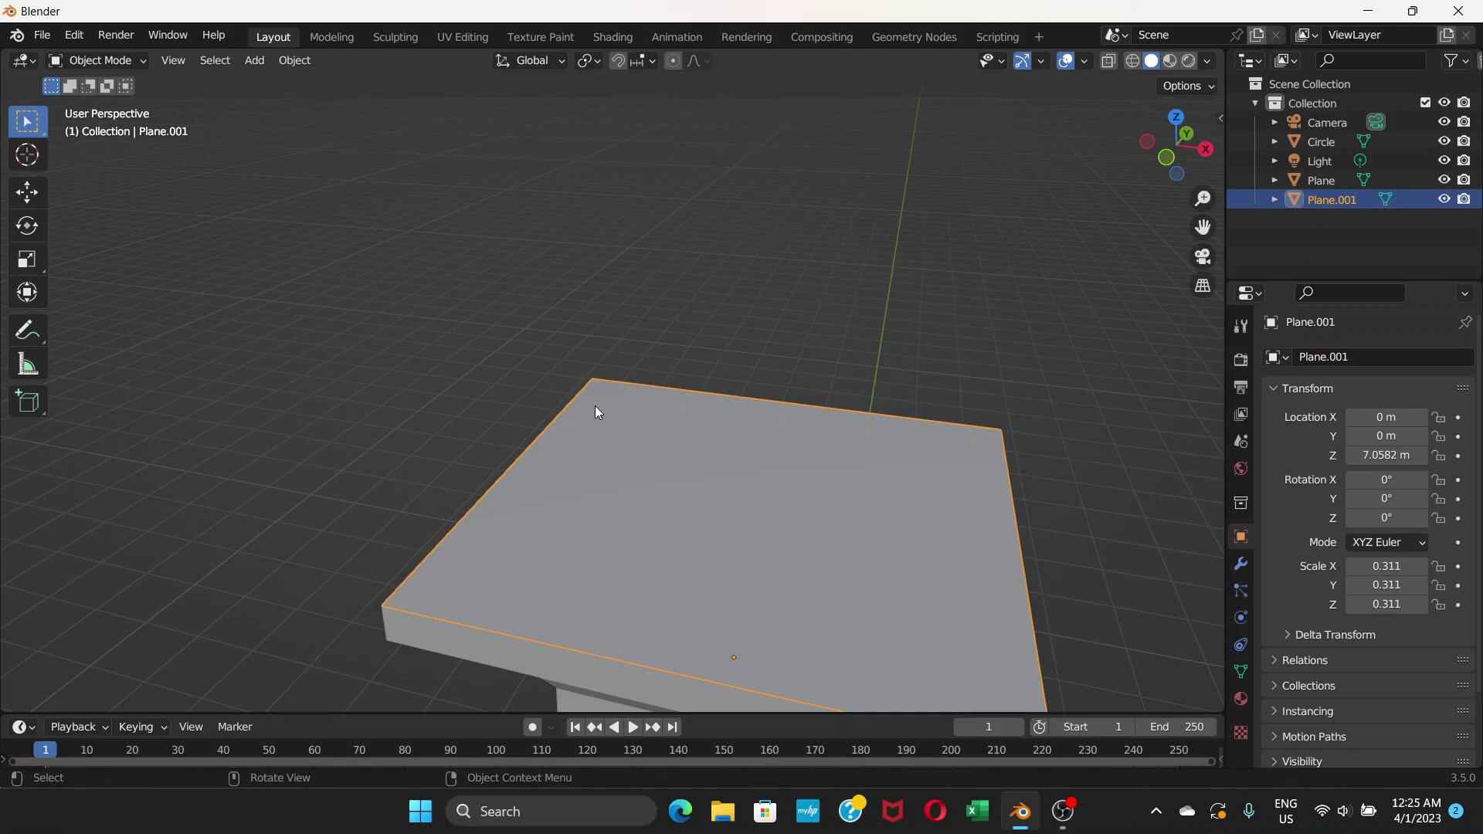
key(KP_7)
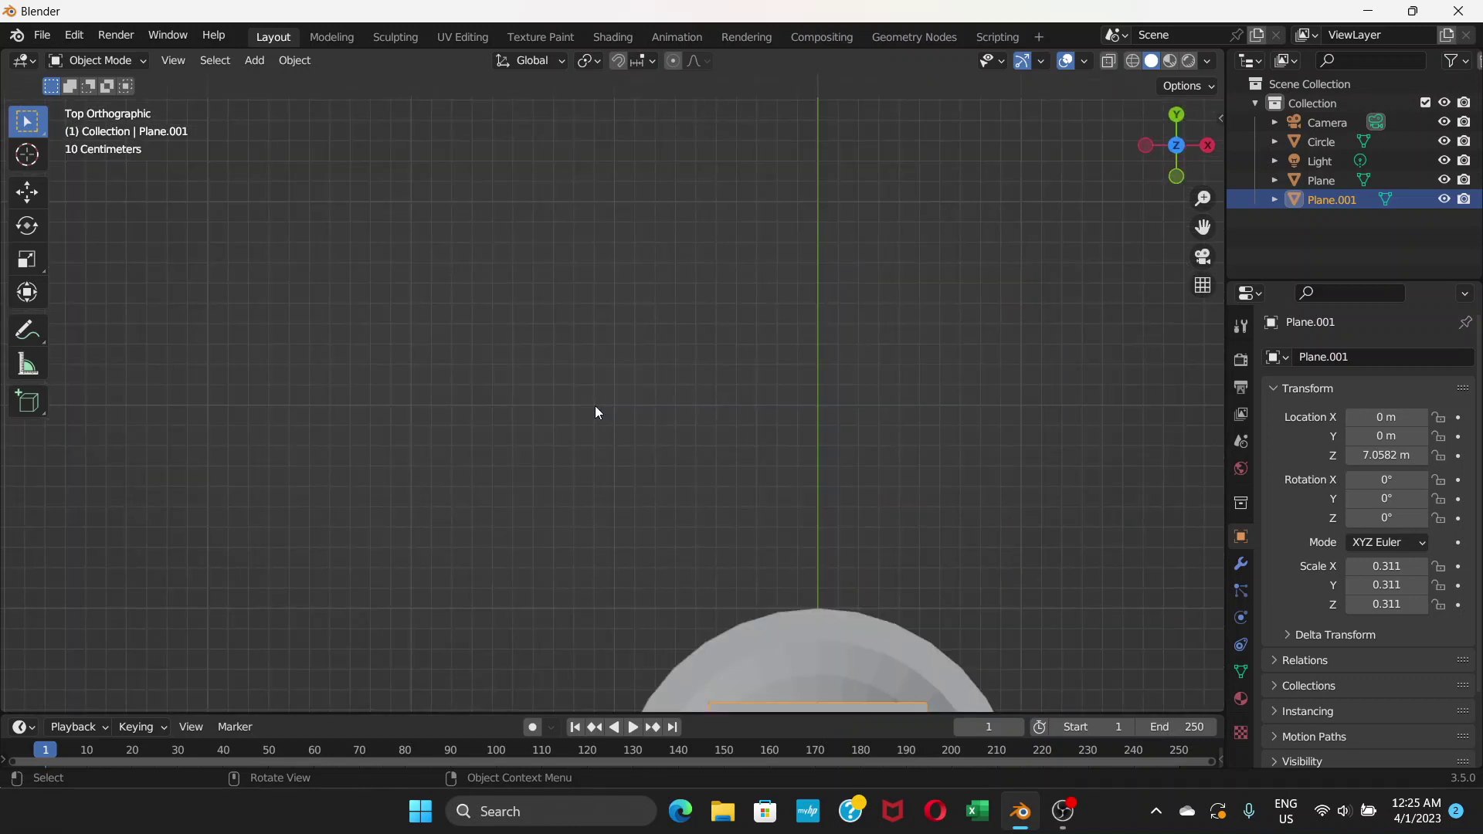
shift+middle_drag(796, 513, 734, 206)
shift+middle_drag(769, 429, 728, 285)
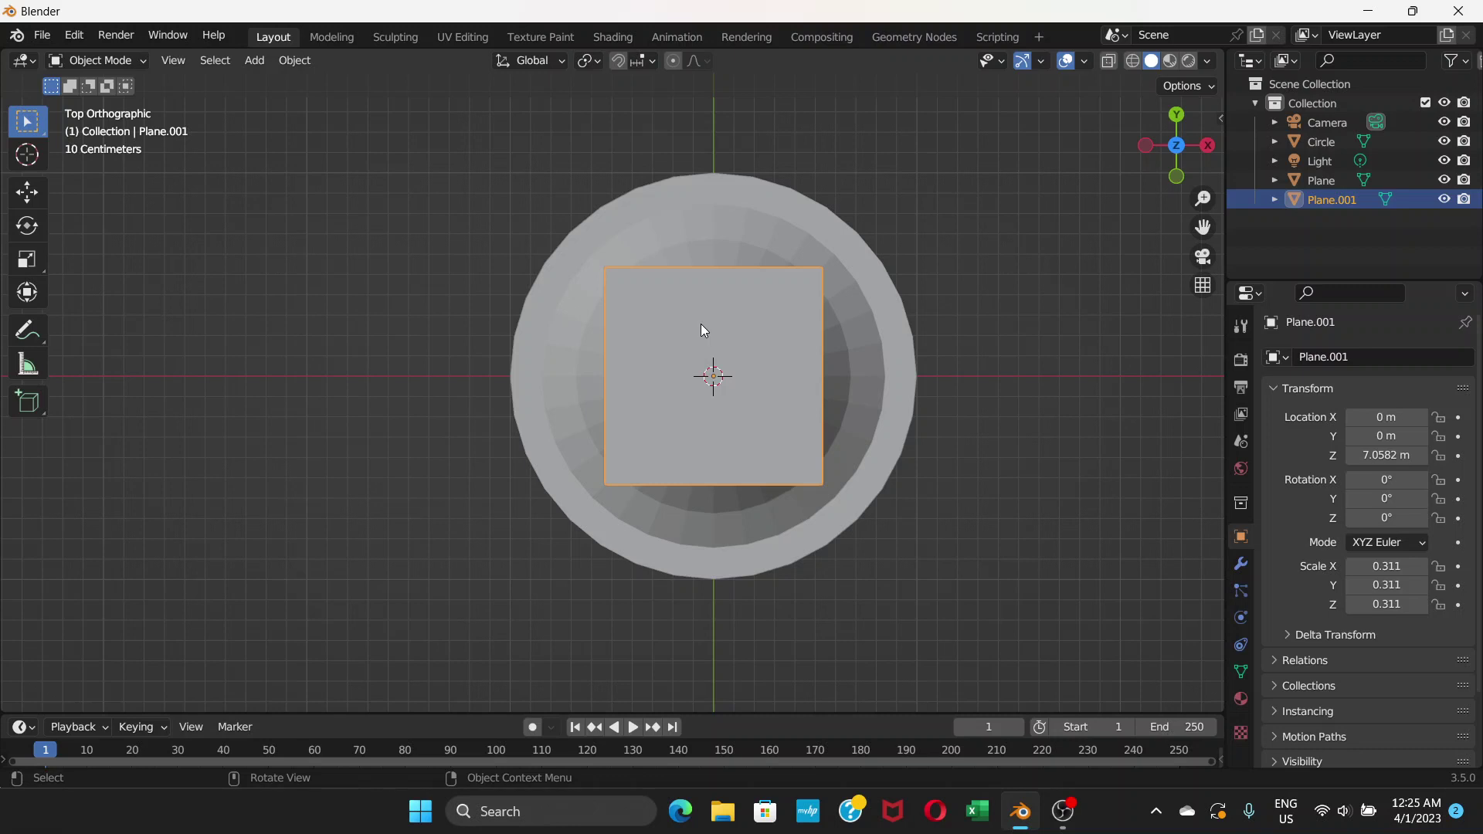
click(141, 62)
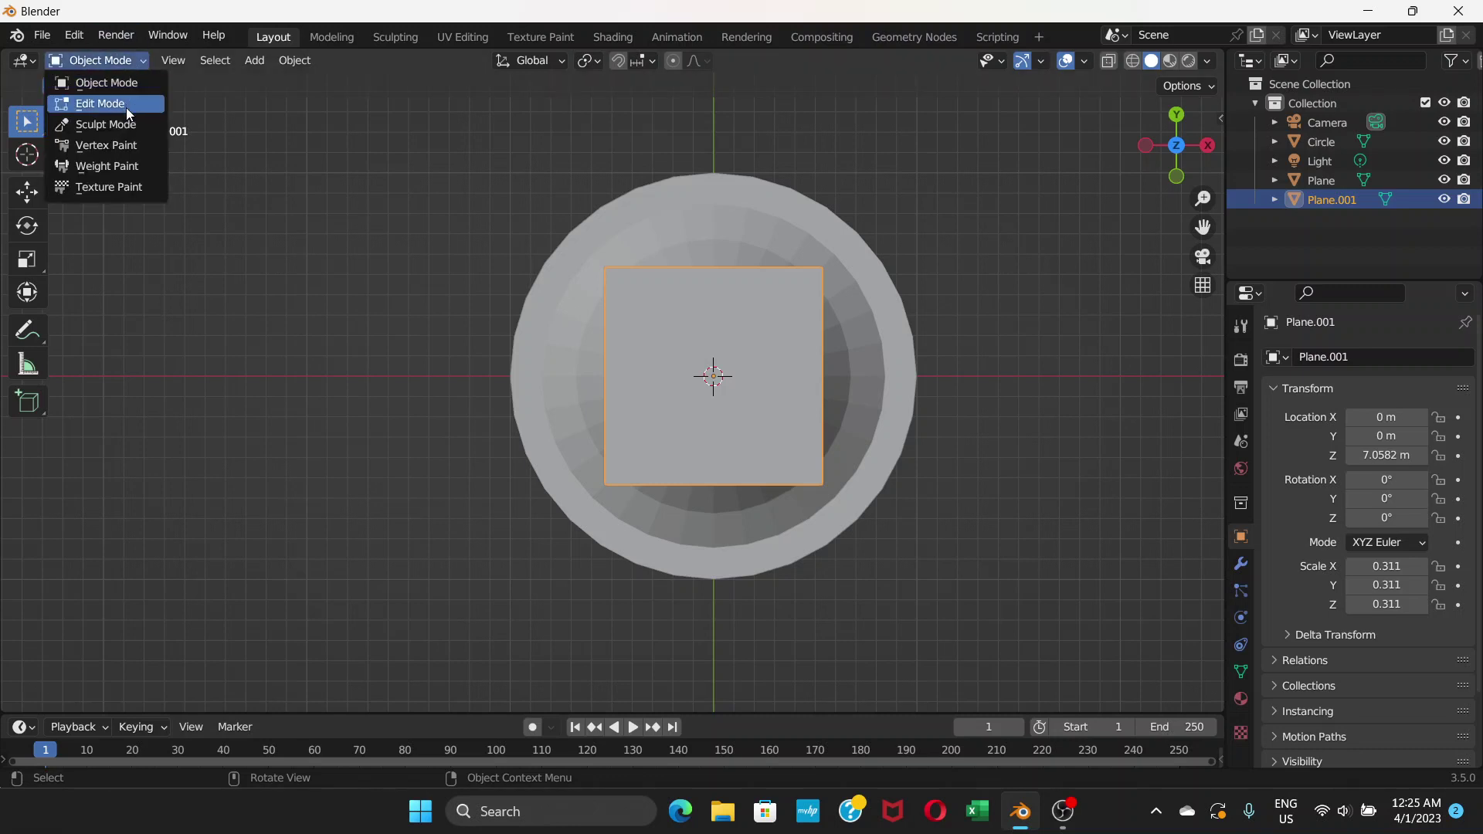
click(126, 107)
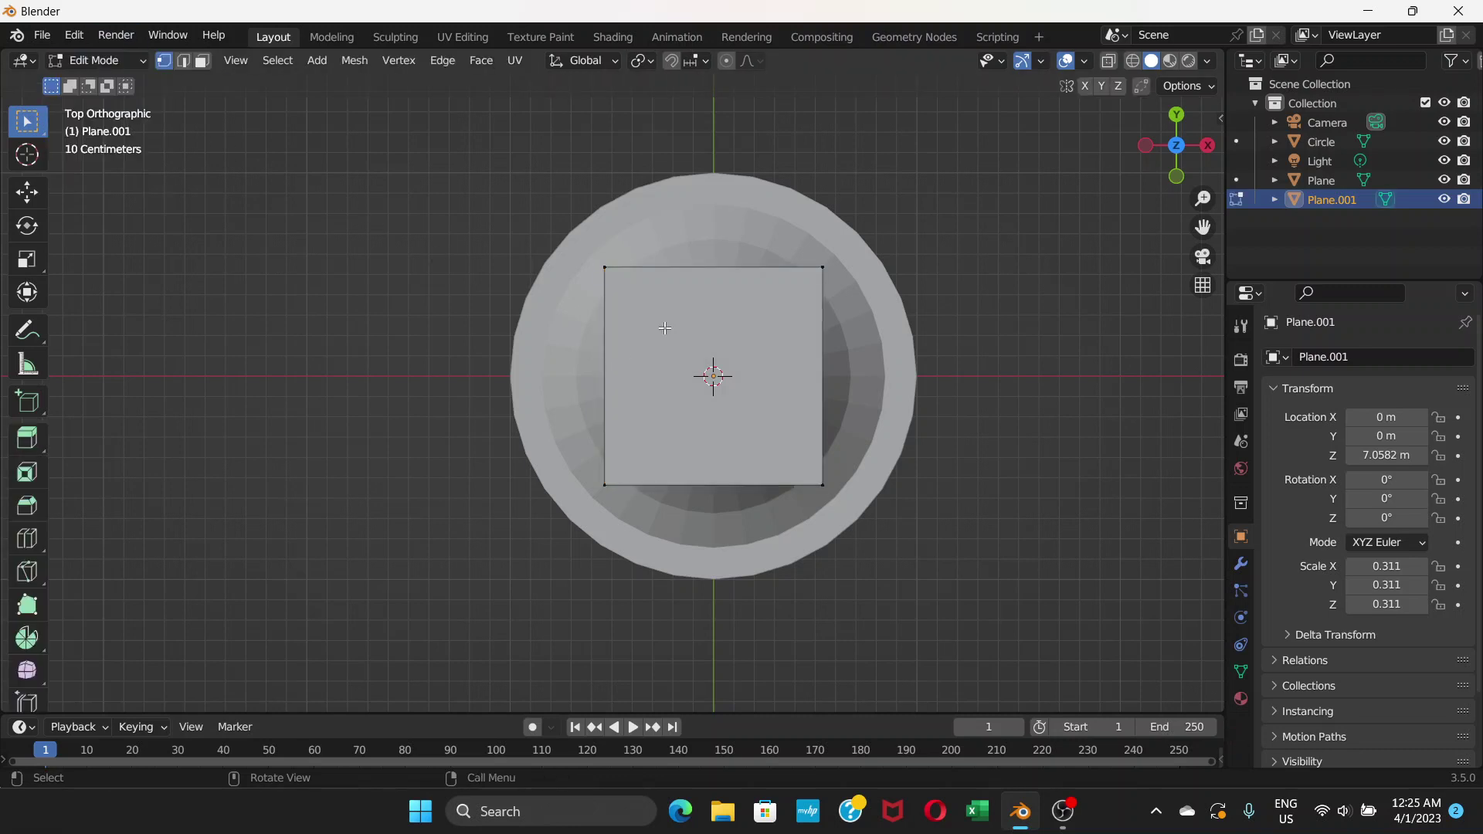
Step: Select all of the separated plane and subdivide it twice into a 4 by 4 grid of faces
right_click(709, 323)
click(708, 322)
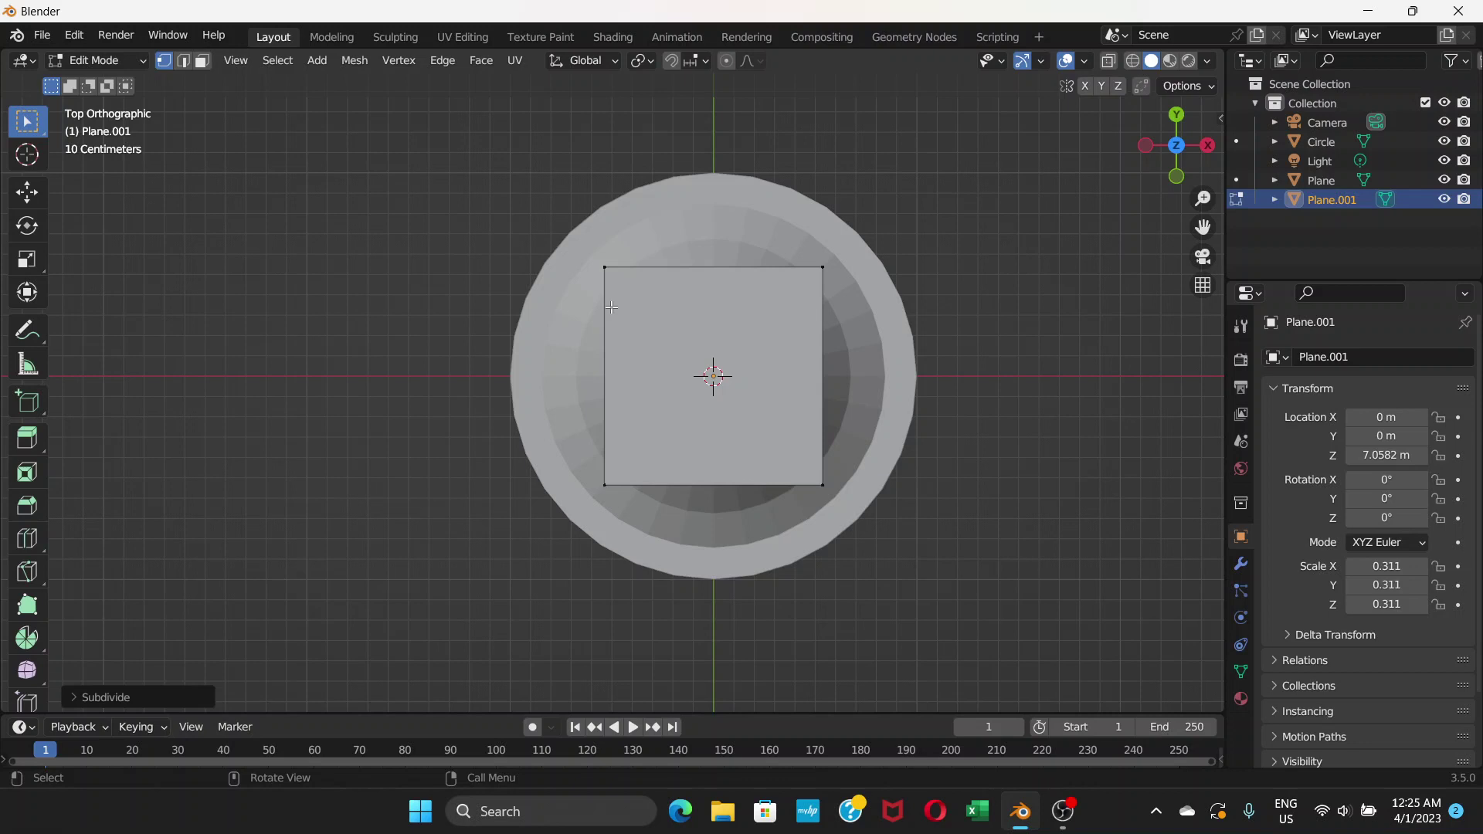
key(a)
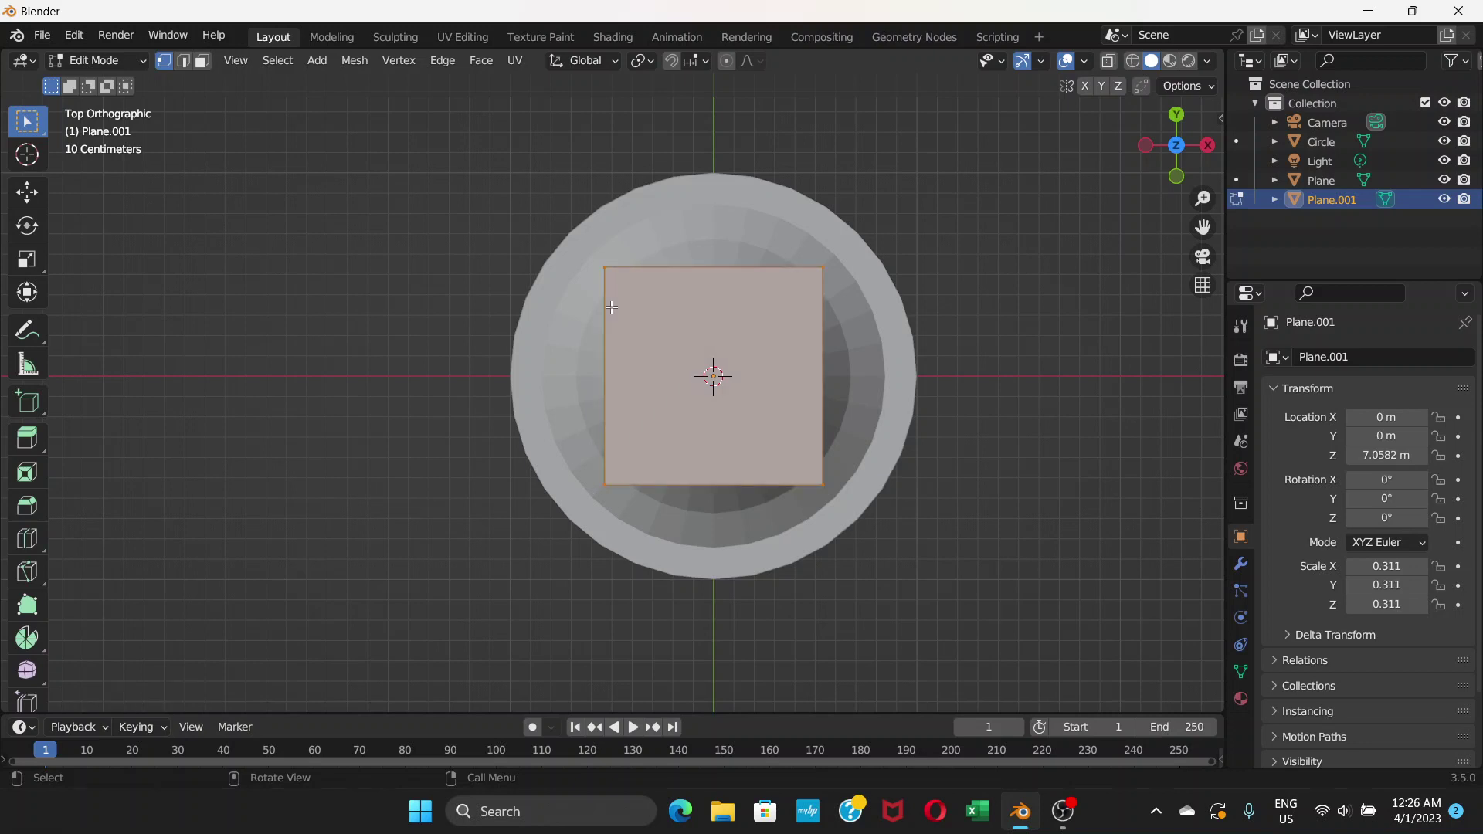
right_click(686, 308)
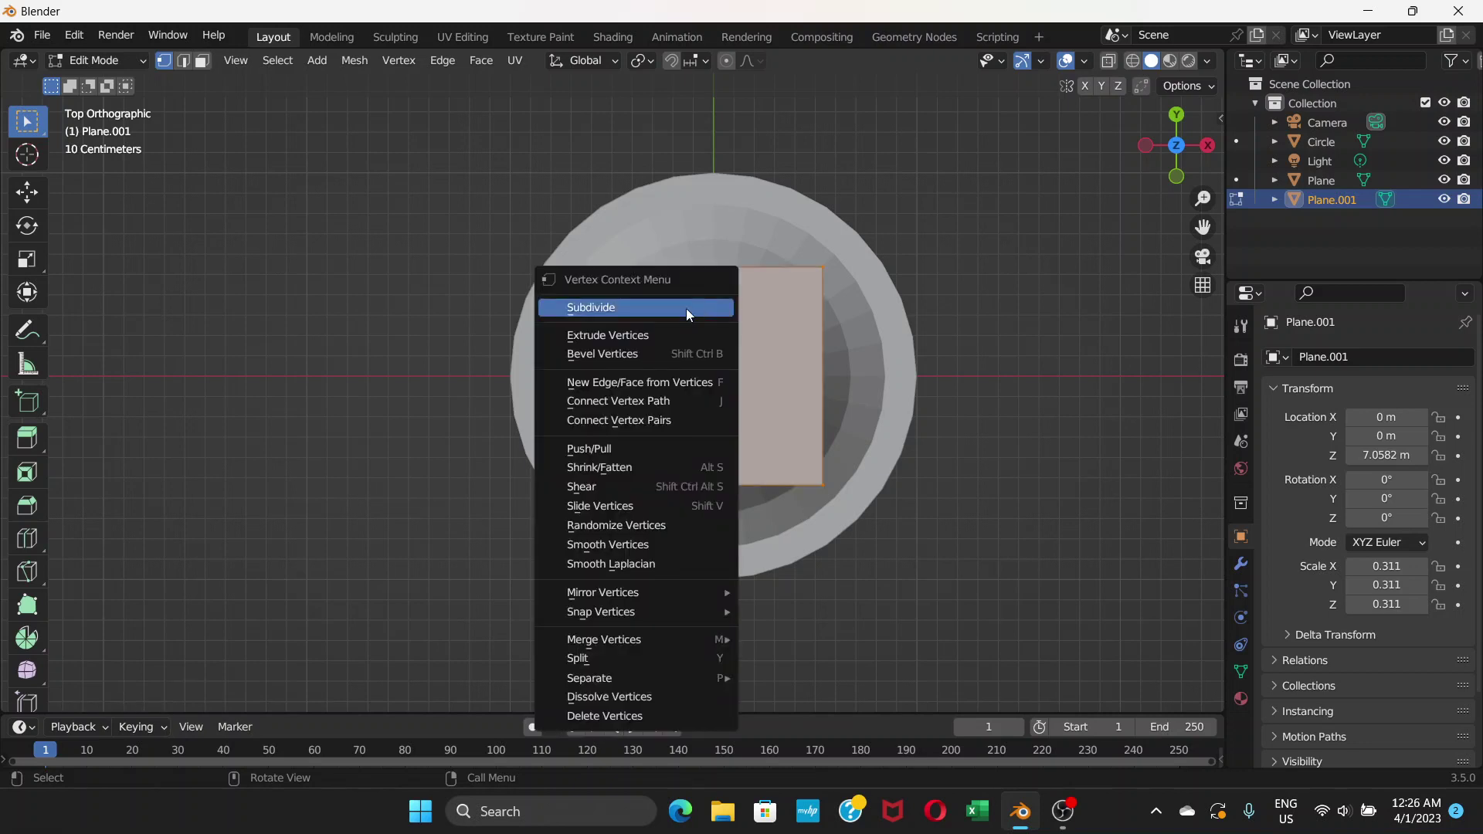
click(674, 309)
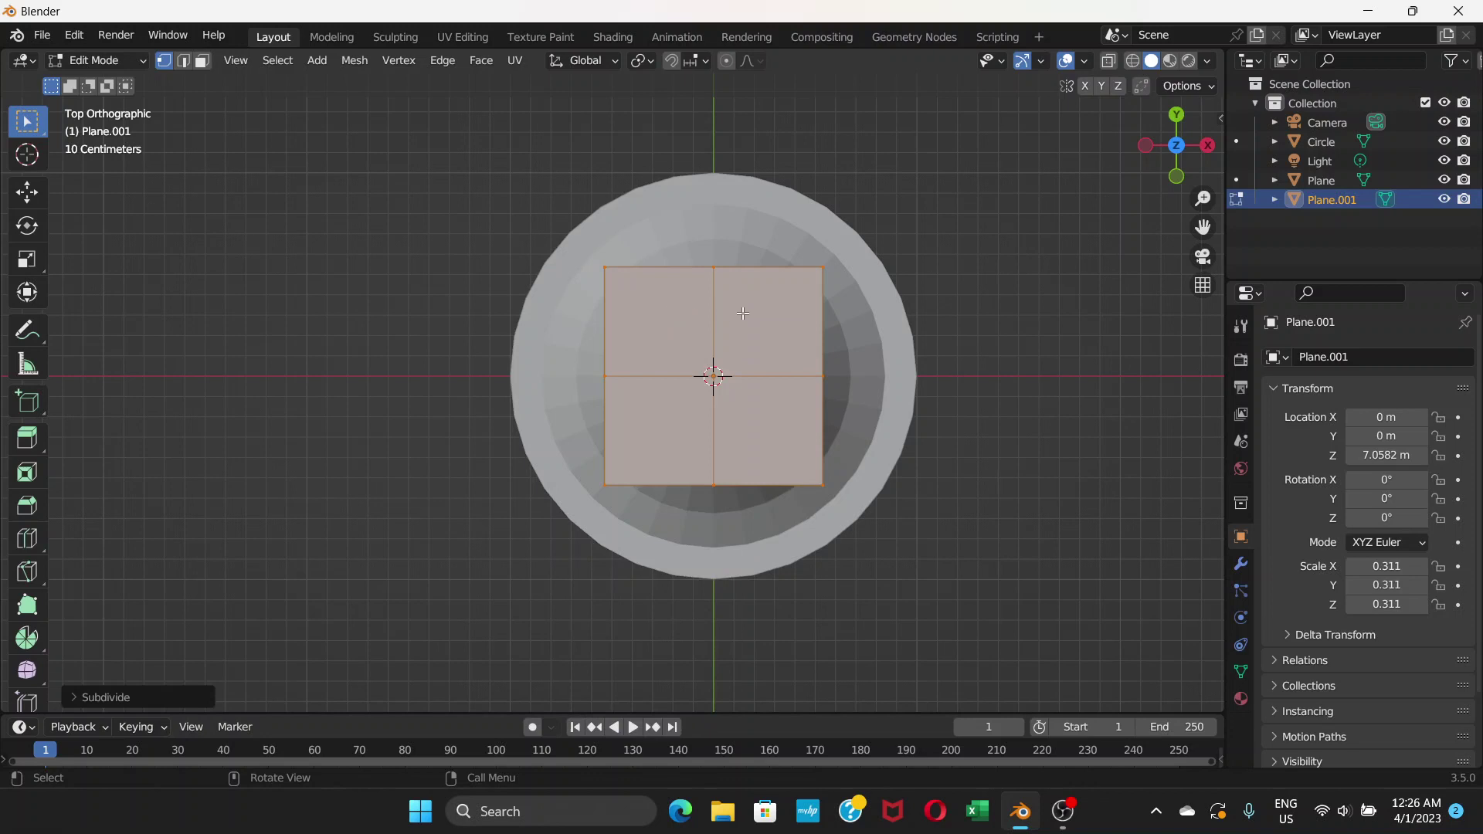
right_click(712, 314)
click(711, 314)
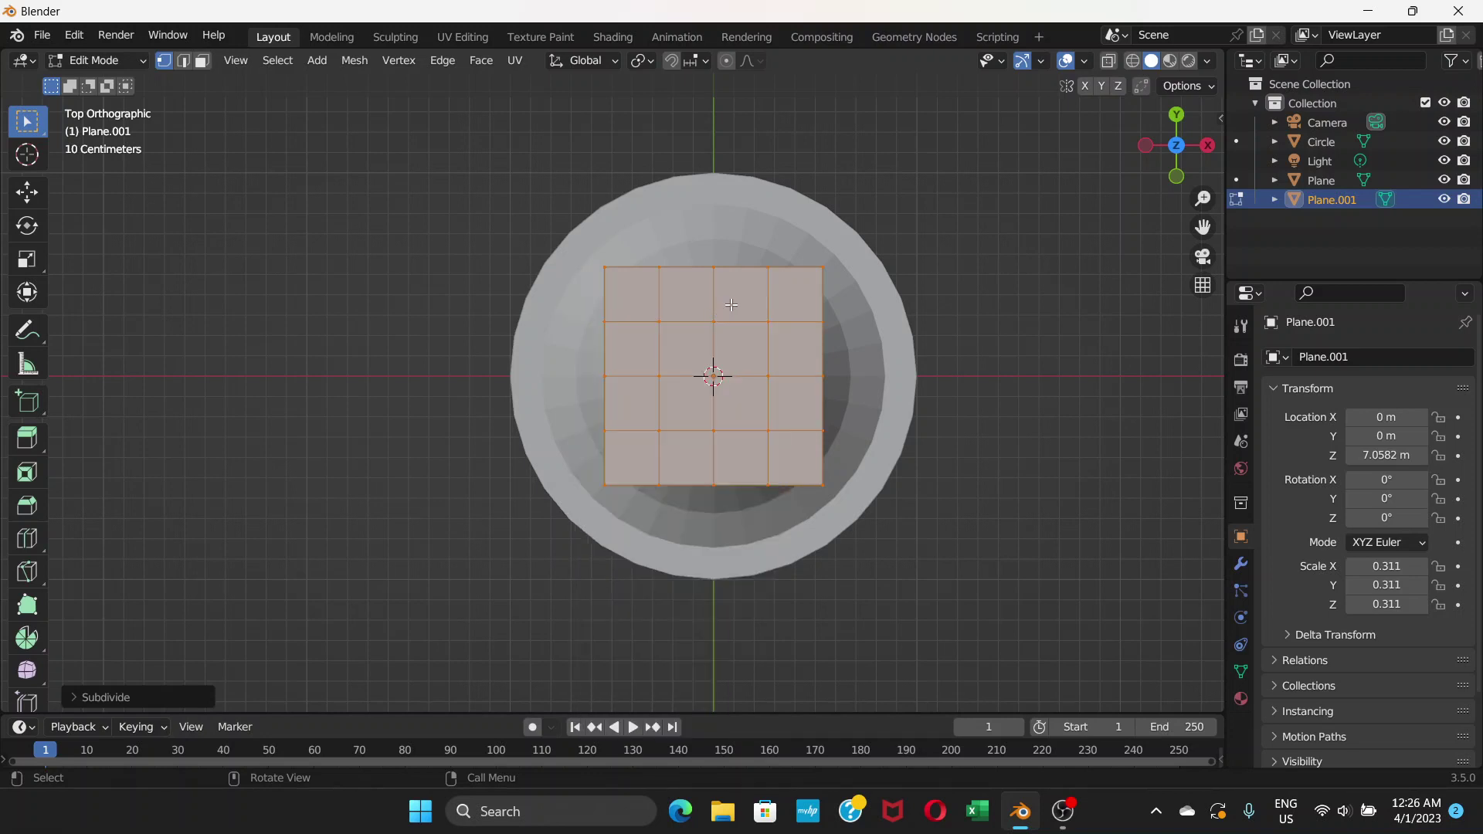
Step: Subdivide the plane once more into an 8 by 8 grid and delete its inner 6 by 6 block of faces
right_click(738, 302)
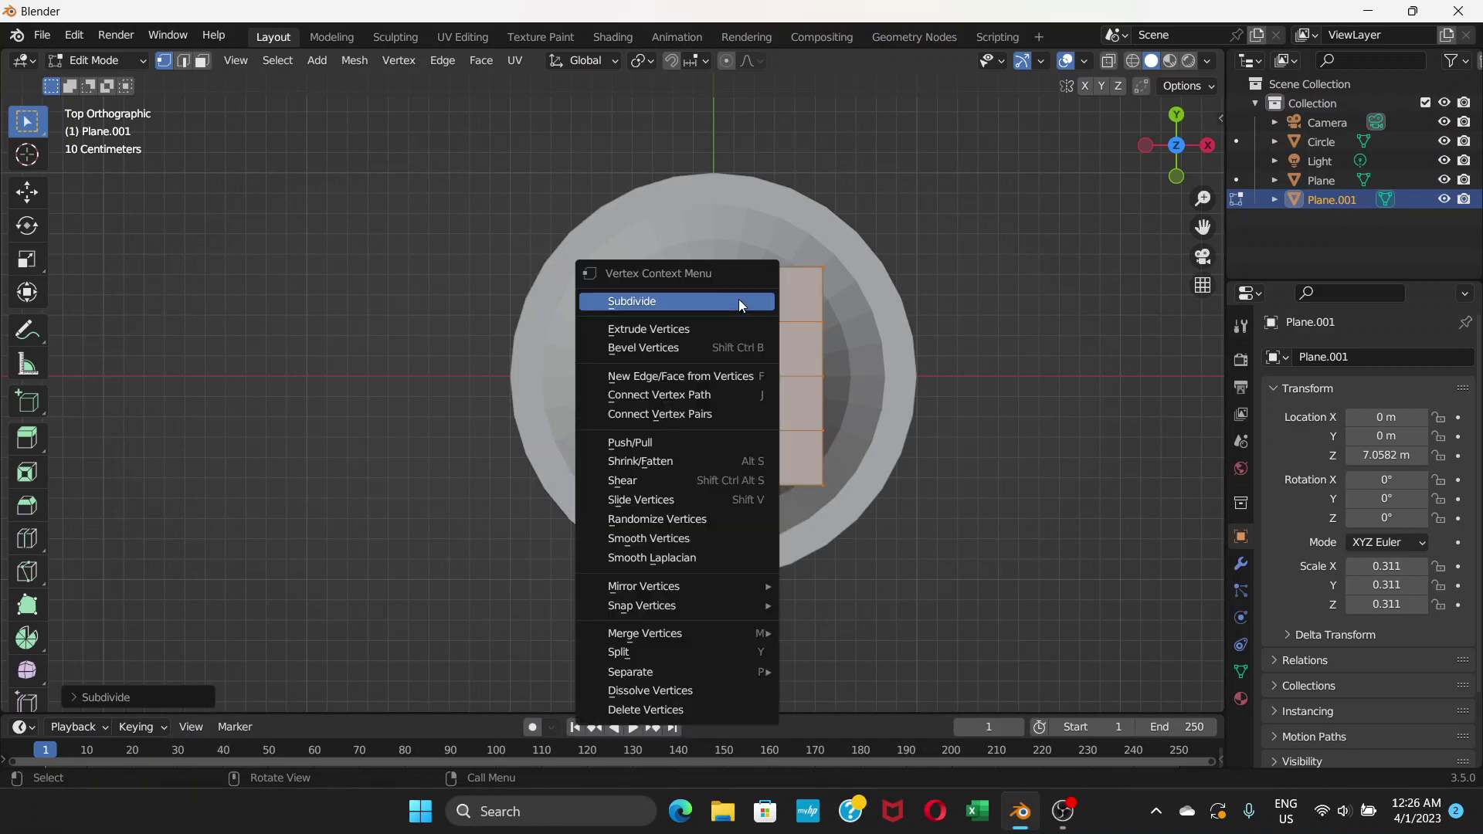
click(719, 300)
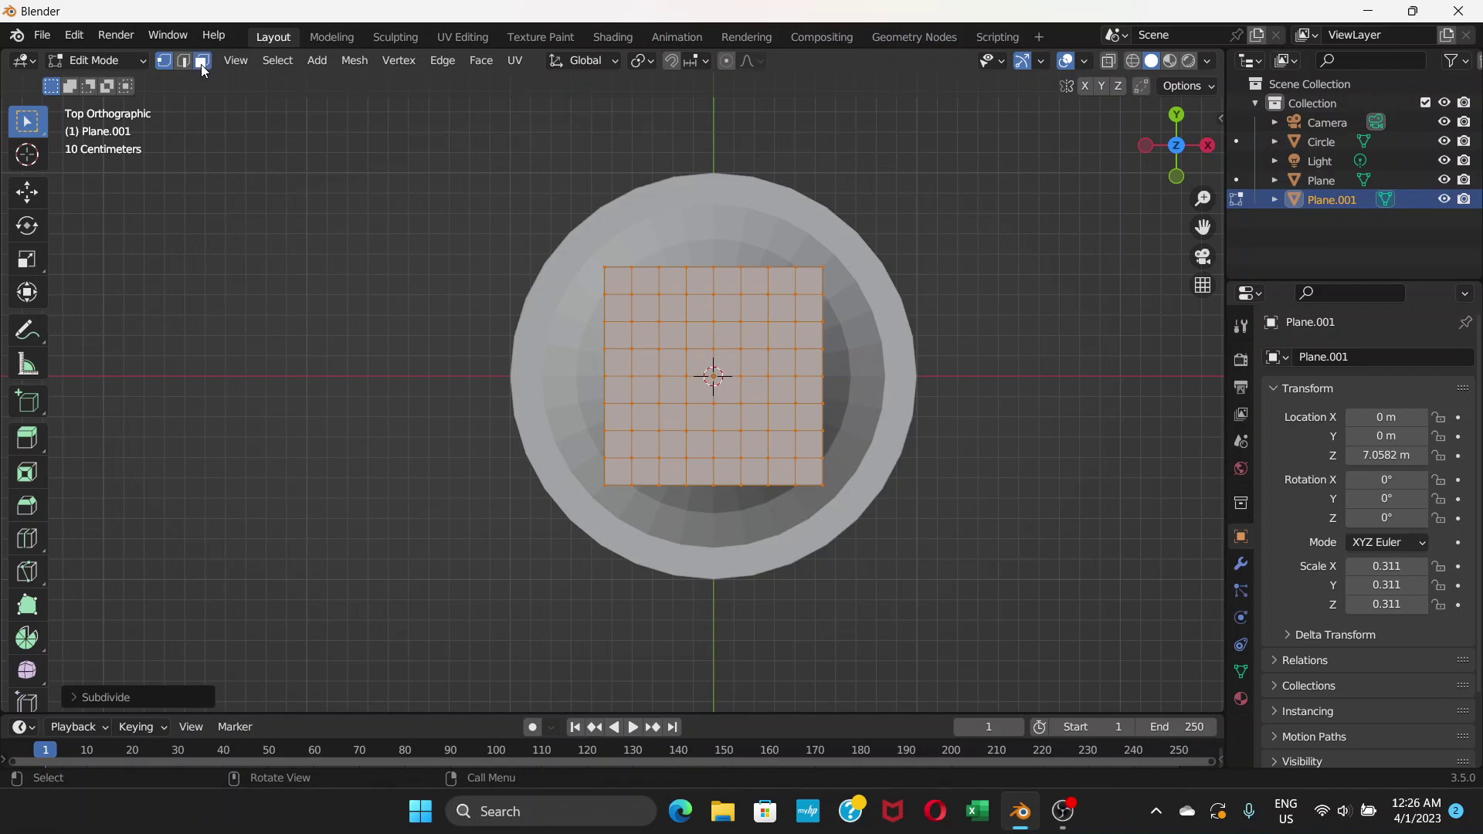
click(202, 62)
click(641, 305)
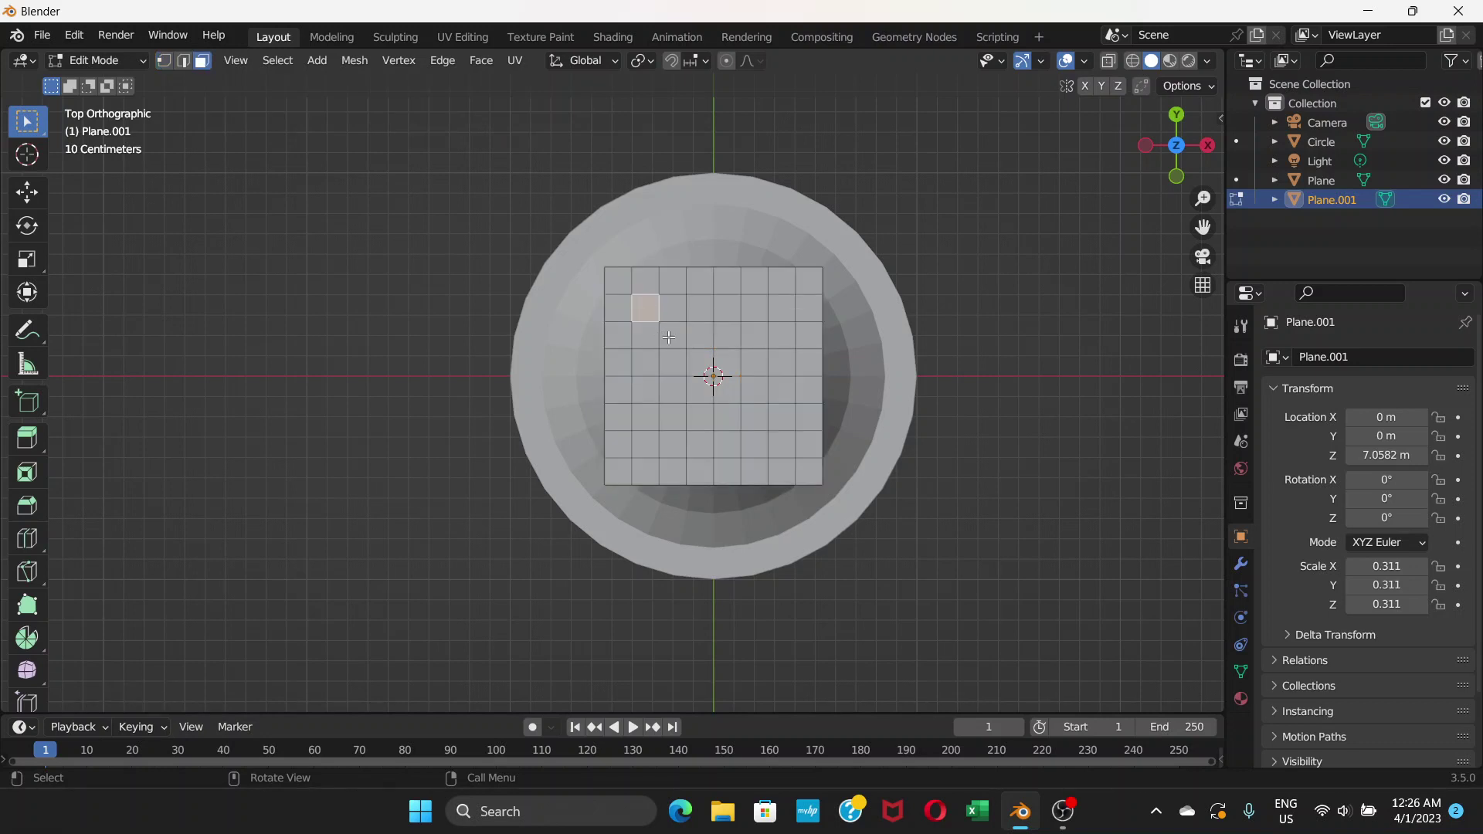
ctrl+click(780, 444)
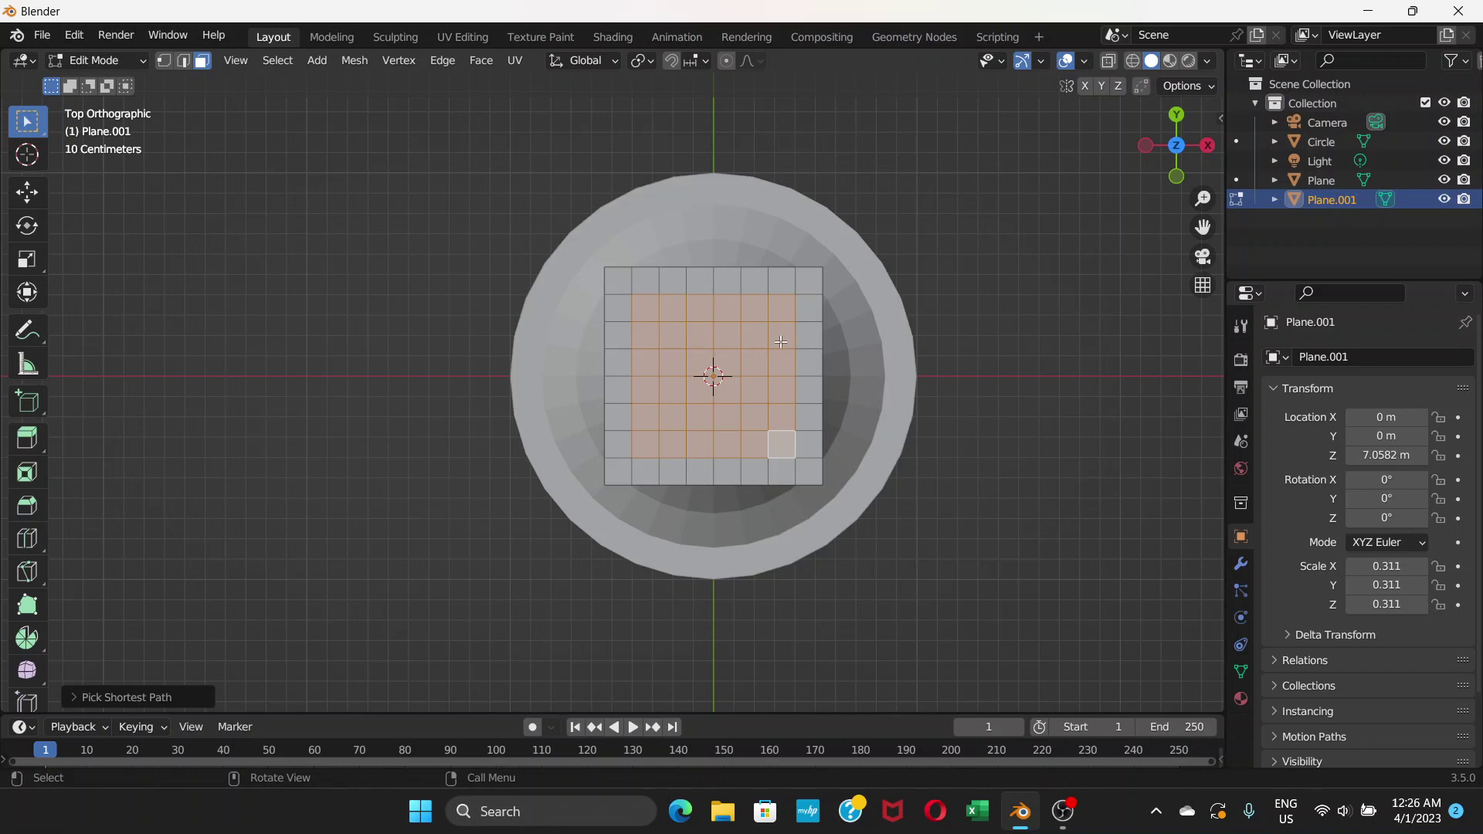
key(x)
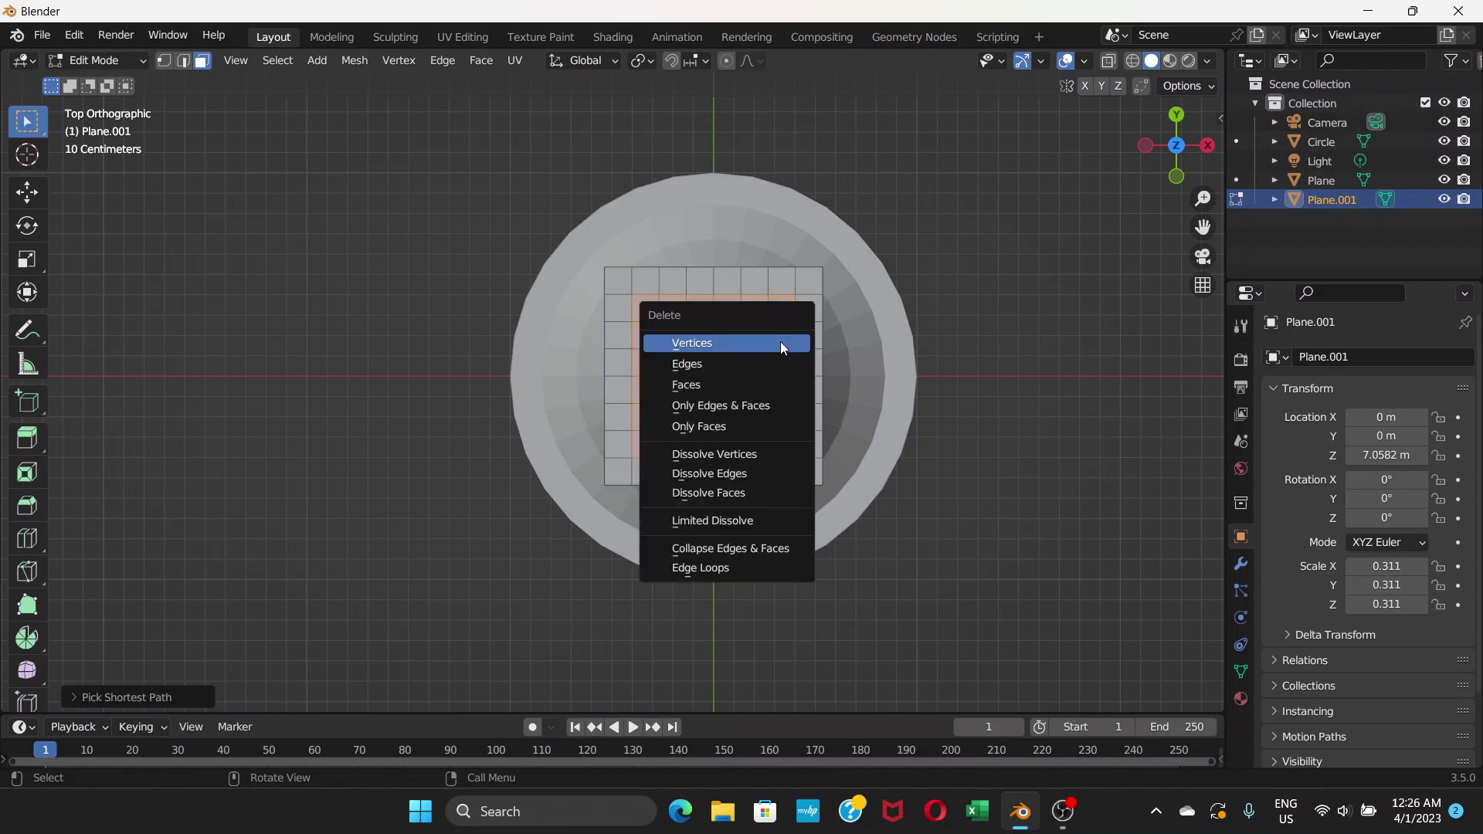
click(746, 385)
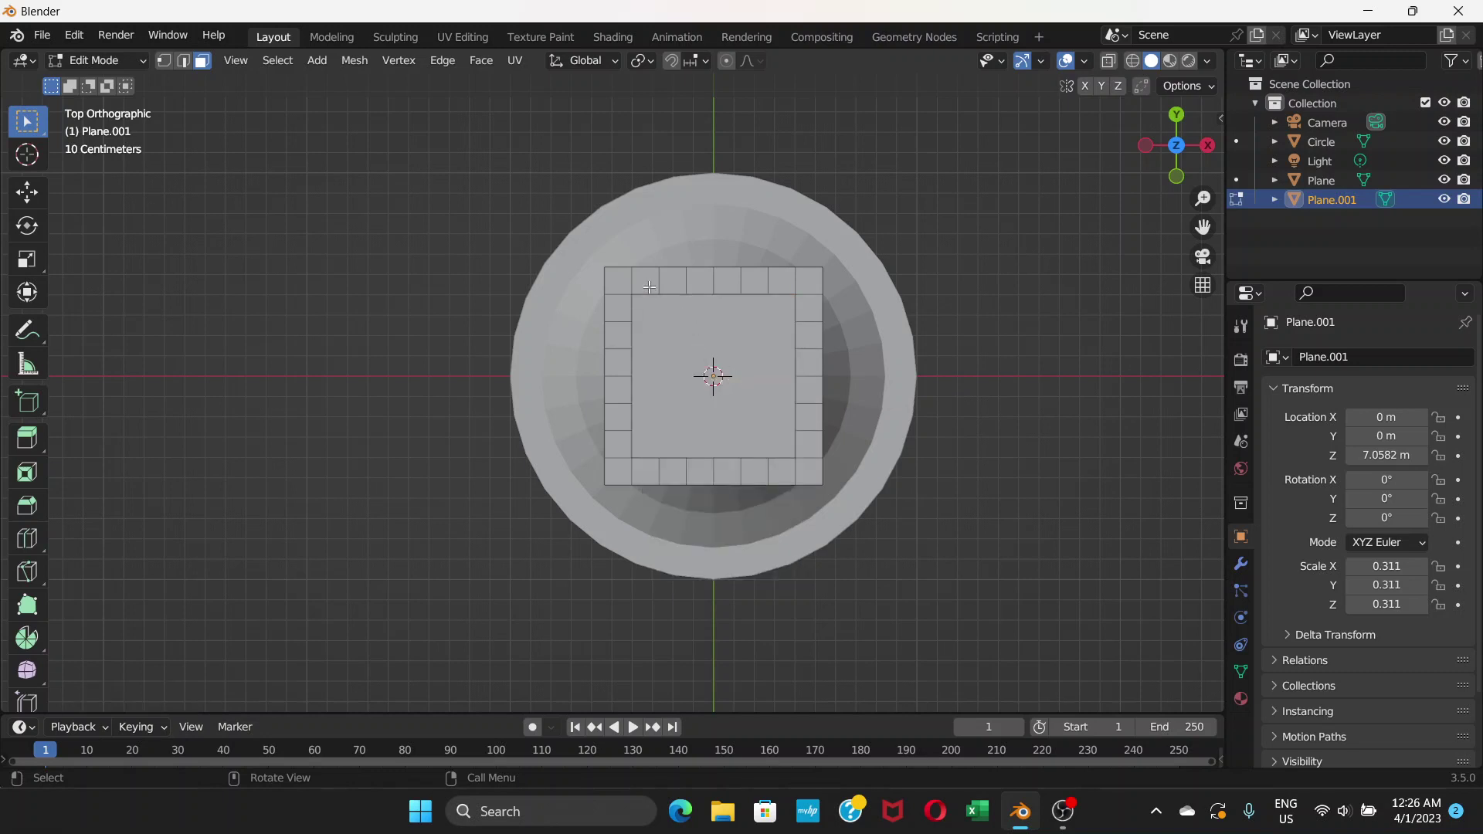
Step: Select the border faces along all four sides, excluding the corners, and delete them so four corner squares remain
click(648, 287)
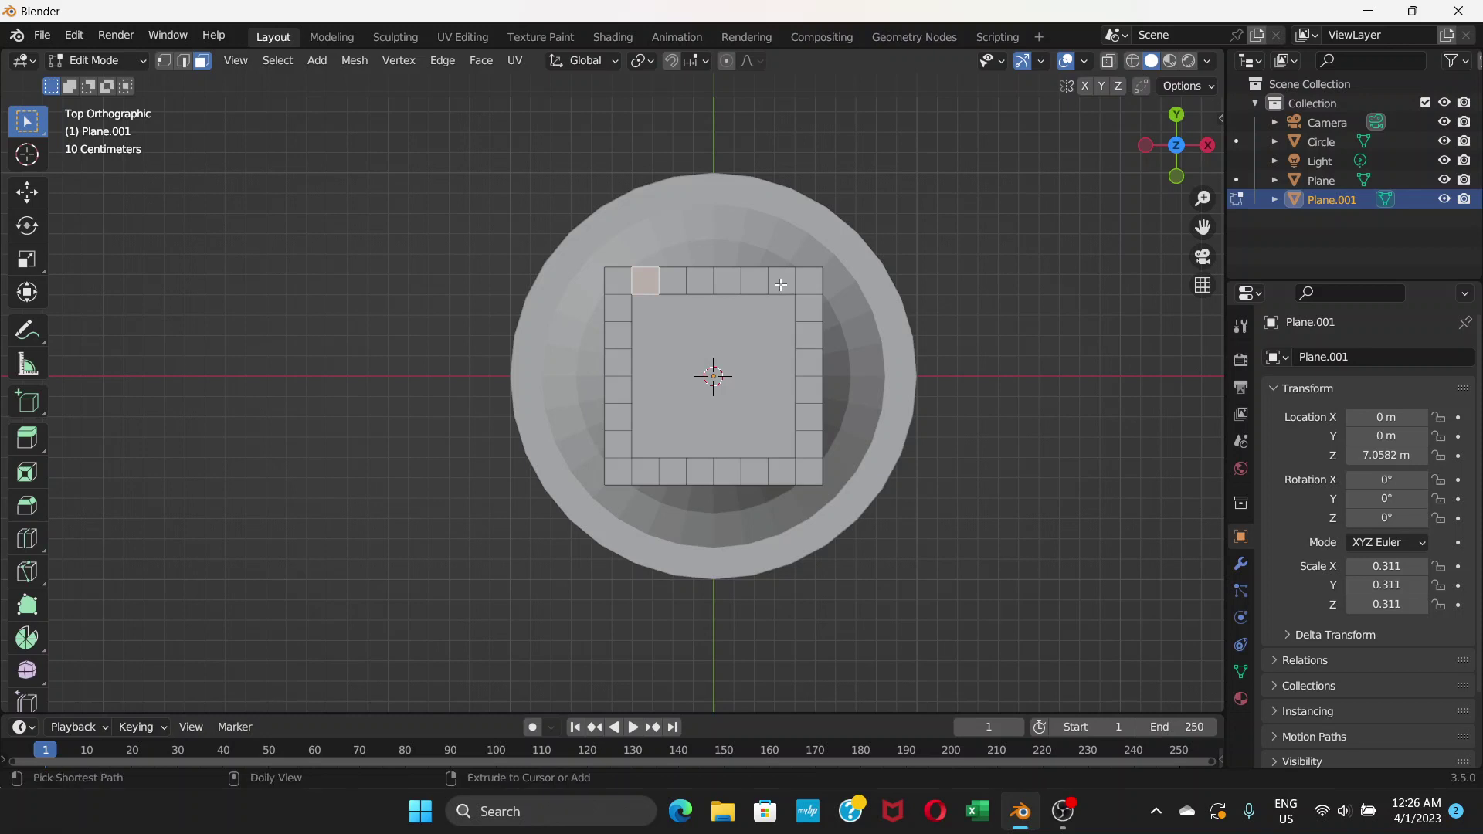
ctrl+click(781, 283)
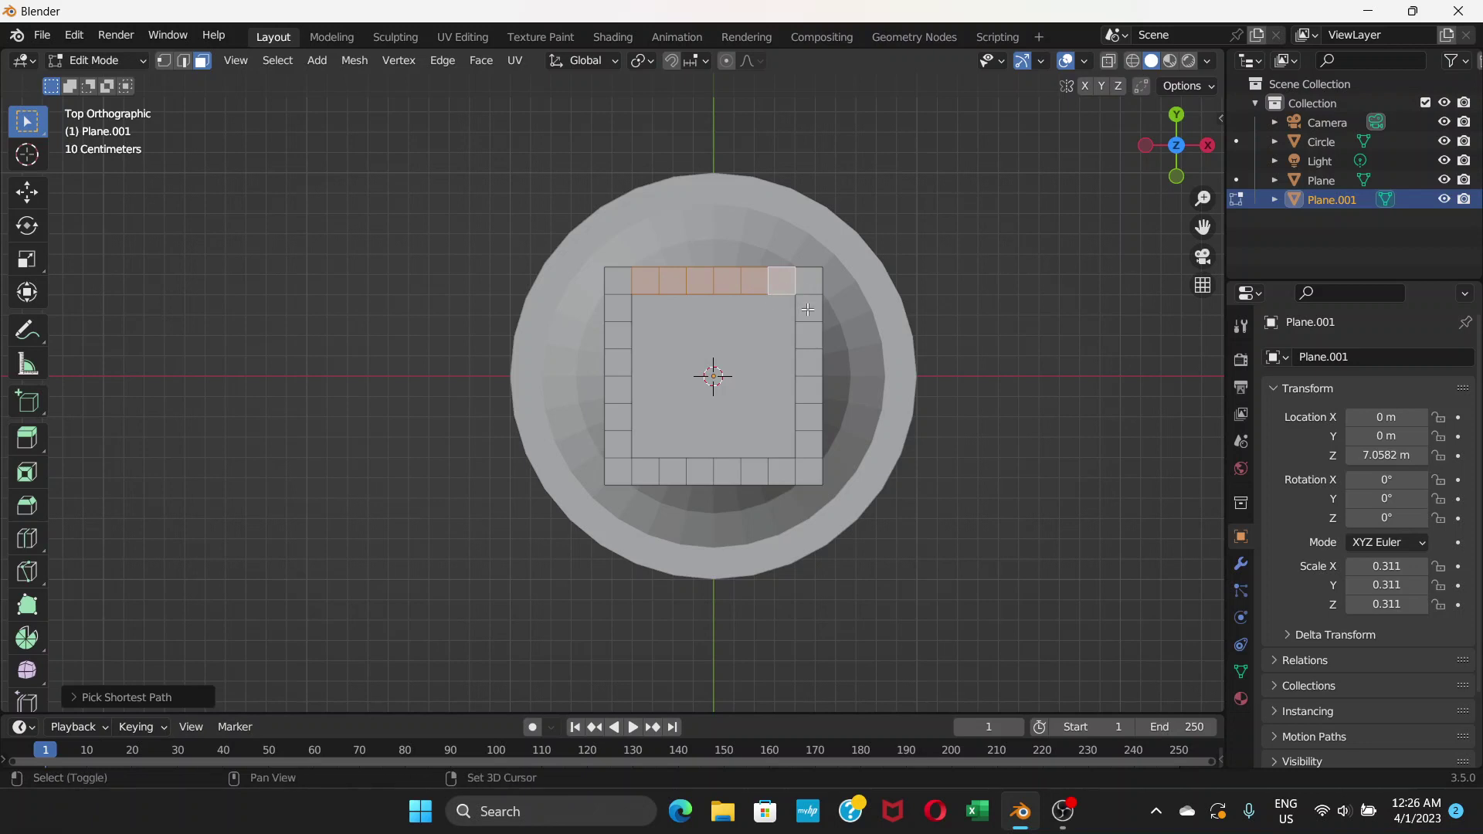
shift+click(807, 309)
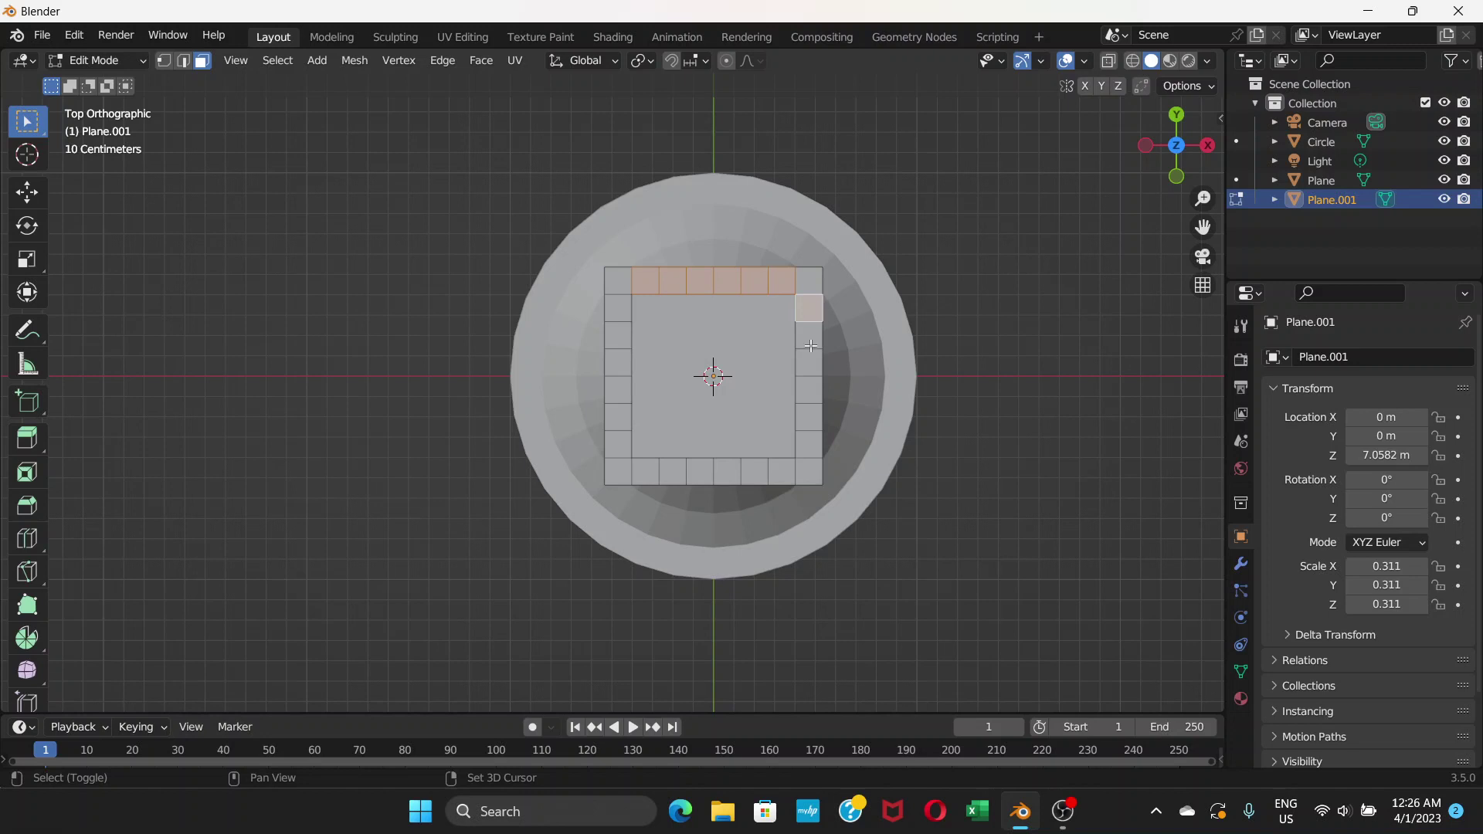
ctrl+click(807, 437)
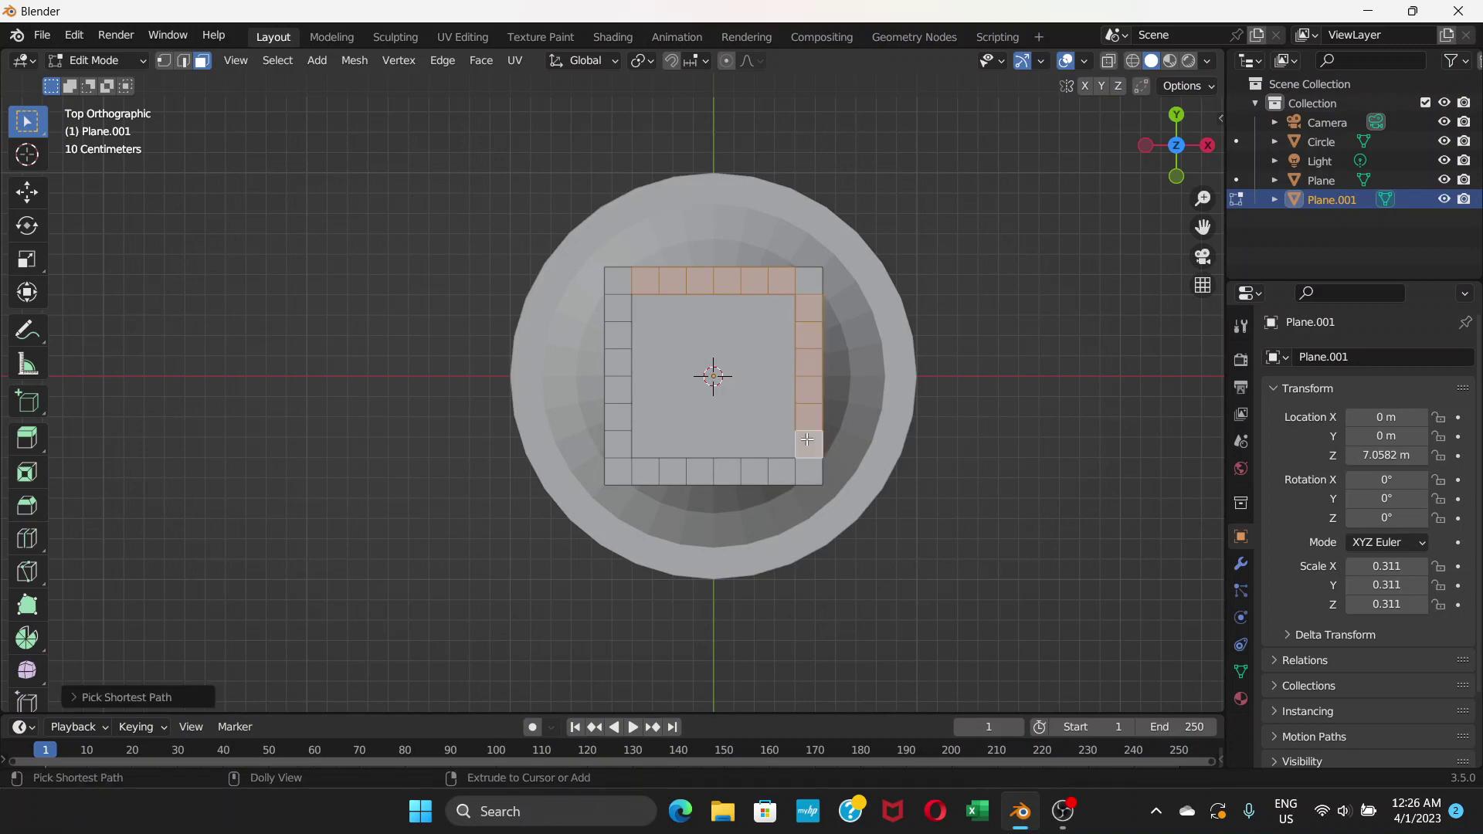
shift+click(784, 472)
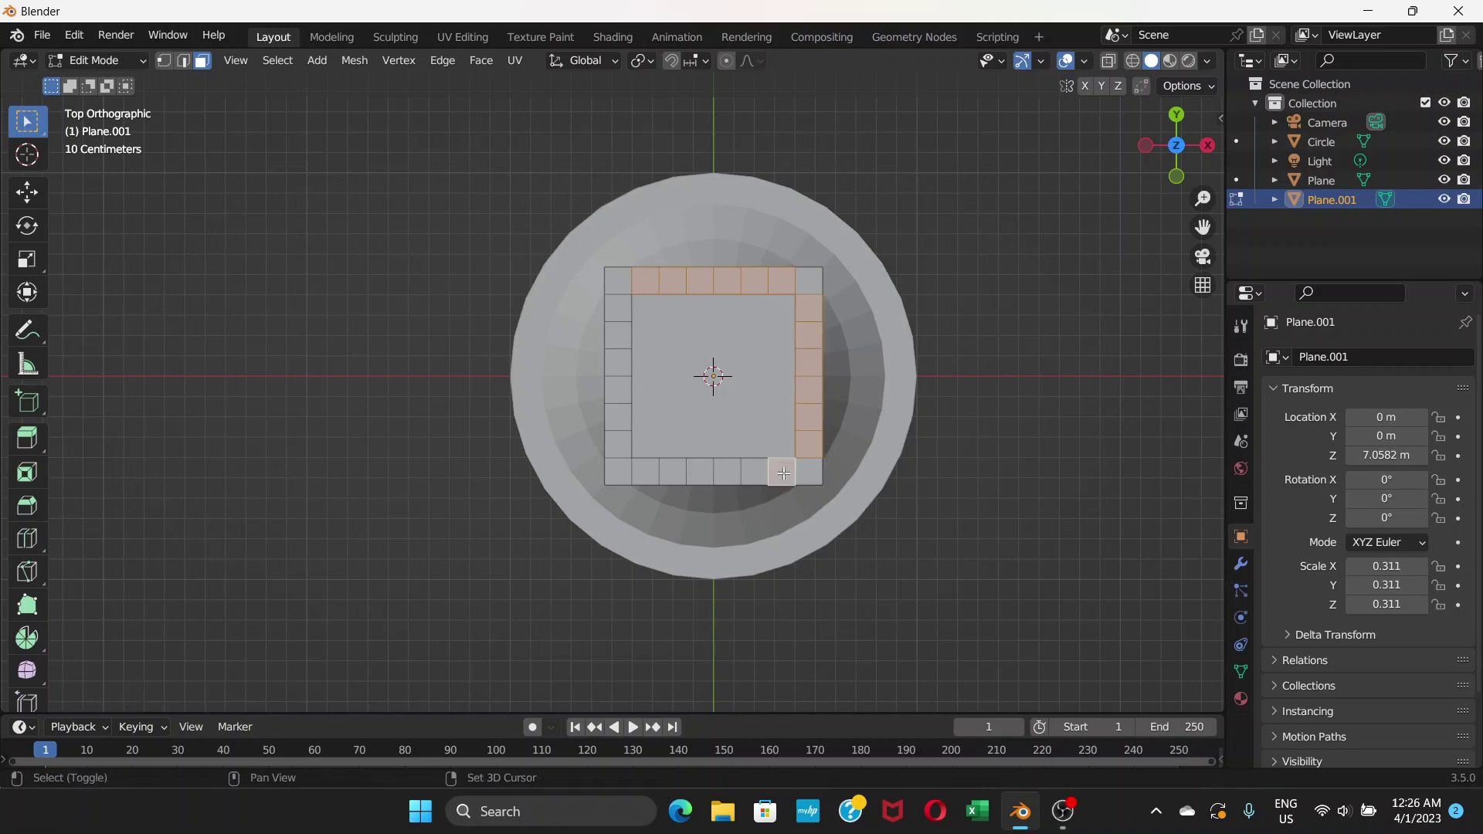
ctrl+click(647, 474)
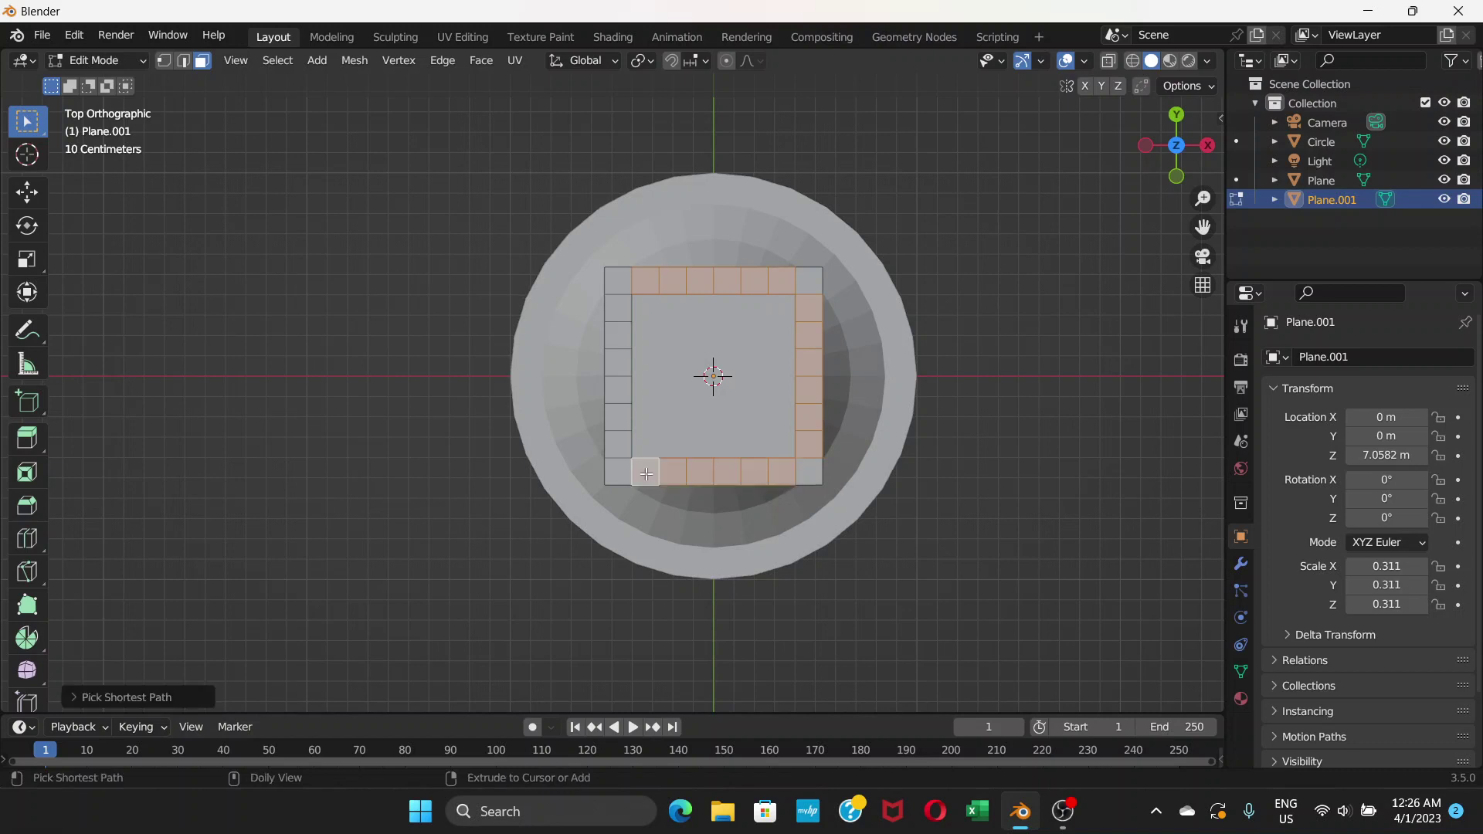
shift+click(623, 449)
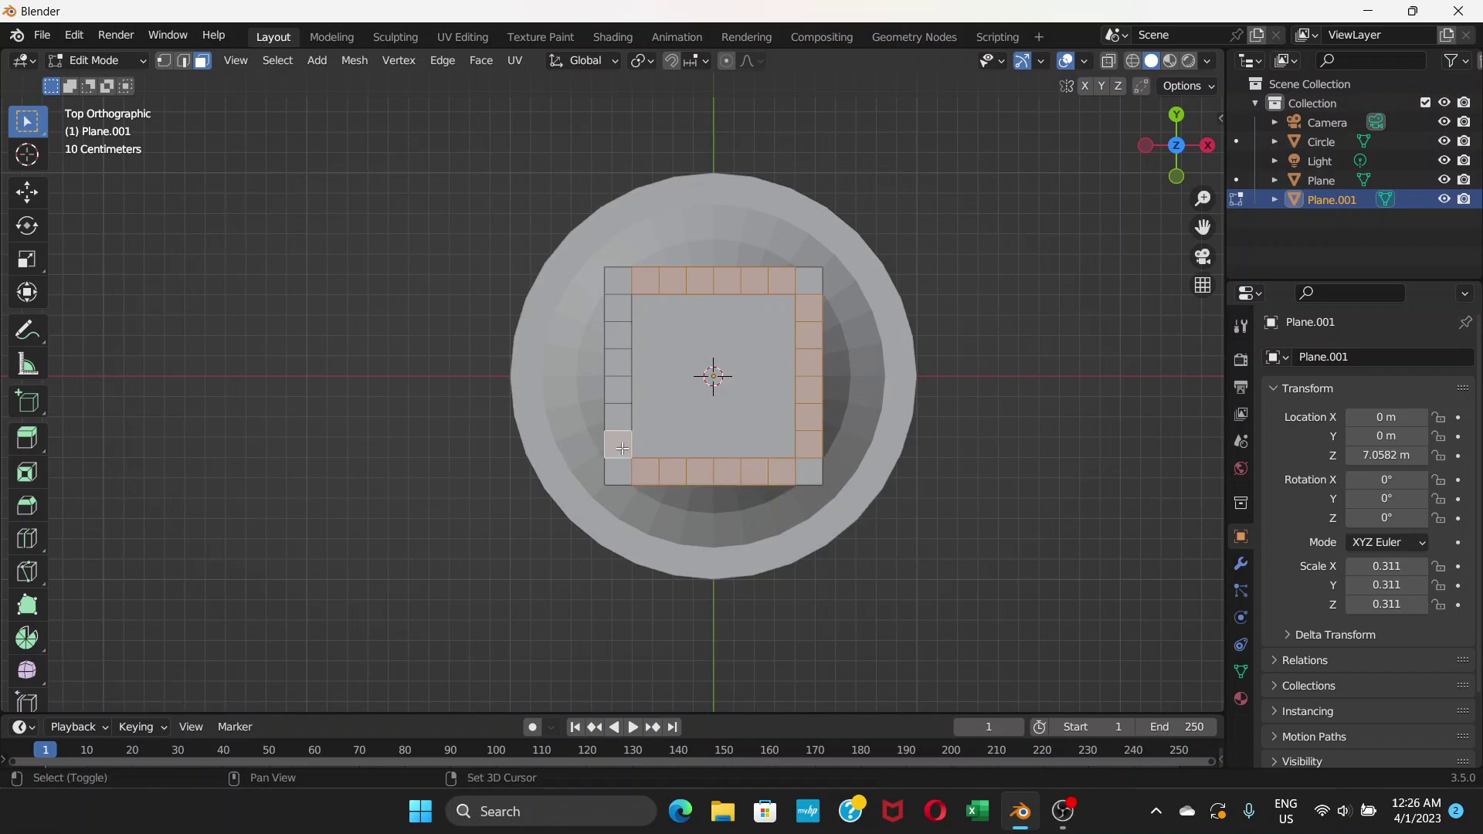
ctrl+click(622, 309)
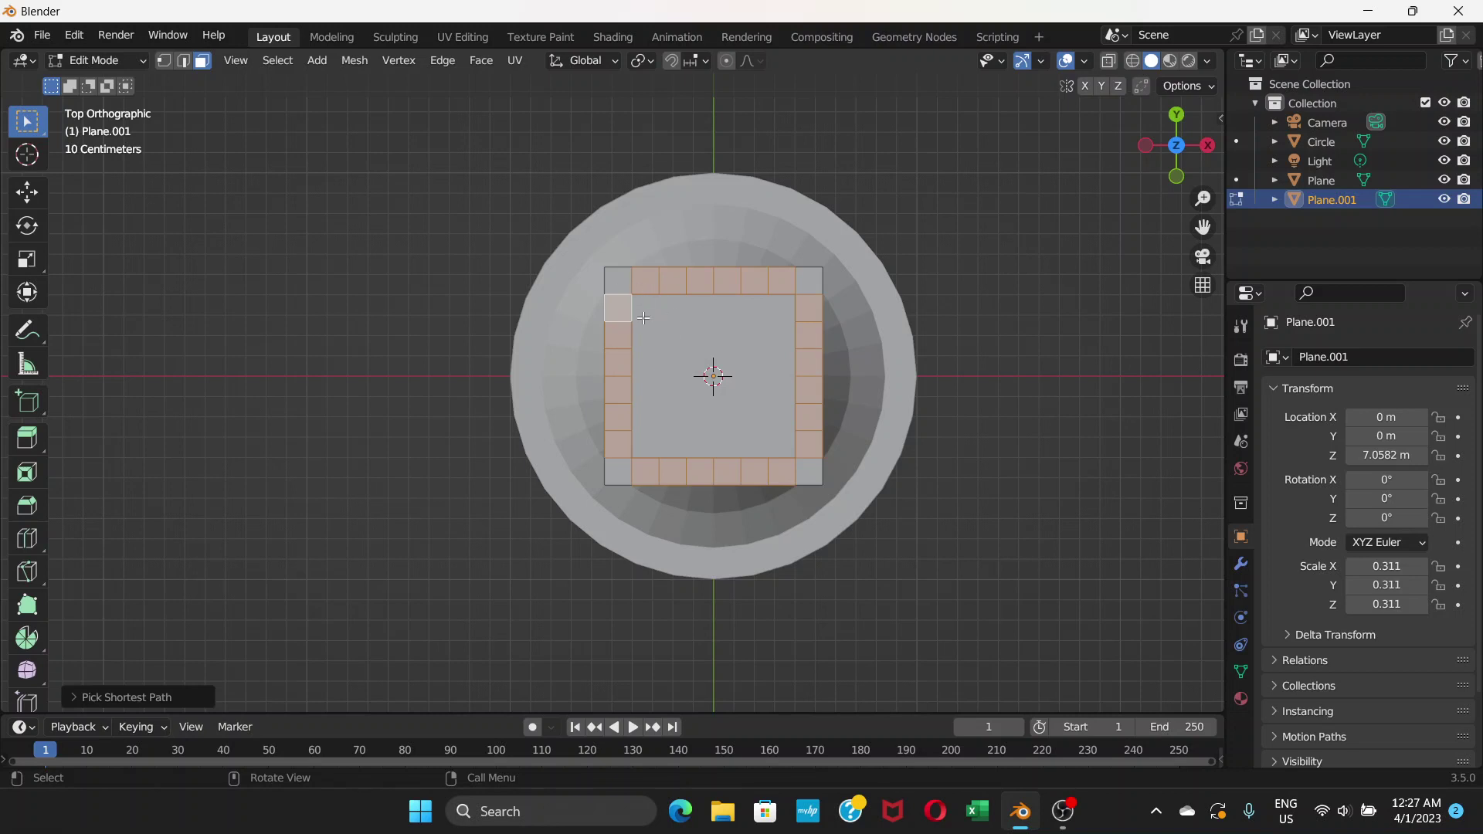
key(x)
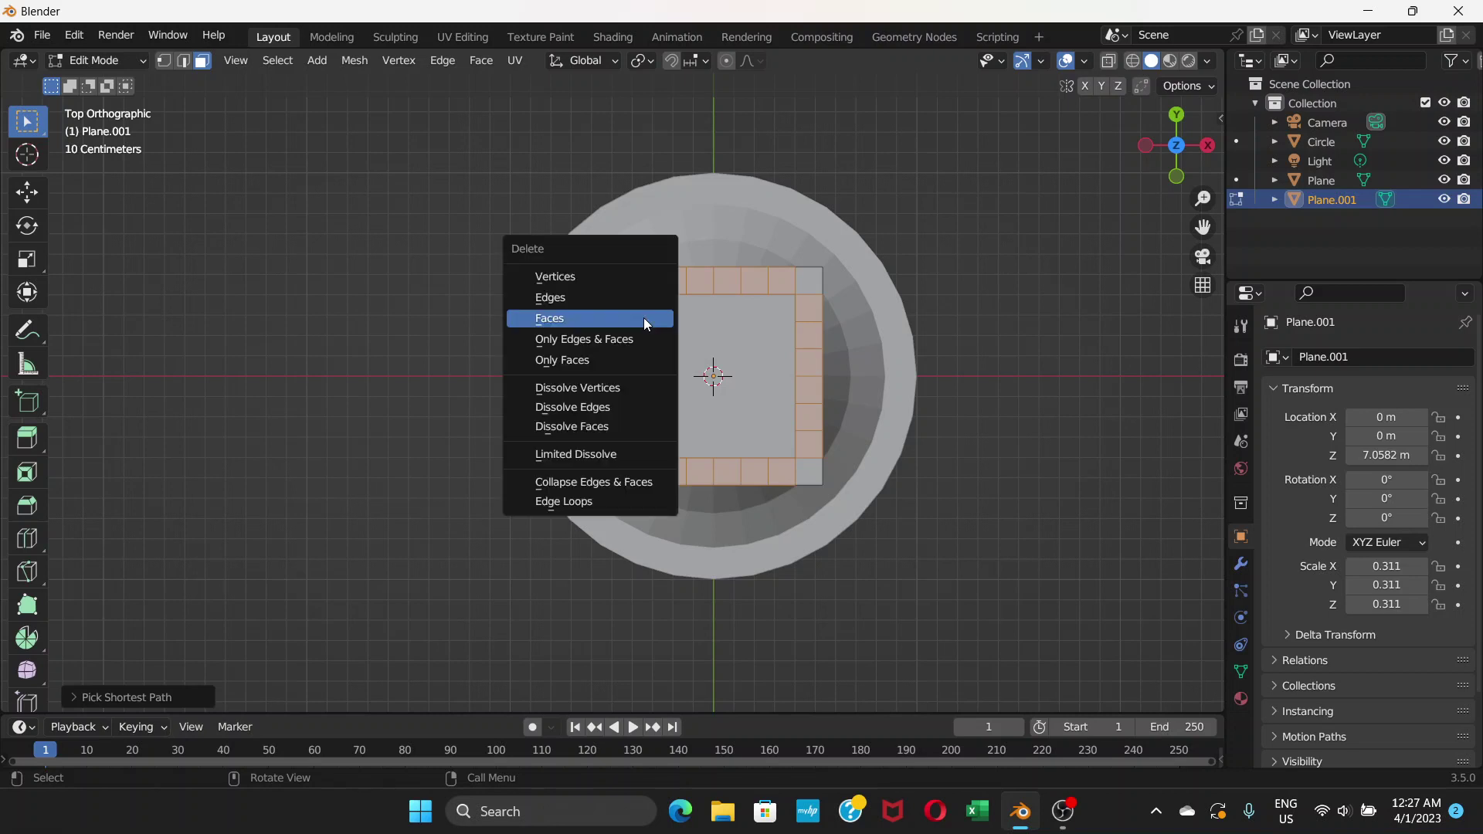
click(646, 323)
Step: In top view, delete three of the corner faces, keeping only the one on the positive X, negative Y side
mouse_move(653, 322)
middle_down()
mouse_move(606, 225)
mouse_move(549, 248)
mouse_move(634, 286)
mouse_move(602, 314)
mouse_move(520, 317)
mouse_move(578, 341)
mouse_move(666, 310)
middle_up()
key(KP_7)
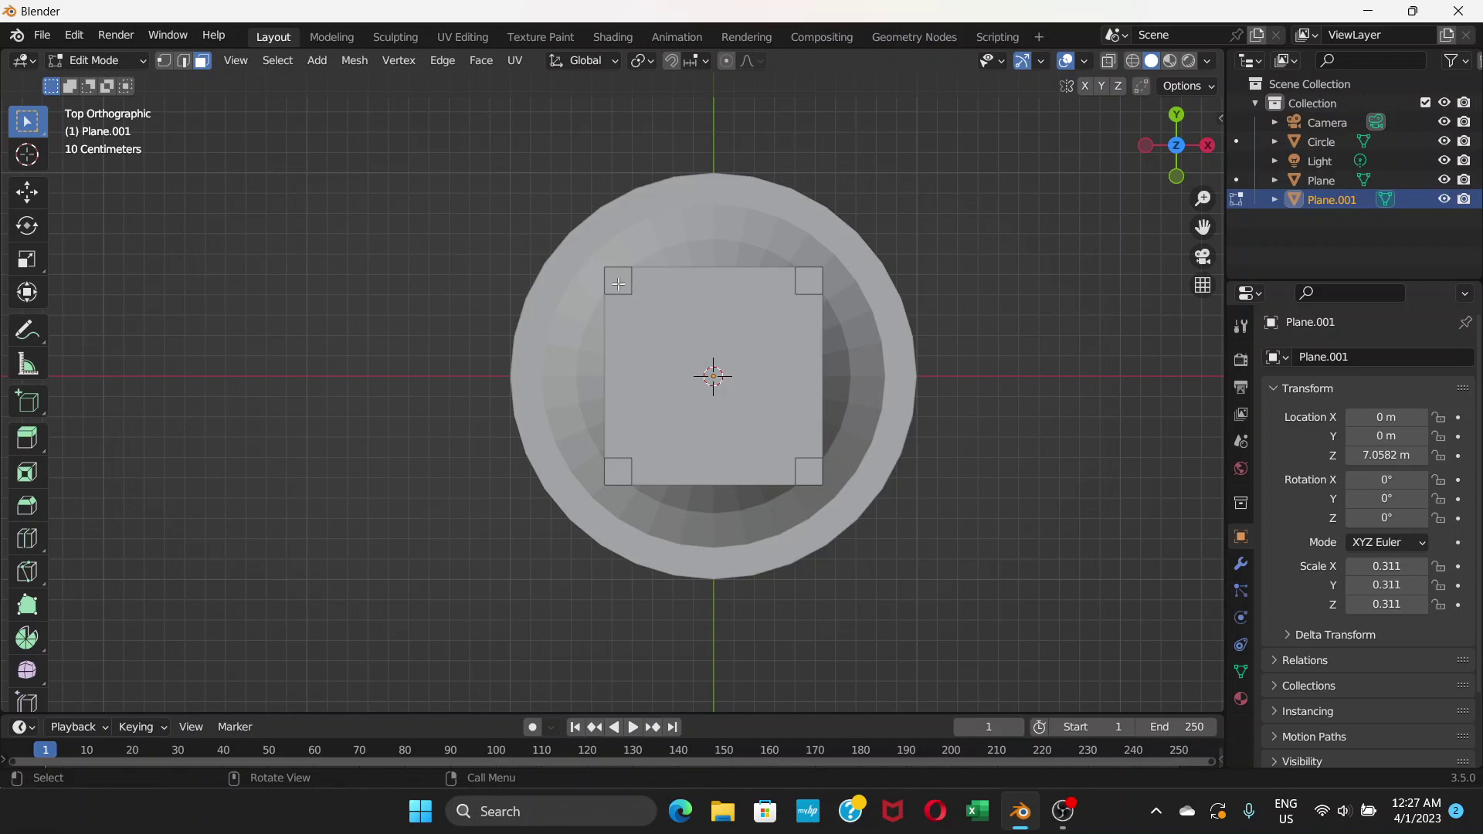
click(618, 284)
shift+click(808, 288)
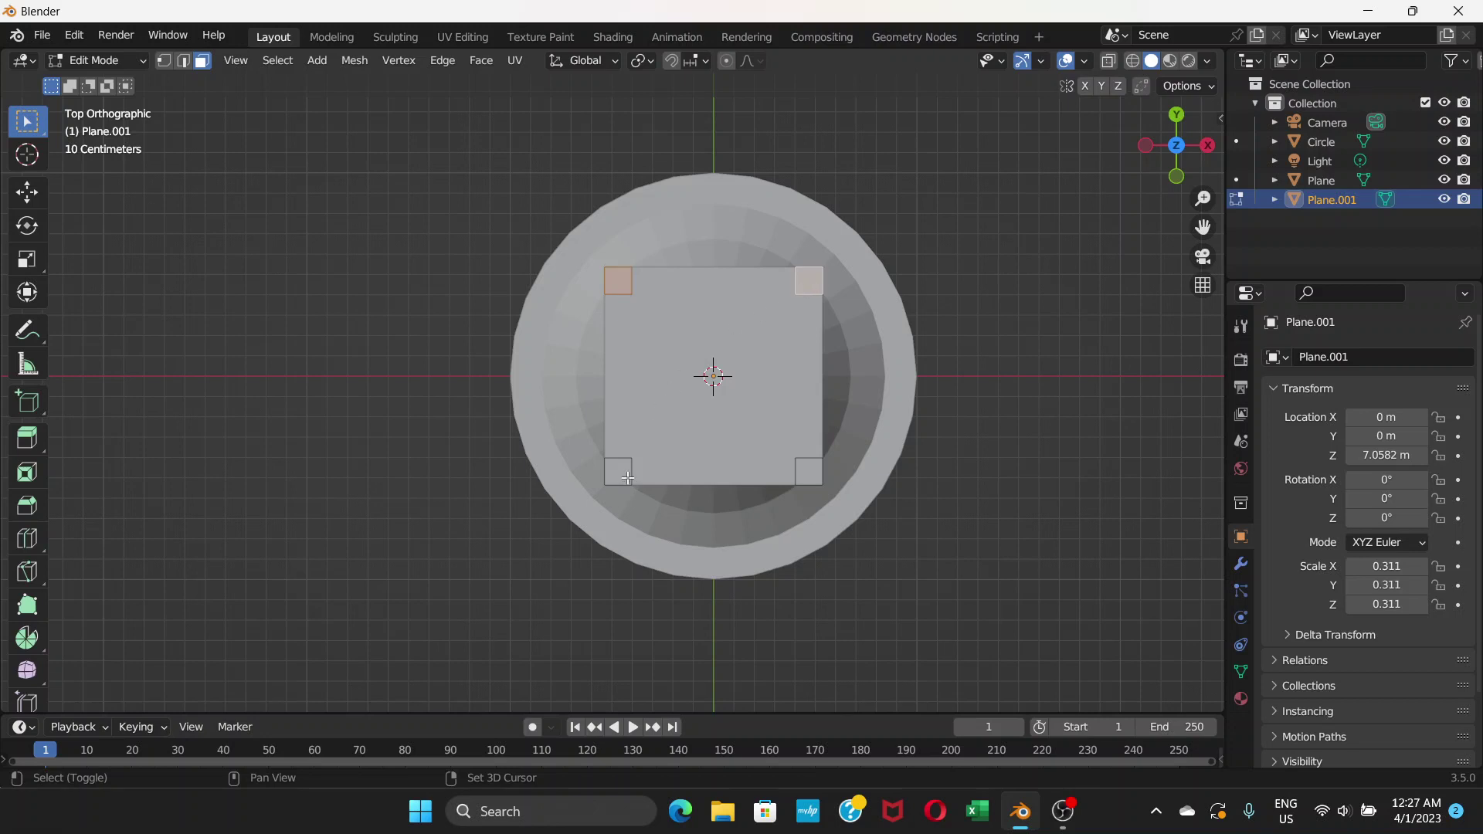
shift+click(624, 478)
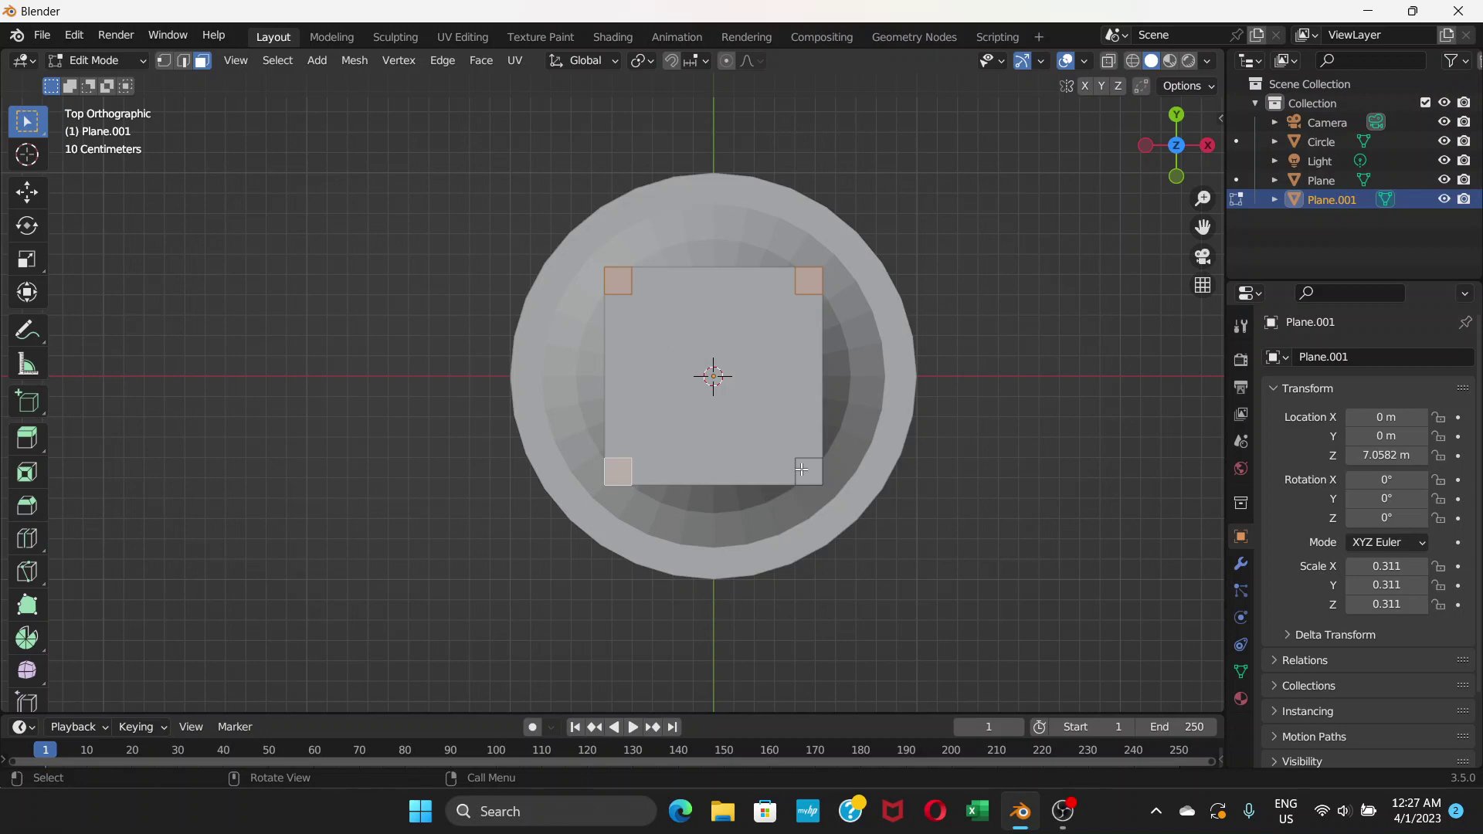
key(x)
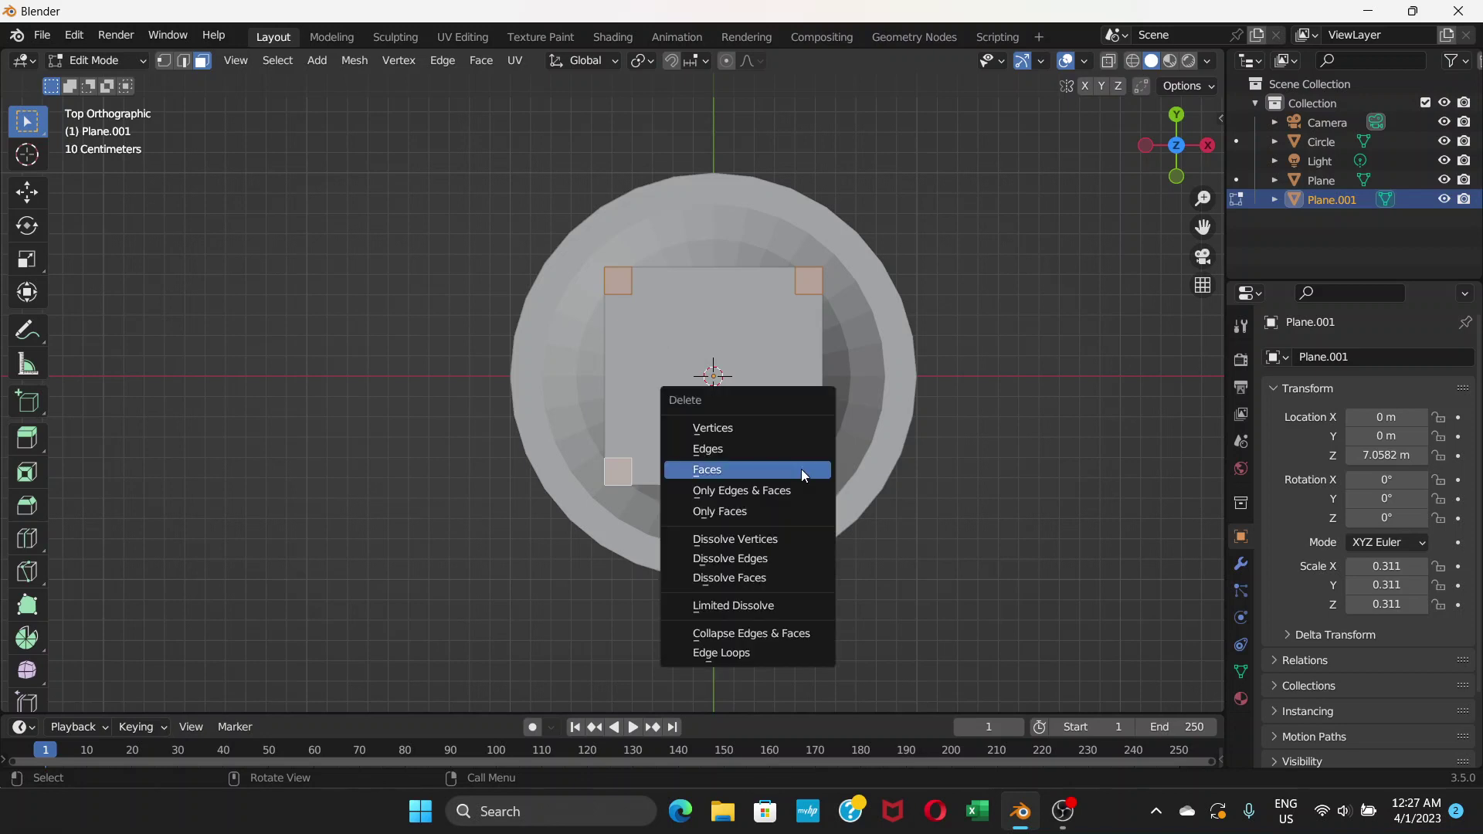
click(801, 471)
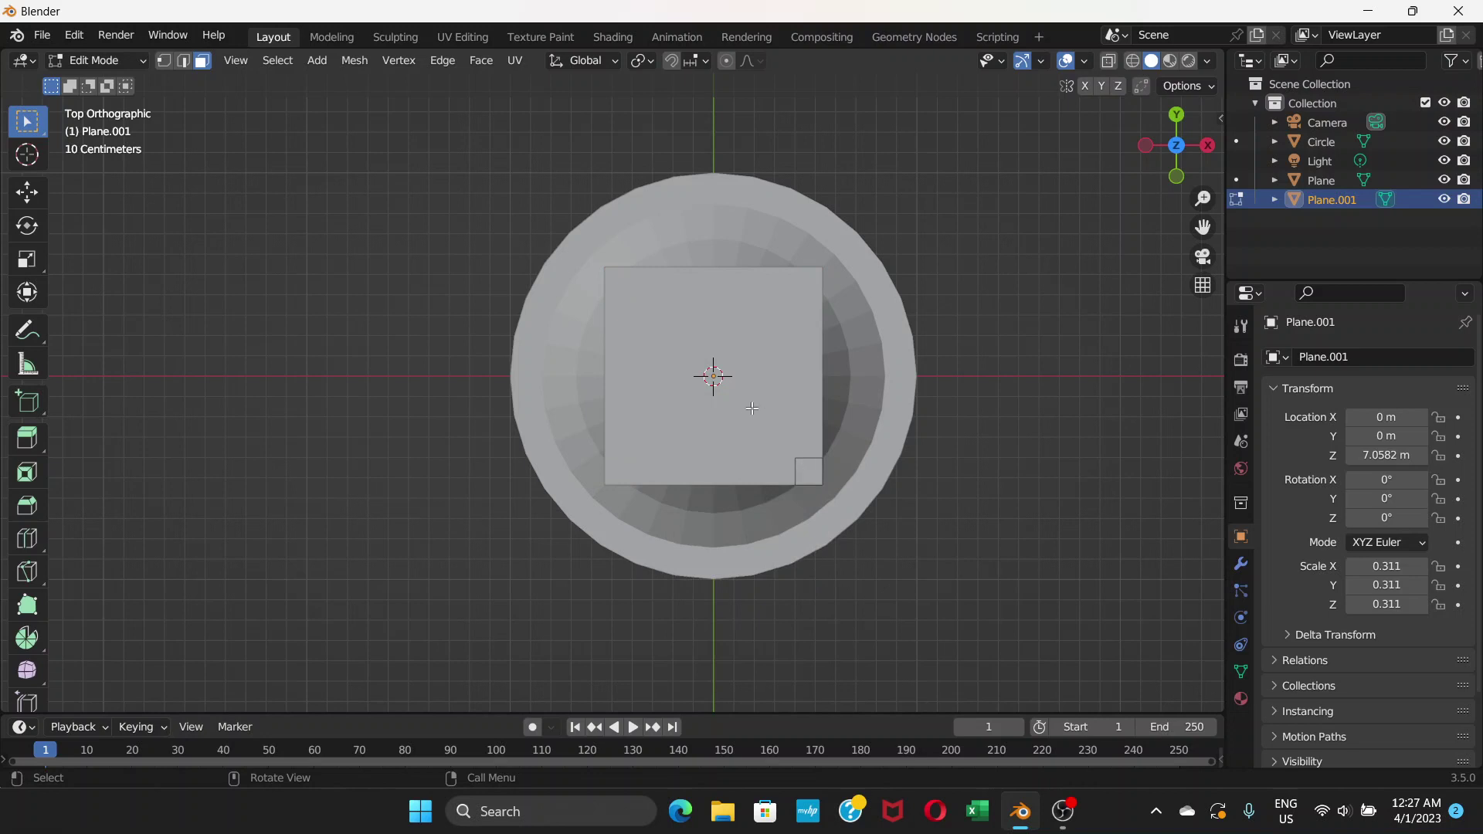
Step: Select the remaining corner face and add a Mirror modifier to the plane, mirroring across the X and Y axes
mouse_move(803, 460)
middle_down()
mouse_move(797, 419)
mouse_move(804, 454)
middle_up()
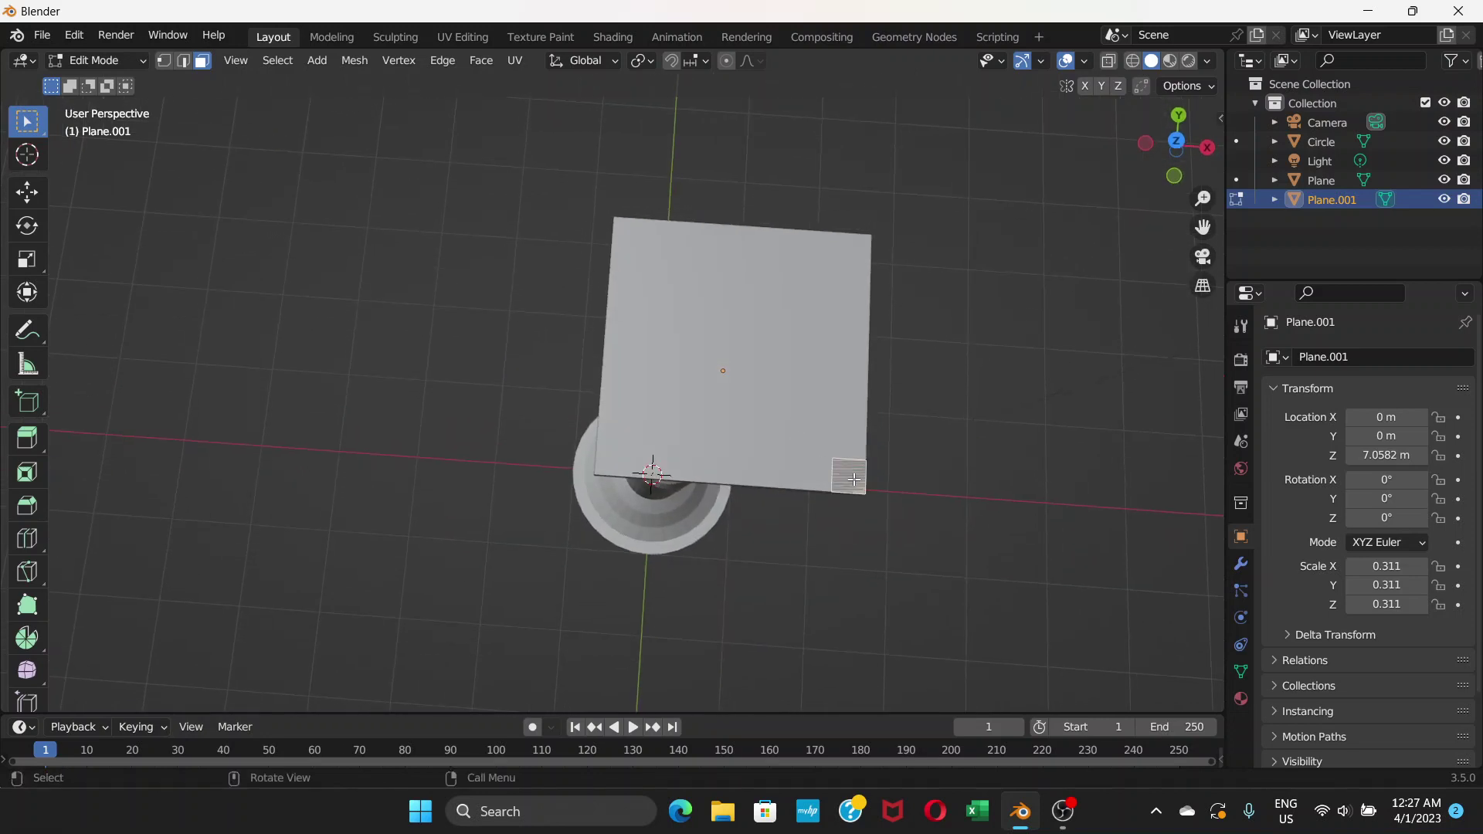
key(KP_7)
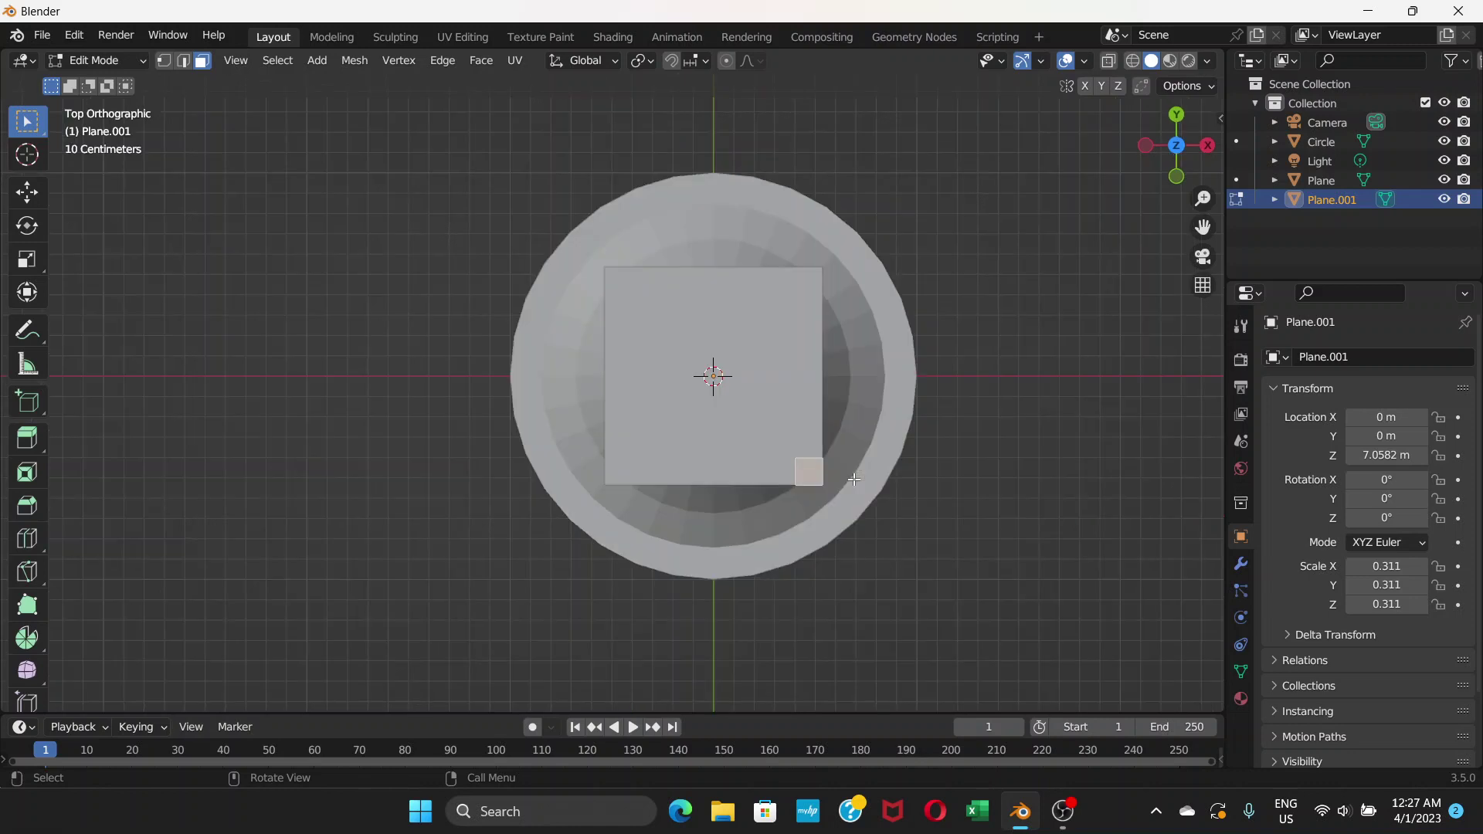
click(1241, 568)
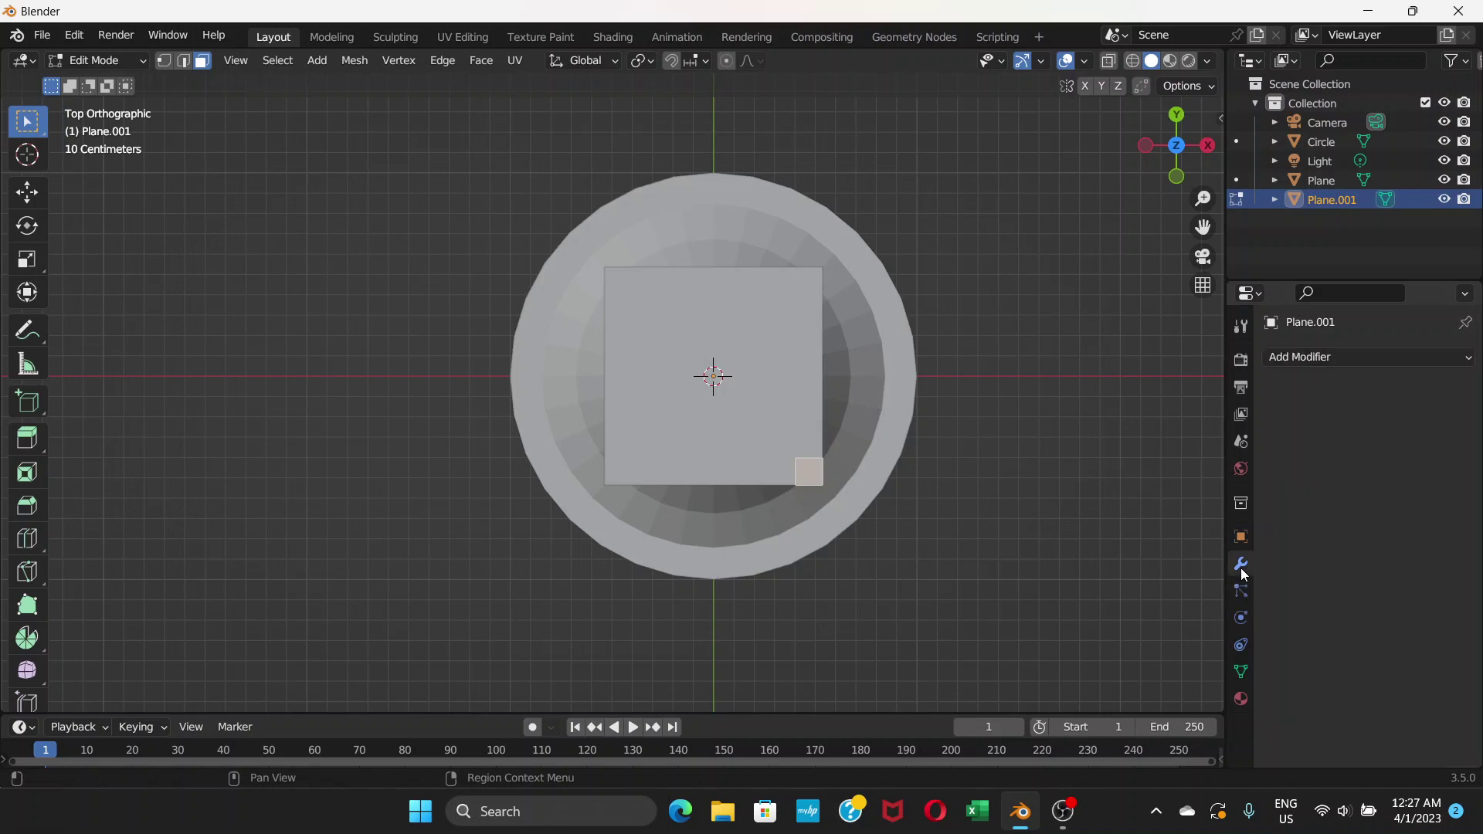
click(1361, 356)
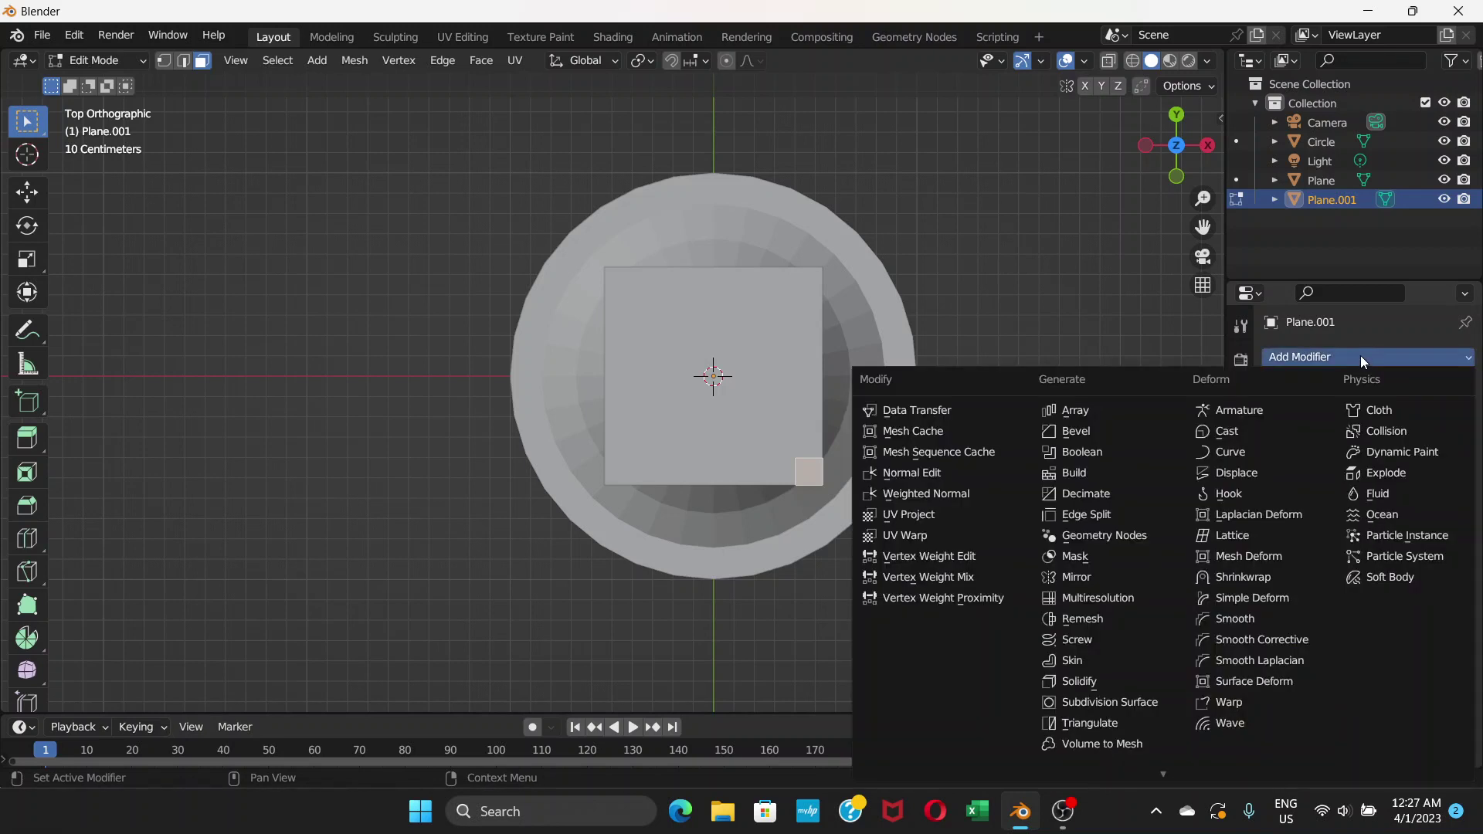
click(1090, 576)
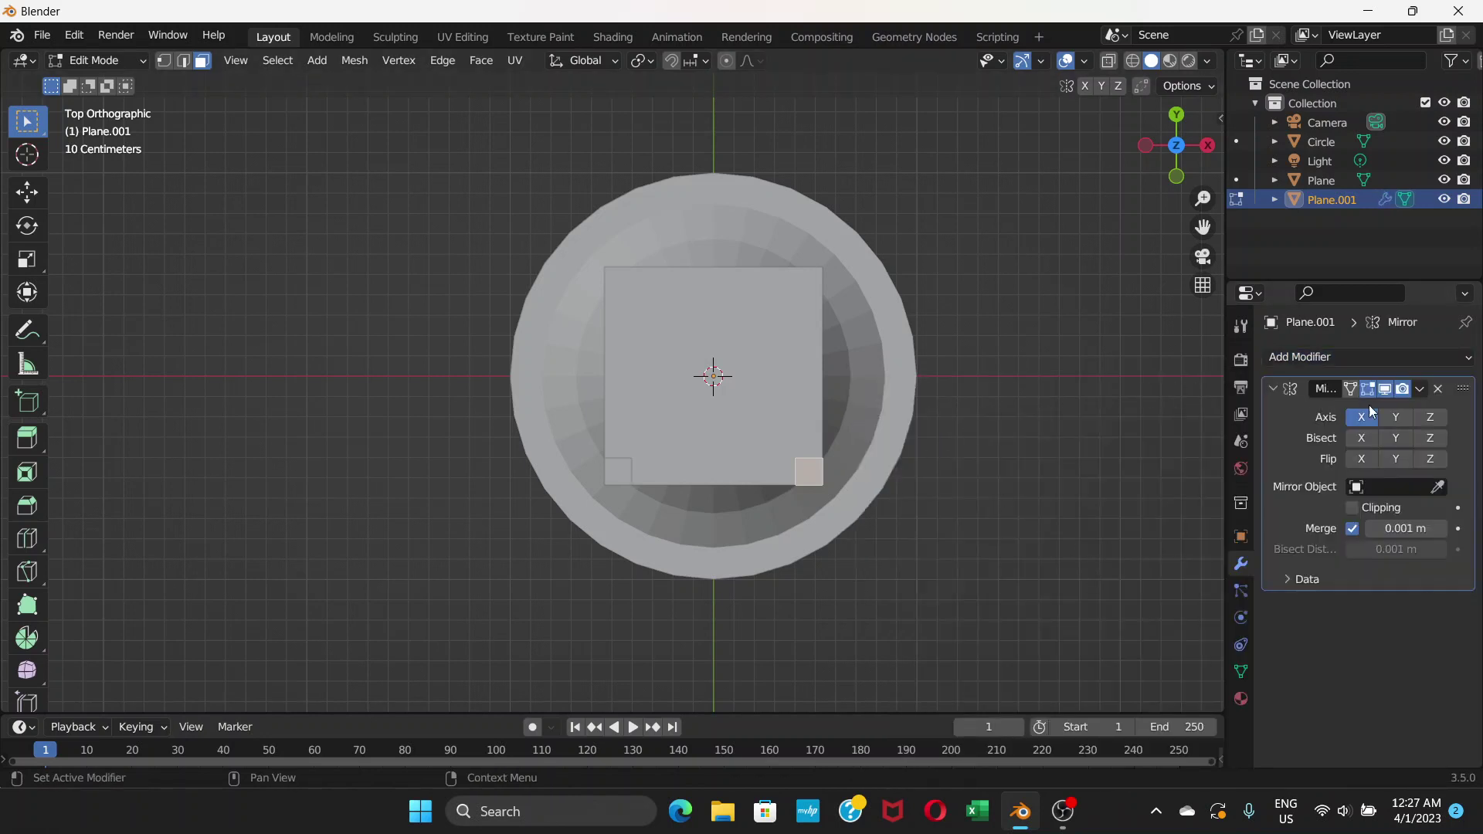
click(1430, 417)
click(1361, 441)
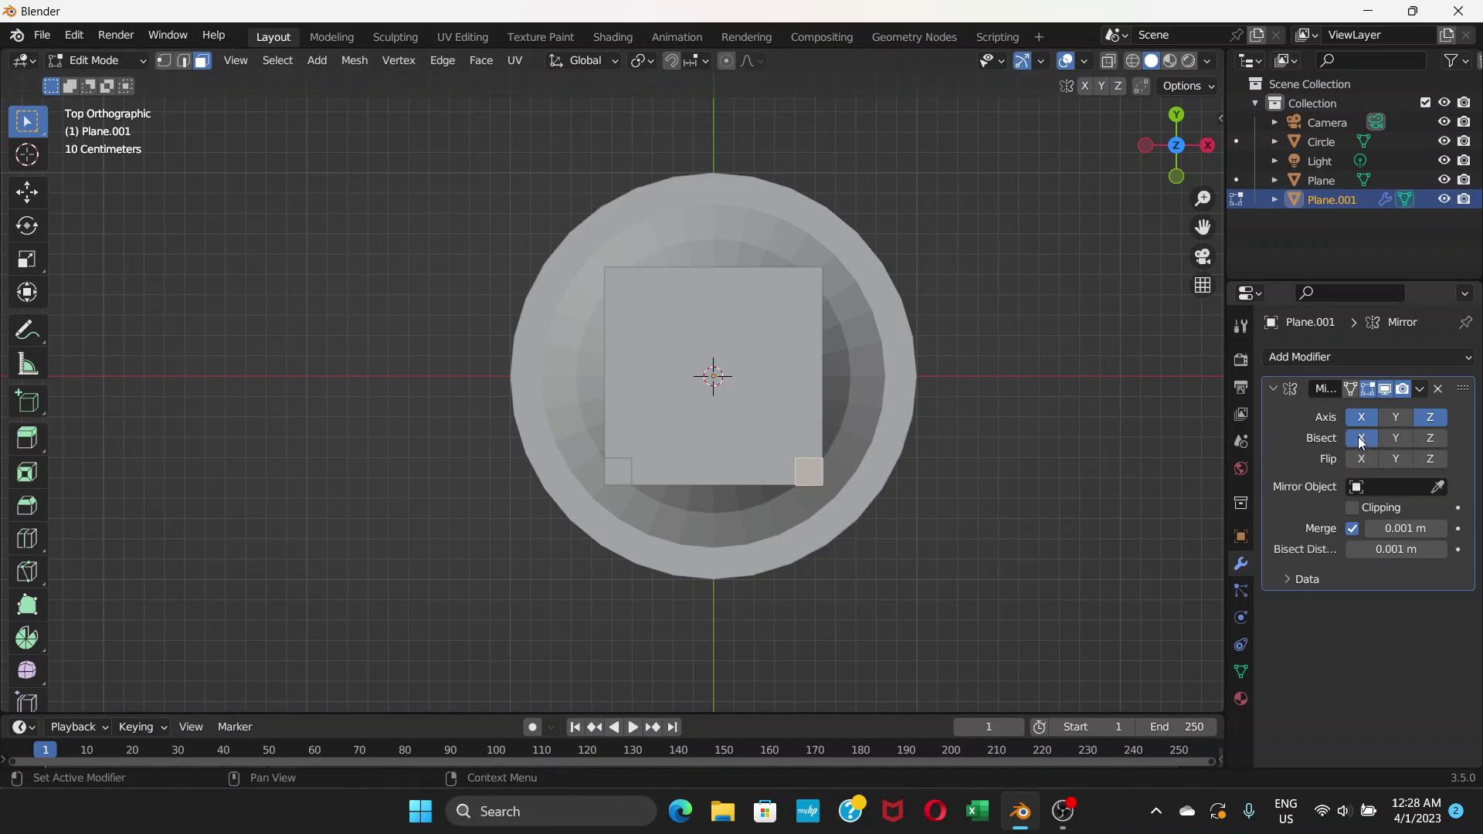
click(1361, 441)
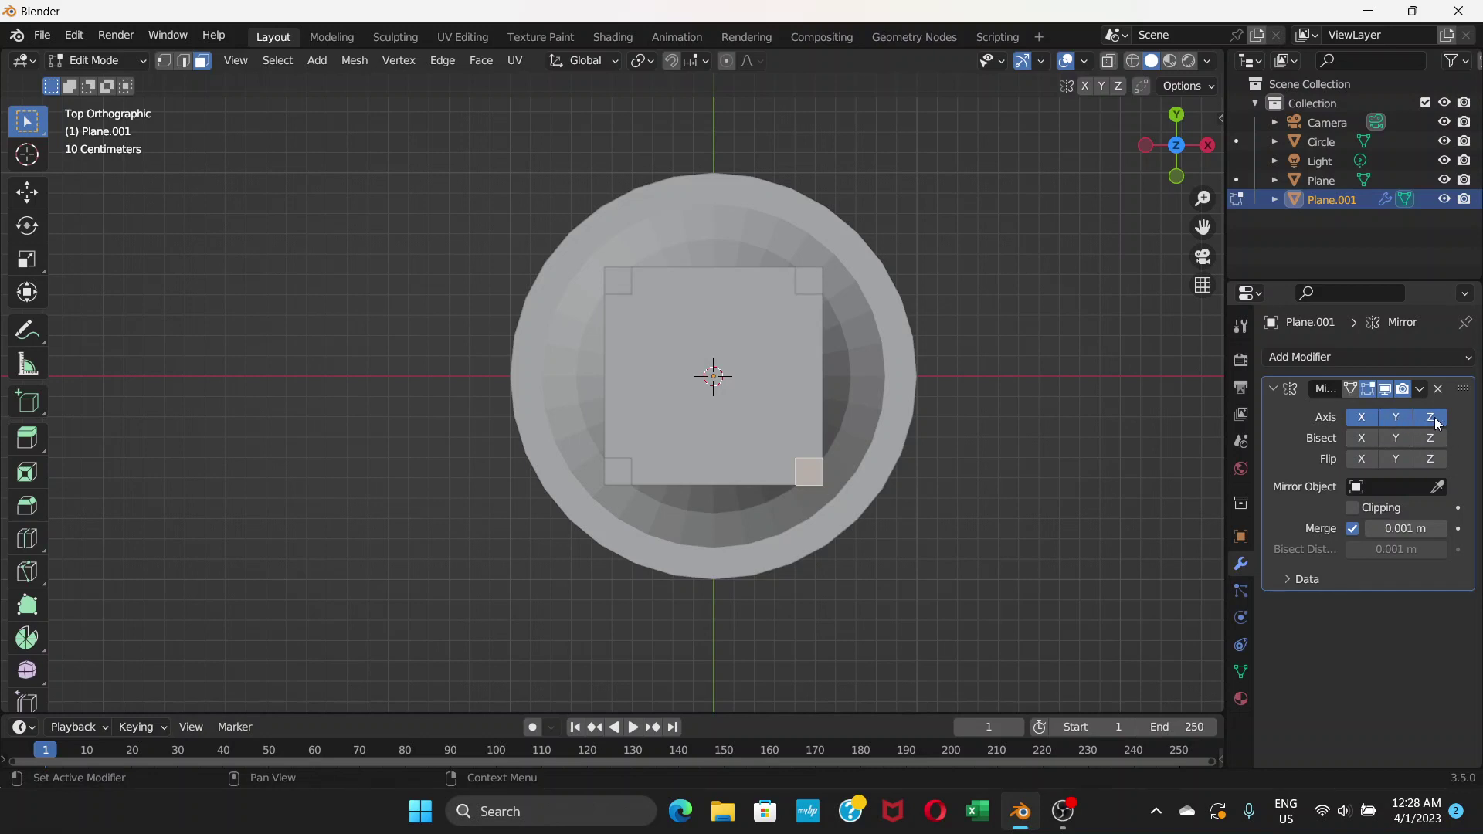
Step: Extrude the selected corner face upward about 0.8 m to form the mirrored corner posts on the cap
mouse_move(830, 407)
middle_down()
mouse_move(795, 363)
mouse_move(818, 307)
mouse_move(831, 413)
middle_up()
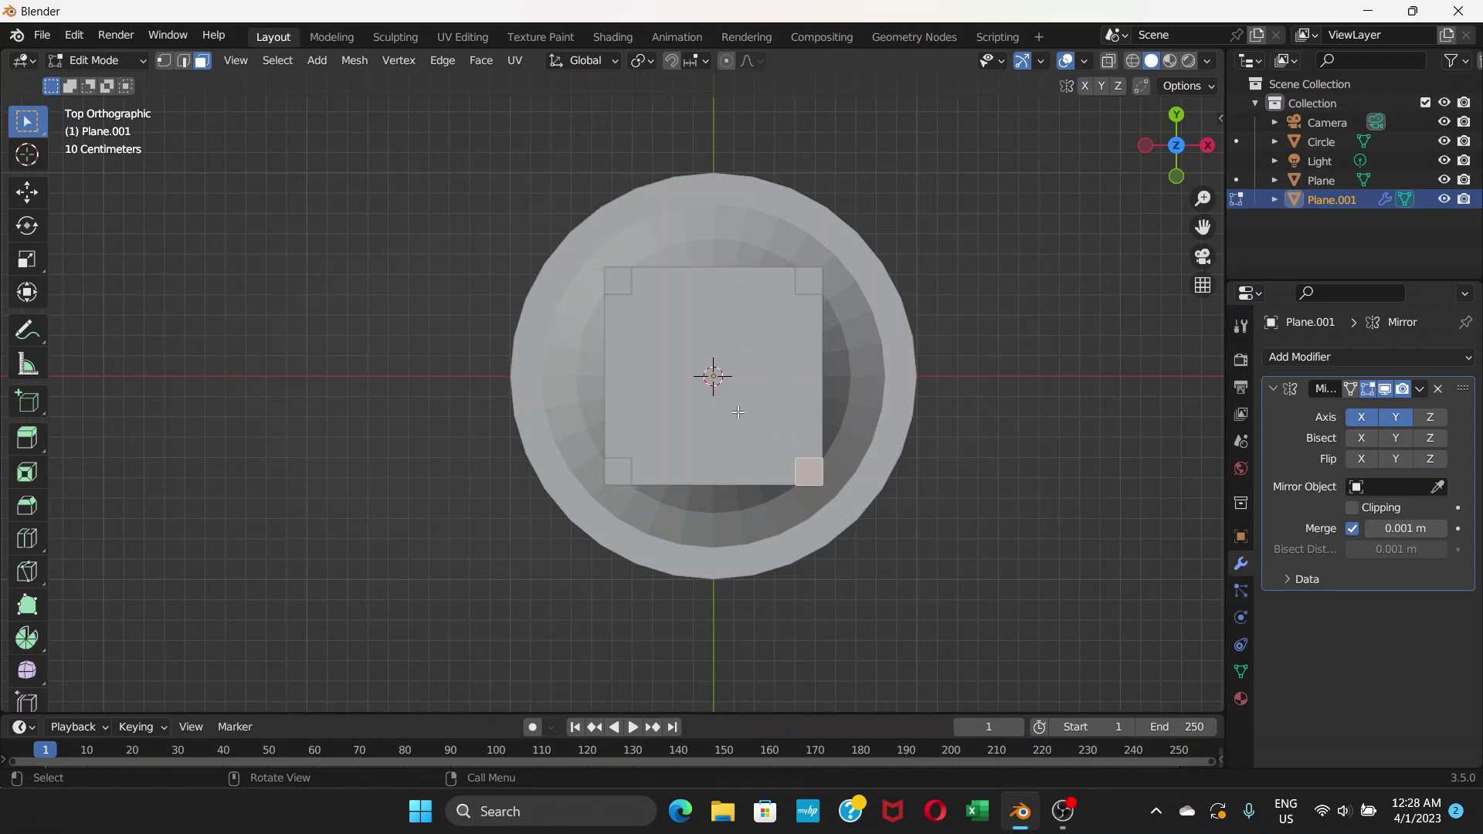
middle_drag(732, 410, 722, 296)
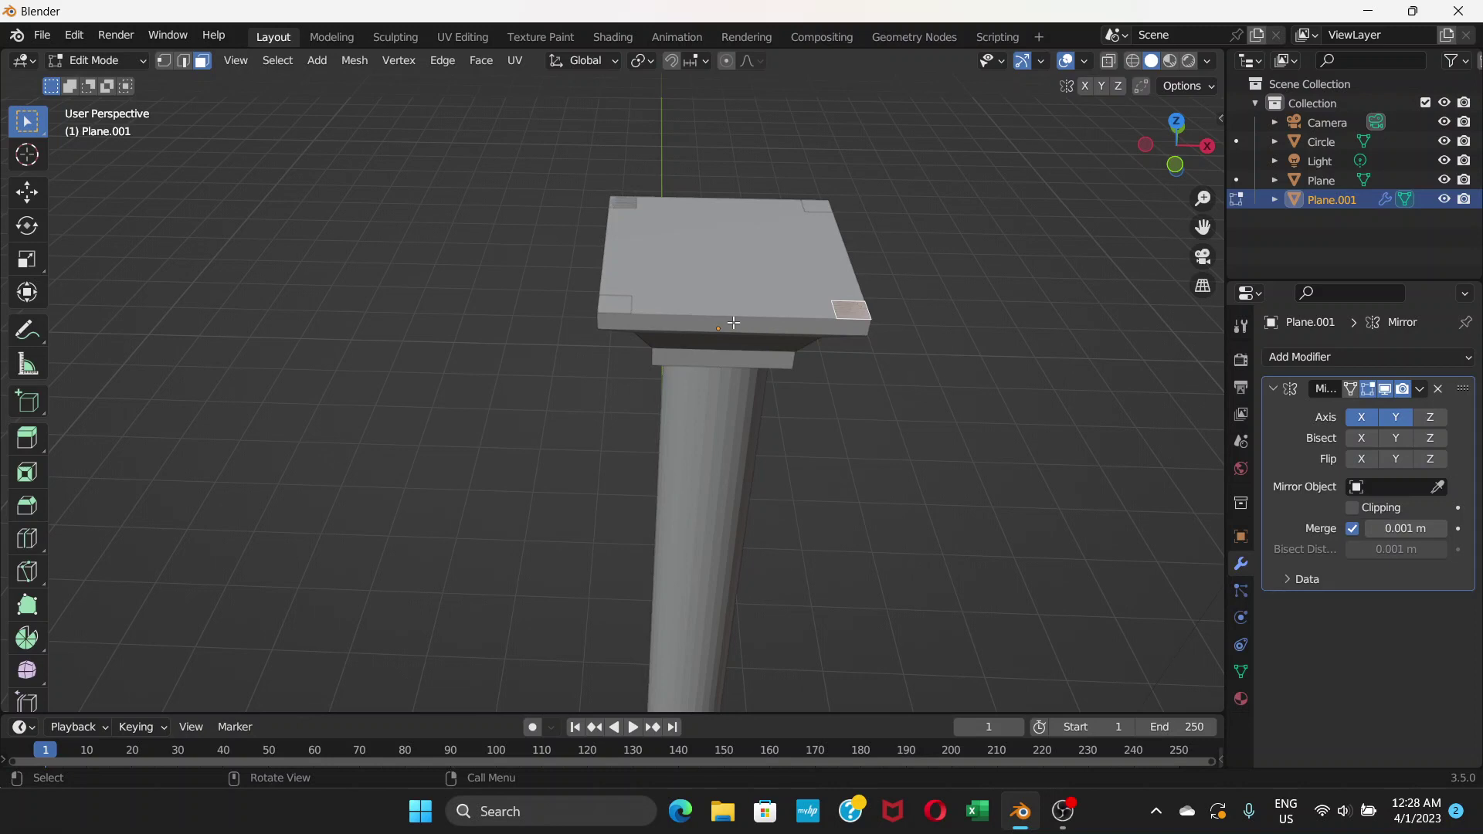
key(e)
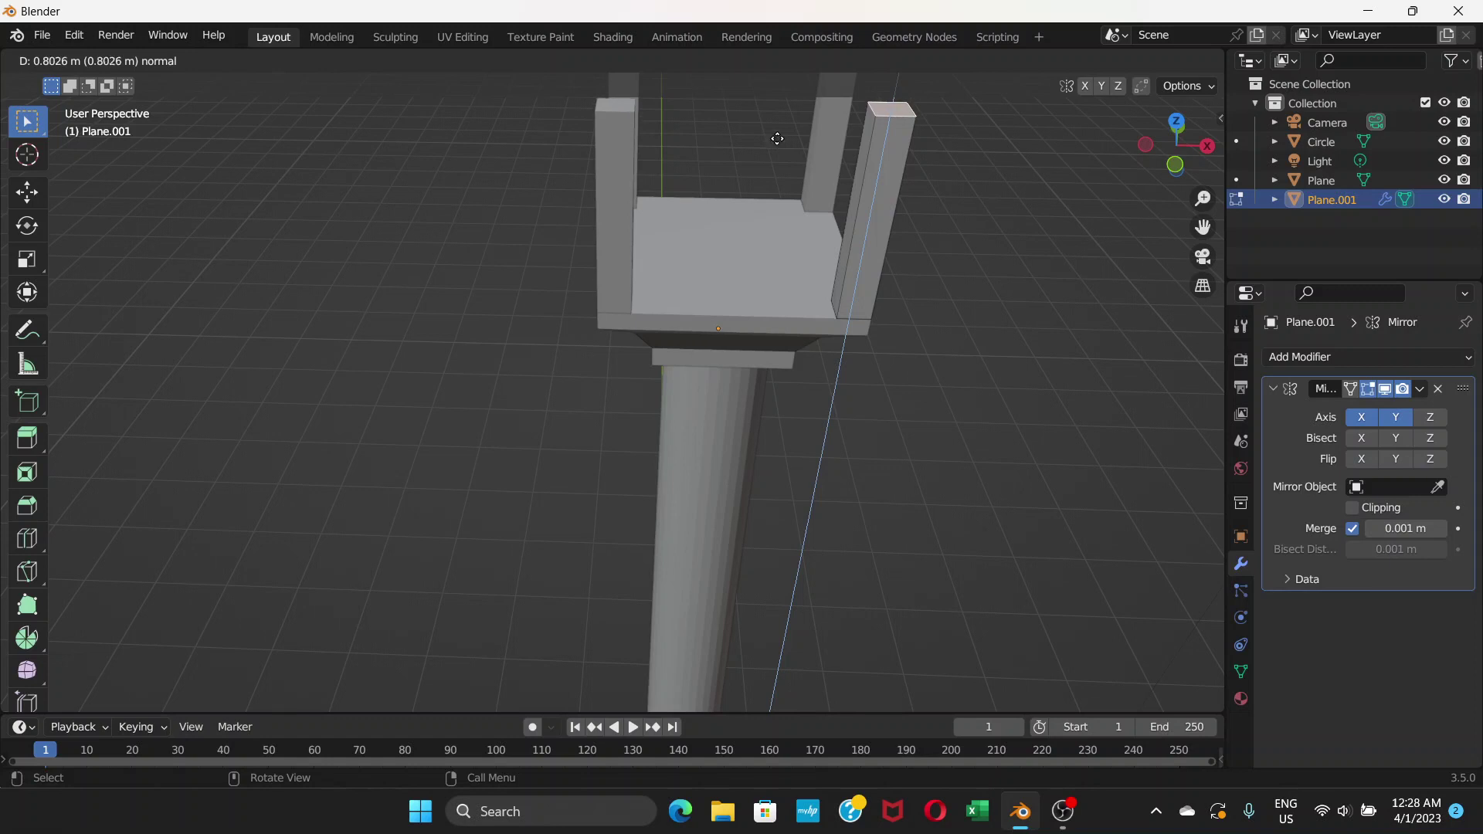
click(777, 139)
scroll(791, 239, down, 4)
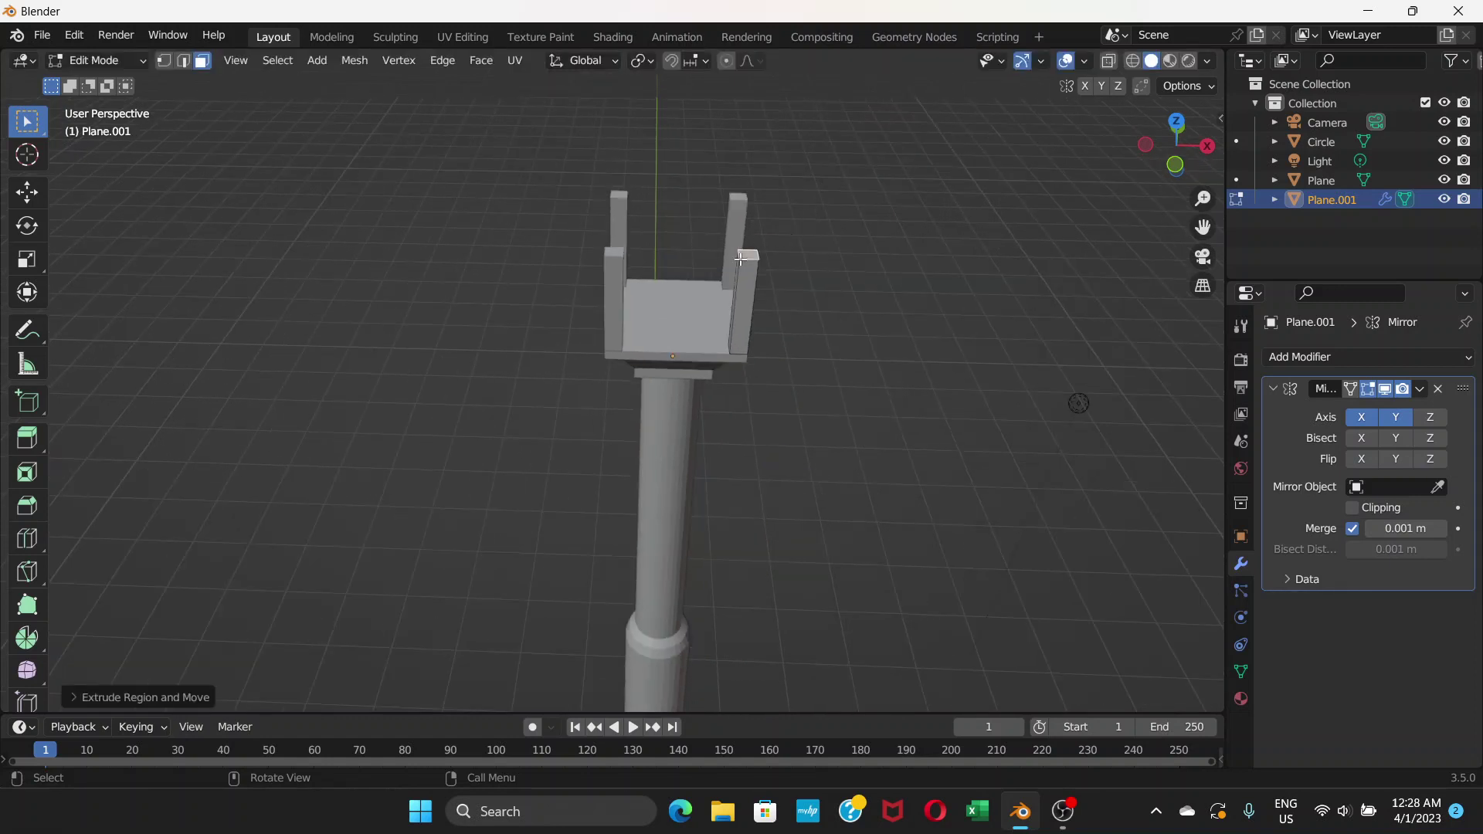
Step: Move the corner post's top face outward by about 0.06 m in X and -0.15 m in Y so the posts splay
middle_drag(739, 260, 763, 477)
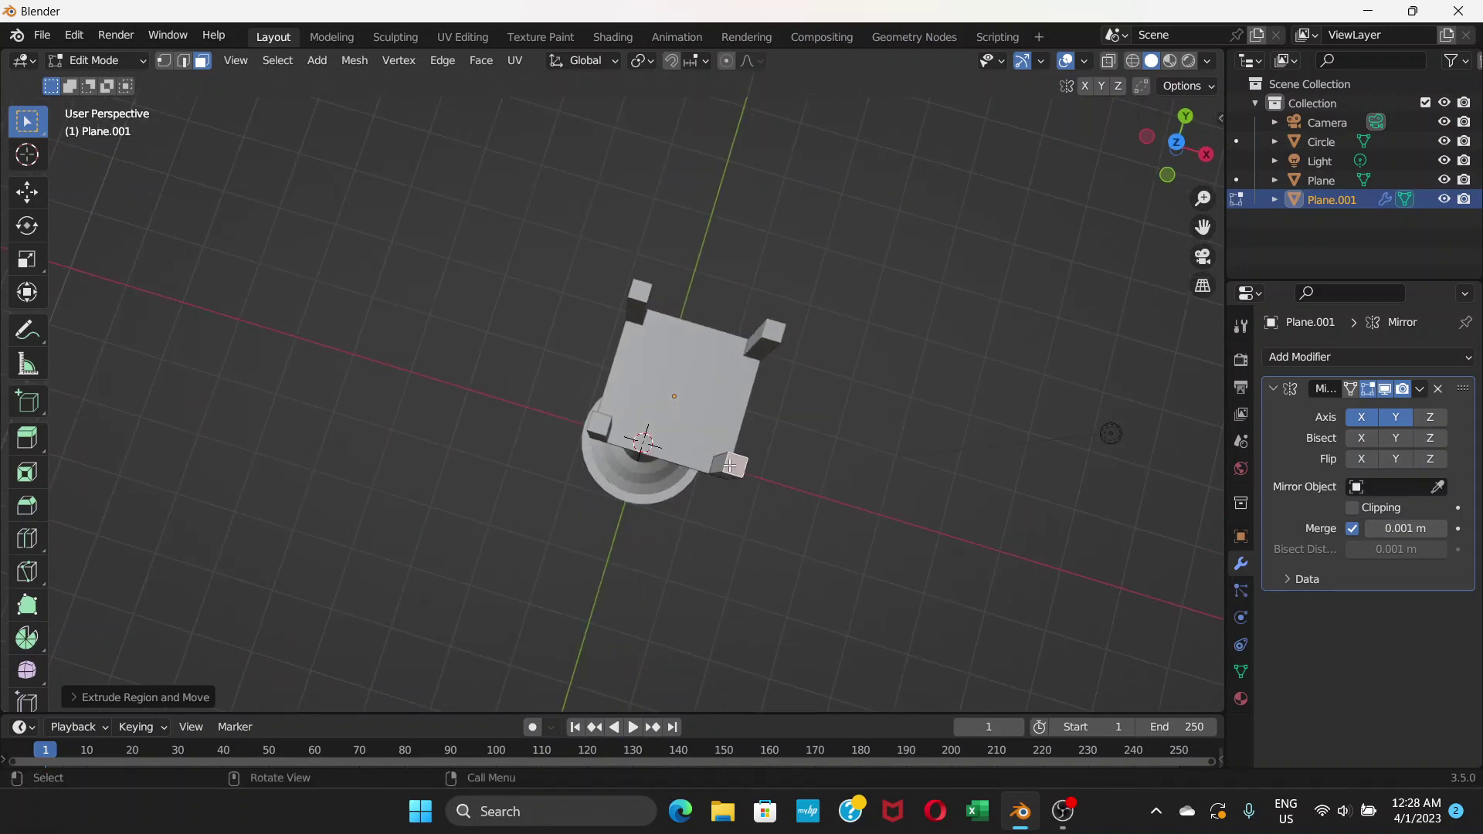
key(g)
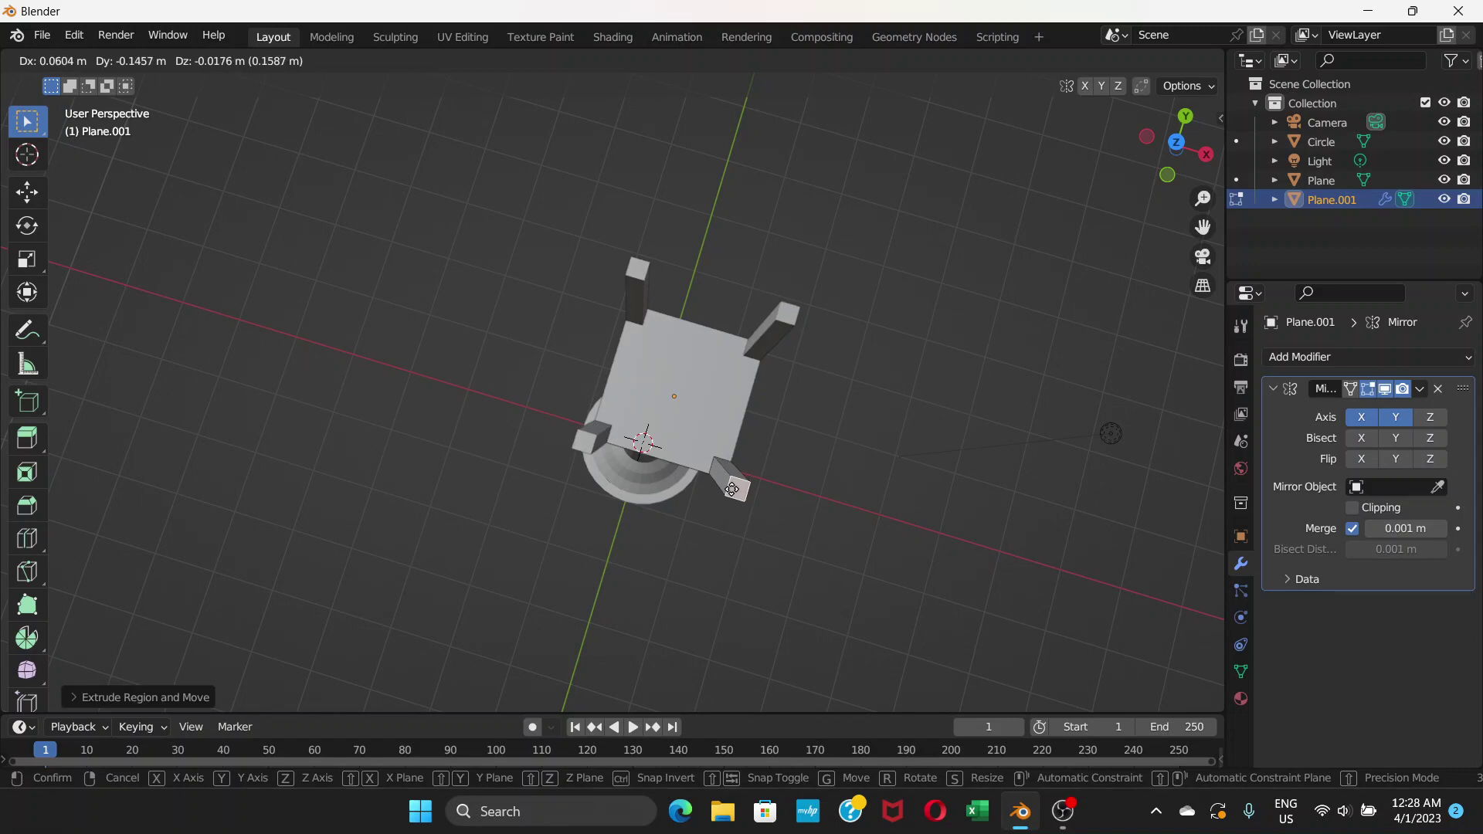
click(732, 491)
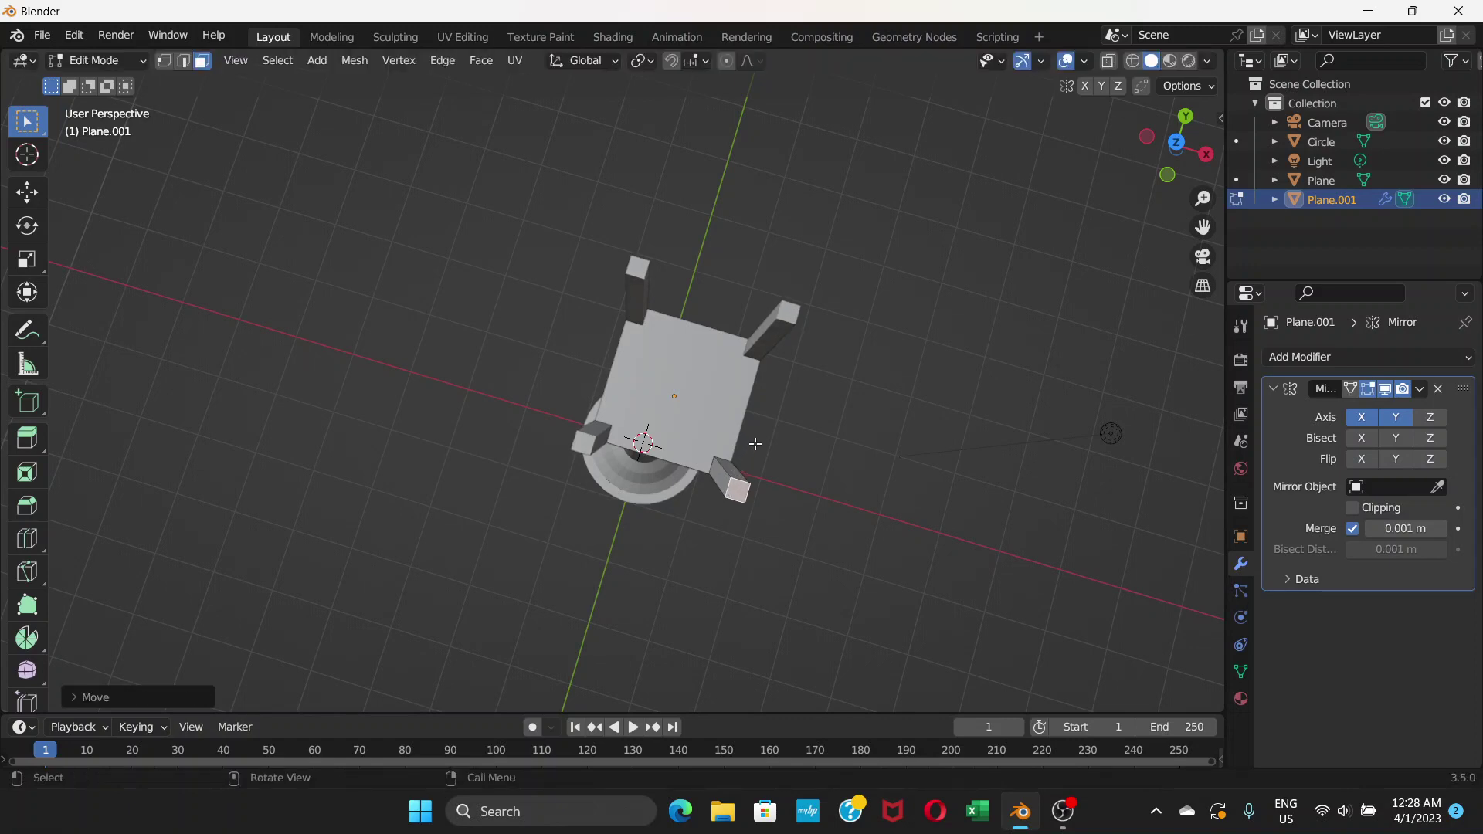
middle_drag(755, 445, 785, 371)
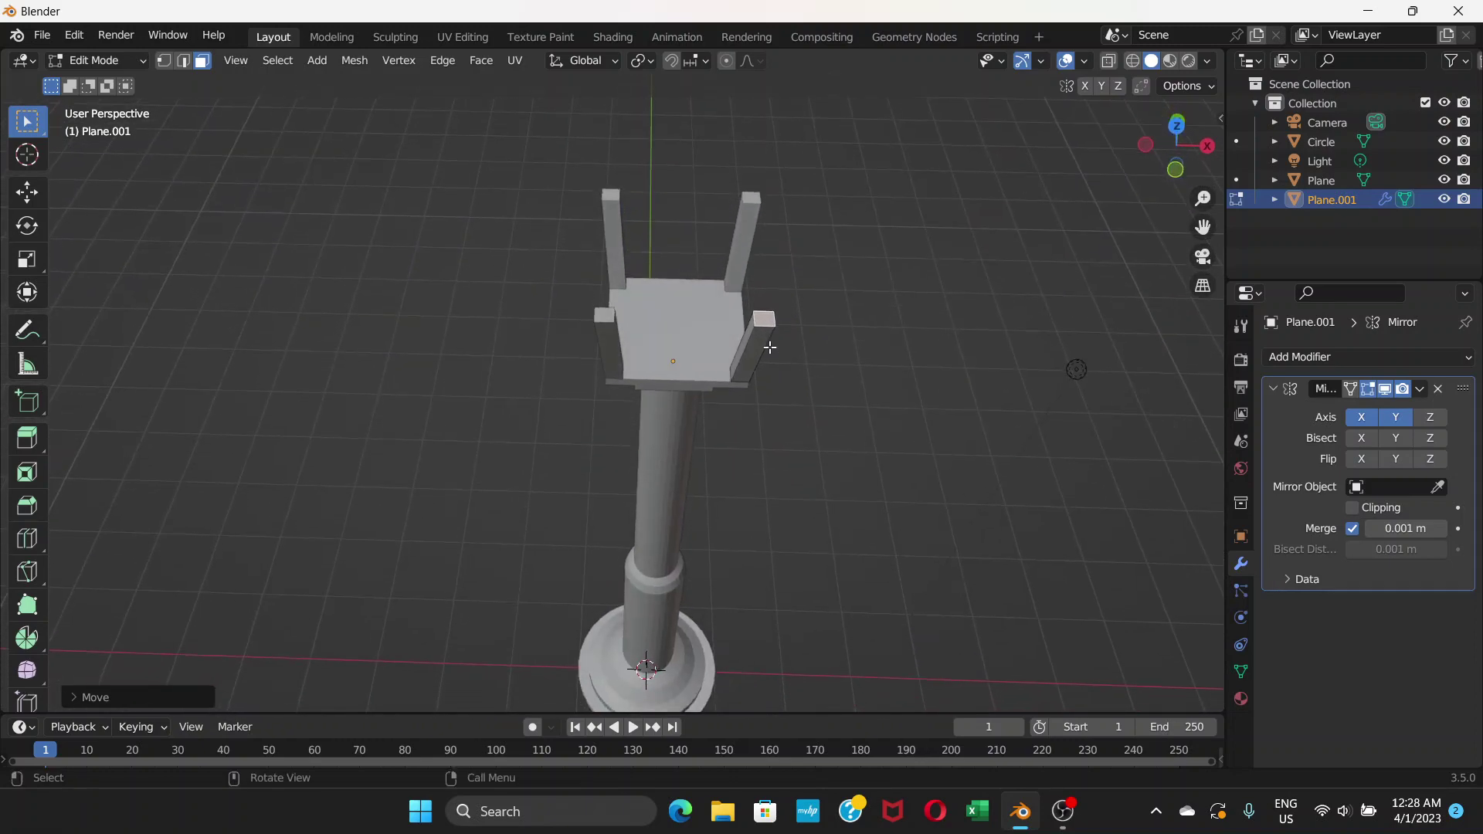
Step: Move the corner post's top face by about 0.02 m in X, 0.05 m in Y and 0.12 m in Z
key(g)
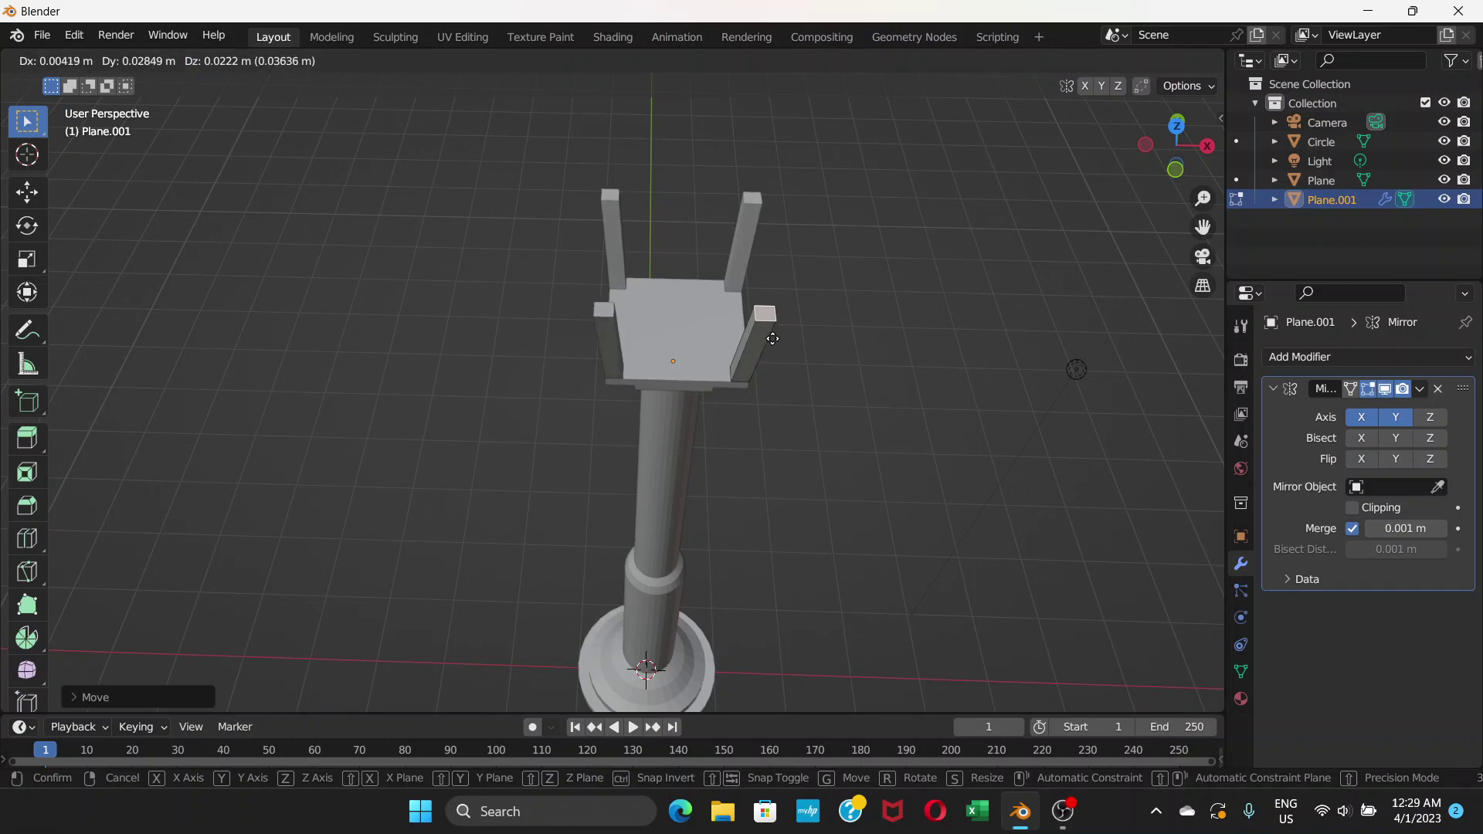
click(768, 345)
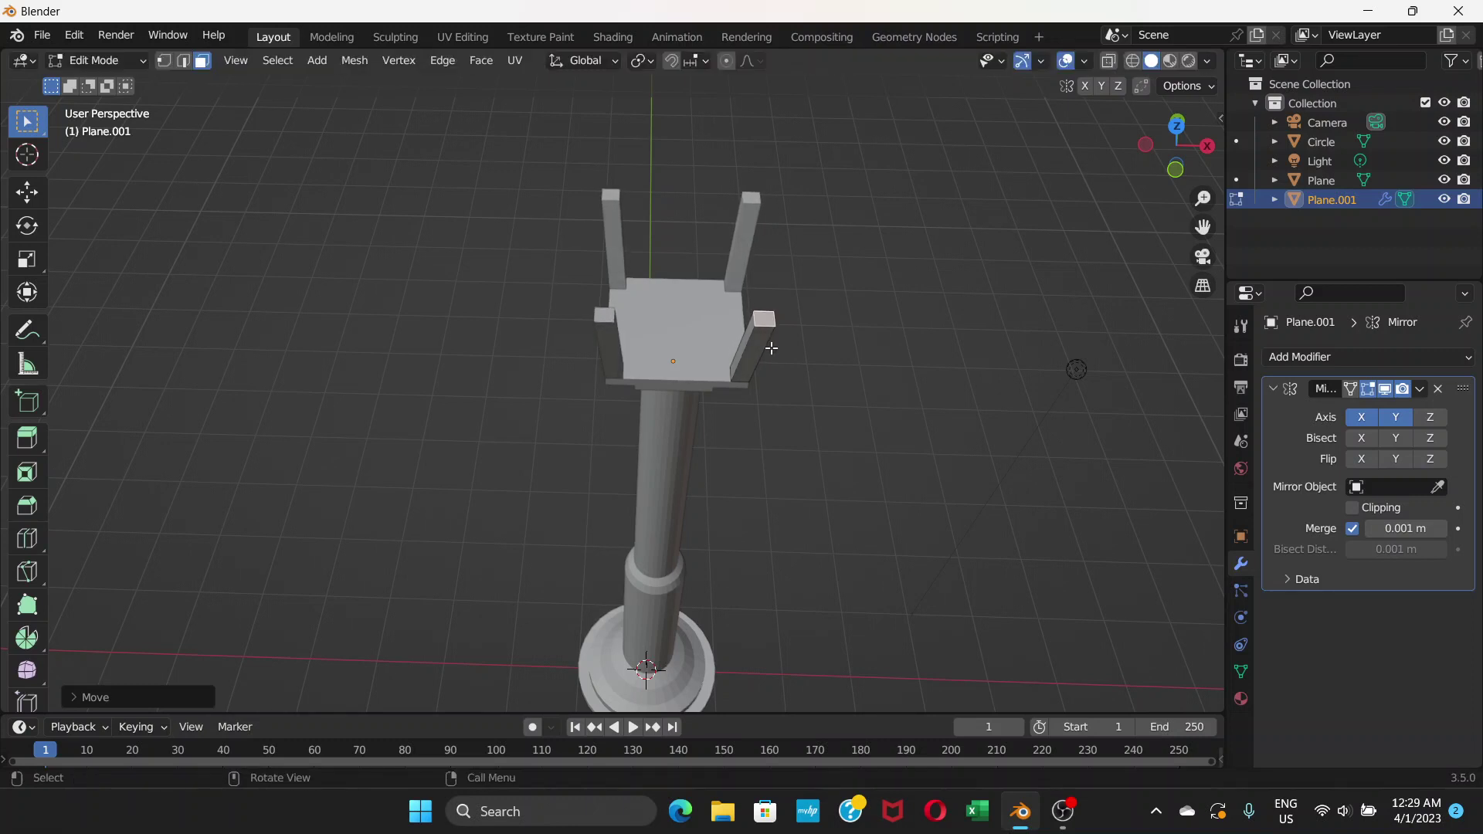
middle_drag(765, 343, 753, 263)
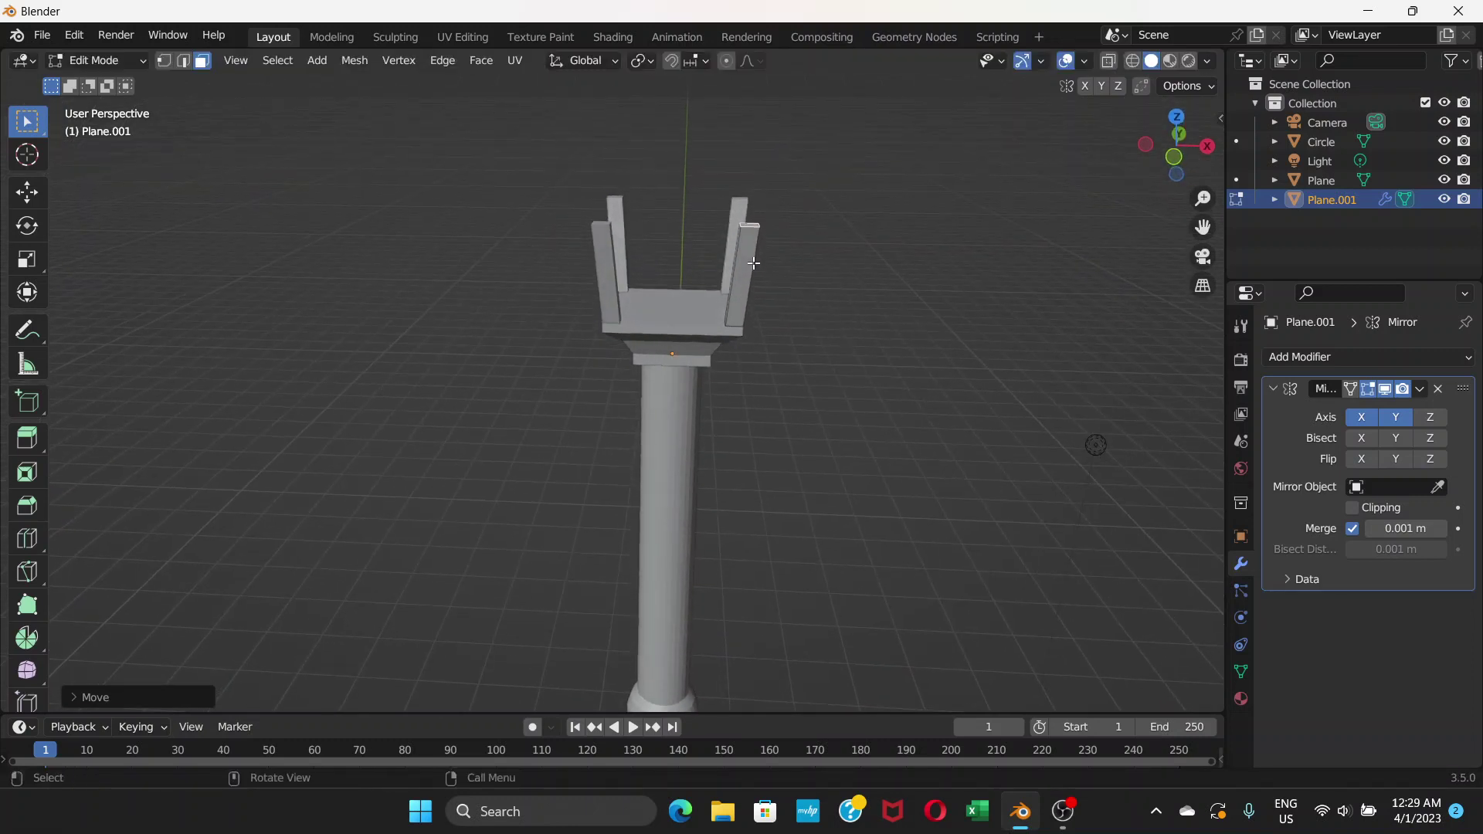
key(g)
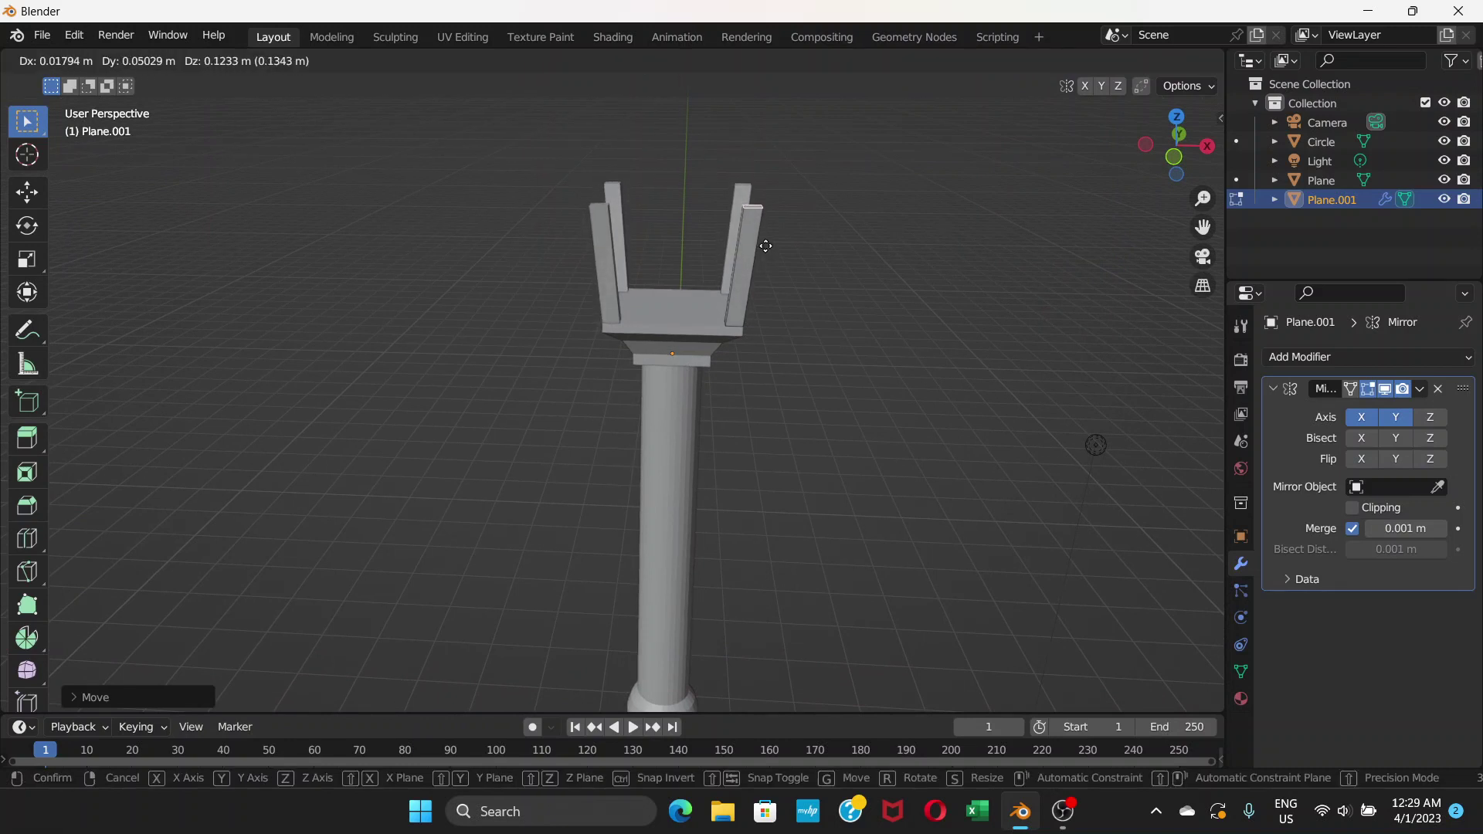
click(765, 246)
middle_drag(762, 271, 682, 389)
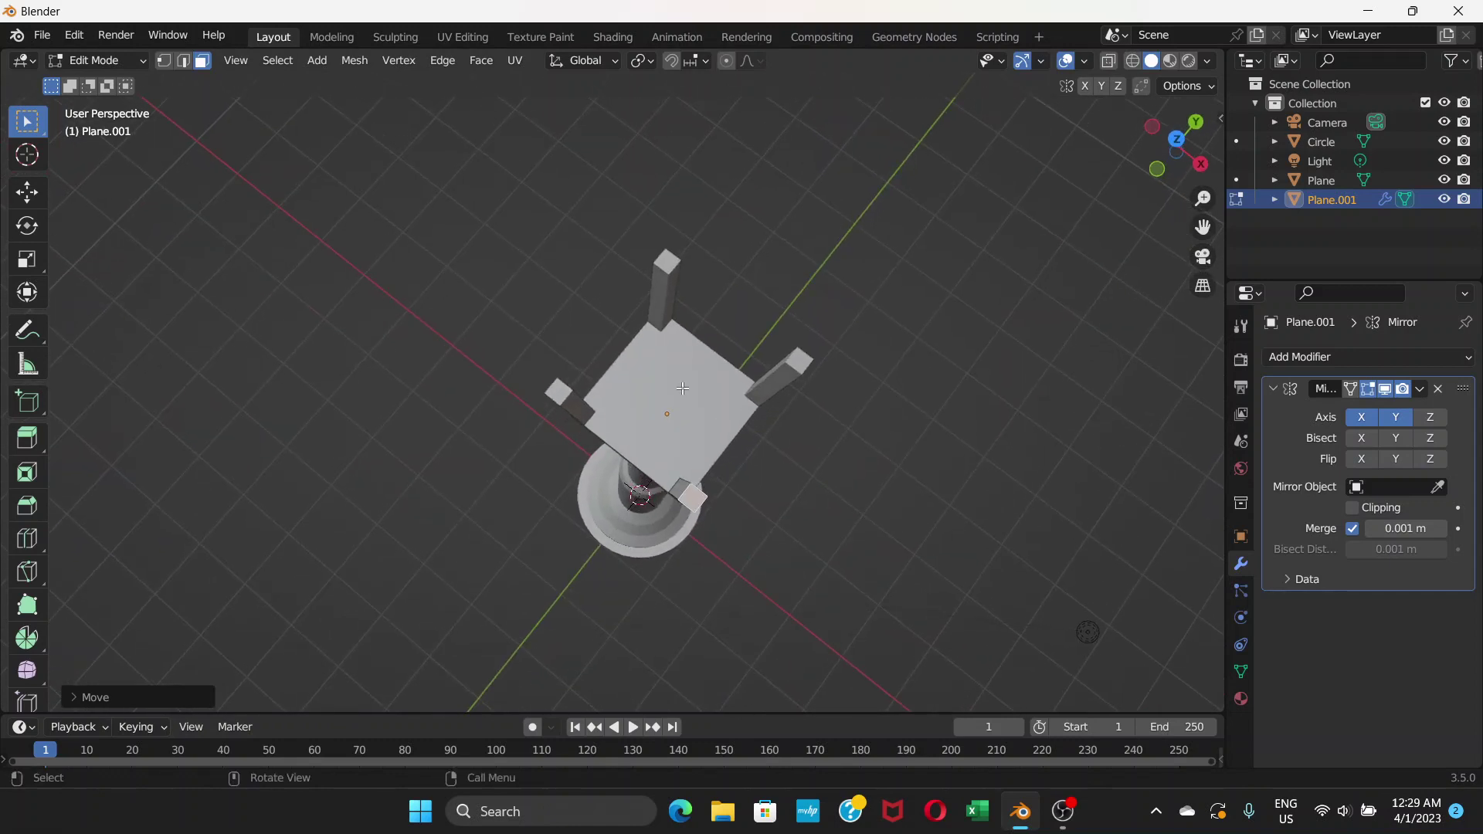
key(KP_7)
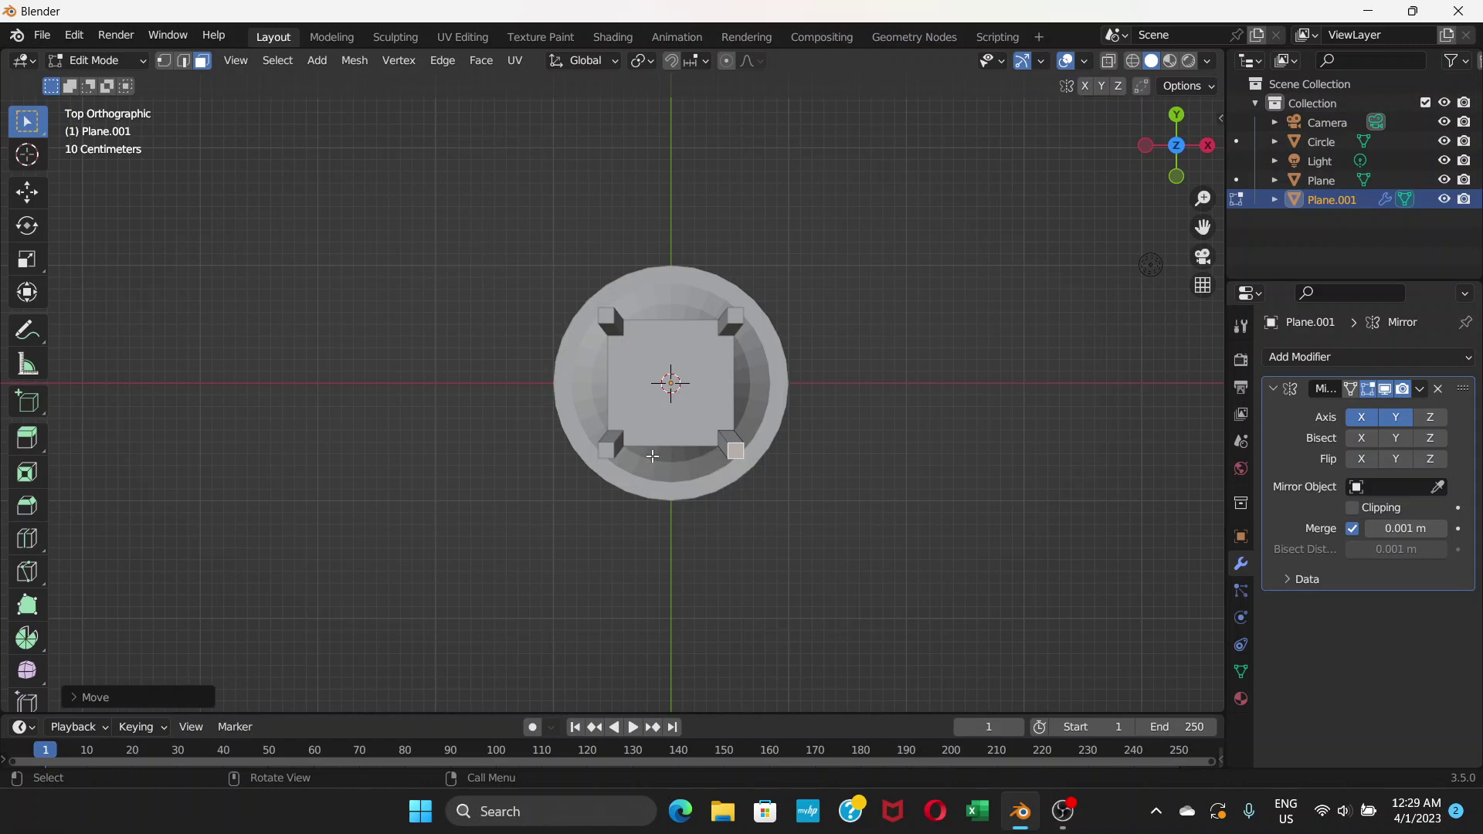
middle_drag(654, 457, 652, 265)
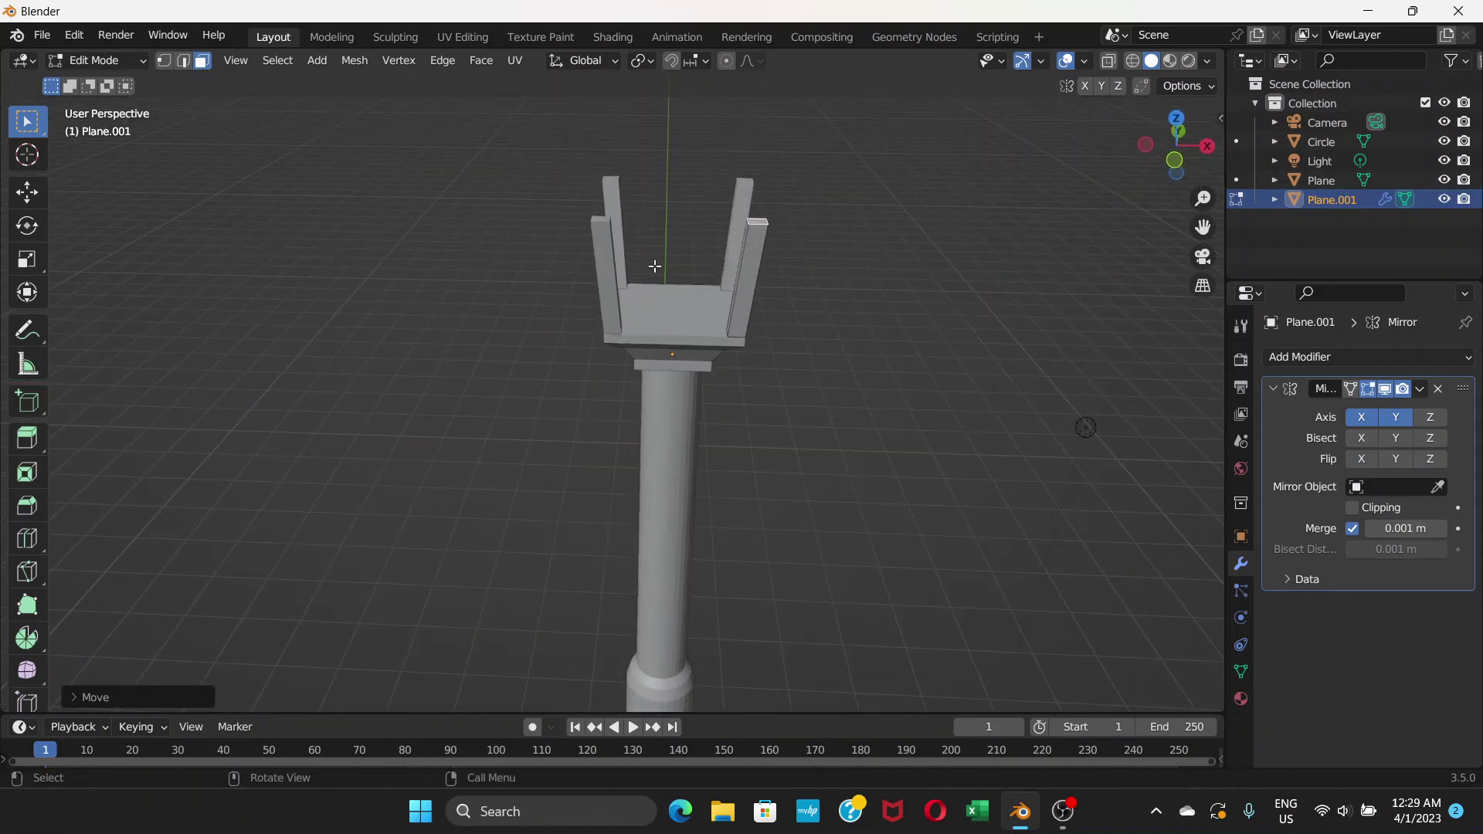
Step: Finish editing the corner posts and open the square cap in Edit Mode with face selection
click(136, 59)
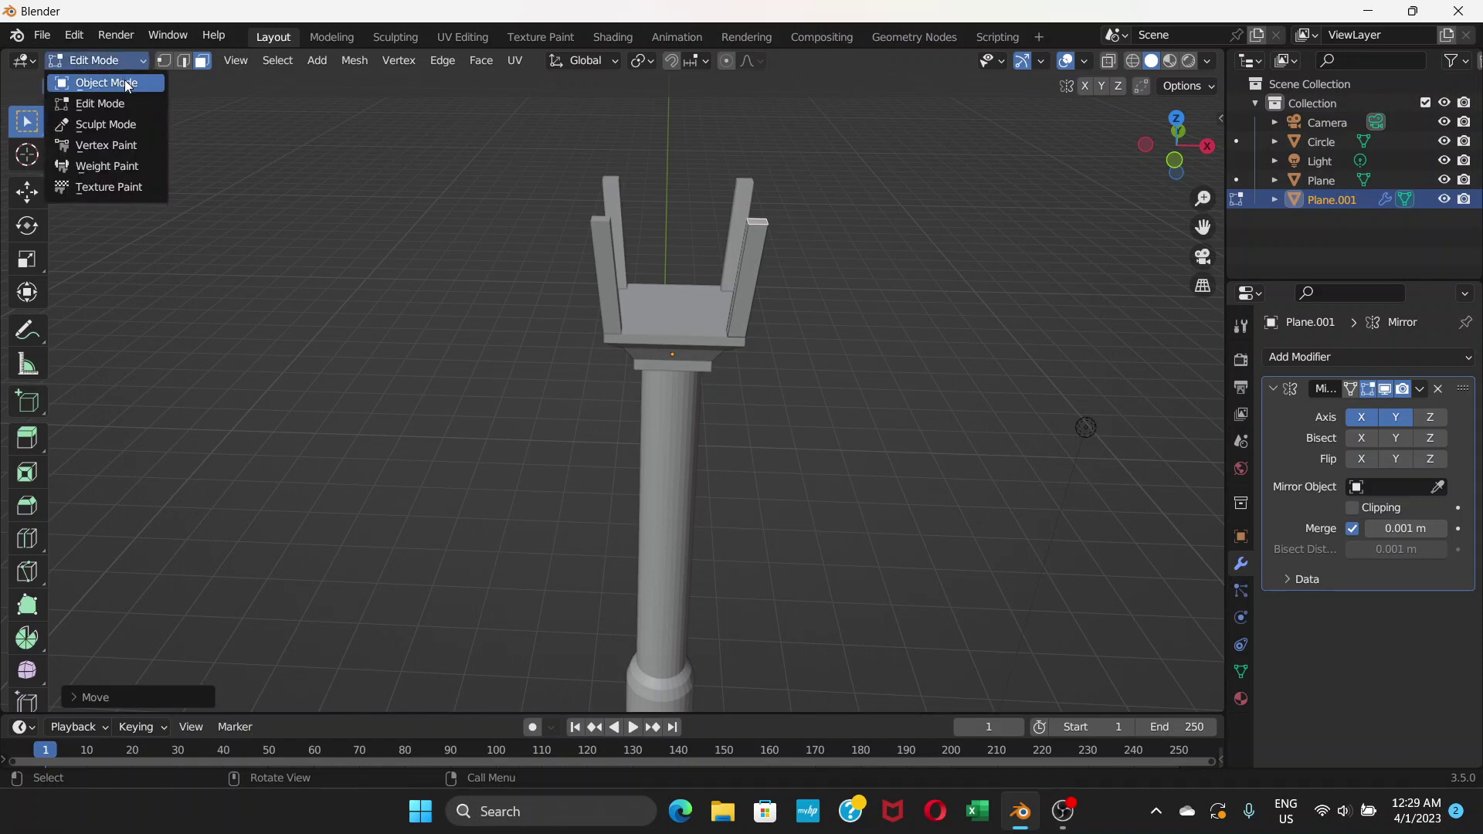
click(129, 85)
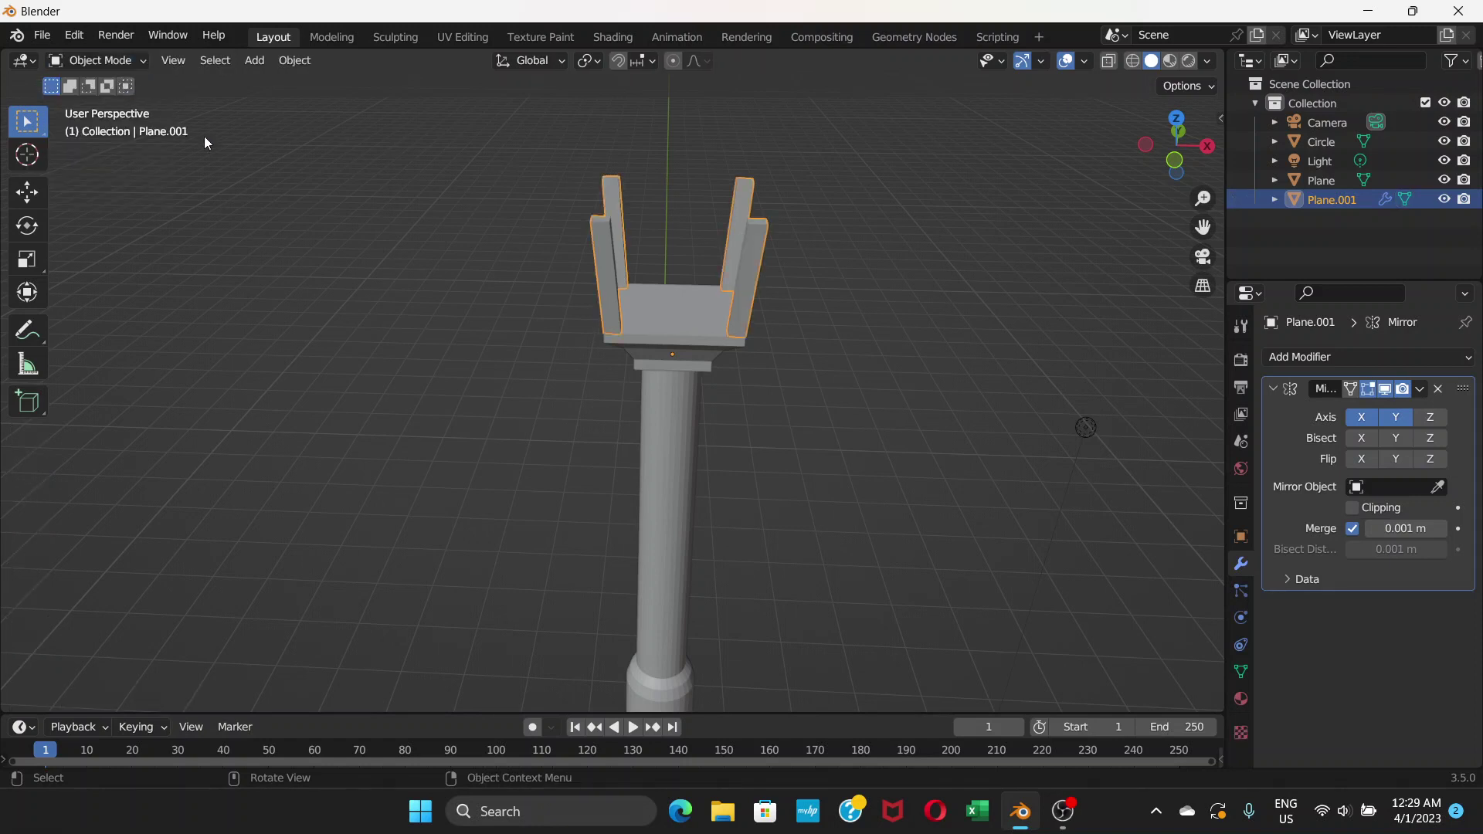
click(666, 317)
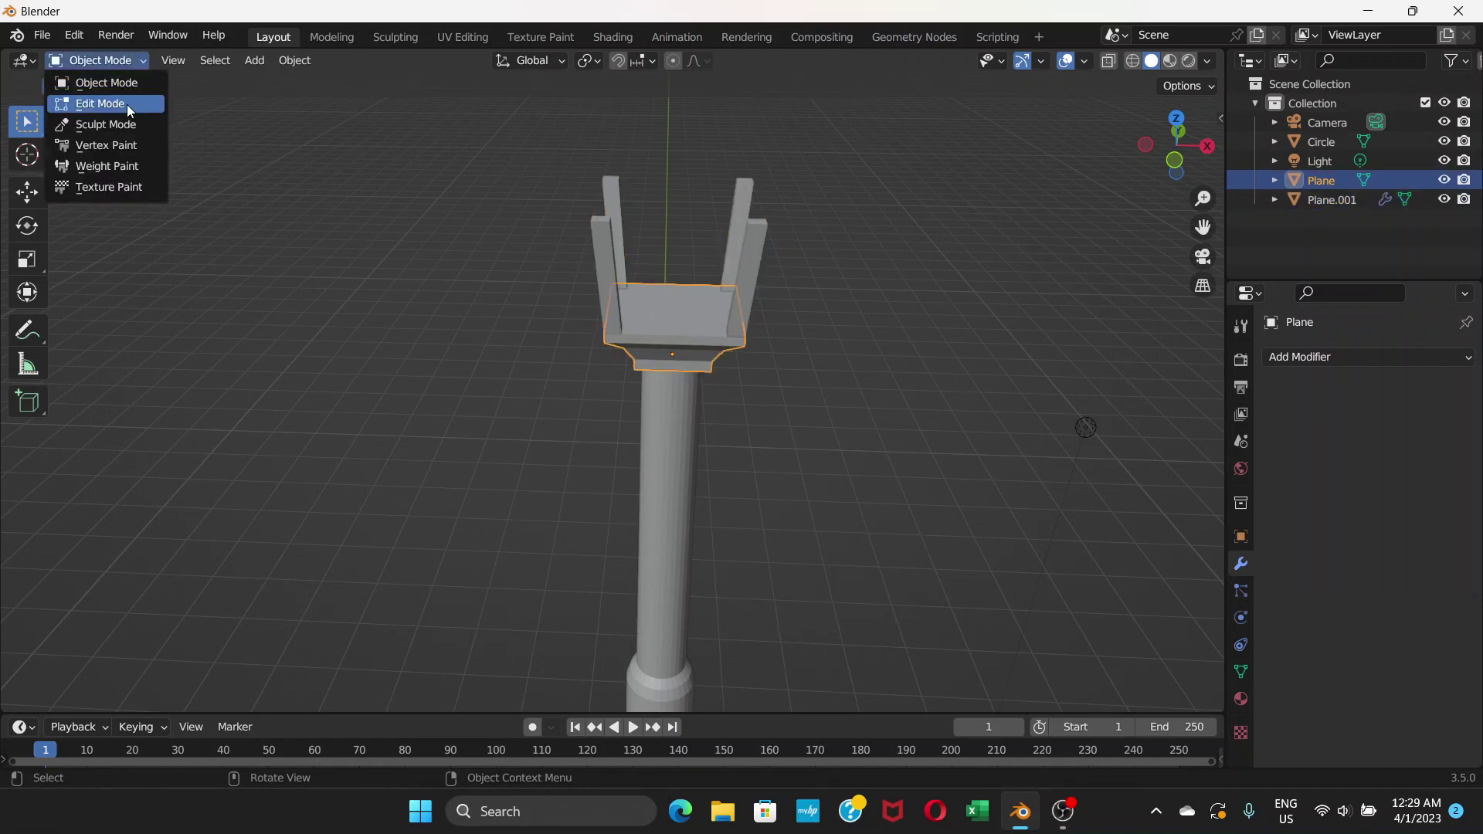
click(127, 104)
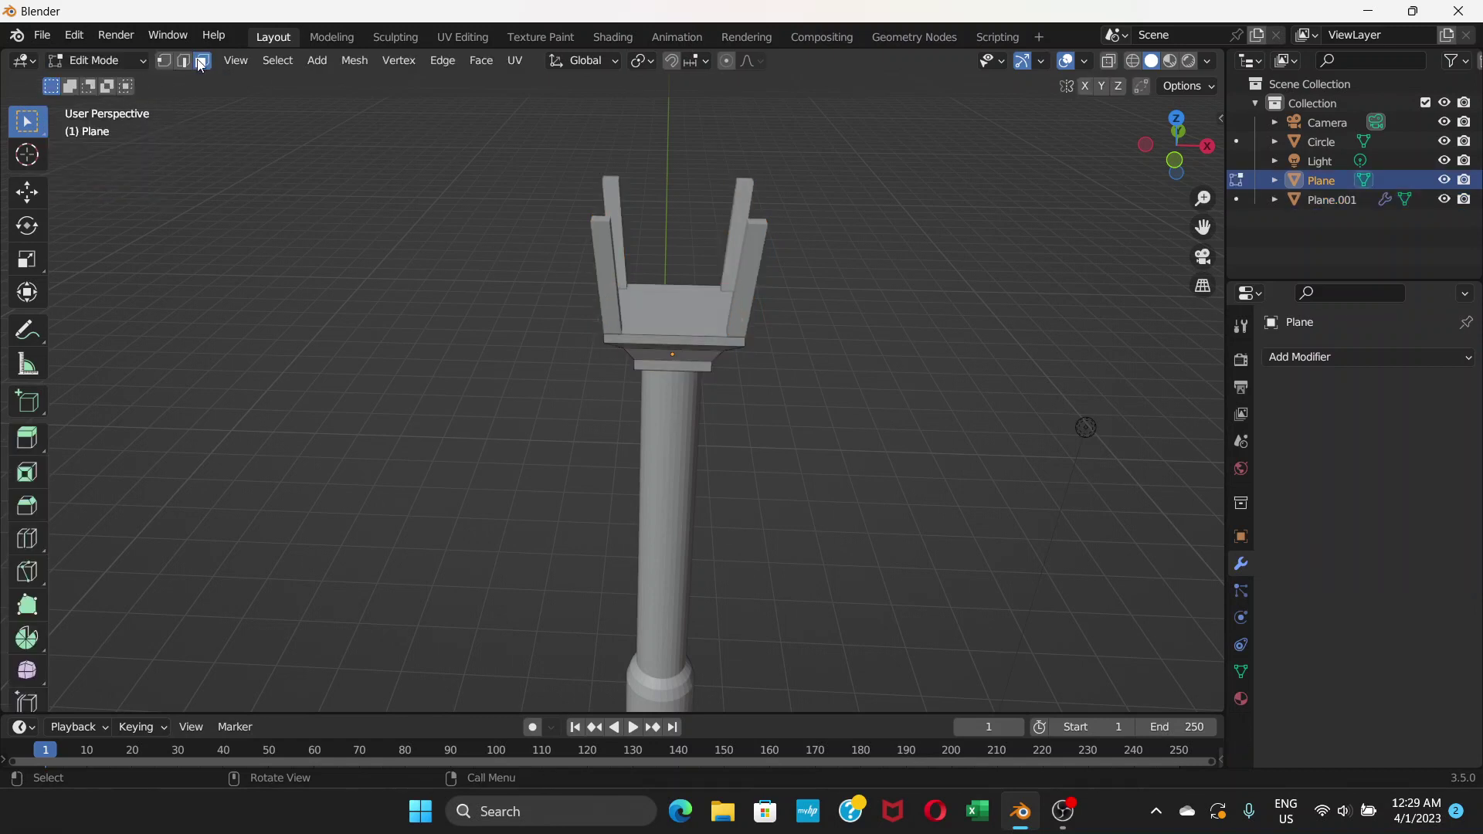
click(200, 67)
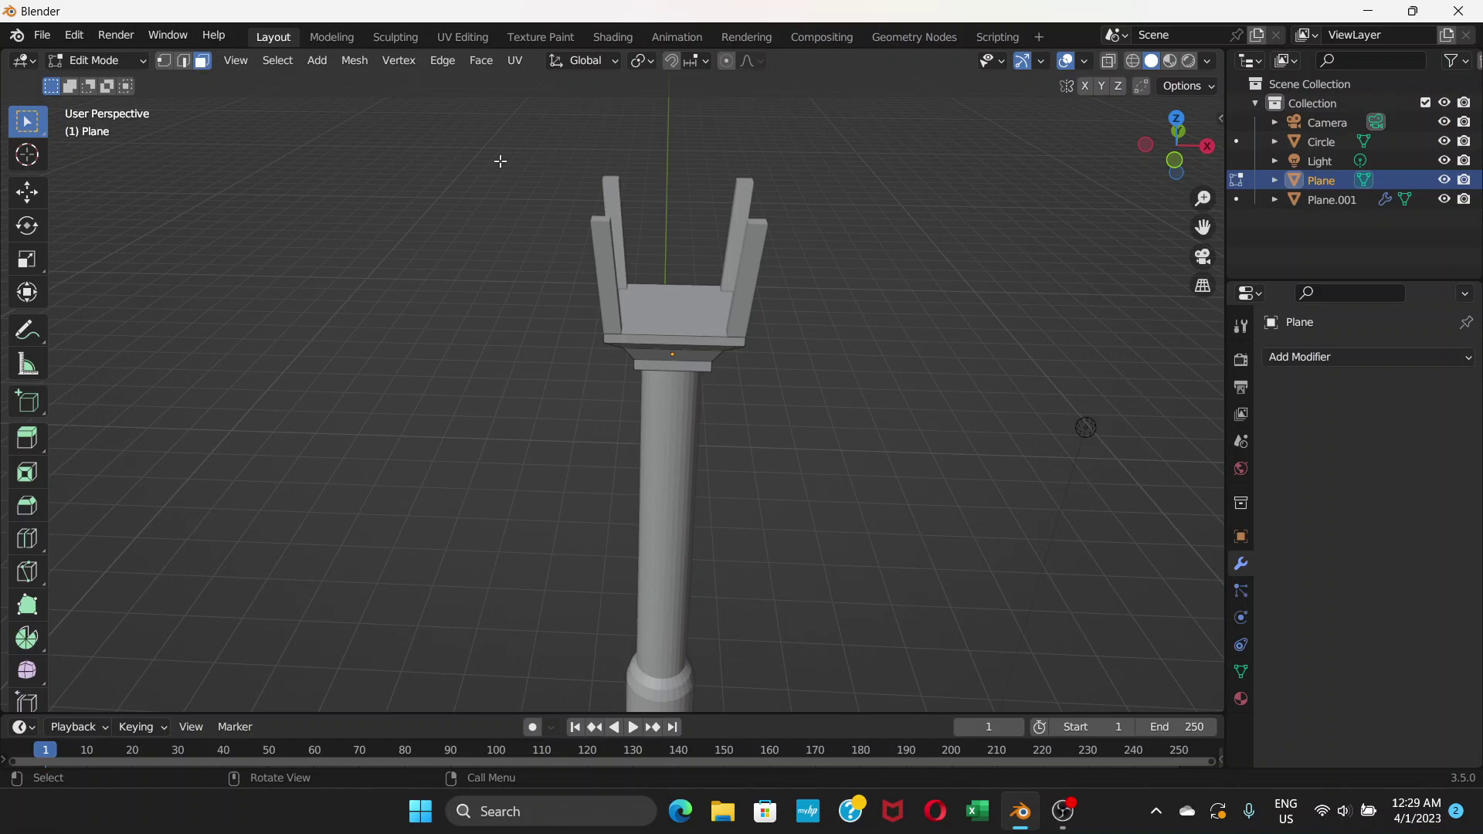
Step: Duplicate the square cap's top face in place and separate the copy into its own object
click(662, 314)
scroll(665, 310, up, 1)
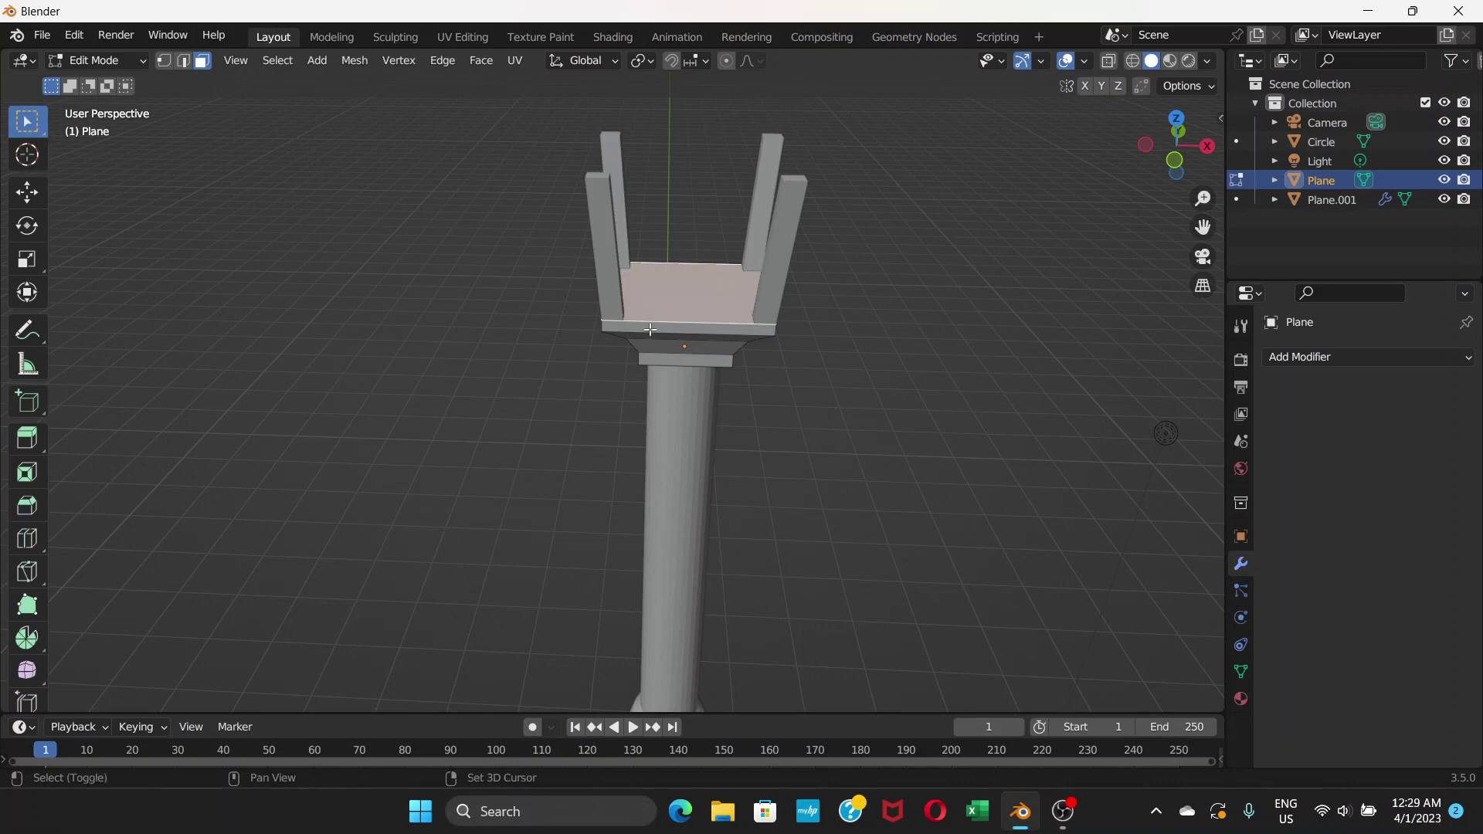
key(g)
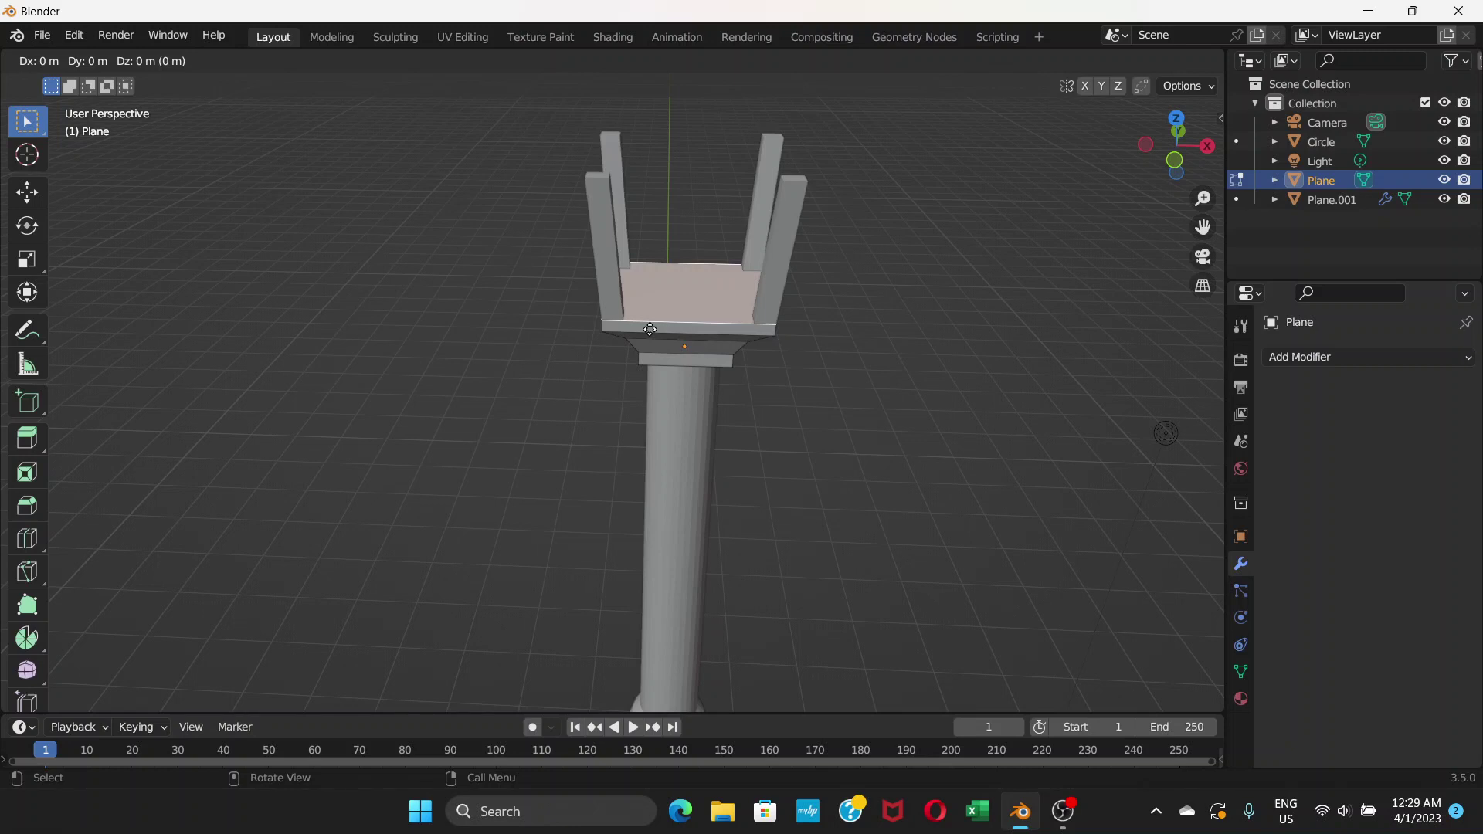
click(650, 330)
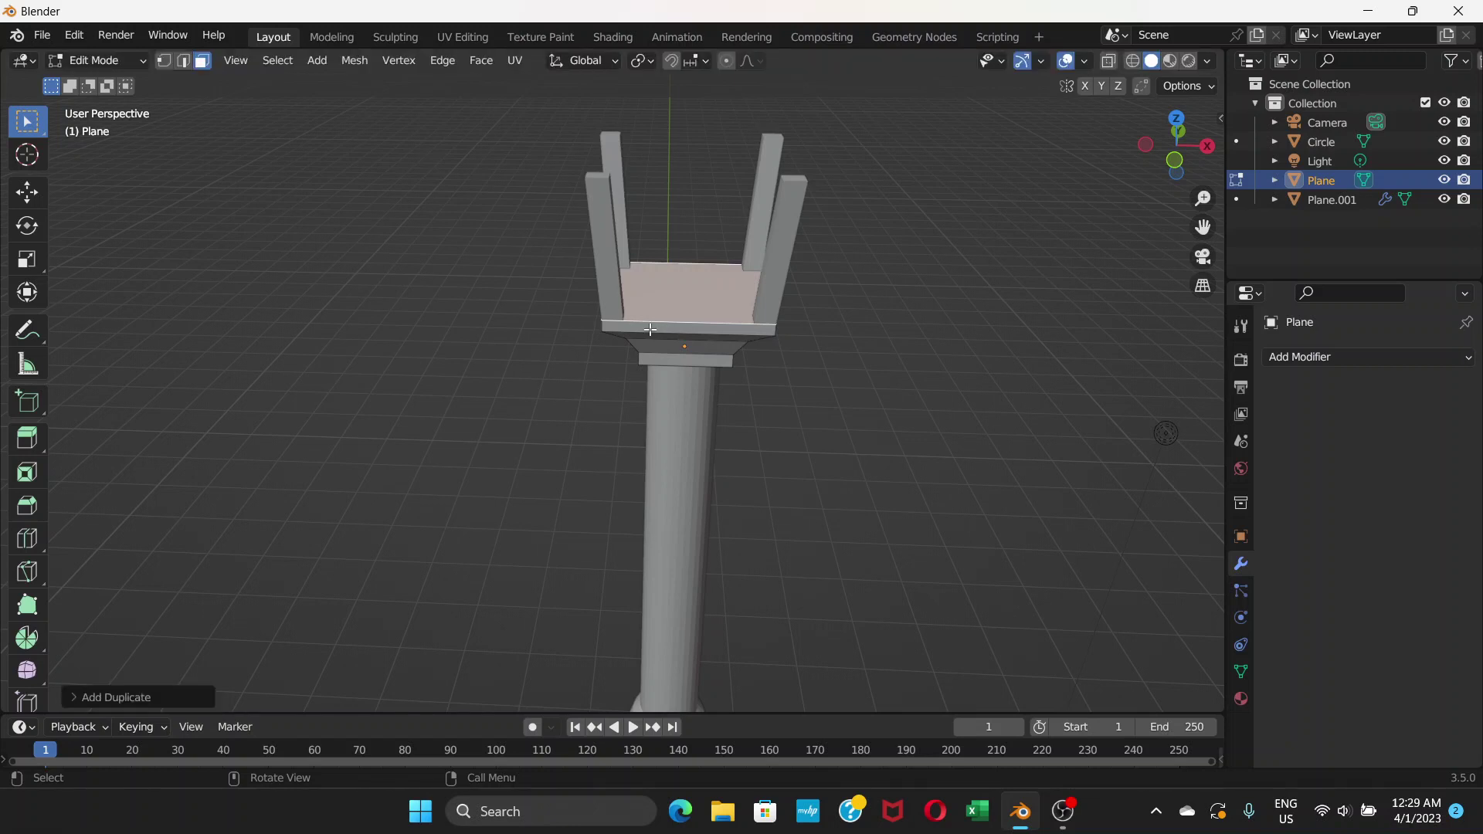
key(p)
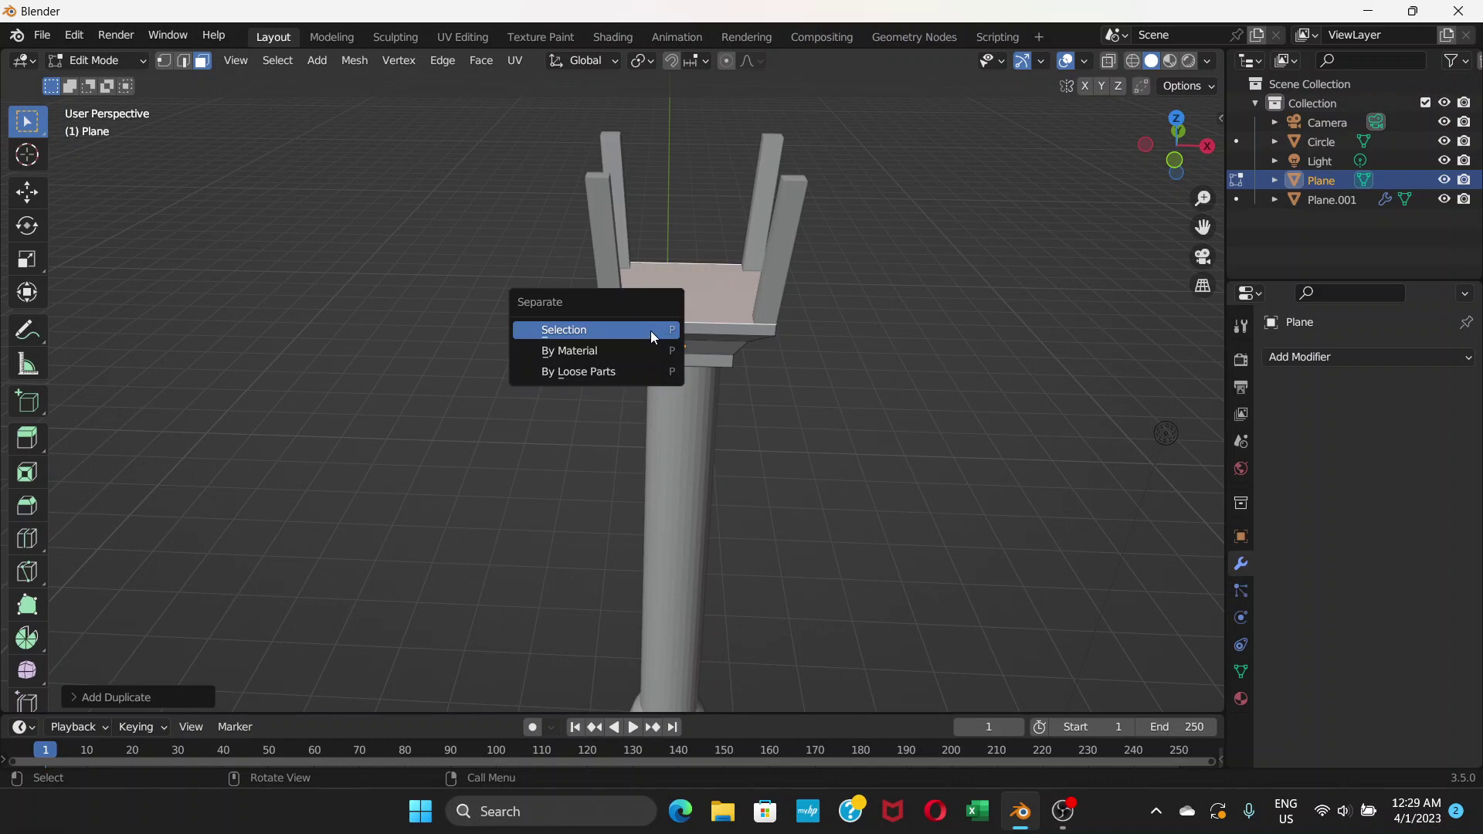
click(573, 329)
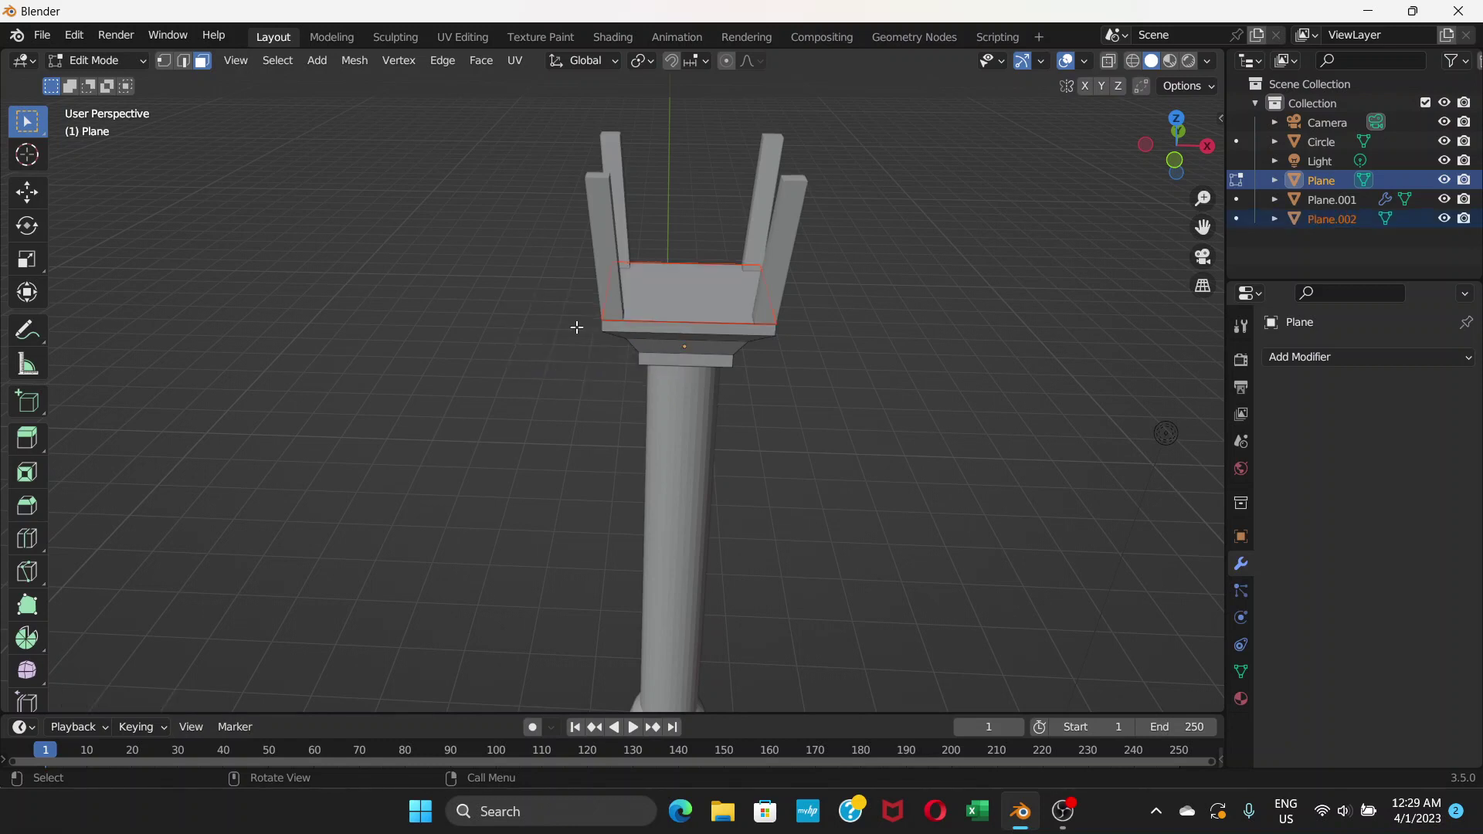
Step: In Object Mode, select the separated square face and raise it along Z to just above the corner posts
click(122, 58)
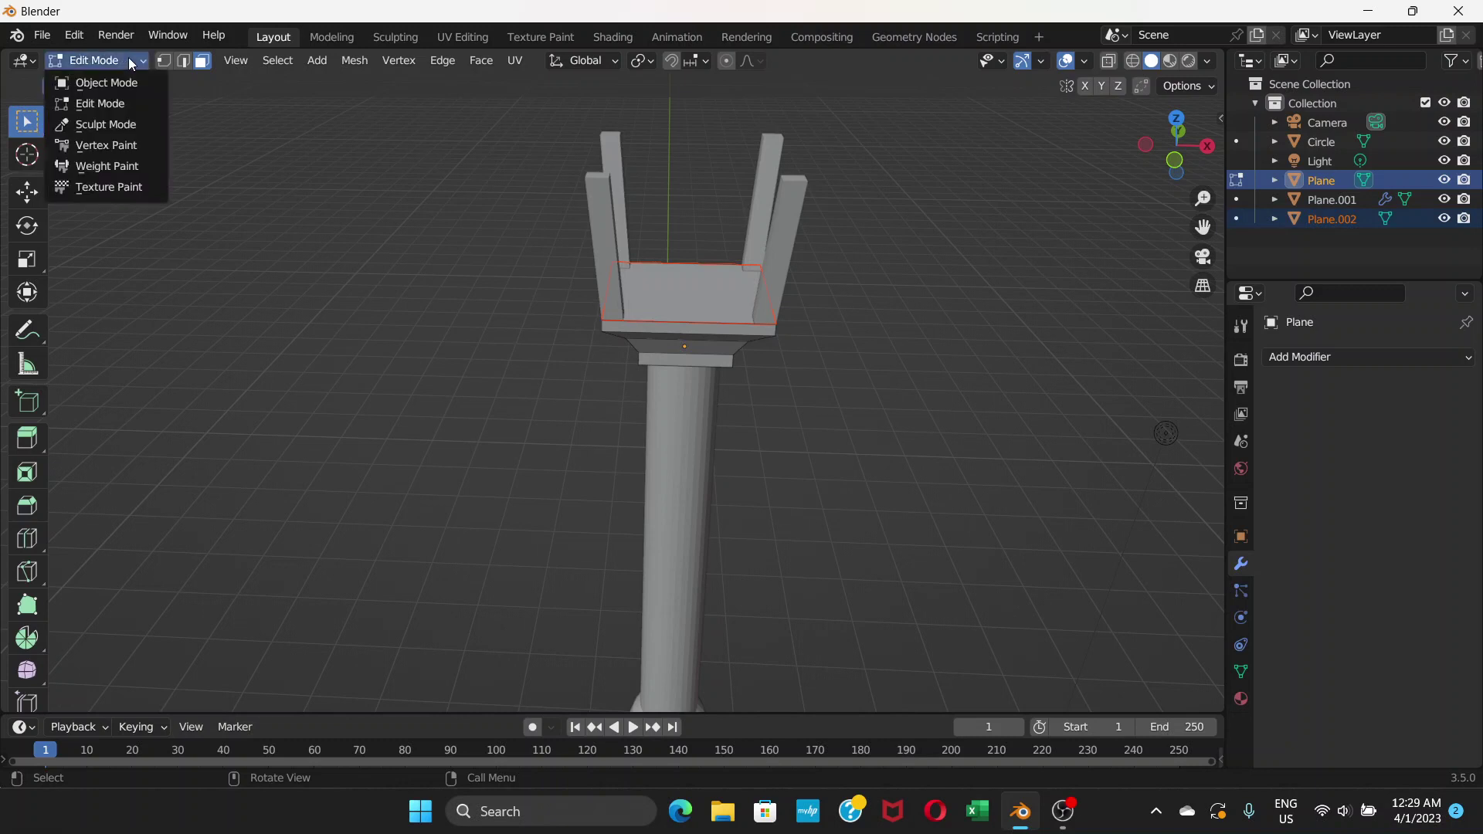
click(117, 78)
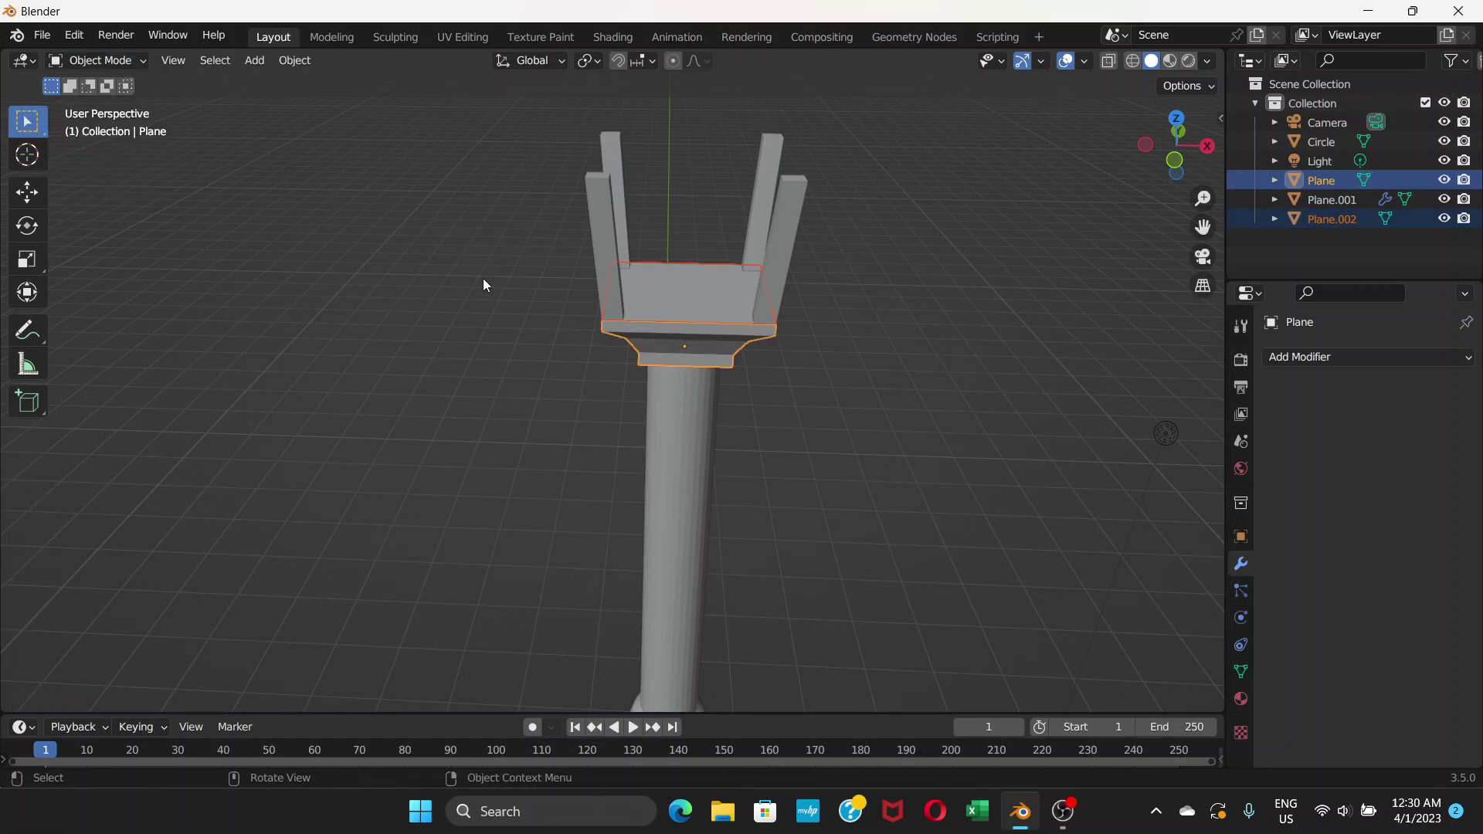
click(684, 297)
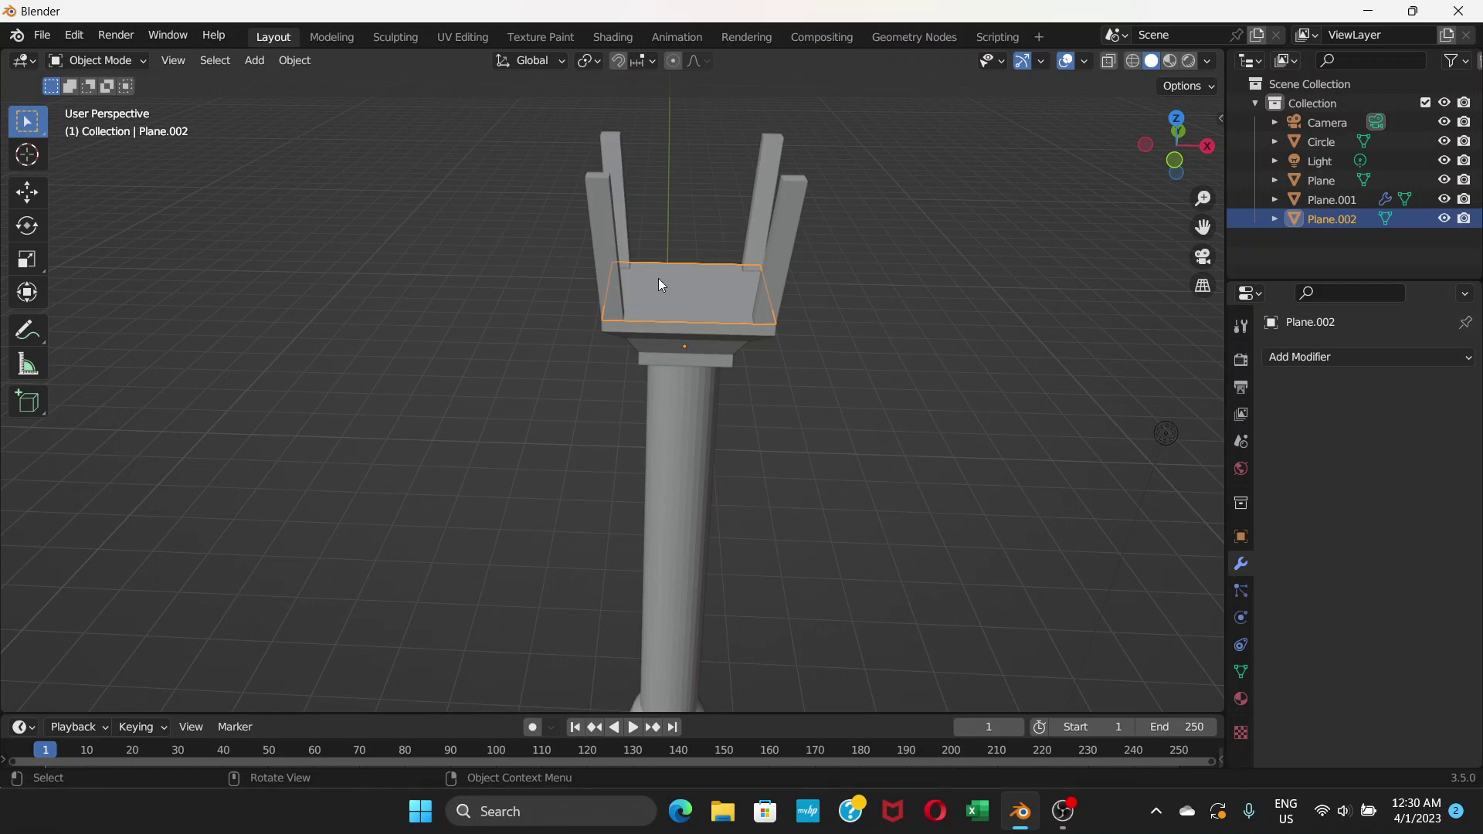
middle_drag(658, 280, 652, 234)
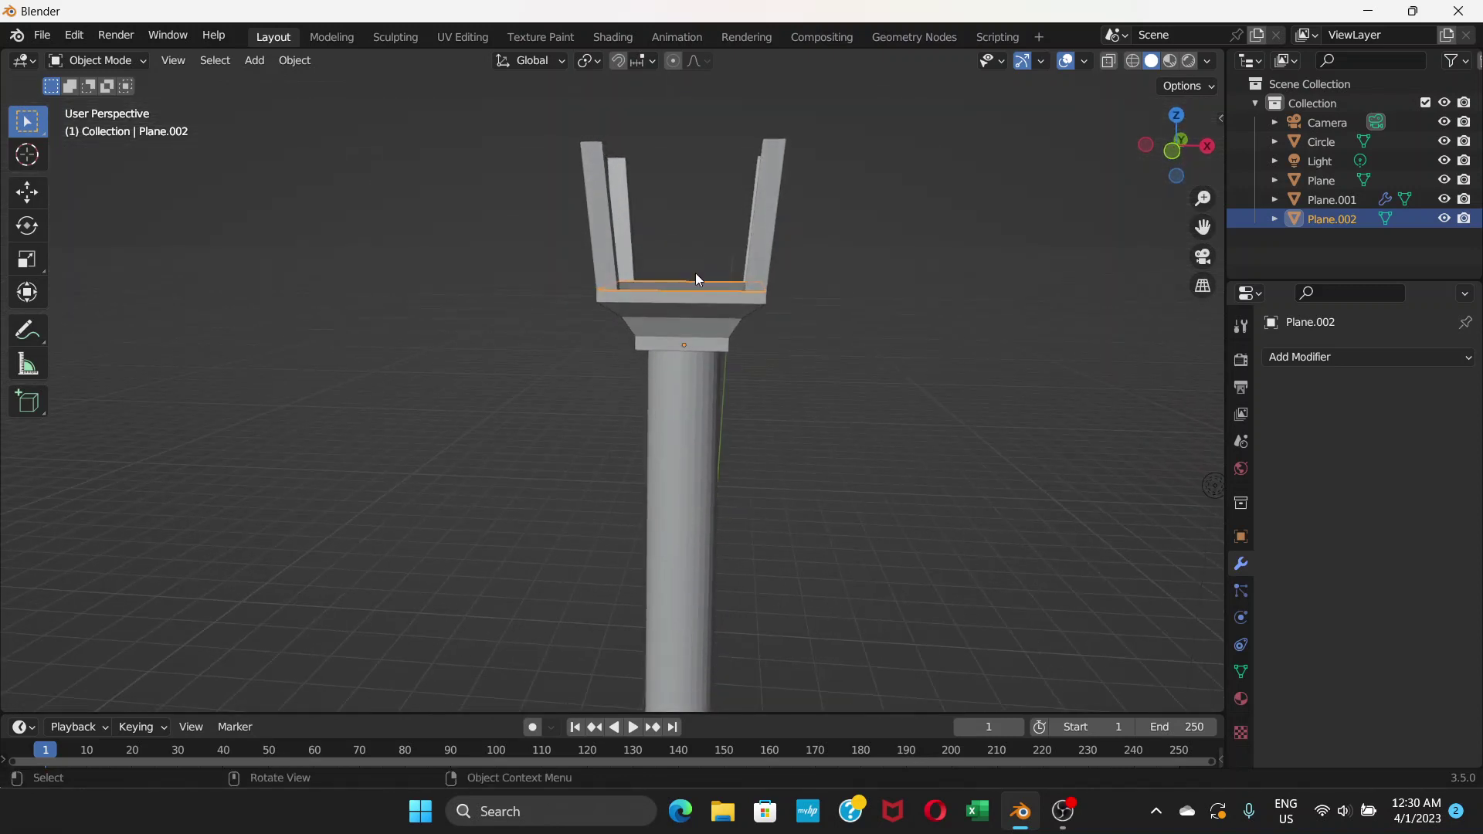
key(g)
key(z)
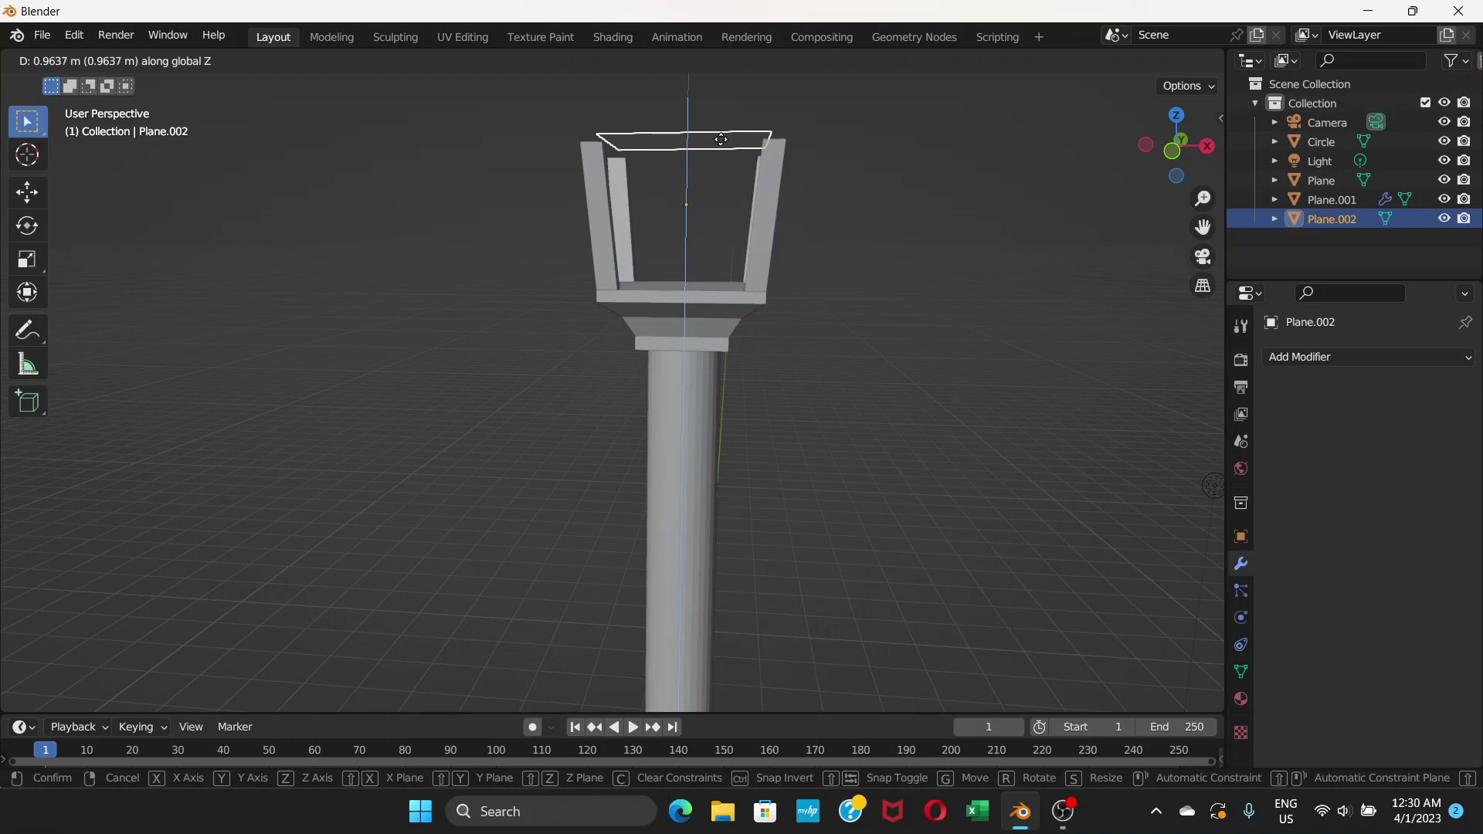
click(724, 159)
Step: Scale the raised square plane by about 1.15 and lower it about 0.05 m along Z onto the post tops
middle_drag(725, 160, 748, 331)
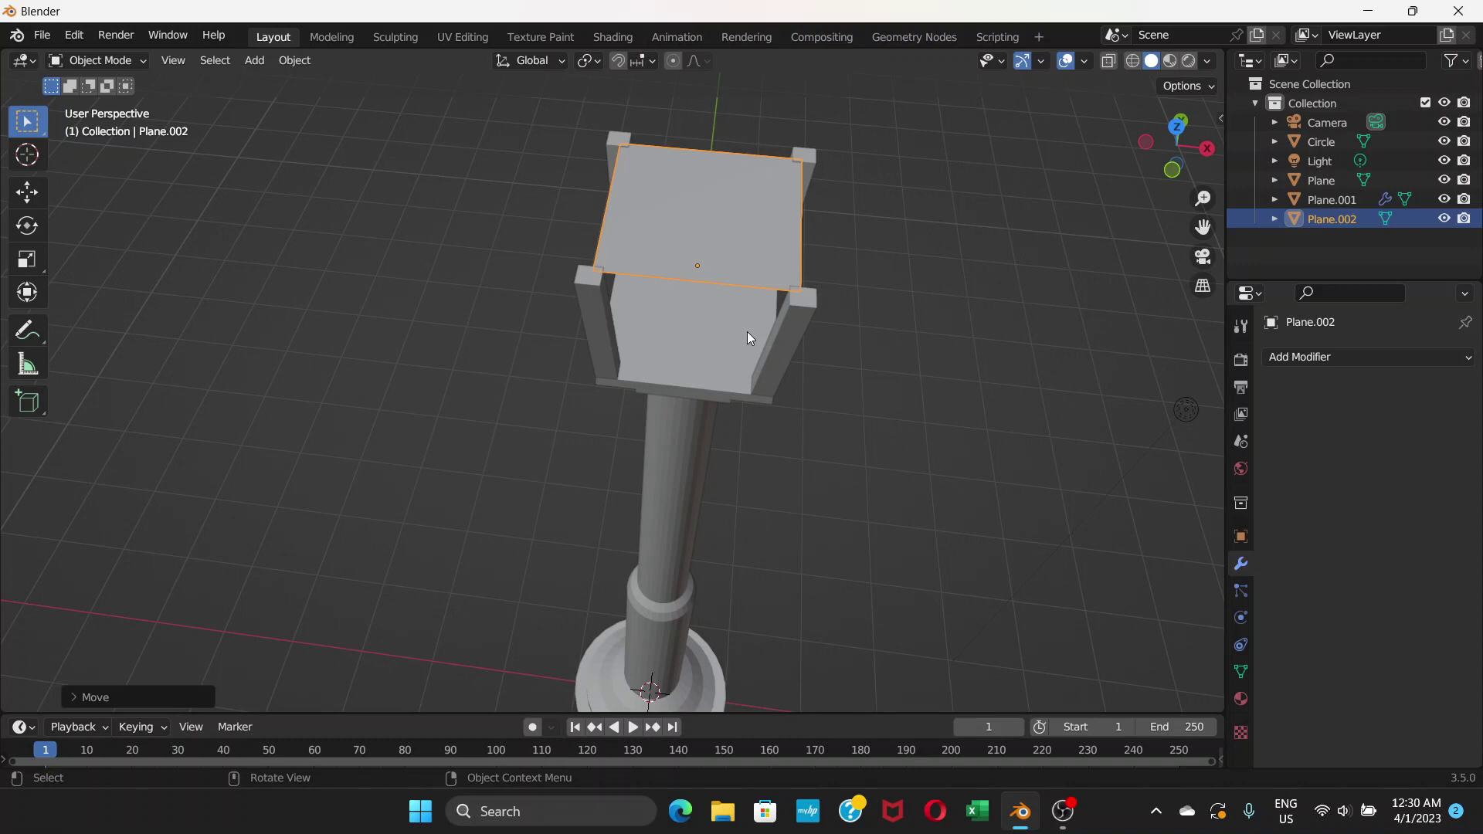
key(s)
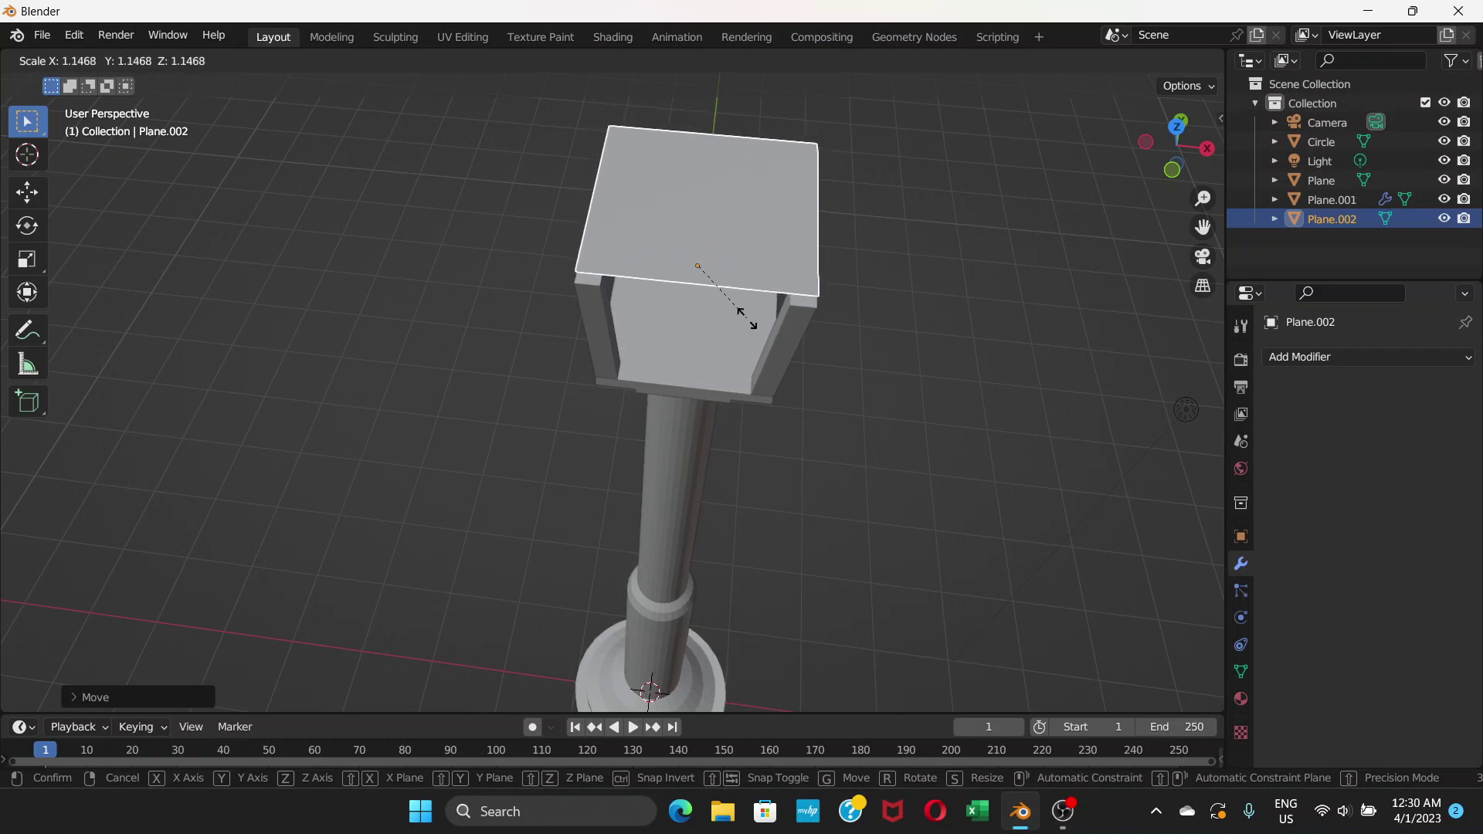
click(747, 320)
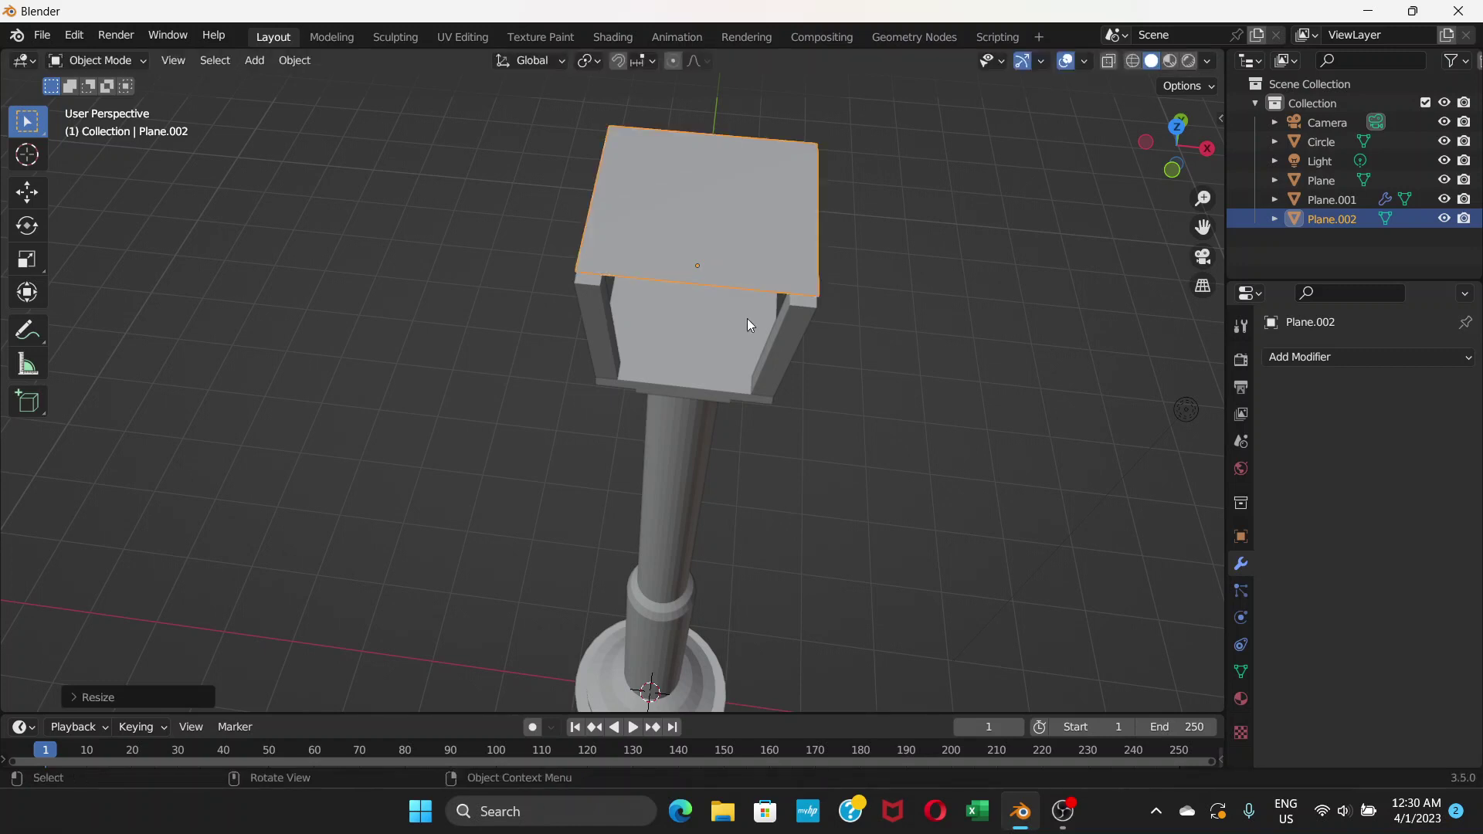
middle_drag(748, 318, 752, 223)
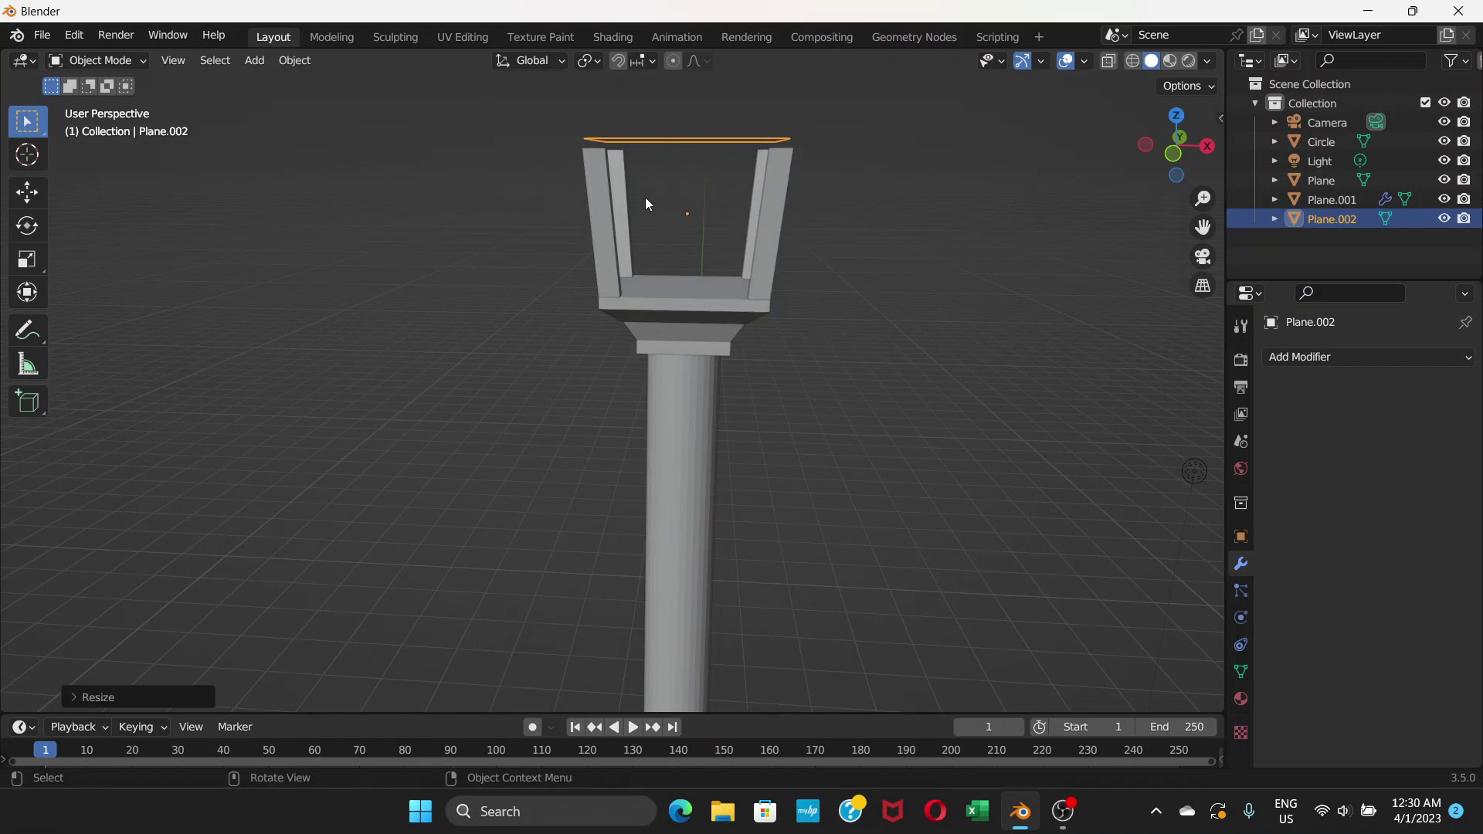
key(g)
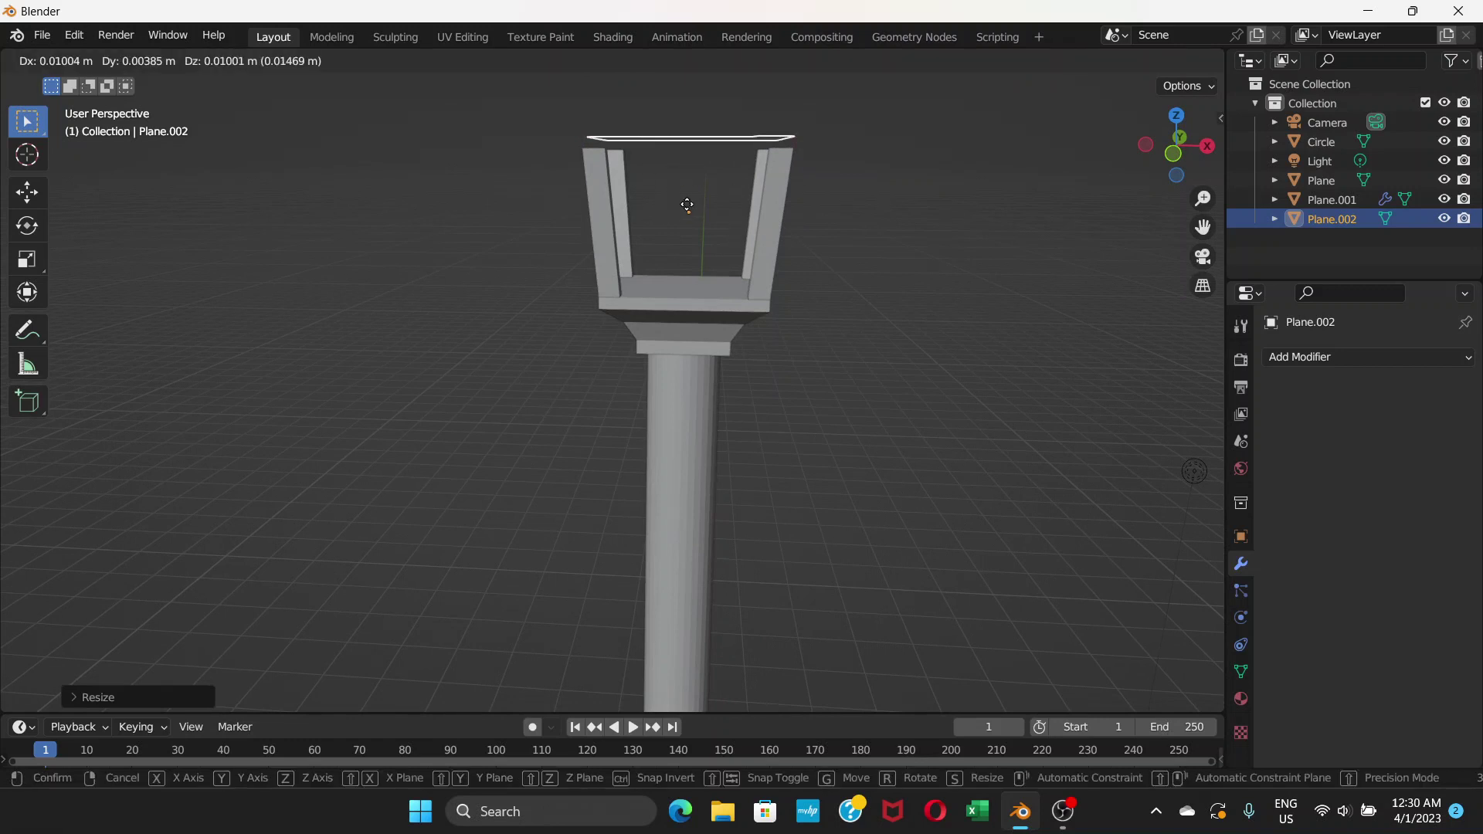
key(z)
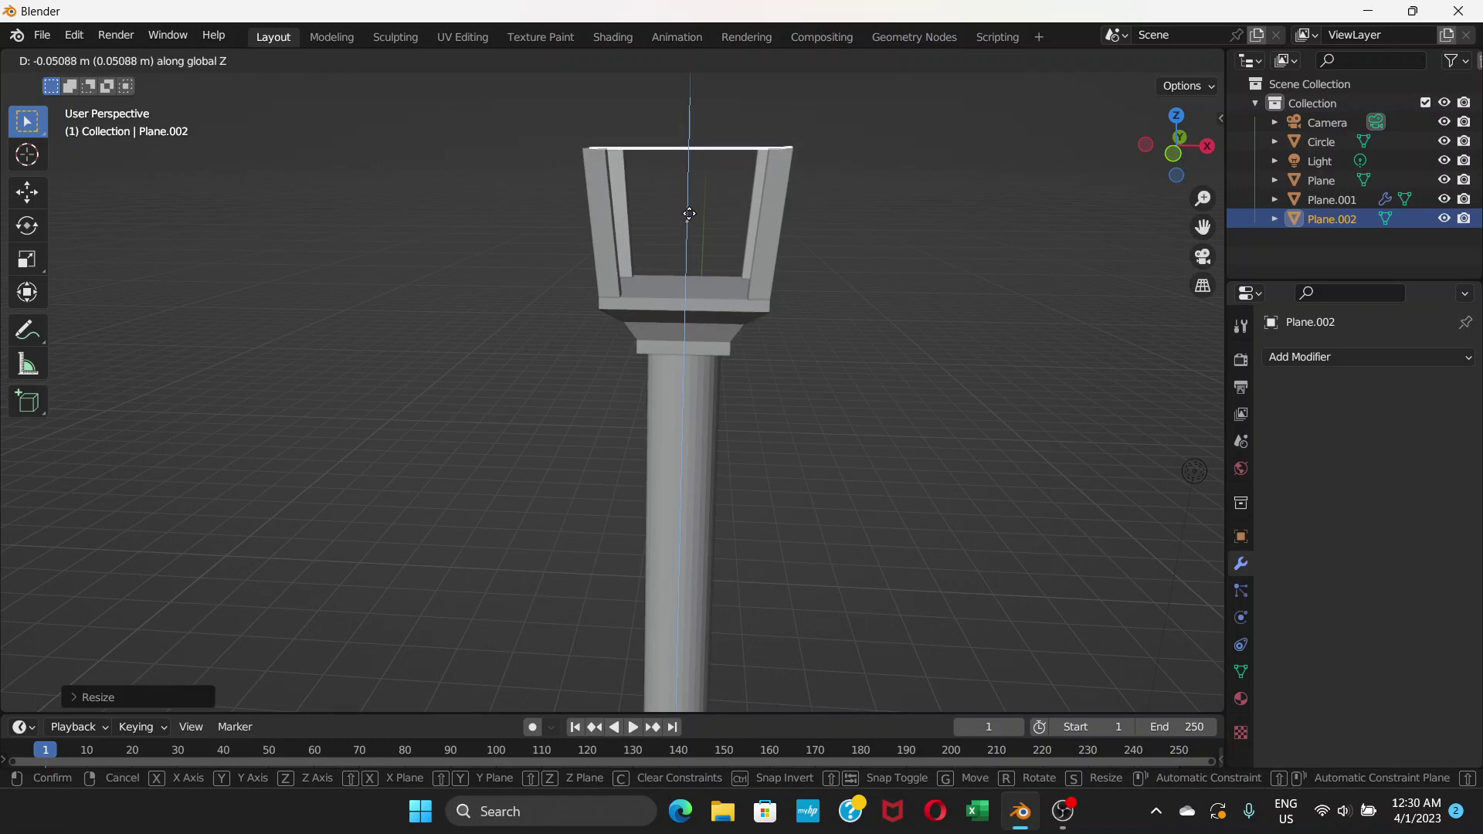
click(689, 214)
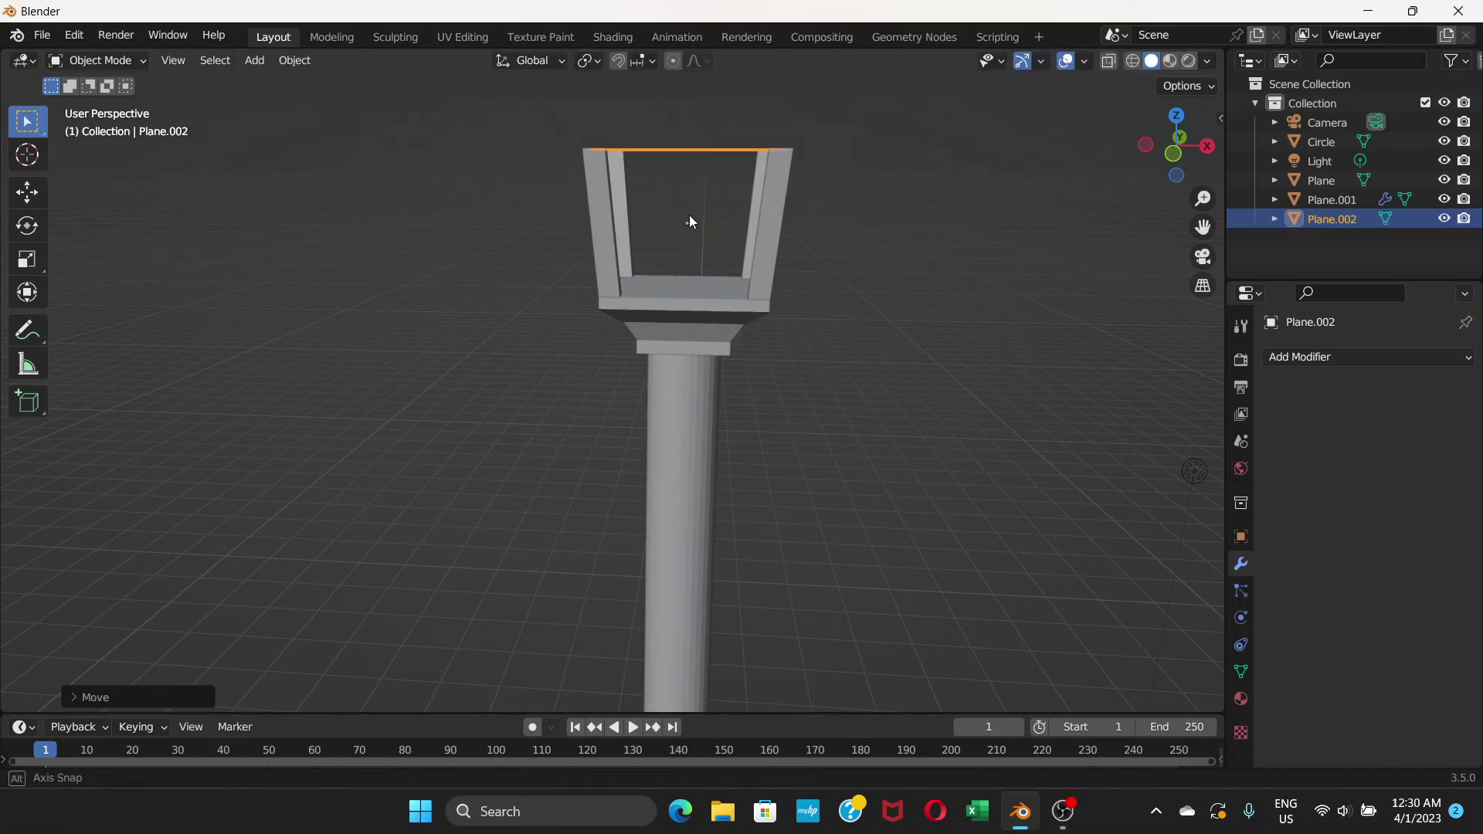
Step: Scale the square plane up by about 1.06 so it slightly overhangs the corner posts
middle_drag(689, 214, 689, 294)
key(s)
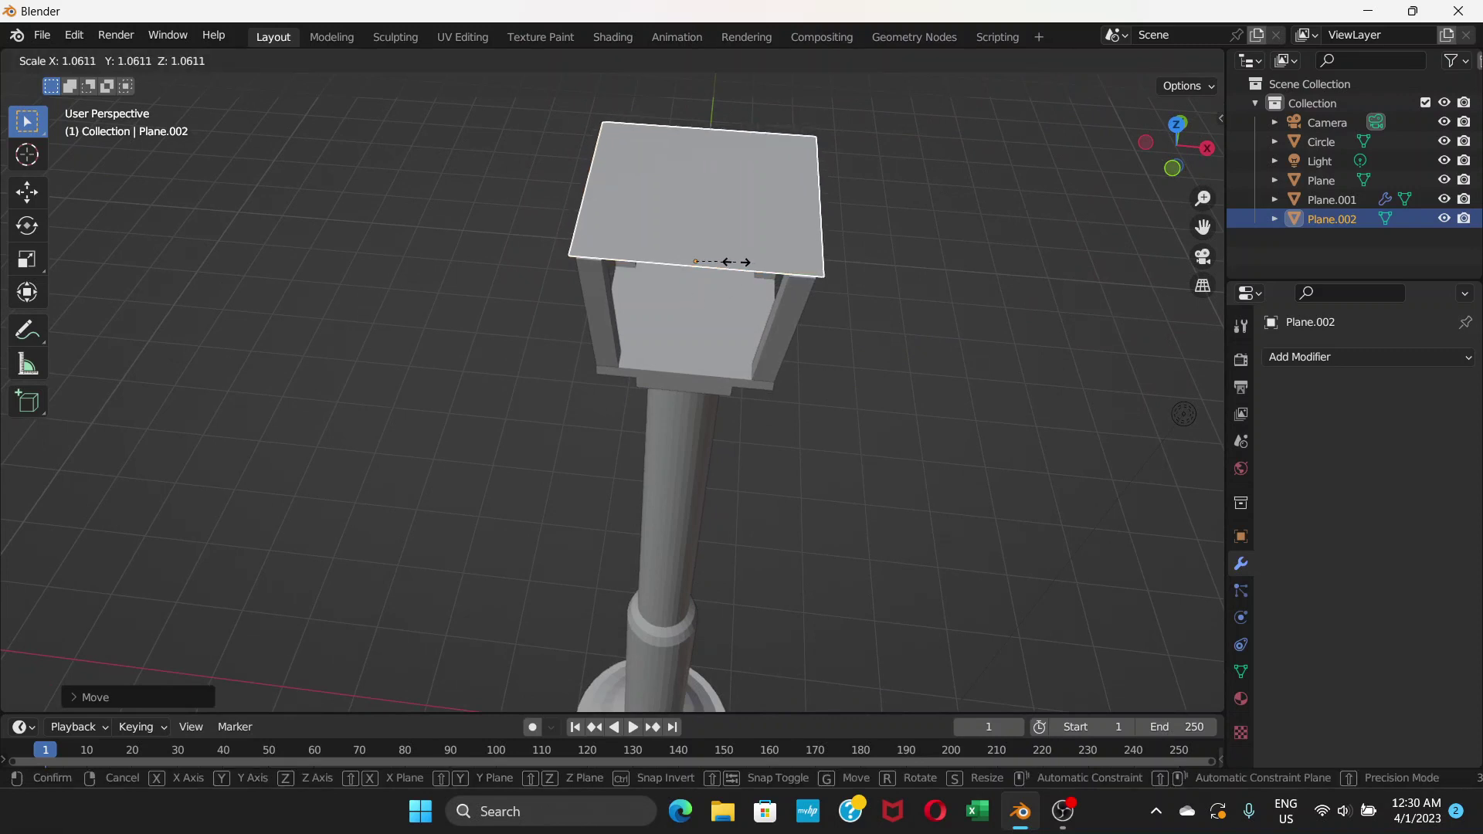
click(735, 259)
Step: In Edit Mode, extrude the square plane's face upward about 0.08 m to form a roof slab over the posts
middle_drag(735, 257, 710, 190)
click(142, 60)
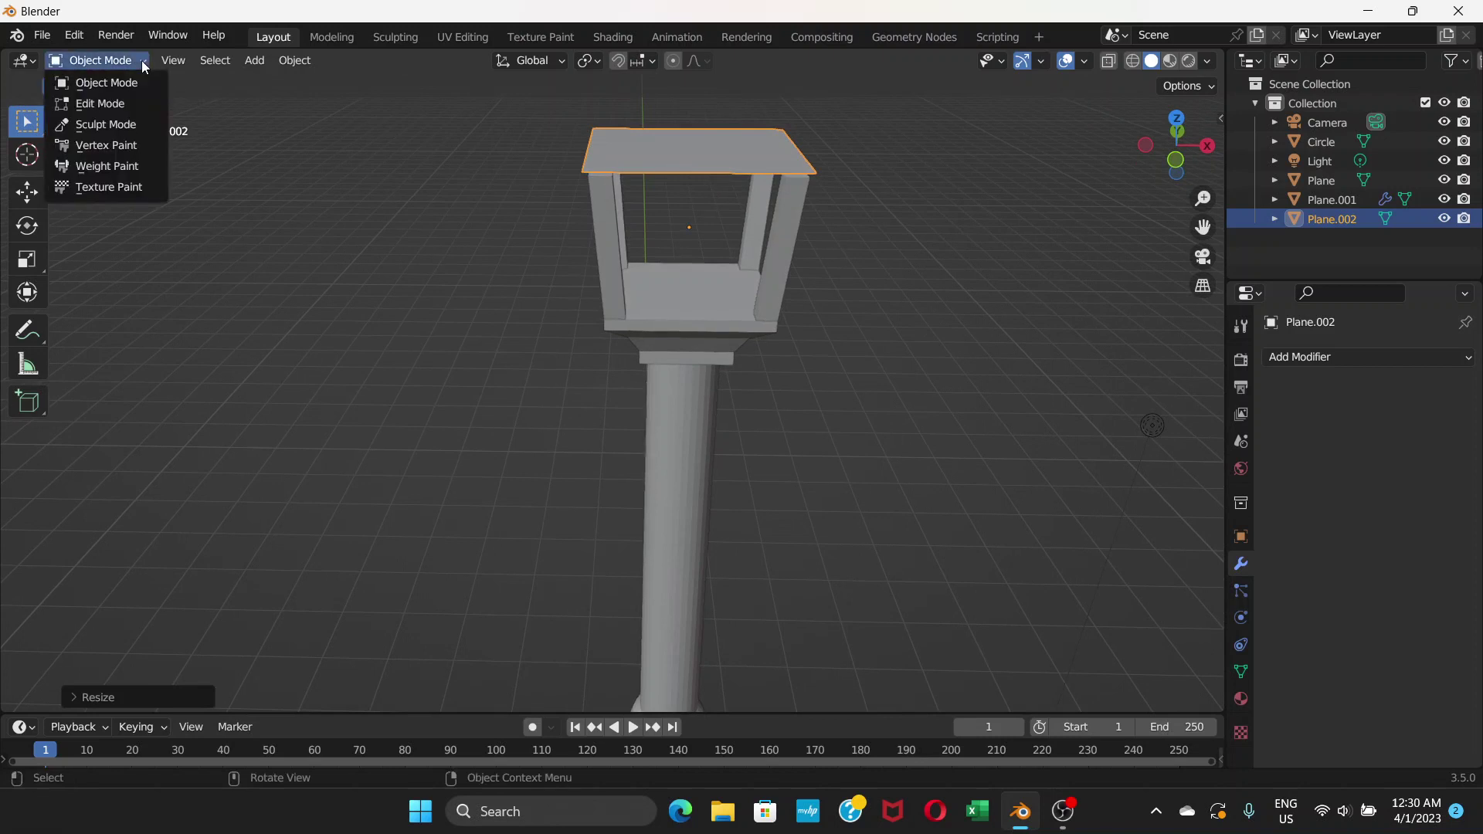
click(136, 107)
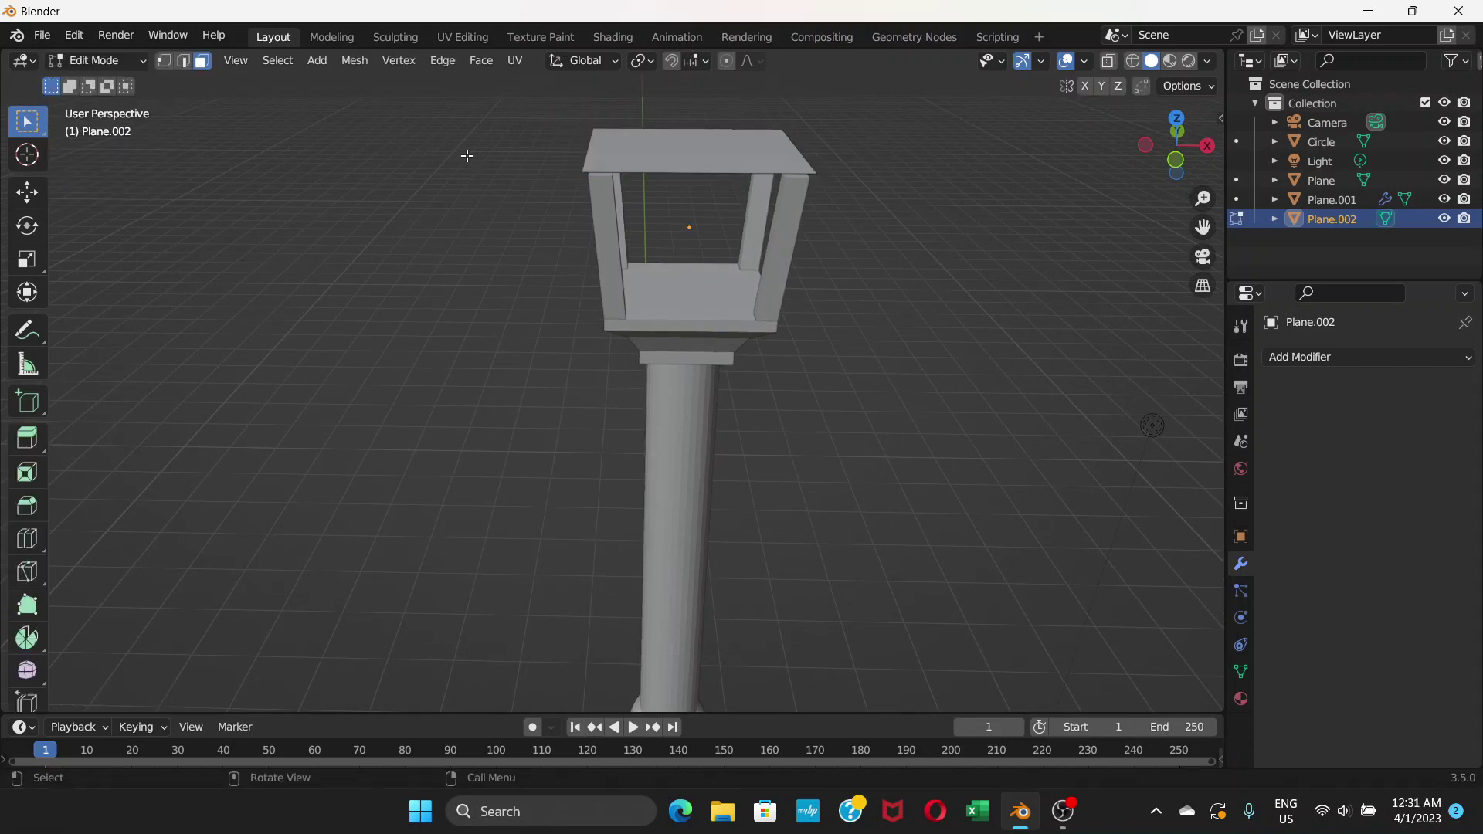
click(651, 153)
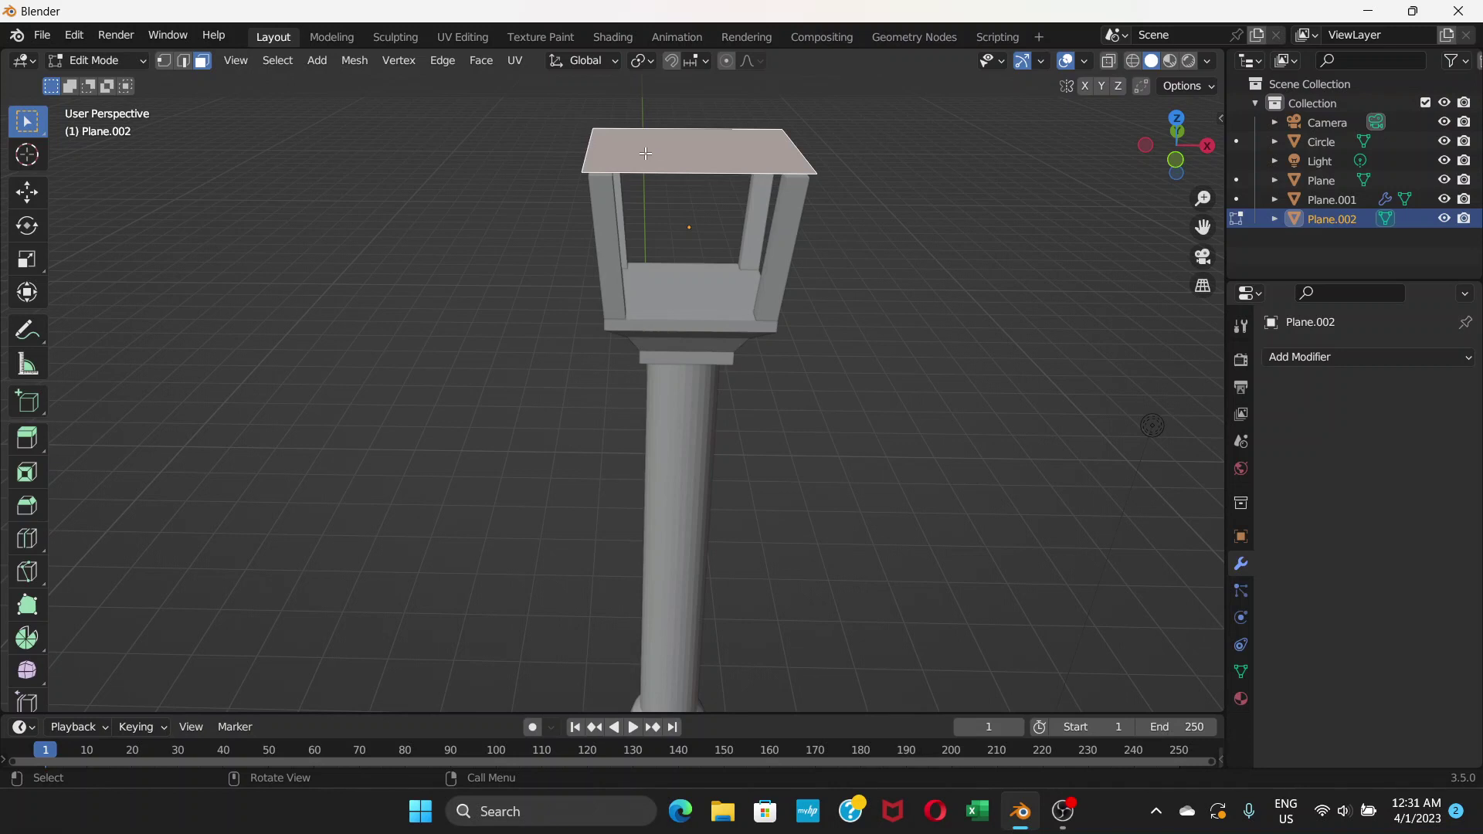
key(e)
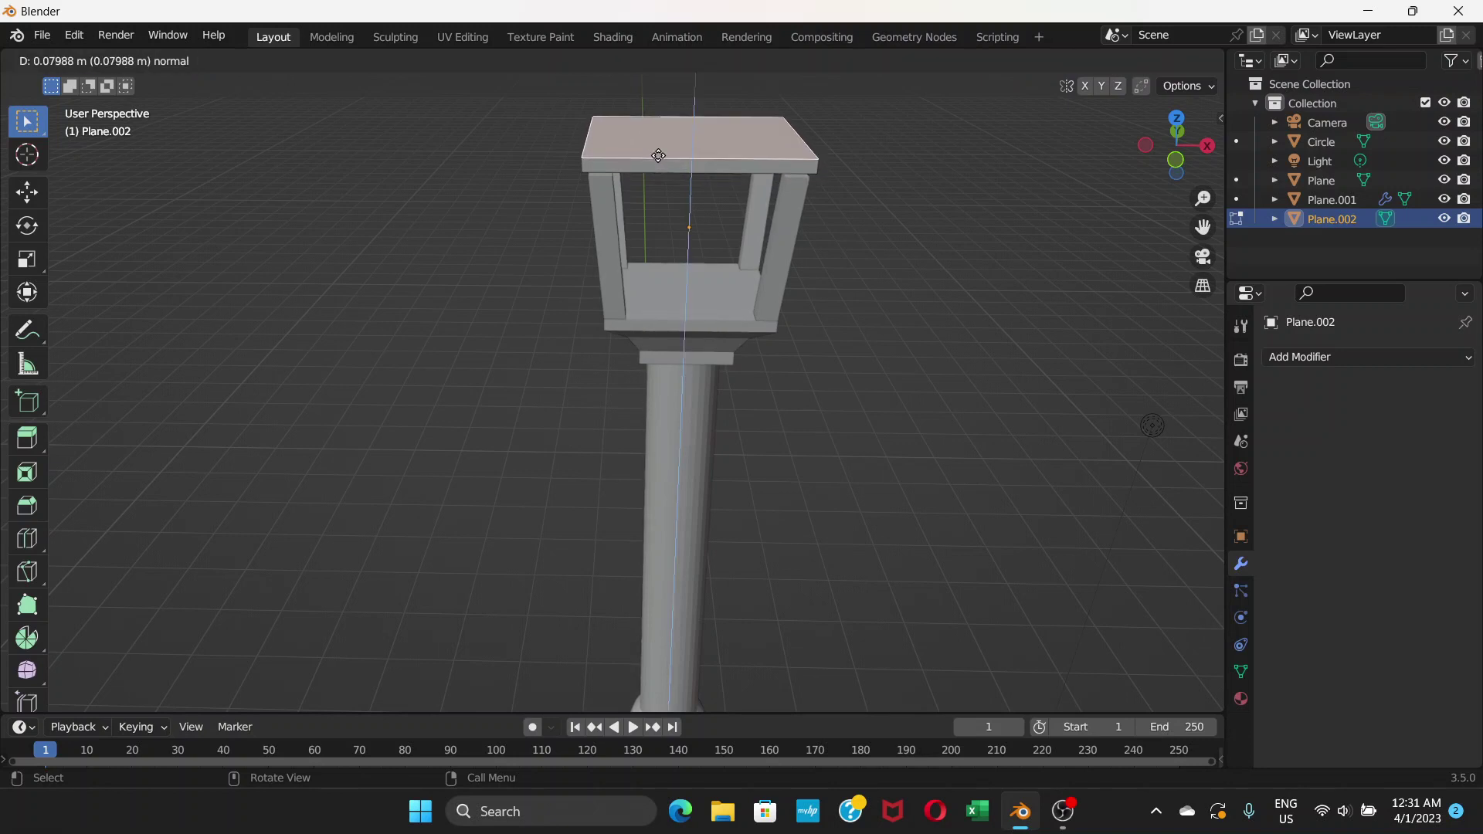
click(658, 153)
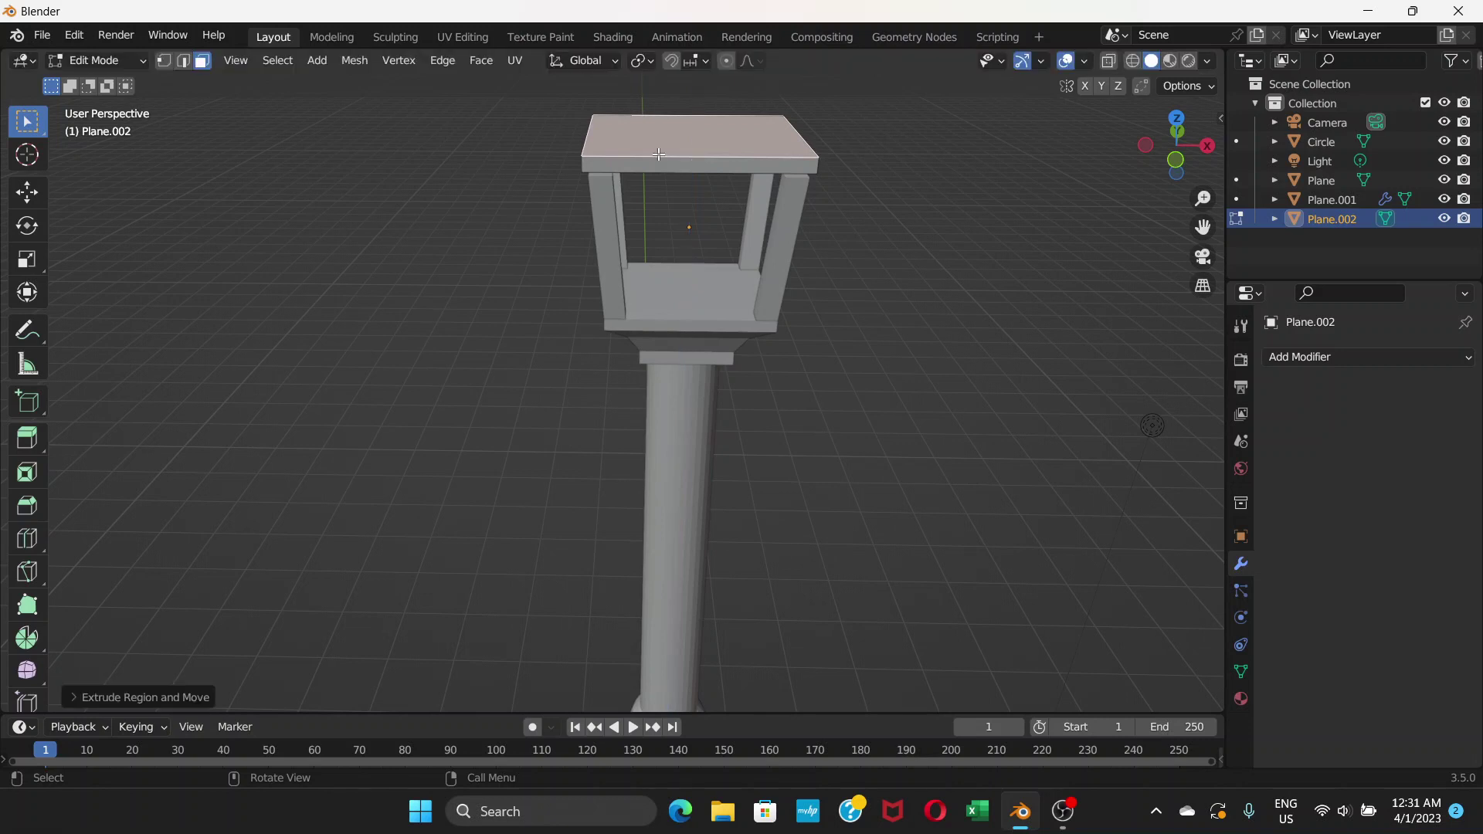
Step: In Object Mode, lower the roof slab about 0.07 m along Z onto the corner posts
middle_drag(723, 195, 783, 173)
click(141, 63)
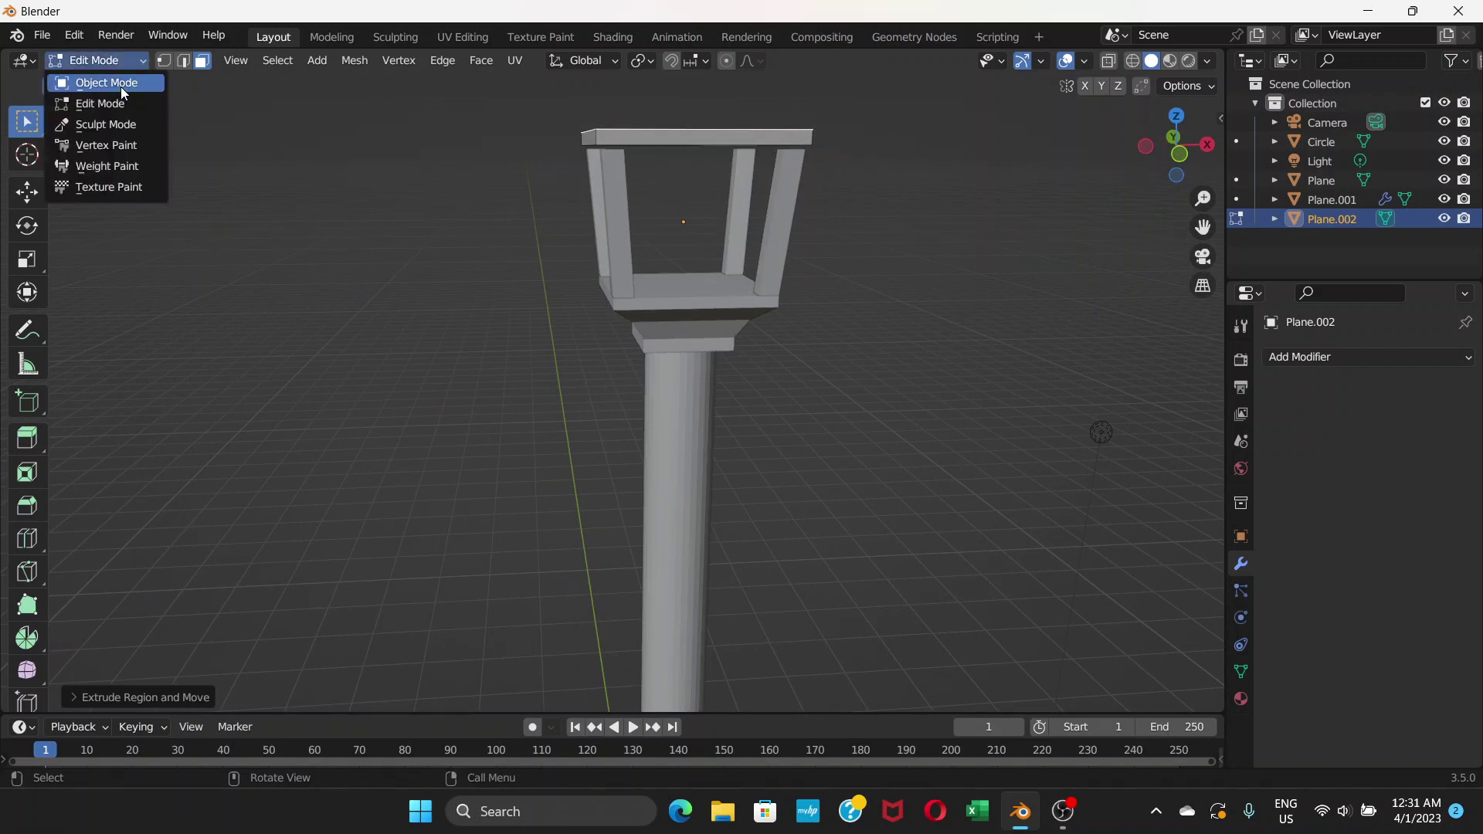
click(122, 85)
key(g)
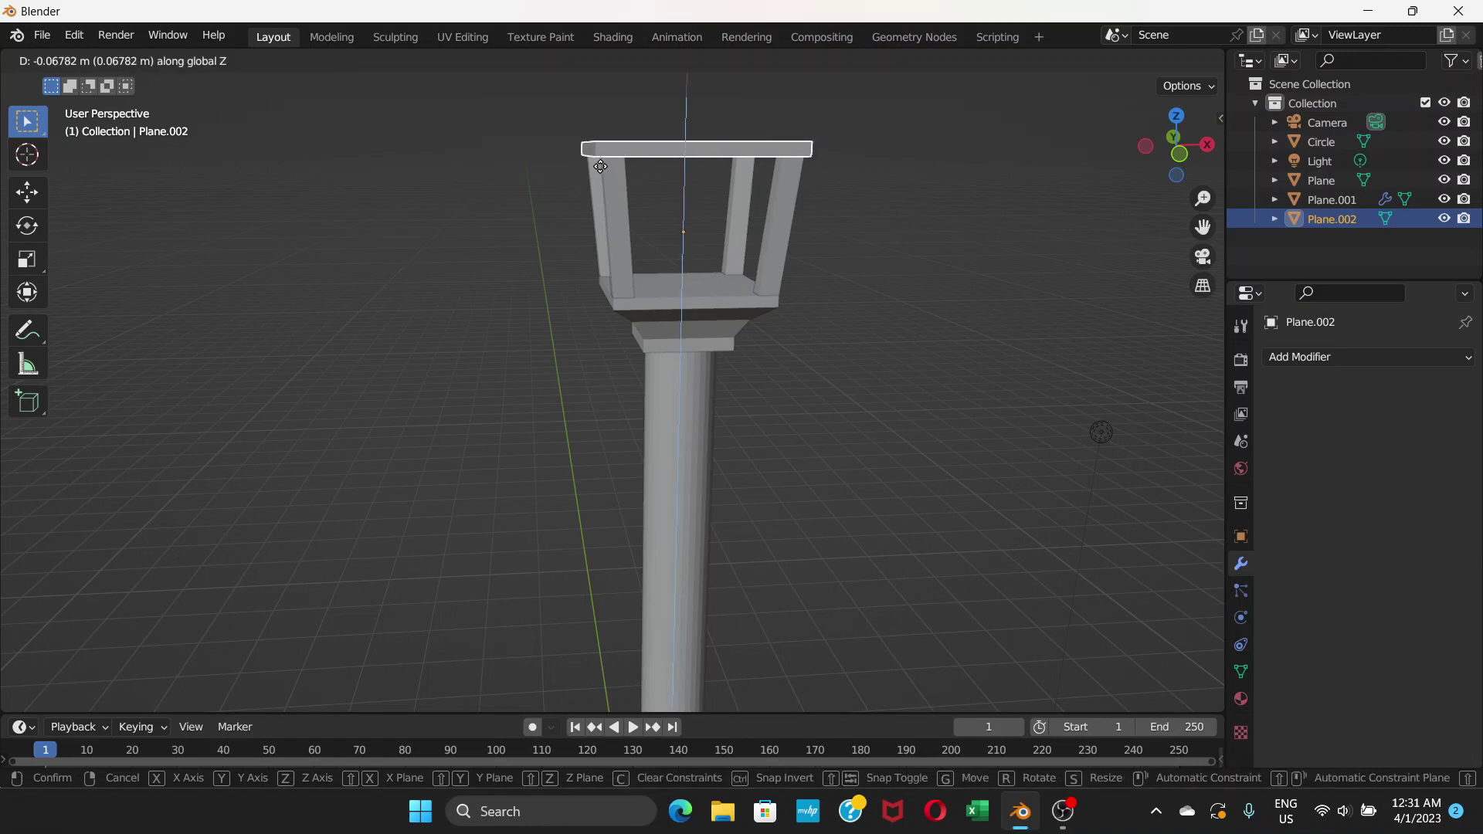
click(603, 172)
middle_drag(600, 165, 612, 250)
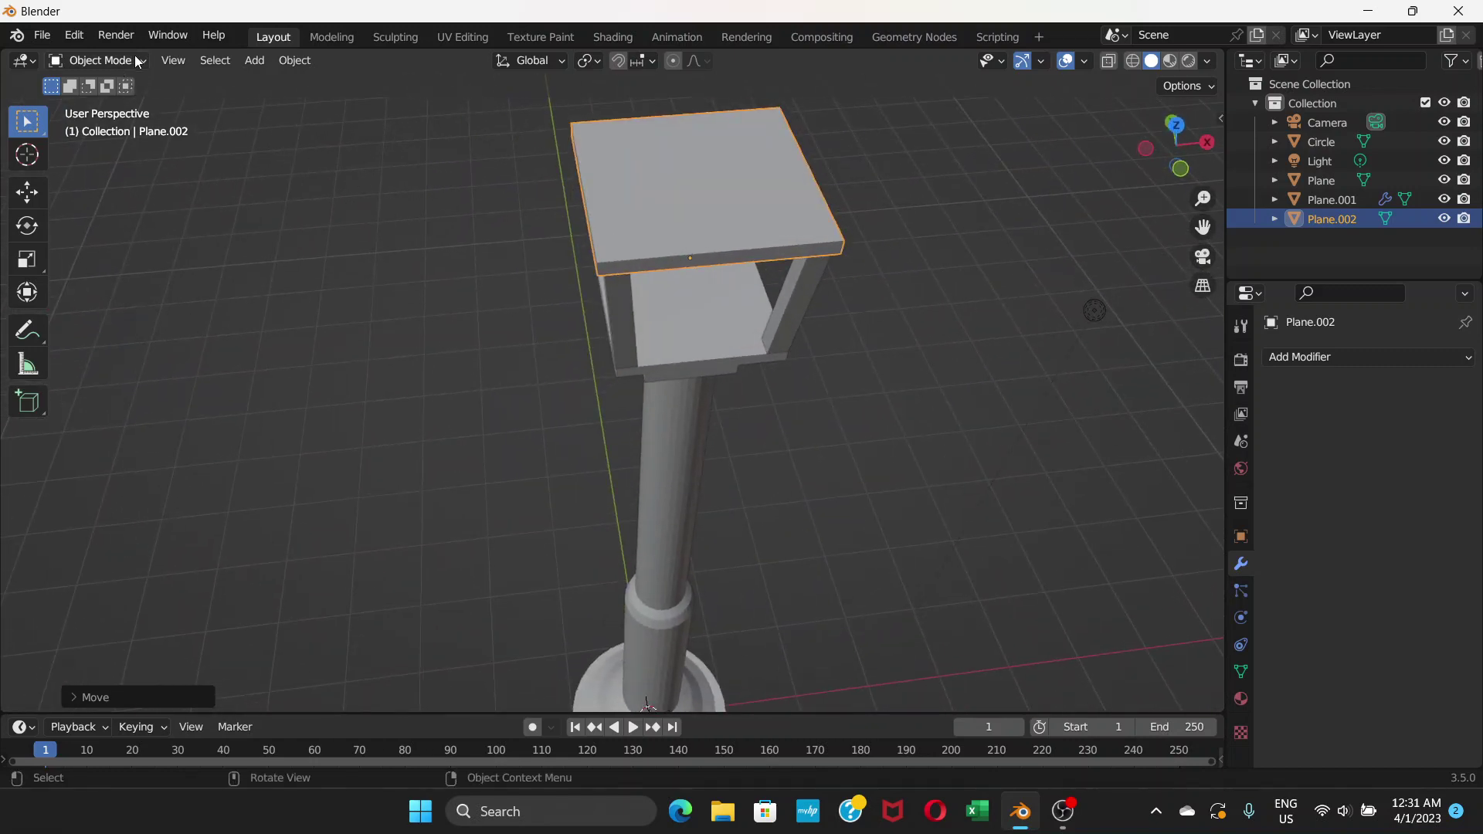
Step: In Edit Mode, inset the roof slab's top face by about 0.30 m
click(140, 61)
click(130, 102)
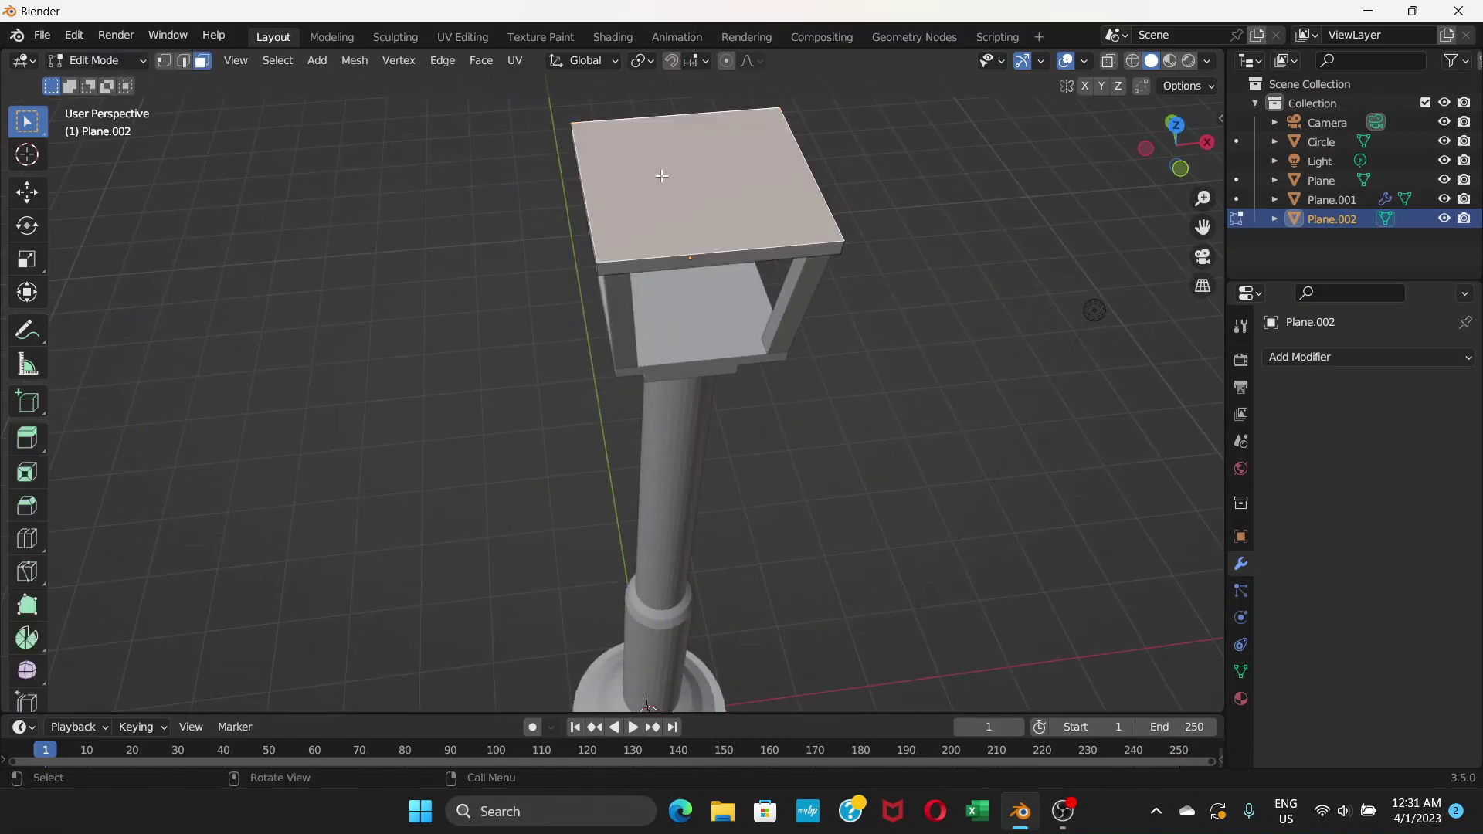
middle_drag(655, 201, 632, 223)
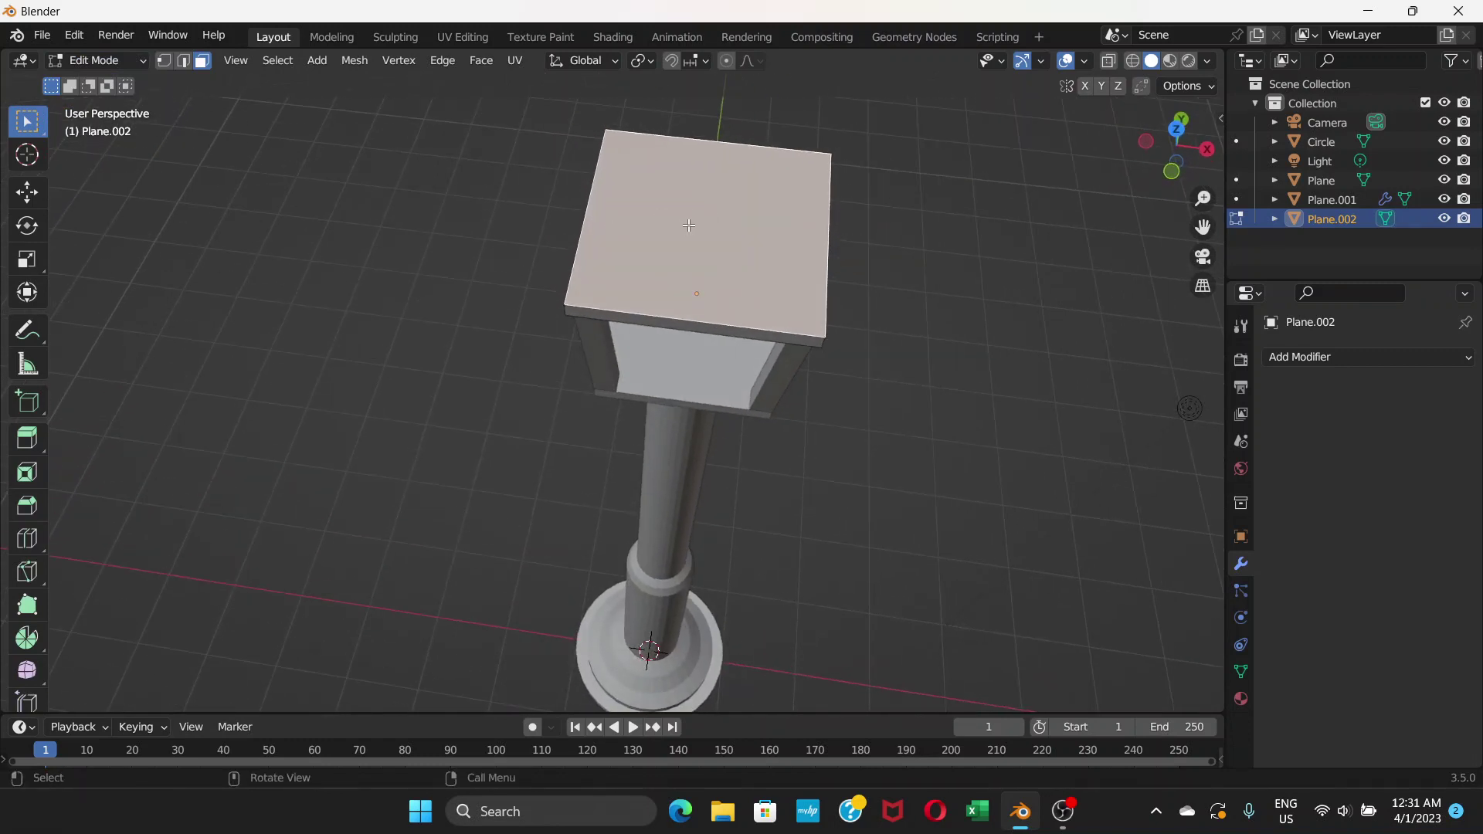
key(i)
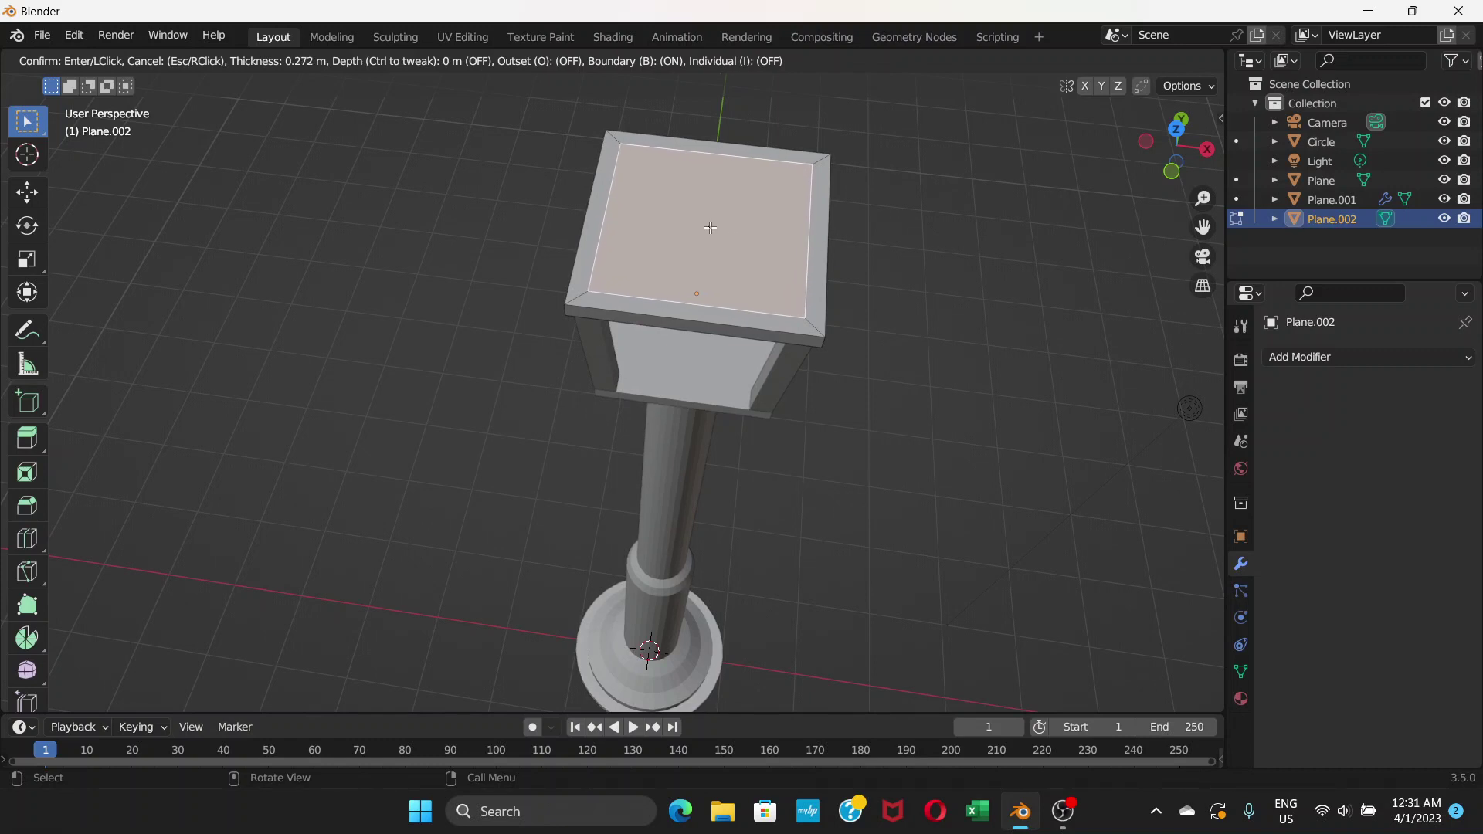
key(Escape)
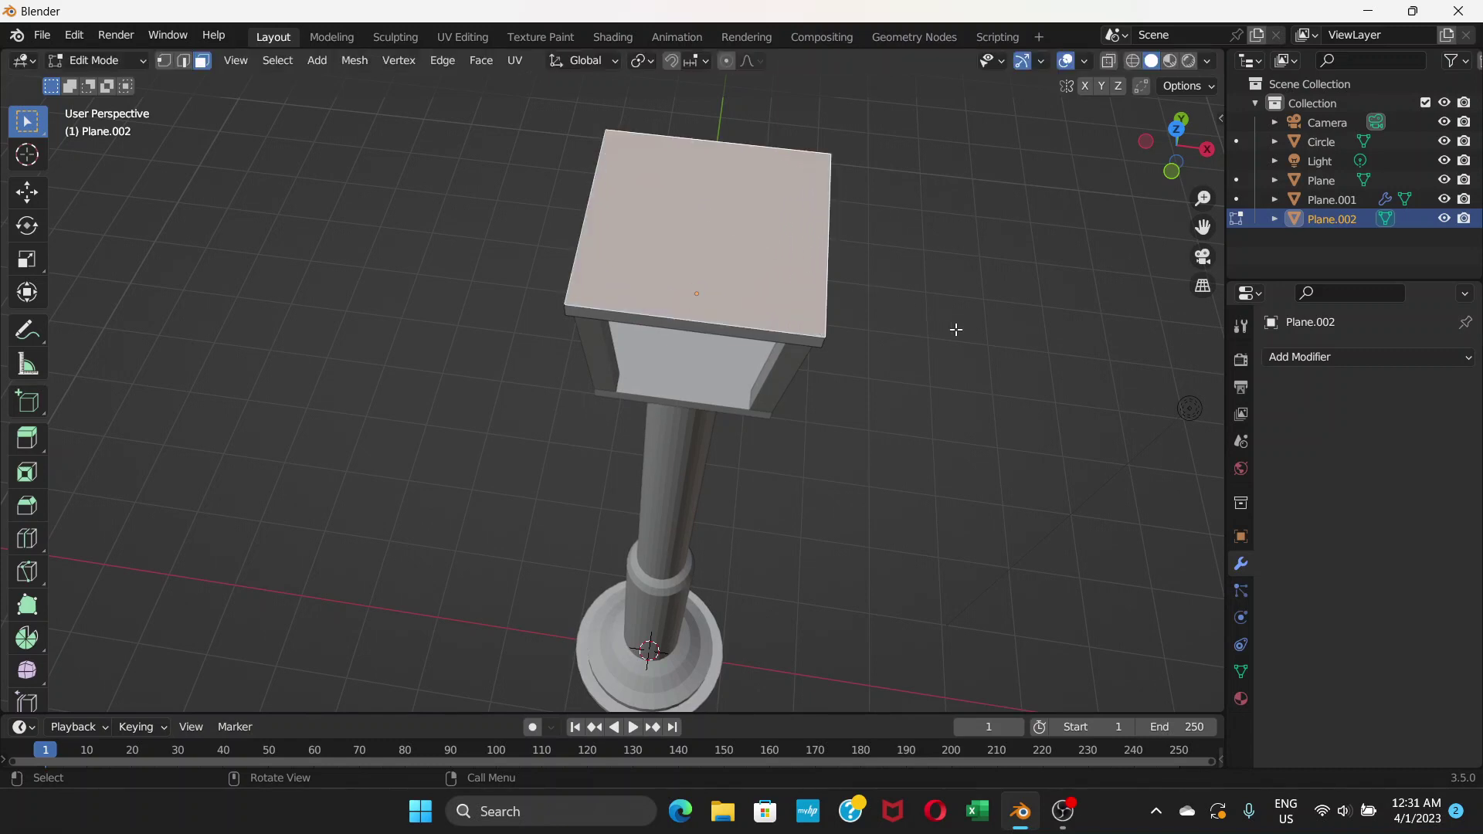
key(i)
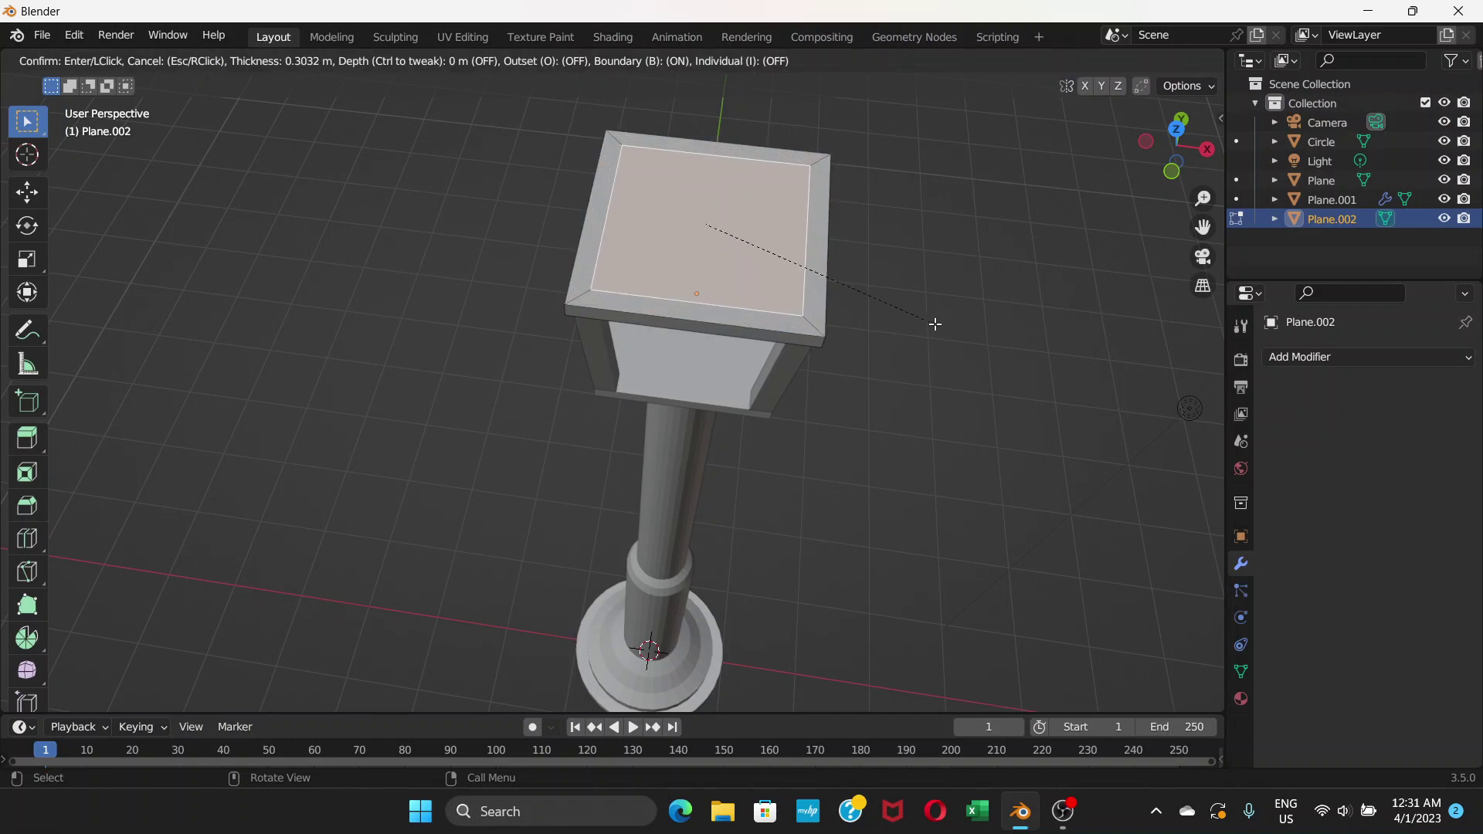
click(931, 322)
middle_drag(923, 321, 829, 233)
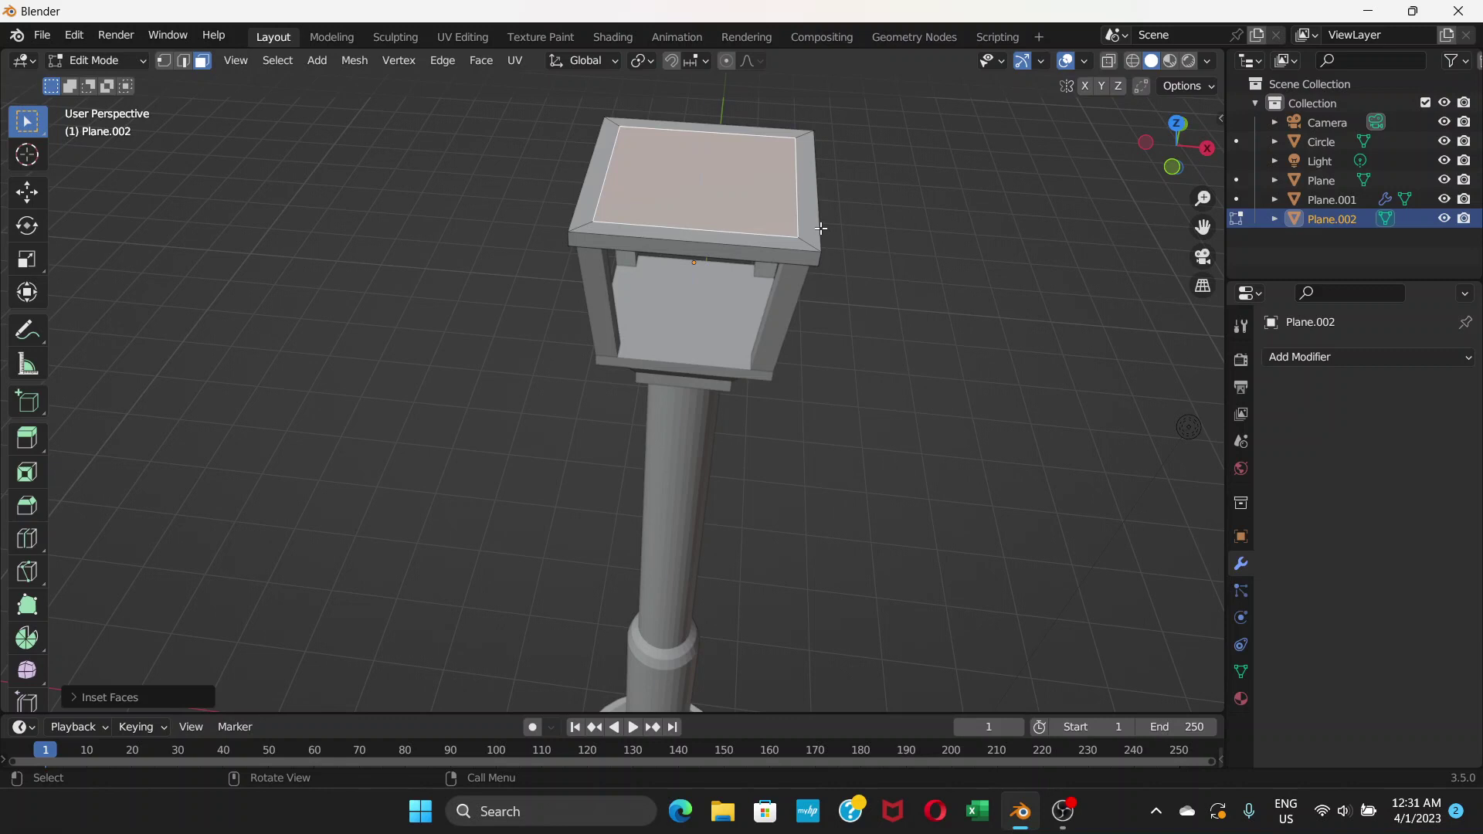
Step: Extrude the inset roof face upward about 0.14 m and scale it to about 0.65 to form the first sloped tier
key(e)
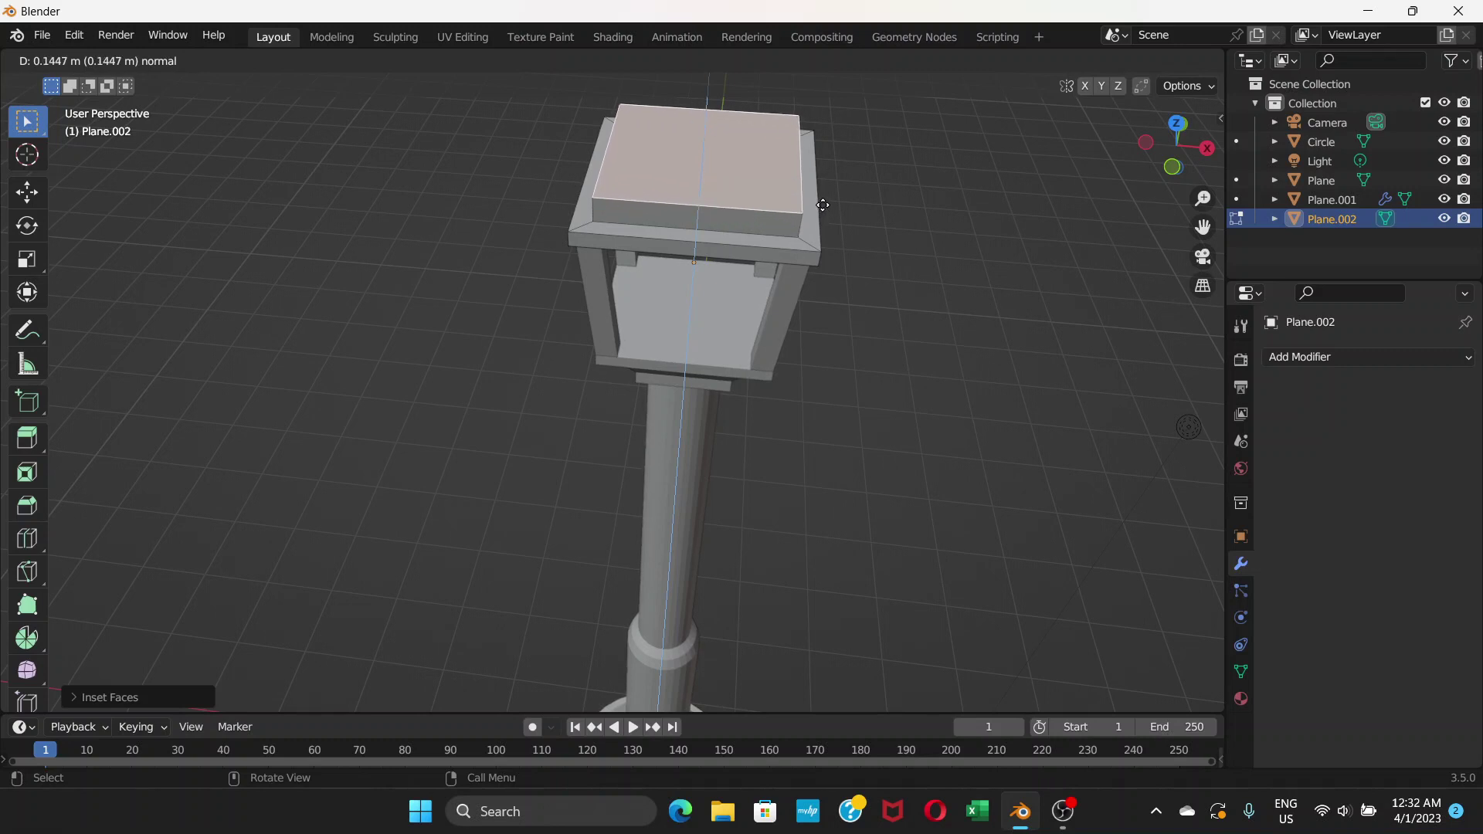
click(822, 205)
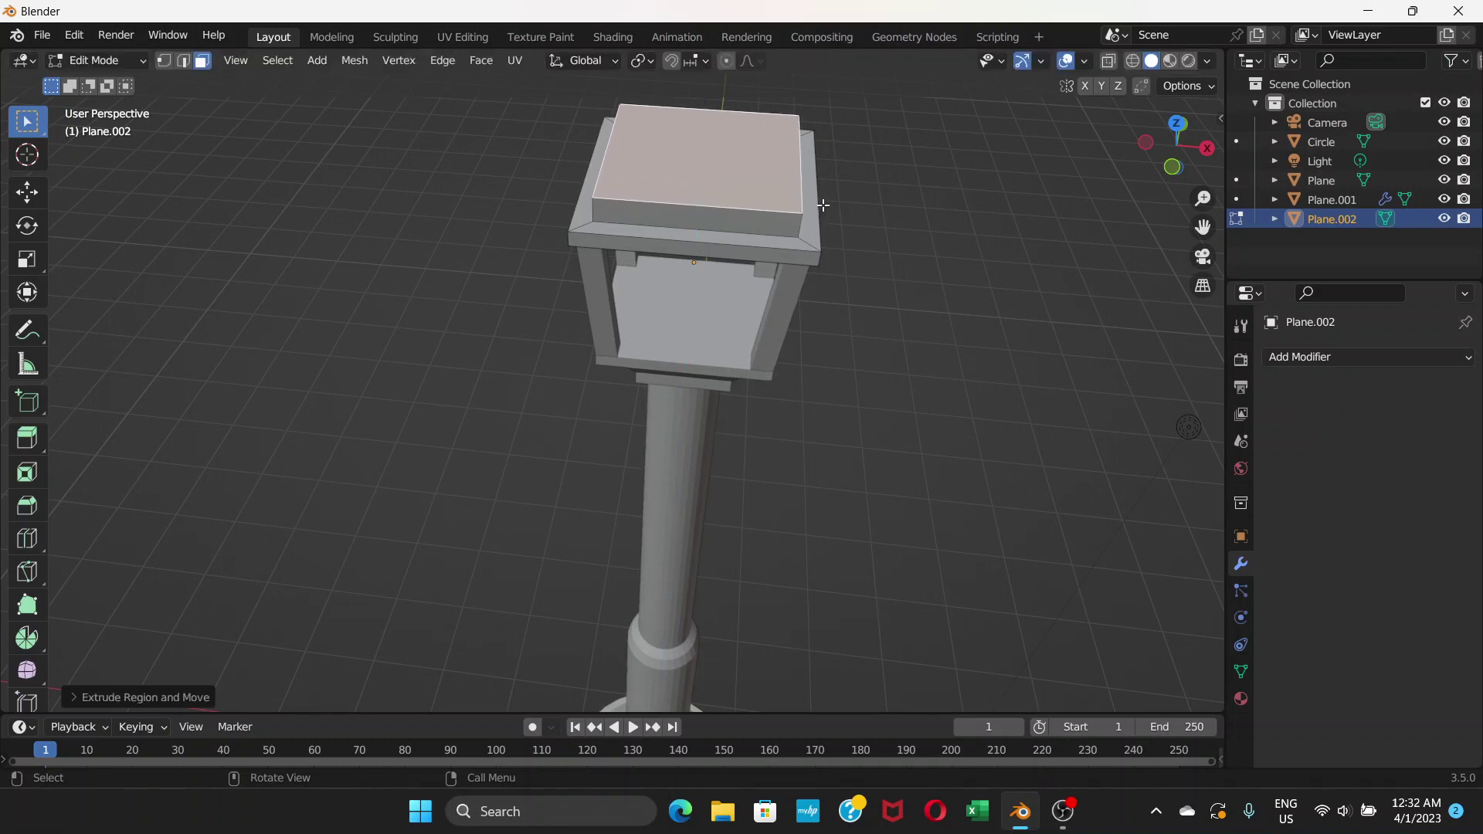
key(s)
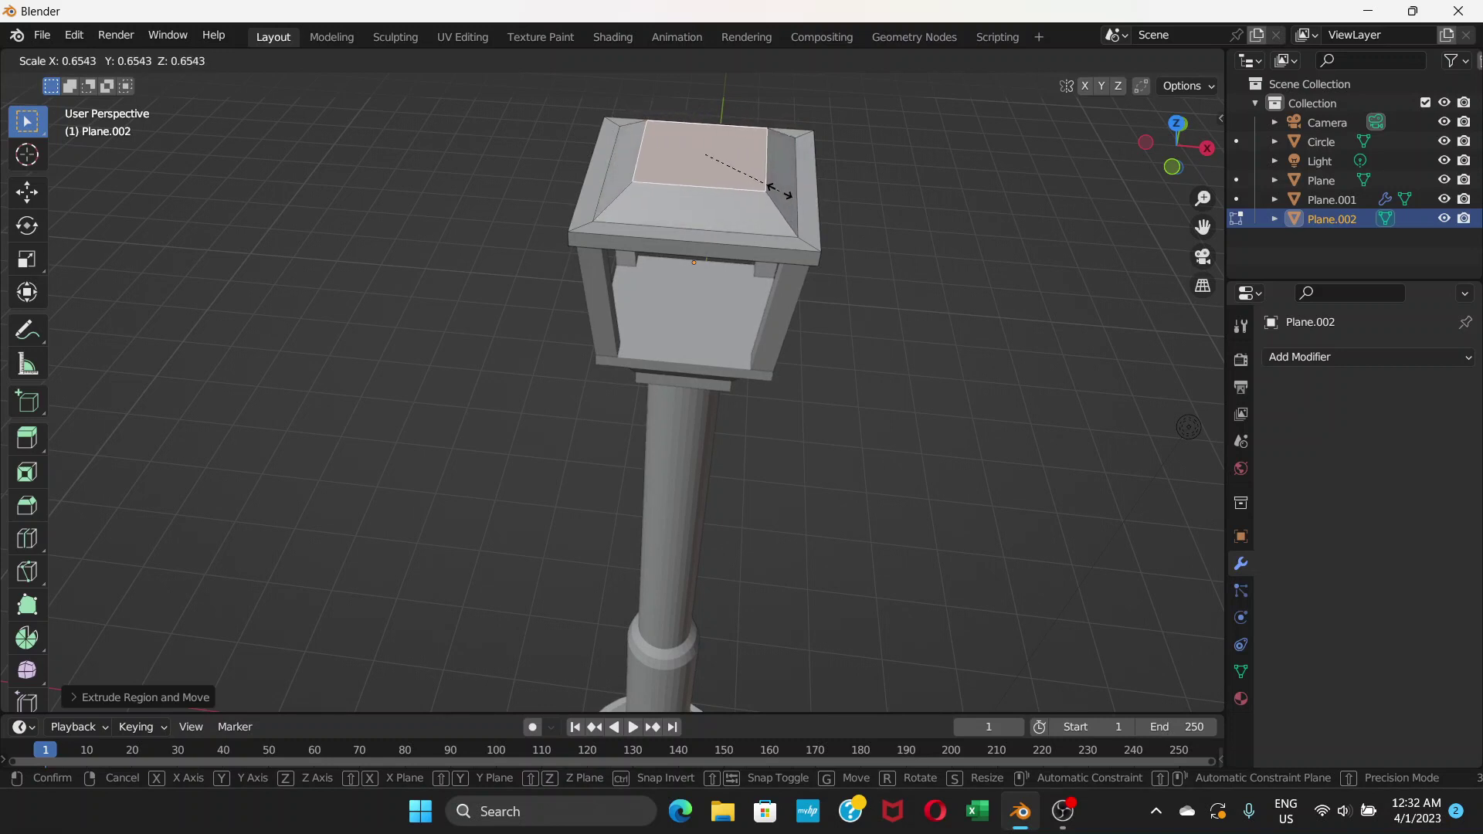
click(782, 190)
Step: Extrude the roof's top face up about 0.16 m and scale it inward to form a steeper second tier
key(e)
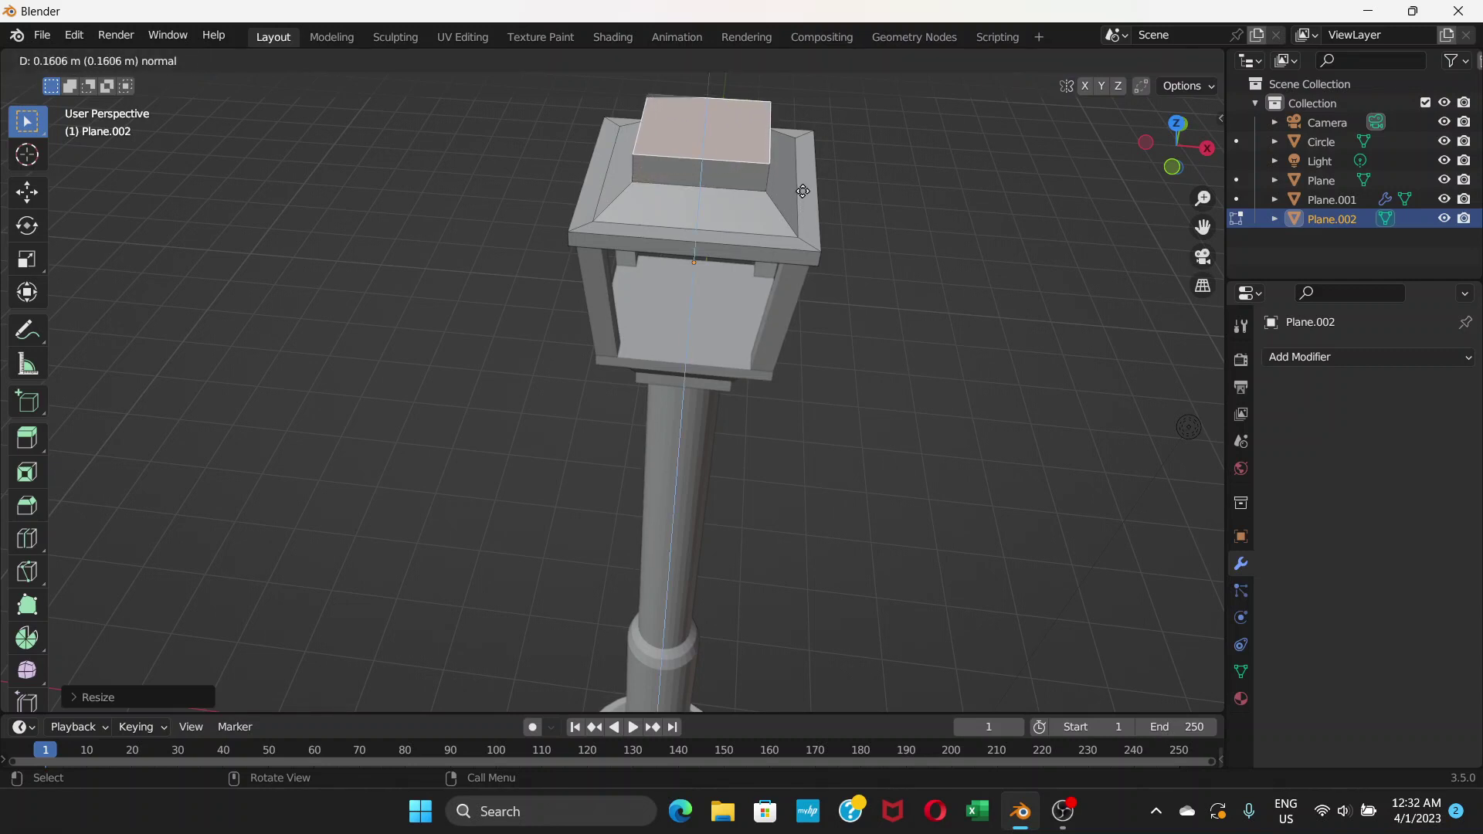
click(803, 191)
key(z)
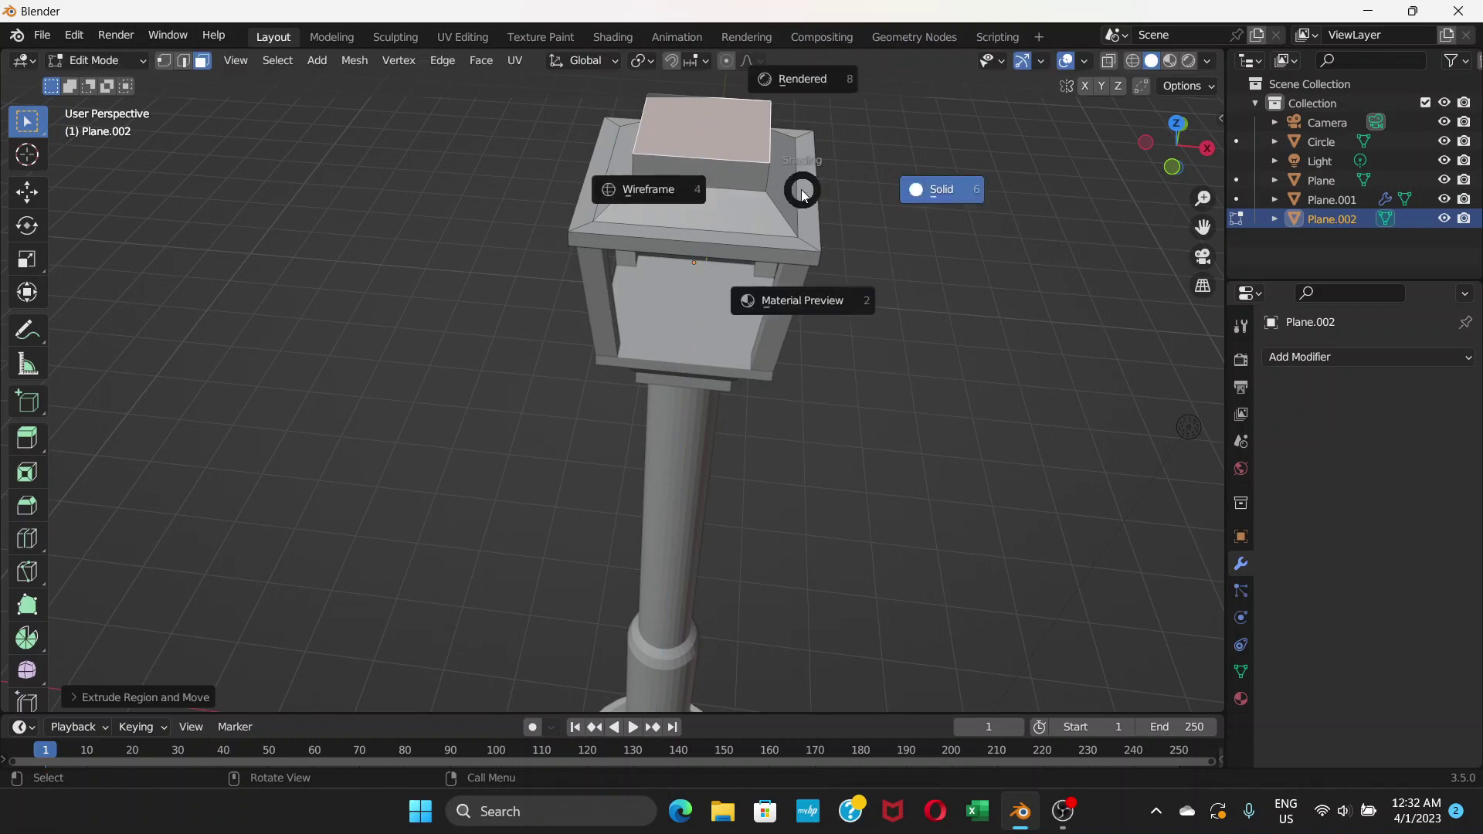
key(Escape)
key(s)
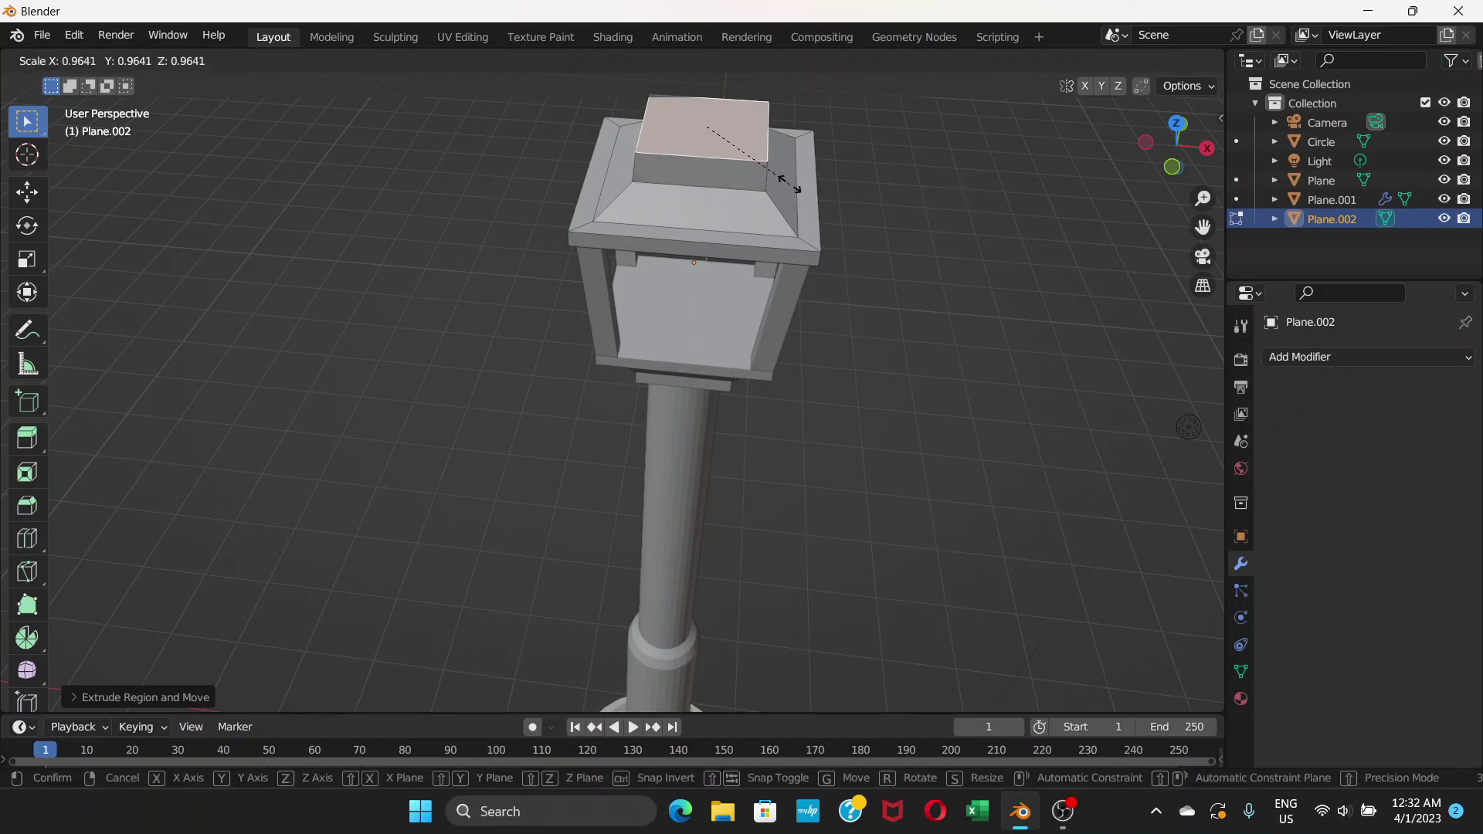
click(754, 157)
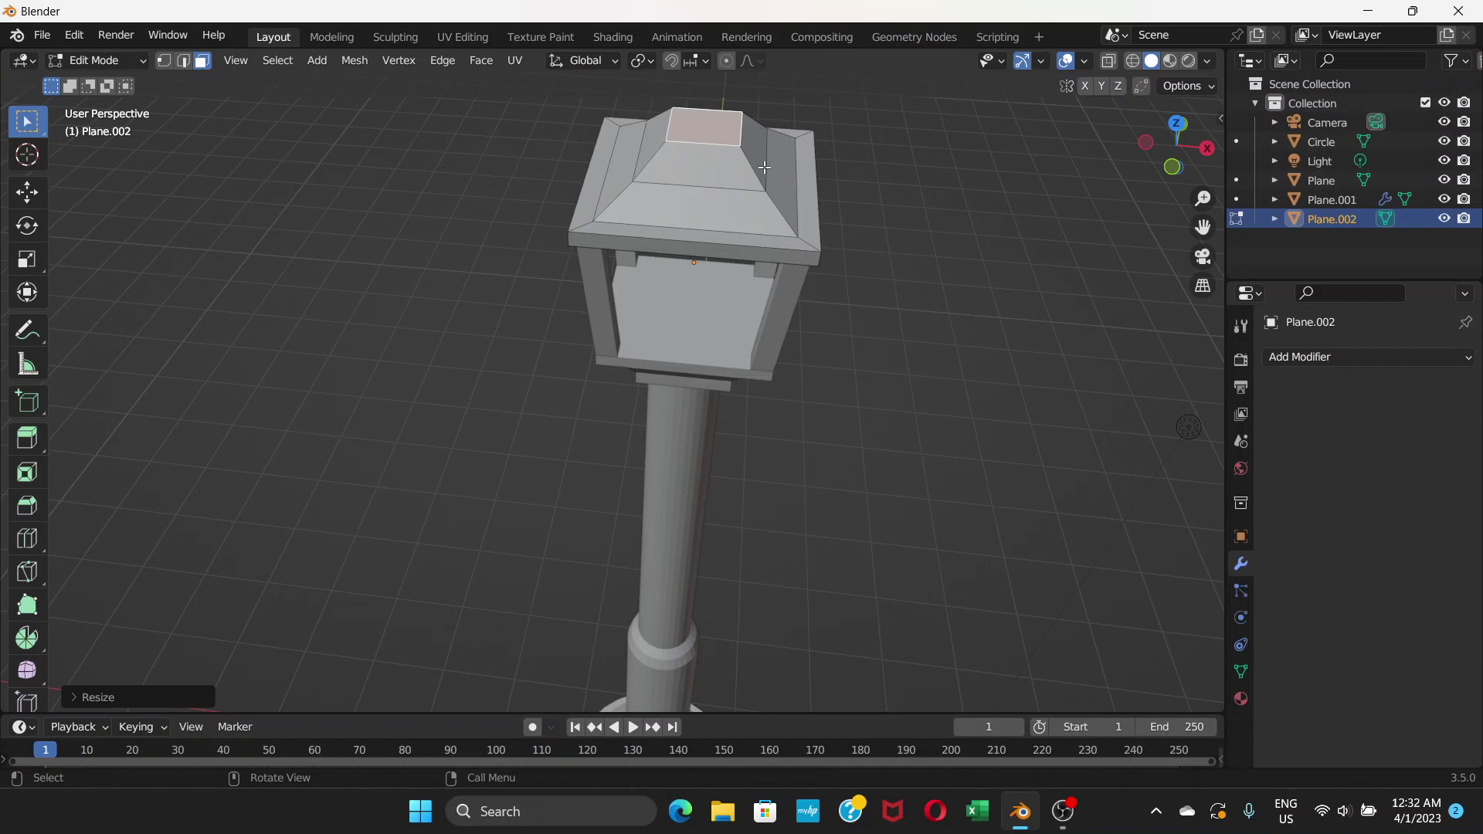
key(e)
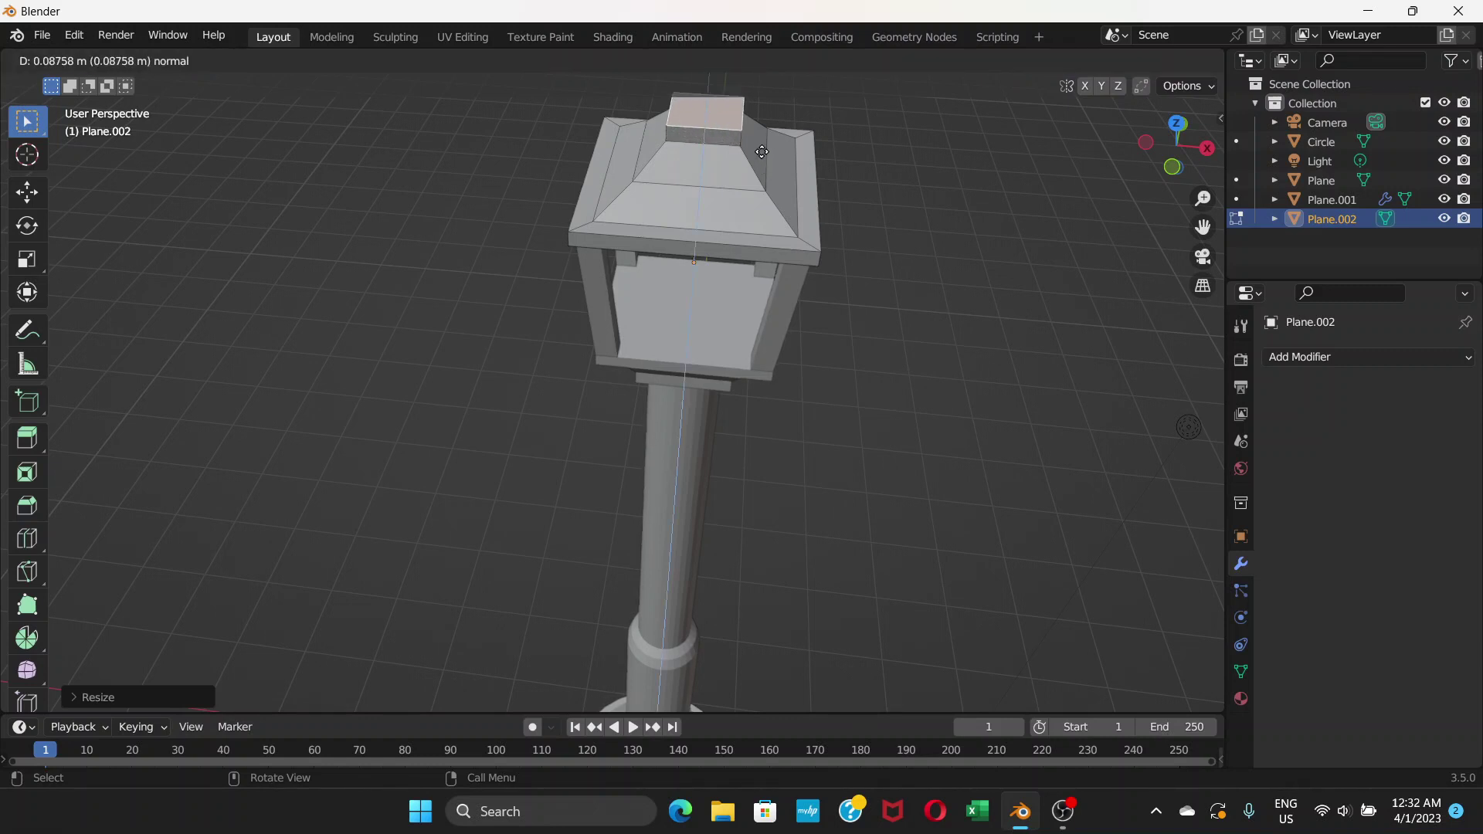
click(761, 147)
key(s)
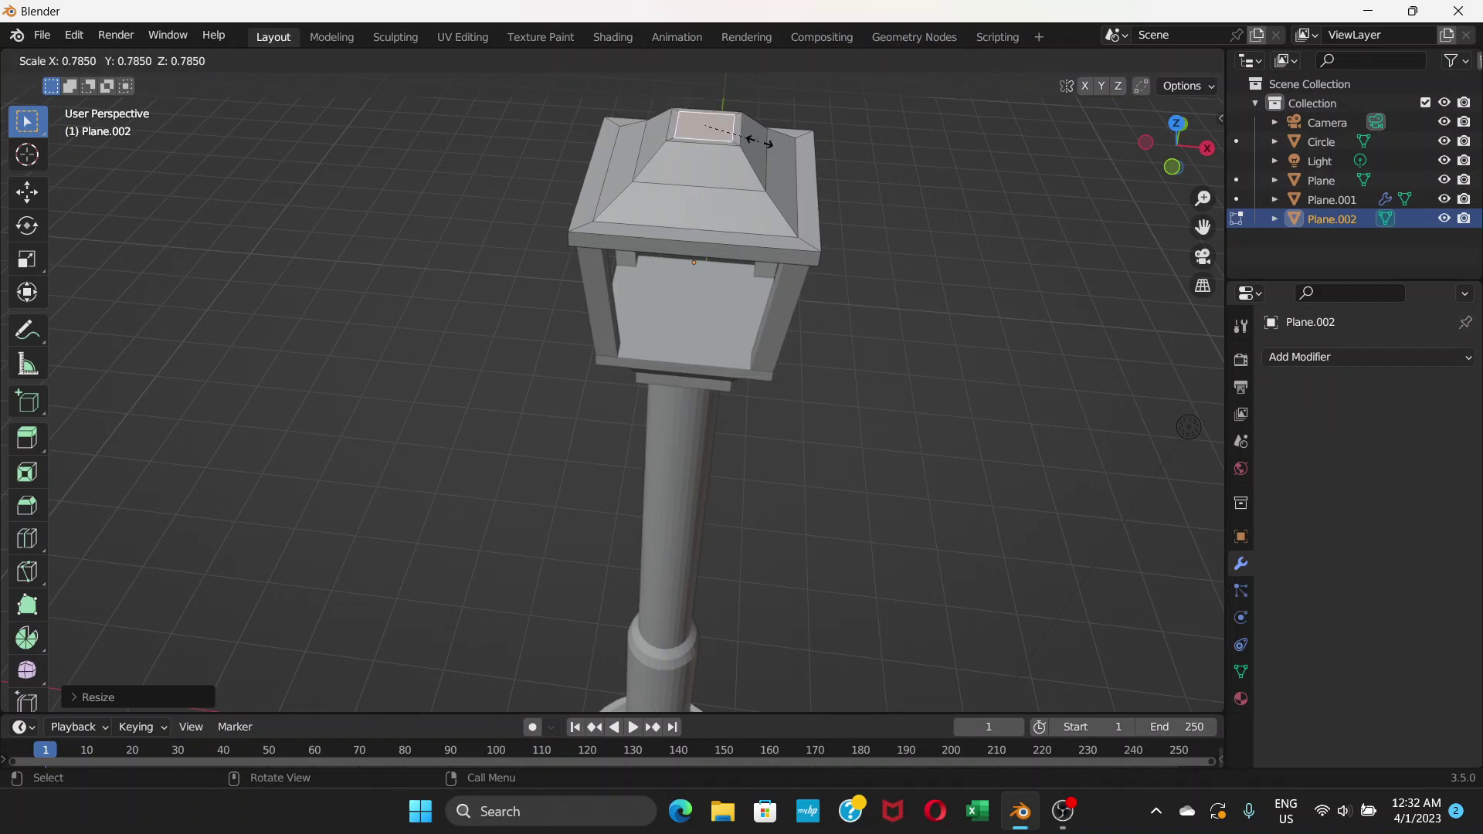
right_click(773, 148)
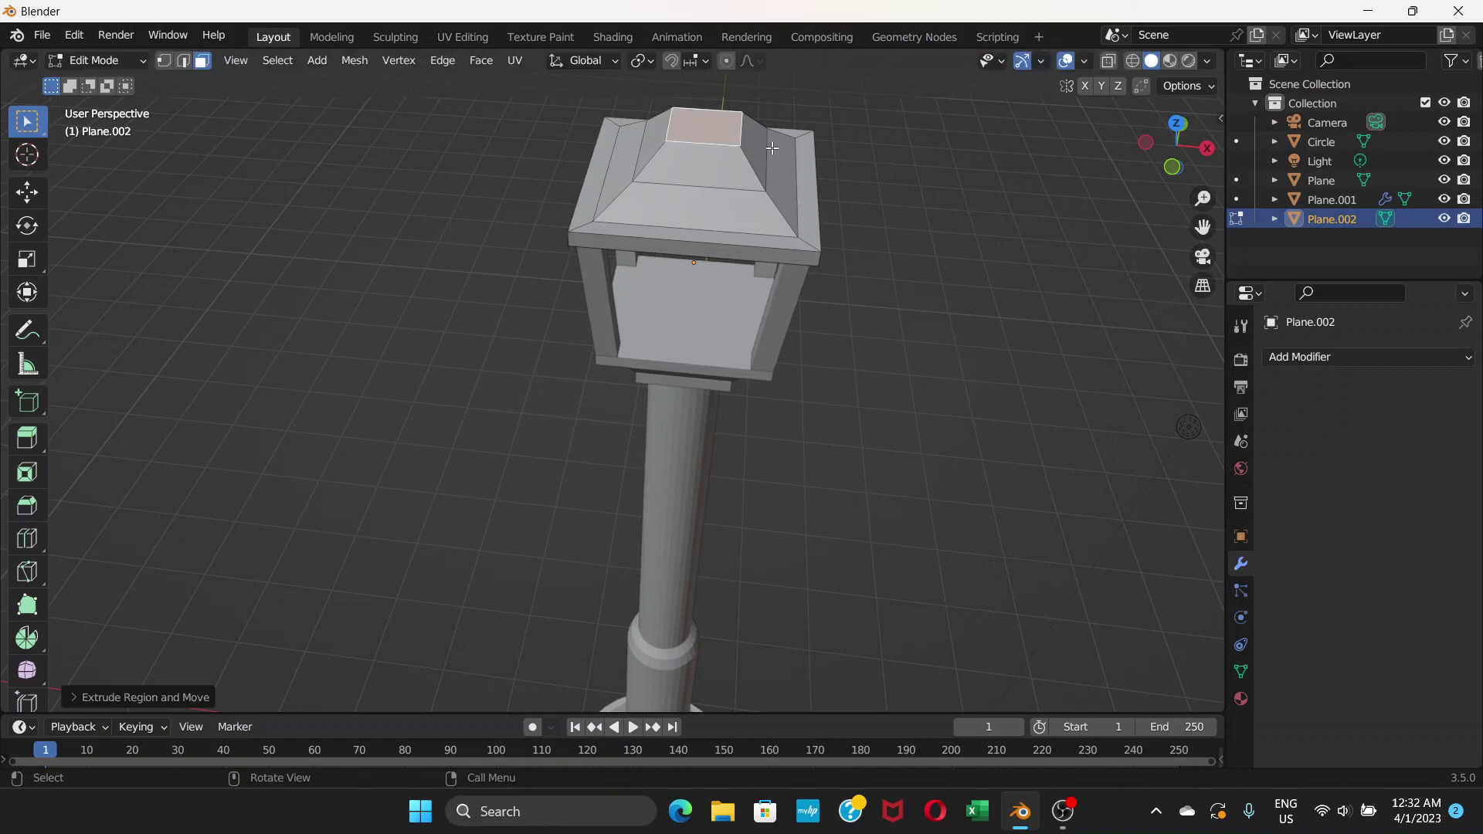
Step: Extrude the roof's top face up about 0.09 m and scale it to about 0.42 for the third tier
key(e)
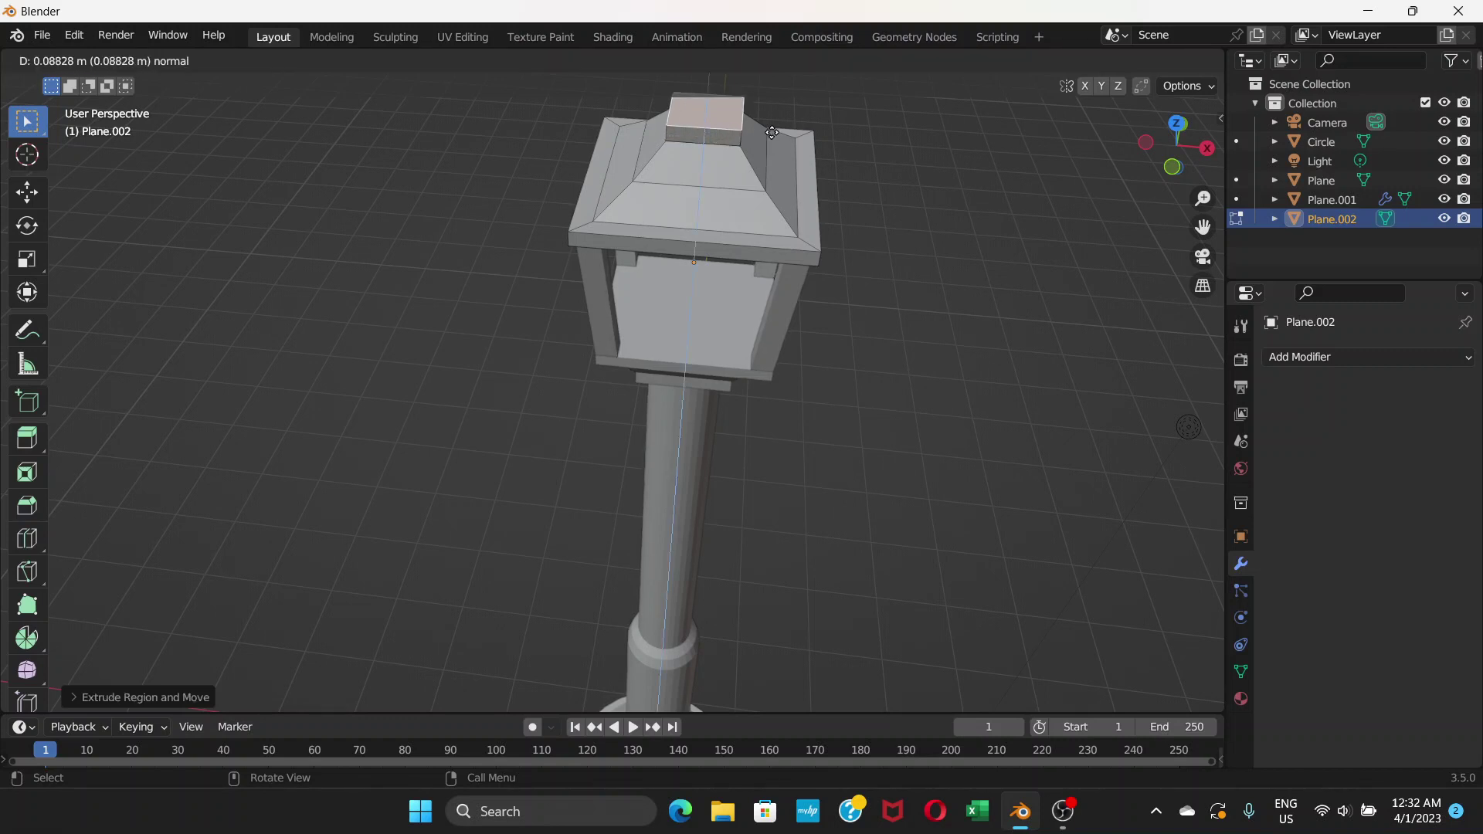
click(772, 129)
key(s)
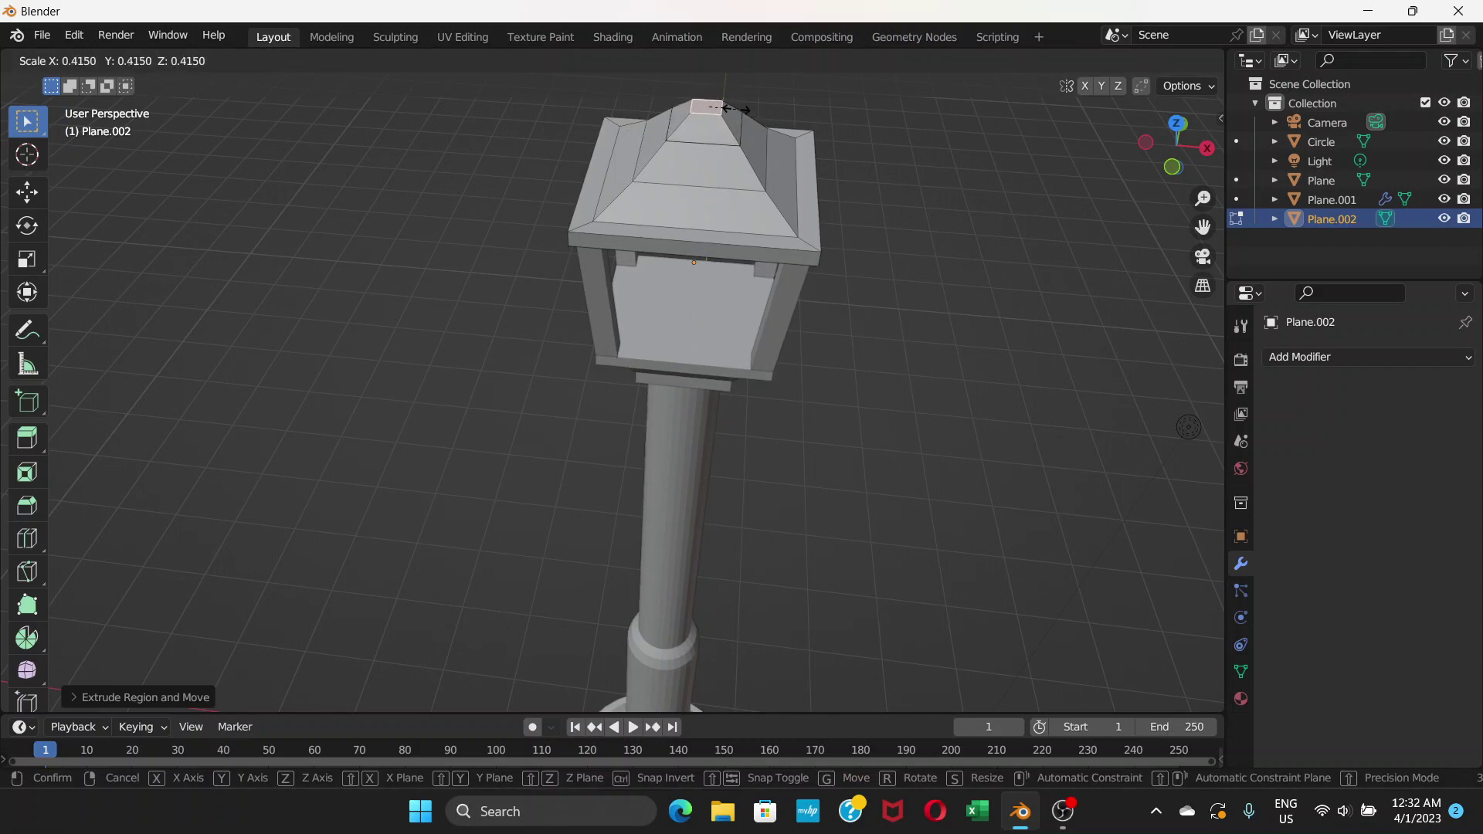
click(726, 108)
Step: Inset the small face at the roof's peak by about 0.16 m
middle_drag(709, 199, 699, 308)
scroll(698, 309, up, 3)
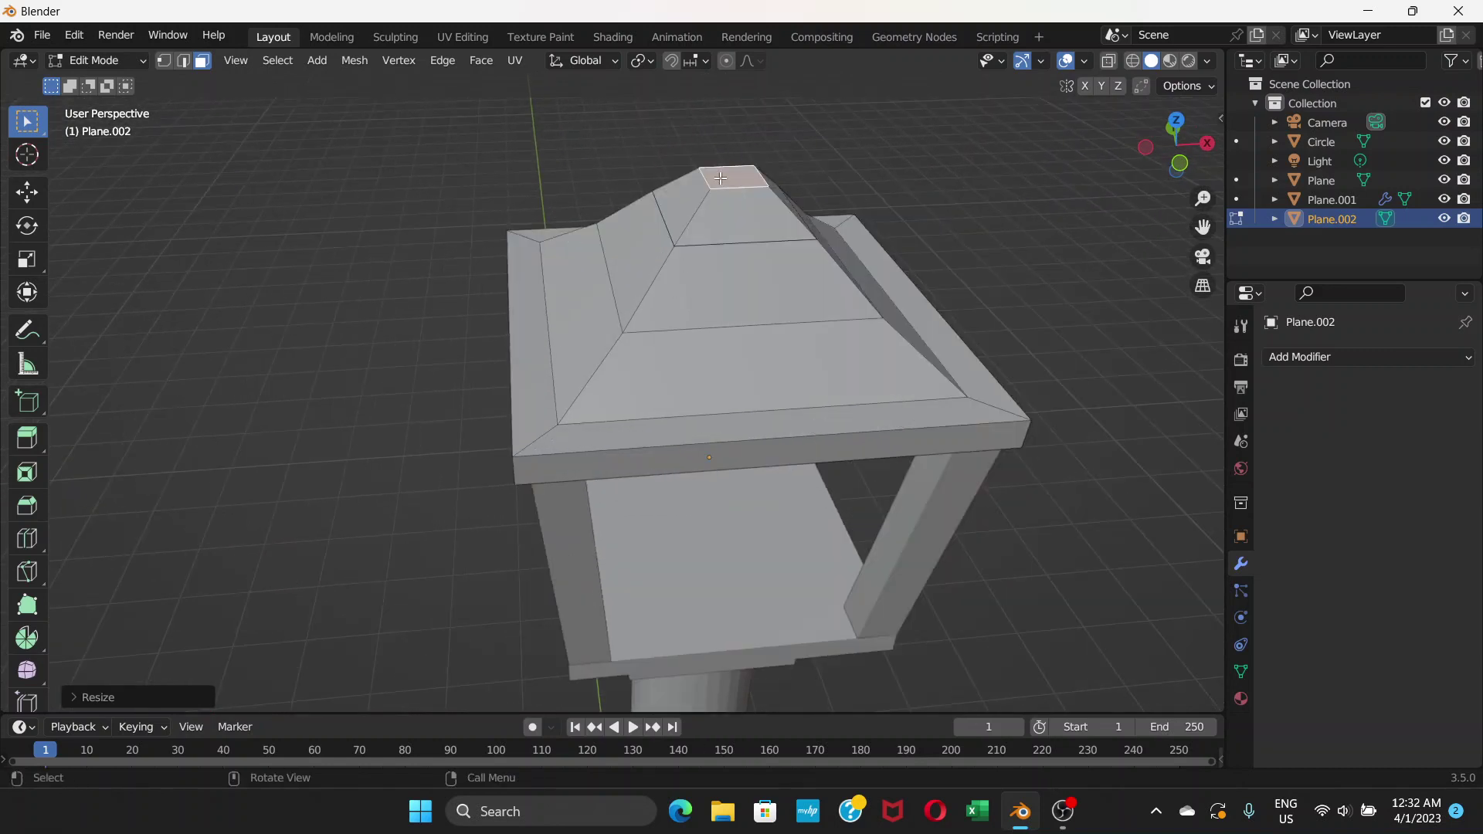
middle_drag(721, 179, 712, 217)
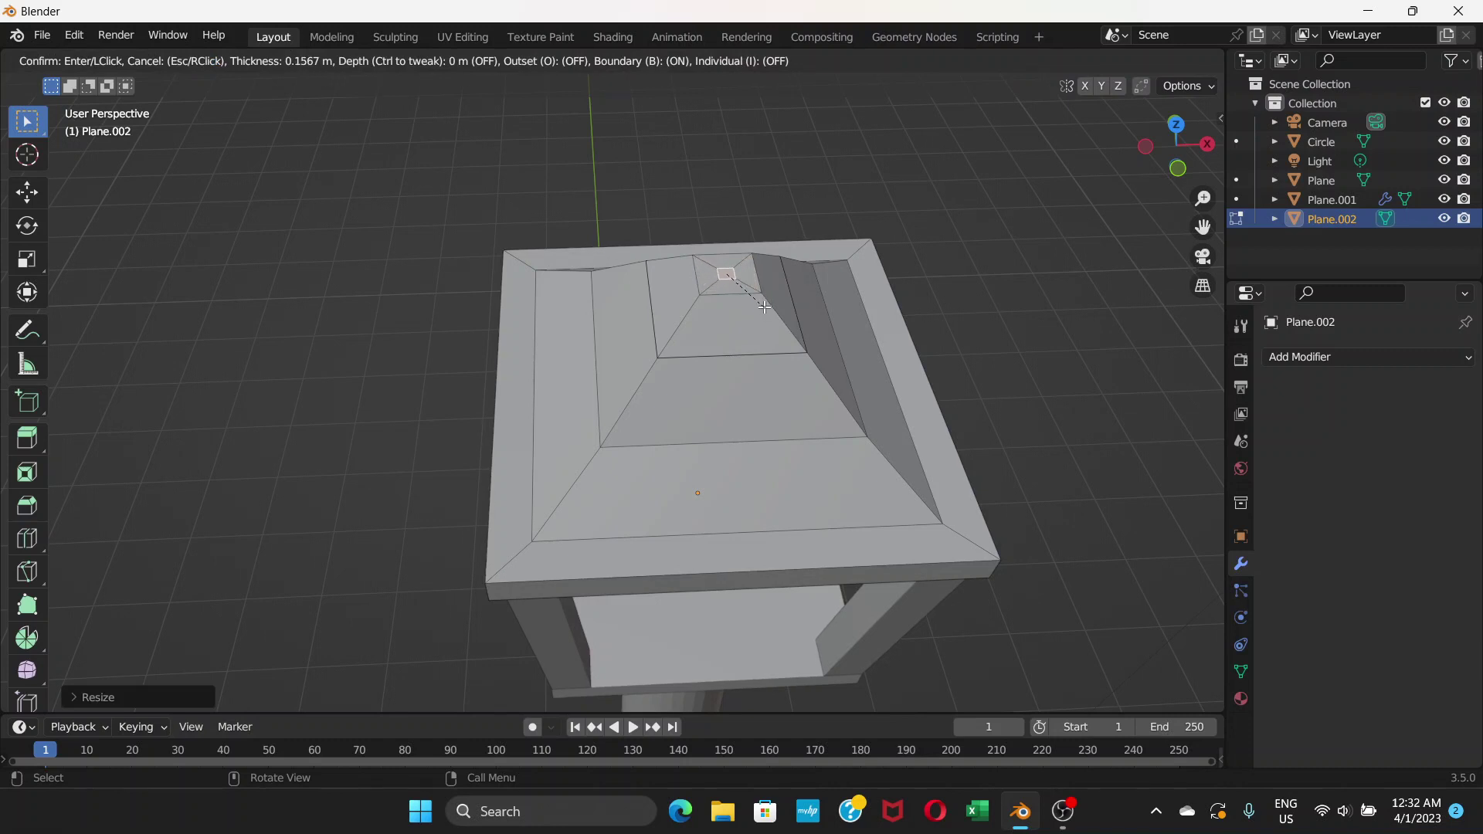
click(764, 306)
Step: Poke the tiny inset face at the roof's peak to give it a centre vertex
scroll(741, 278, up, 3)
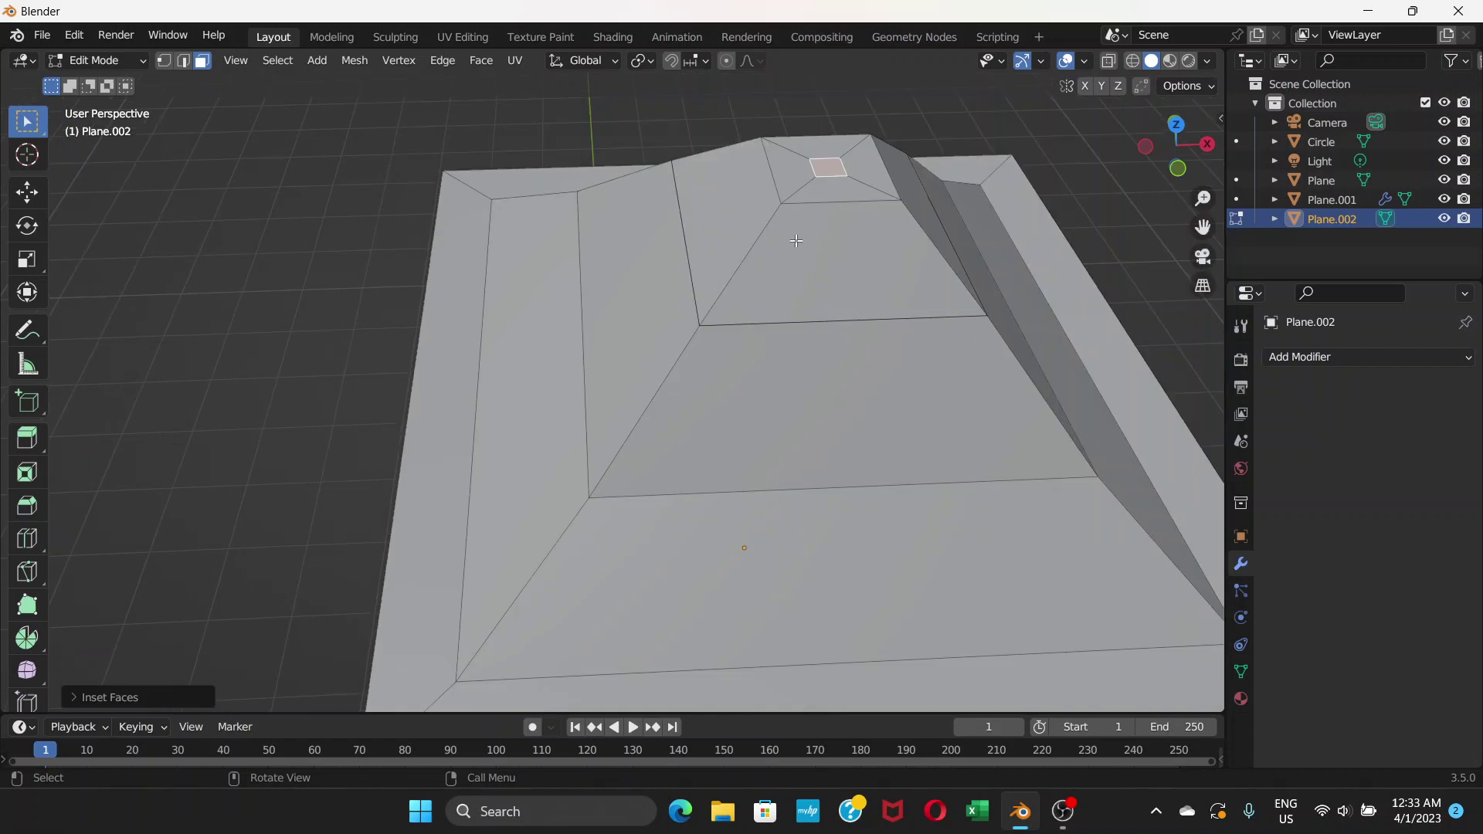
middle_drag(804, 240, 786, 233)
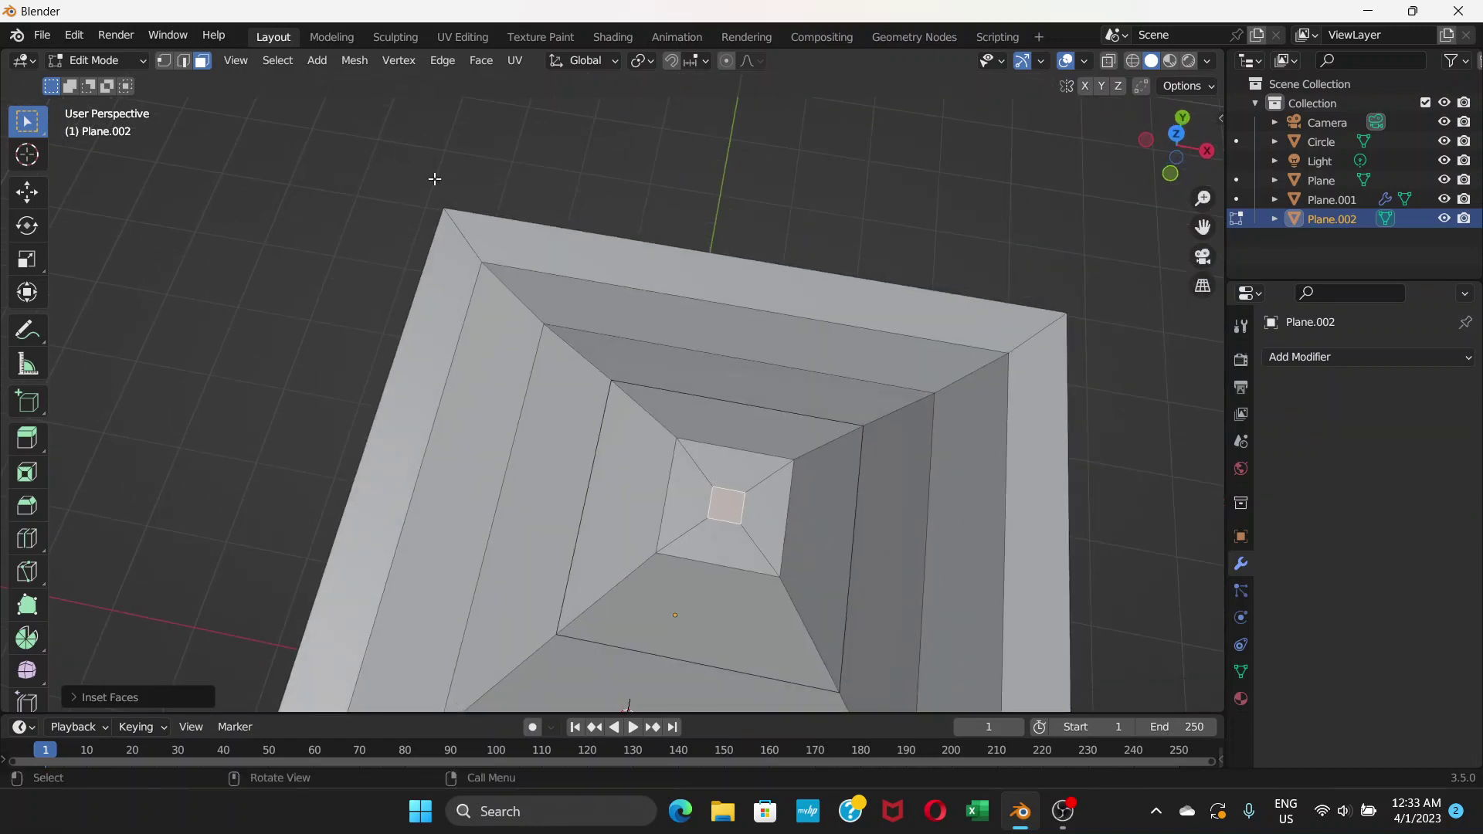
click(409, 67)
click(479, 65)
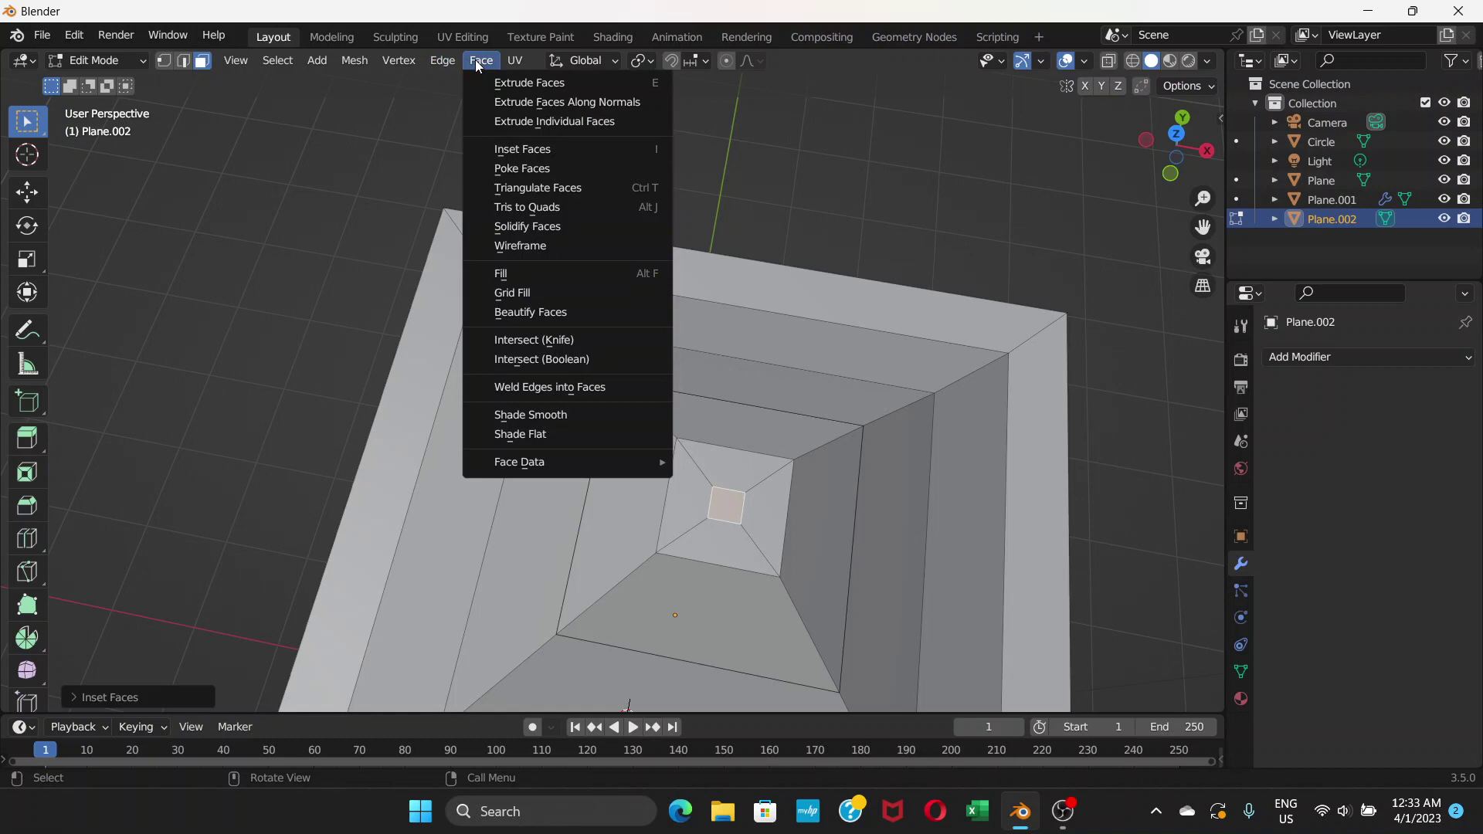
click(525, 166)
middle_drag(656, 332, 741, 325)
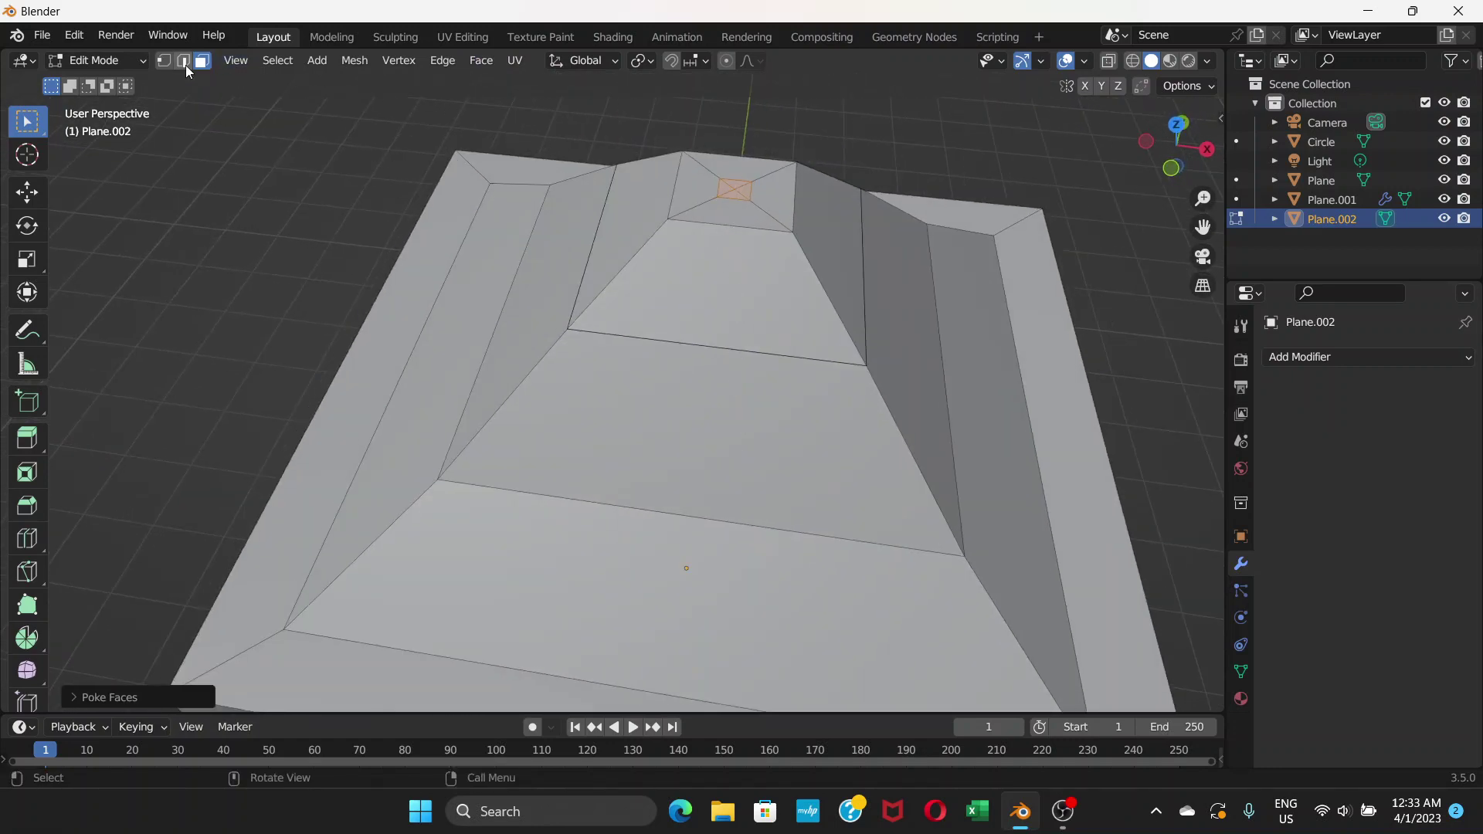
Step: In vertex selection, raise the poked face's centre vertex about 0.12 m along Z to form a pointed finial
click(166, 63)
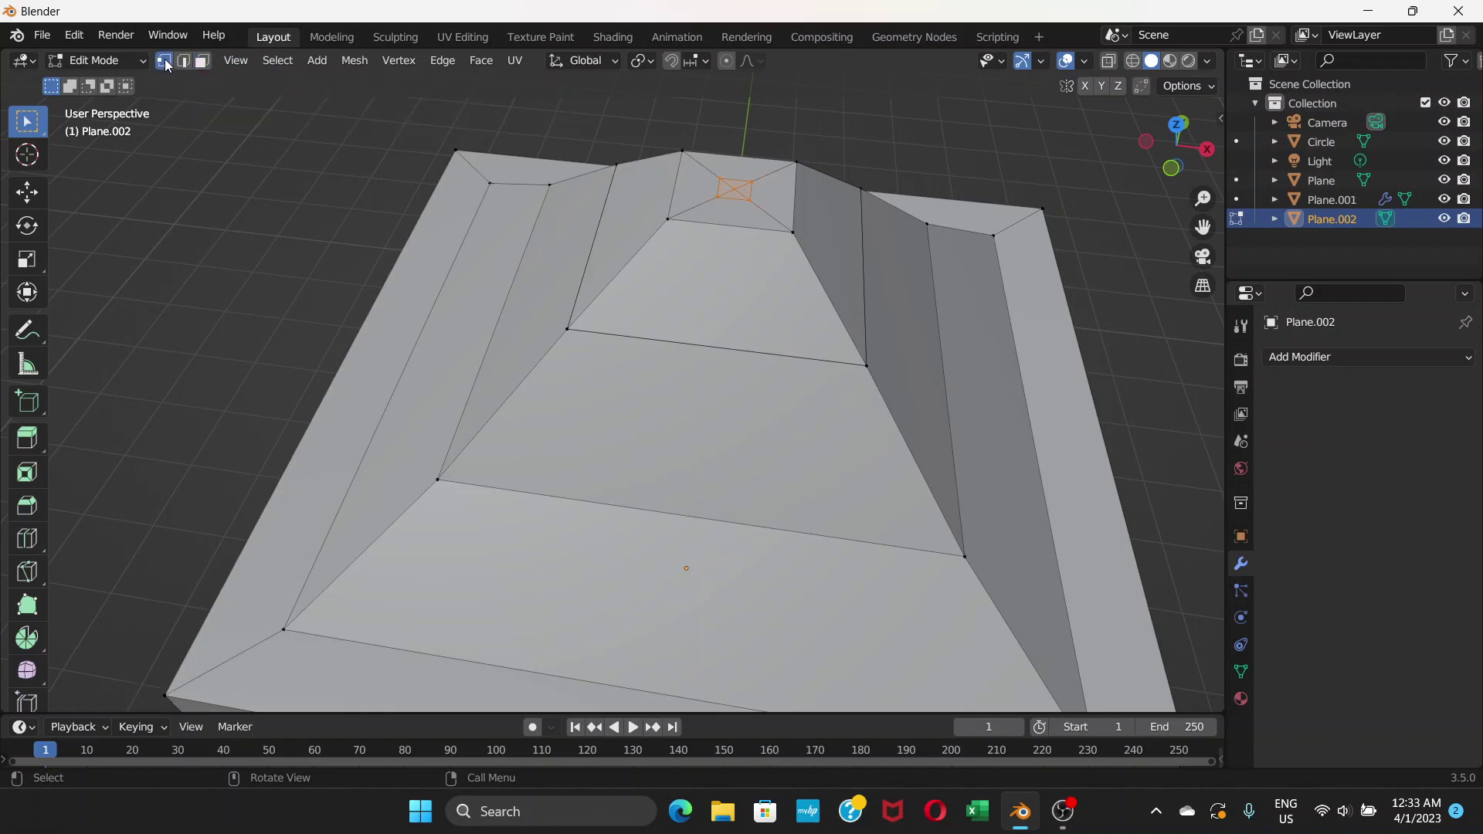
click(735, 189)
middle_drag(700, 202, 726, 225)
scroll(726, 225, down, 3)
key(g)
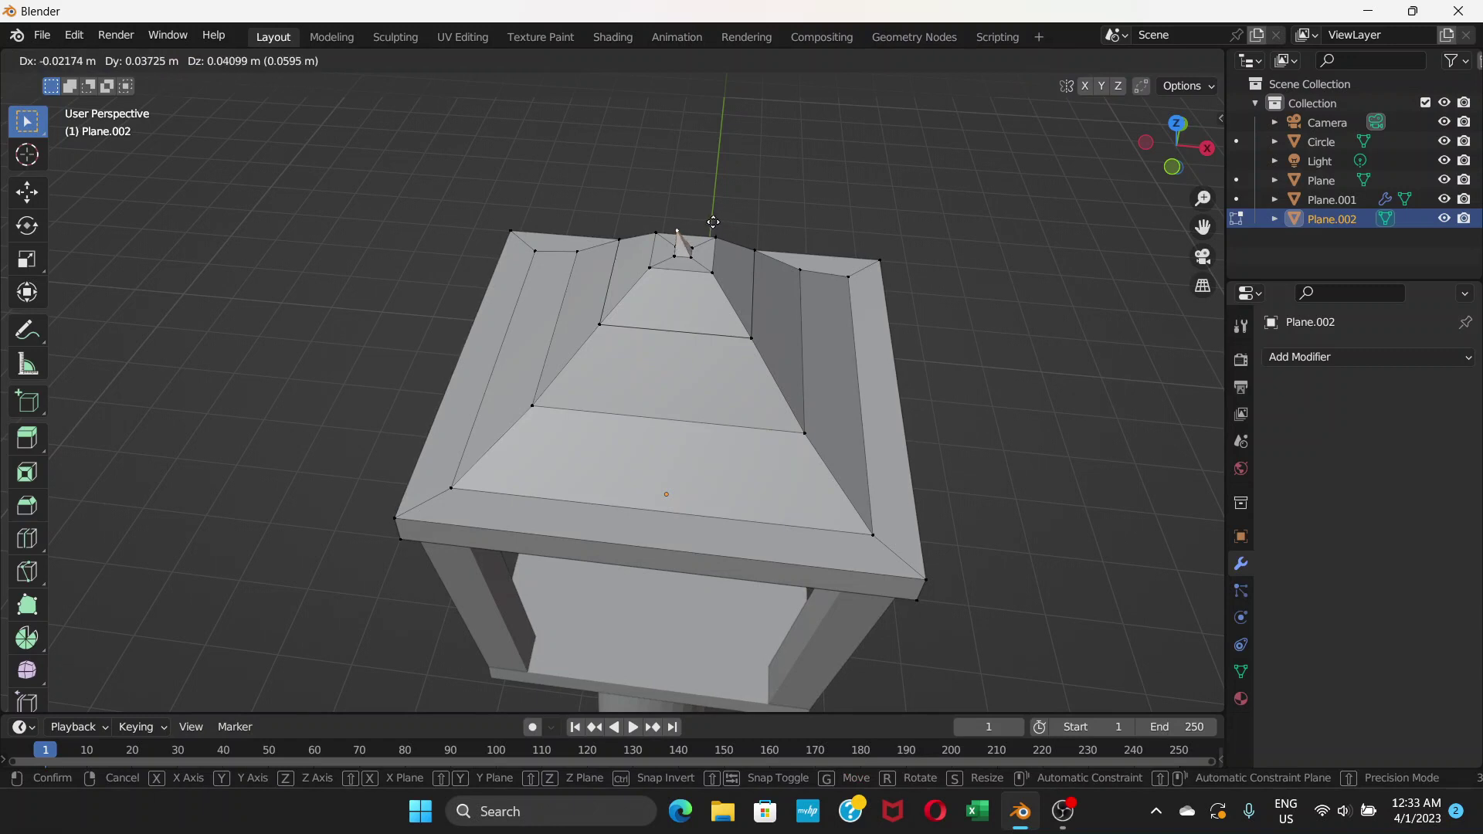
key(z)
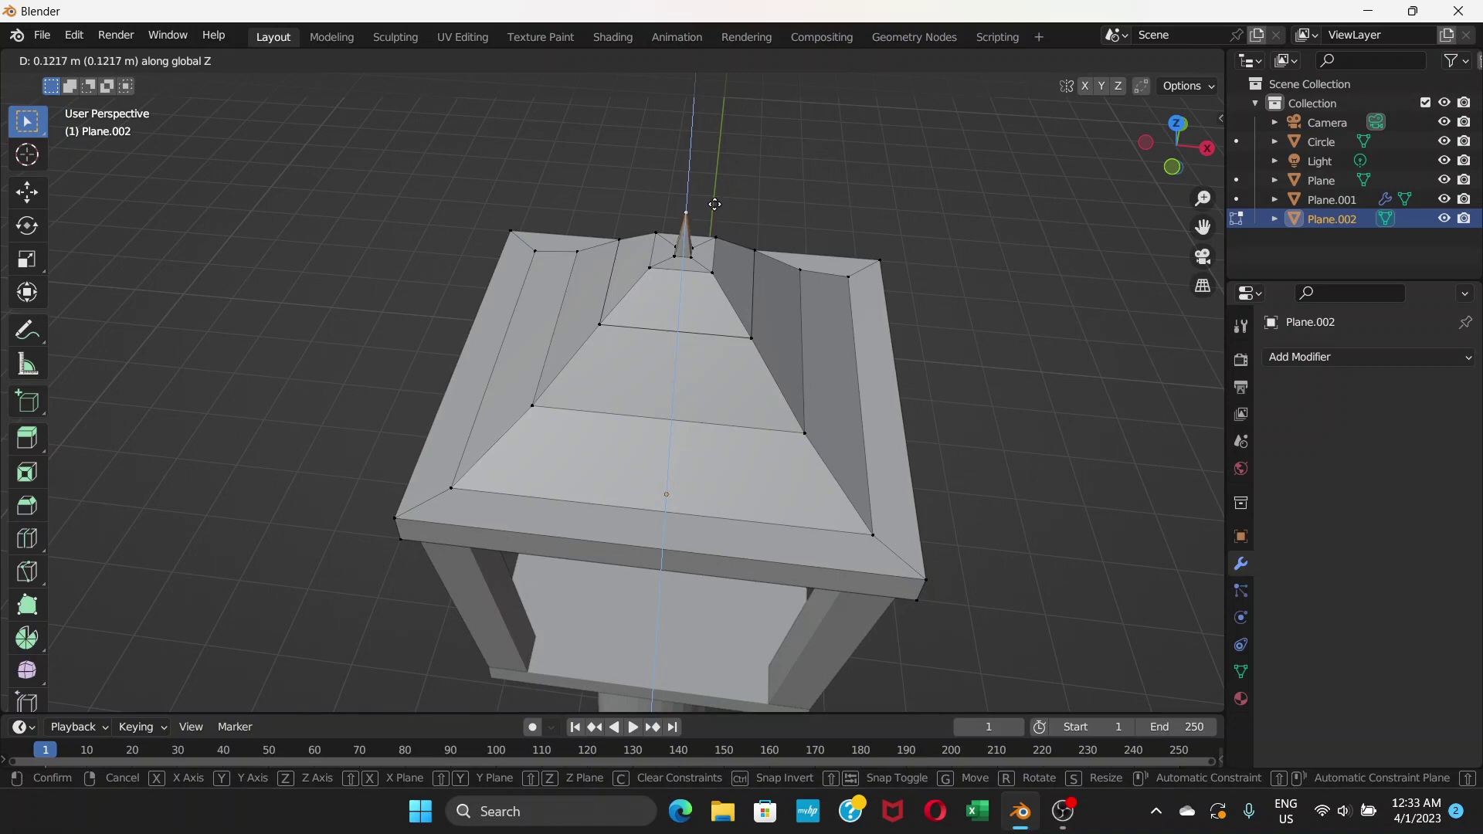
click(714, 204)
Step: Examine the roof, finial and lantern frame from several sides and distances
middle_drag(727, 229, 781, 341)
scroll(748, 216, down, 2)
scroll(785, 374, down, 4)
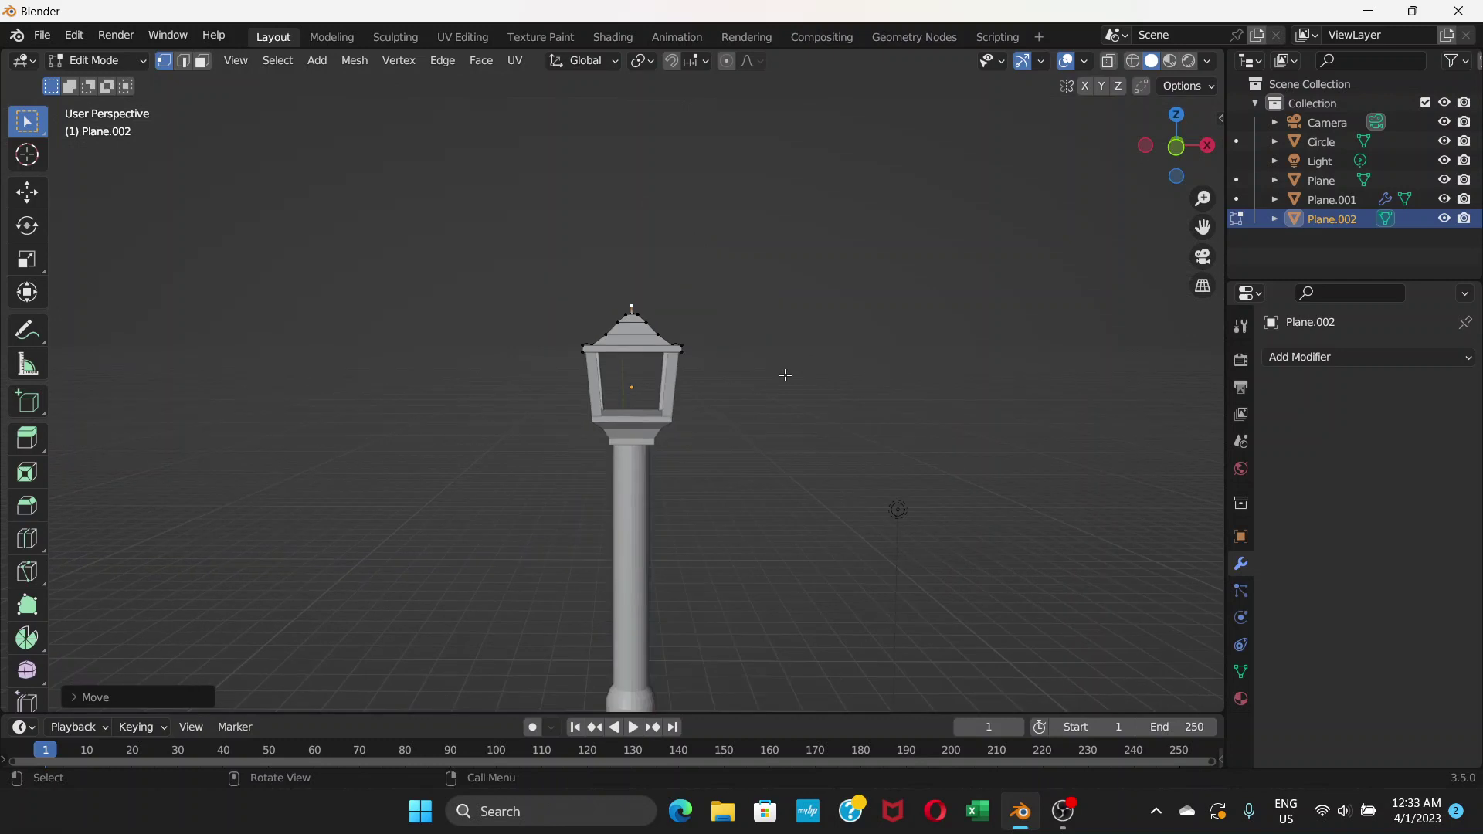
middle_drag(750, 423, 844, 540)
scroll(616, 433, down, 4)
scroll(607, 403, up, 6)
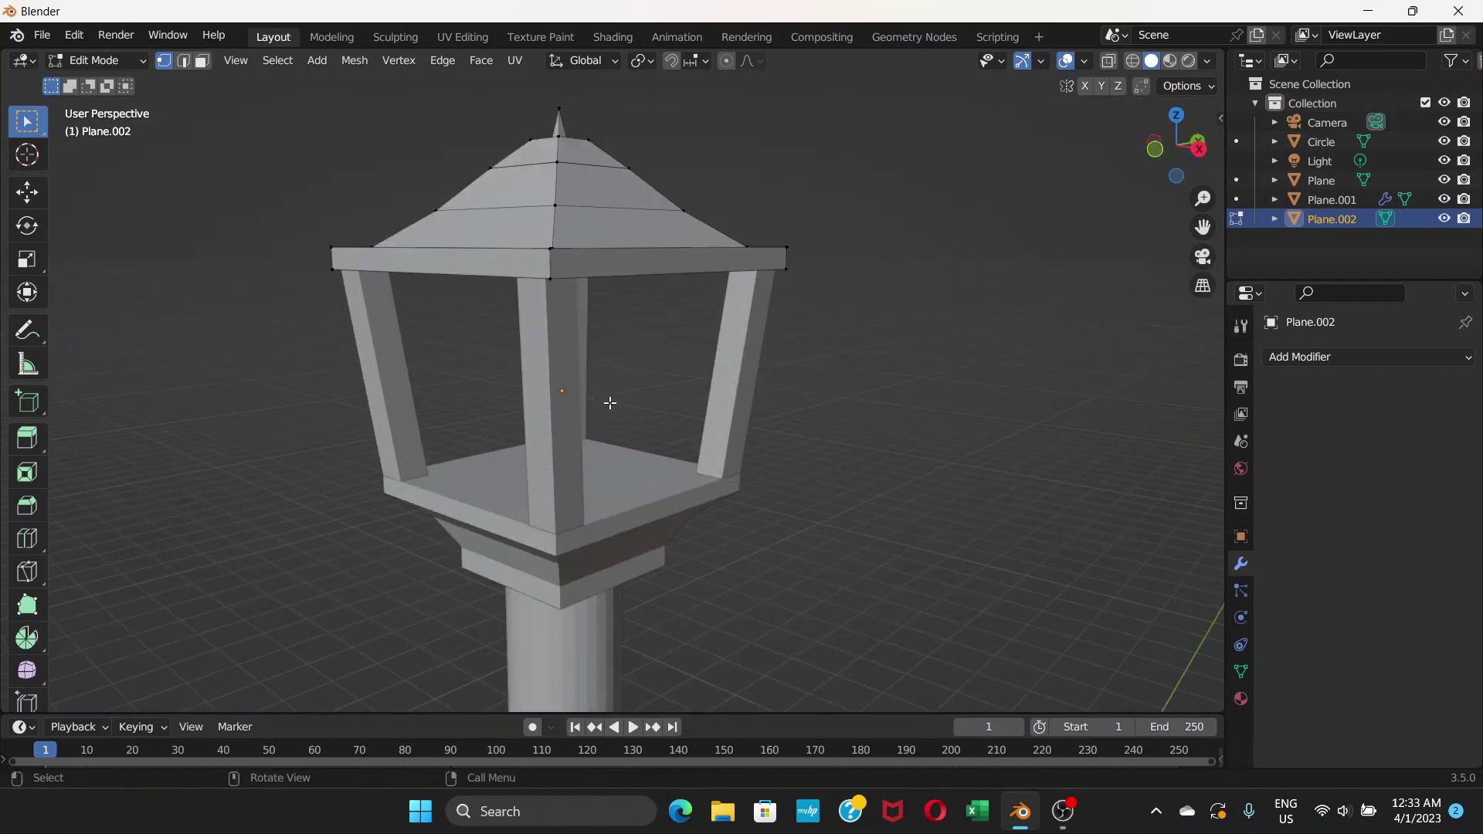
middle_drag(610, 403, 696, 393)
scroll(696, 378, down, 2)
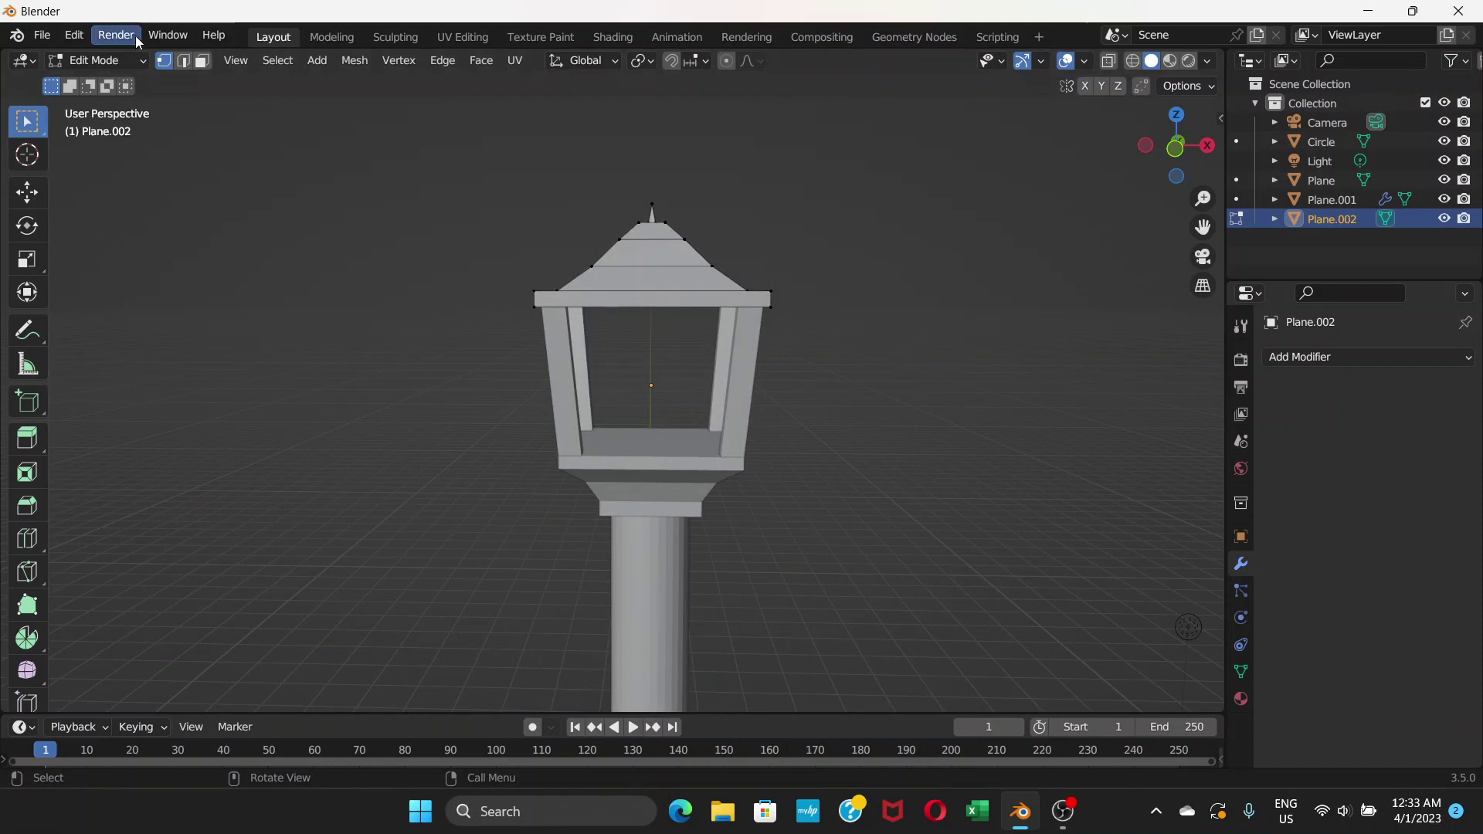
Step: Finish editing the roof and open the flared square cap's mesh for editing in face selection
click(143, 63)
click(107, 83)
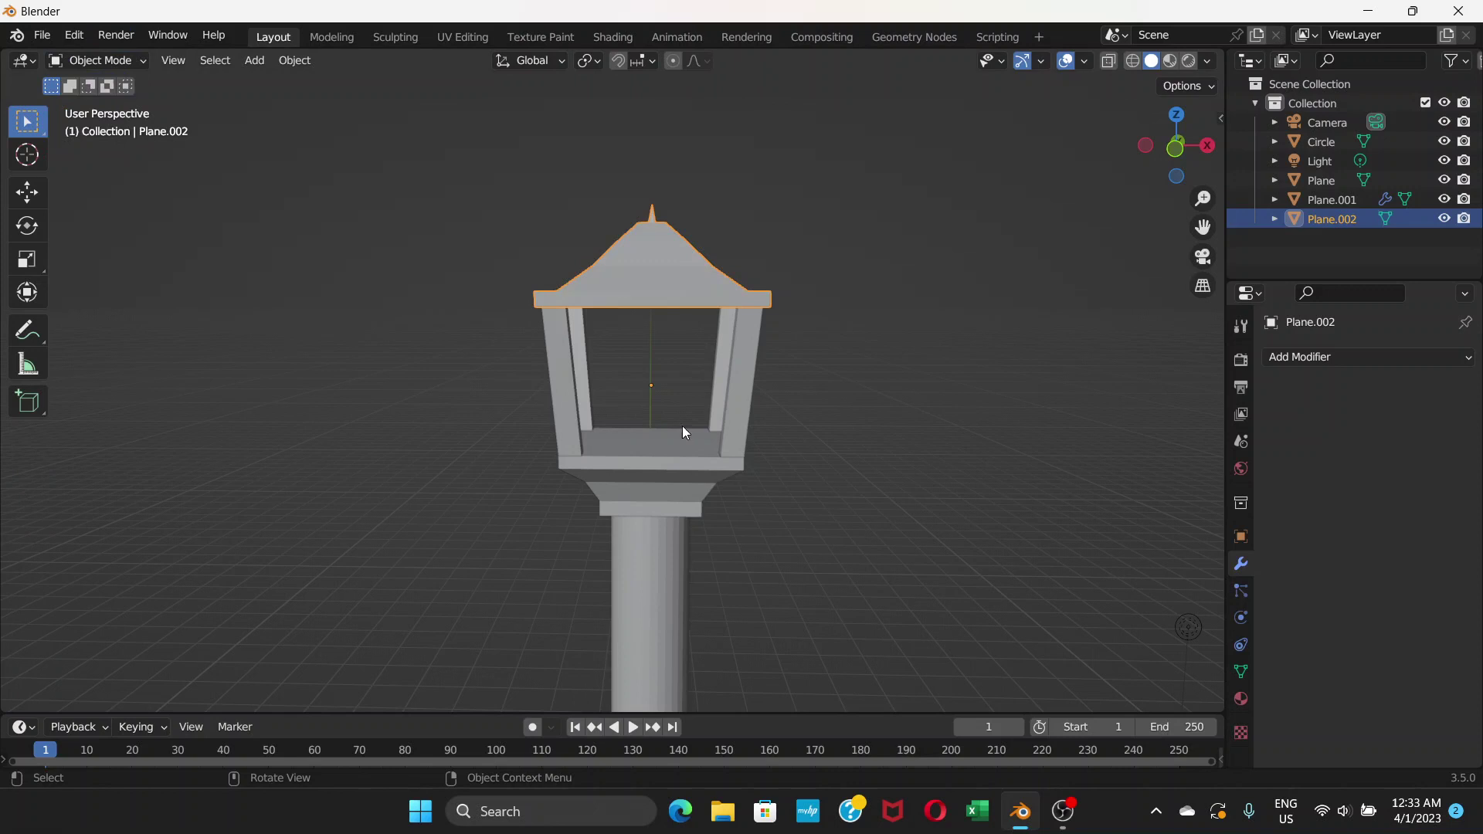
click(655, 464)
scroll(655, 459, up, 3)
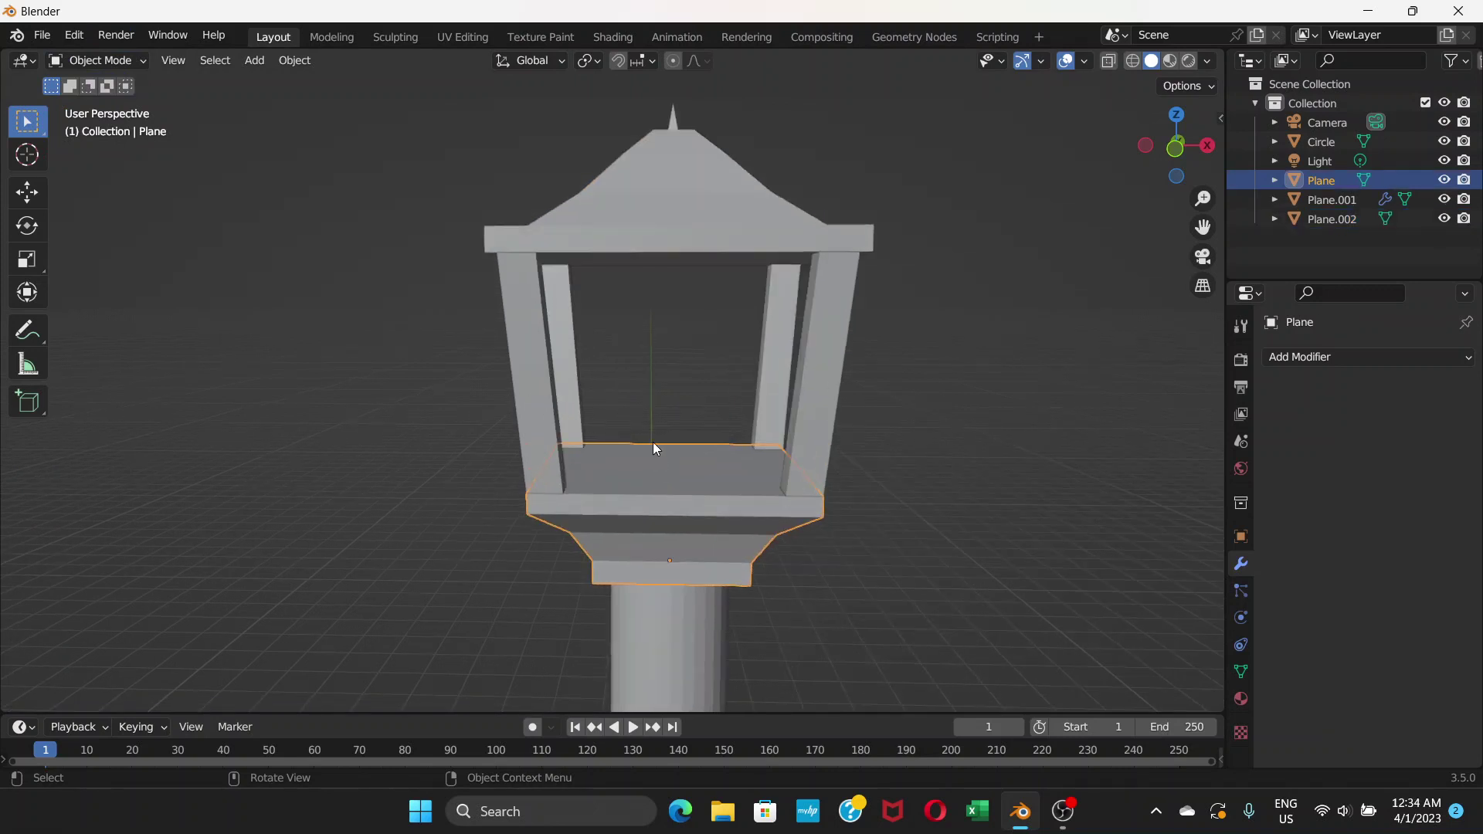
click(133, 62)
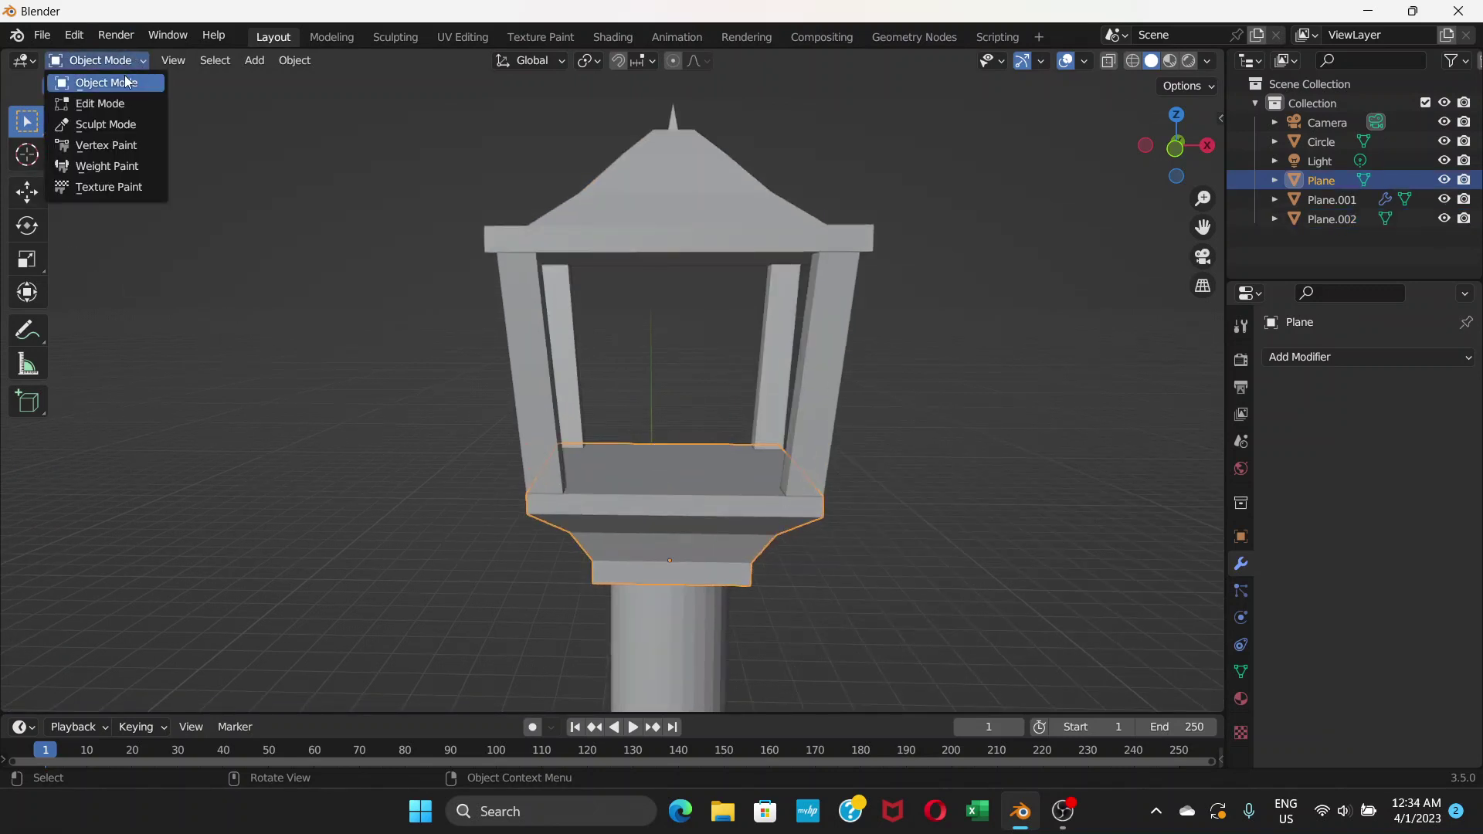
click(99, 102)
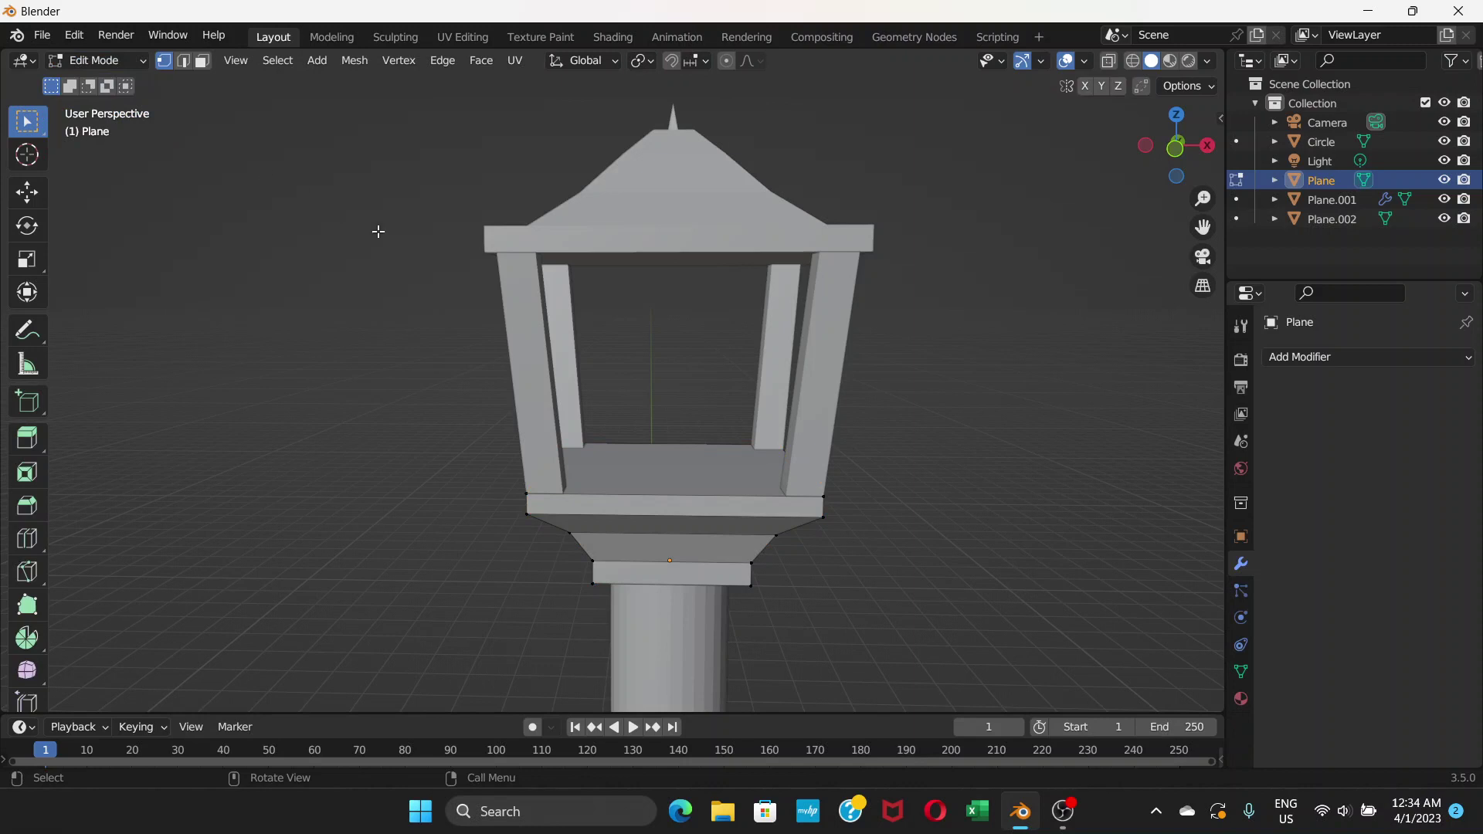
click(203, 63)
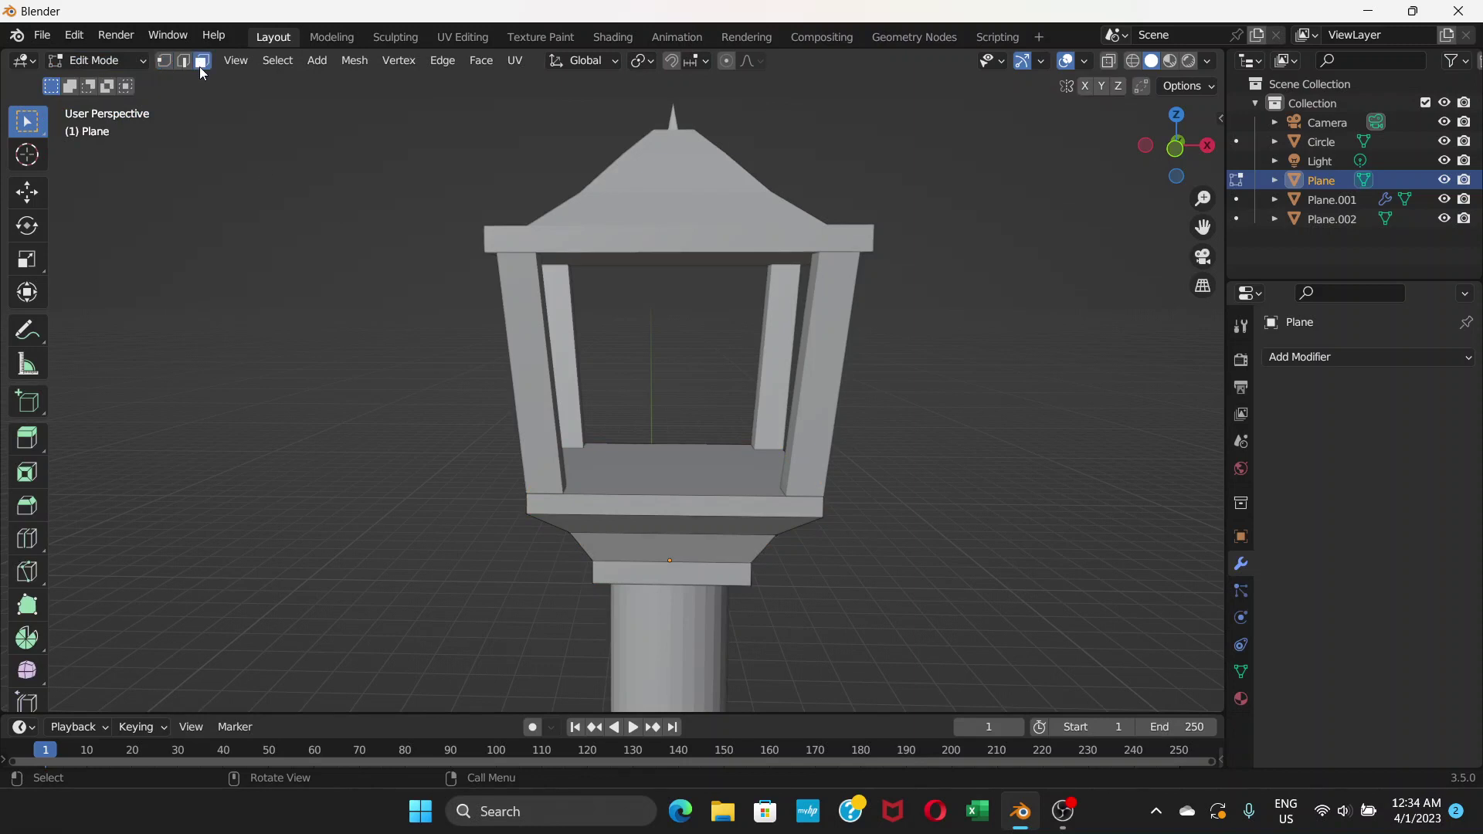
Step: Duplicate the flared cap's top face in place, separate the copy into its own object, and return to Object Mode
click(677, 463)
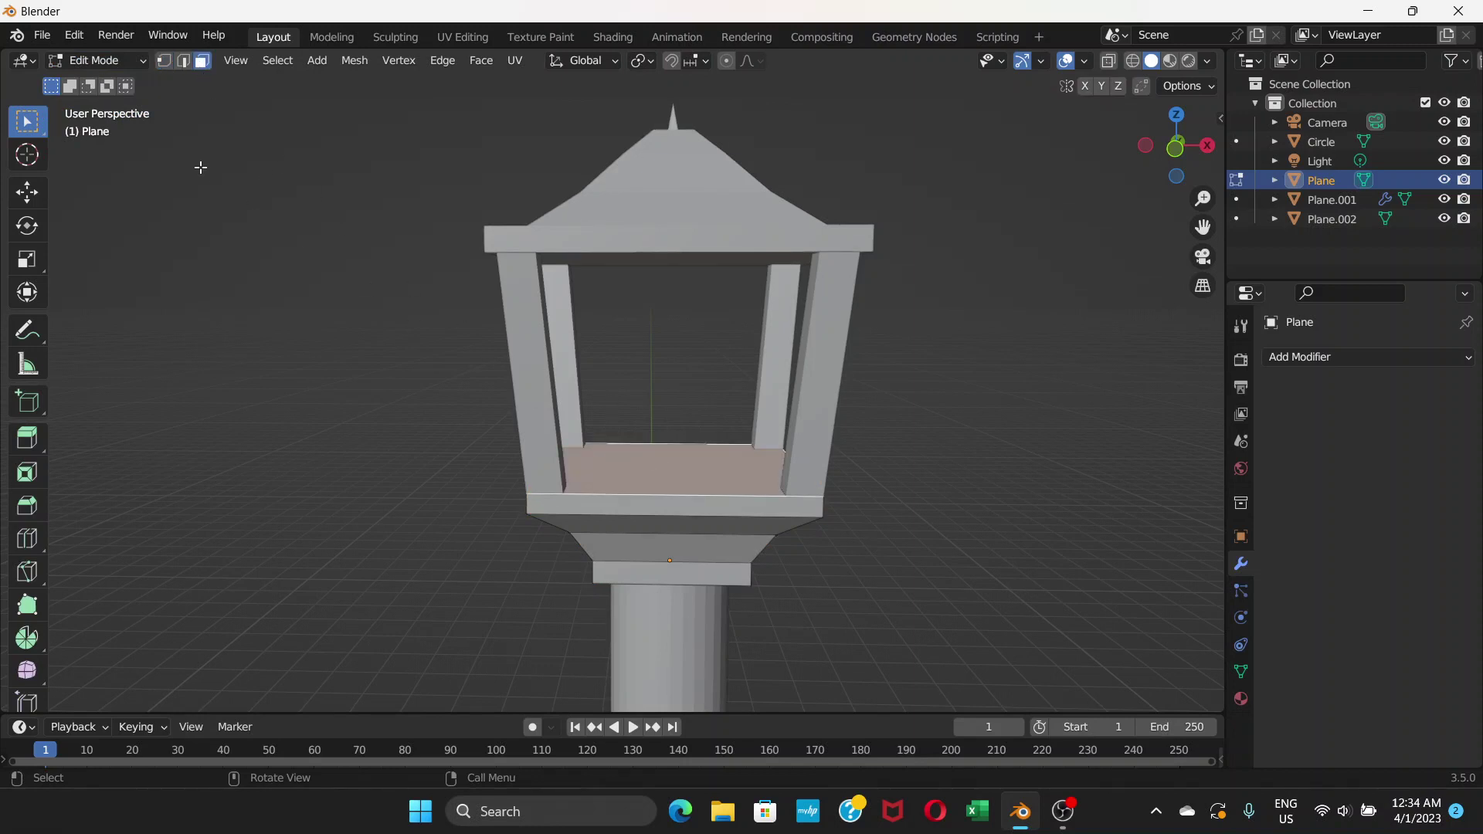
key(g)
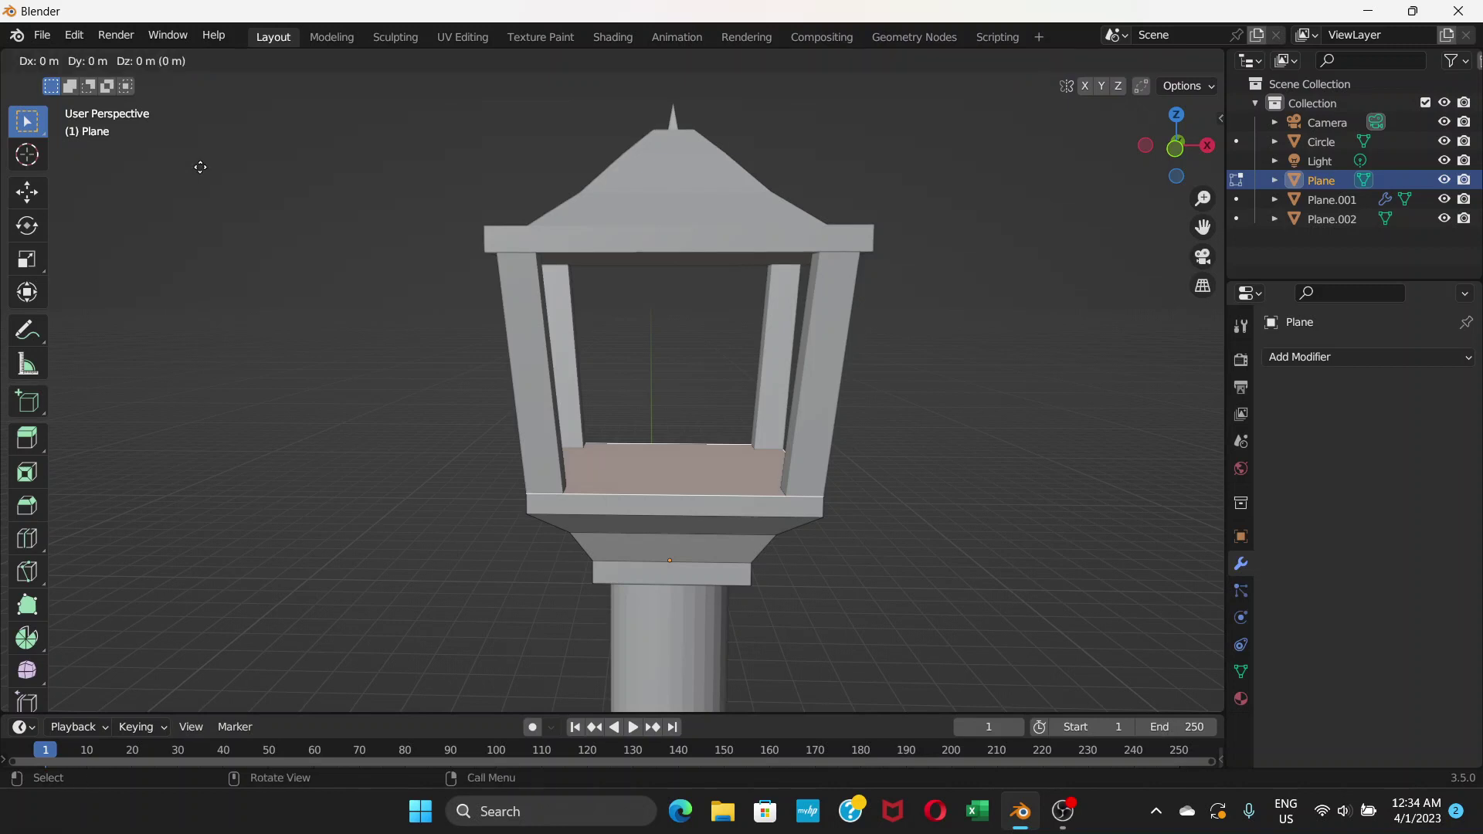
right_click(200, 166)
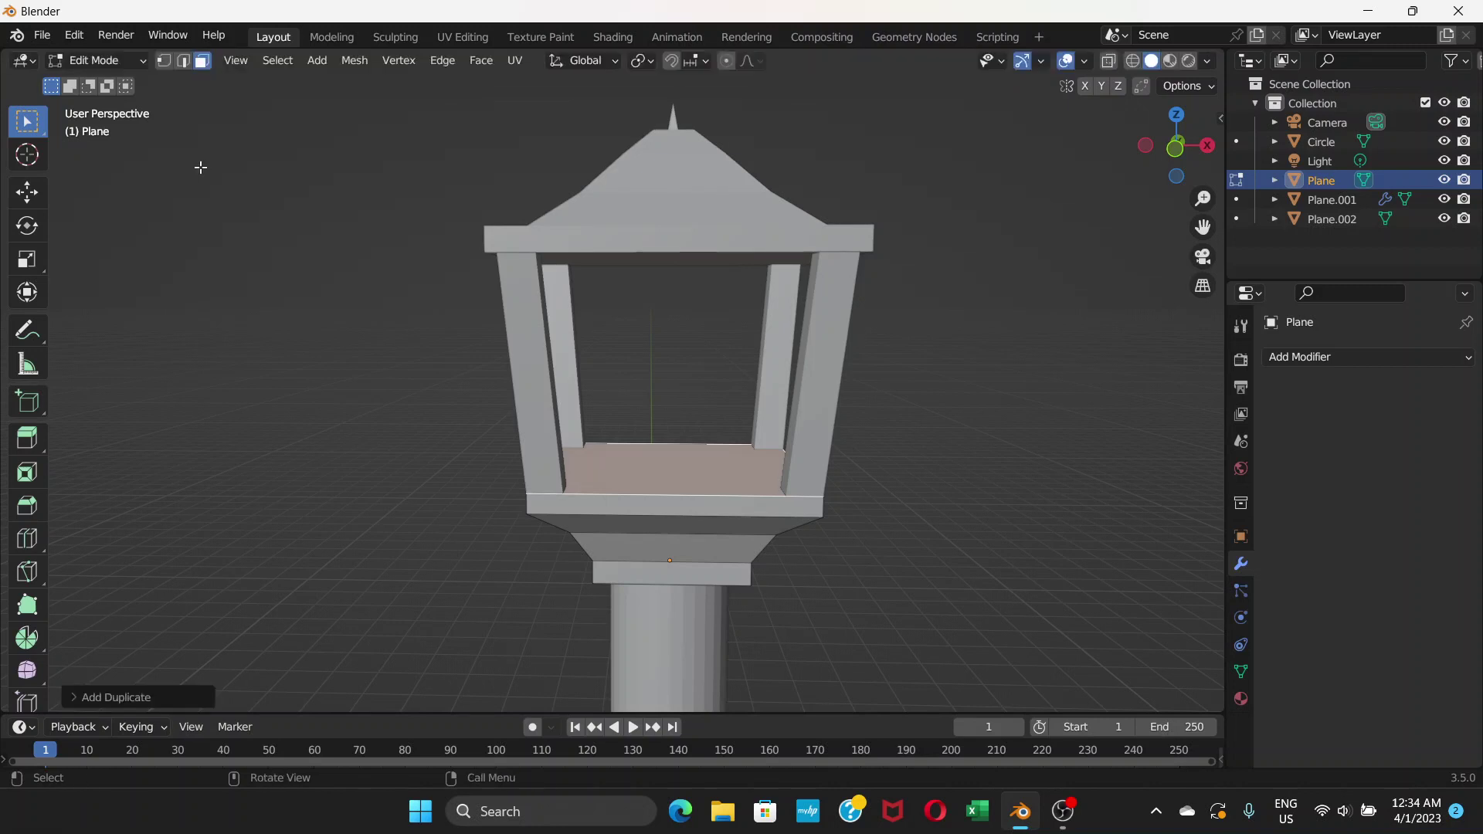
key(p)
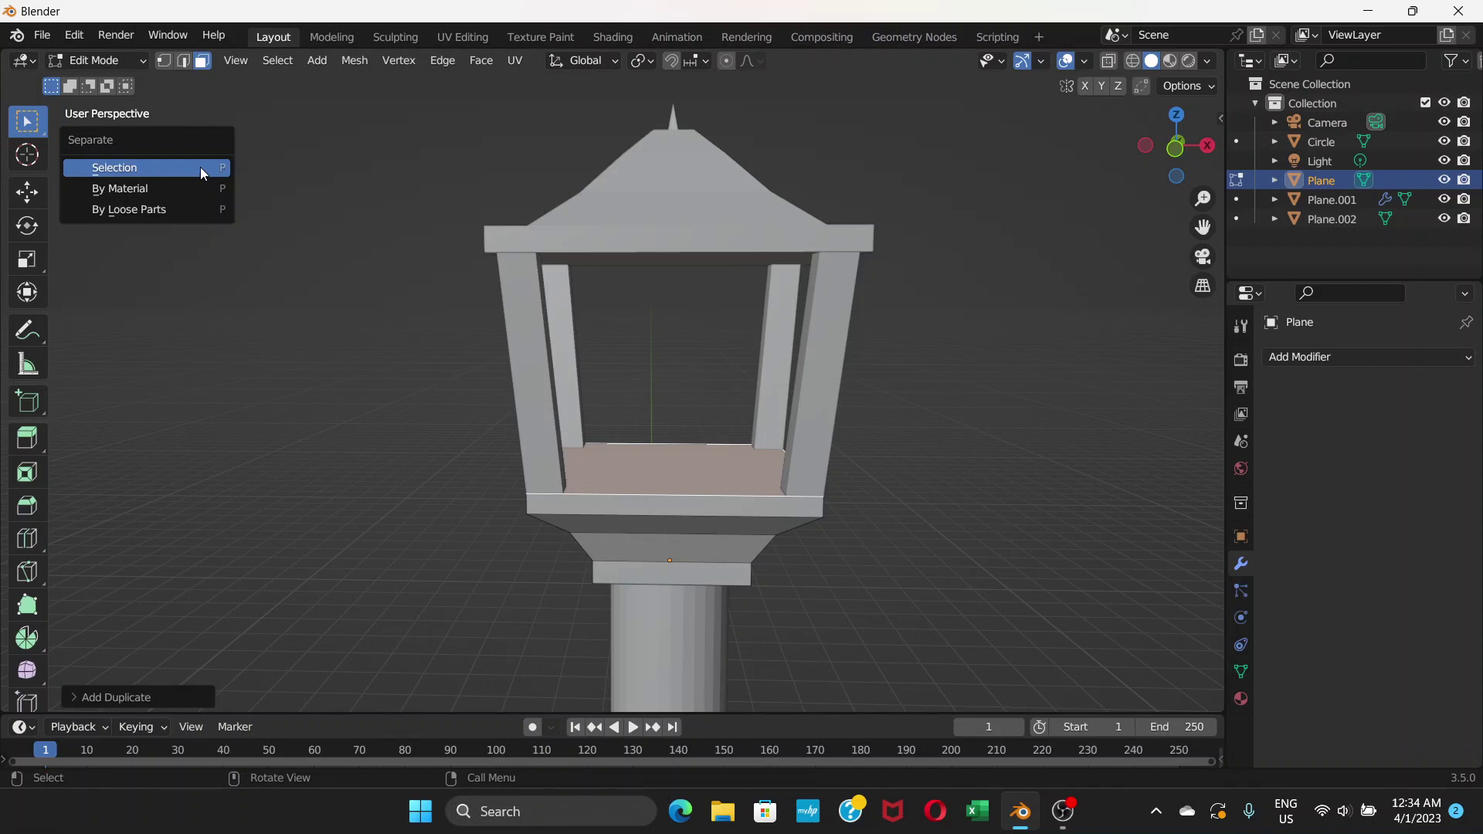
click(201, 167)
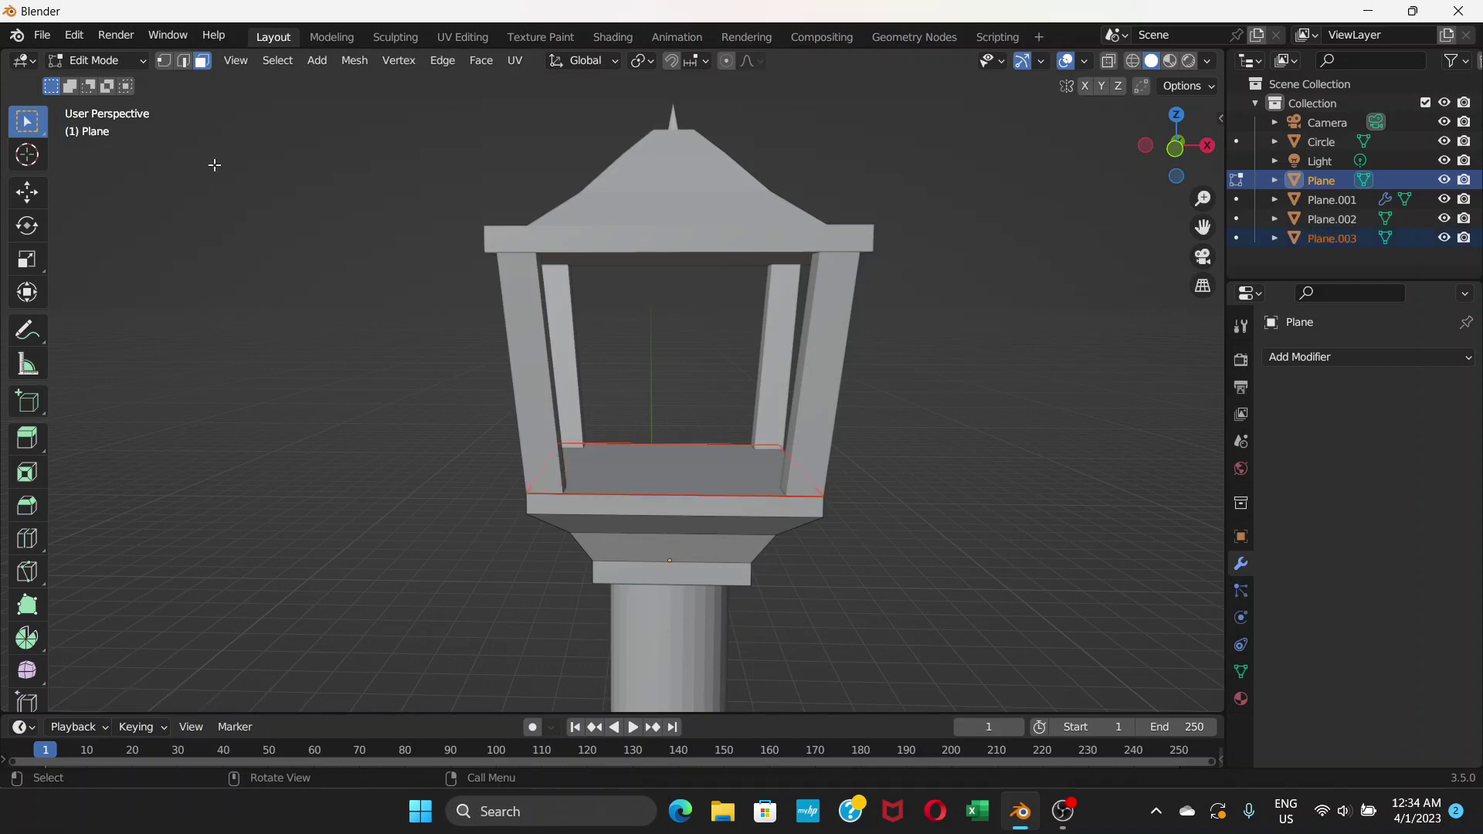
click(144, 60)
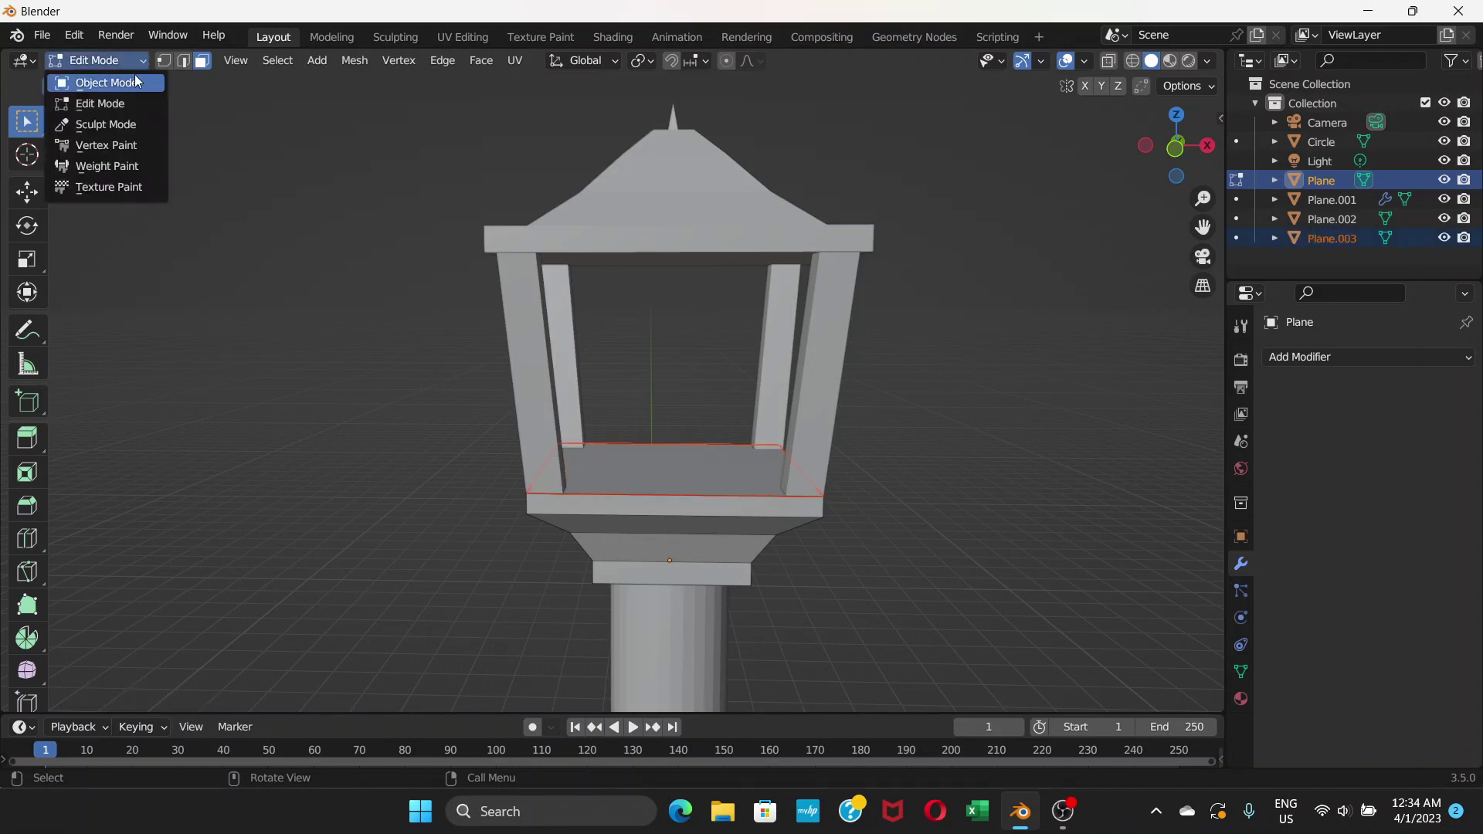
click(133, 92)
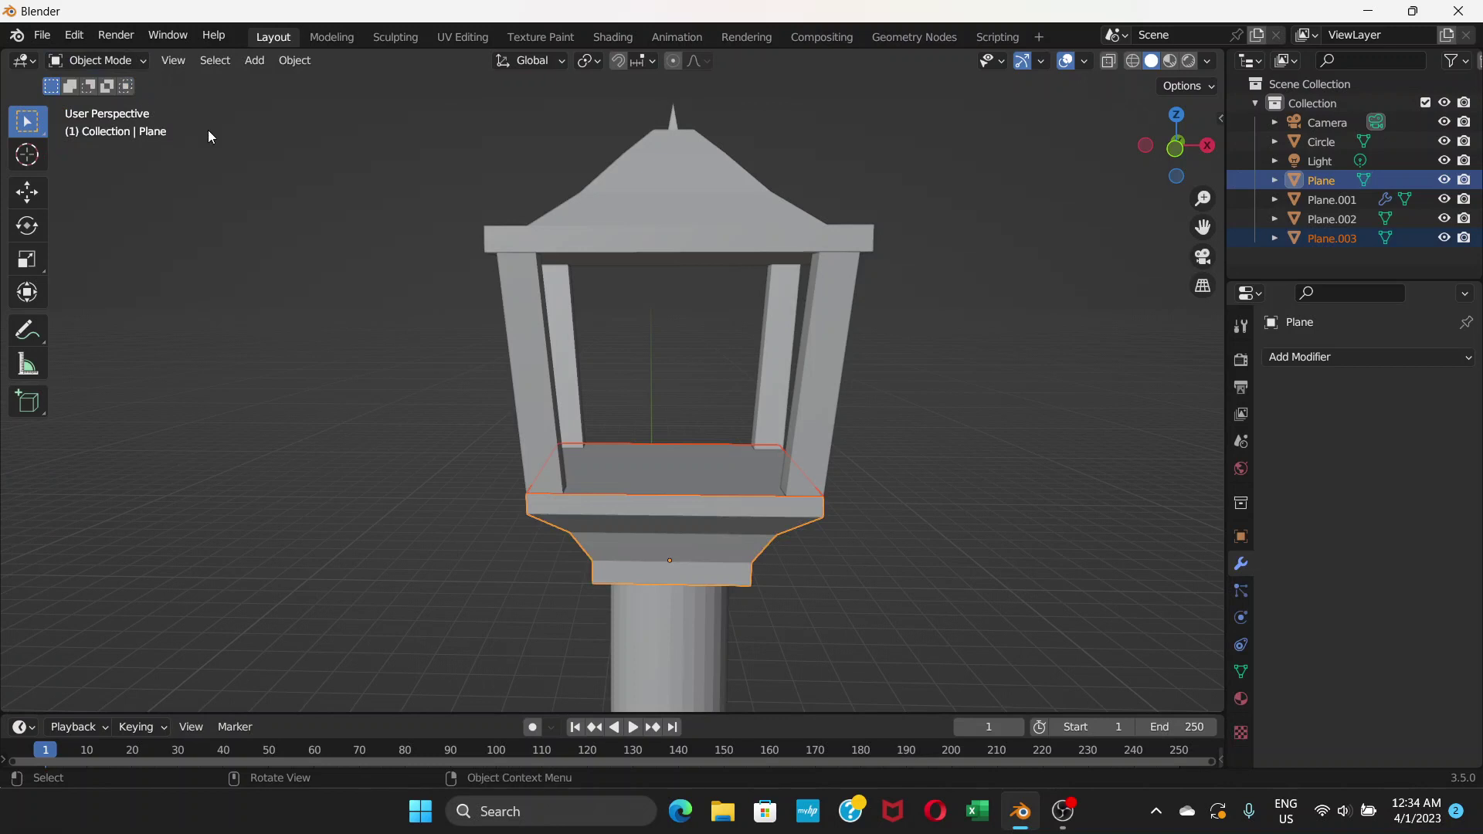
Step: Extrude the separated face upward about 0.88 m to fill the lantern frame up to the roof
click(671, 474)
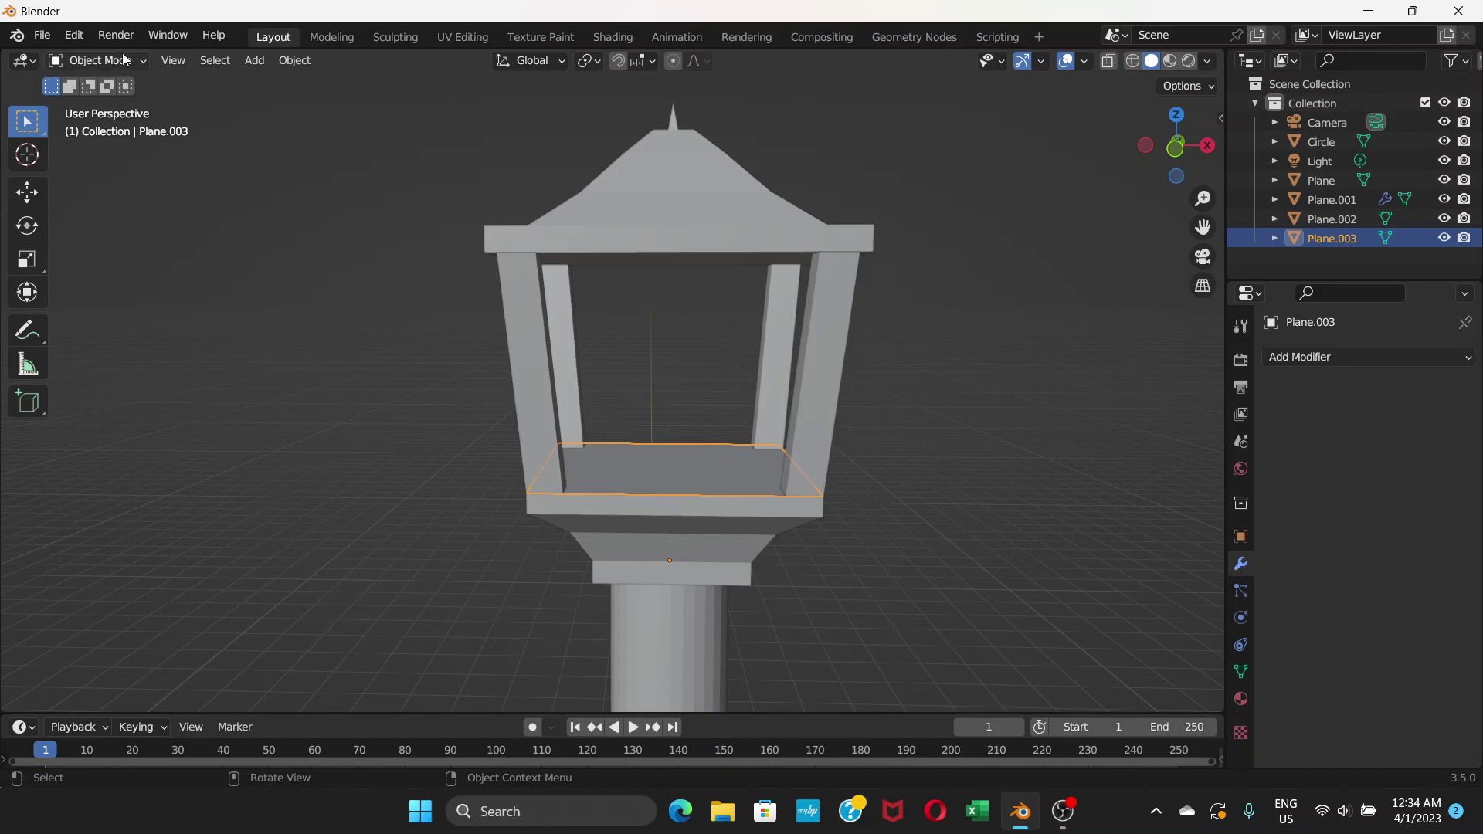
click(96, 60)
click(121, 105)
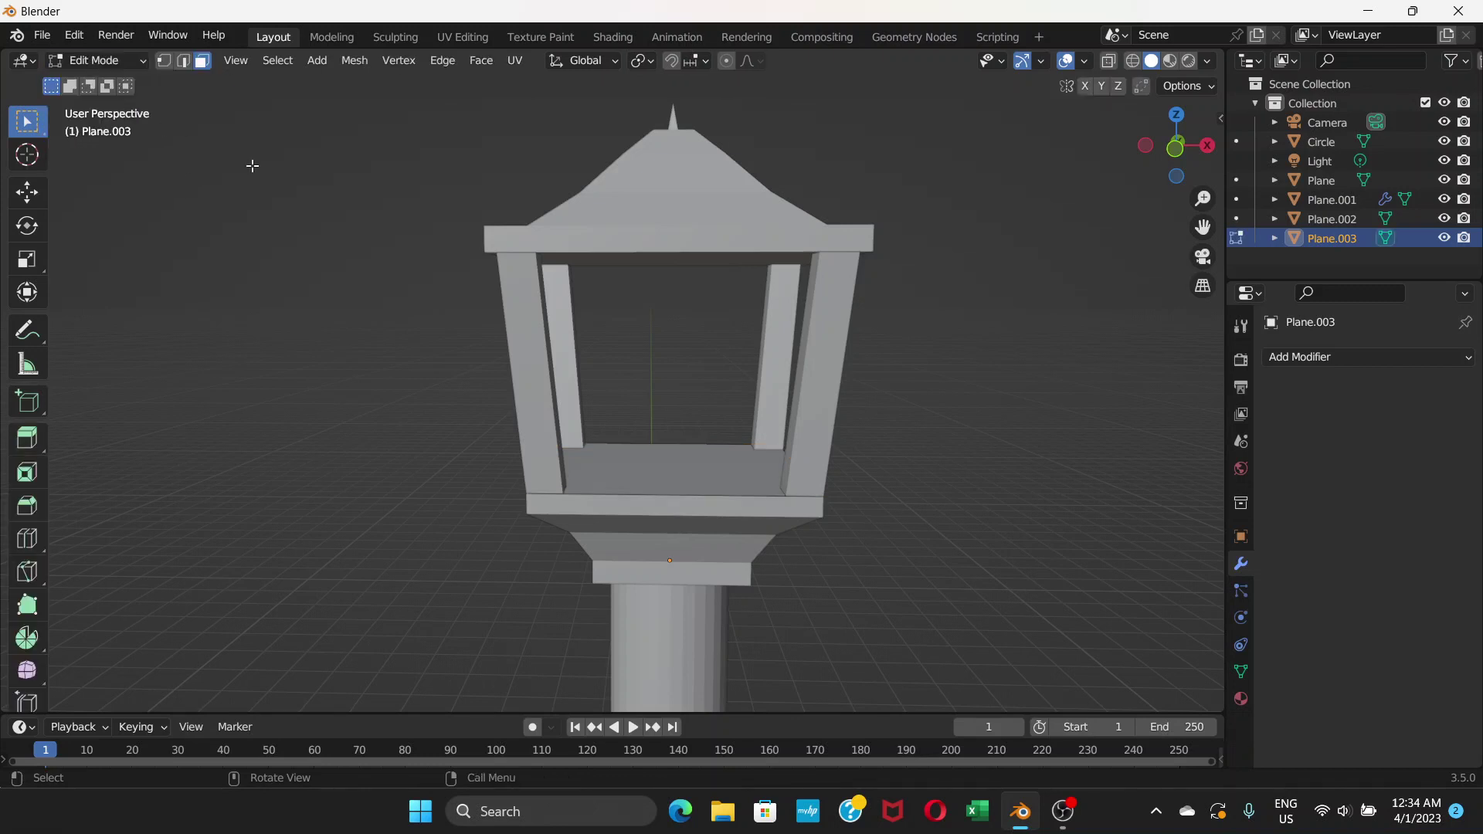
click(671, 482)
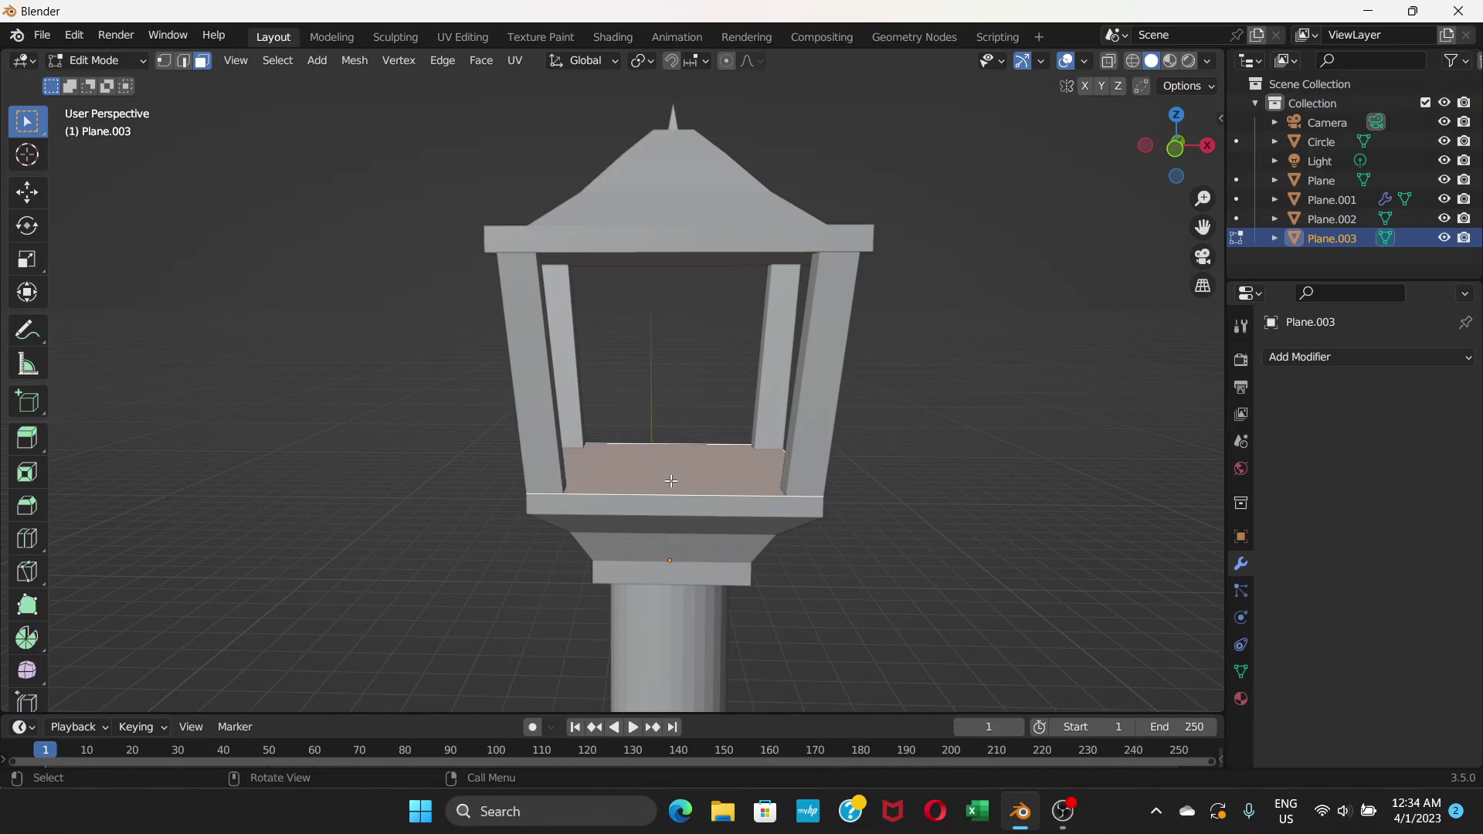
key(e)
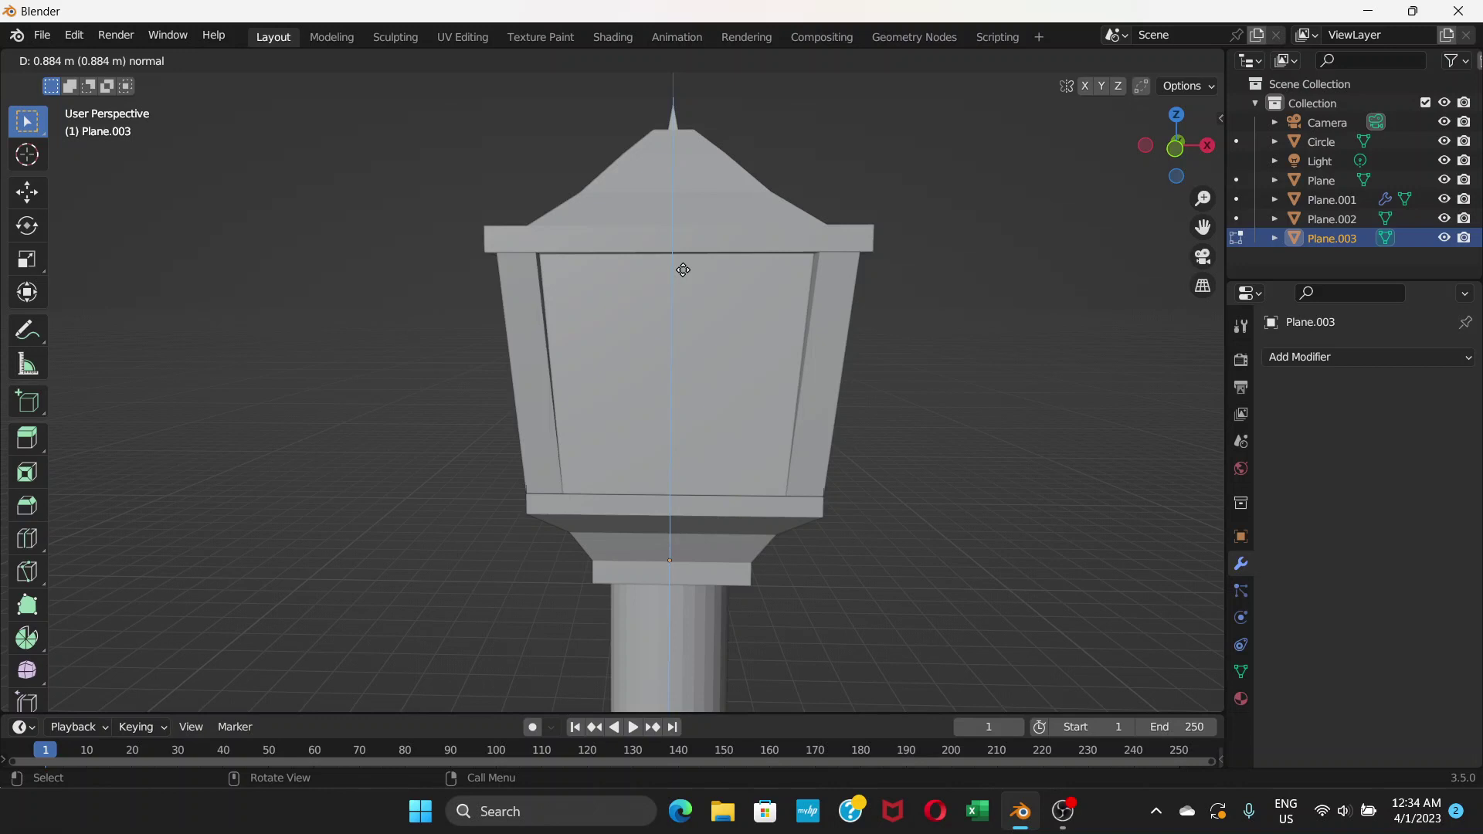
click(683, 270)
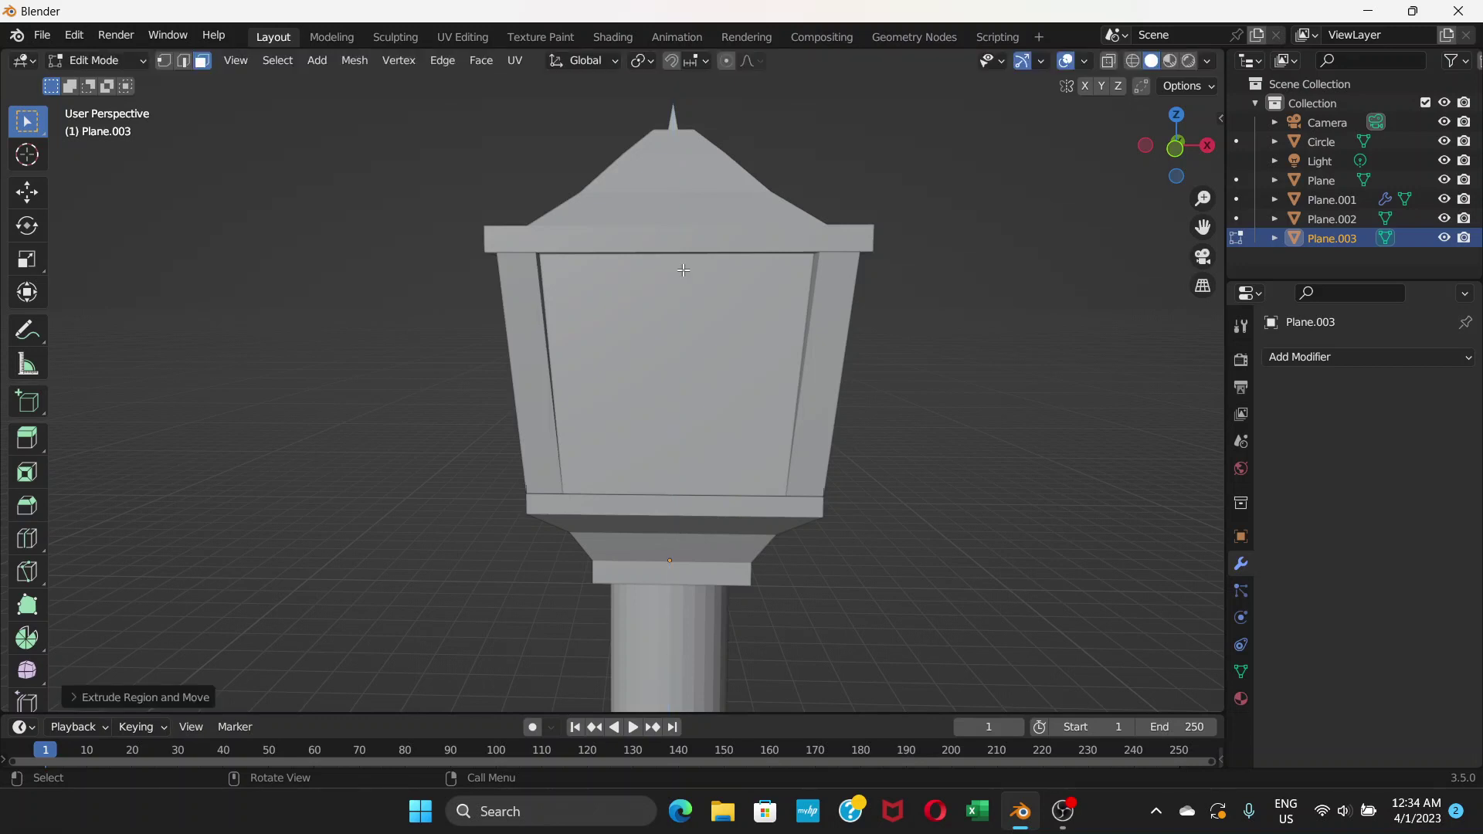
Step: Scale the extruded block's top face by about 1.09 so its sides follow the slanted posts
key(s)
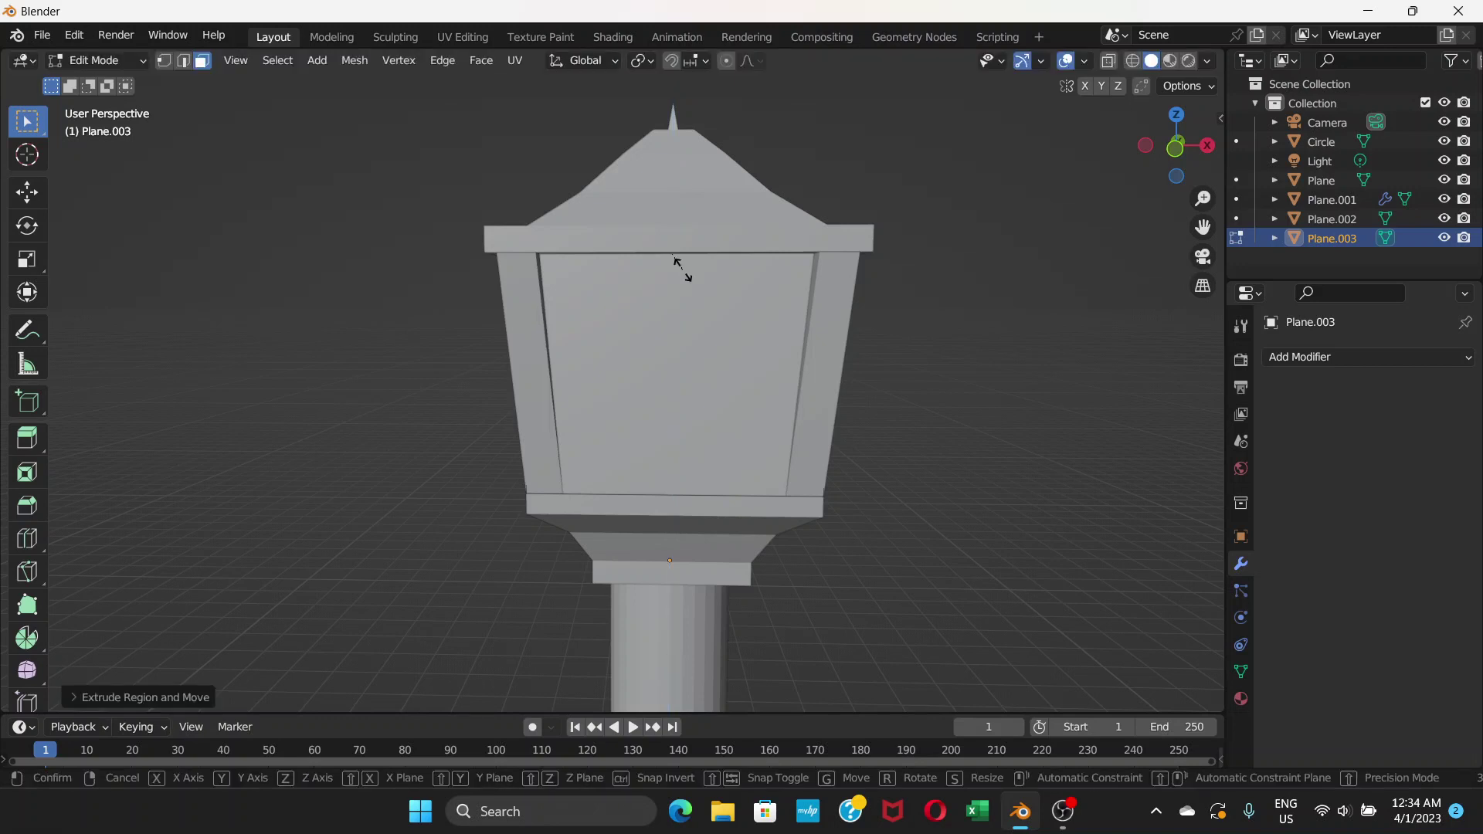
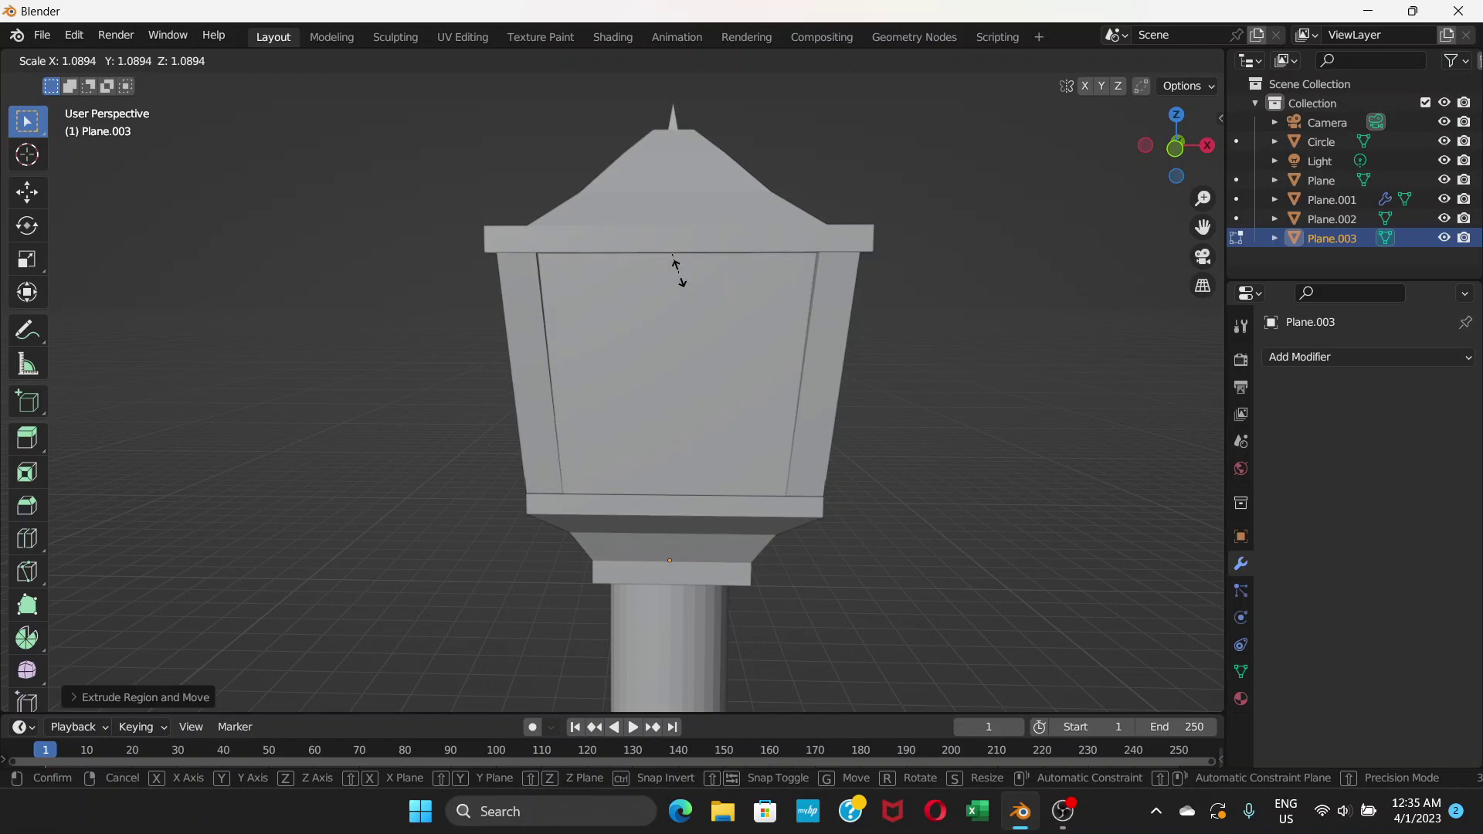
click(677, 270)
middle_drag(830, 352, 510, 362)
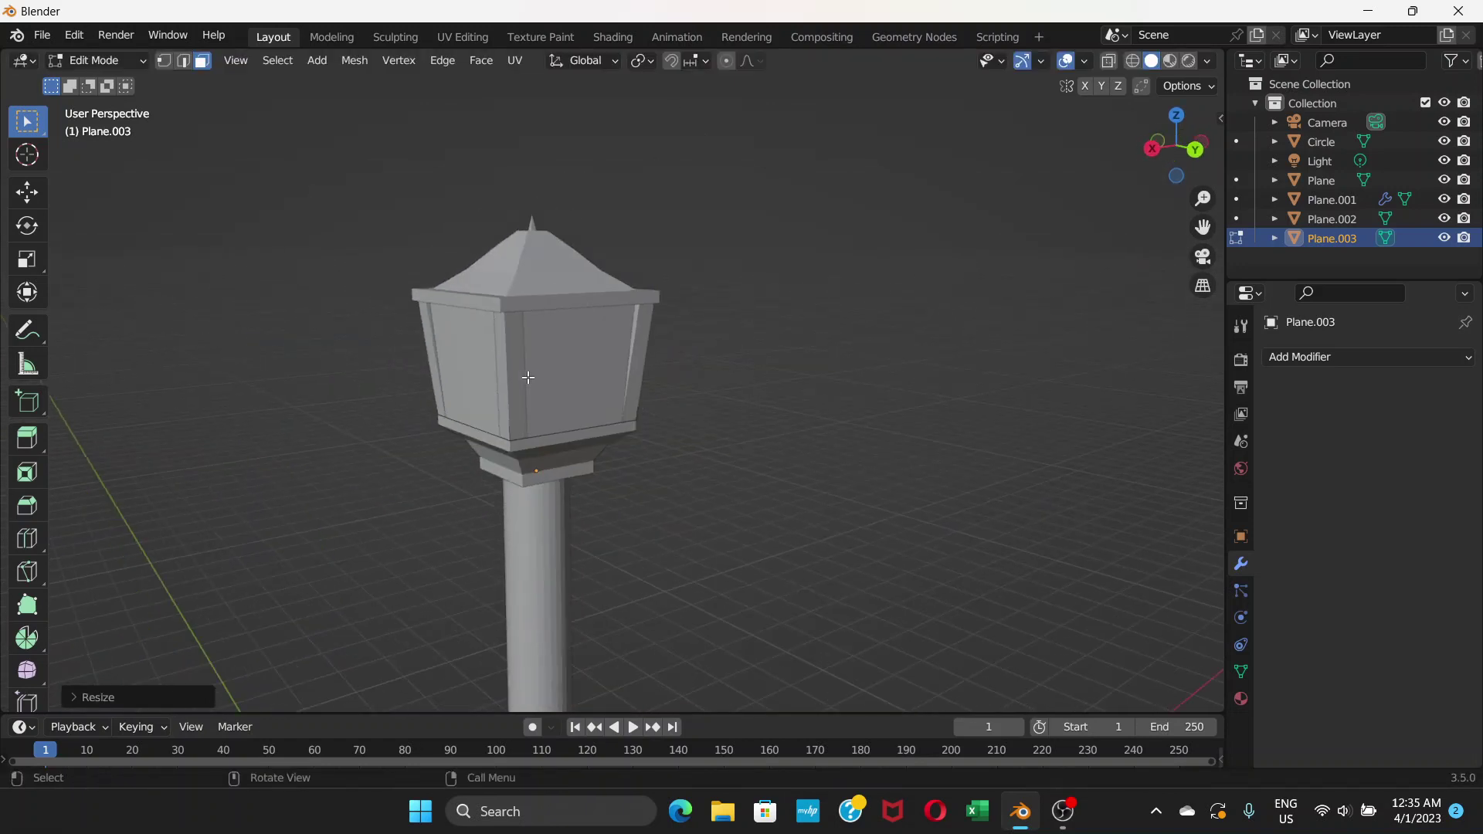
scroll(541, 410, down, 4)
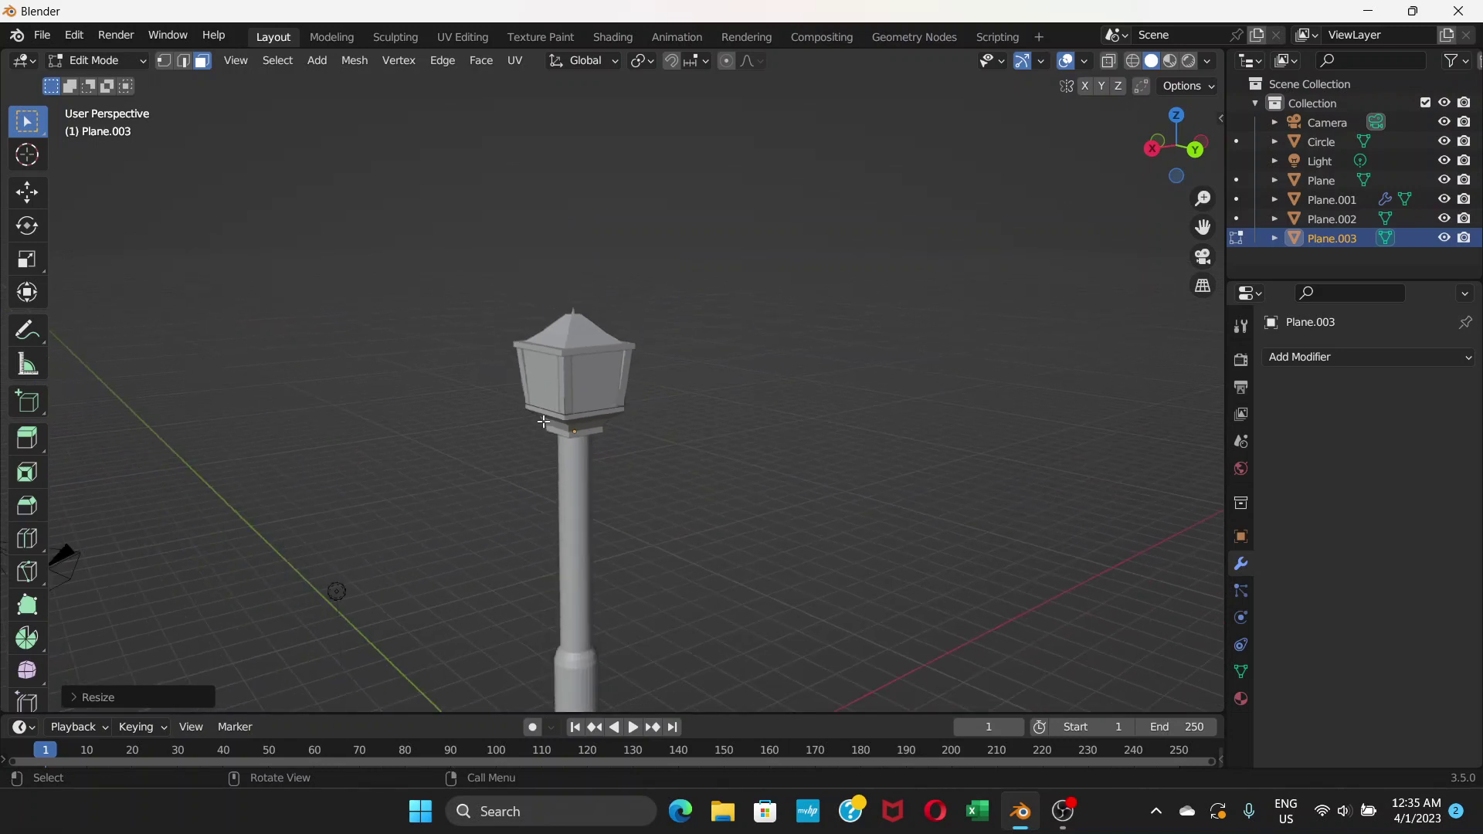
scroll(543, 423, down, 4)
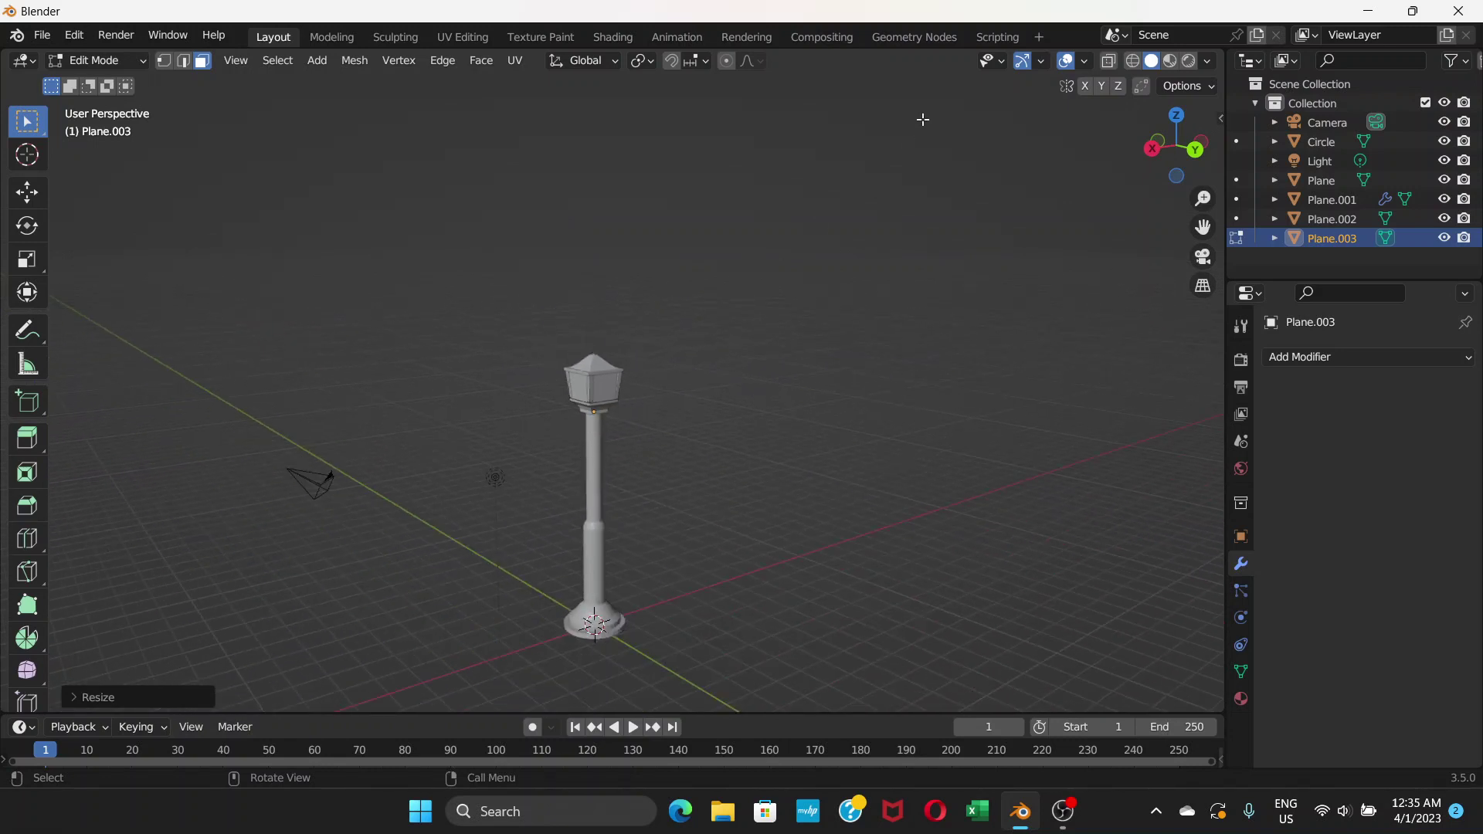
Step: Show the lamp in Material Preview shading and return to Object Mode
click(1173, 68)
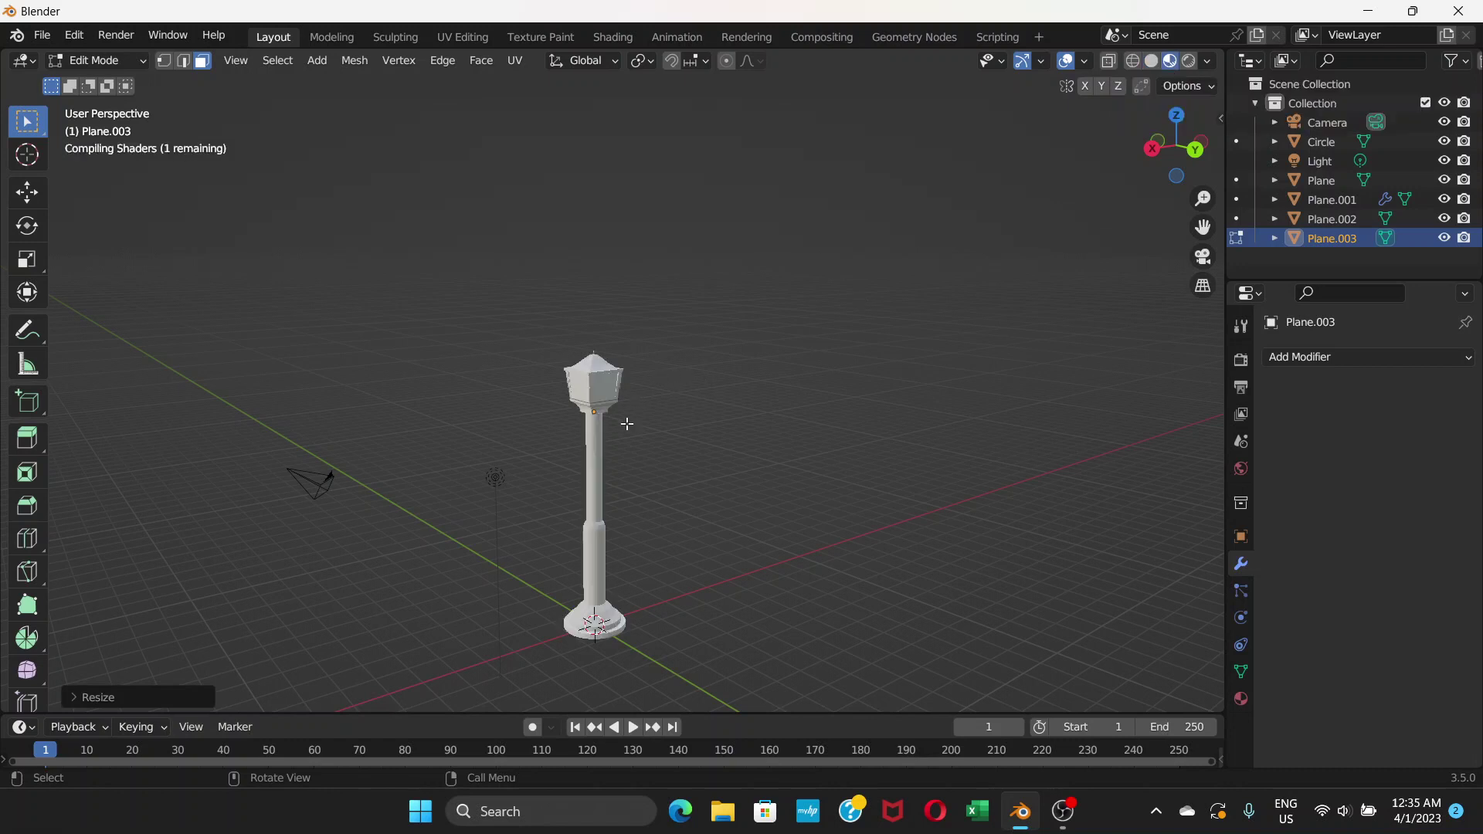
middle_drag(600, 402, 622, 437)
scroll(622, 437, down, 3)
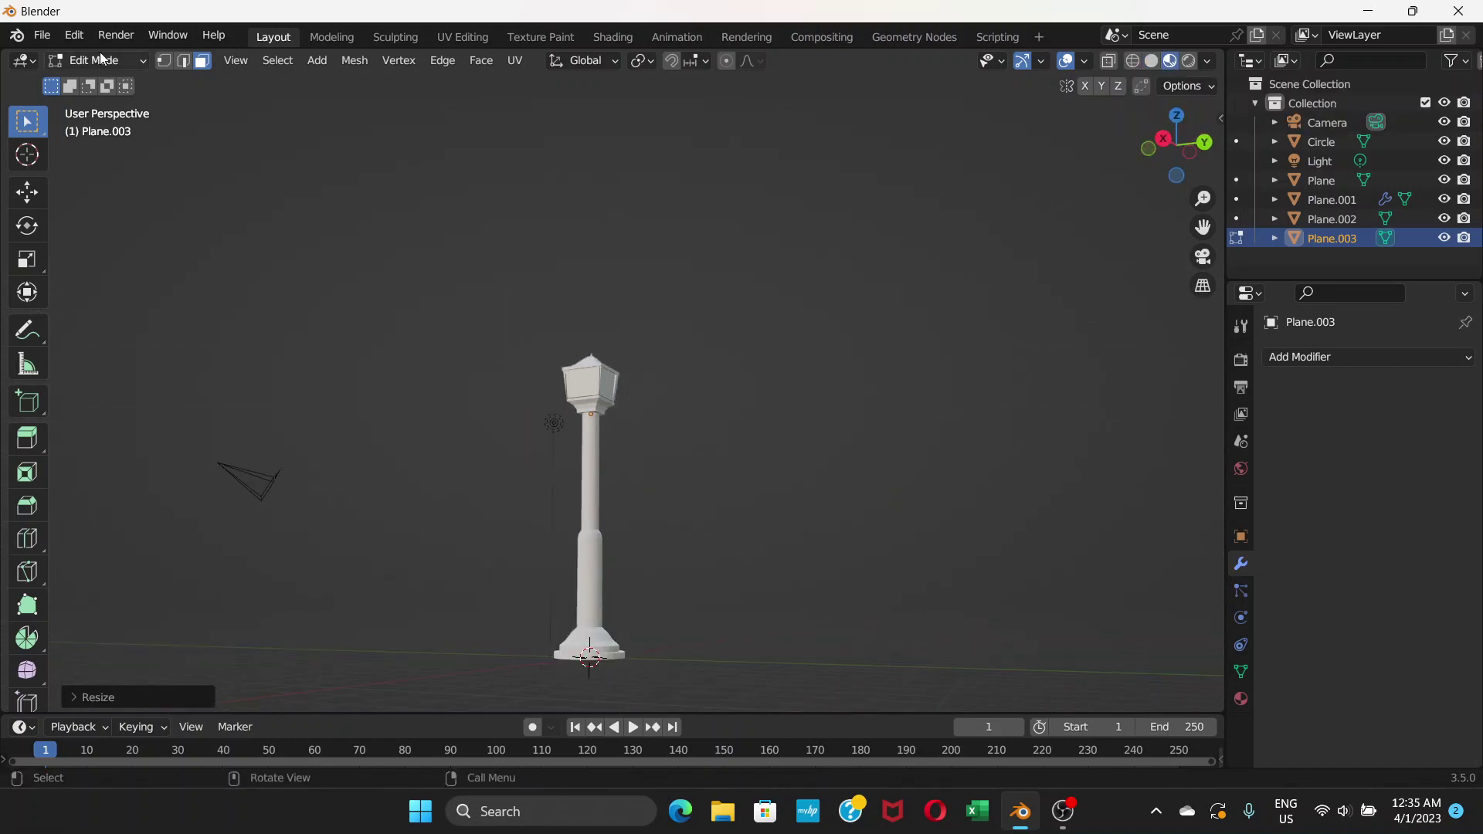
click(139, 59)
click(123, 82)
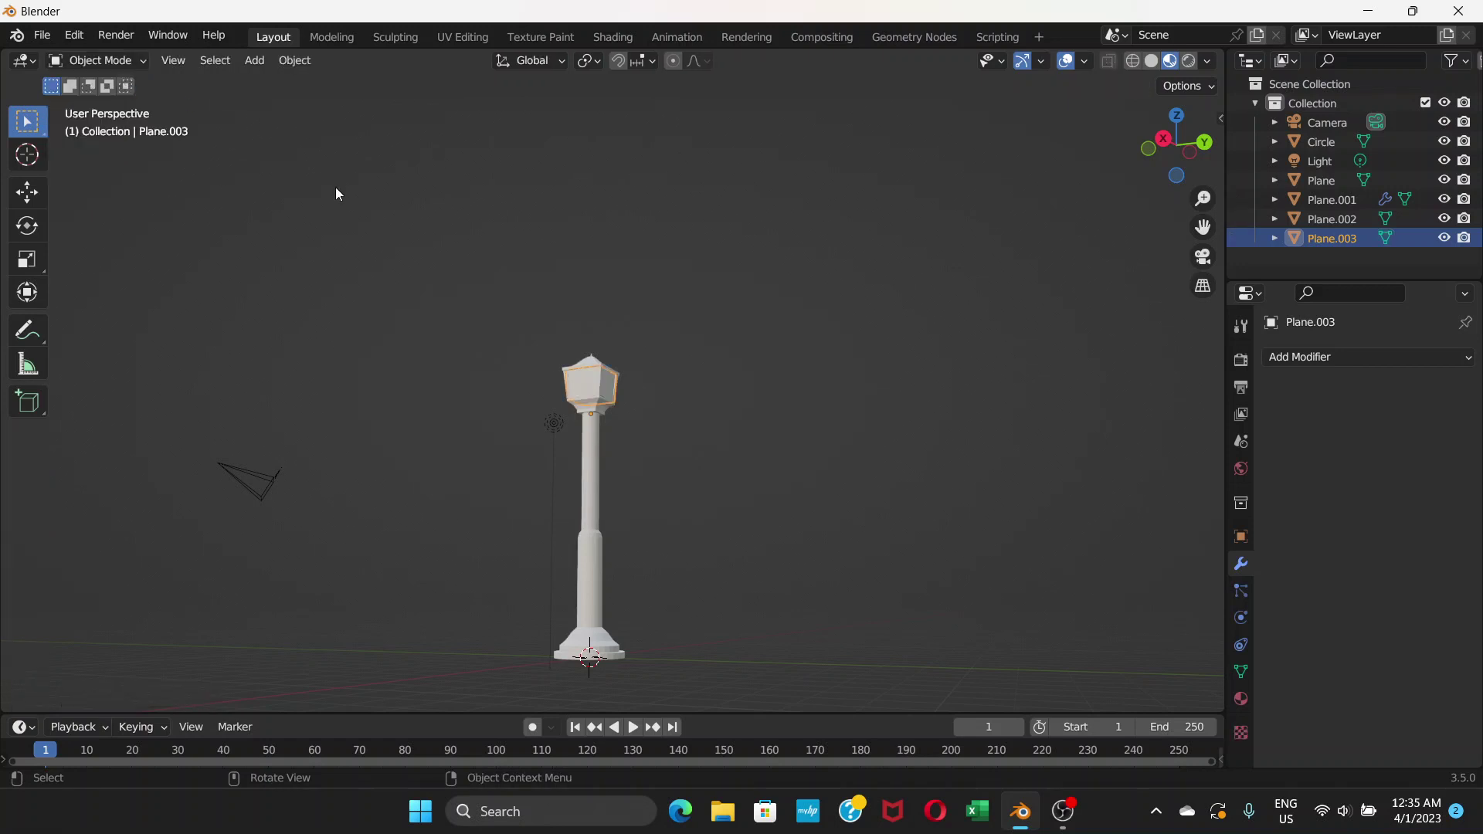
Step: Give the lamp's base and shaft a new material with a near-black base color
click(592, 487)
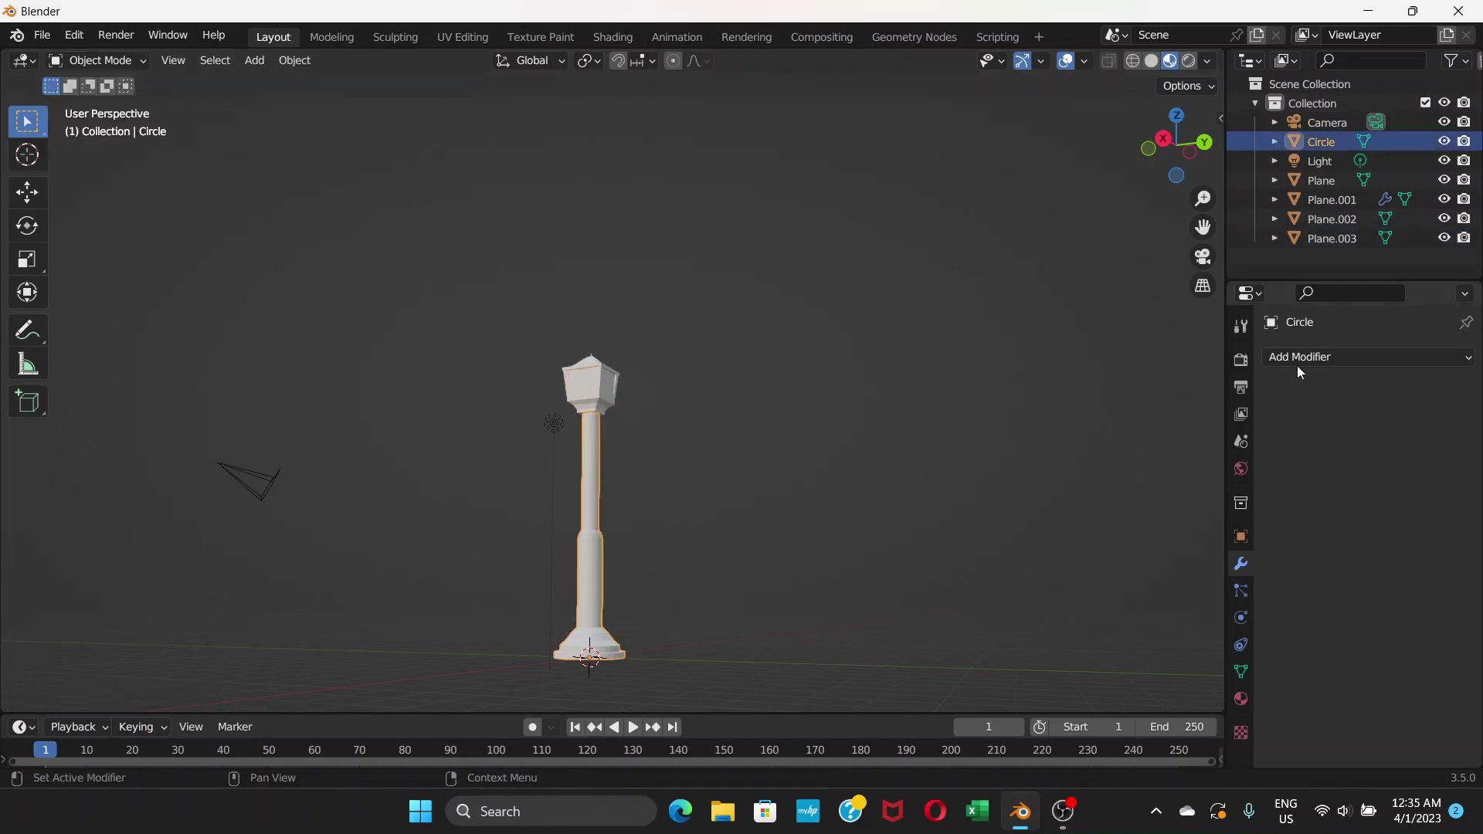
click(1241, 699)
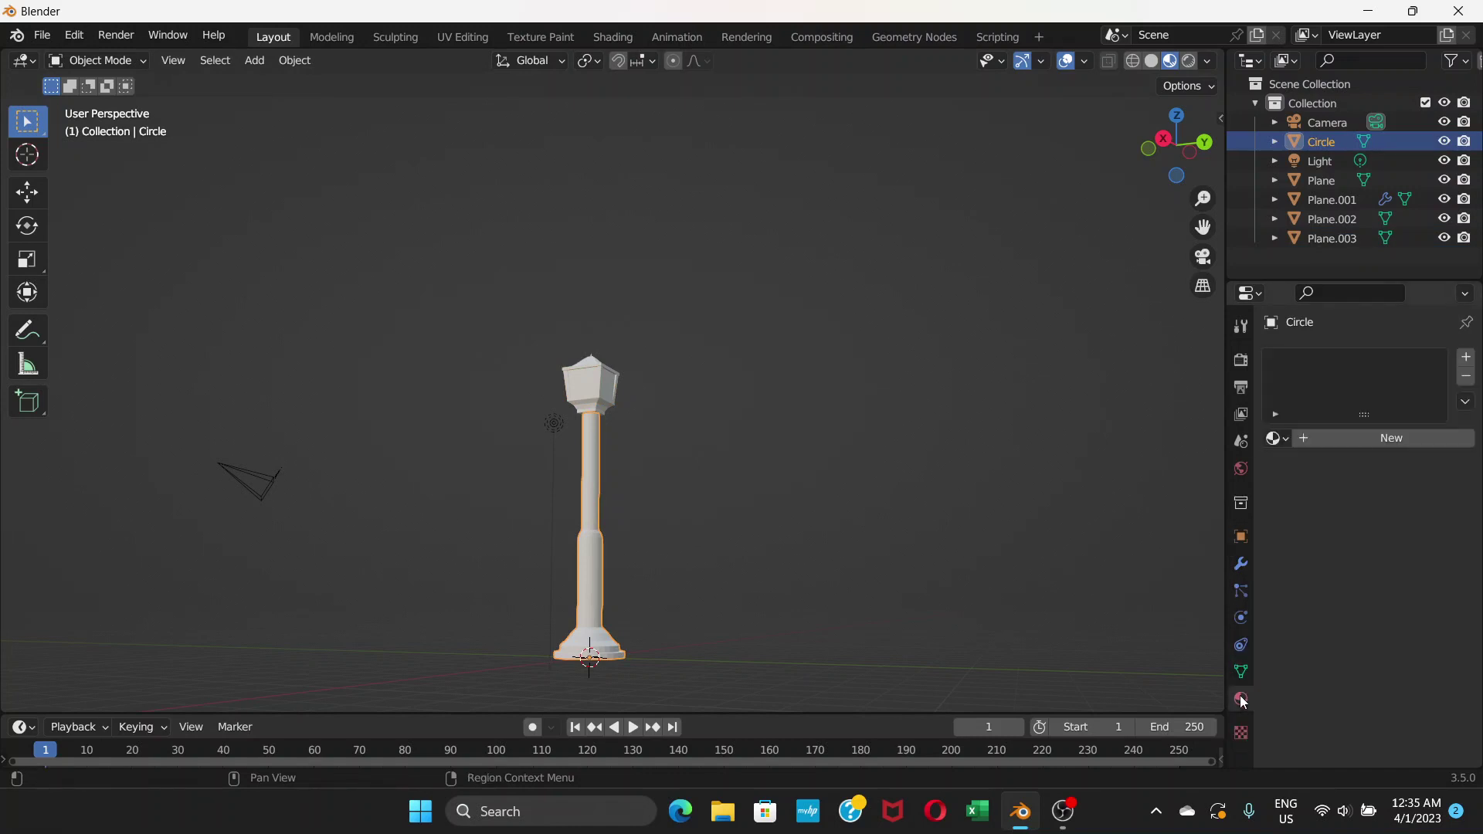
click(1350, 444)
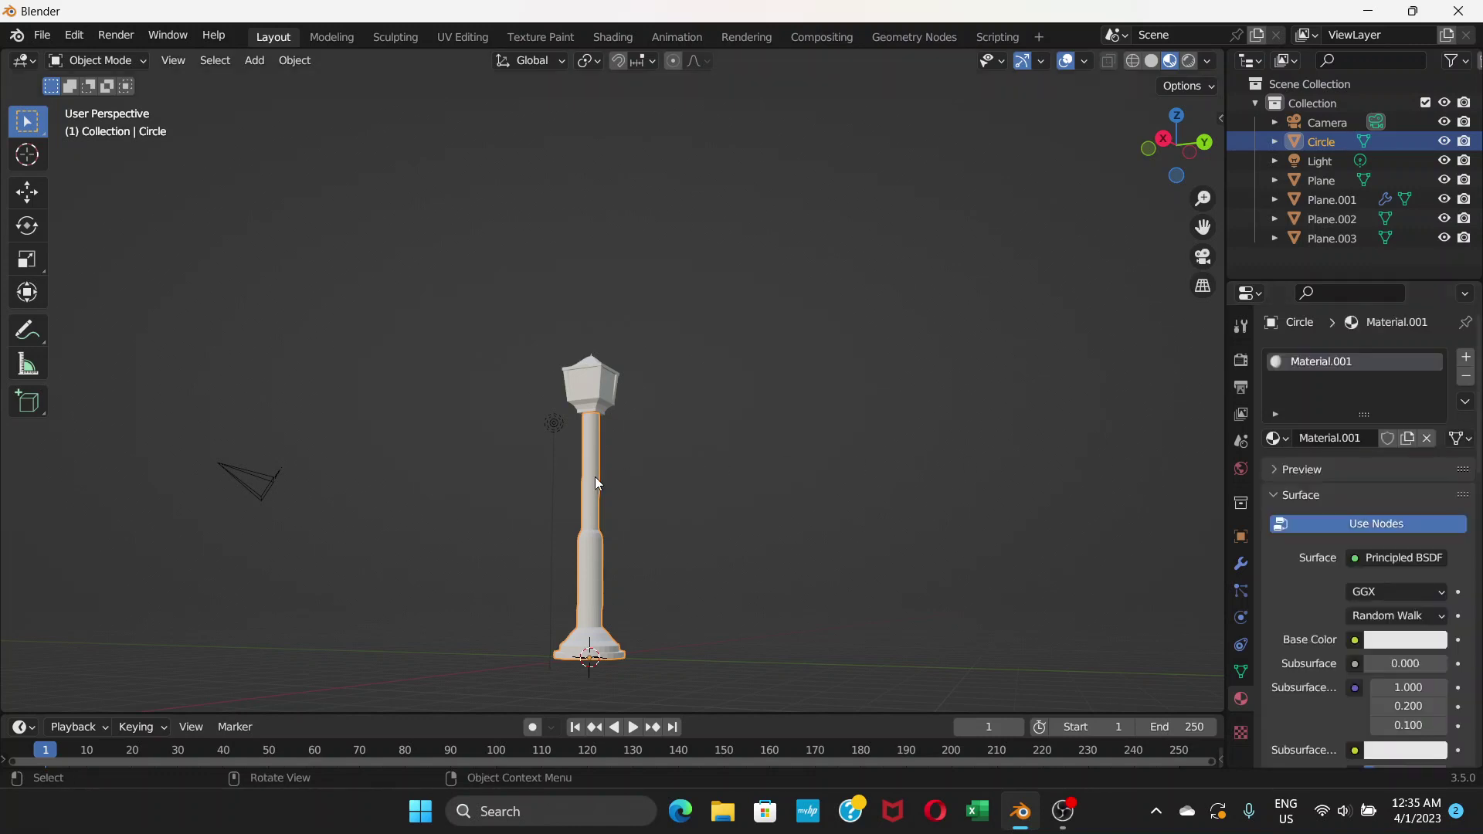
click(1369, 641)
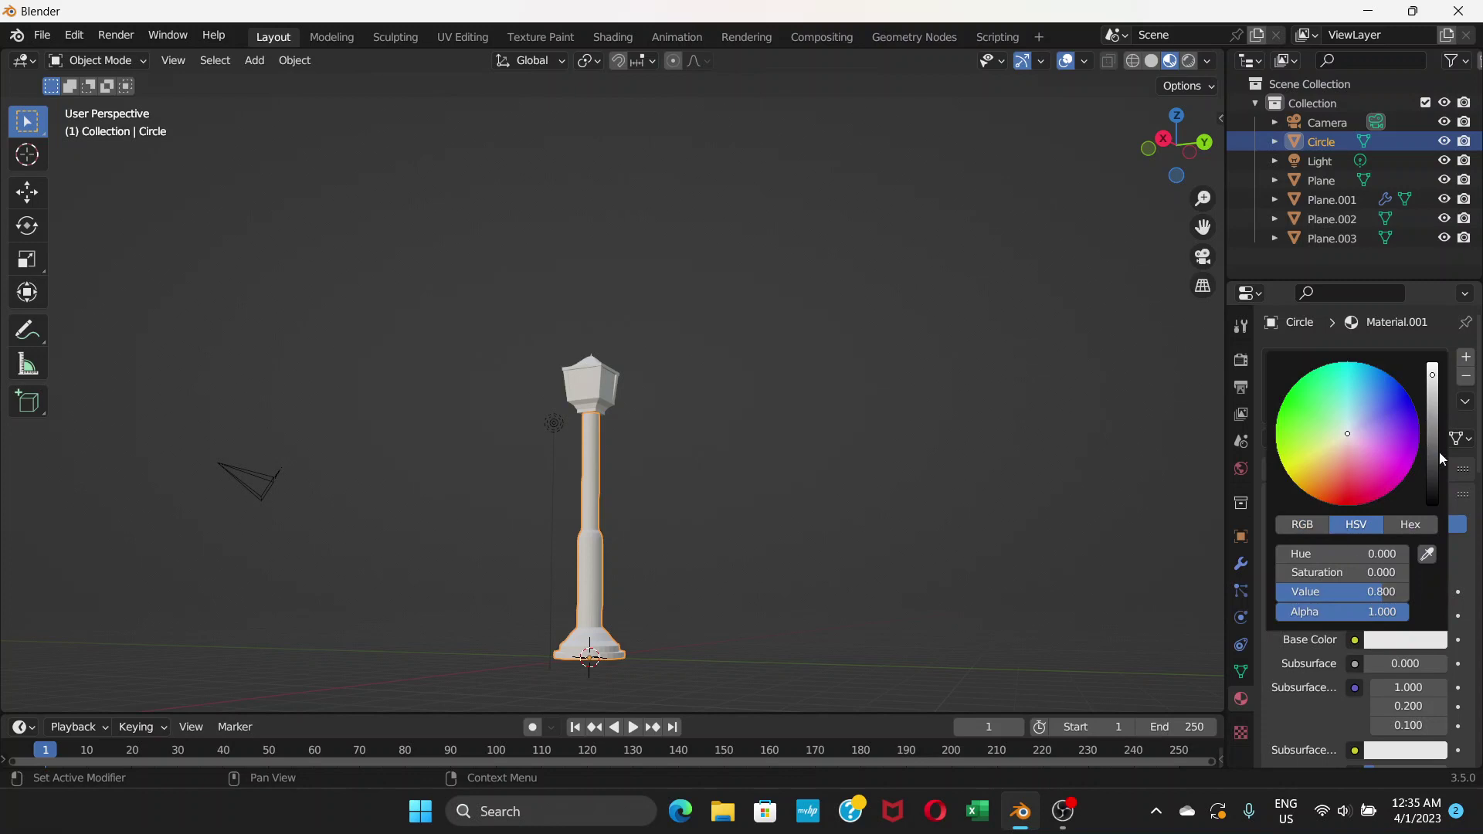
drag(1432, 376, 1410, 464)
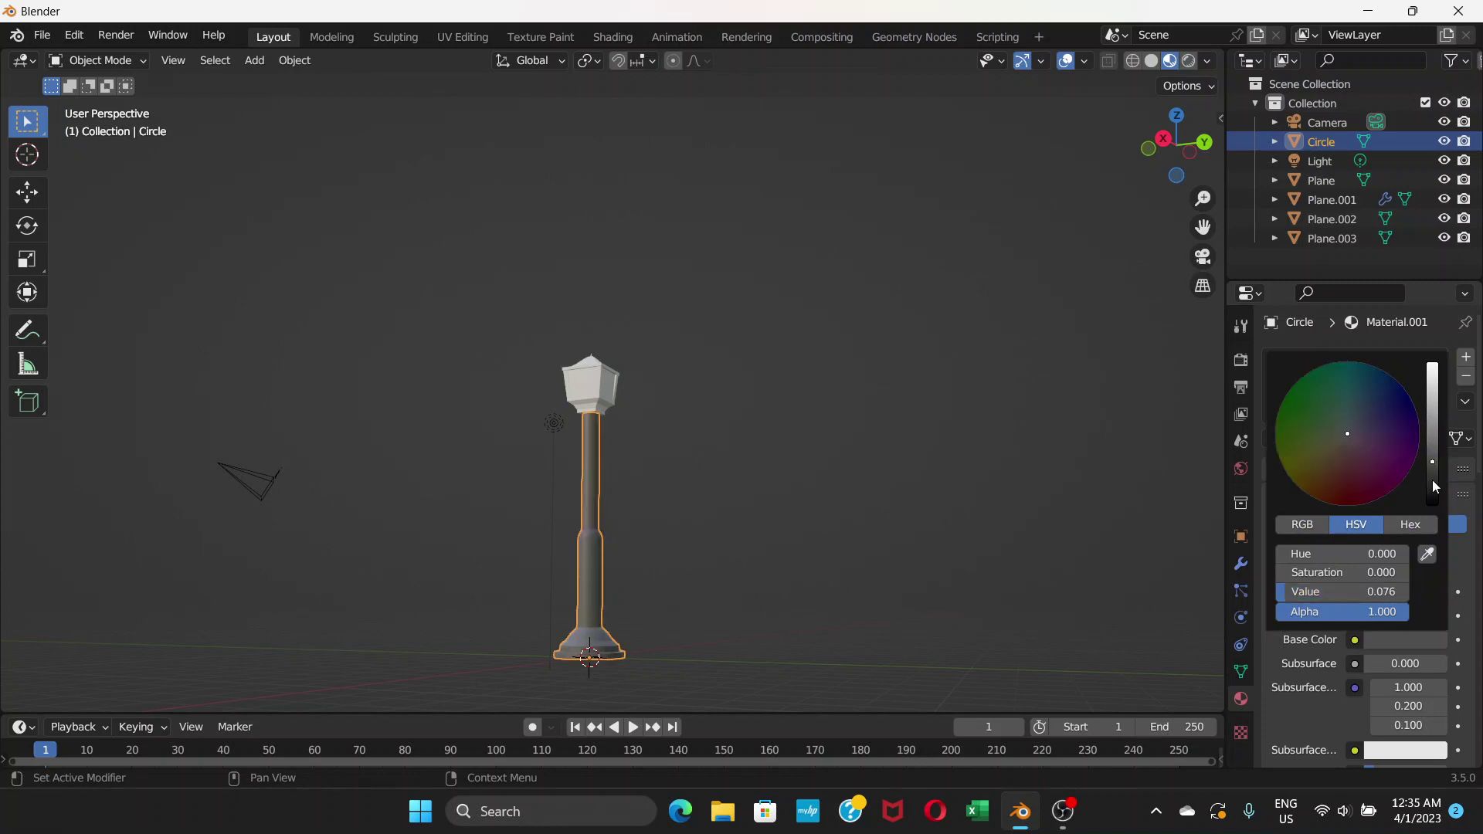
click(1432, 481)
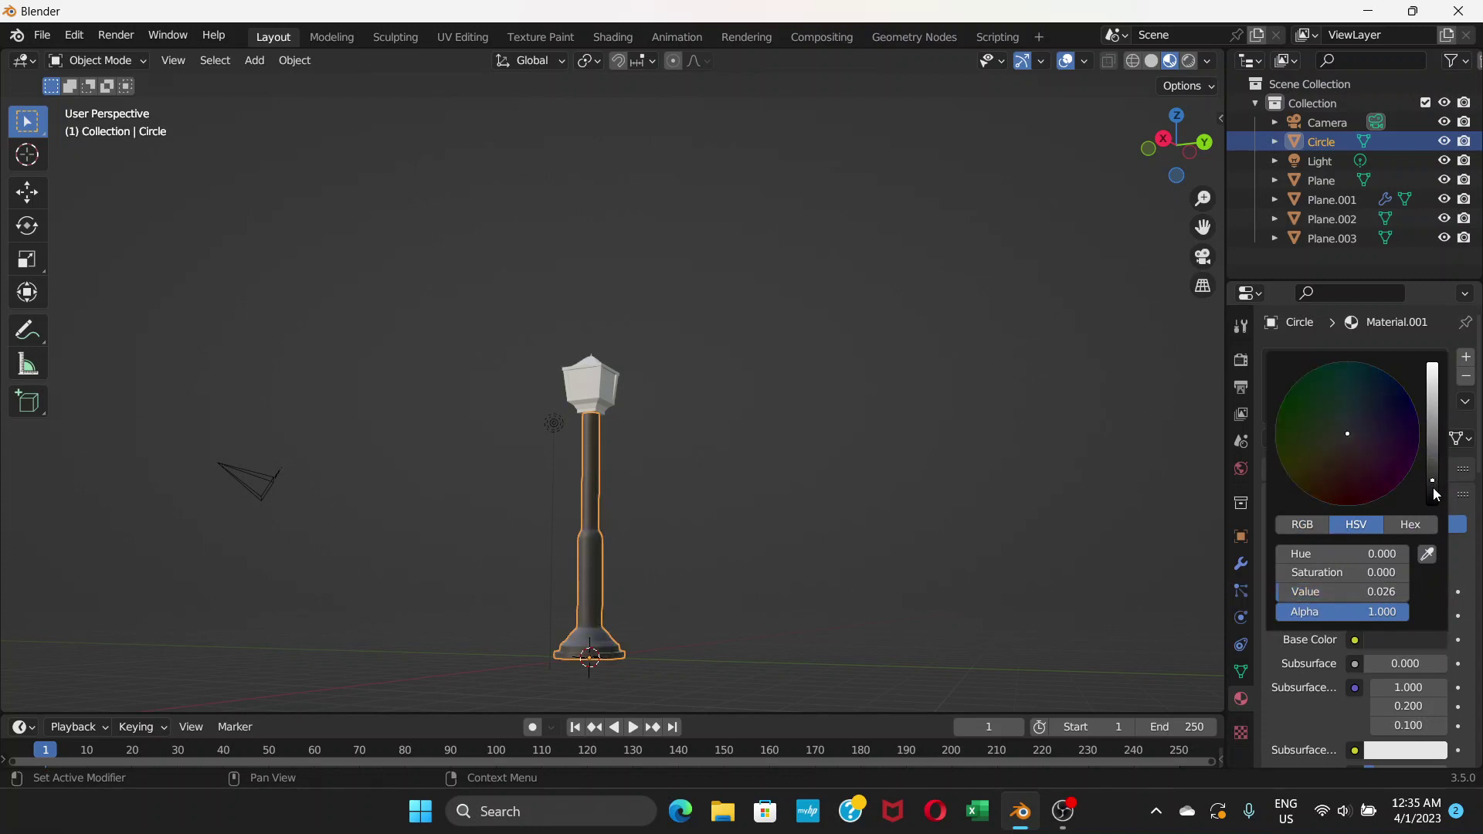
click(1433, 495)
click(644, 457)
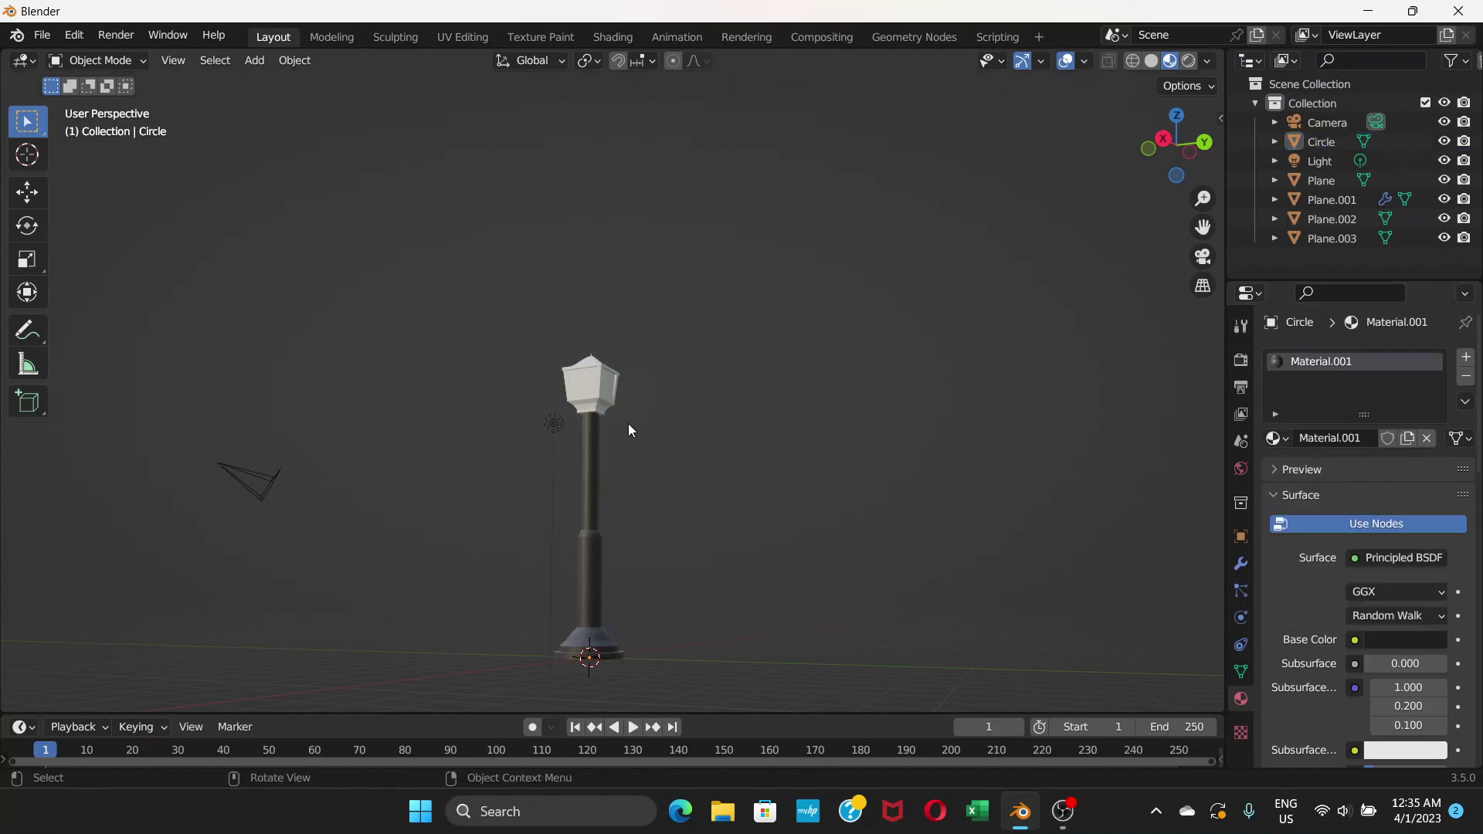
Step: Give the lantern's roof a new material with a near-black base color
middle_drag(629, 427, 591, 407)
scroll(590, 401, up, 3)
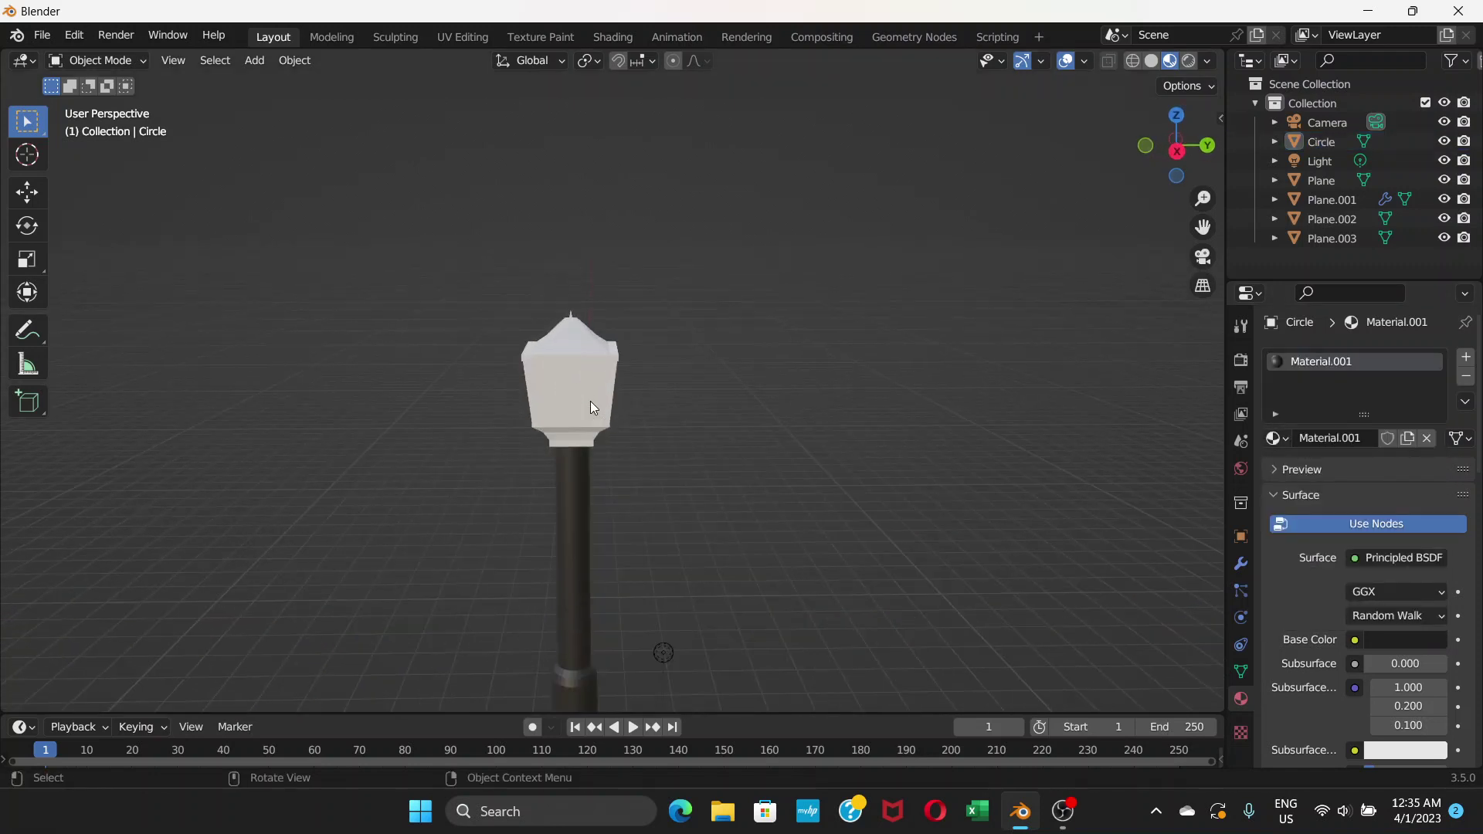
scroll(585, 363, up, 2)
click(584, 333)
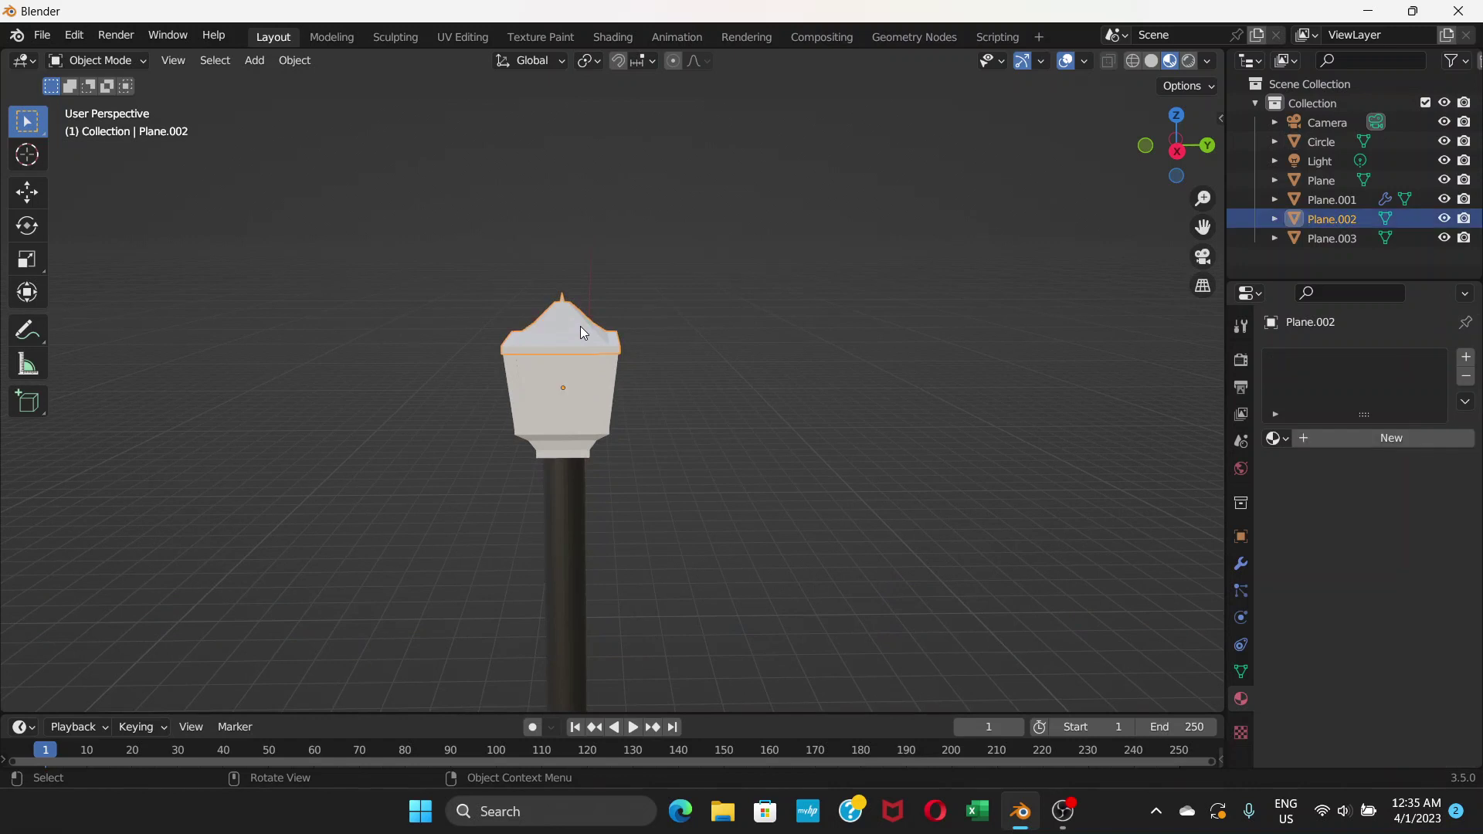
click(1337, 440)
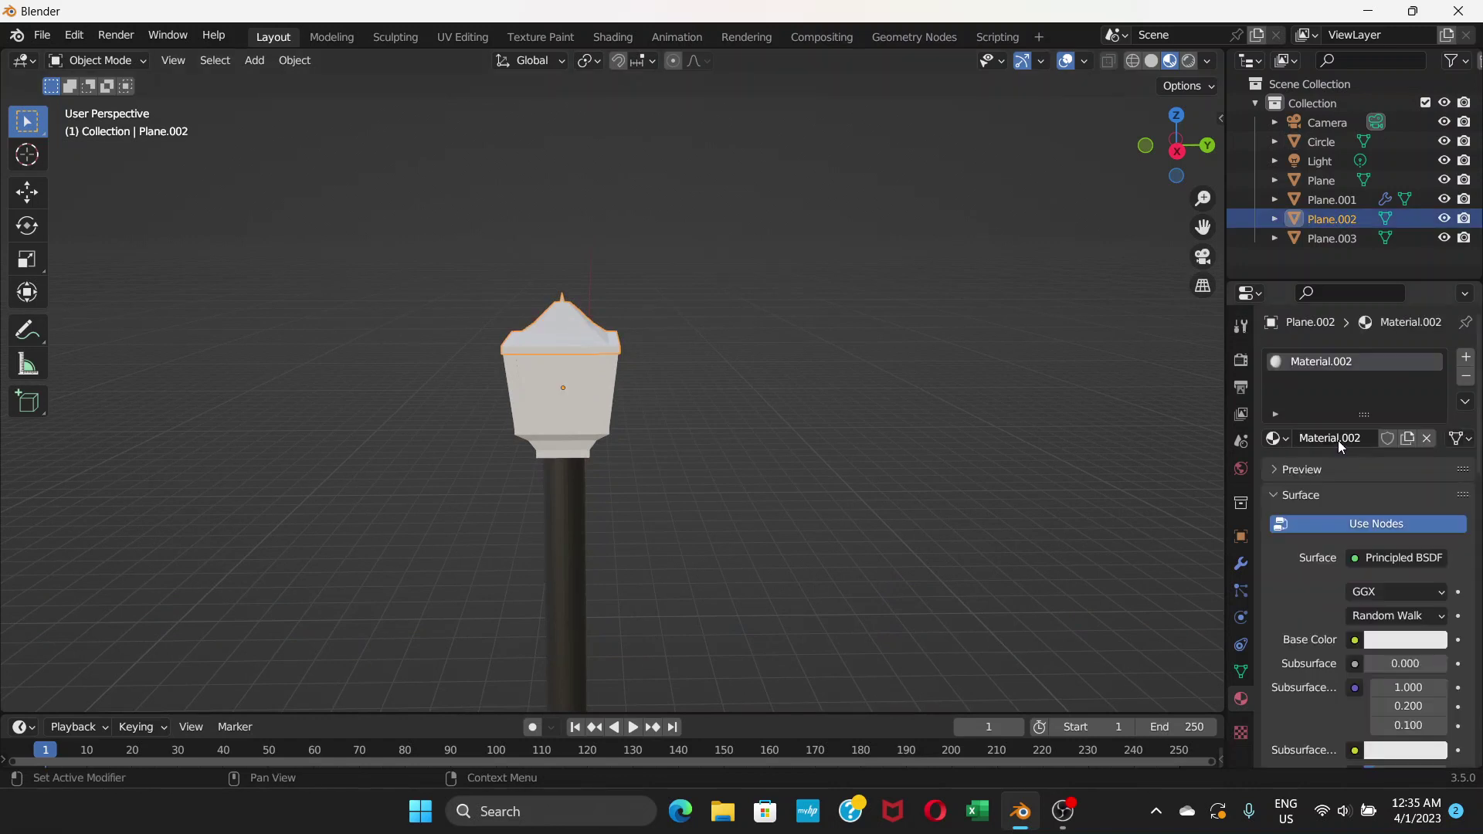
click(1396, 644)
drag(1429, 441, 1432, 483)
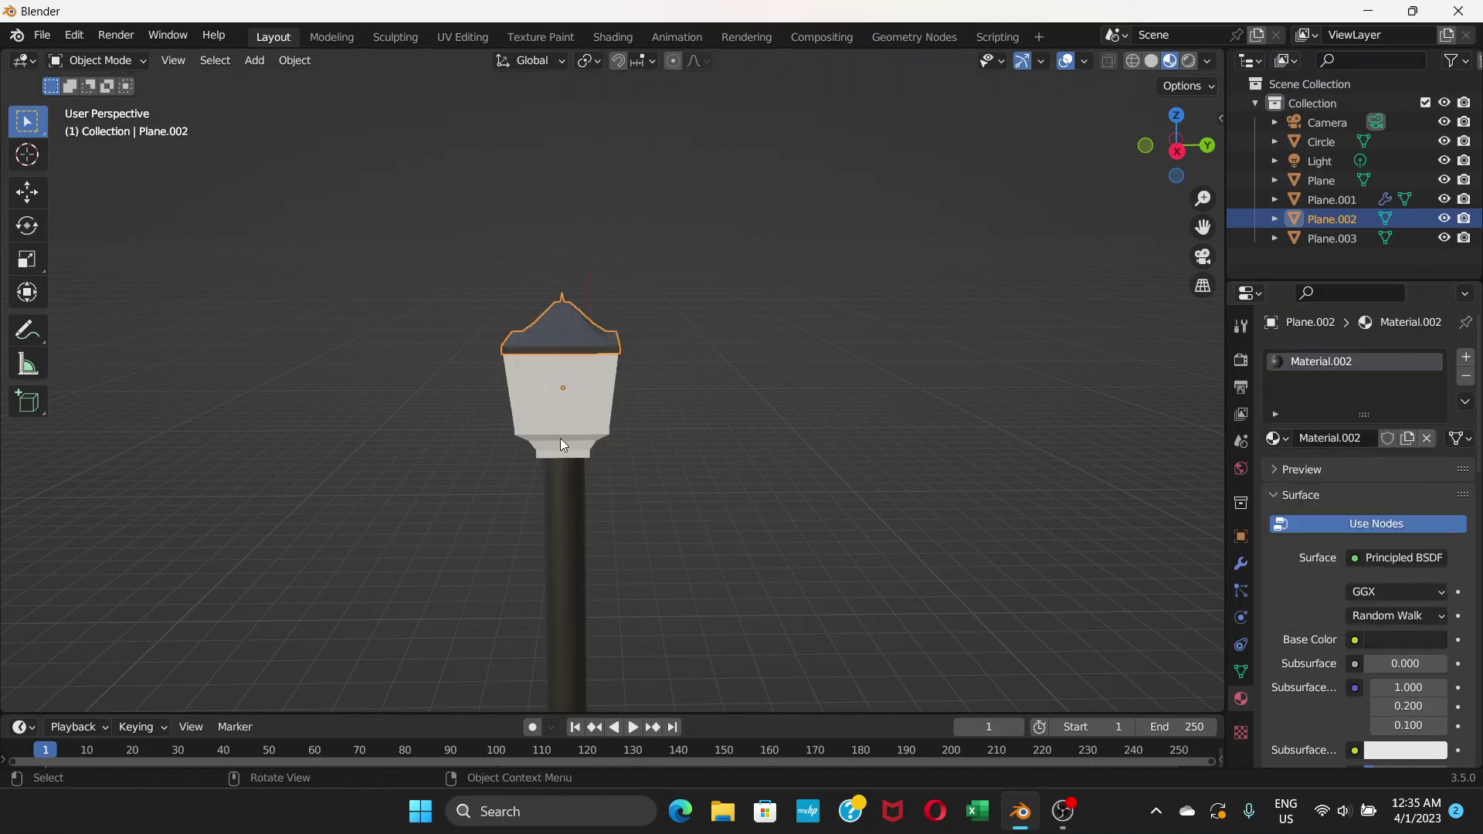
Step: Give the flared cap below the lantern a new material with a near-black base color, value about 0.029
click(560, 438)
click(1369, 439)
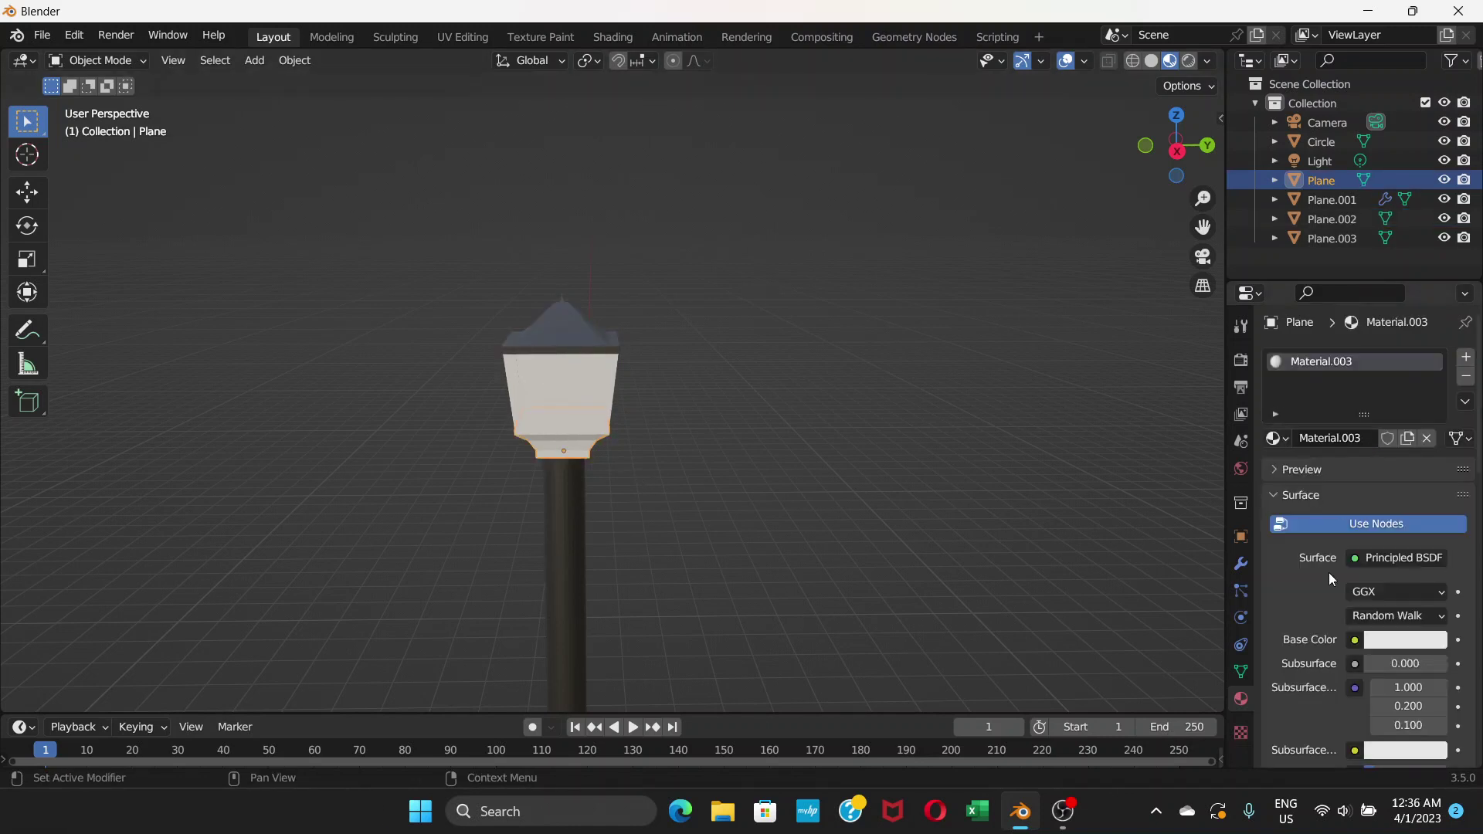
click(1402, 640)
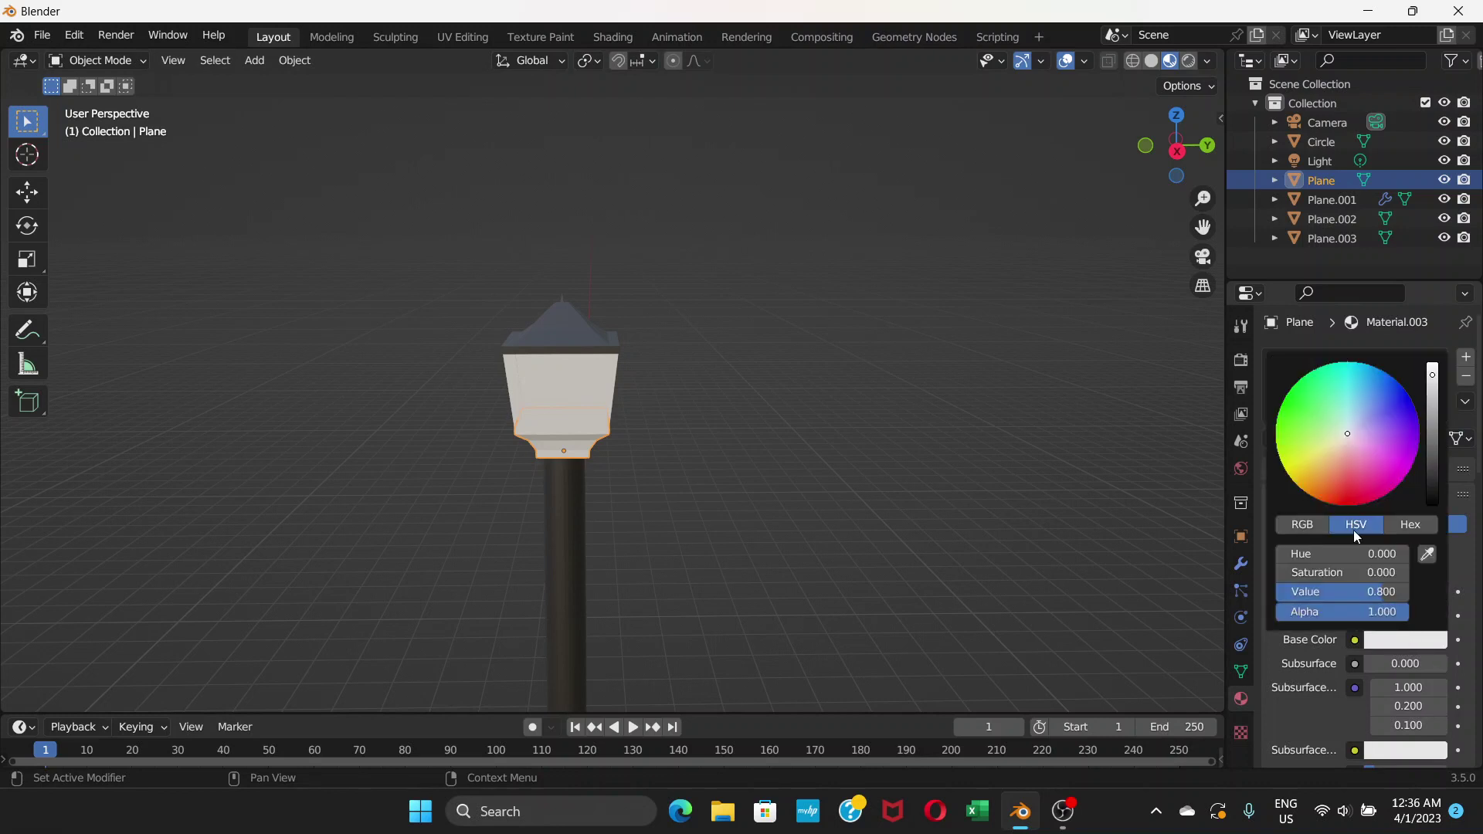
click(1434, 479)
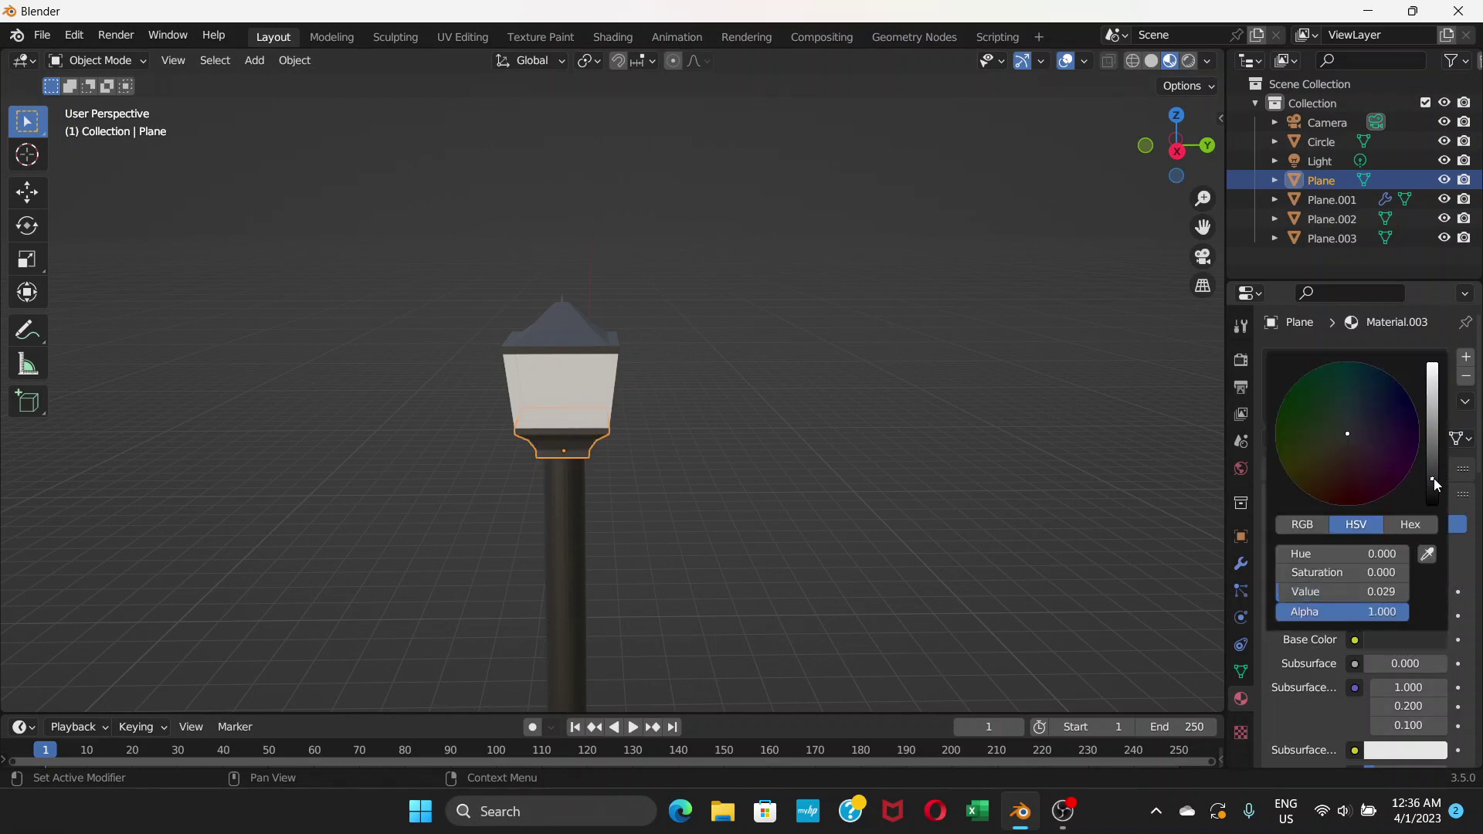
Step: Give the four lantern posts a new material with a near-black base color, value about 0.021, and deselect them
click(513, 382)
click(1400, 442)
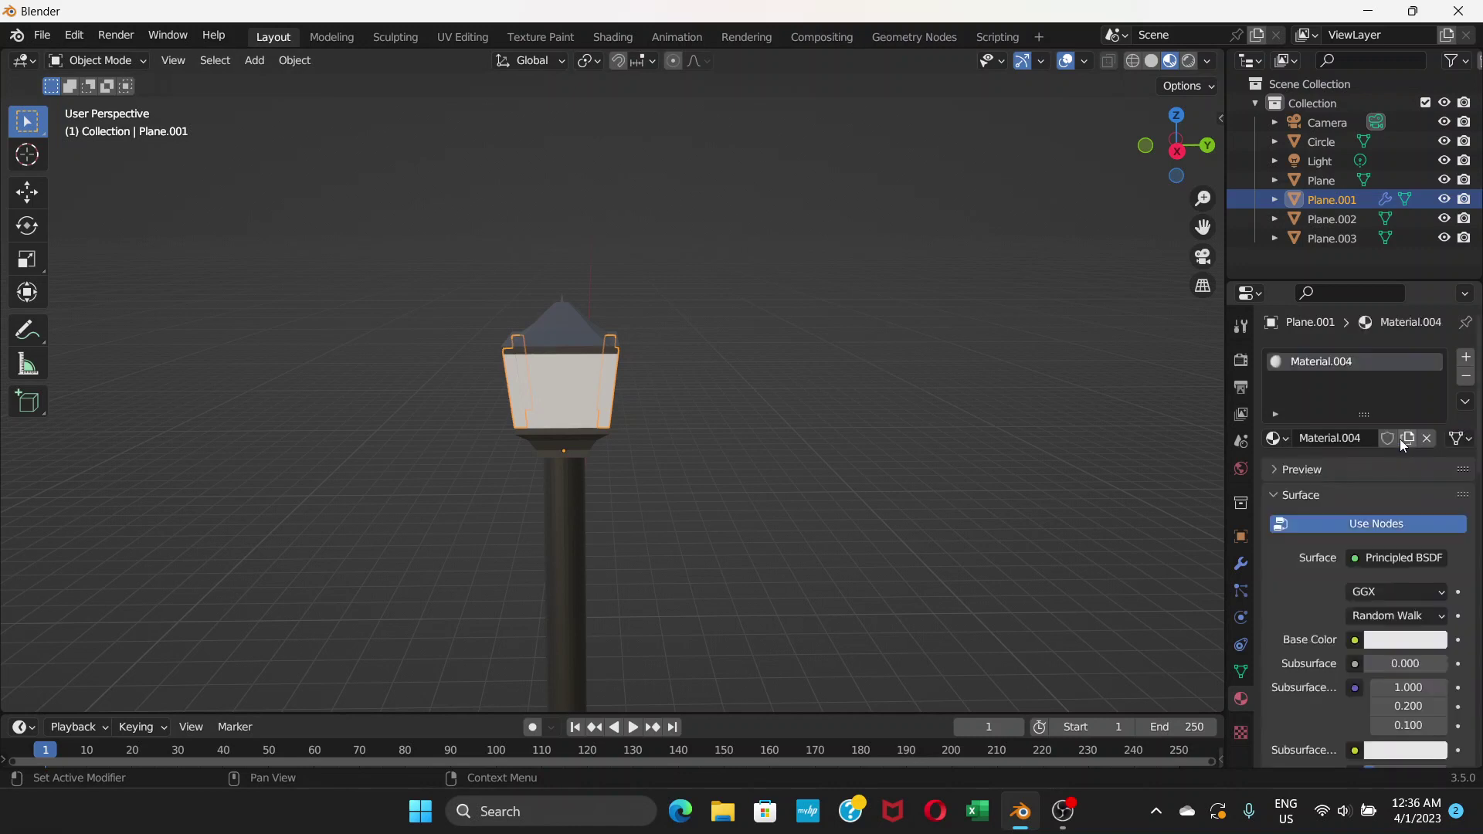
click(1390, 639)
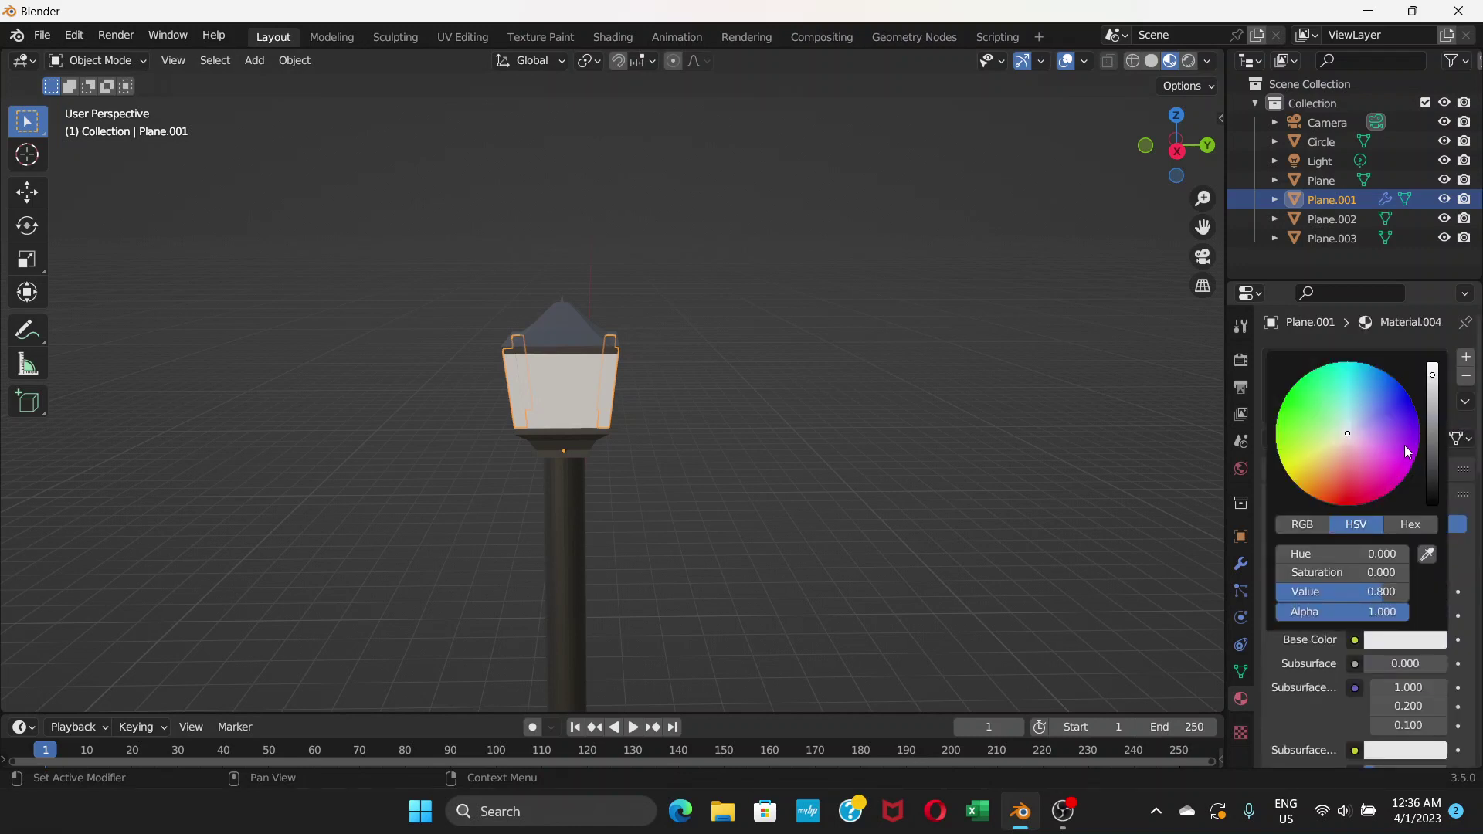
click(1432, 469)
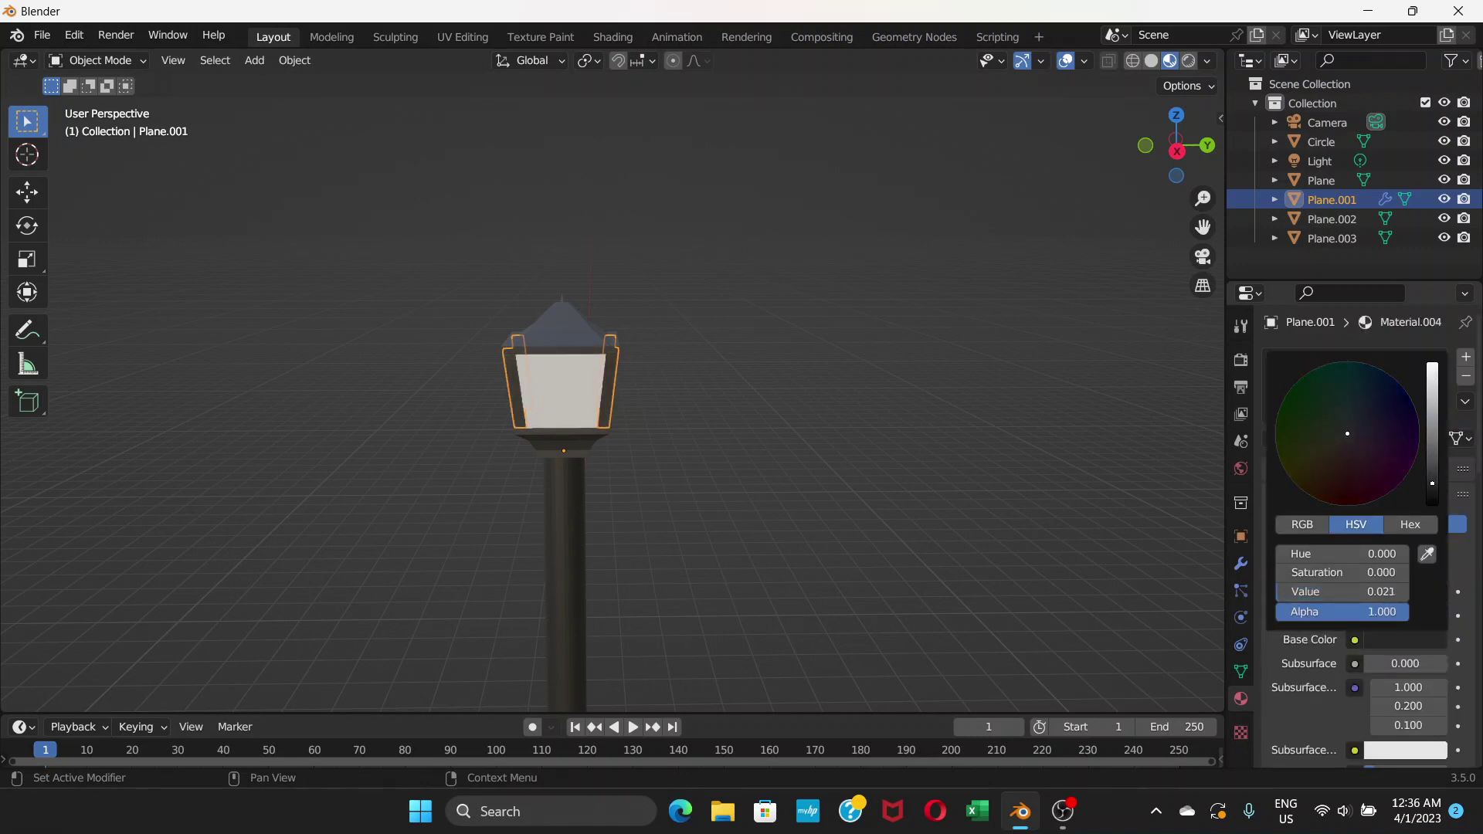
click(654, 437)
Step: Give the inner glass block a new material with a bright pale yellow base color, hue about 0.173 and saturation about 0.673
middle_drag(654, 439, 706, 393)
middle_drag(645, 390, 647, 405)
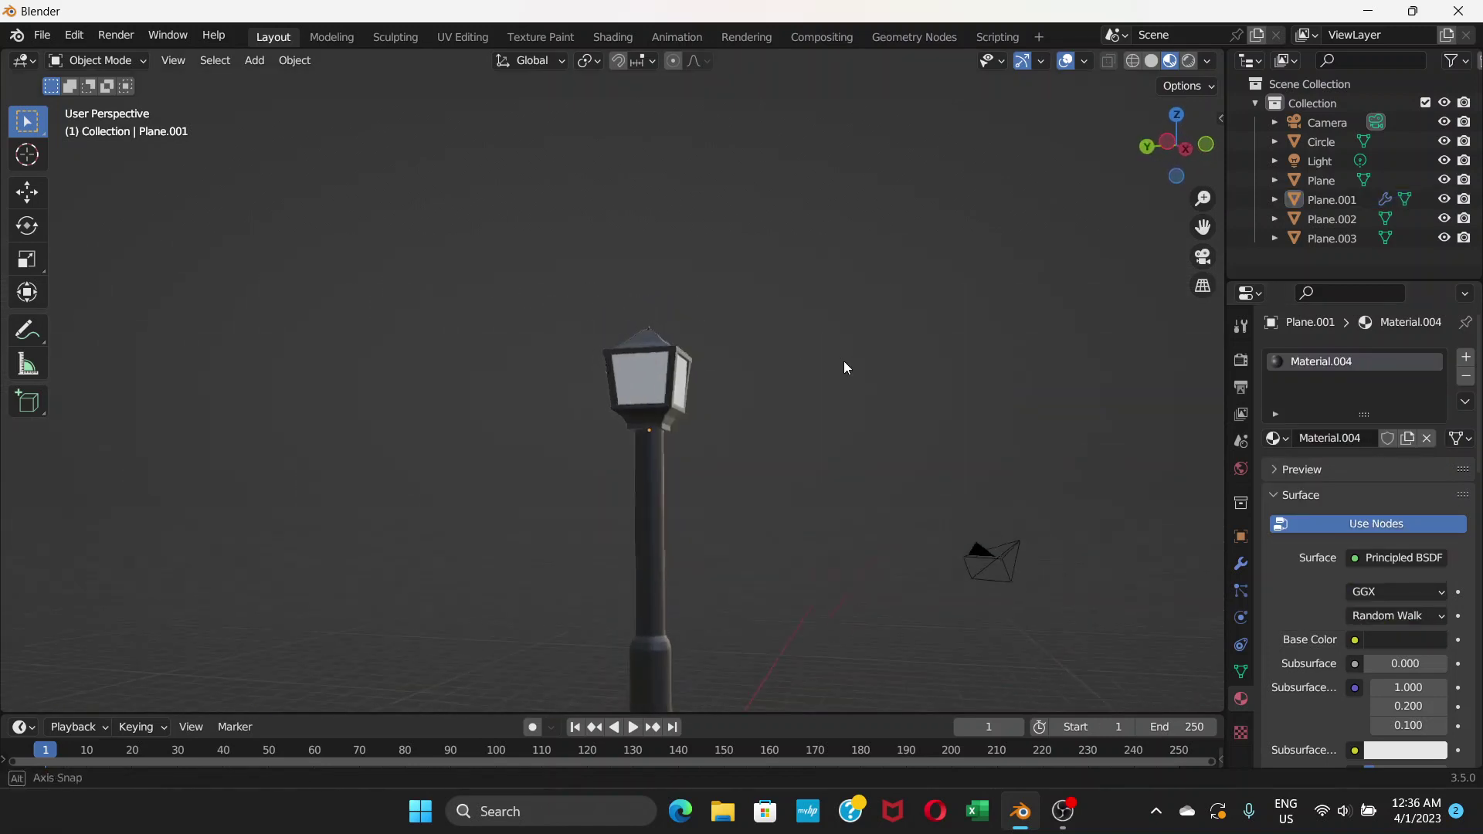
scroll(647, 406, up, 5)
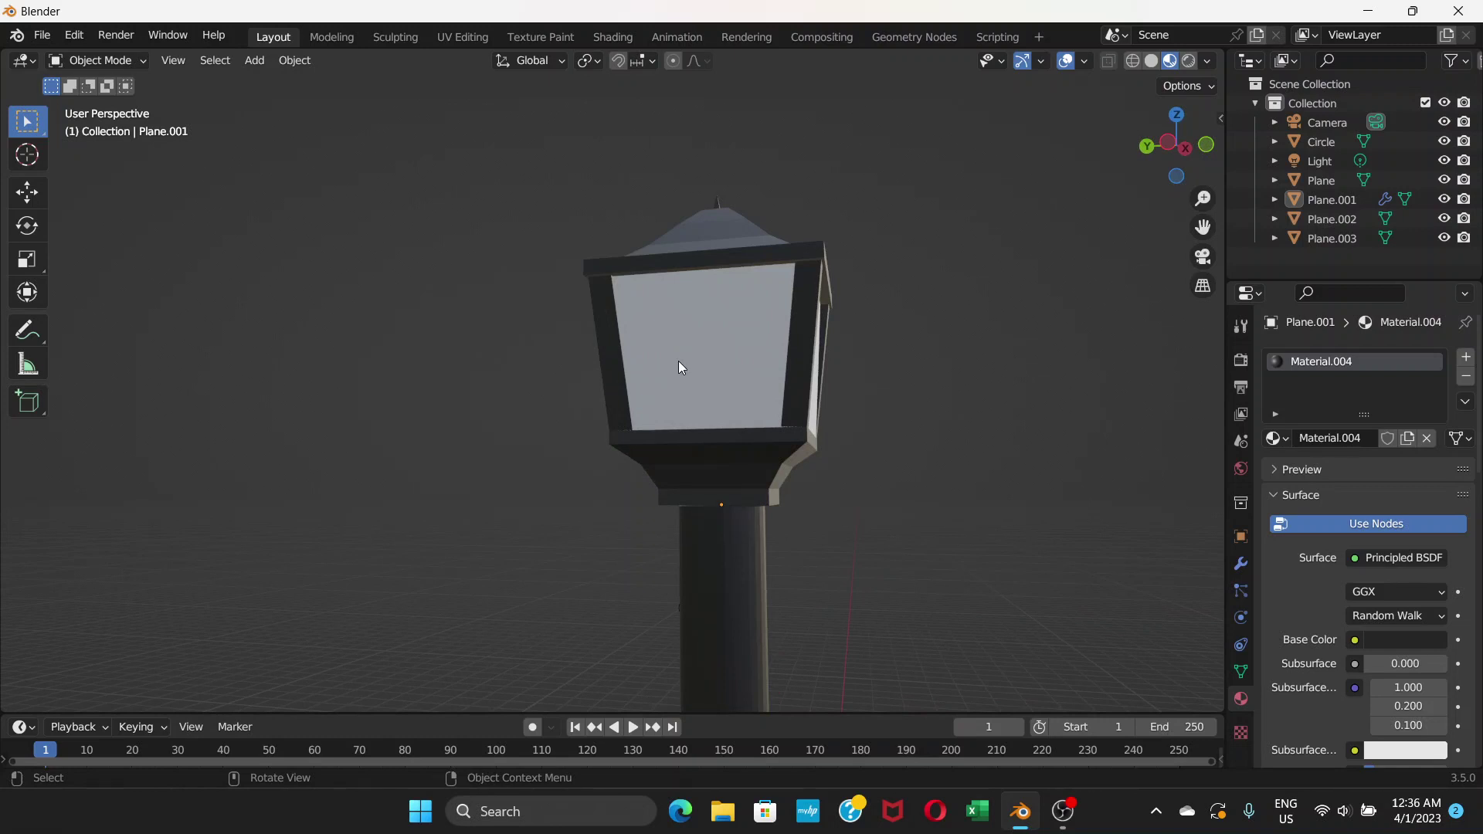
click(702, 341)
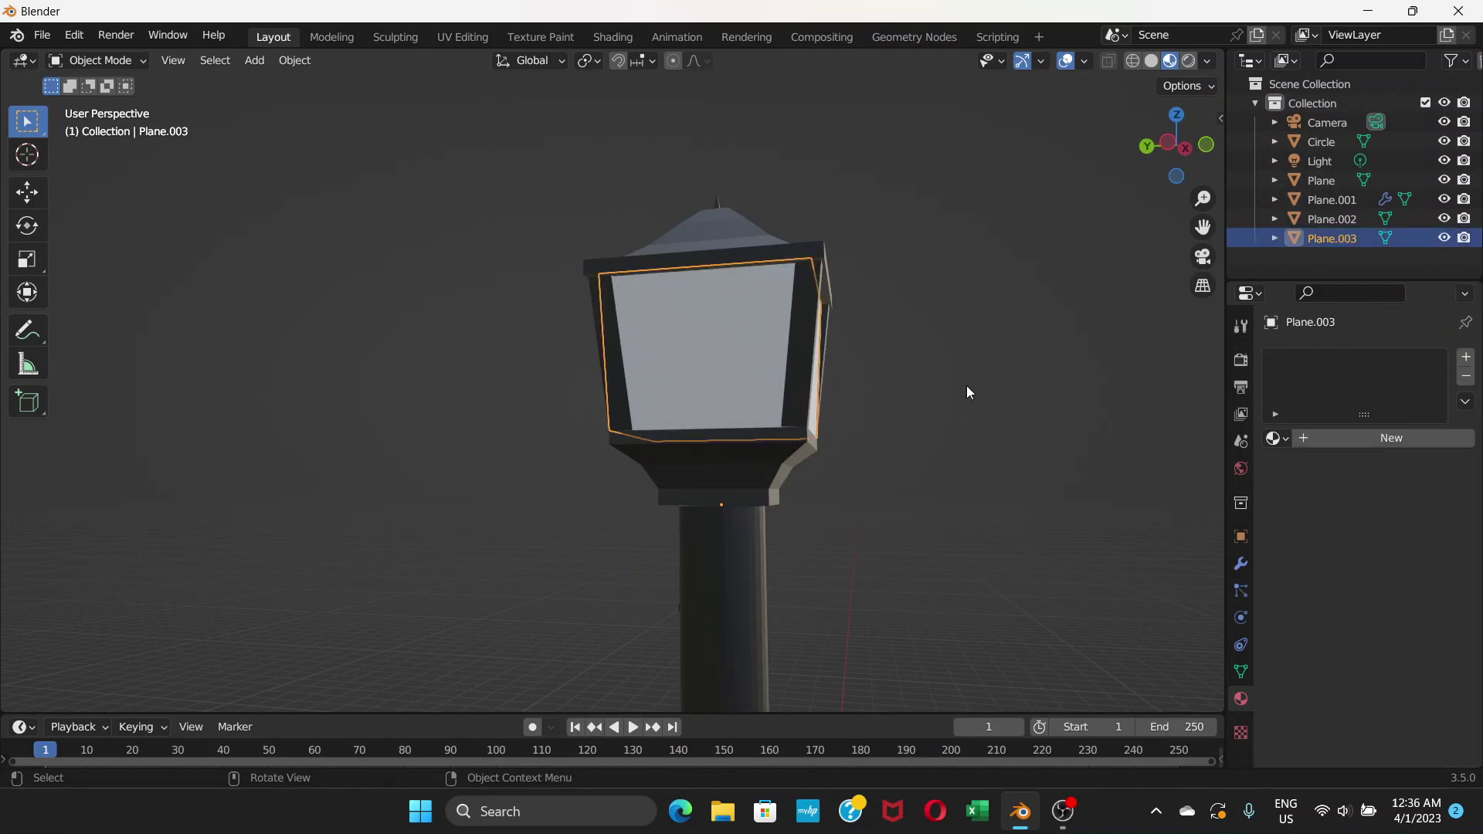
click(1326, 450)
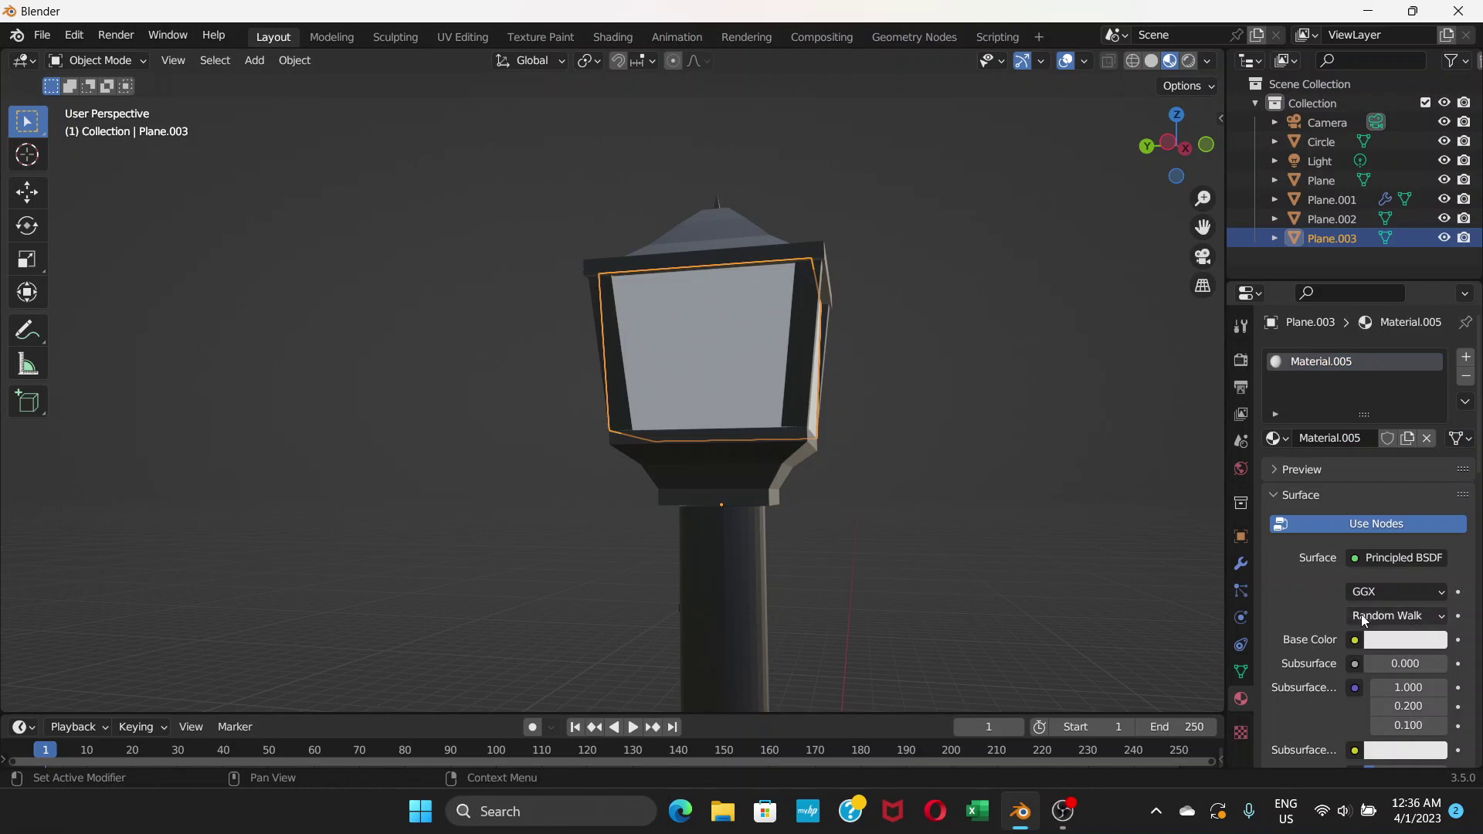
click(1387, 641)
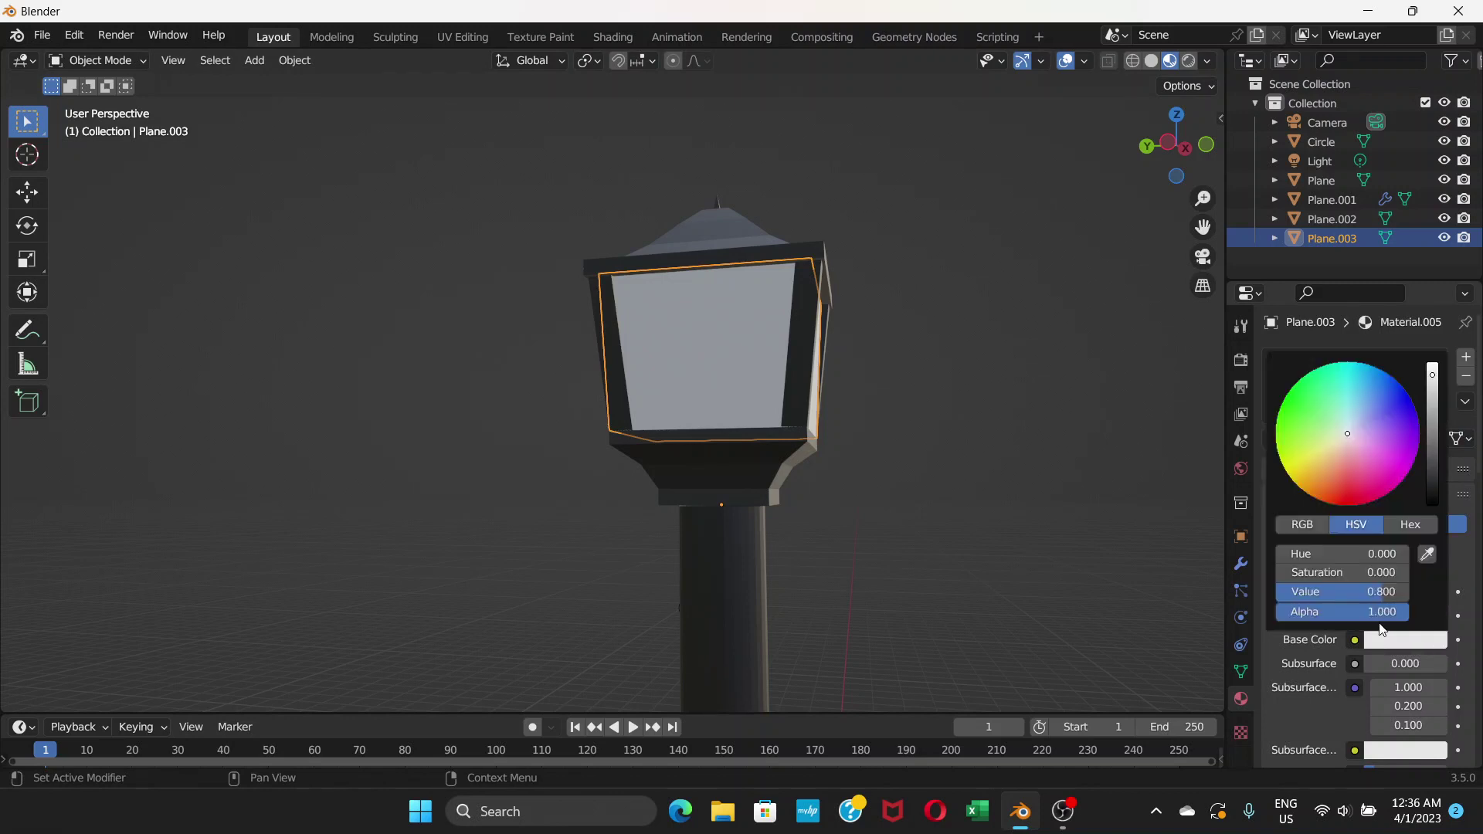
click(1328, 443)
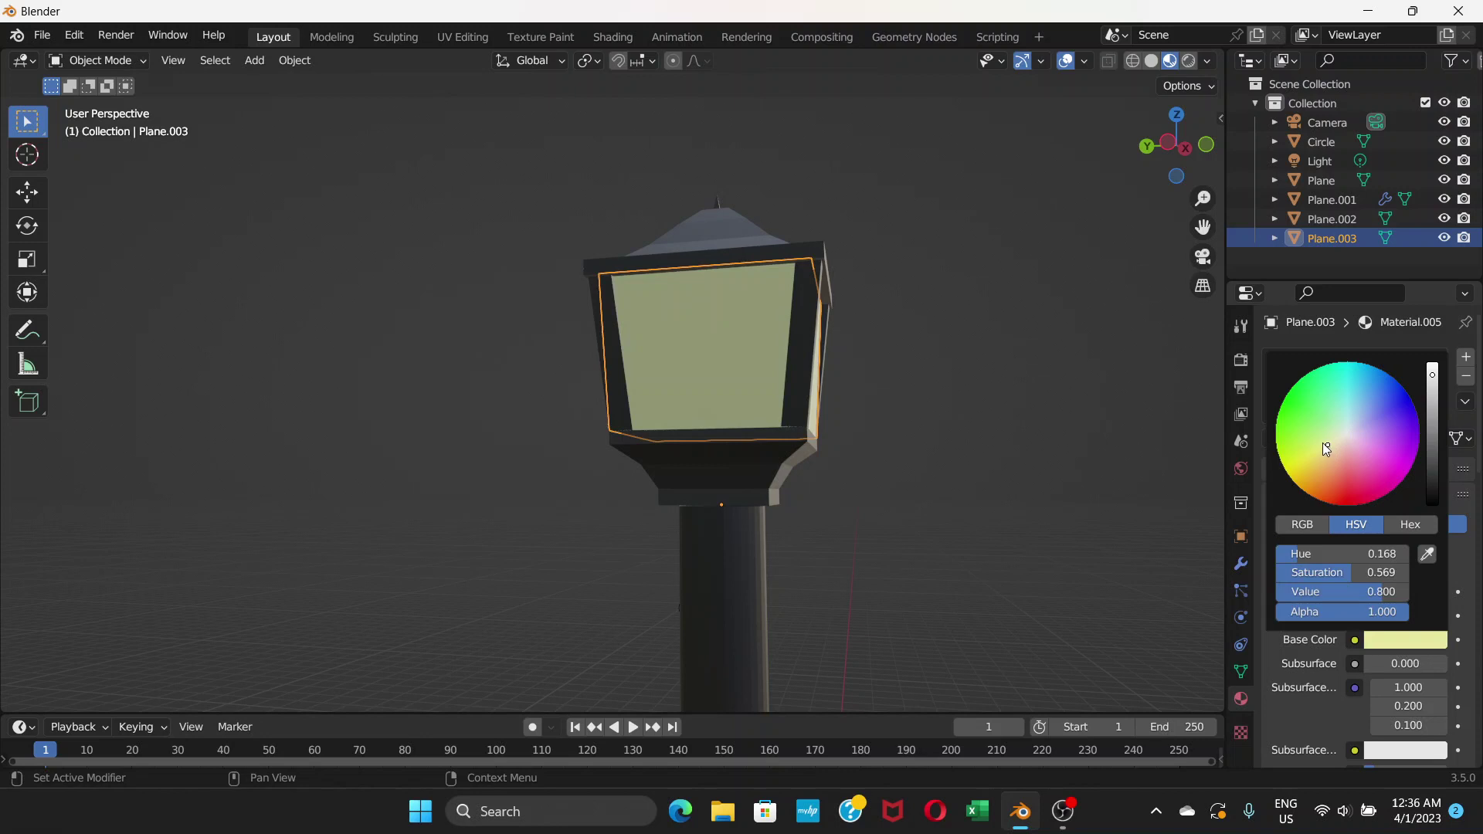
click(1322, 446)
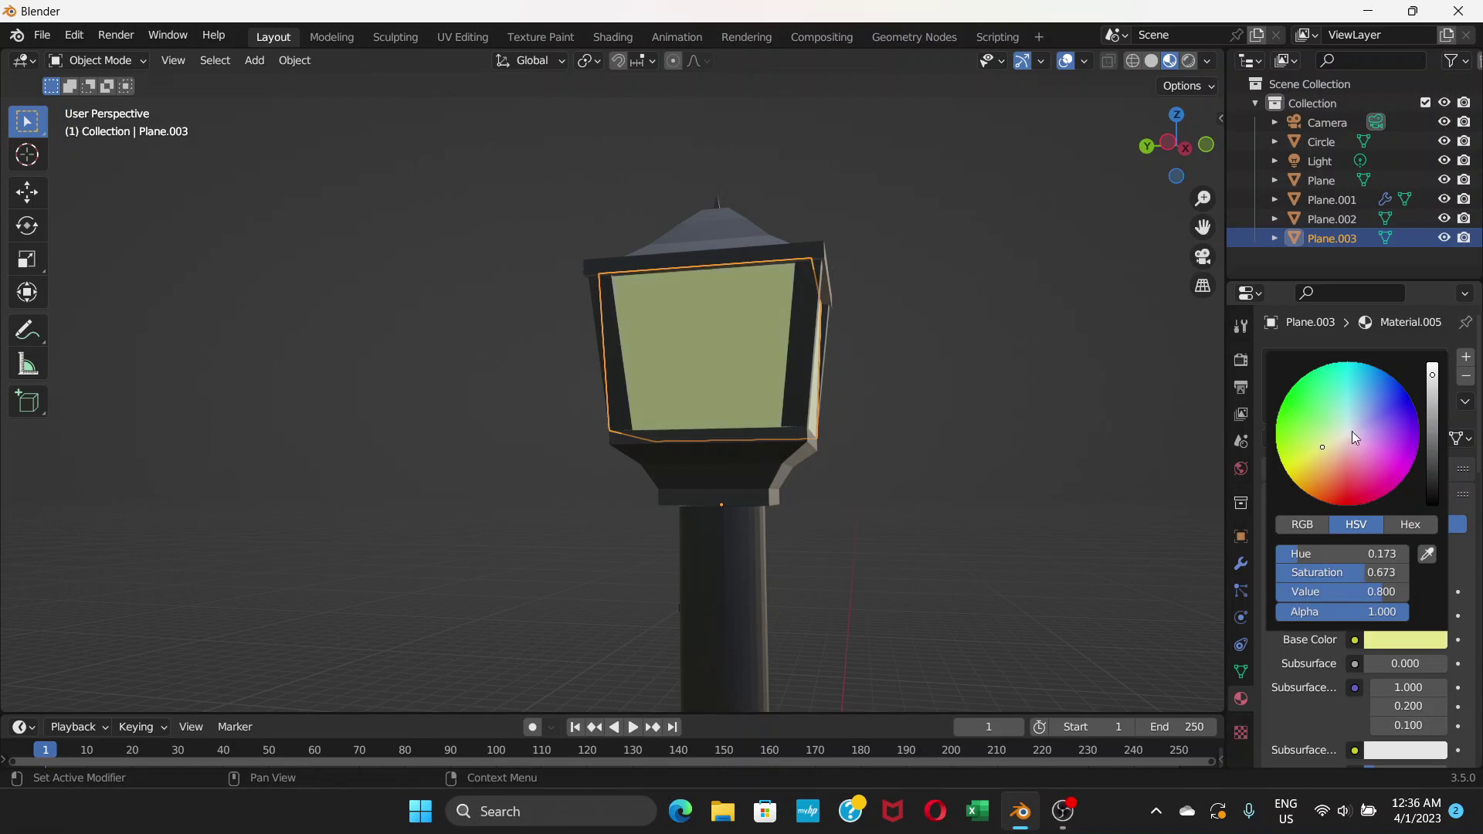
click(1432, 367)
Step: Set the glass material's emission color to a pale yellow with a value of about 0.732
scroll(1386, 590, down, 4)
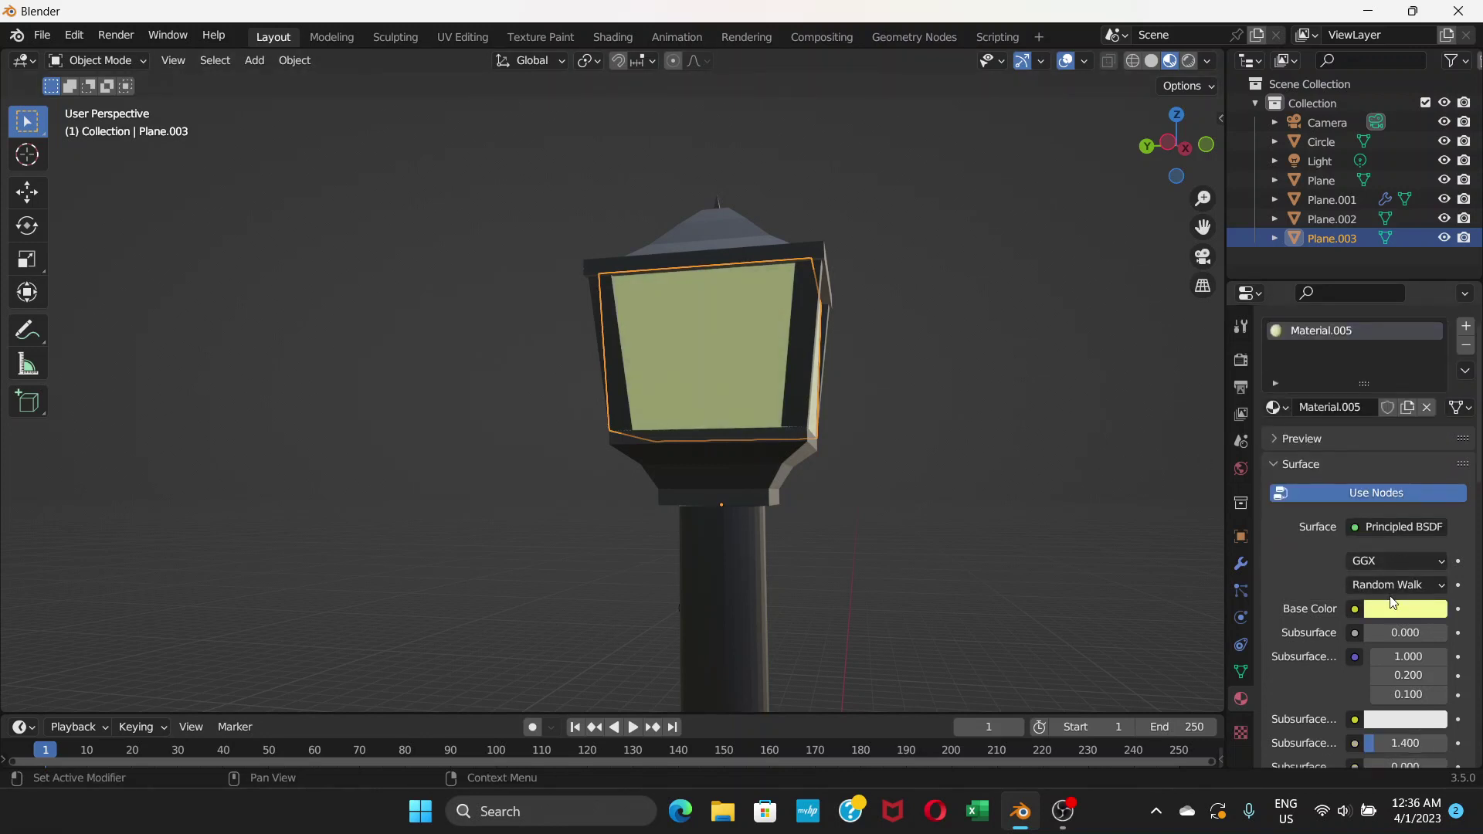
scroll(1386, 590, down, 1)
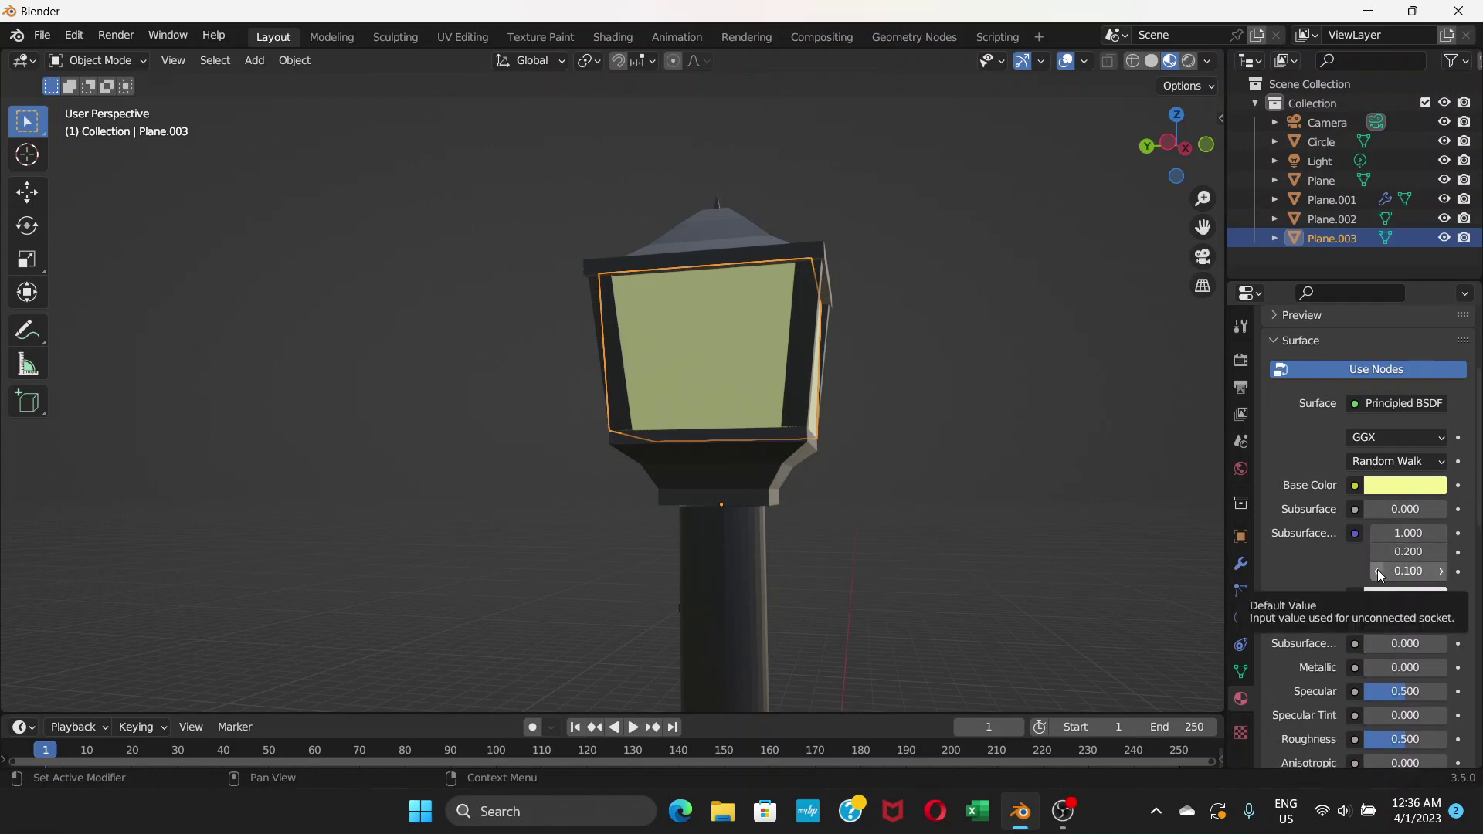
scroll(1374, 532, down, 3)
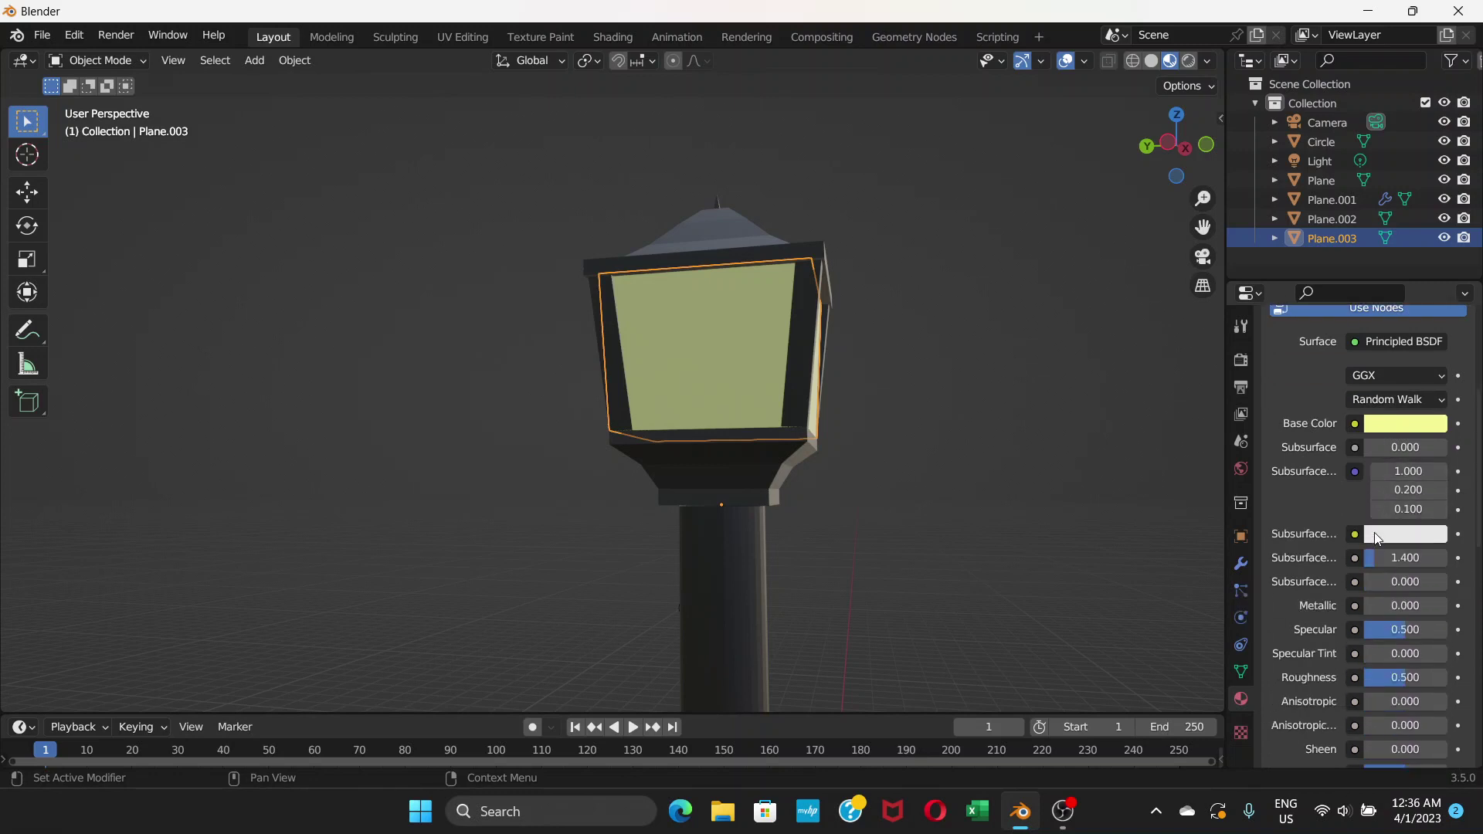
scroll(1375, 533, down, 5)
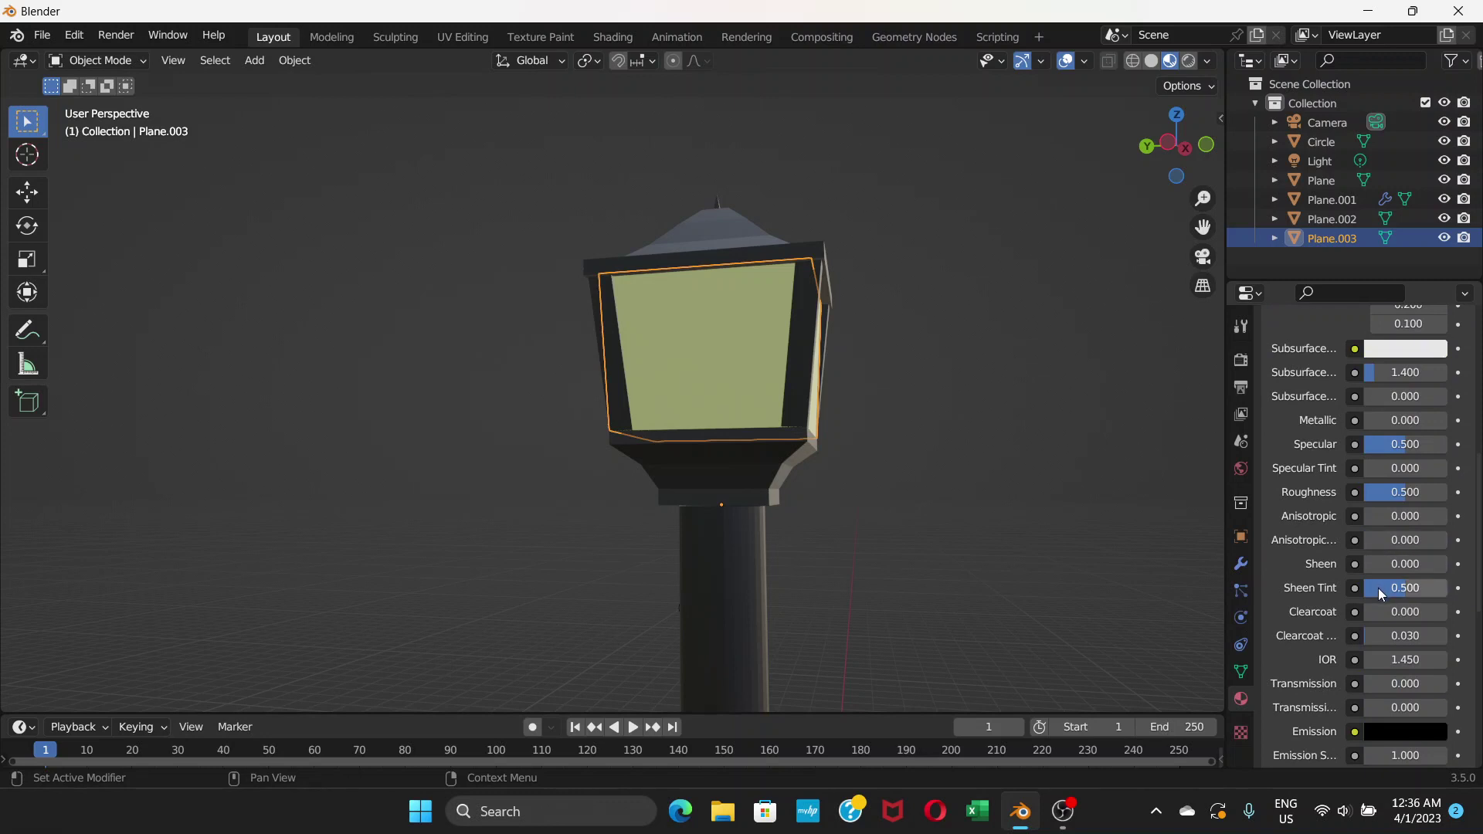
scroll(1378, 587, down, 2)
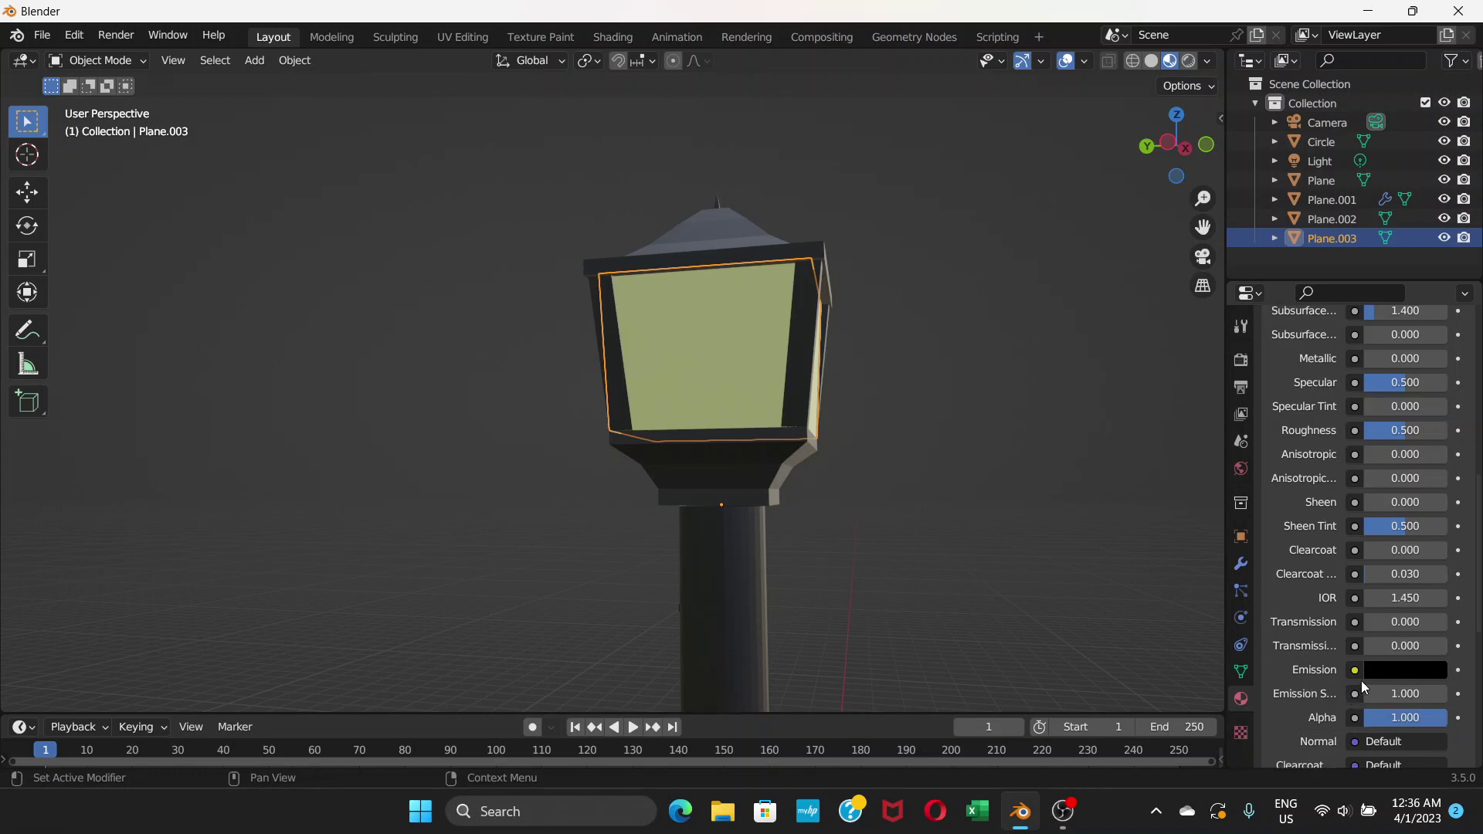
click(1390, 672)
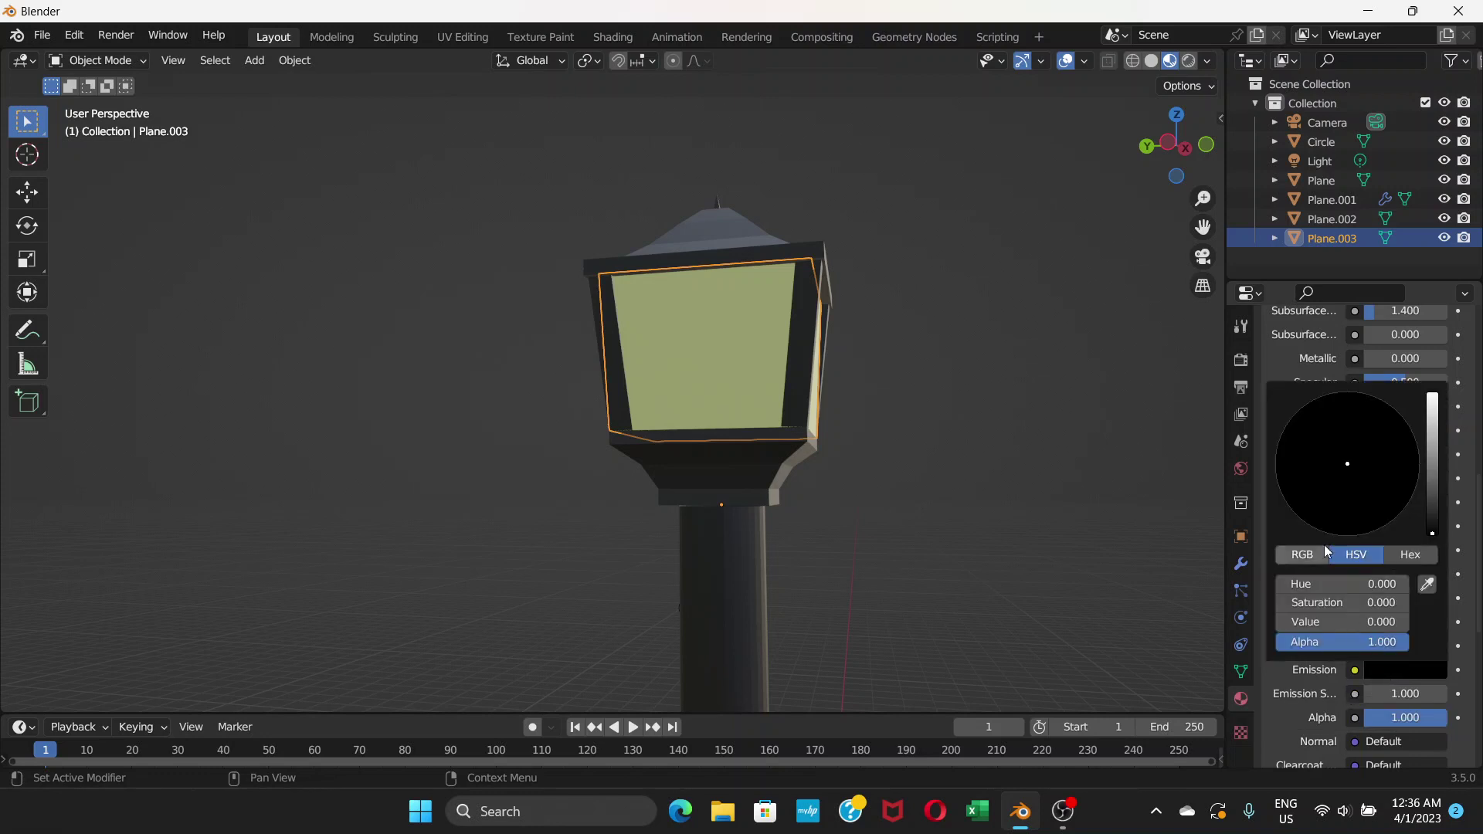
drag(1433, 446, 1432, 411)
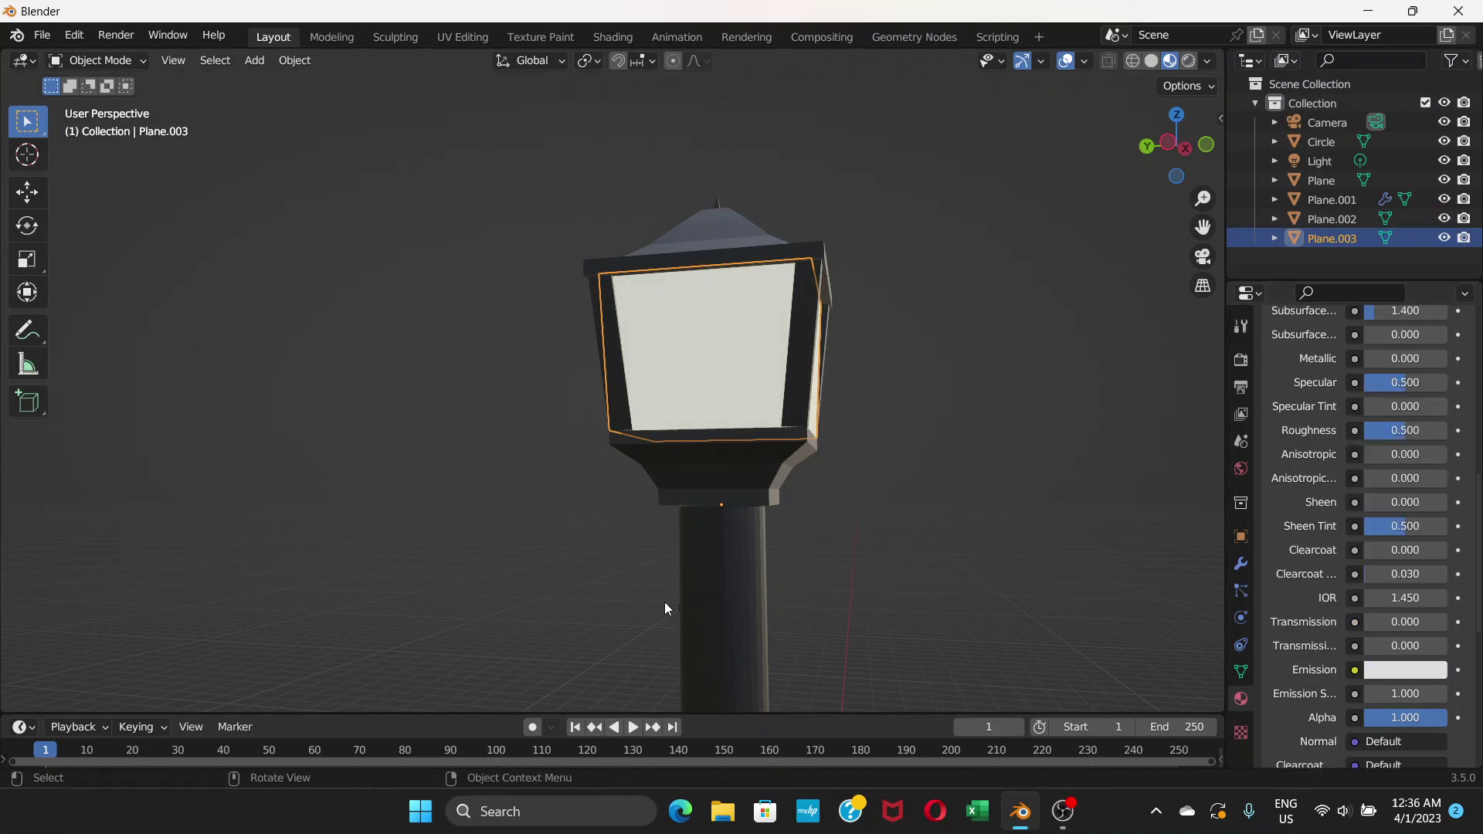
click(1422, 669)
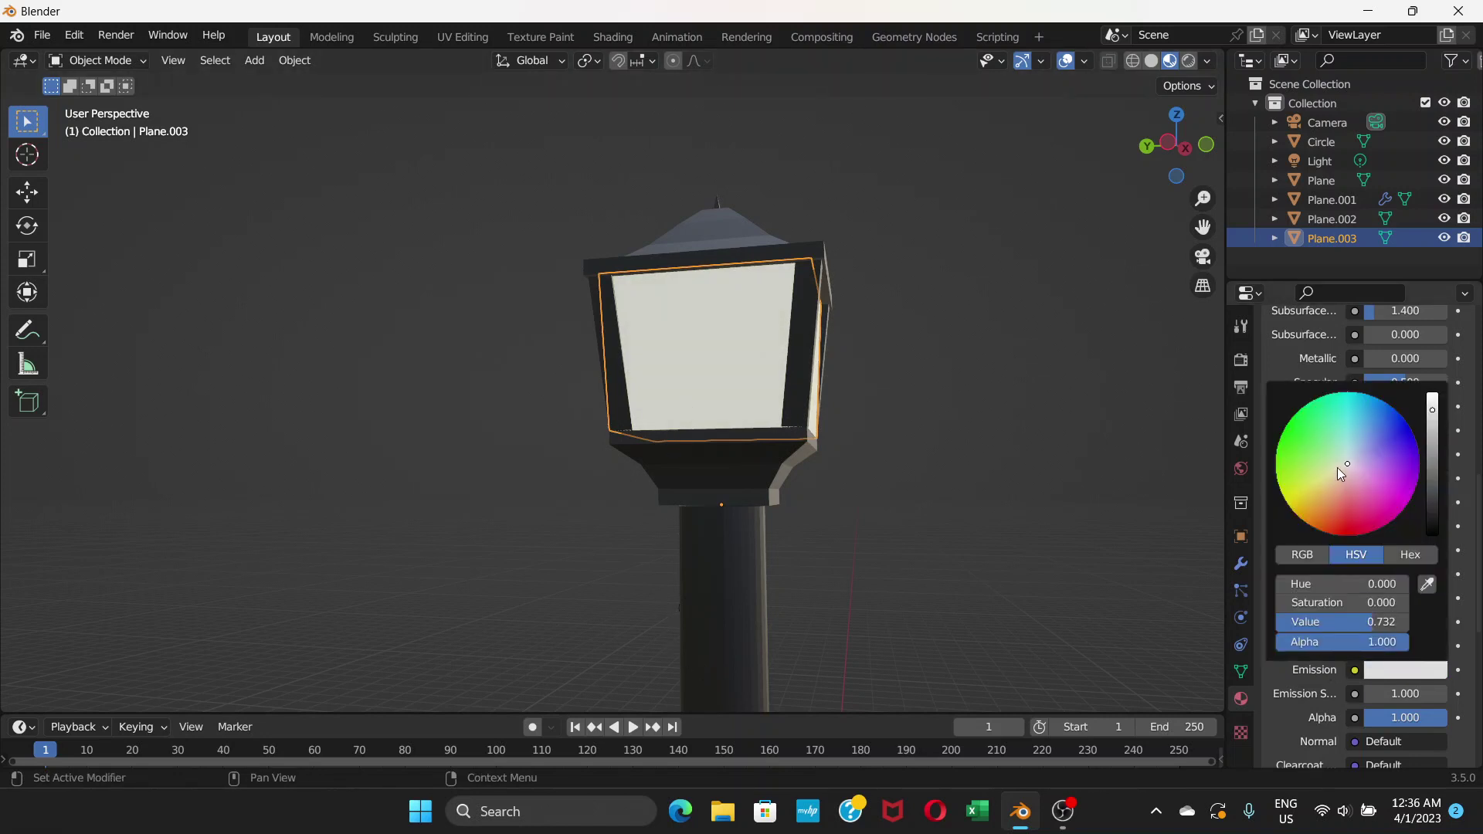
click(1337, 468)
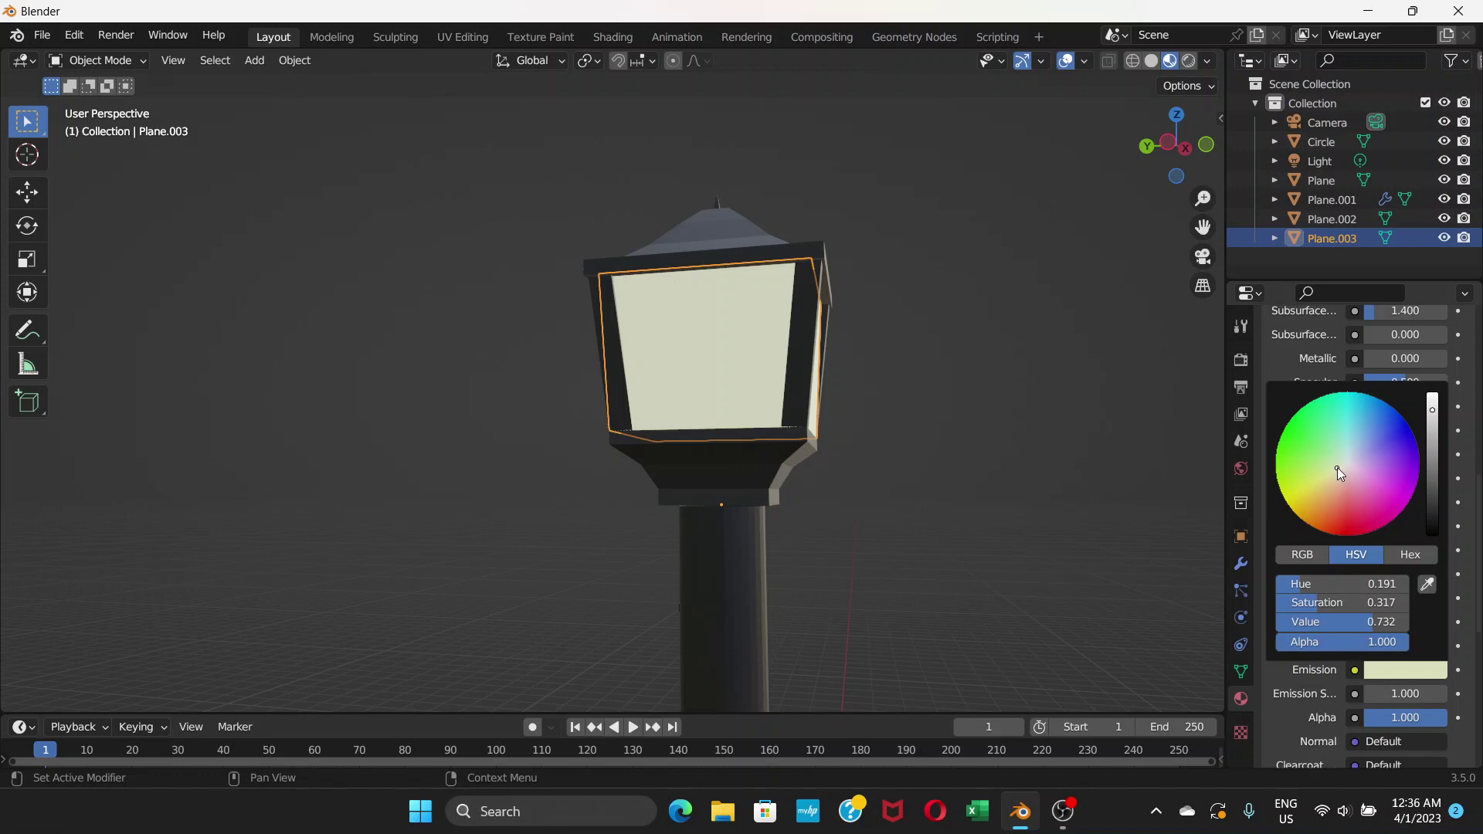
click(1333, 470)
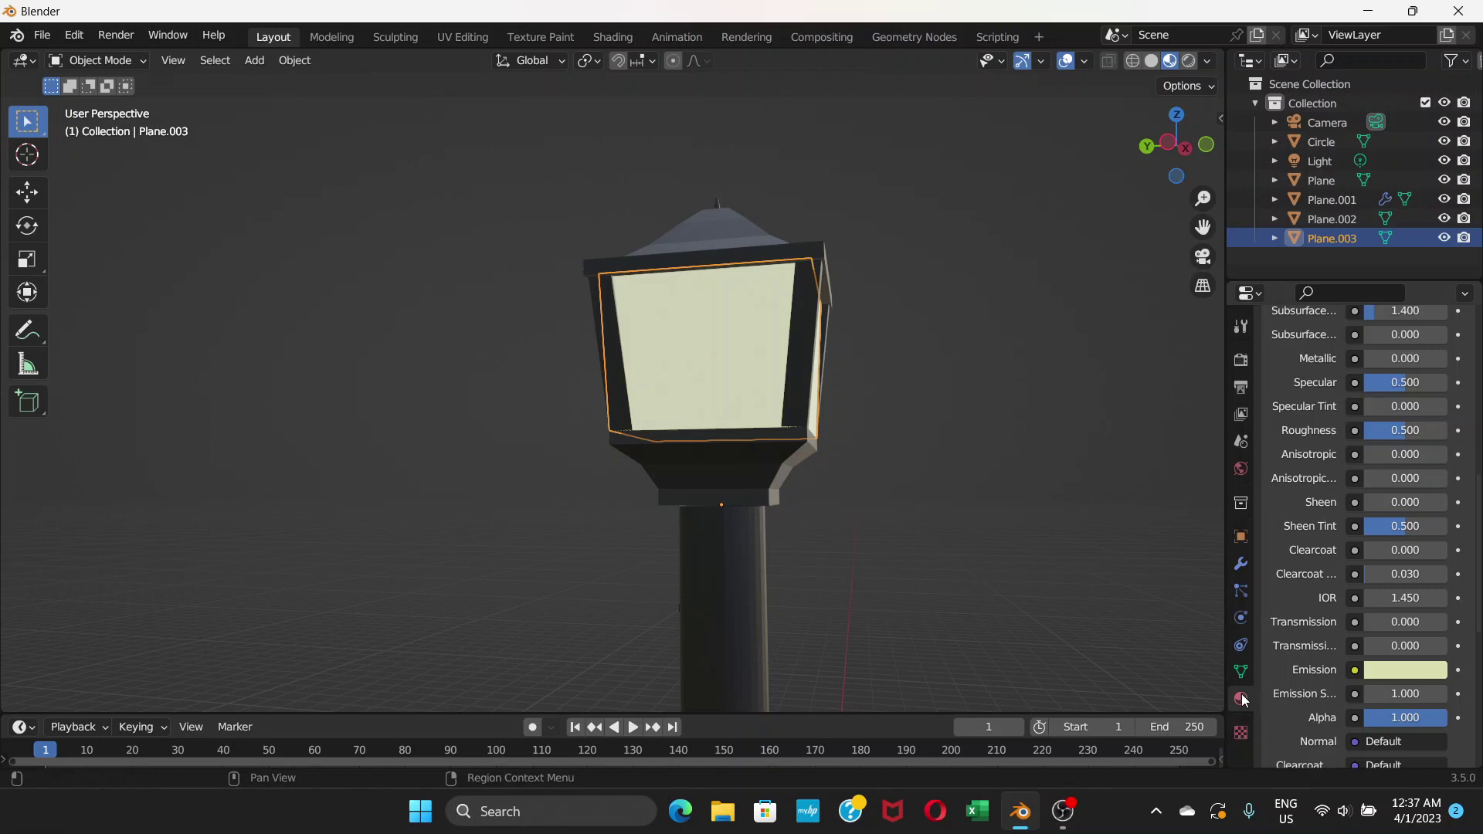
Step: Raise the glass material's emission strength to 14.7
mouse_move(1253, 670)
mouse_down()
mouse_move(1189, 662)
mouse_move(1253, 658)
mouse_up()
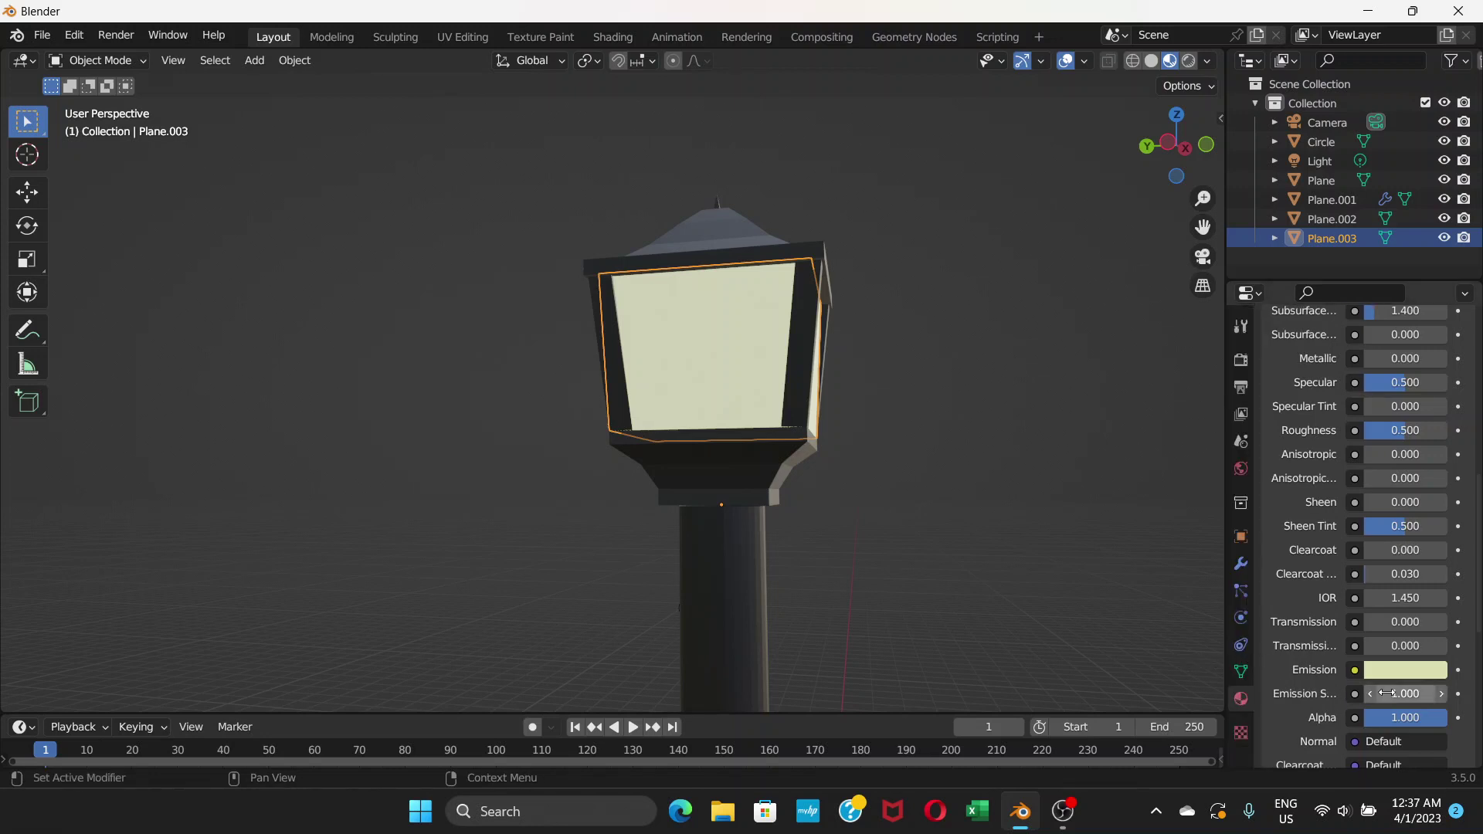
drag(1405, 694, 1482, 694)
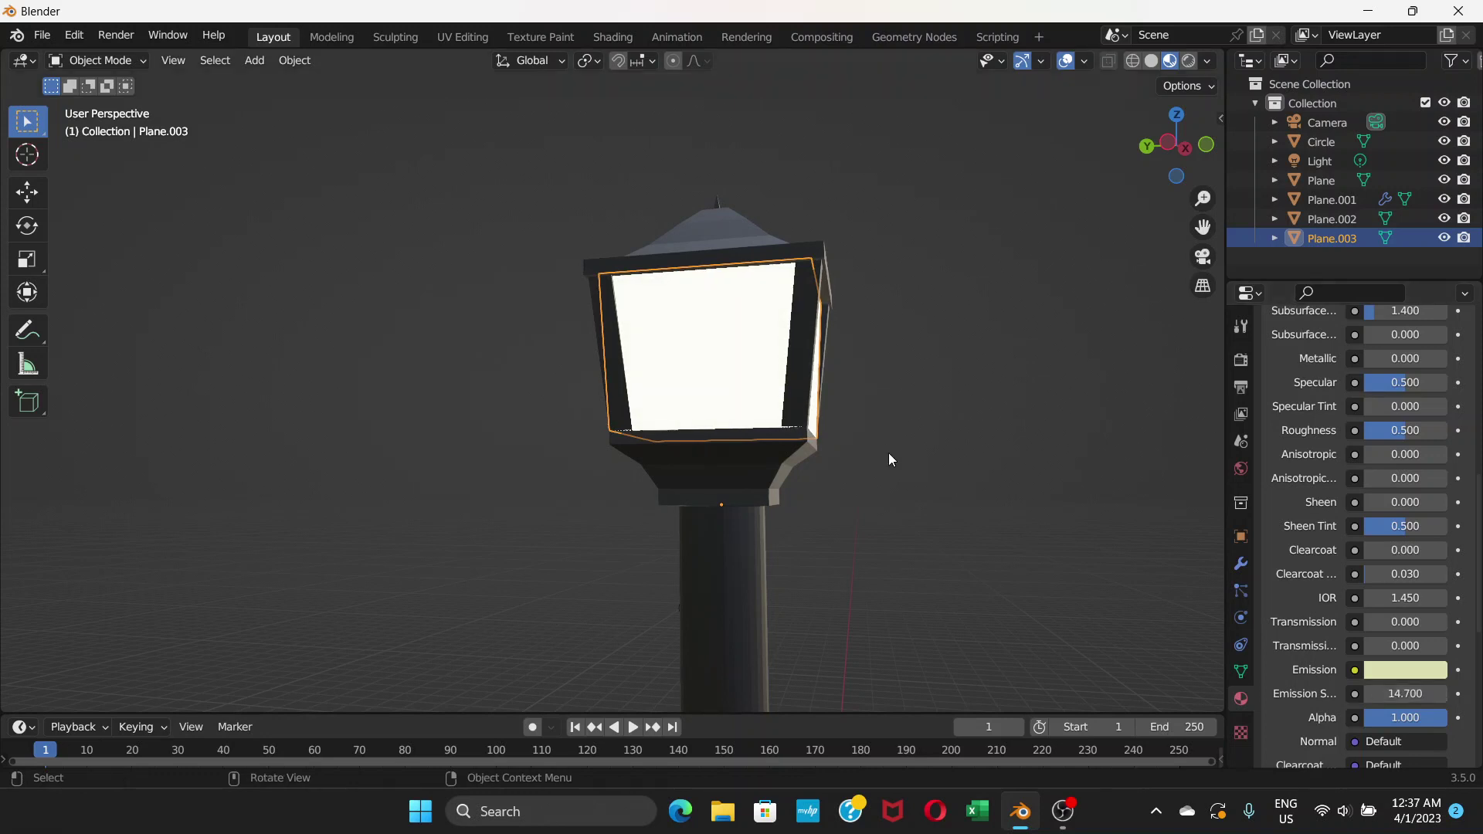
middle_drag(888, 453, 680, 475)
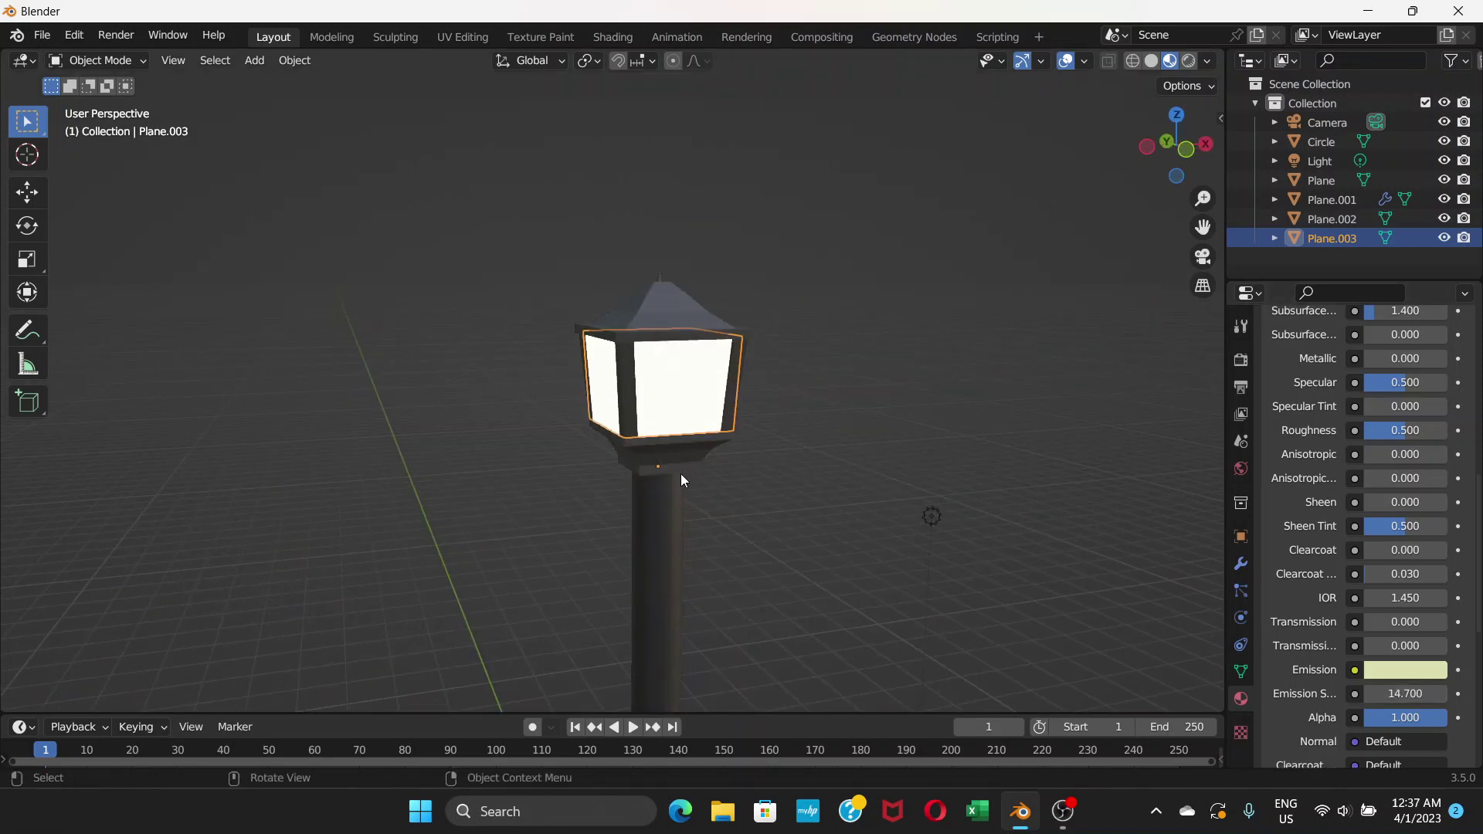
Step: Switch the viewport to Rendered shading and check the glowing lantern
click(1189, 62)
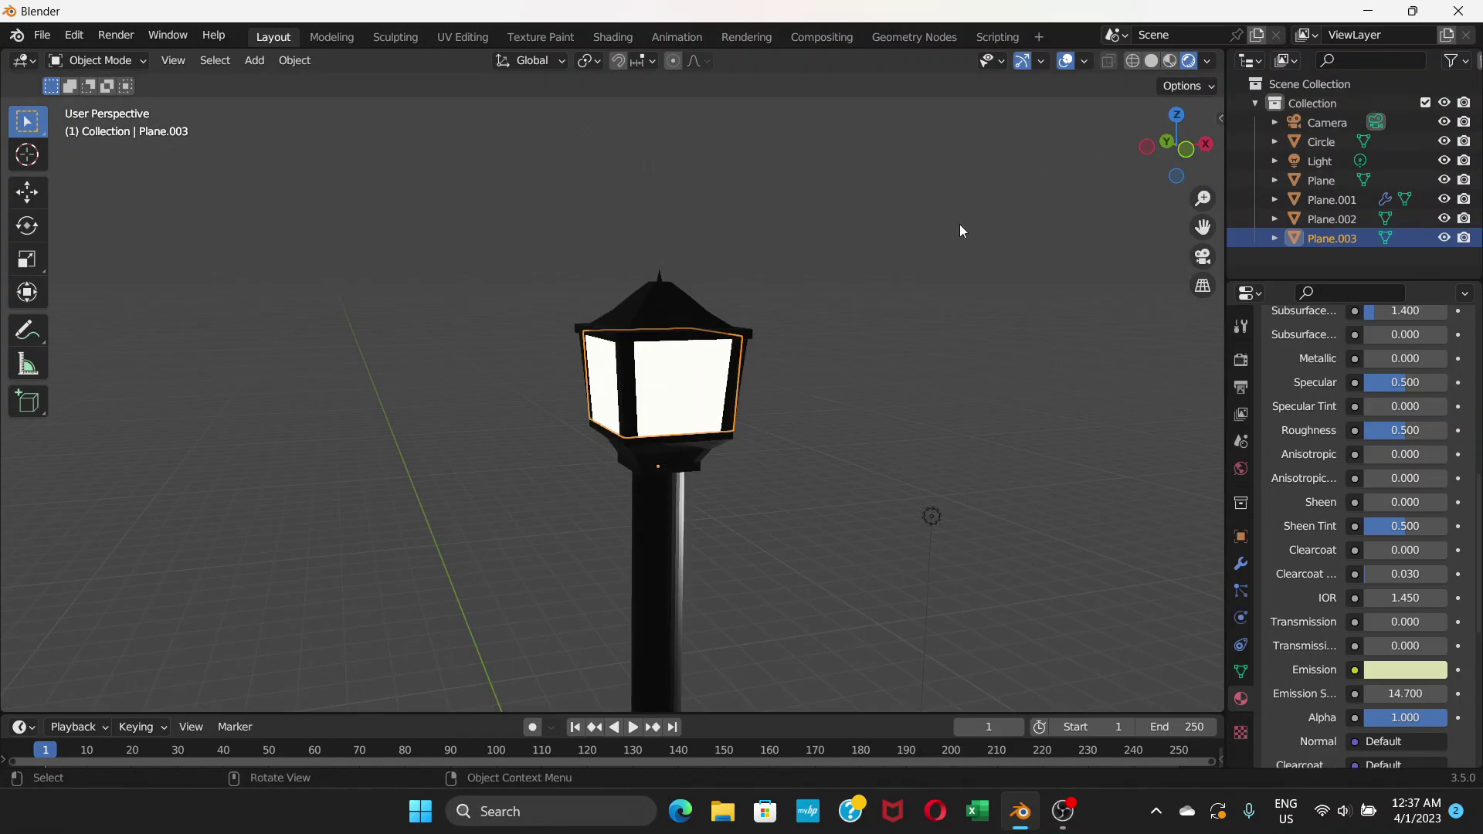
scroll(670, 434, down, 3)
scroll(716, 392, up, 2)
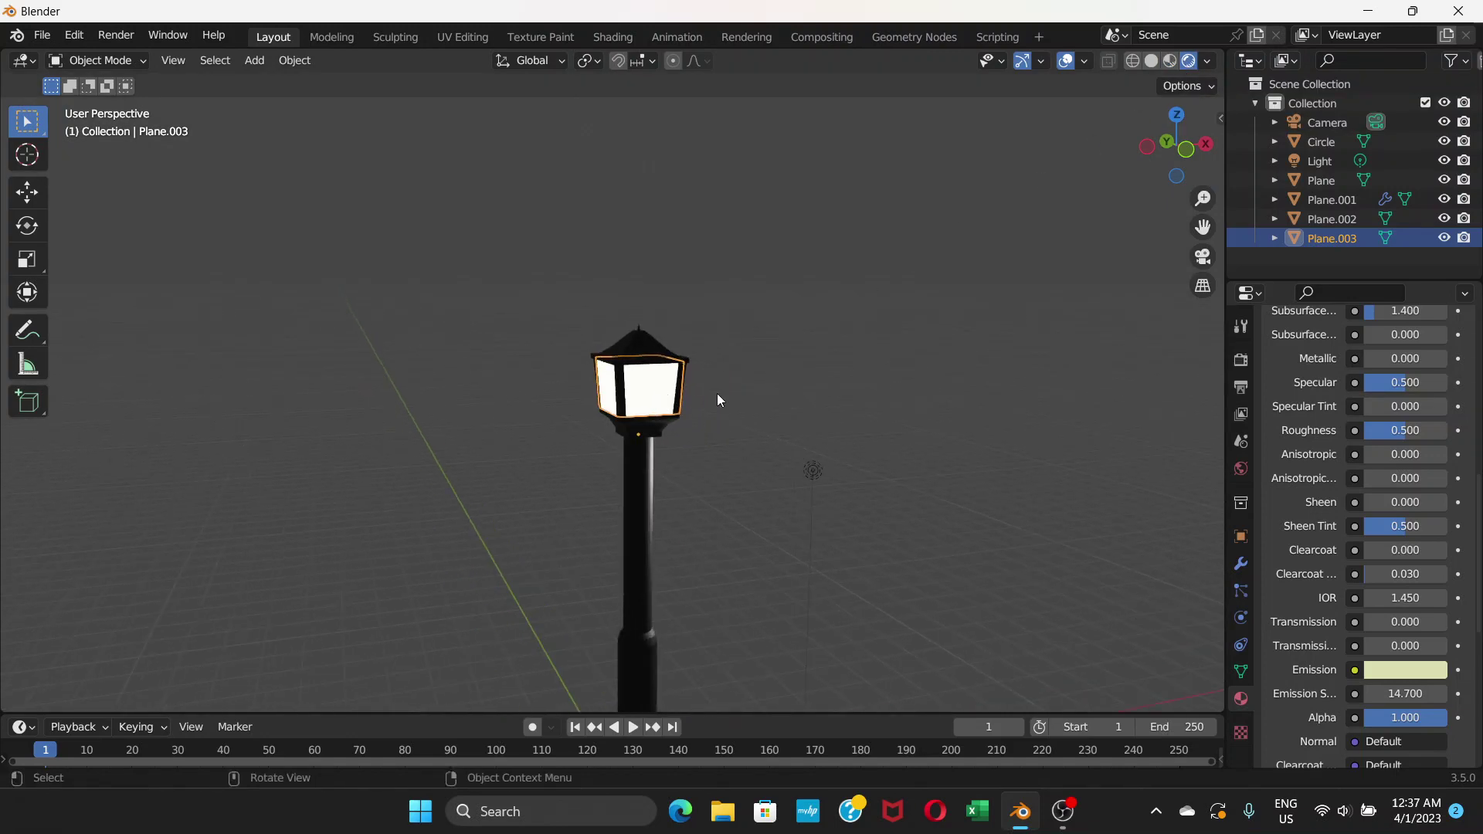
Step: Increase the glass block's emission strength to 22.7
click(717, 392)
middle_drag(638, 396, 783, 390)
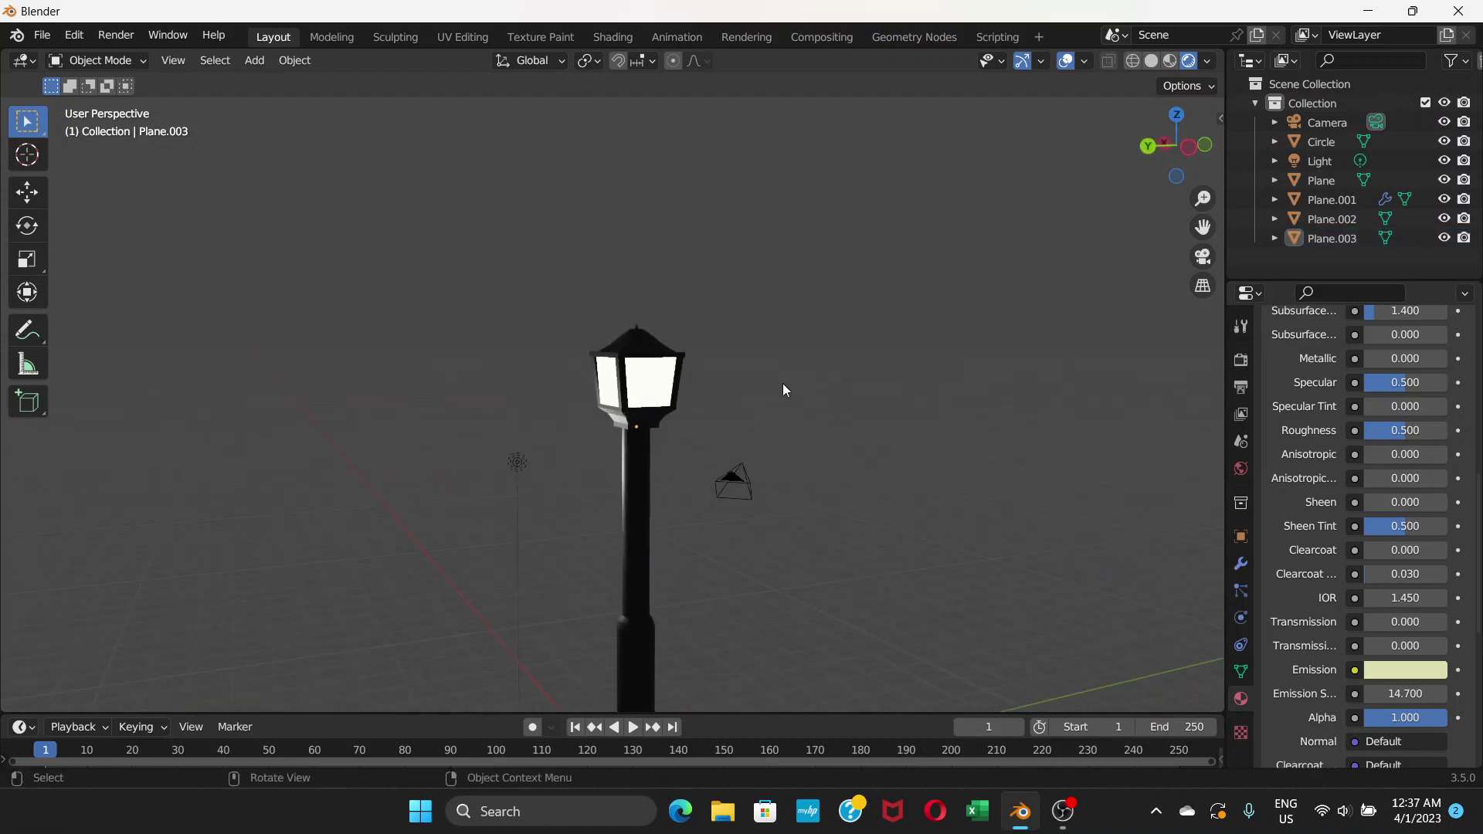
click(653, 394)
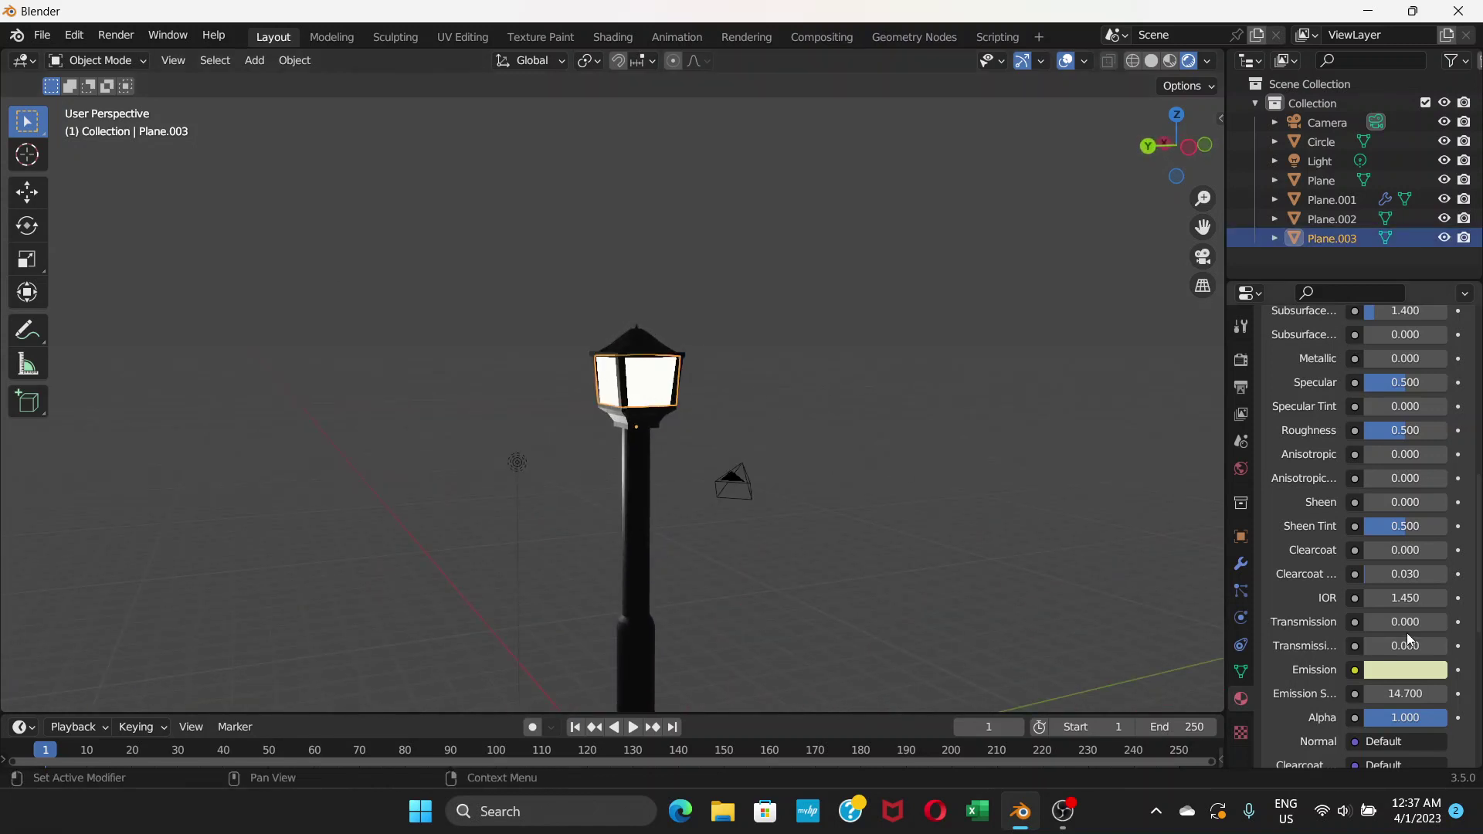
drag(1381, 693, 1465, 693)
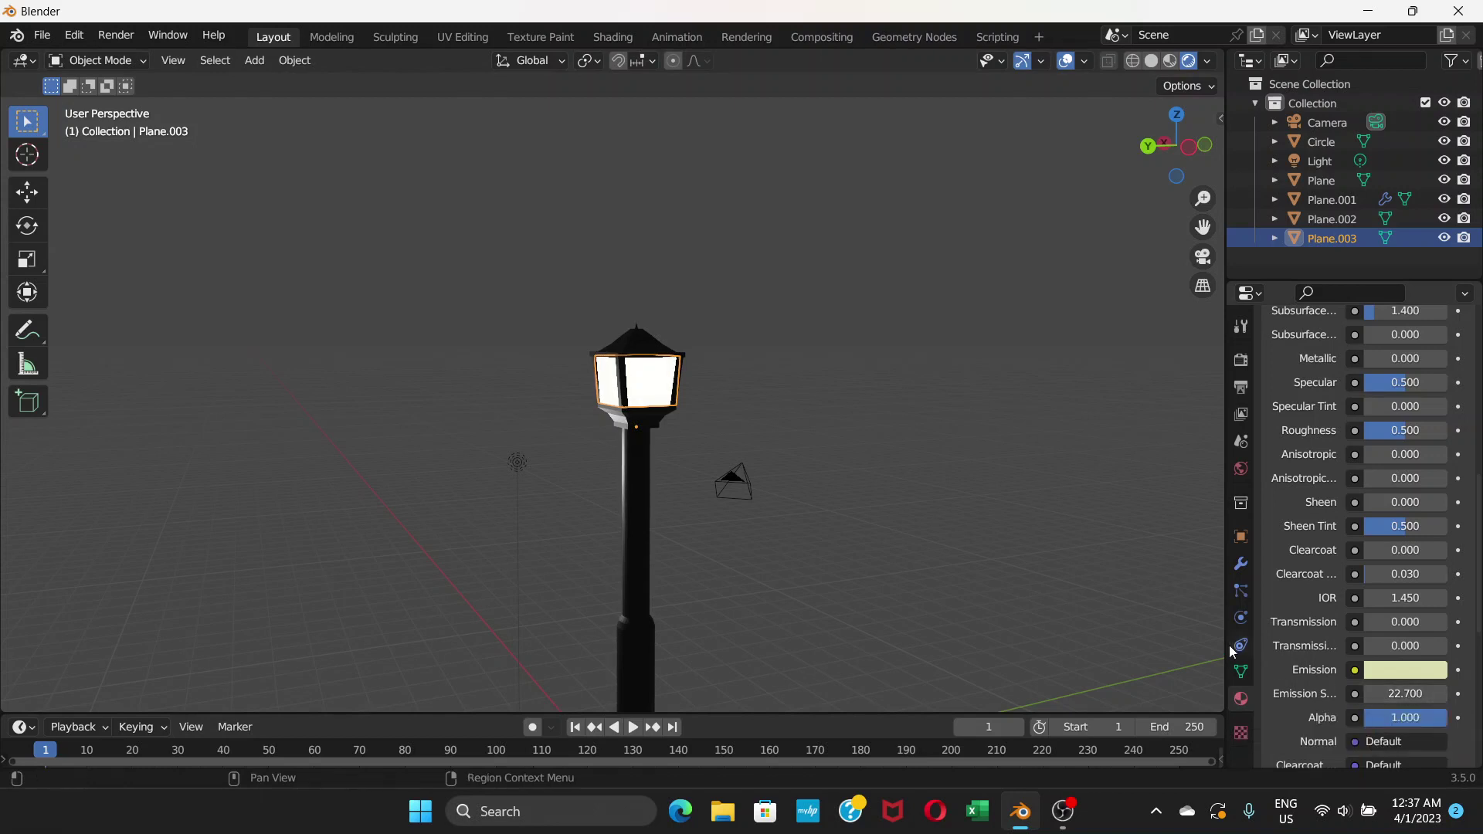
Step: Set the world background color to a dark blue with hue 0.652, saturation 0.939 and value 0.060
middle_drag(831, 471, 984, 466)
mouse_move(590, 450)
middle_down()
mouse_move(583, 411)
mouse_move(579, 428)
middle_up()
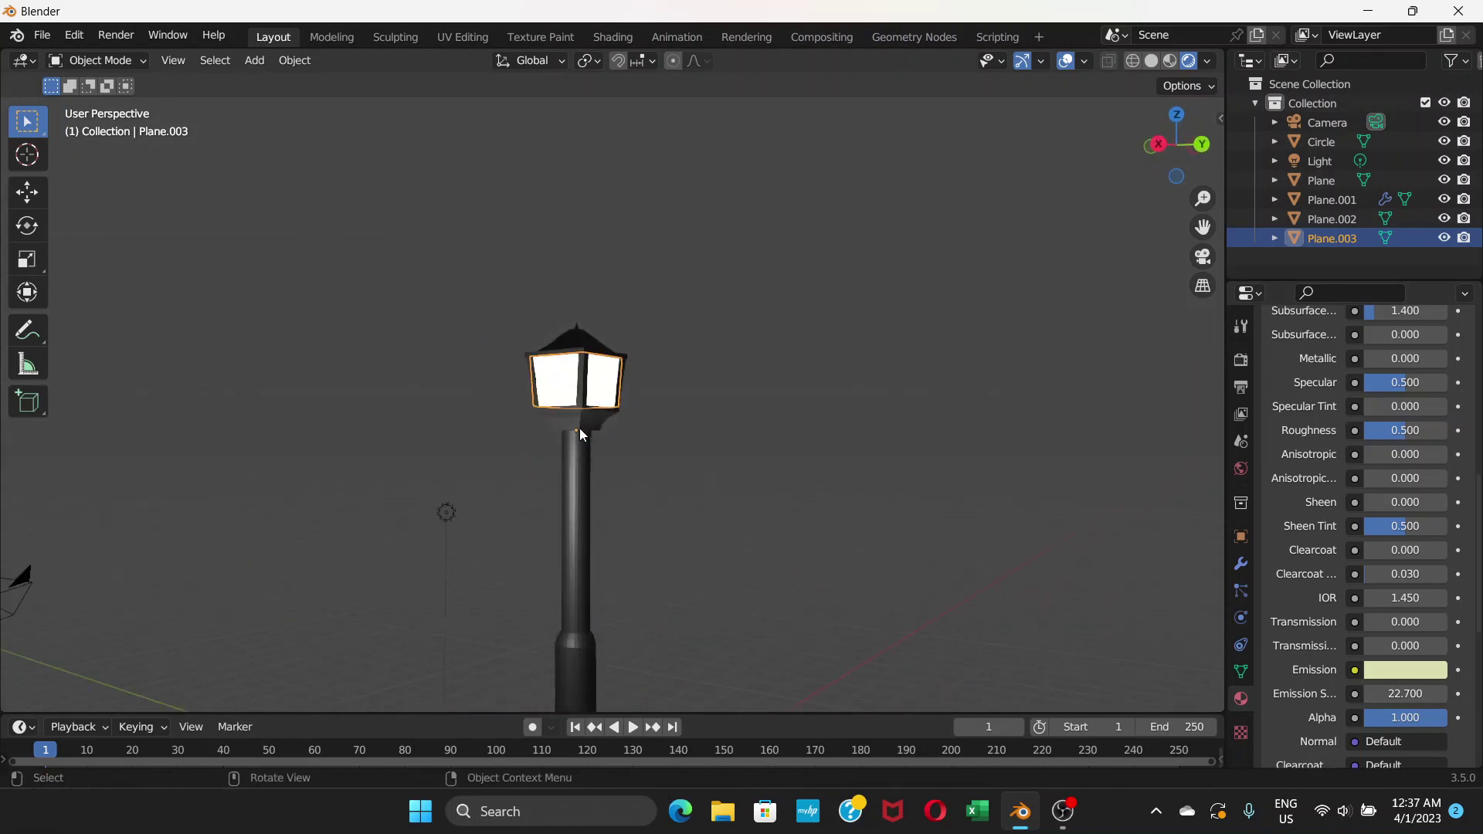
click(1241, 471)
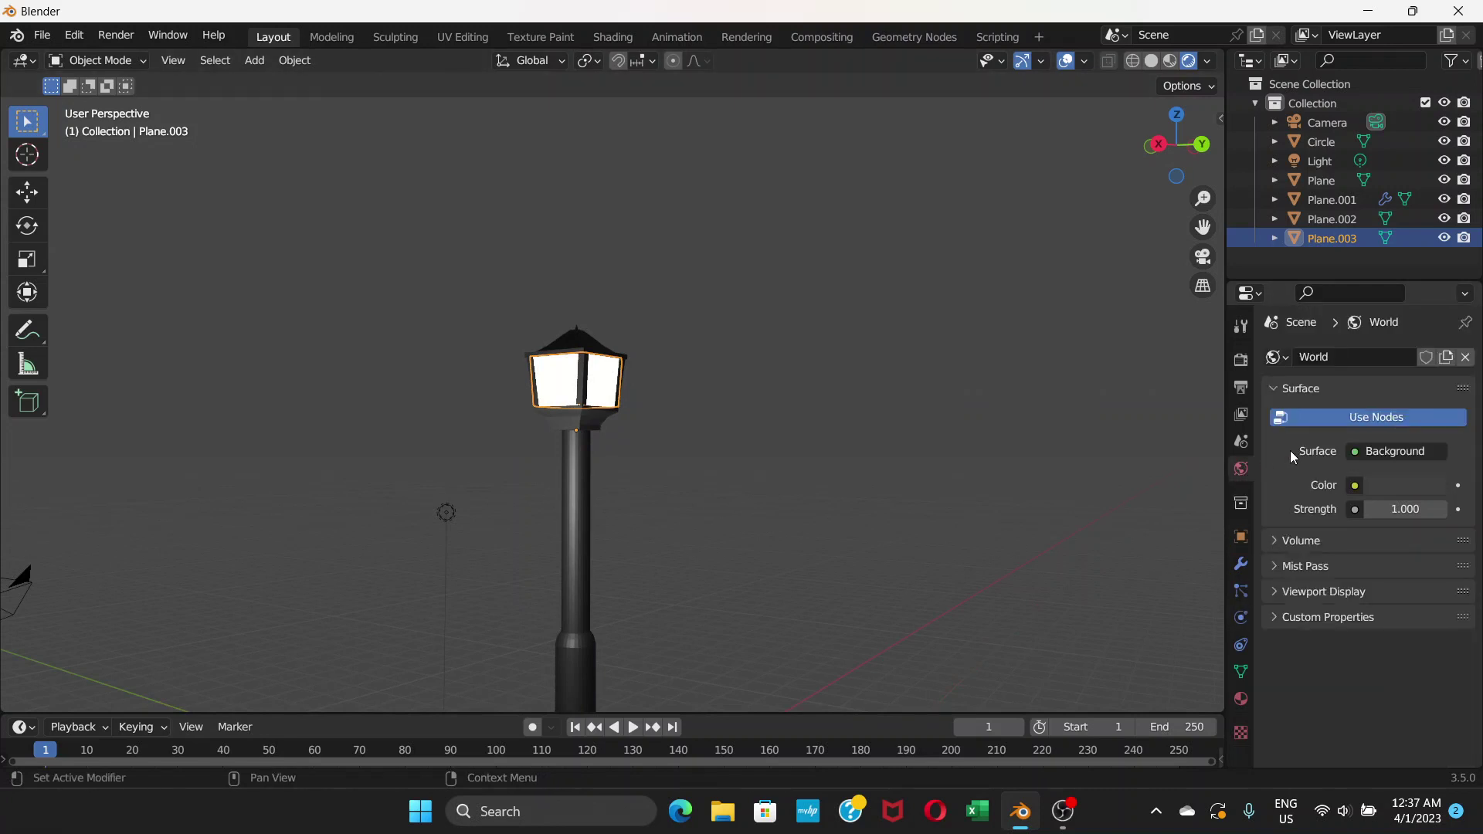
click(1389, 485)
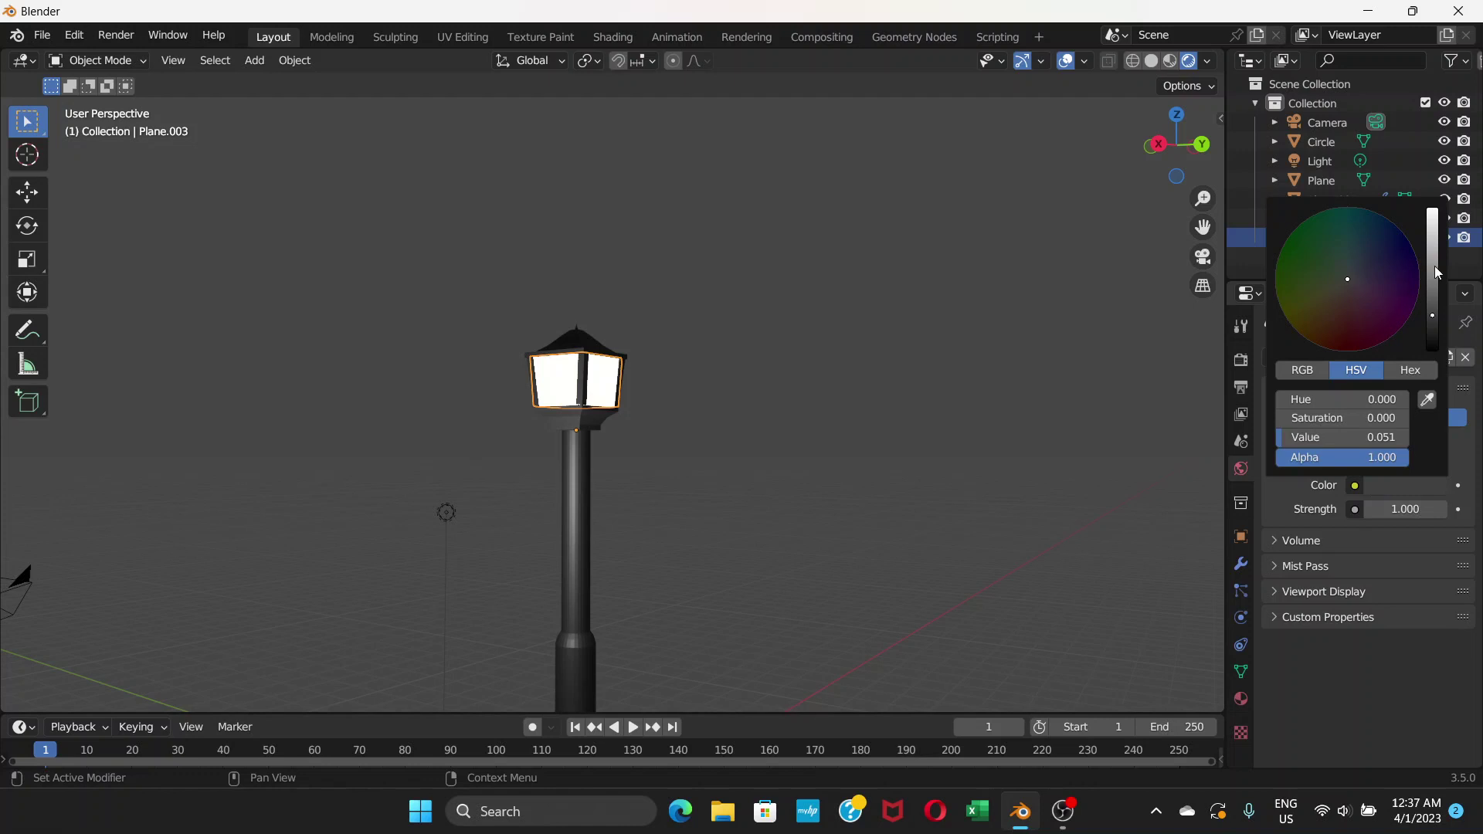
drag(1433, 268, 1433, 210)
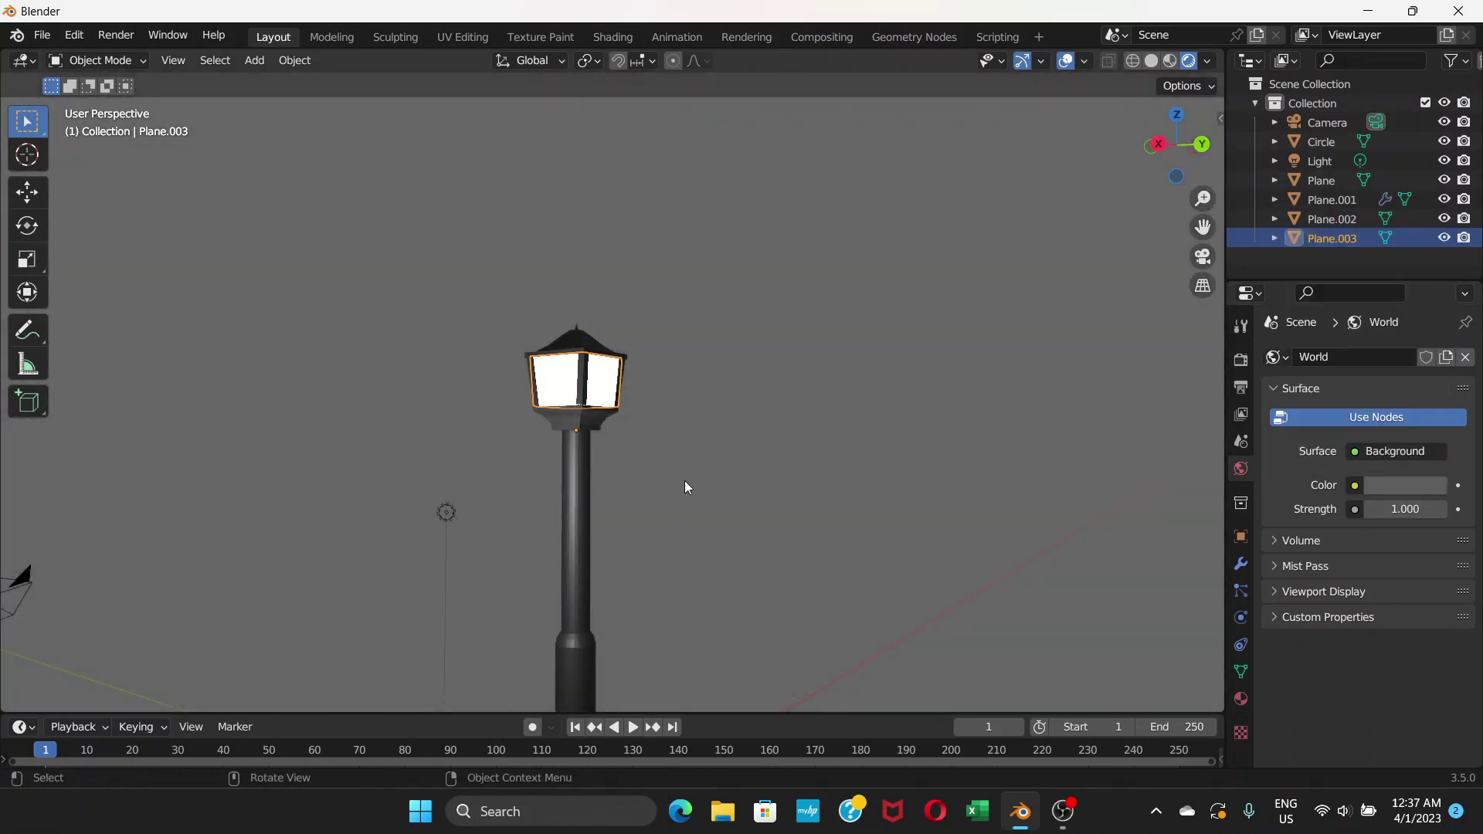
click(1393, 487)
click(1393, 249)
drag(1393, 247, 1277, 296)
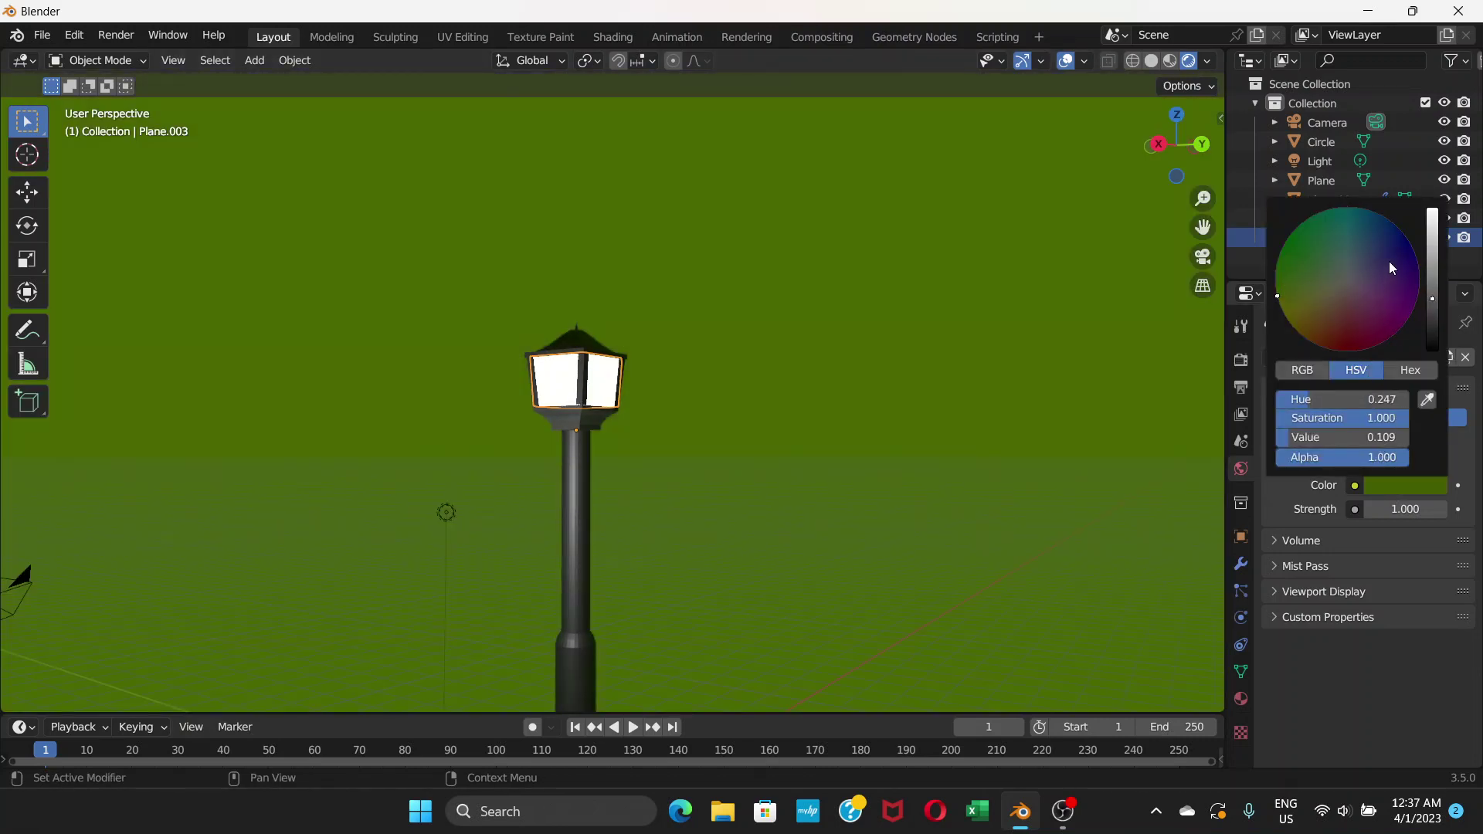
drag(1390, 268, 1395, 246)
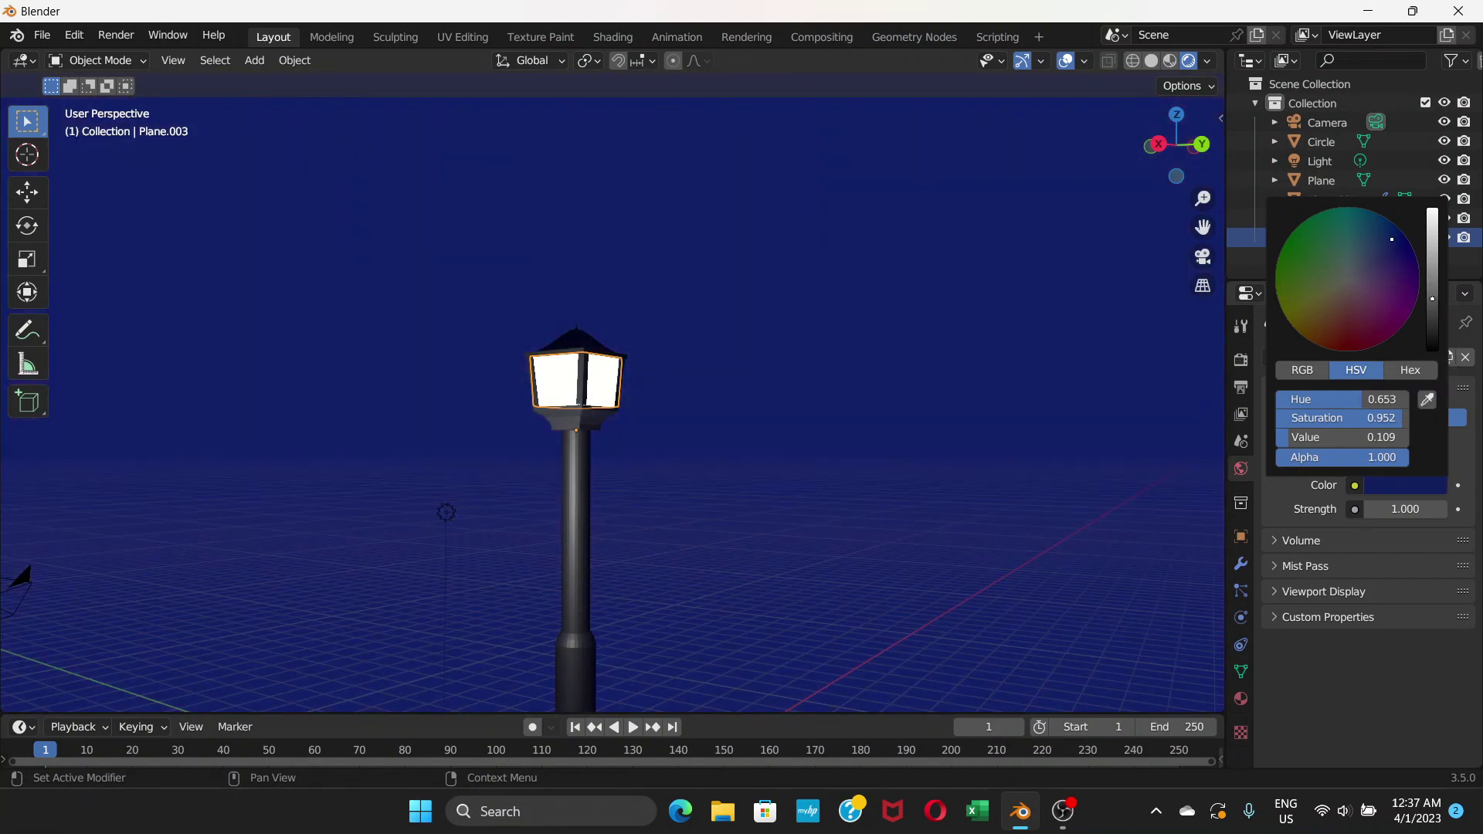
drag(1433, 298, 1433, 312)
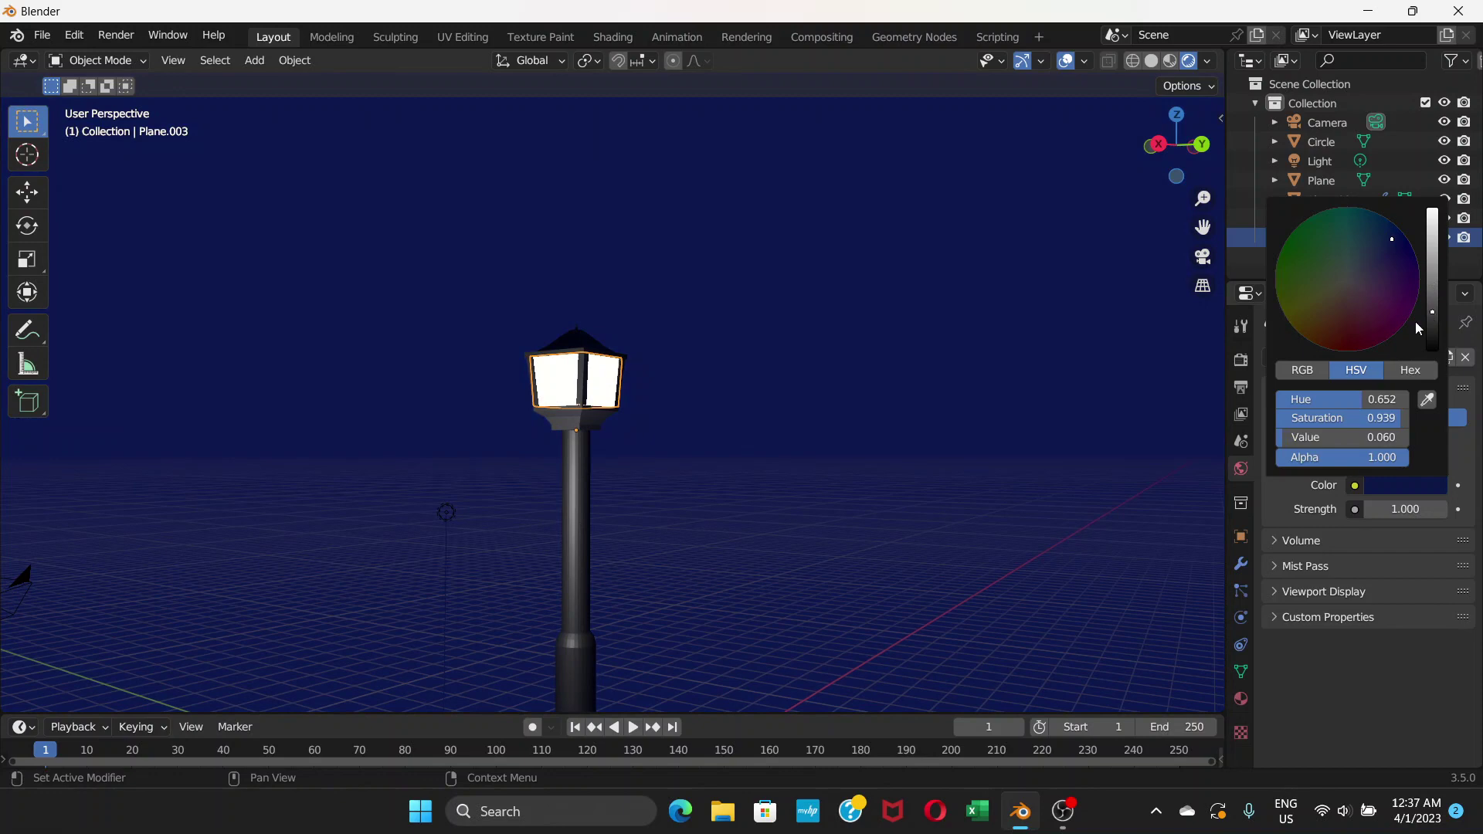
click(785, 346)
Step: Hide the viewport overlays to inspect the lamp against the blue background, and turn them back on
middle_drag(787, 345, 781, 386)
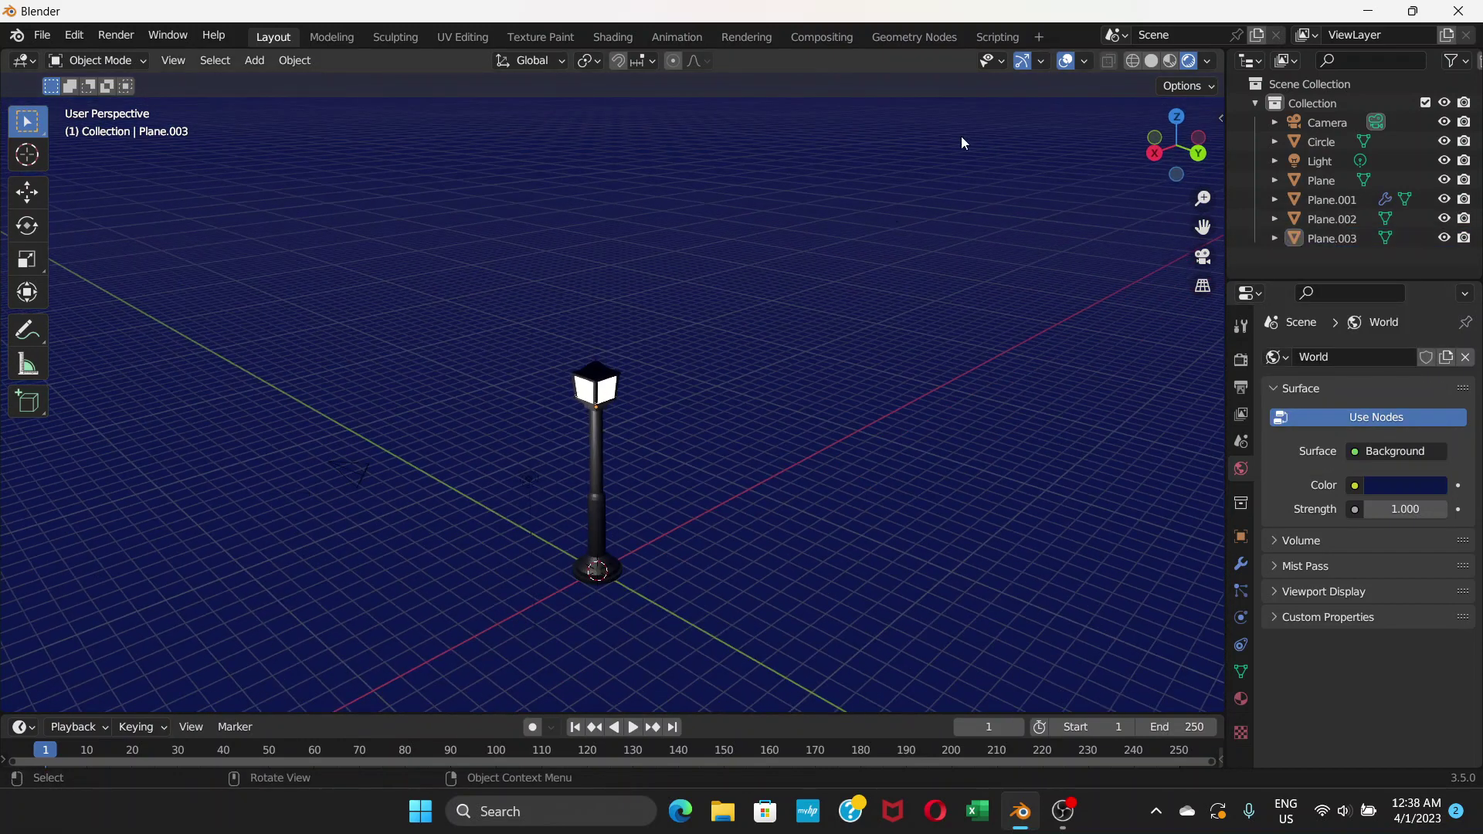
click(1065, 63)
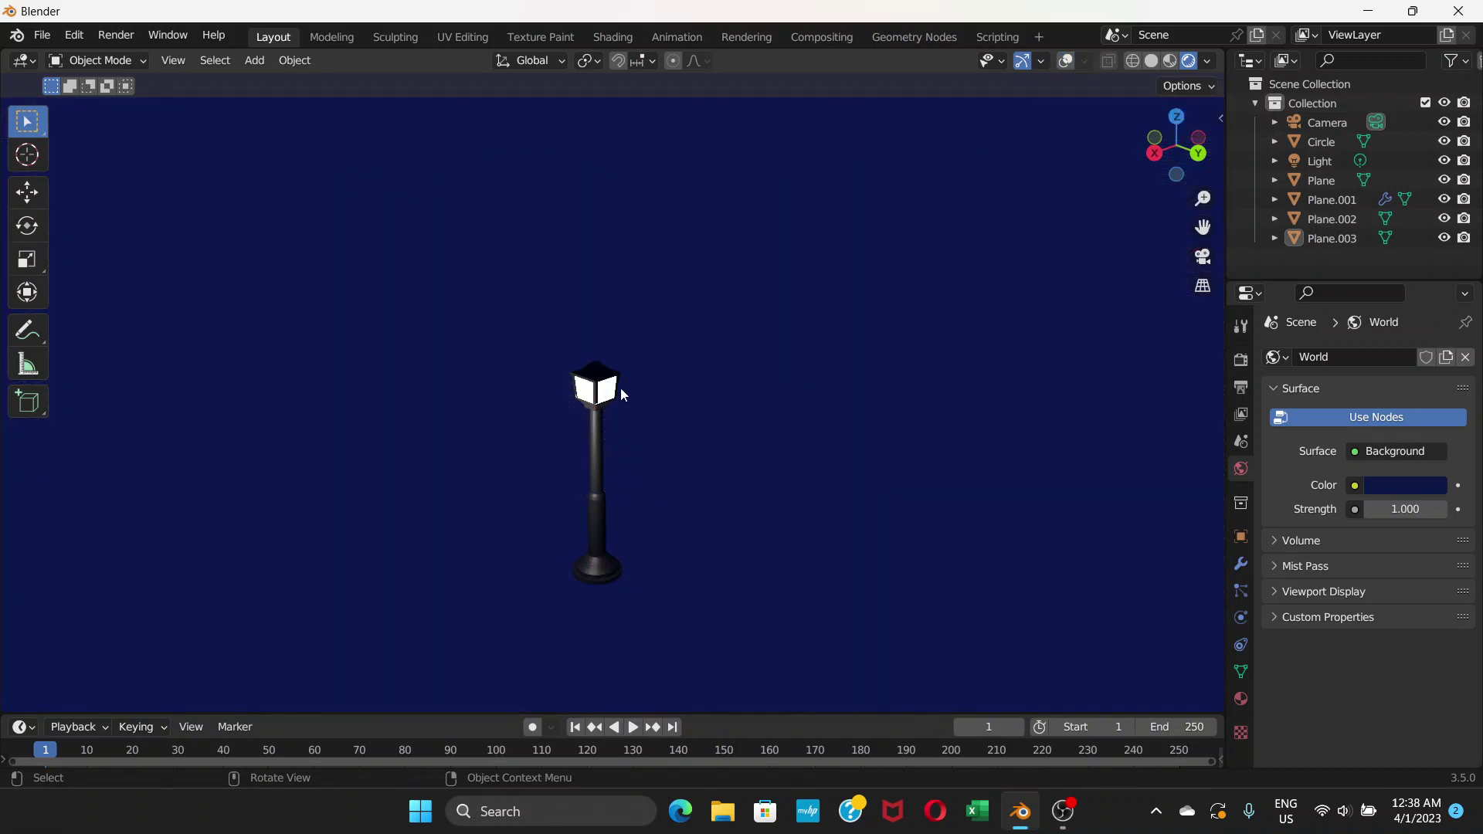
middle_drag(621, 391, 604, 437)
scroll(618, 402, up, 5)
scroll(638, 356, down, 4)
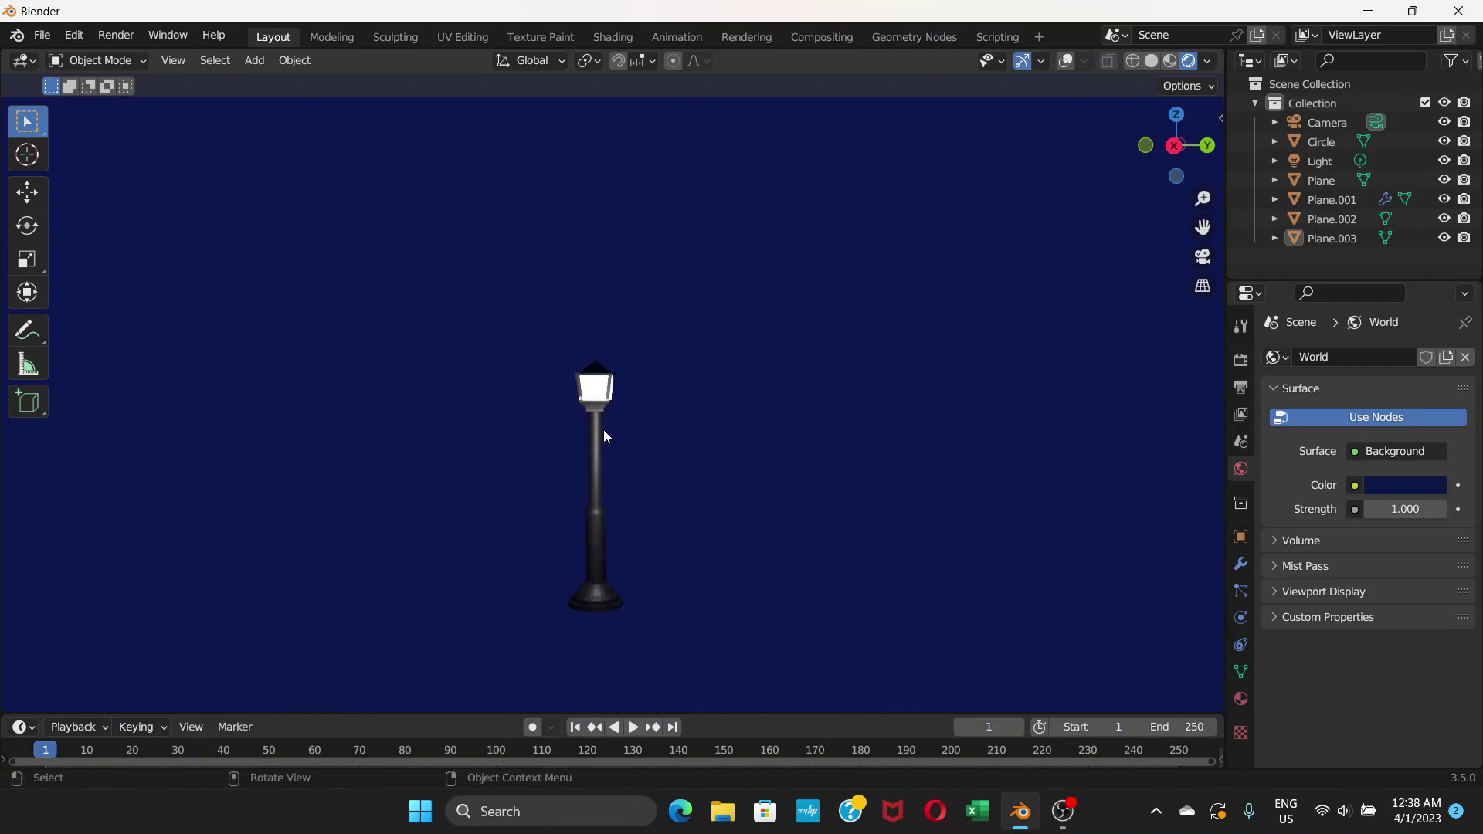
click(1066, 61)
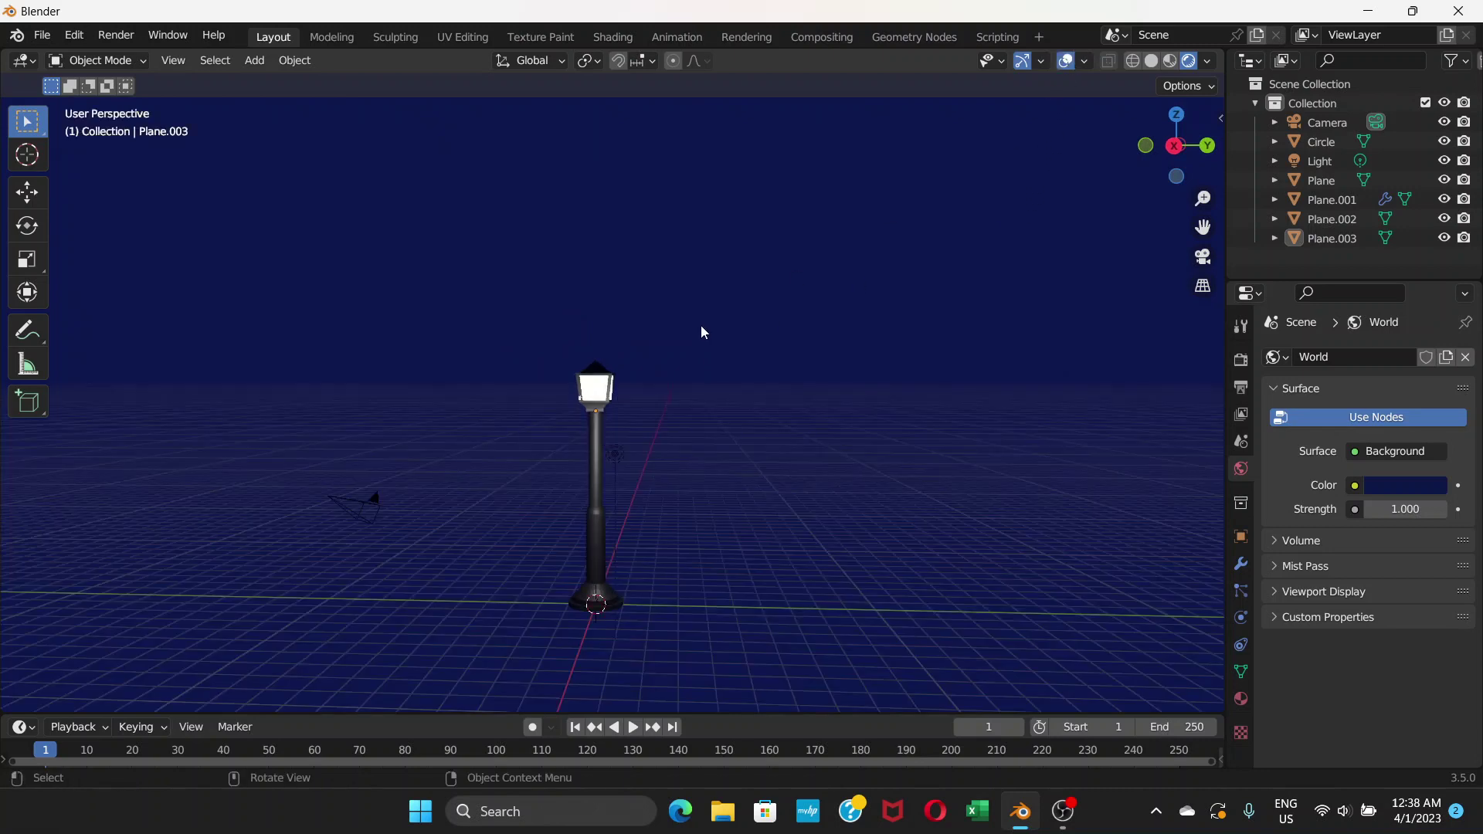
Step: Add a mesh plane at the foot of the lamp and scale it up about 10.5 times as ground
click(263, 61)
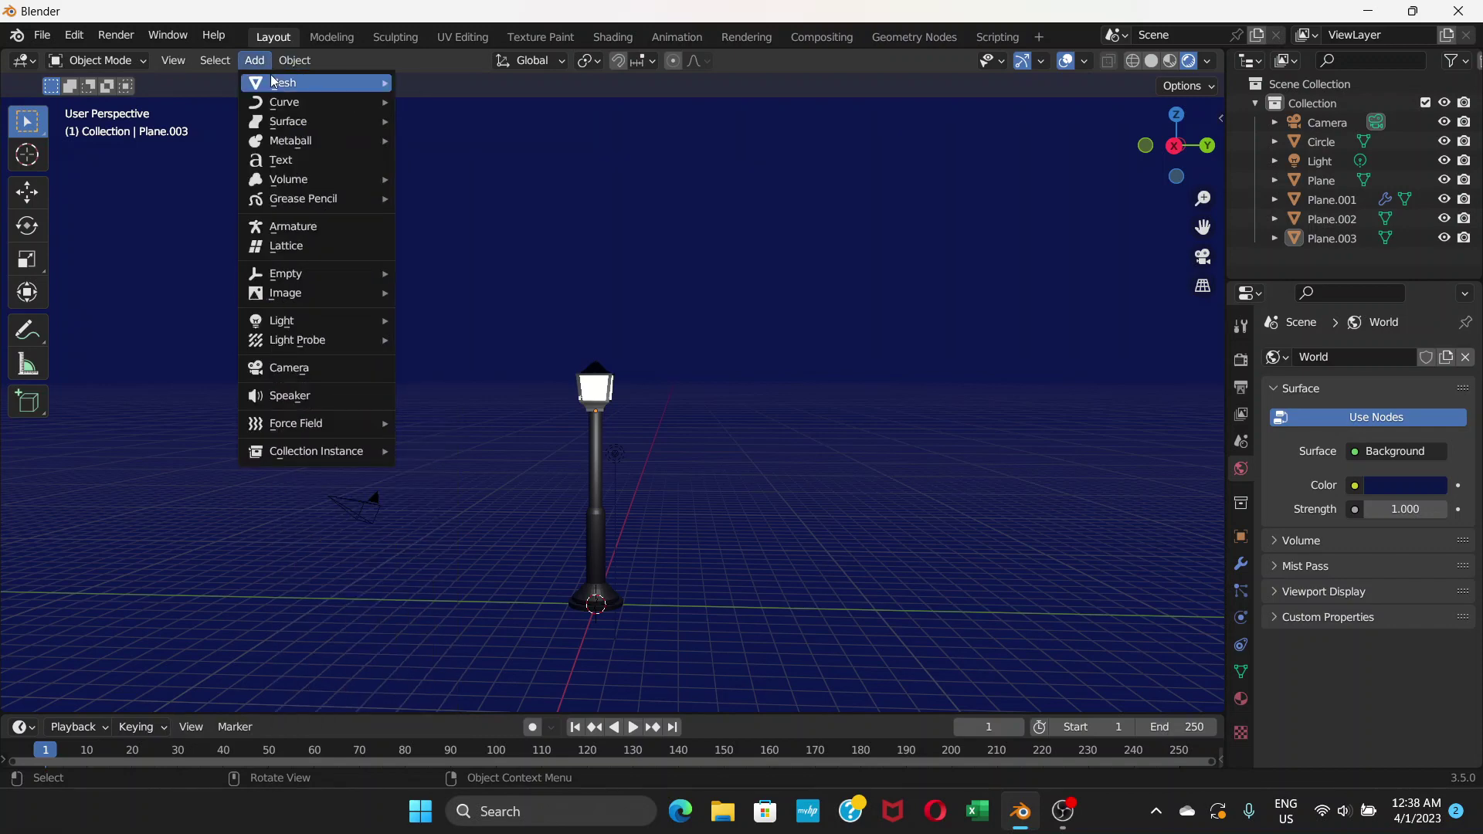
mouse_move(273, 81)
click(444, 83)
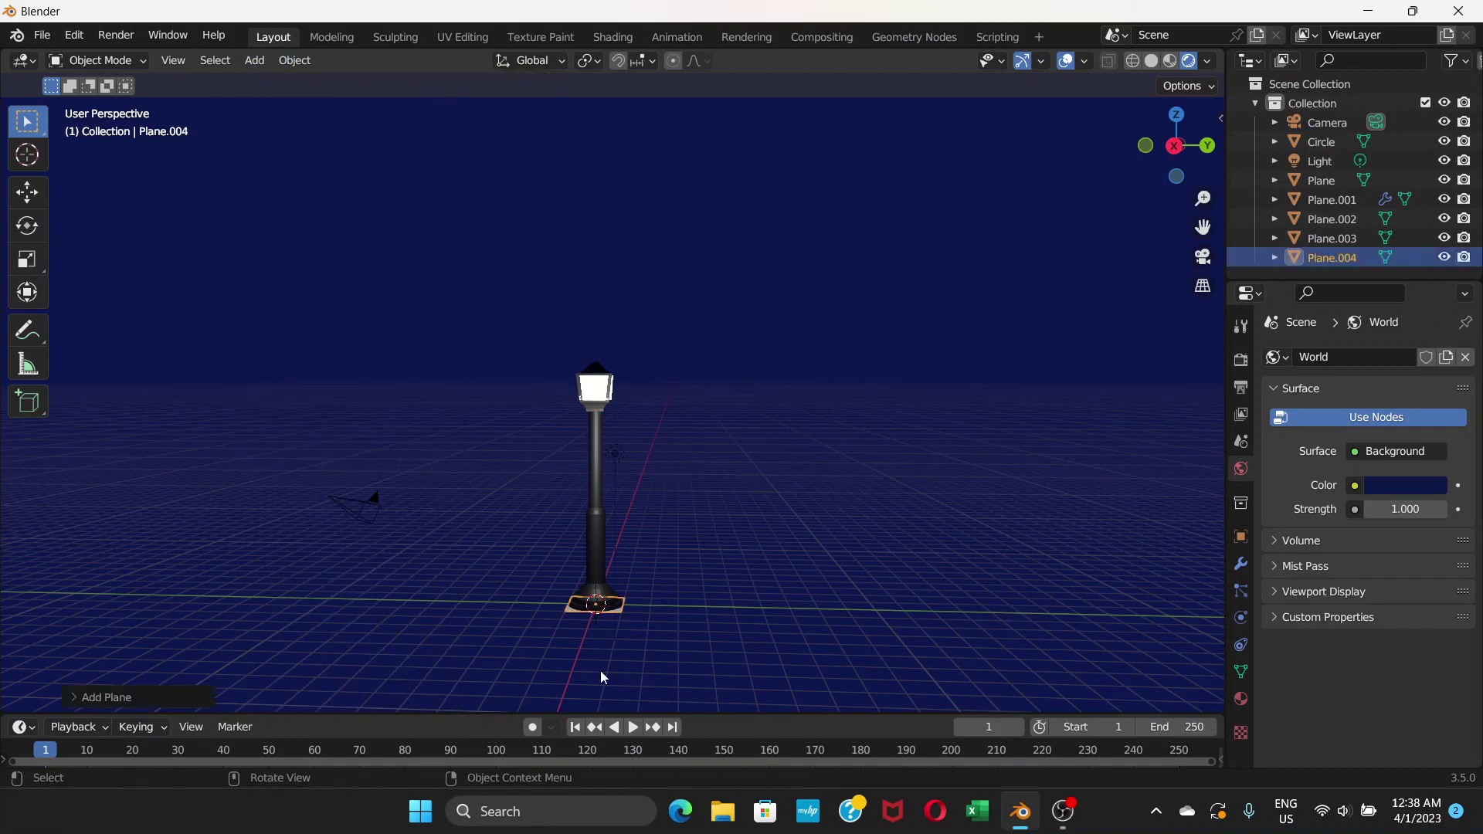
key(s)
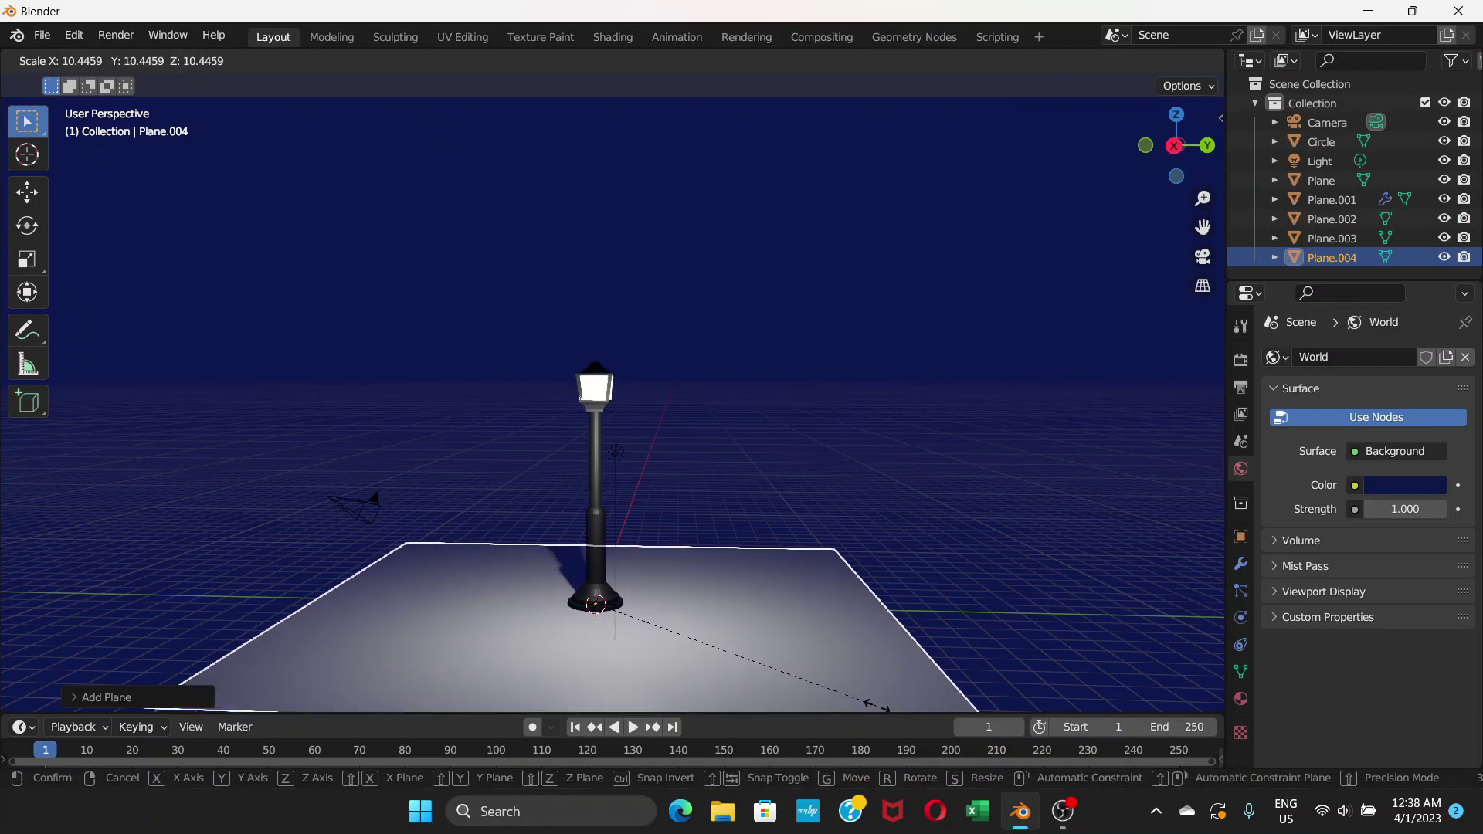
click(896, 704)
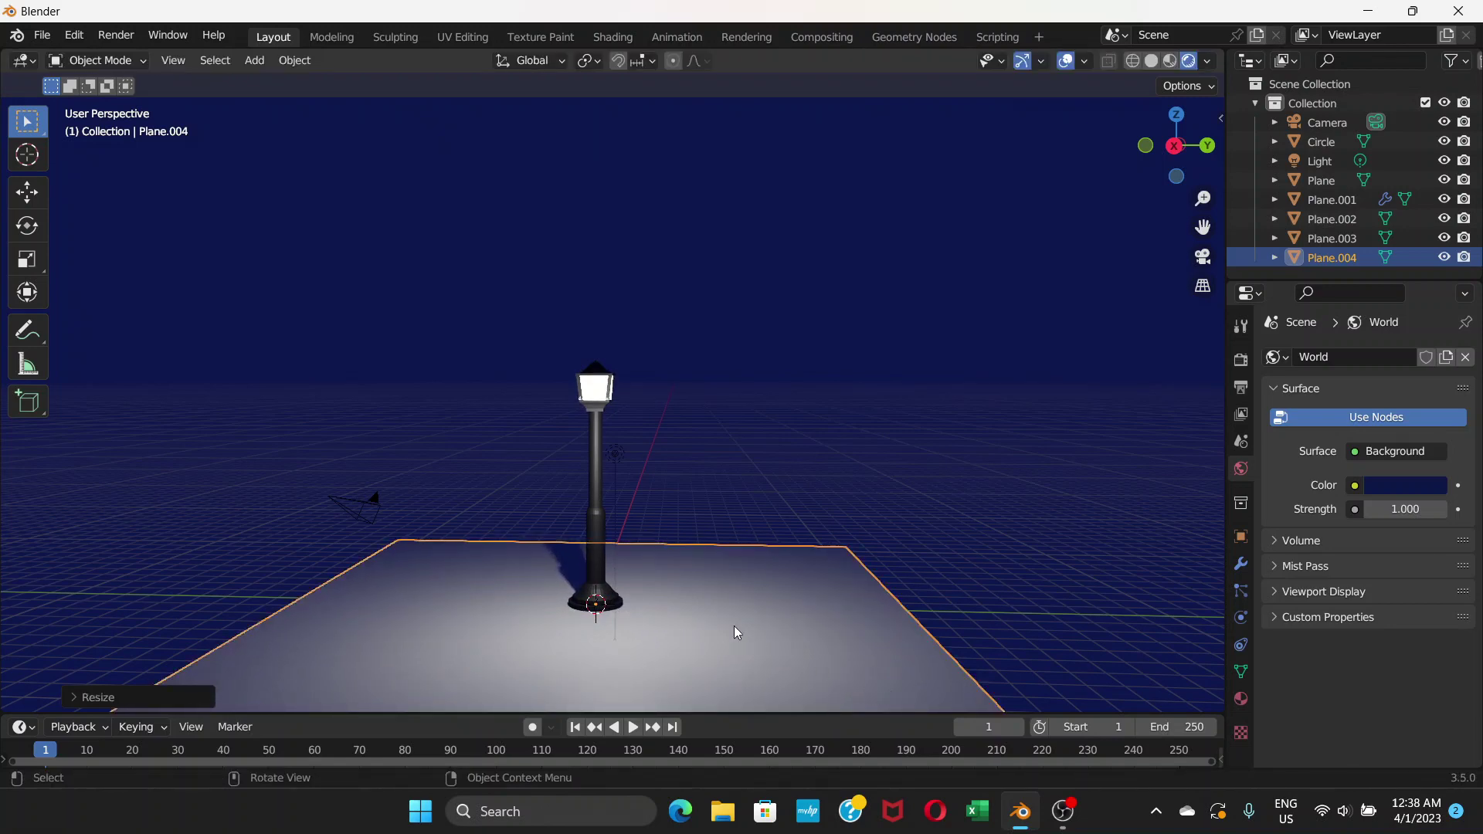
Step: Enlarge the ground plane by a further factor of about 2.6
scroll(675, 557, up, 2)
scroll(675, 558, down, 6)
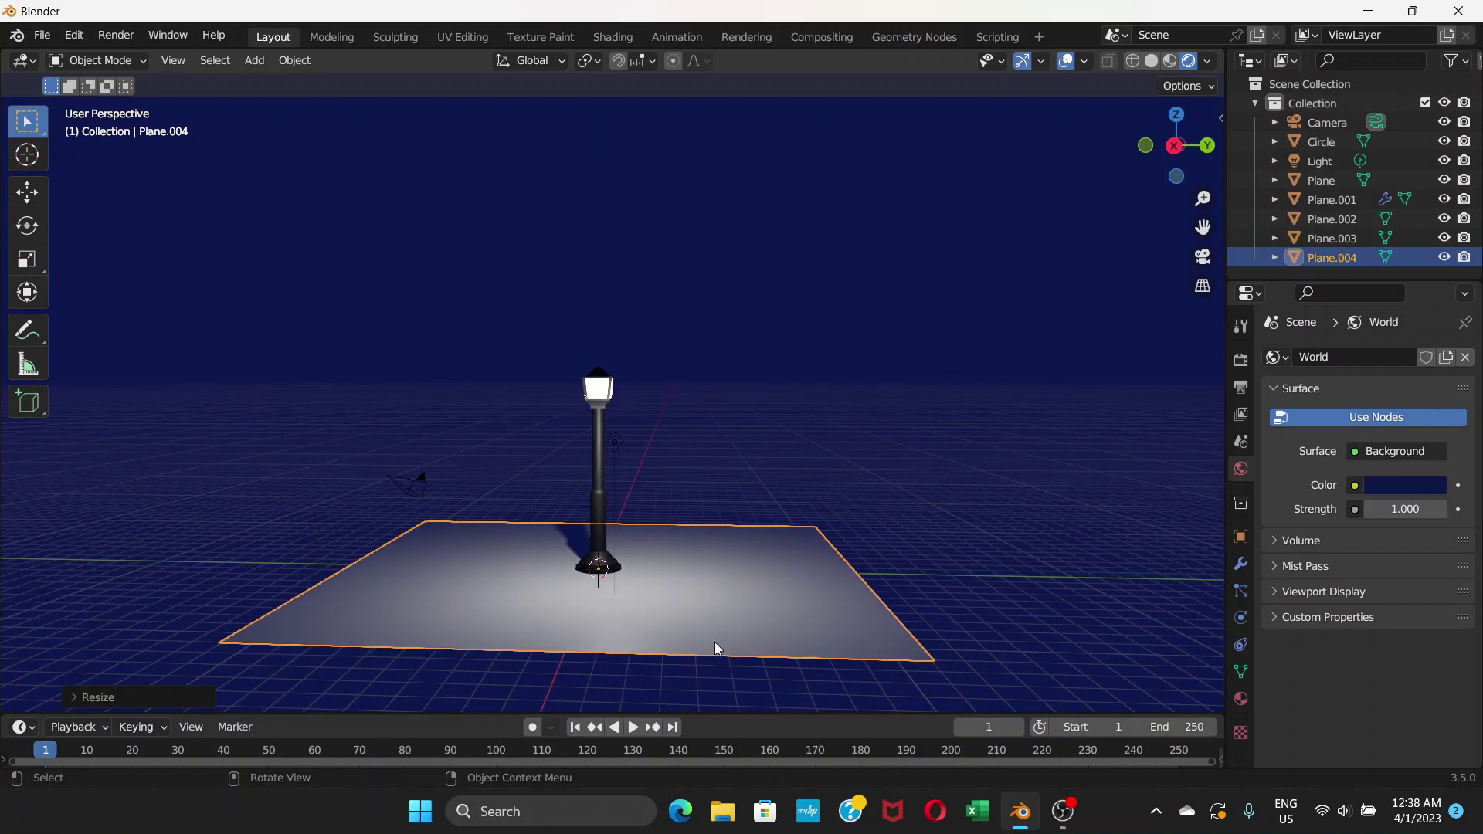
key(s)
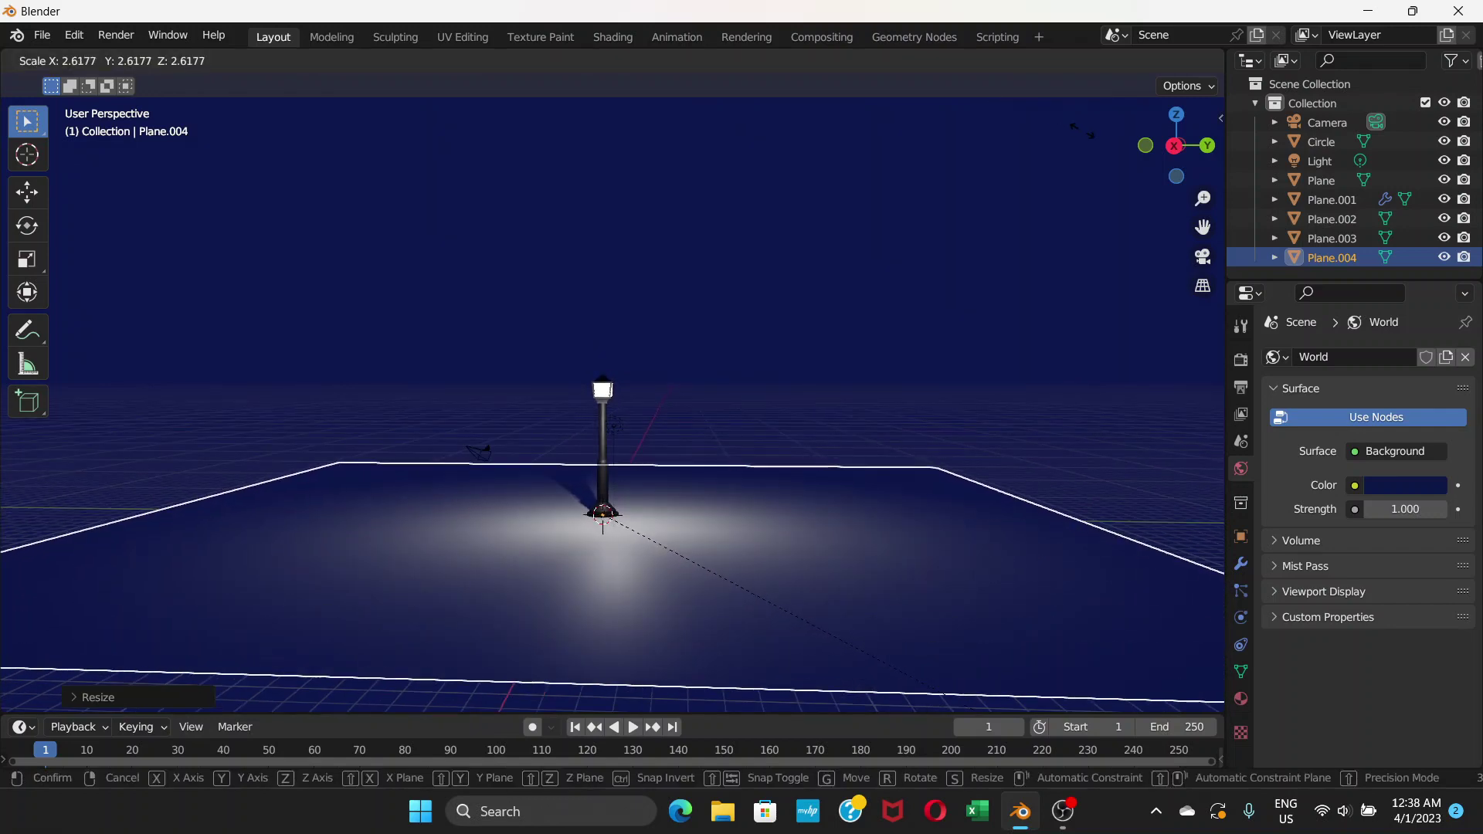
click(1116, 158)
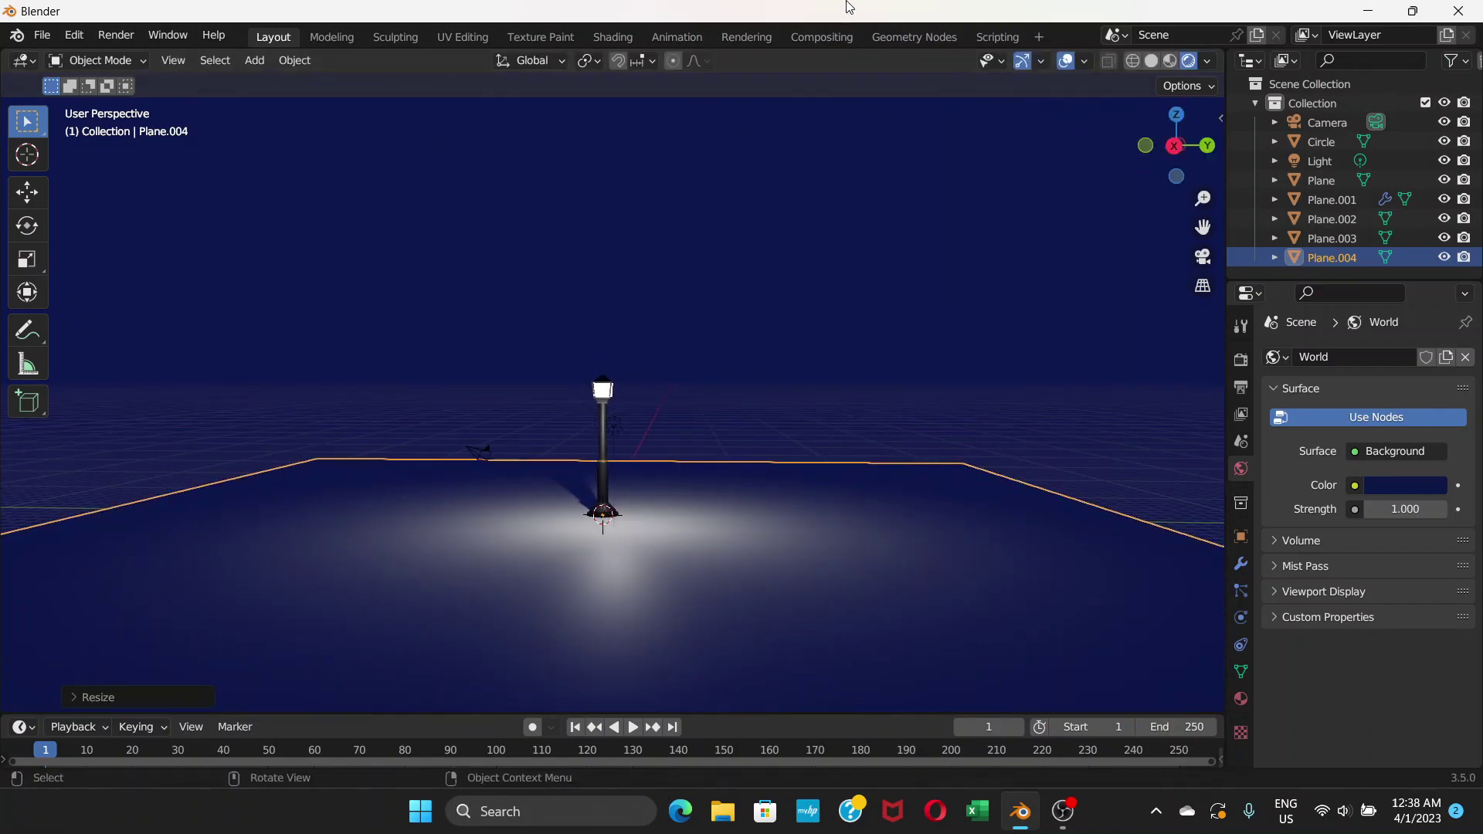
Step: Give the ground plane a new material with a medium green base color
middle_drag(647, 533, 712, 466)
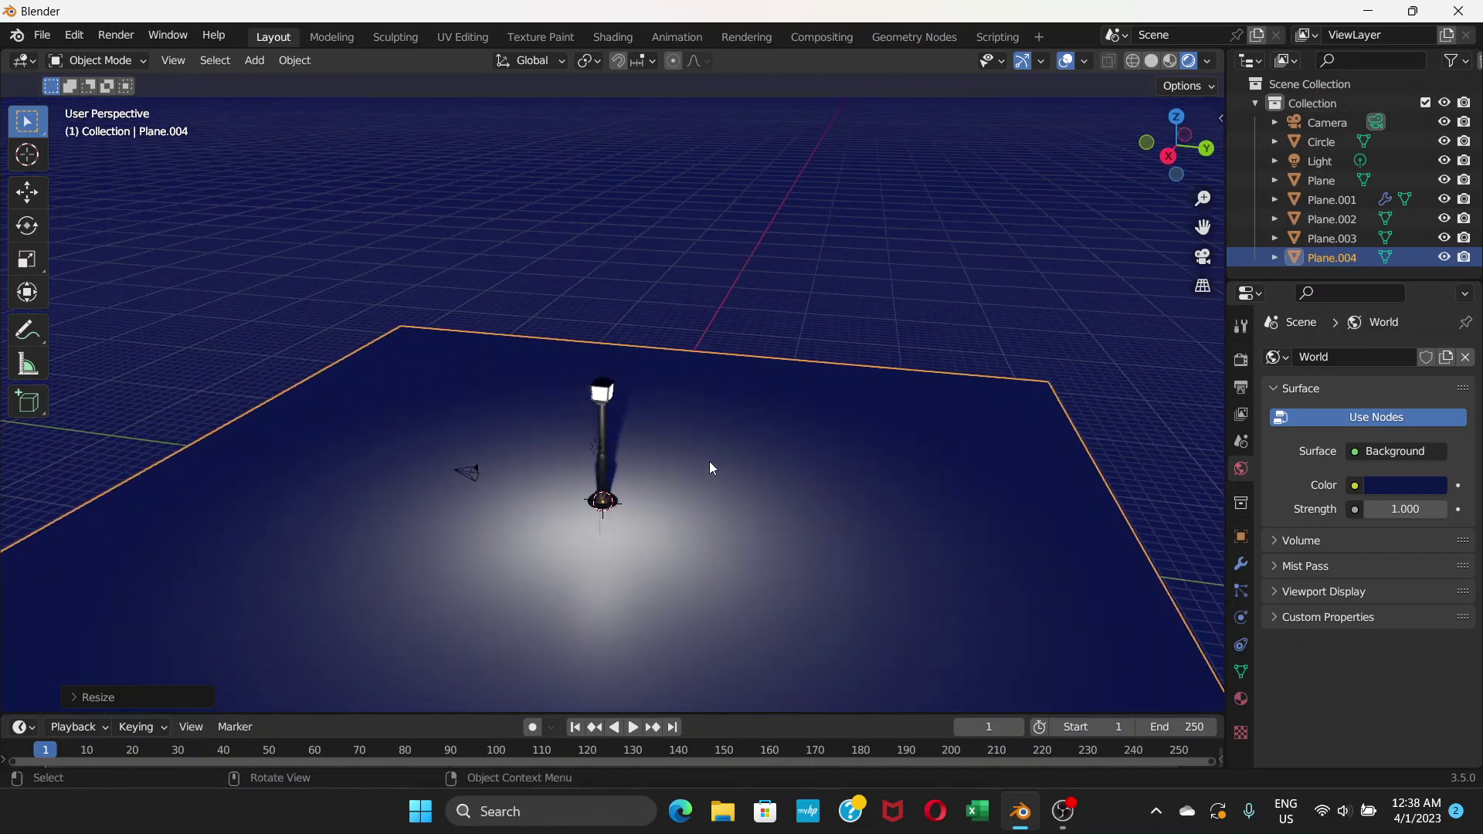
click(1241, 698)
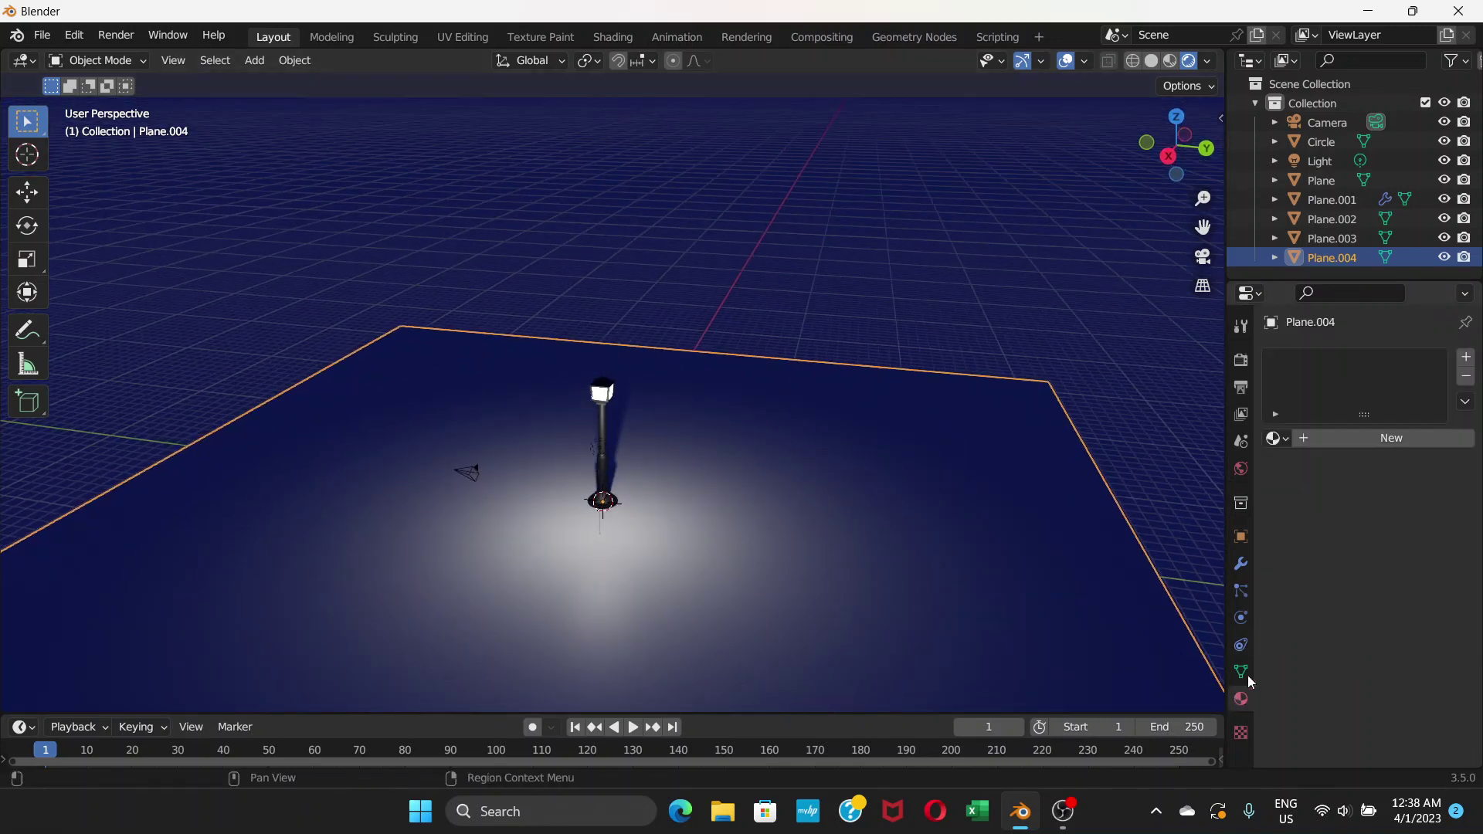
click(1350, 446)
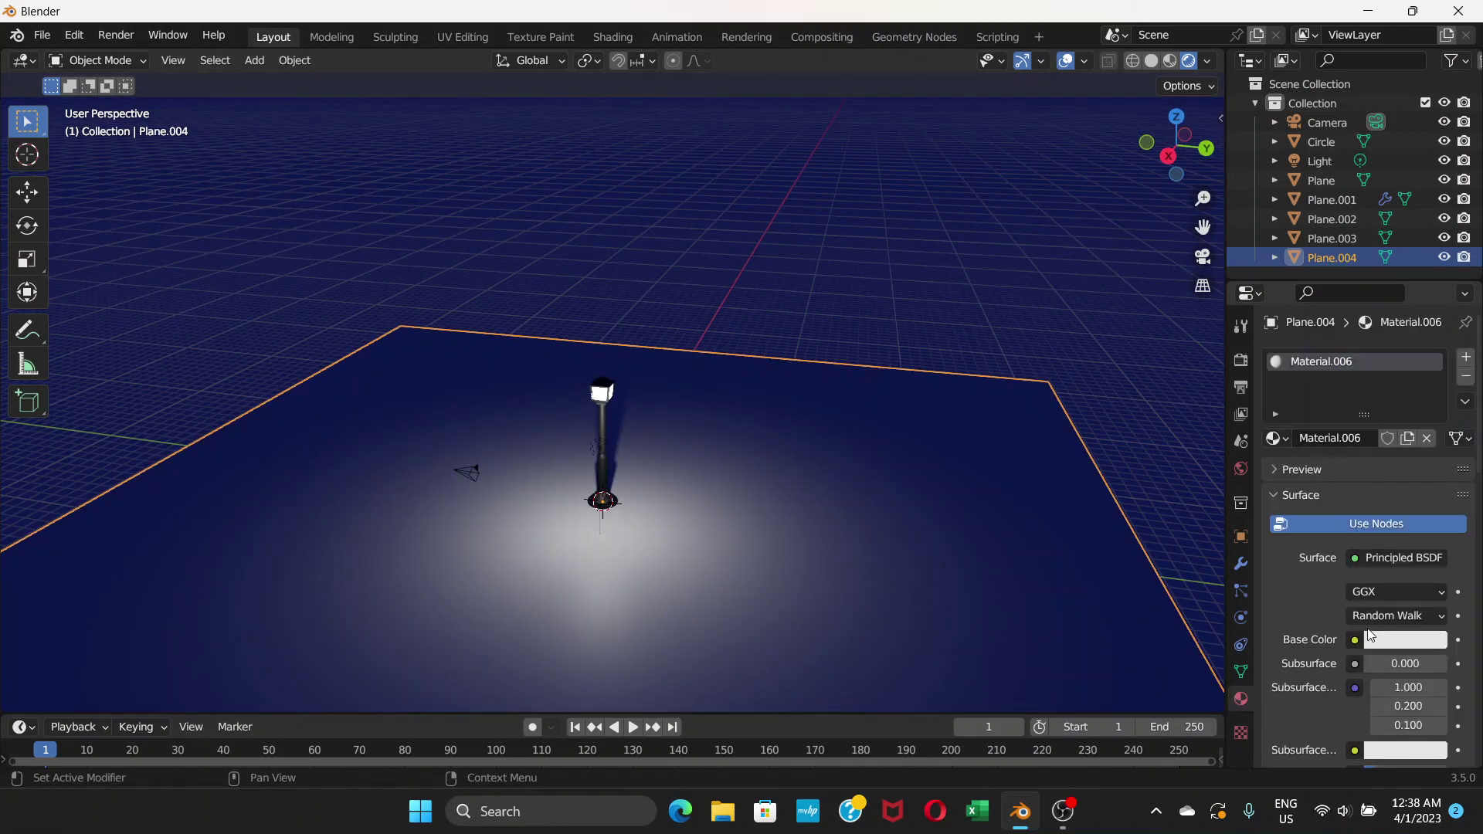
click(1398, 646)
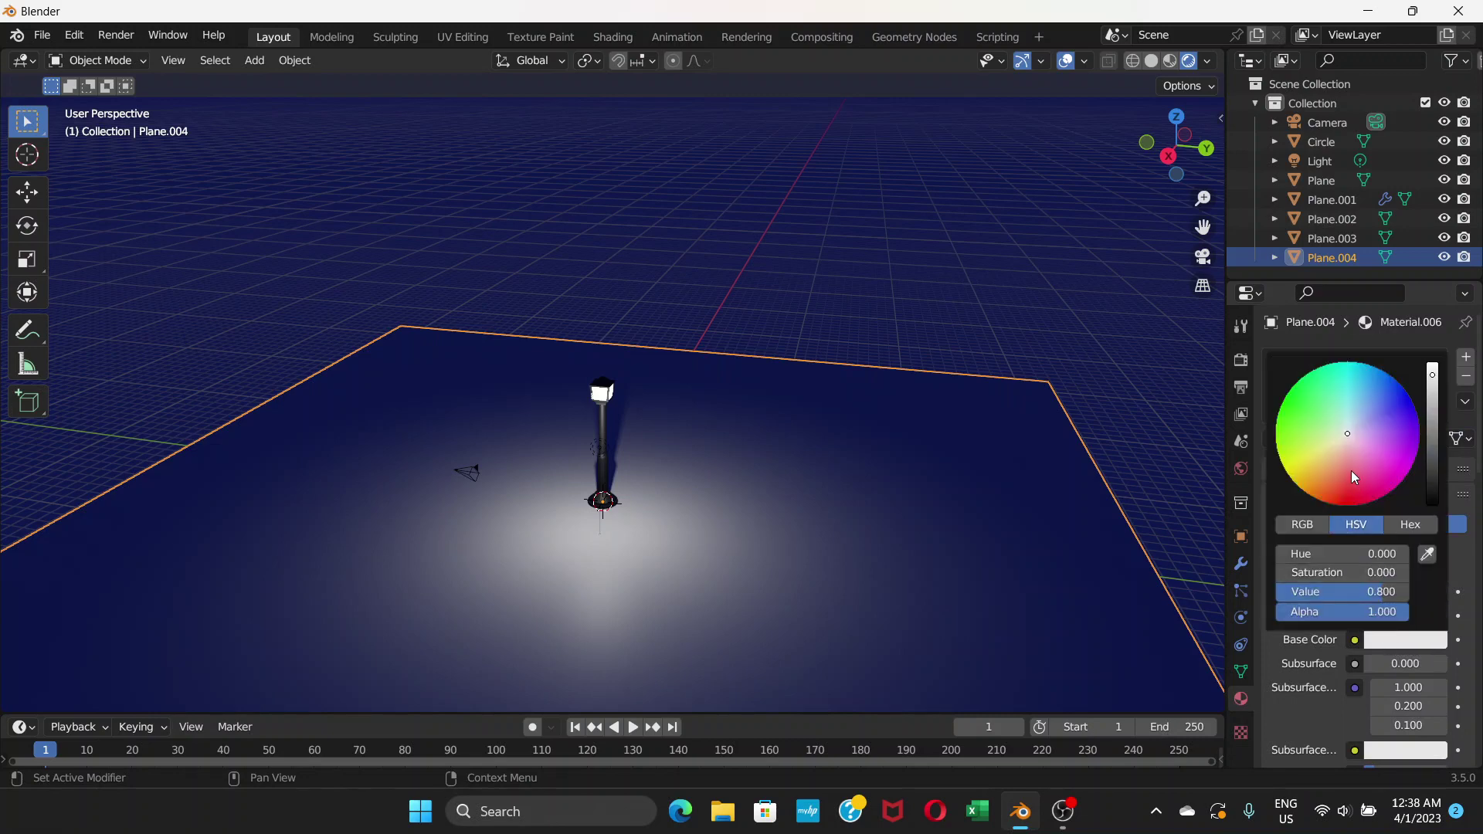
click(1325, 459)
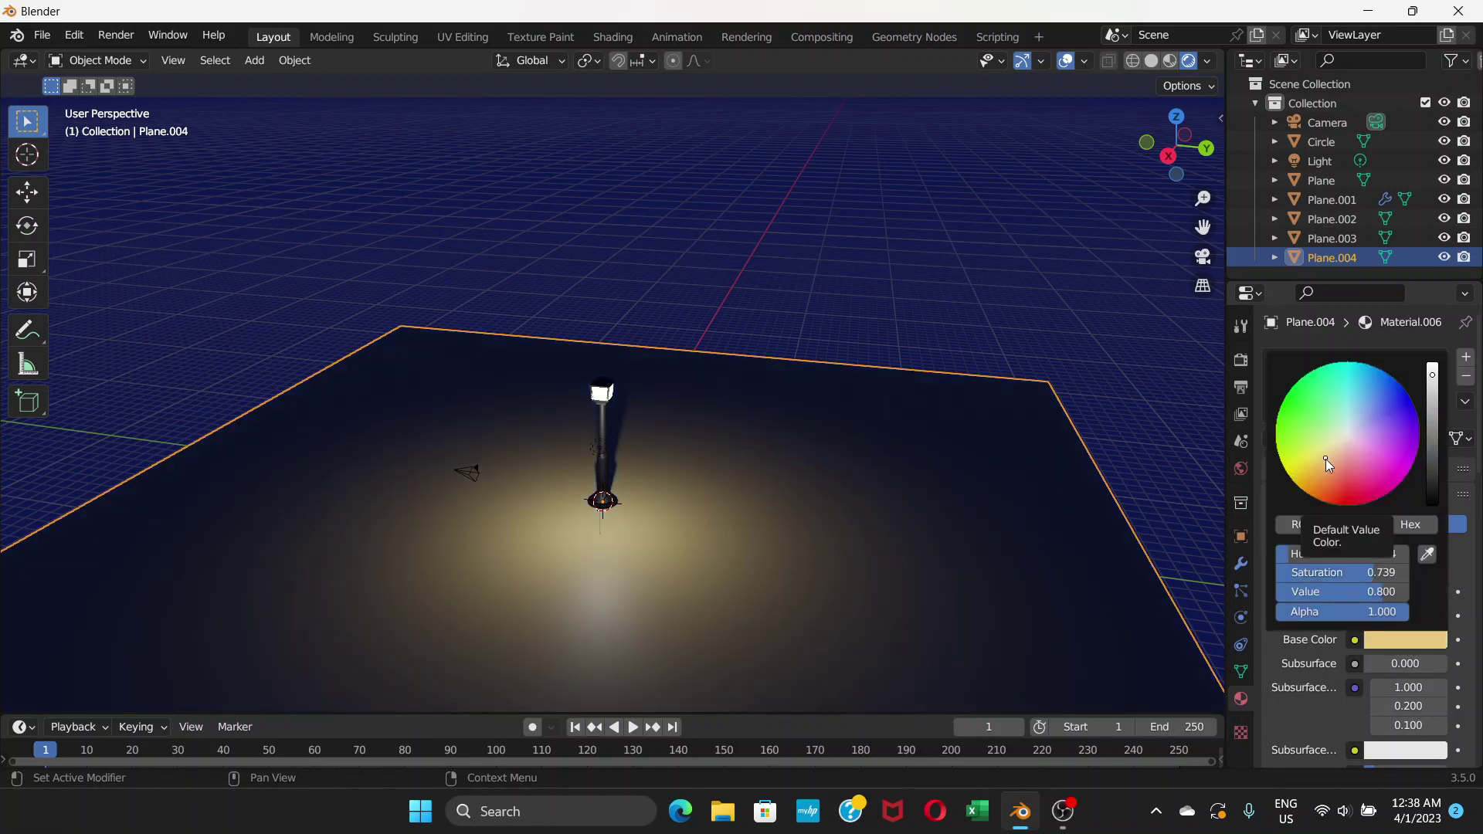
click(1310, 471)
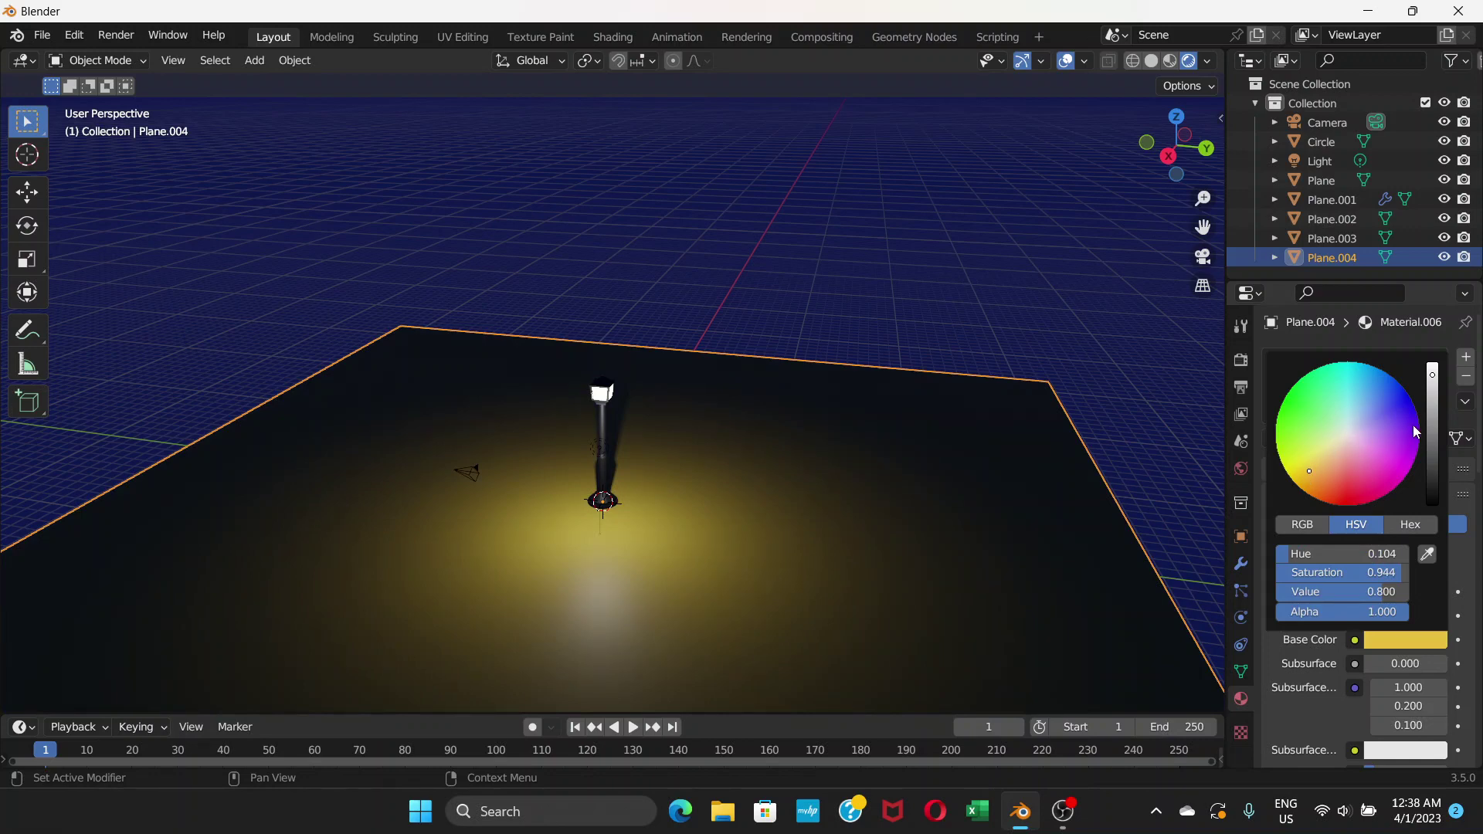
click(1431, 417)
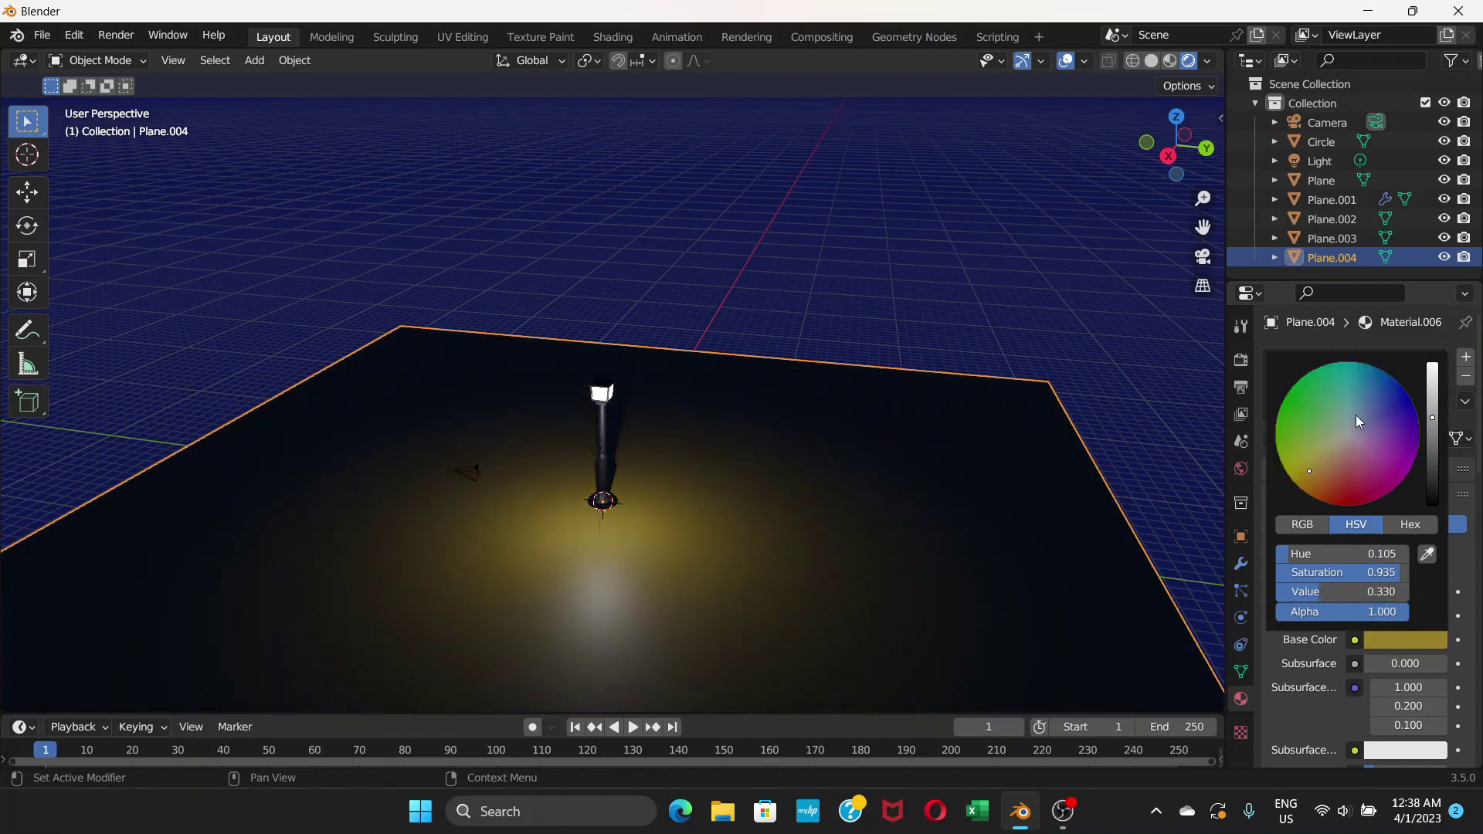
mouse_move(1355, 415)
mouse_down()
mouse_move(1322, 416)
mouse_move(1323, 431)
mouse_up()
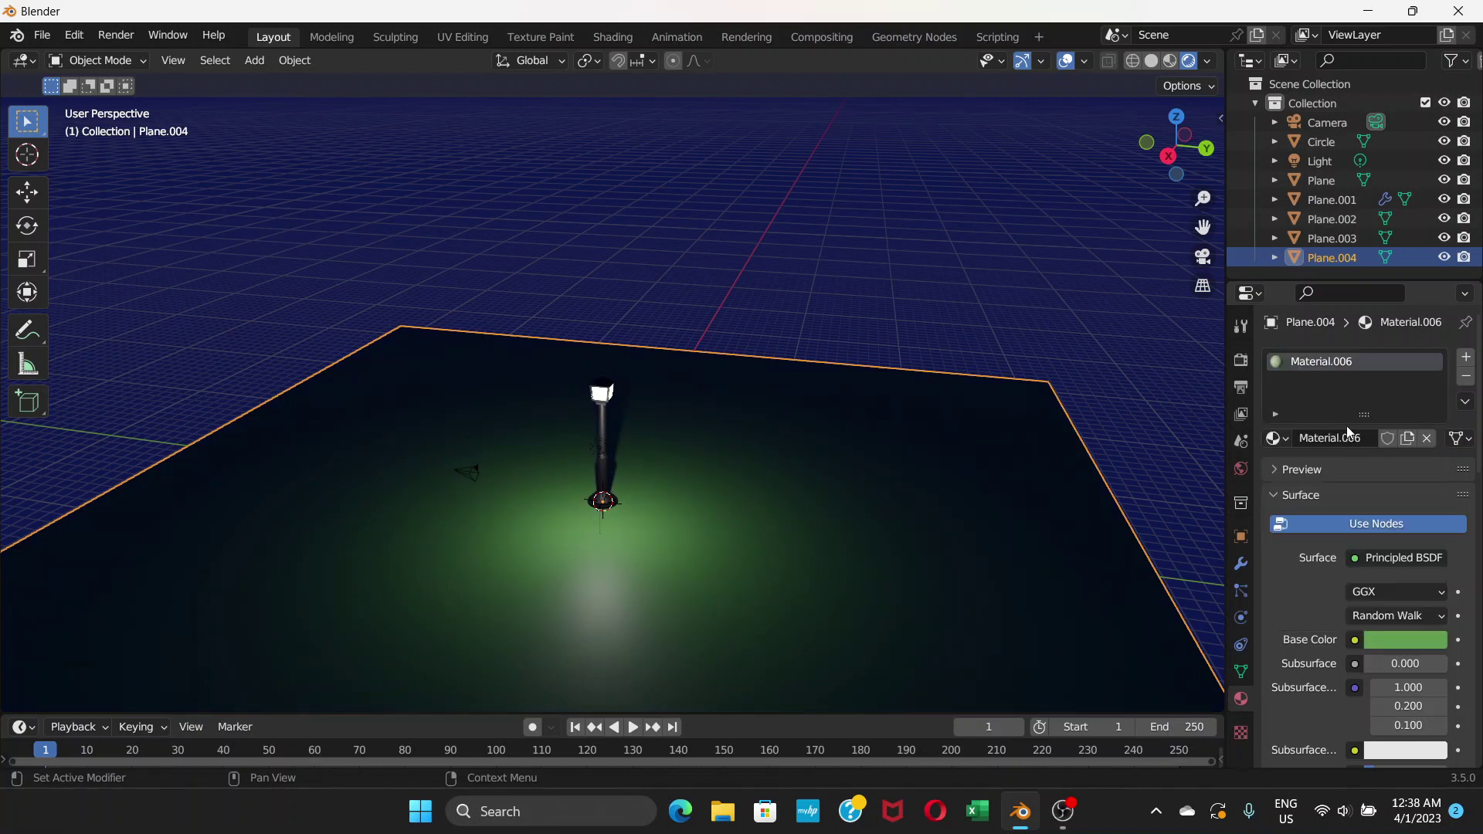
Step: Deselect the ground plane and hide the viewport overlays for a clean view of the lit lamp
scroll(568, 381, down, 3)
scroll(600, 400, up, 2)
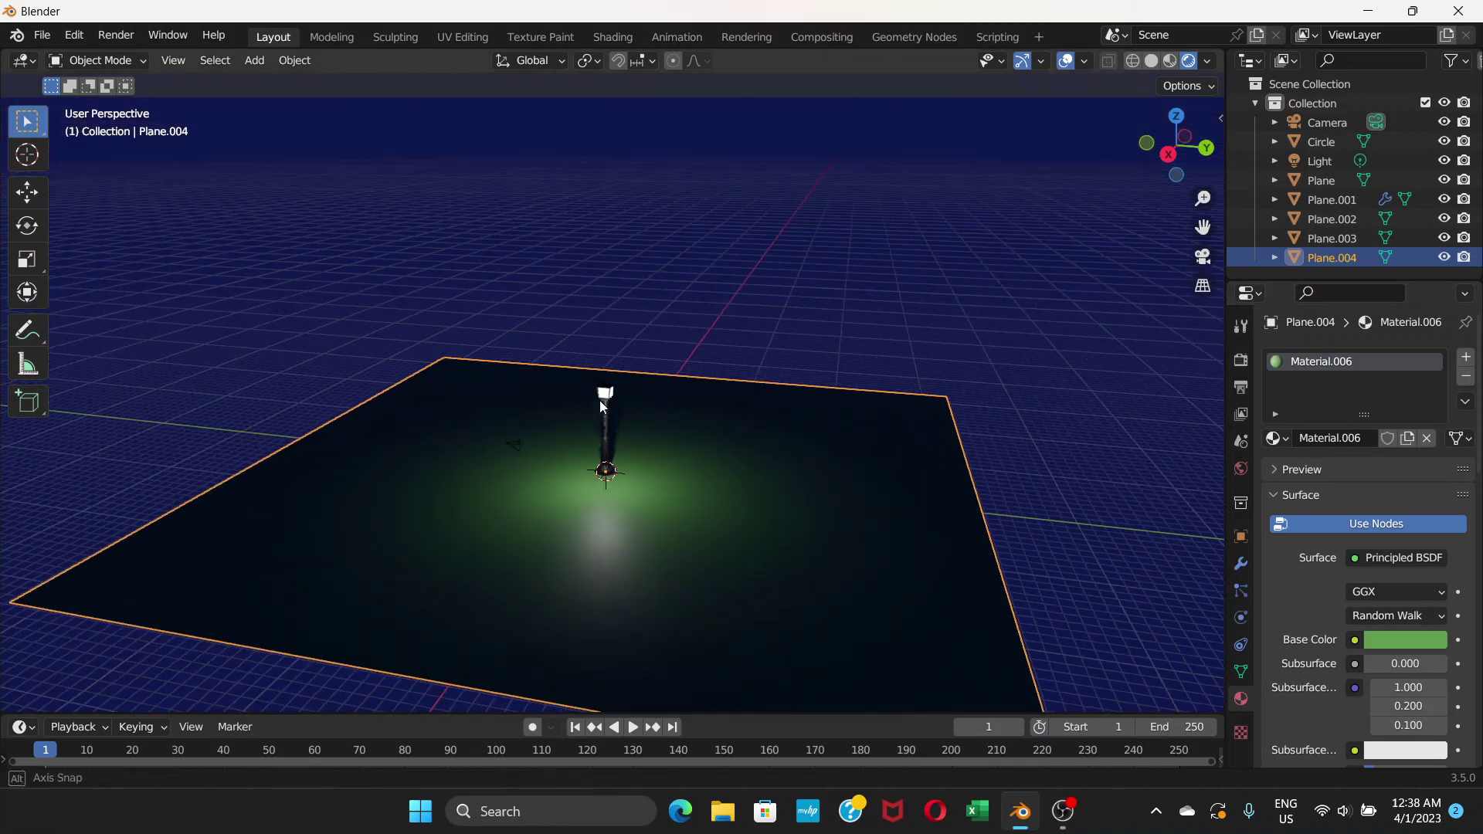
click(677, 334)
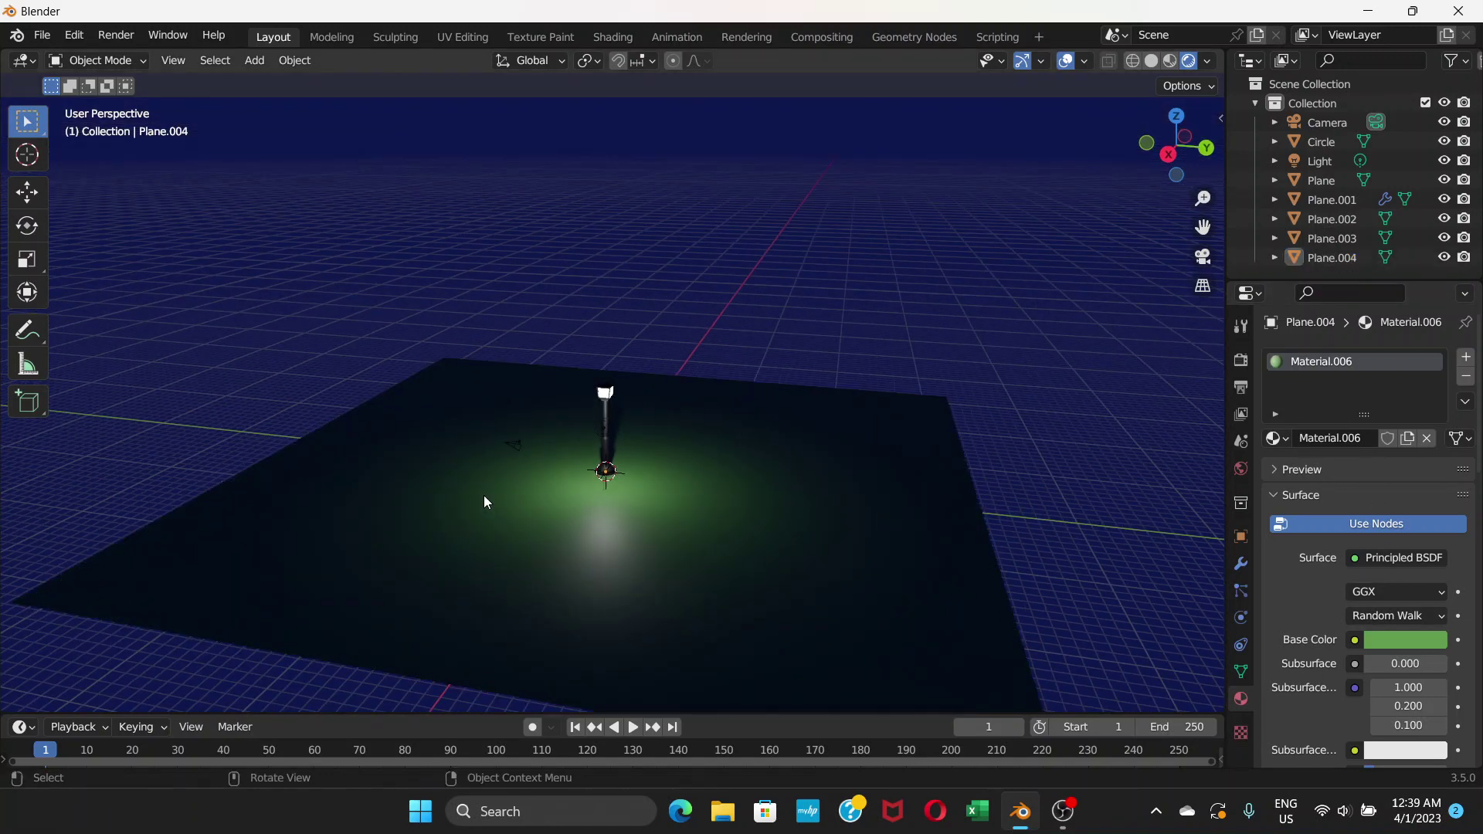
click(558, 438)
scroll(558, 433, down, 1)
scroll(572, 383, up, 4)
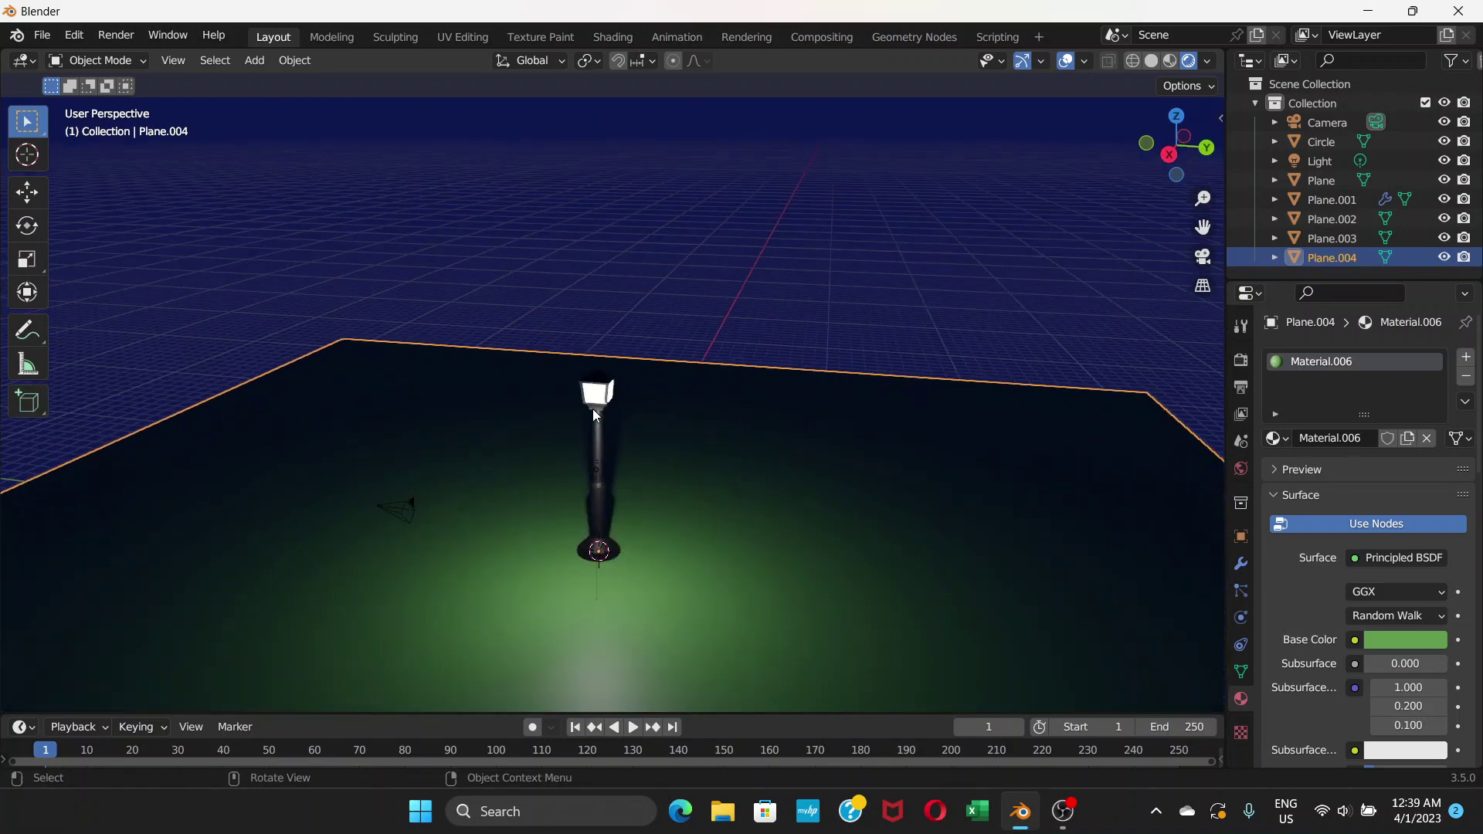
scroll(593, 410, up, 2)
middle_drag(593, 406, 606, 377)
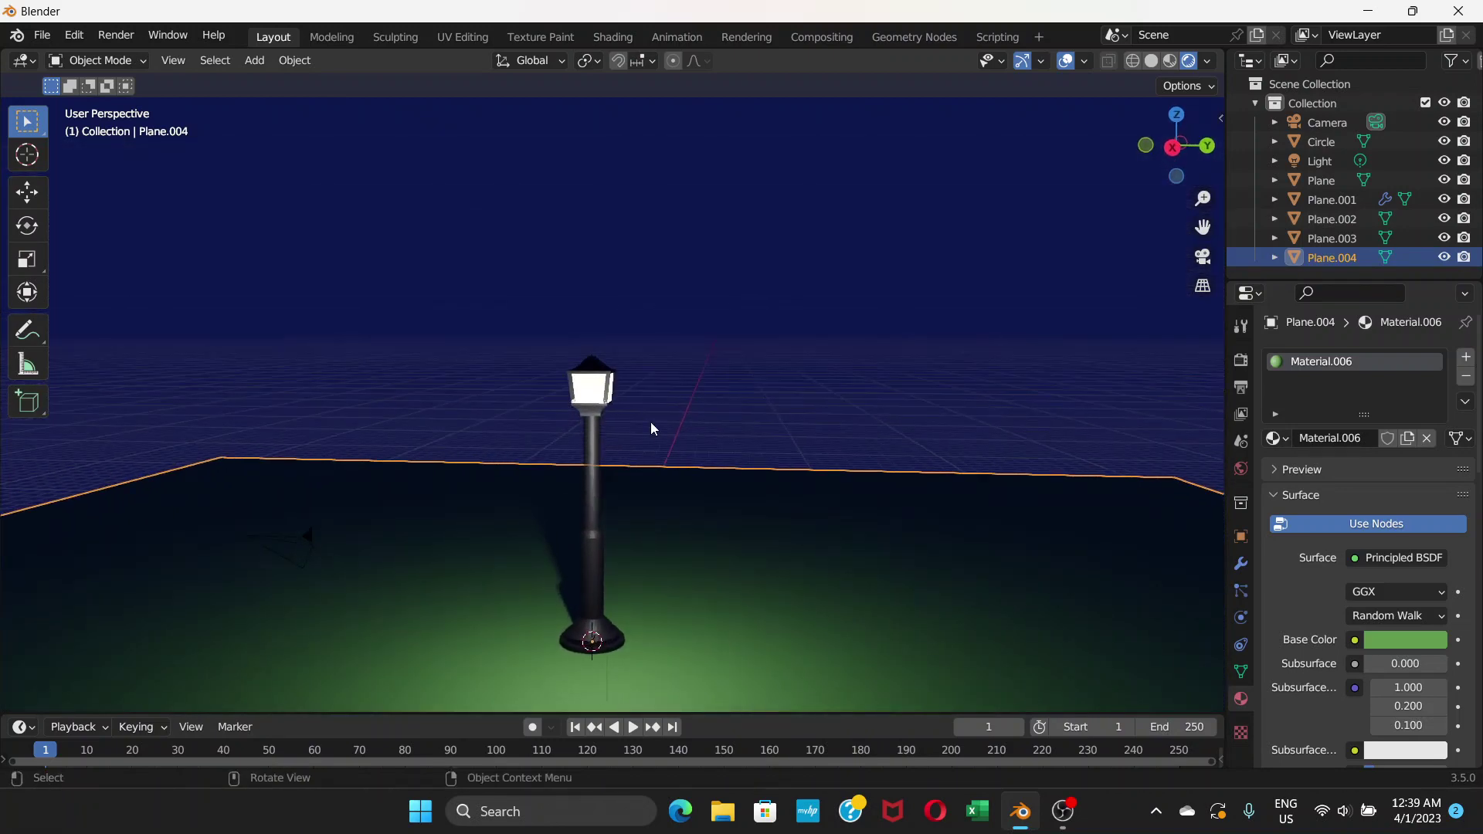
click(679, 389)
click(1065, 62)
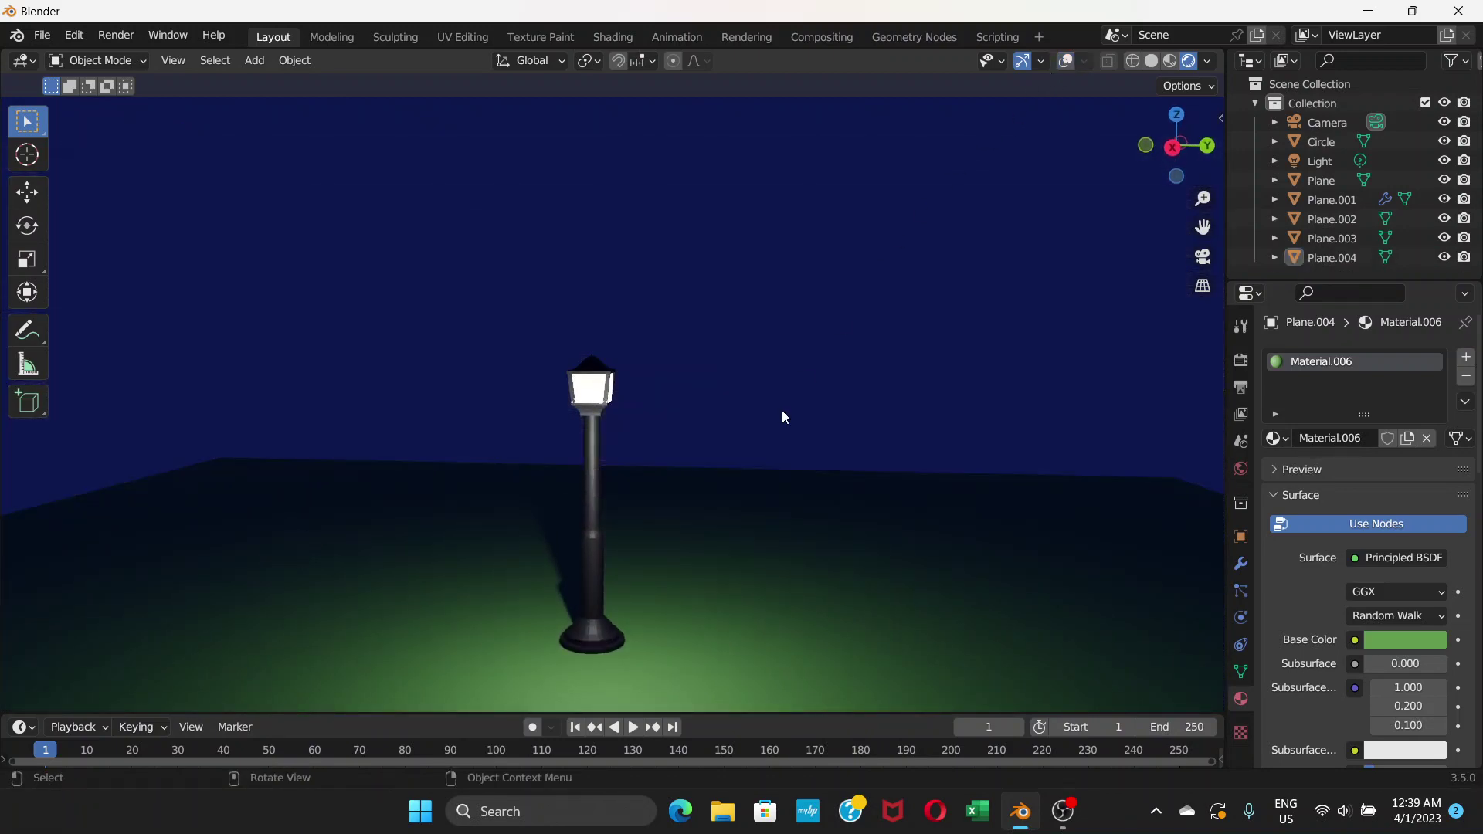
Step: Apply Shade Smooth to the lamp's round base and shaft and inspect the lamp from several sides
middle_drag(782, 410, 660, 377)
middle_drag(638, 429, 605, 490)
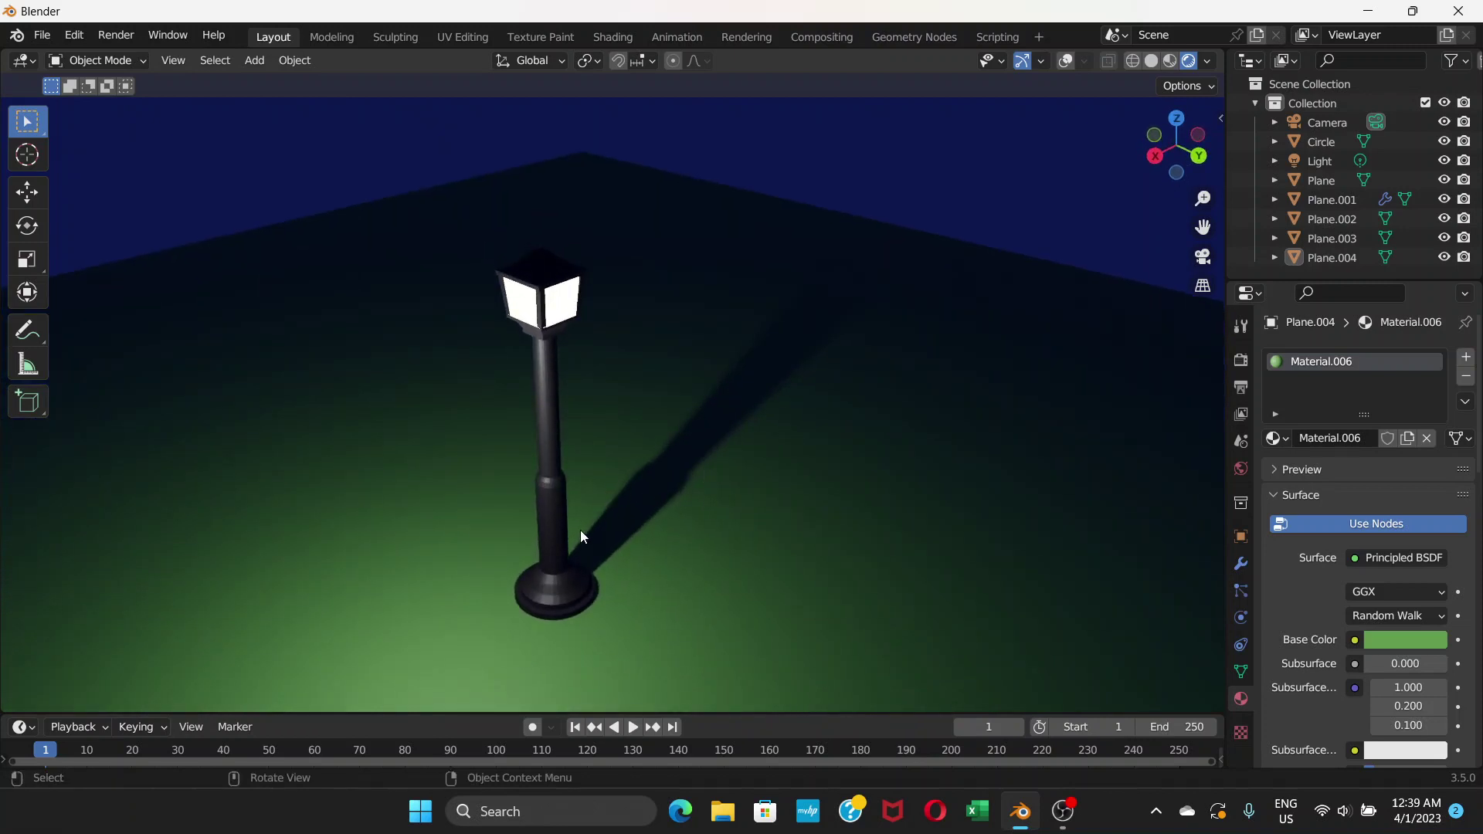
scroll(540, 476, up, 2)
click(527, 458)
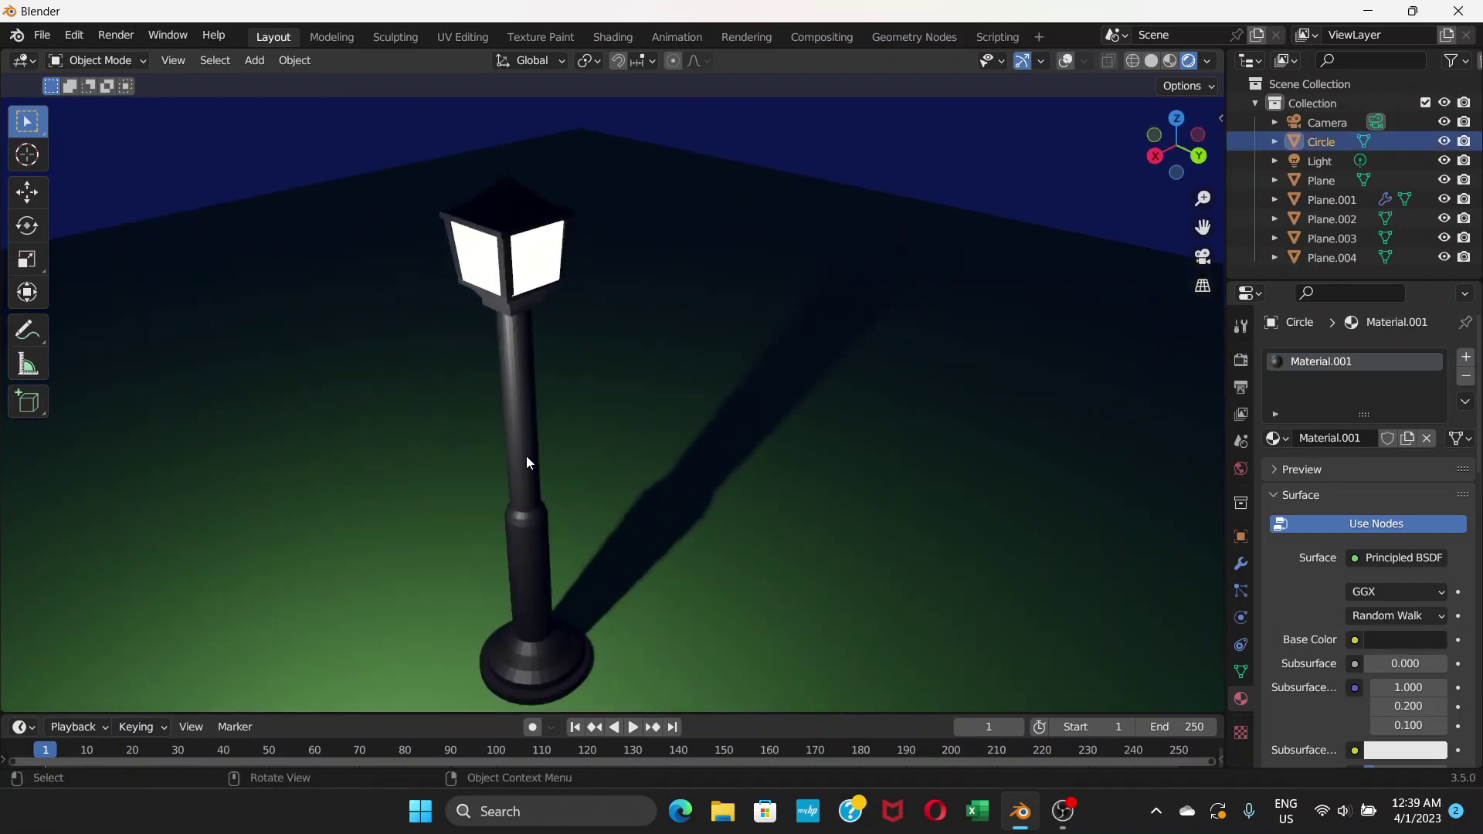
right_click(521, 396)
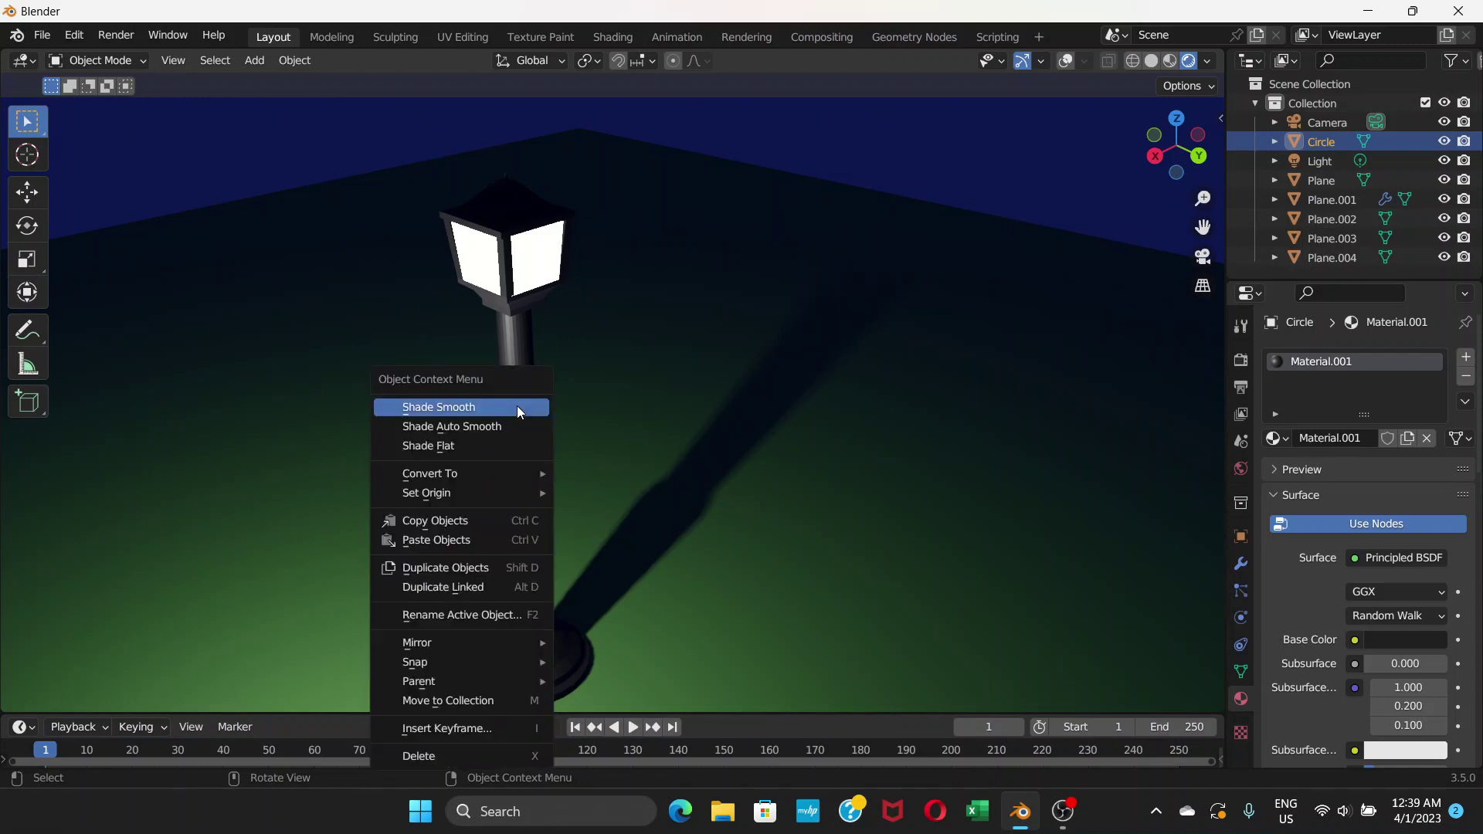
click(517, 407)
mouse_move(524, 474)
middle_down()
mouse_move(525, 417)
mouse_move(549, 534)
mouse_move(550, 518)
mouse_move(615, 507)
mouse_move(516, 511)
mouse_move(530, 502)
middle_up()
middle_drag(594, 562, 563, 528)
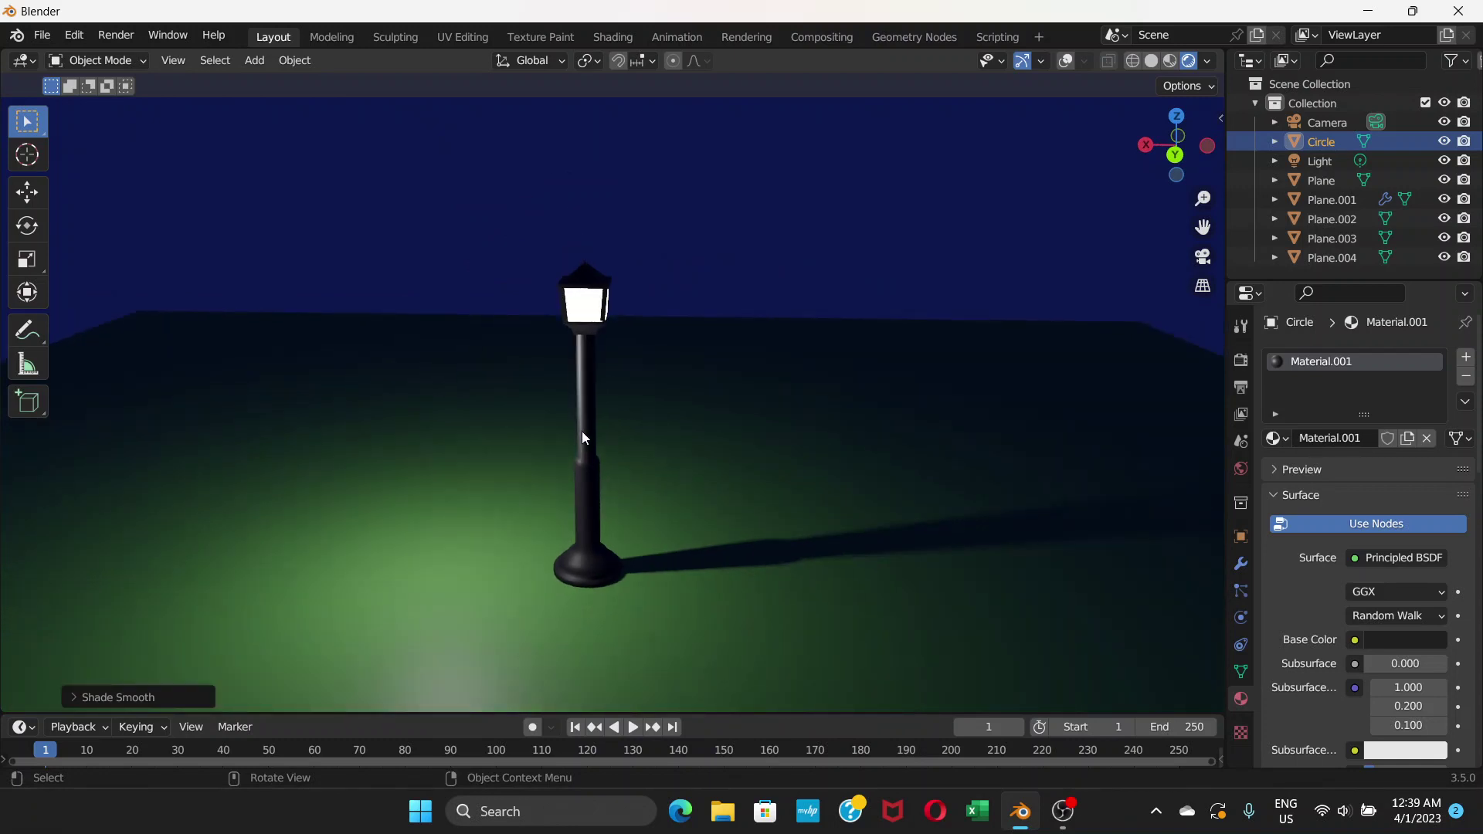
Step: Examine the smooth-shaded lamp up close and from another side
scroll(577, 323, up, 1)
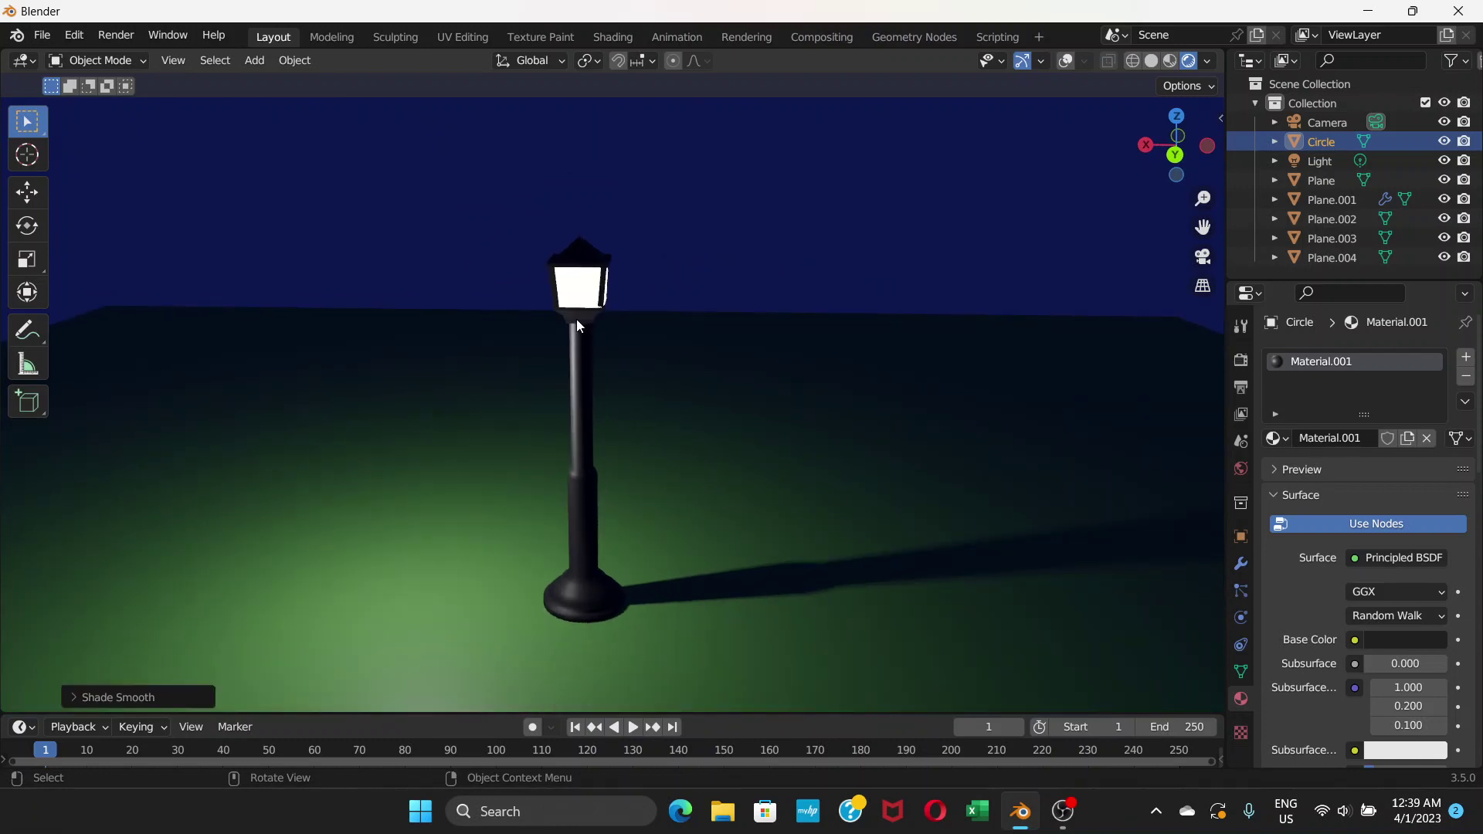
scroll(581, 327, up, 6)
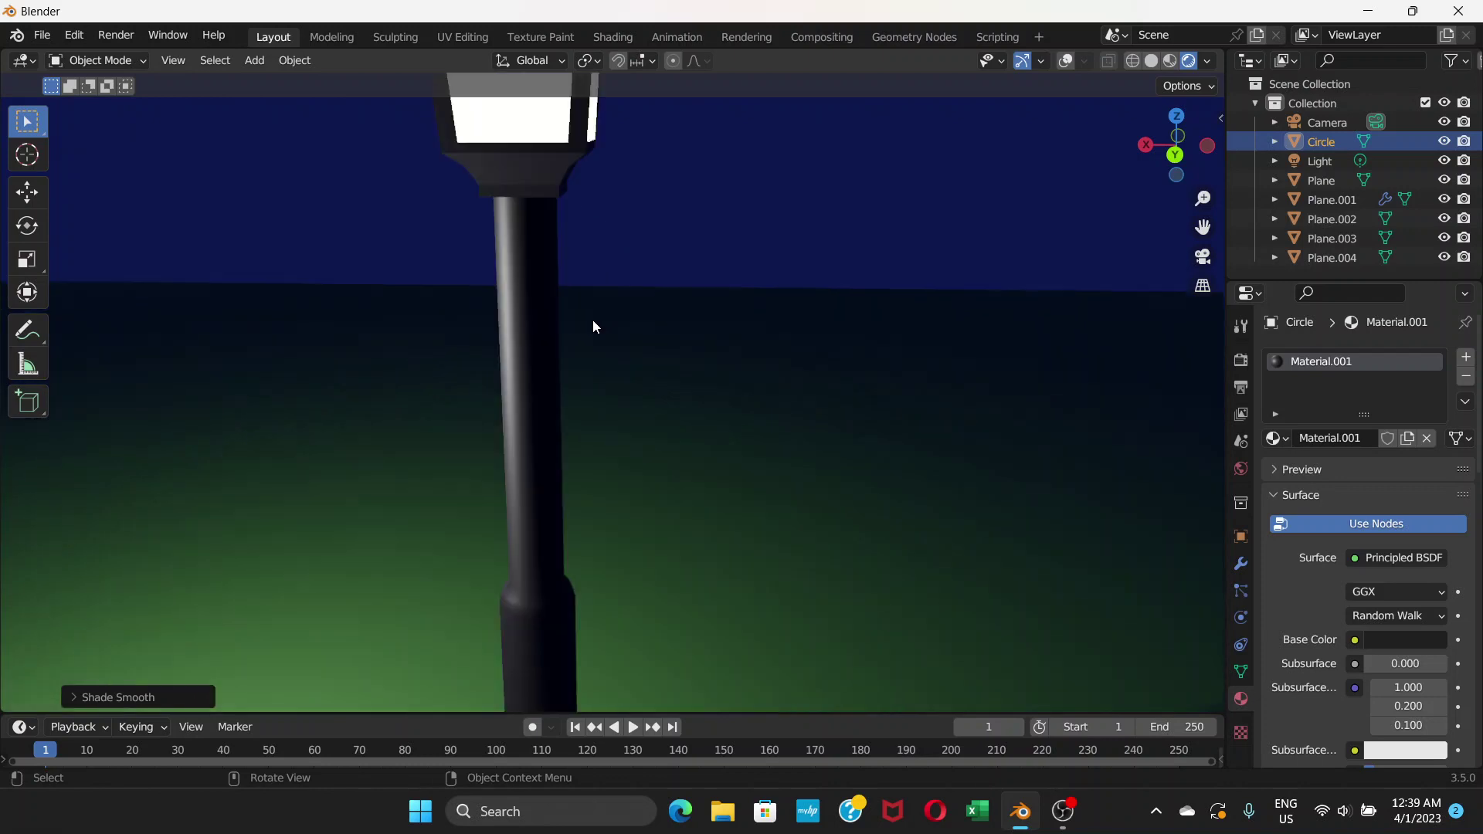
middle_drag(563, 251, 475, 245)
scroll(522, 286, down, 4)
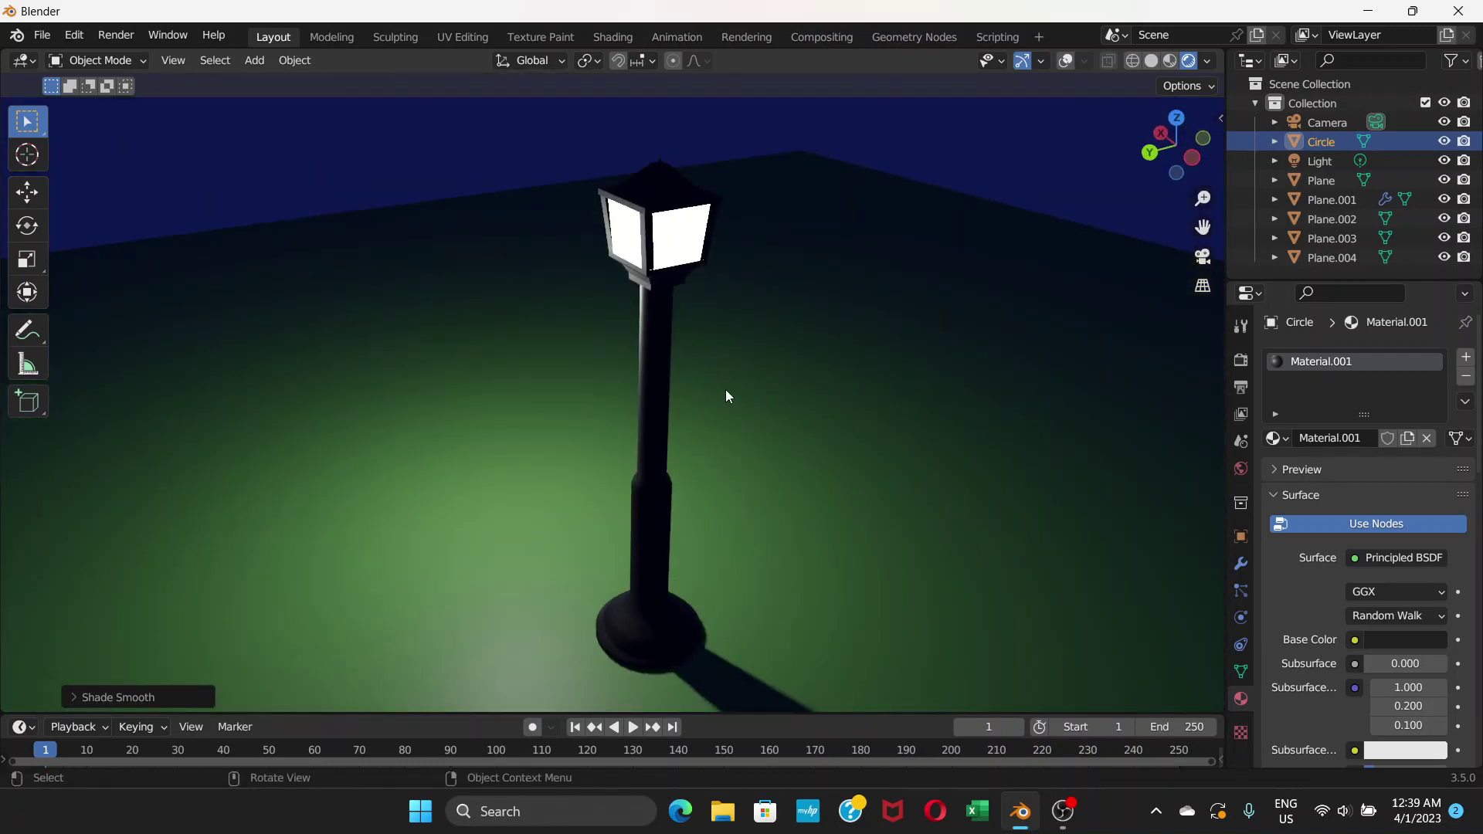
scroll(725, 389, down, 3)
middle_drag(795, 477, 888, 475)
scroll(1004, 393, down, 2)
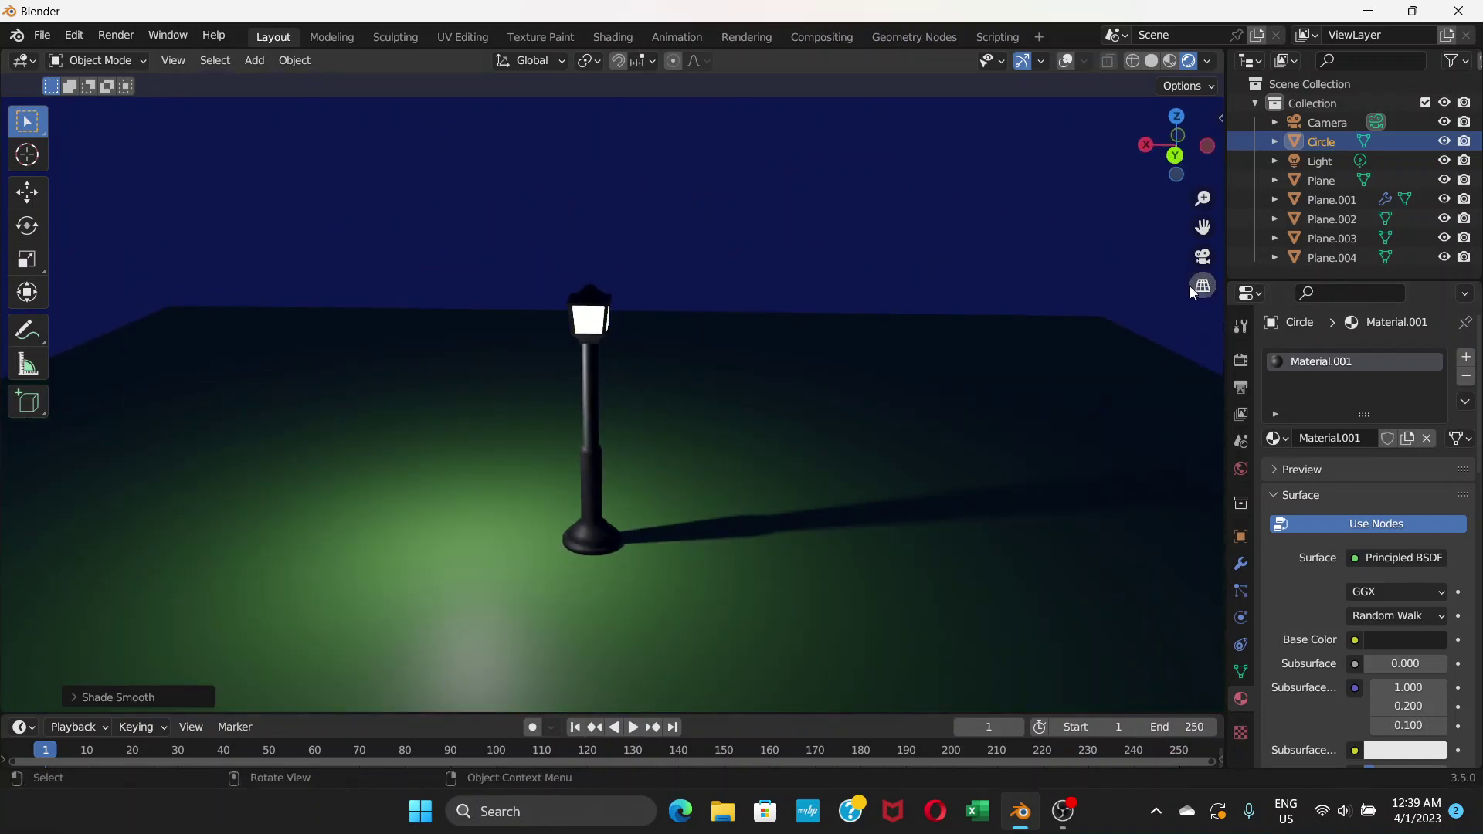
Step: Add a point light to the scene and turn the viewport overlays back on
click(253, 61)
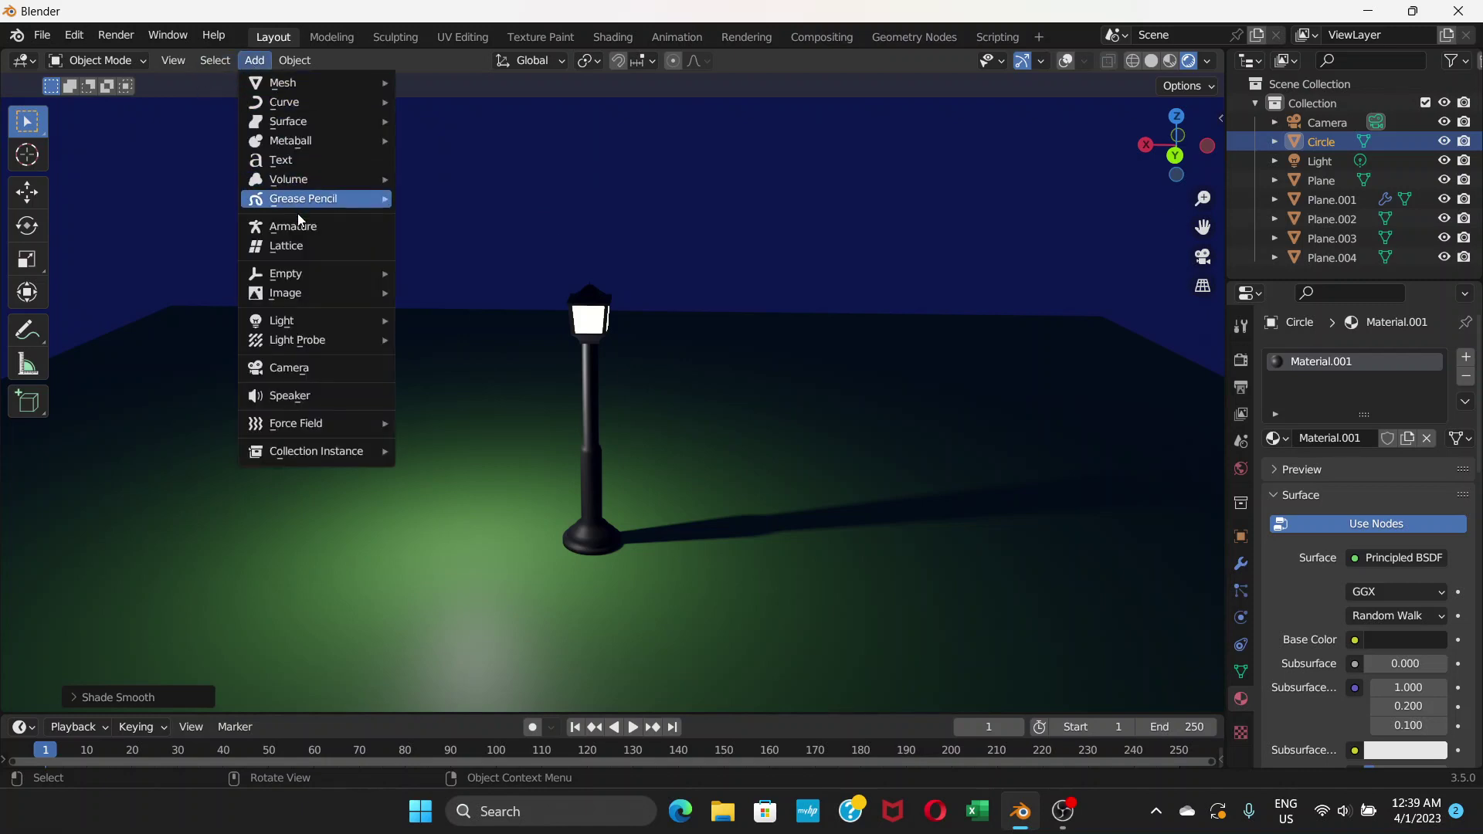
mouse_move(311, 321)
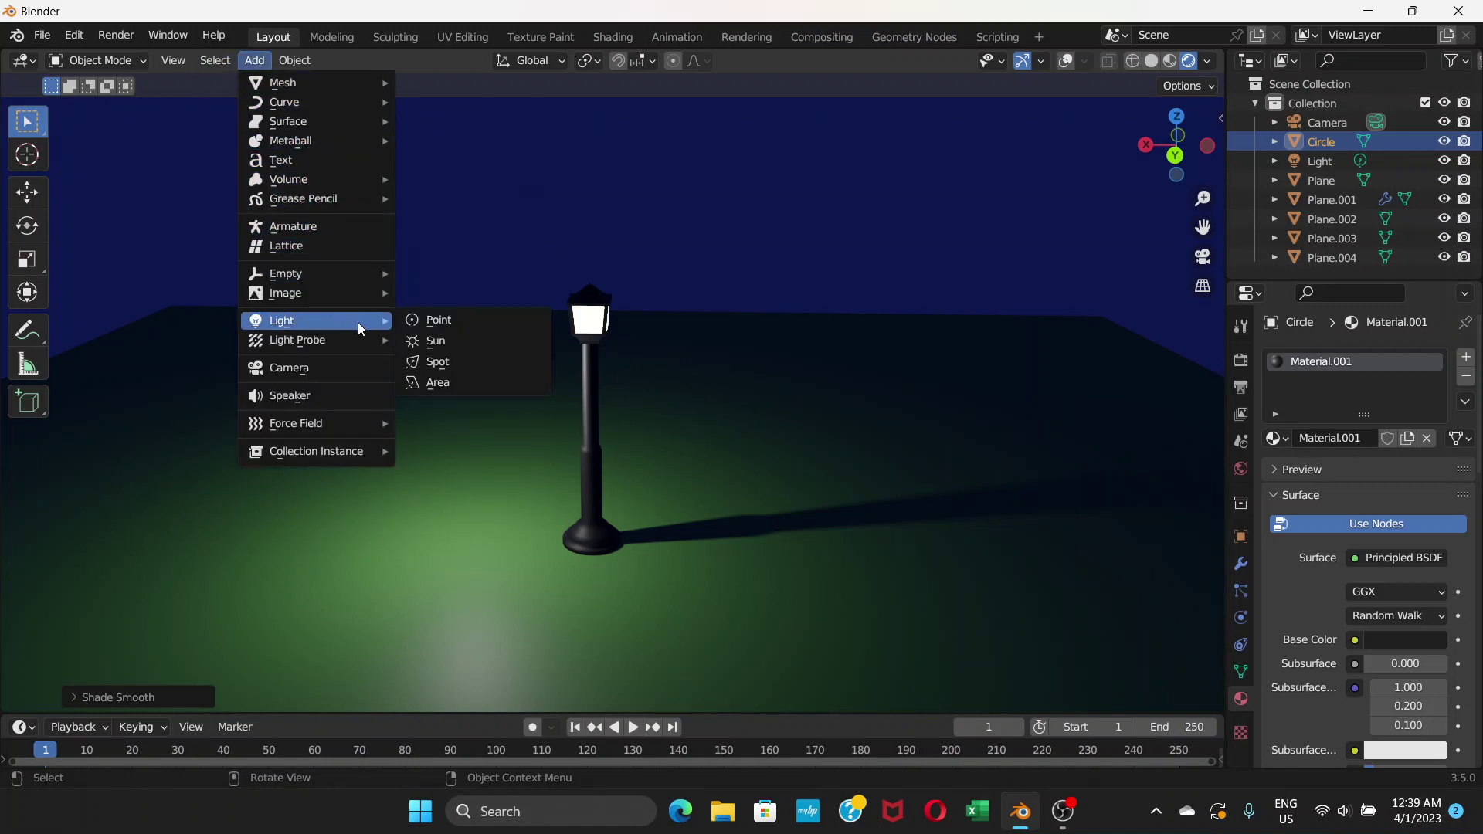
click(424, 321)
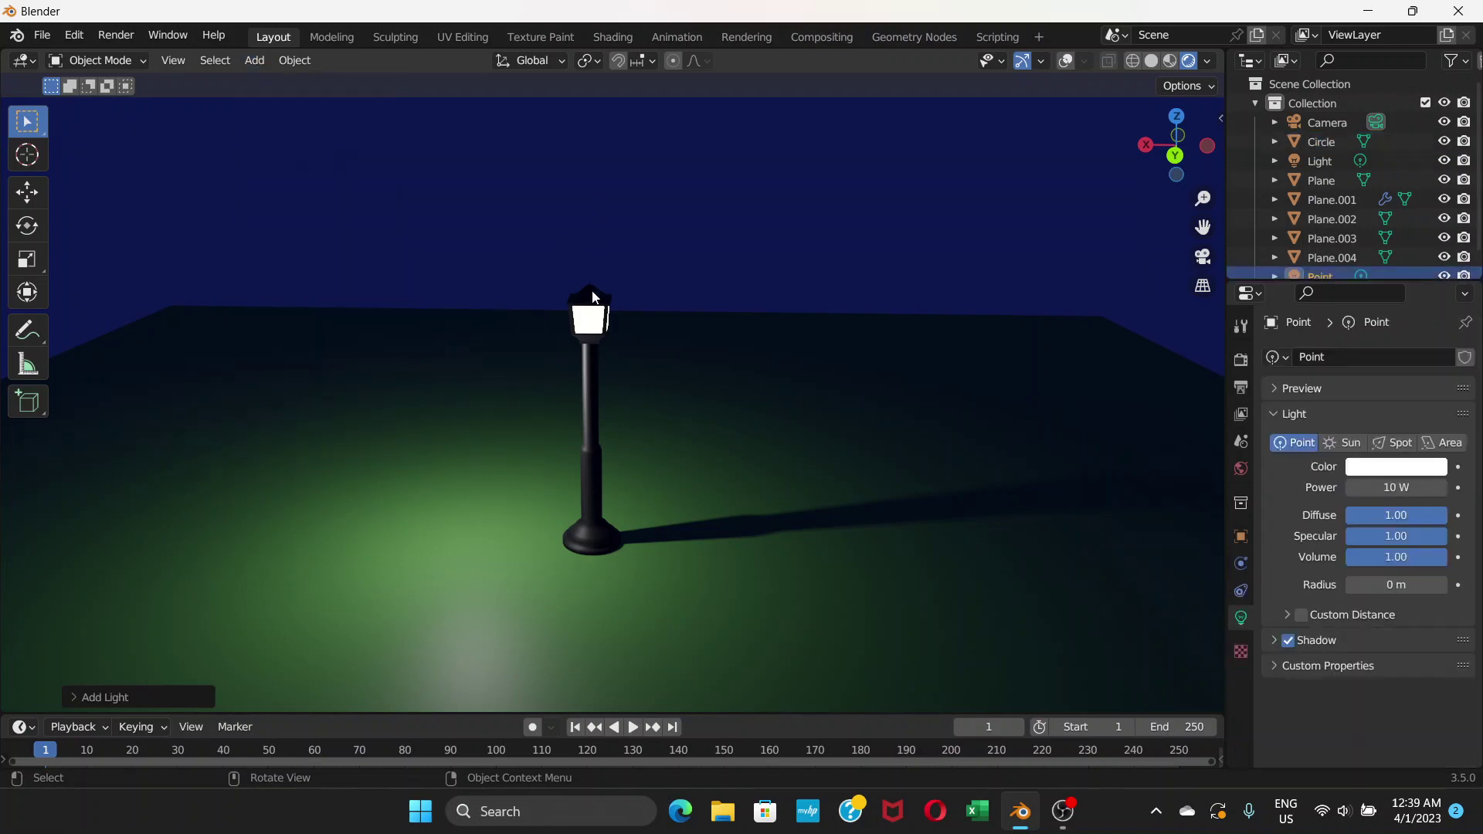
scroll(591, 313, down, 6)
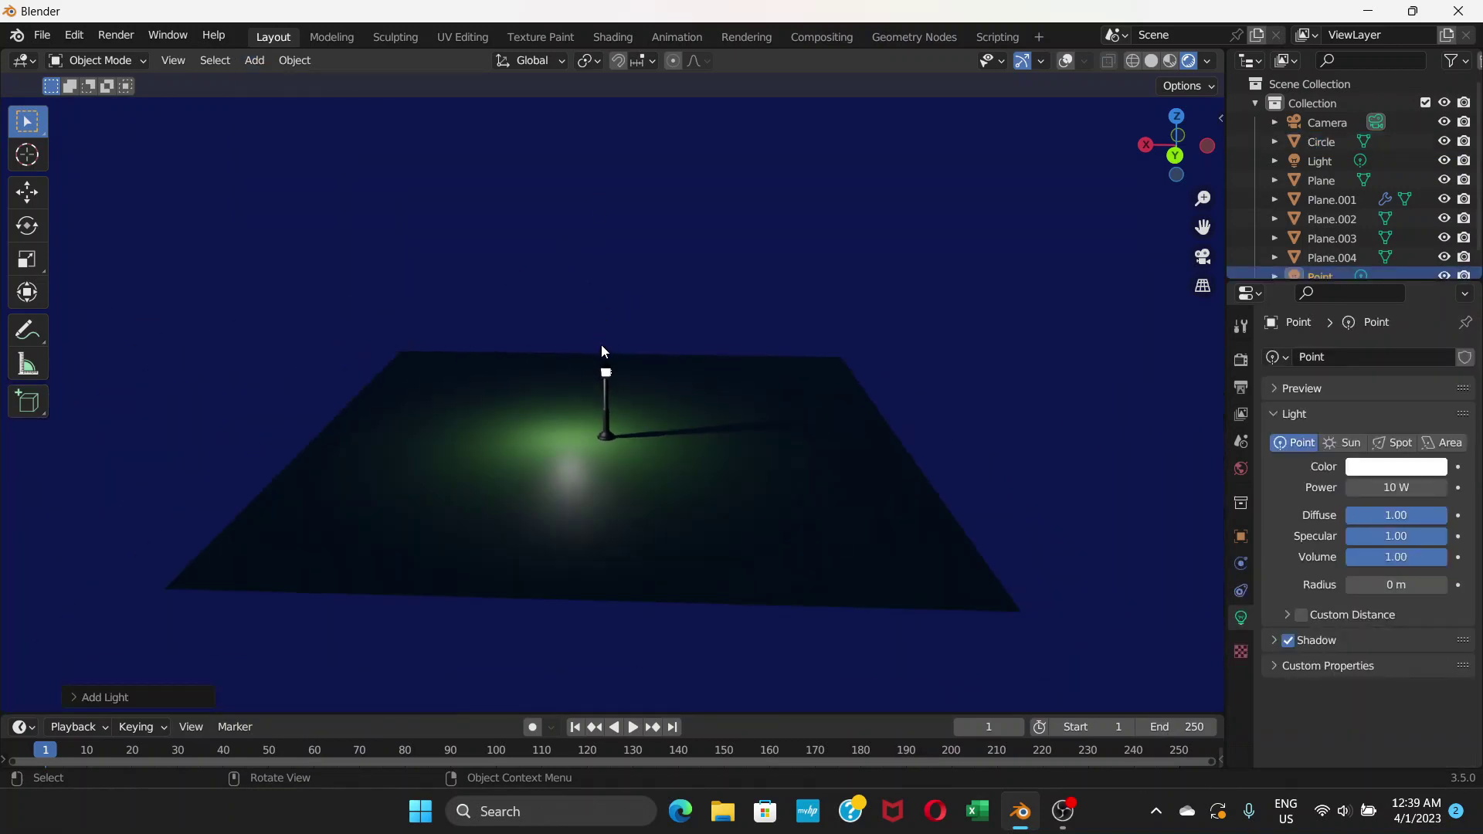
click(1066, 60)
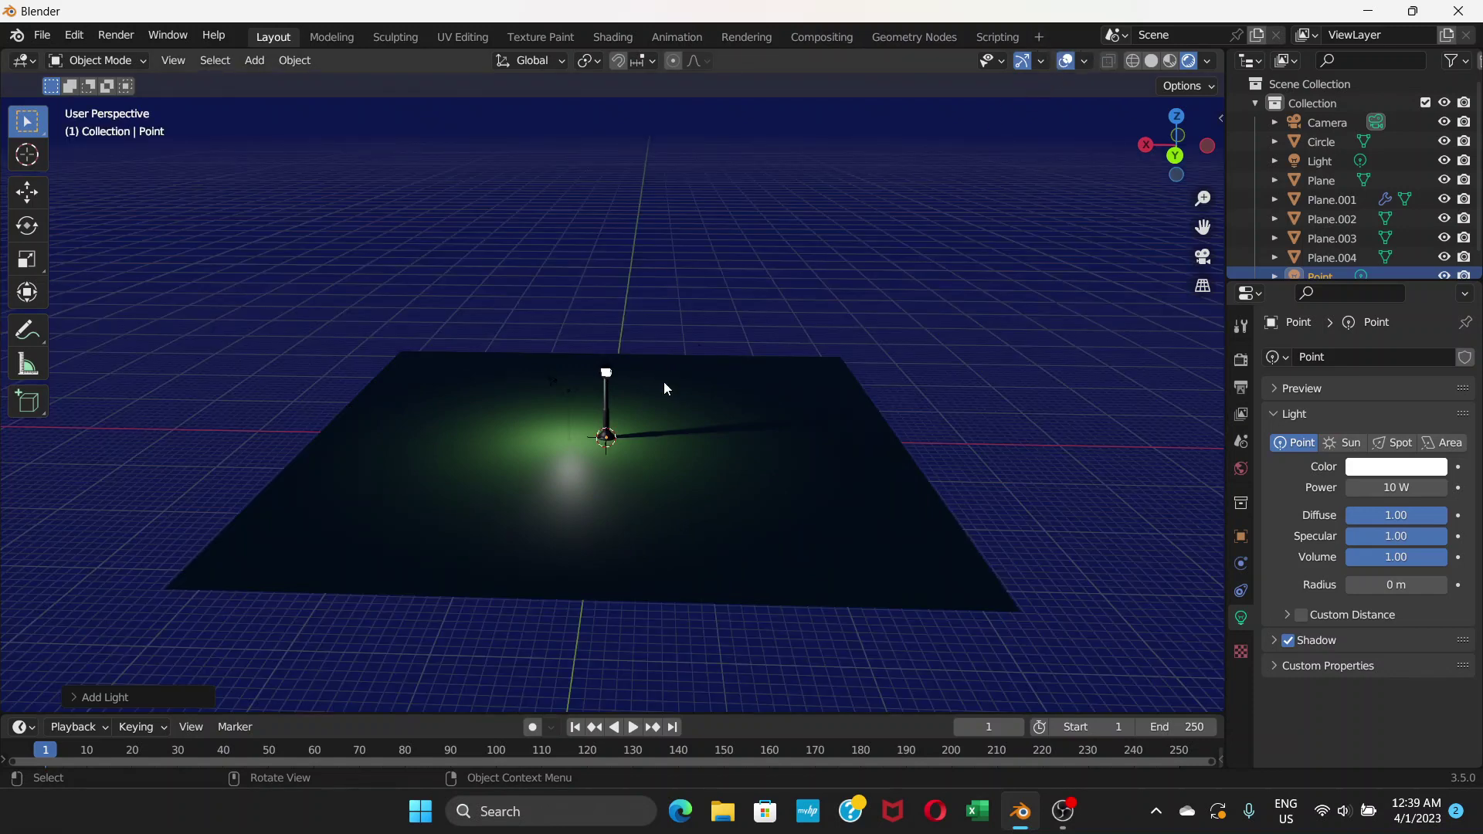
Step: Raise the point light about 10 m along the Z axis to just above the lamp's roof
key(g)
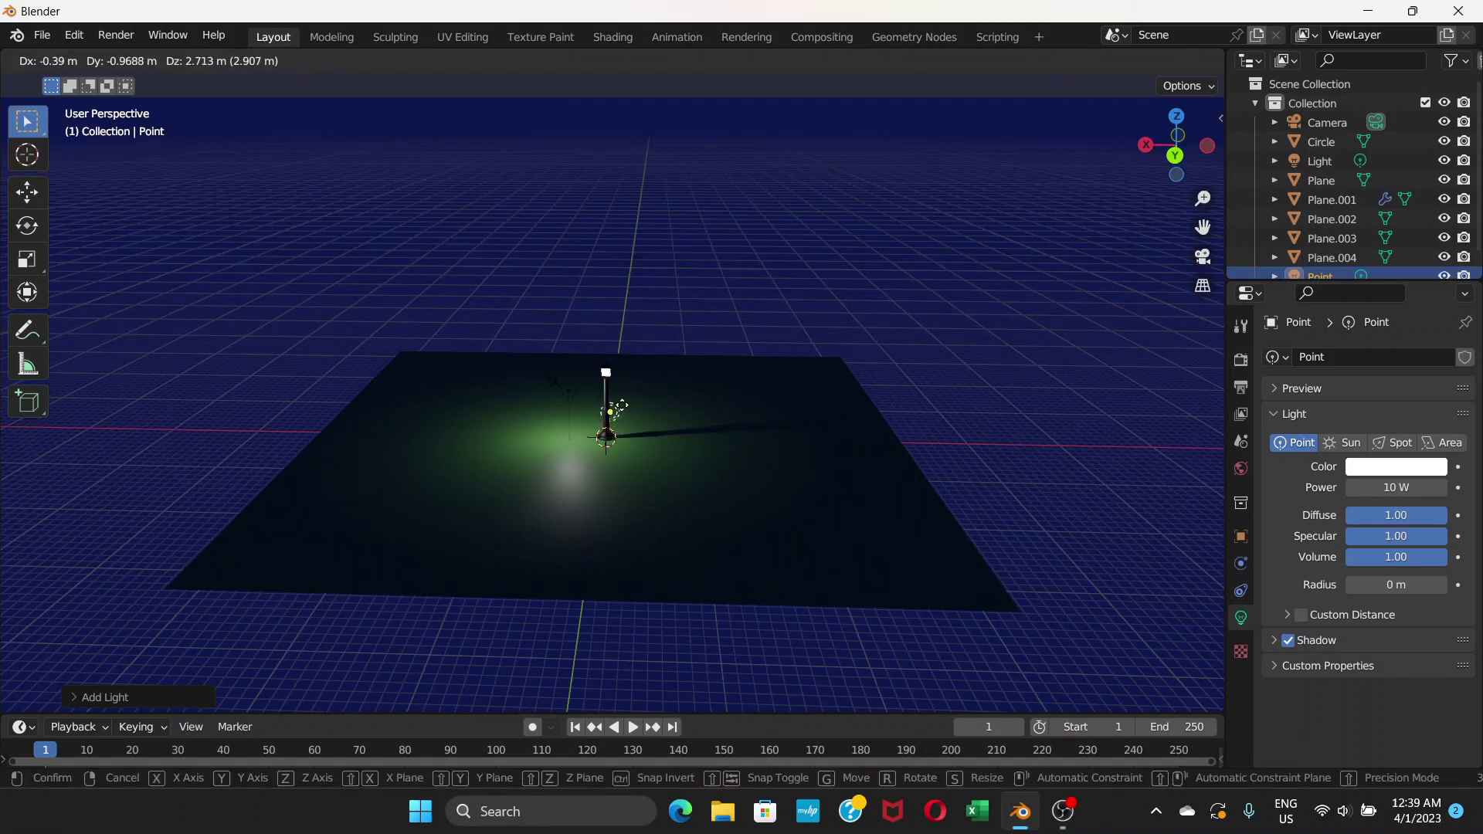
key(z)
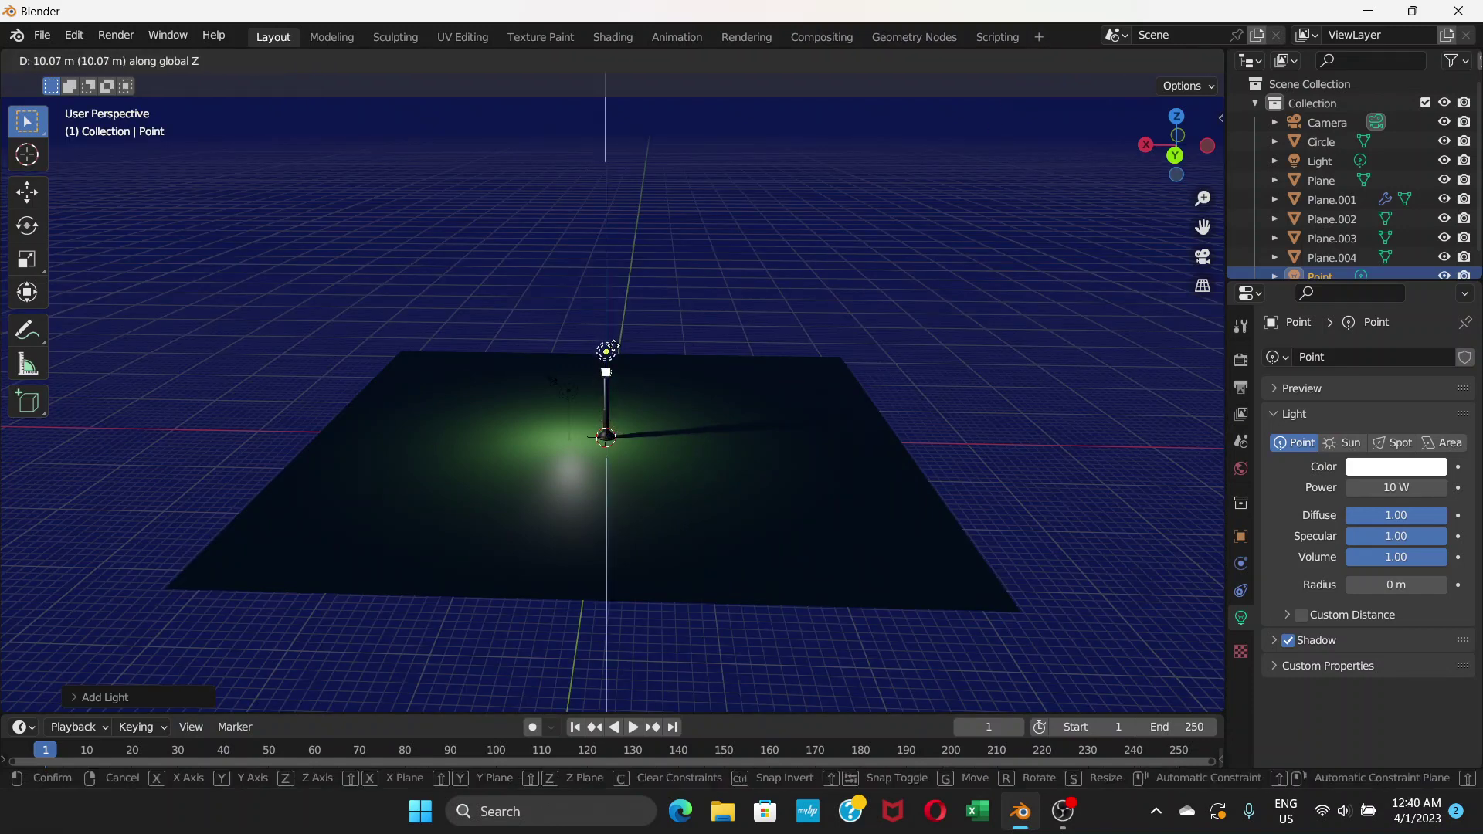
click(608, 351)
scroll(607, 344, up, 5)
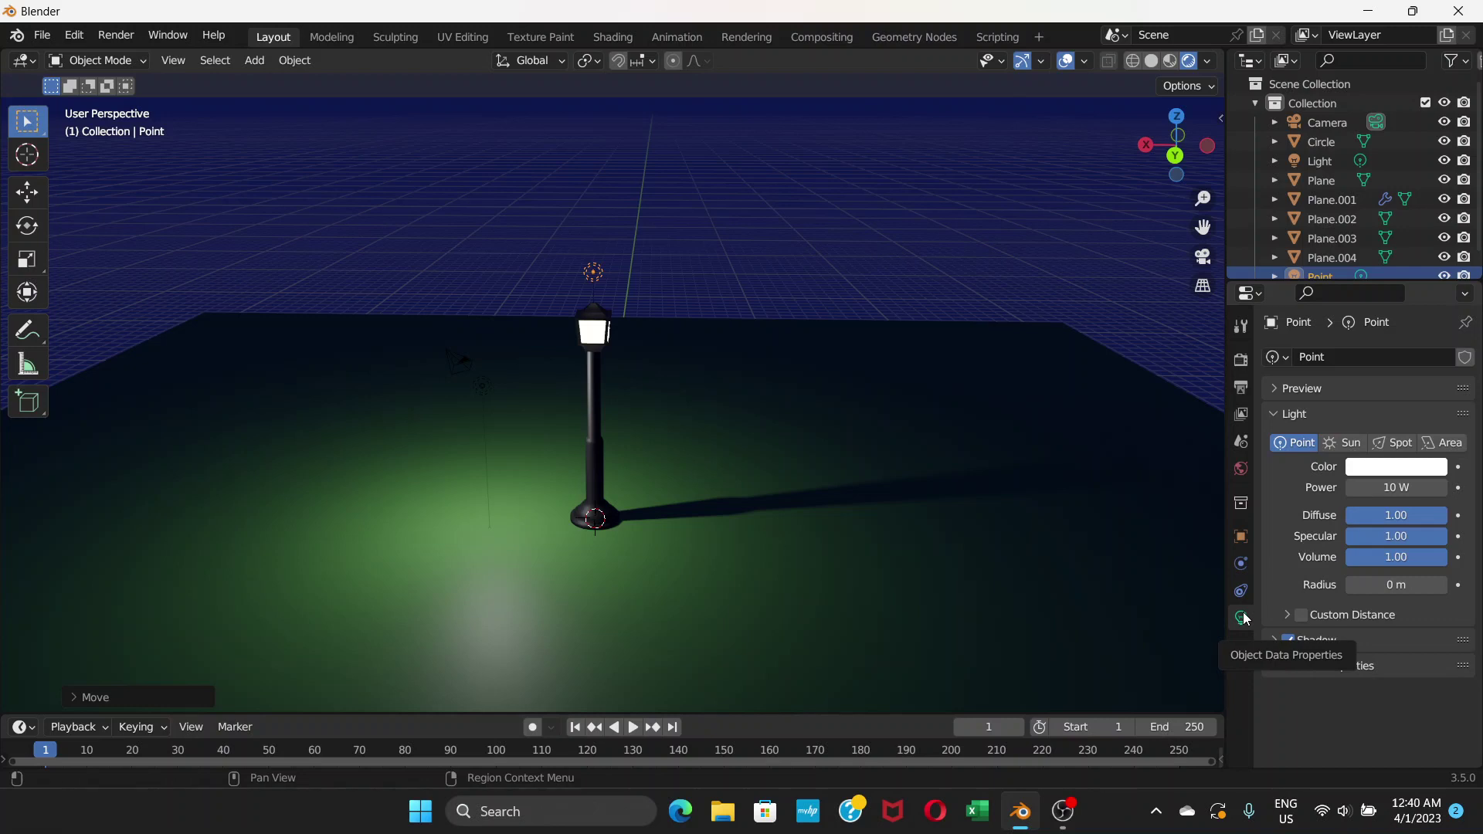
Step: Try the point light's power at 100 W and 500 W and check the lamp's illumination
click(1382, 487)
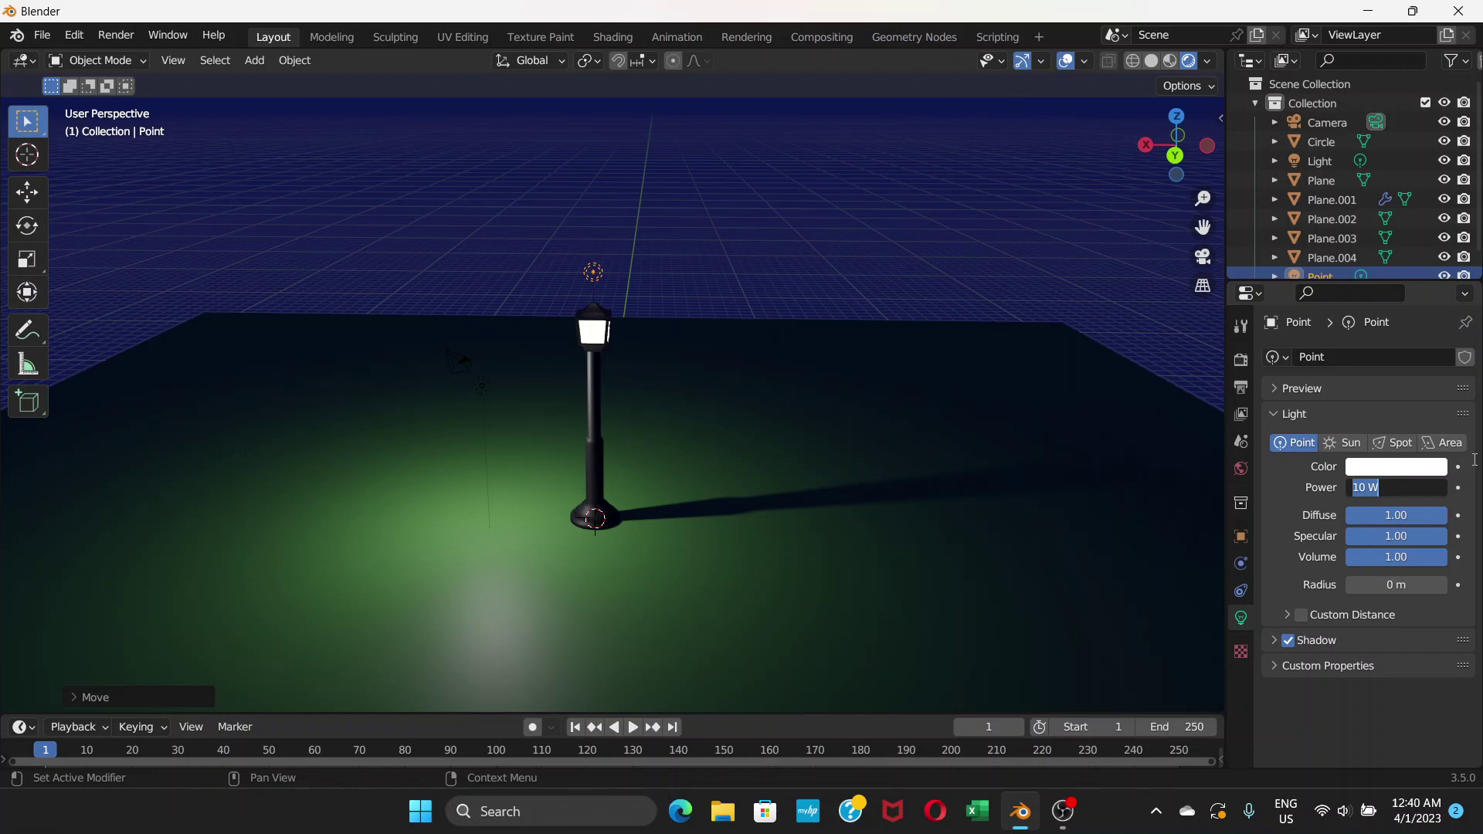
text(100)
key(Return)
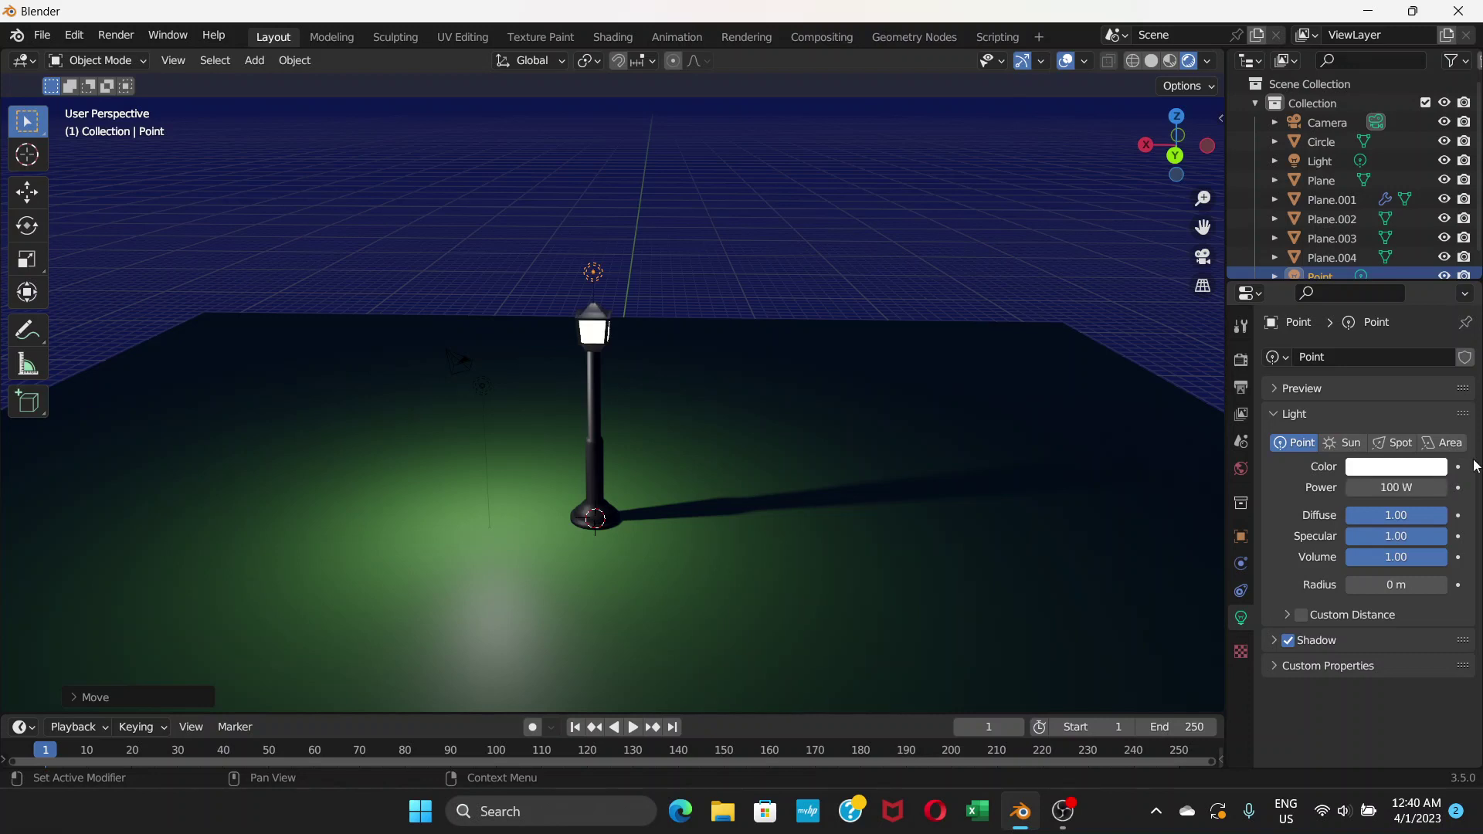
click(1398, 488)
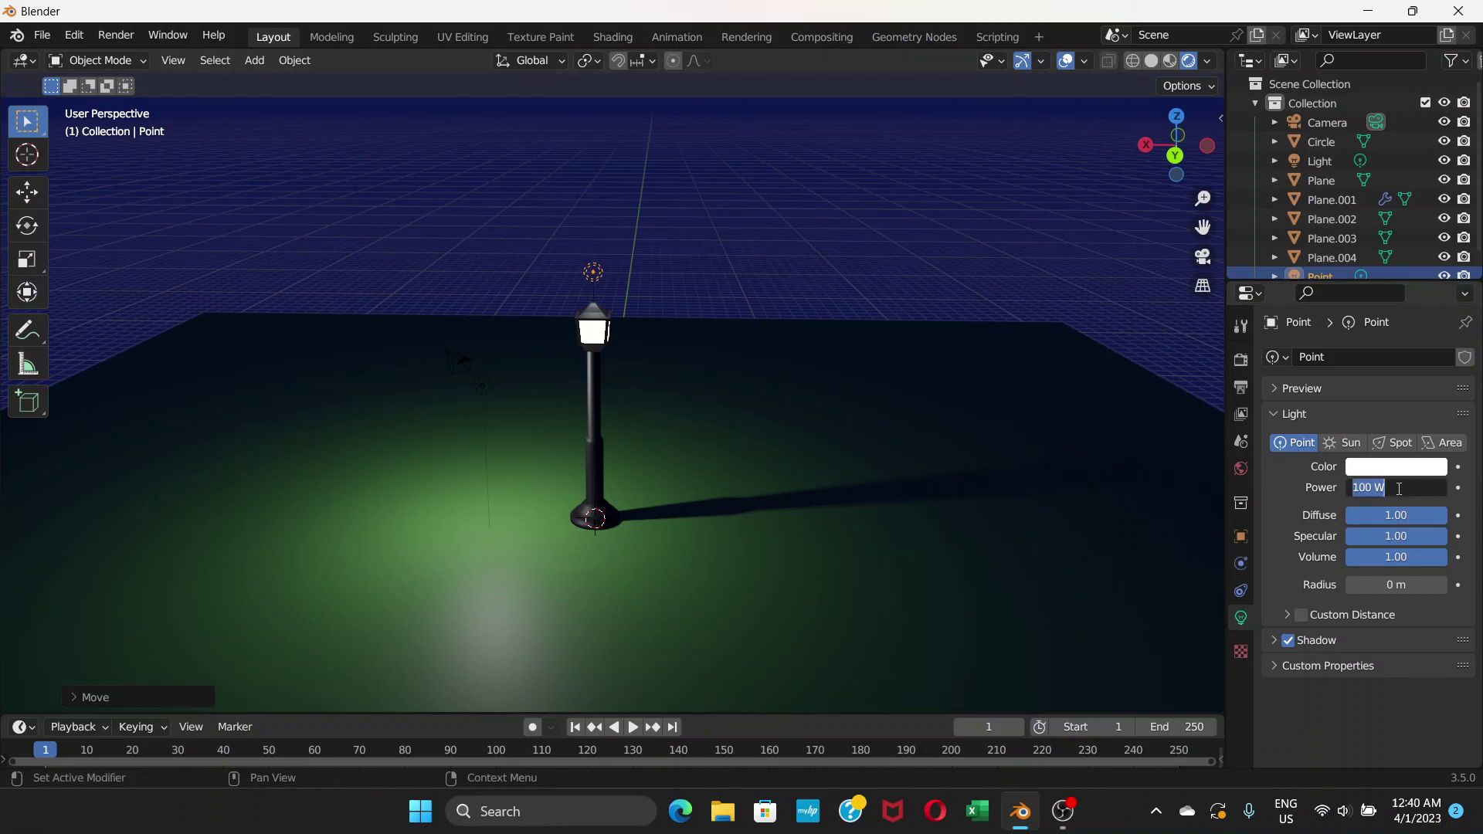
text(500)
key(Return)
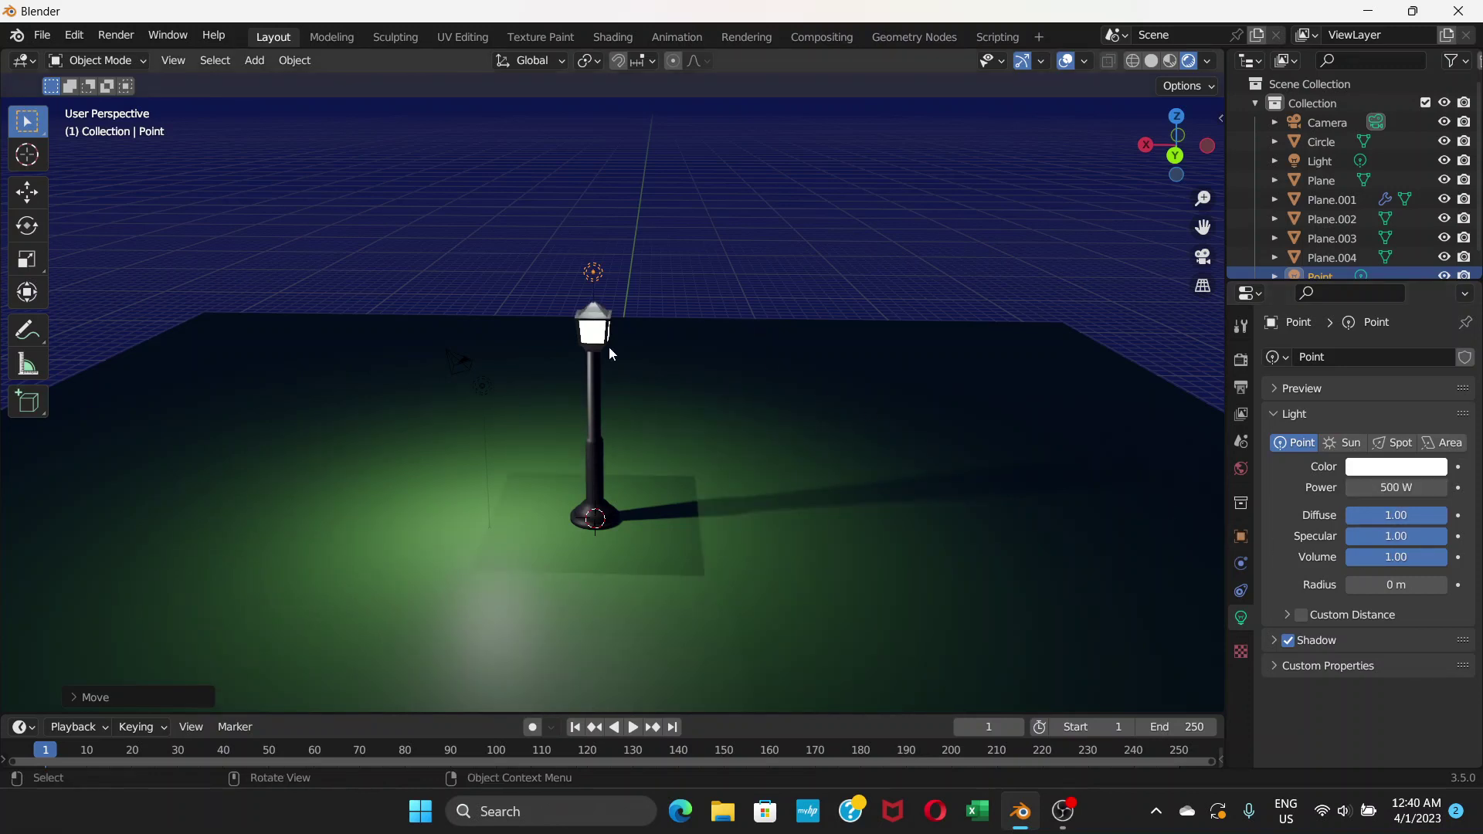
scroll(608, 346, up, 3)
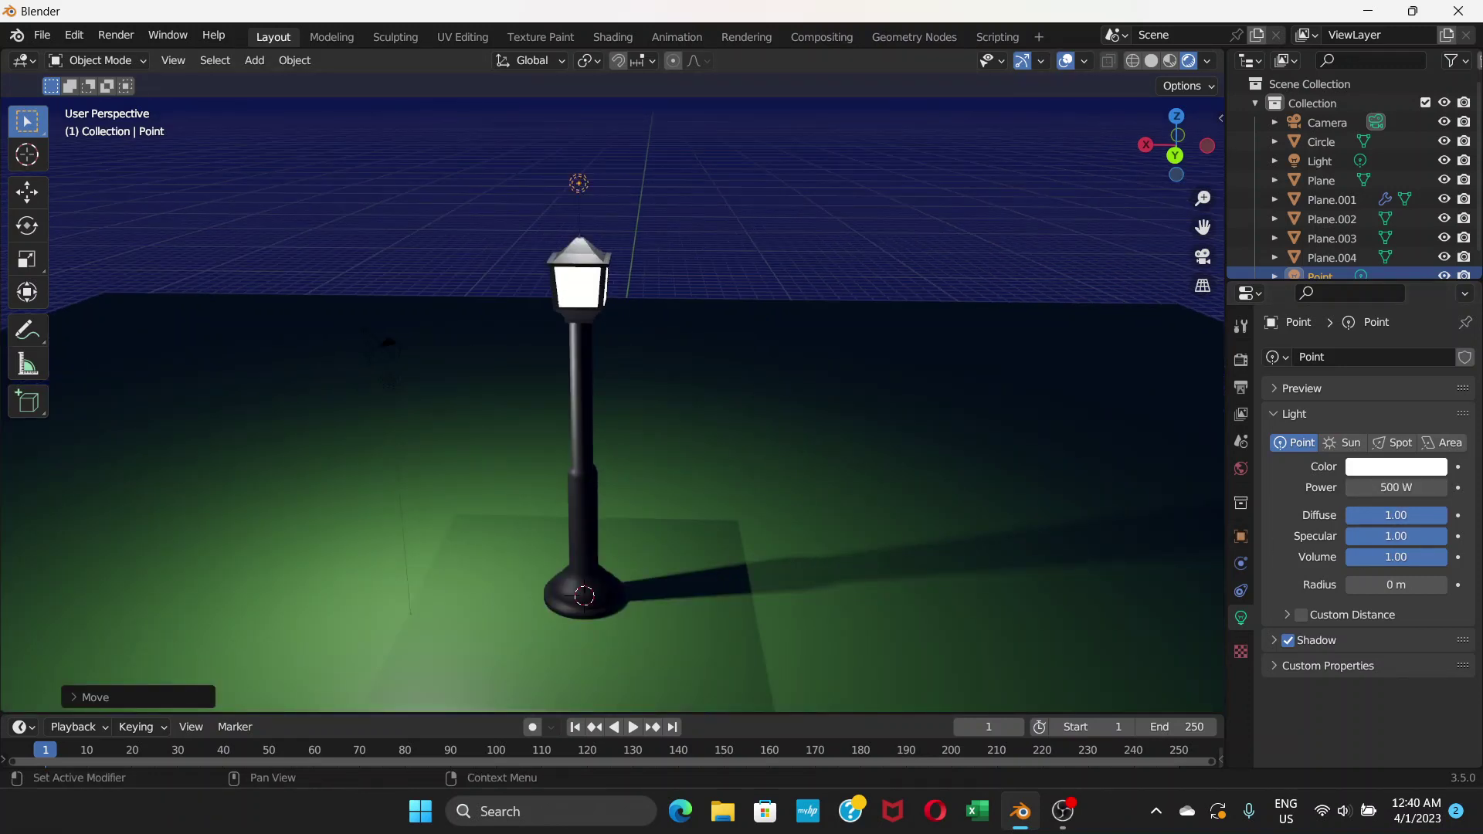
Step: Set the point light's power to 1000 W
click(1407, 488)
text(1000)
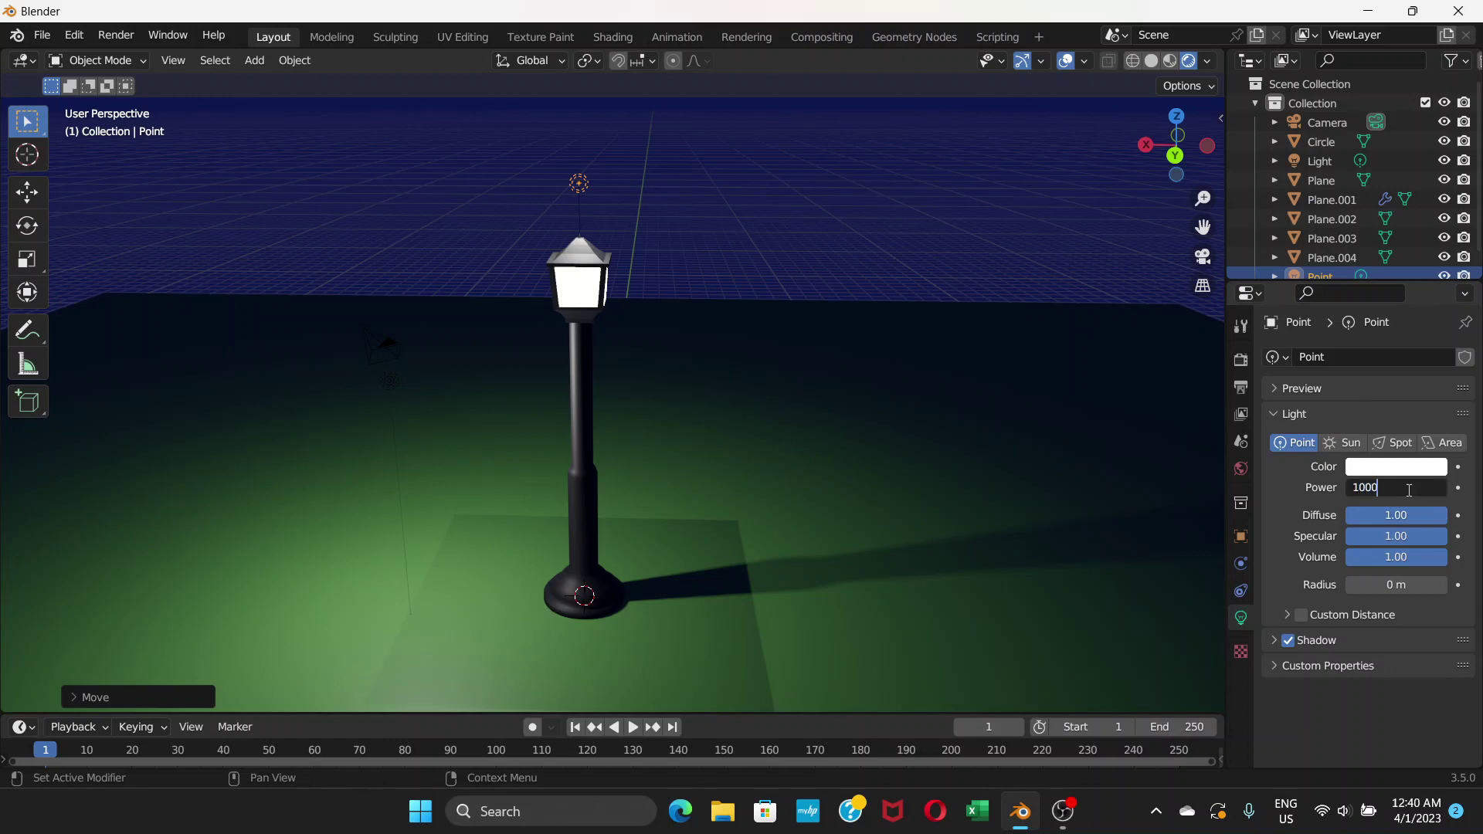
key(Return)
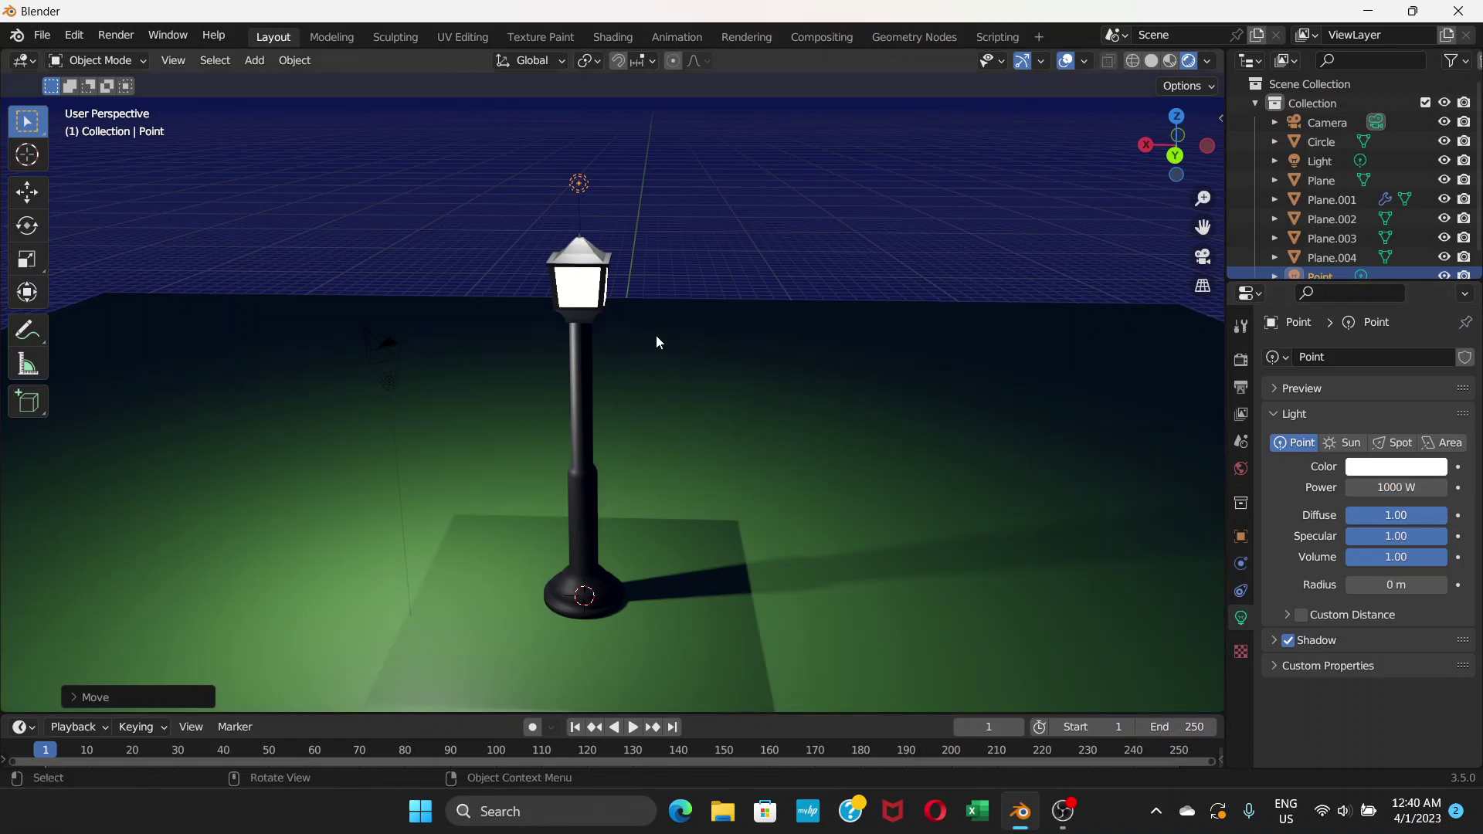
Step: Raise the point light about 0.19 m along Z and move it sideways, clear of the lamp's roof
key(g)
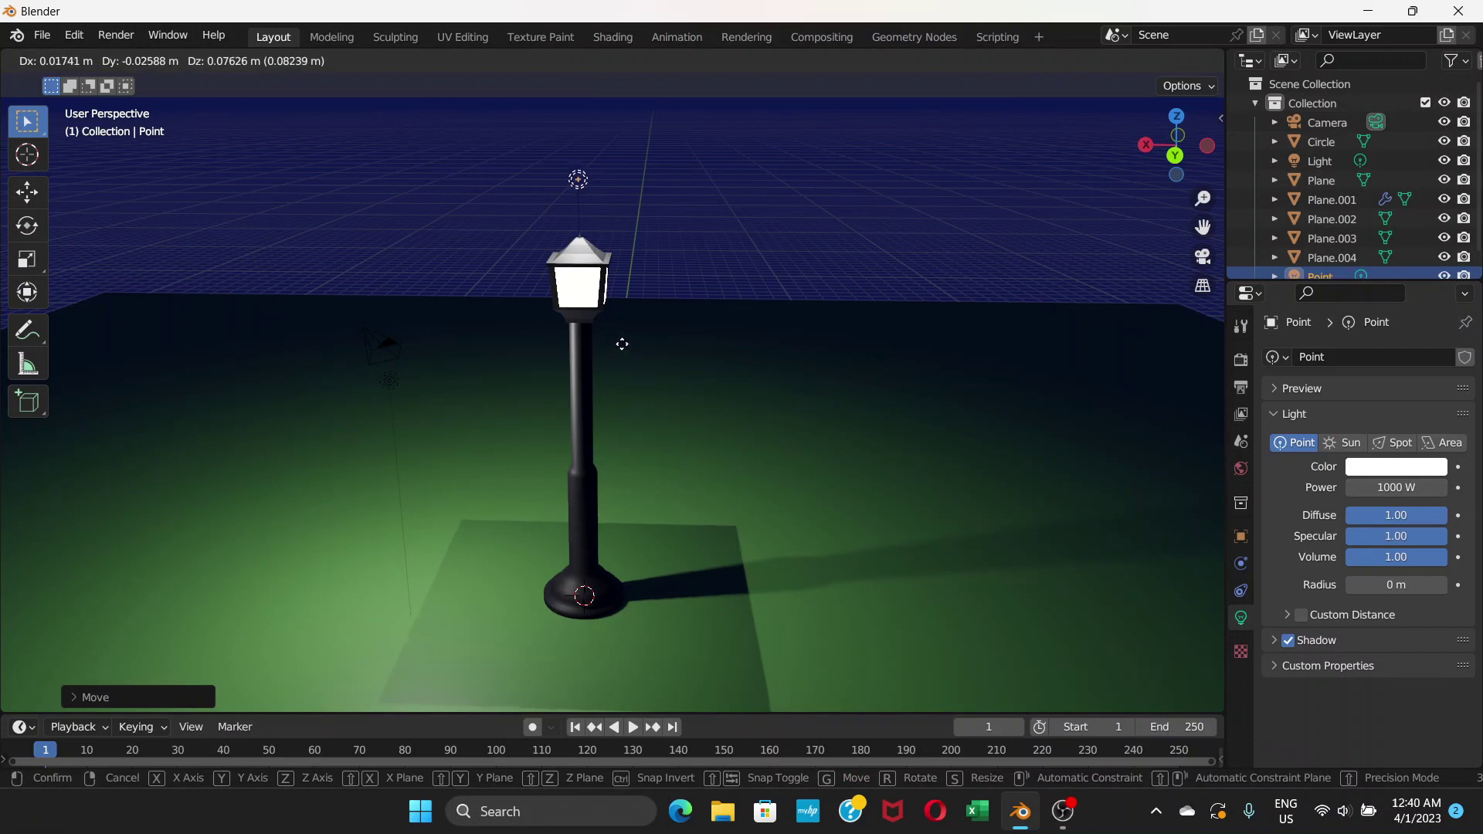
key(z)
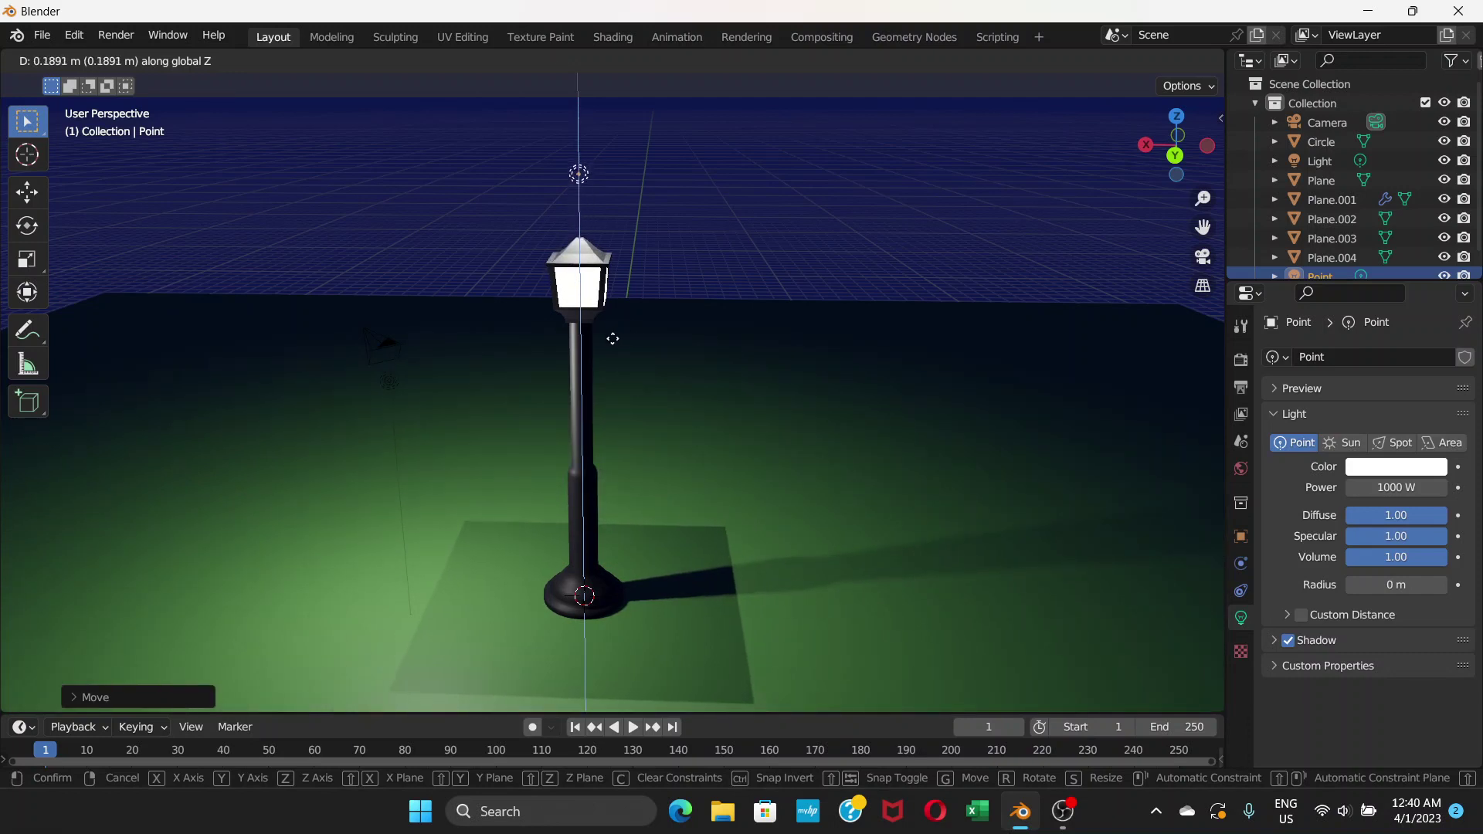
click(613, 338)
key(g)
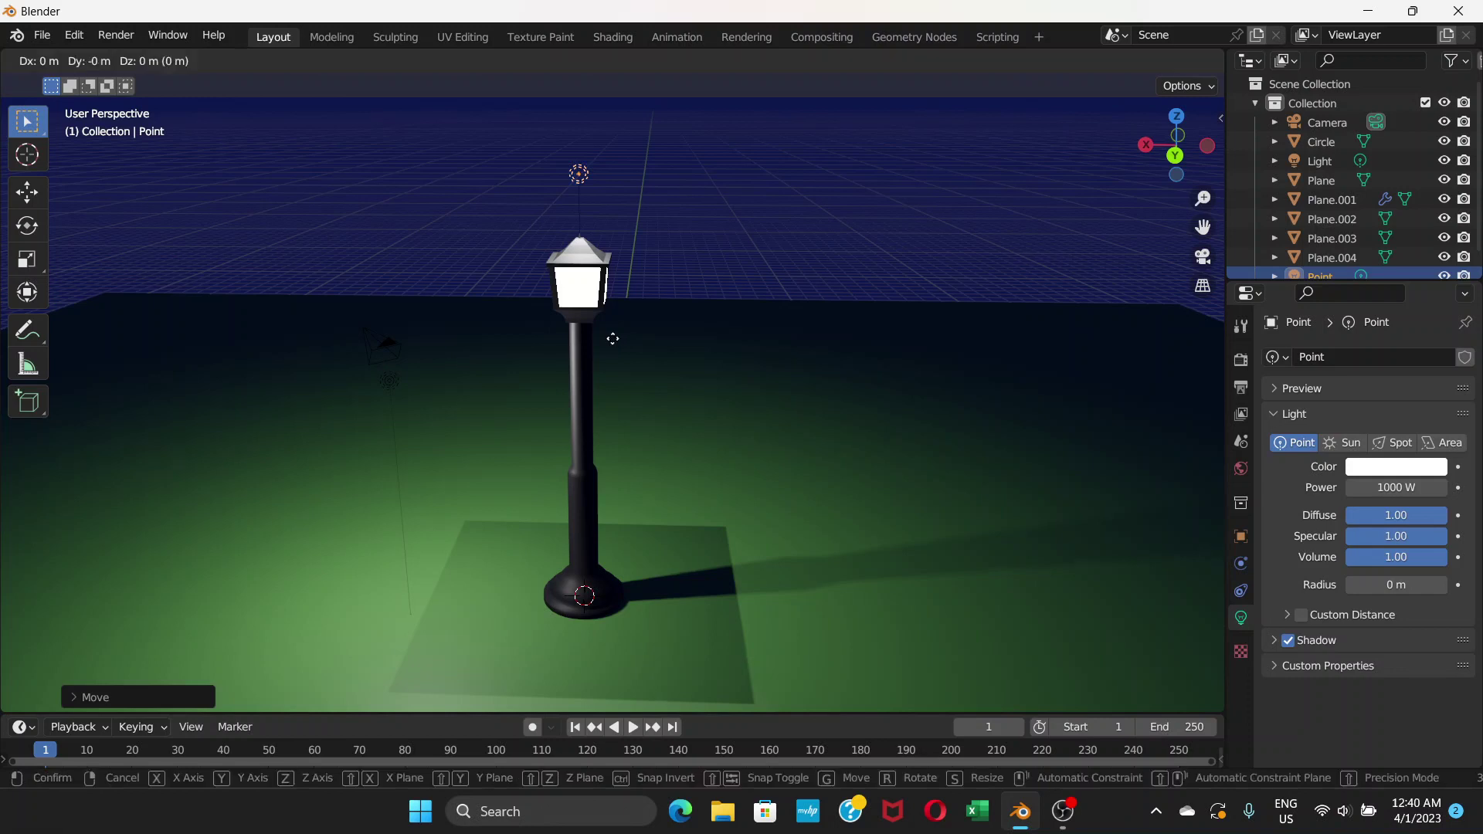
click(468, 325)
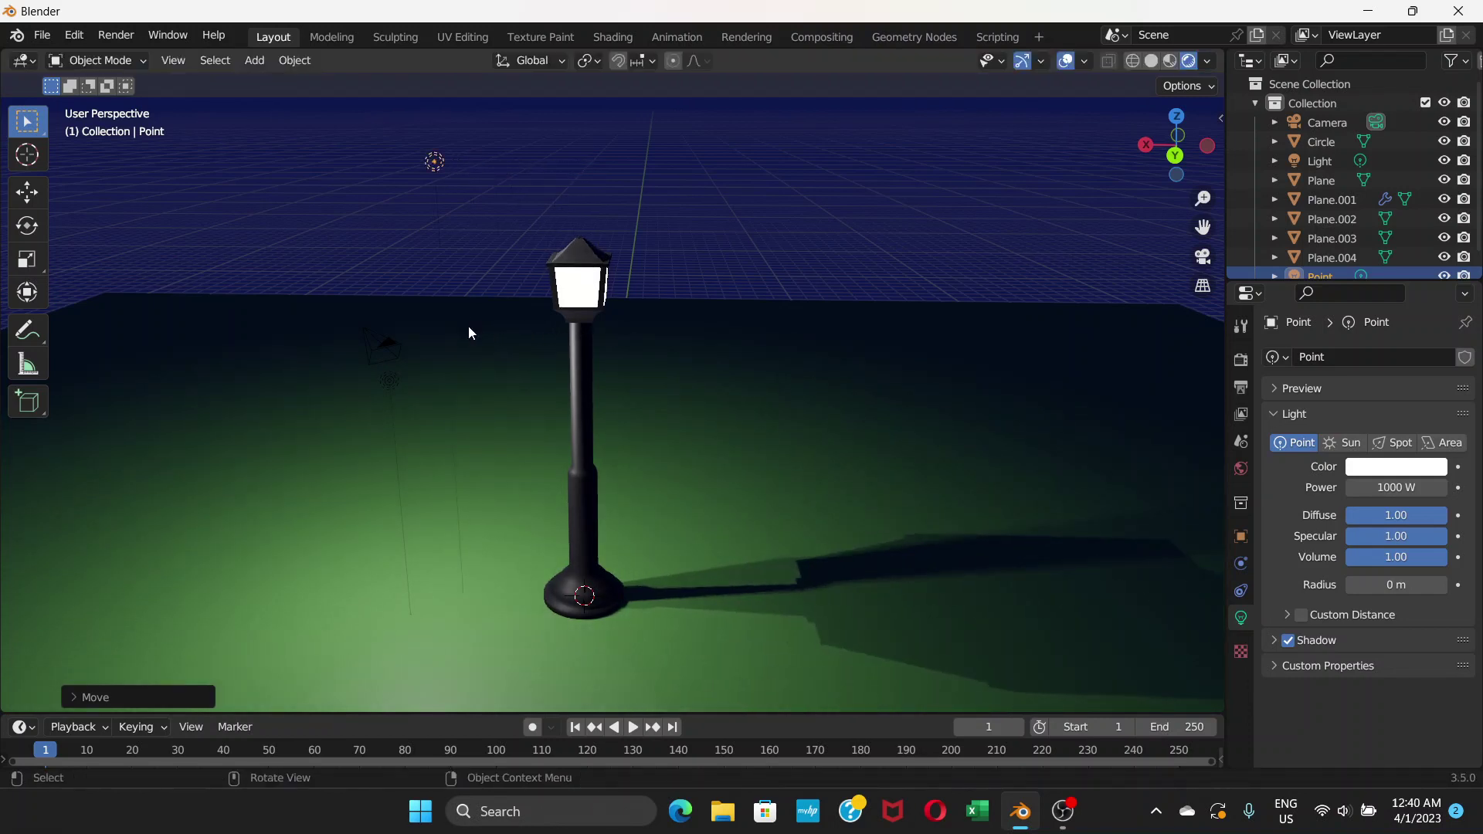
Step: Duplicate the point light and place the copy about 6.7 m away on the opposite side of the lamp
key(shift+d)
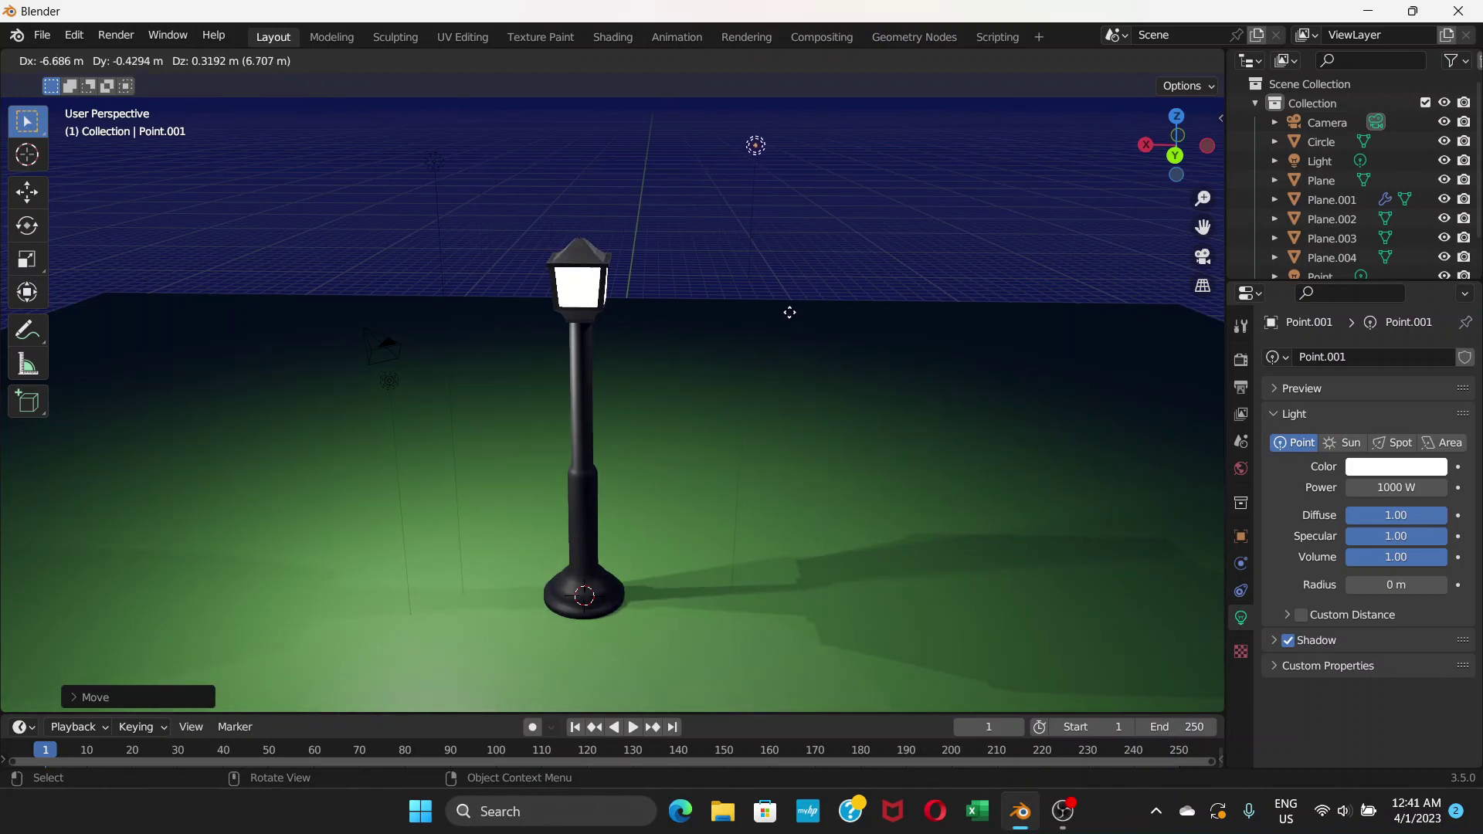
click(792, 317)
scroll(759, 444, down, 3)
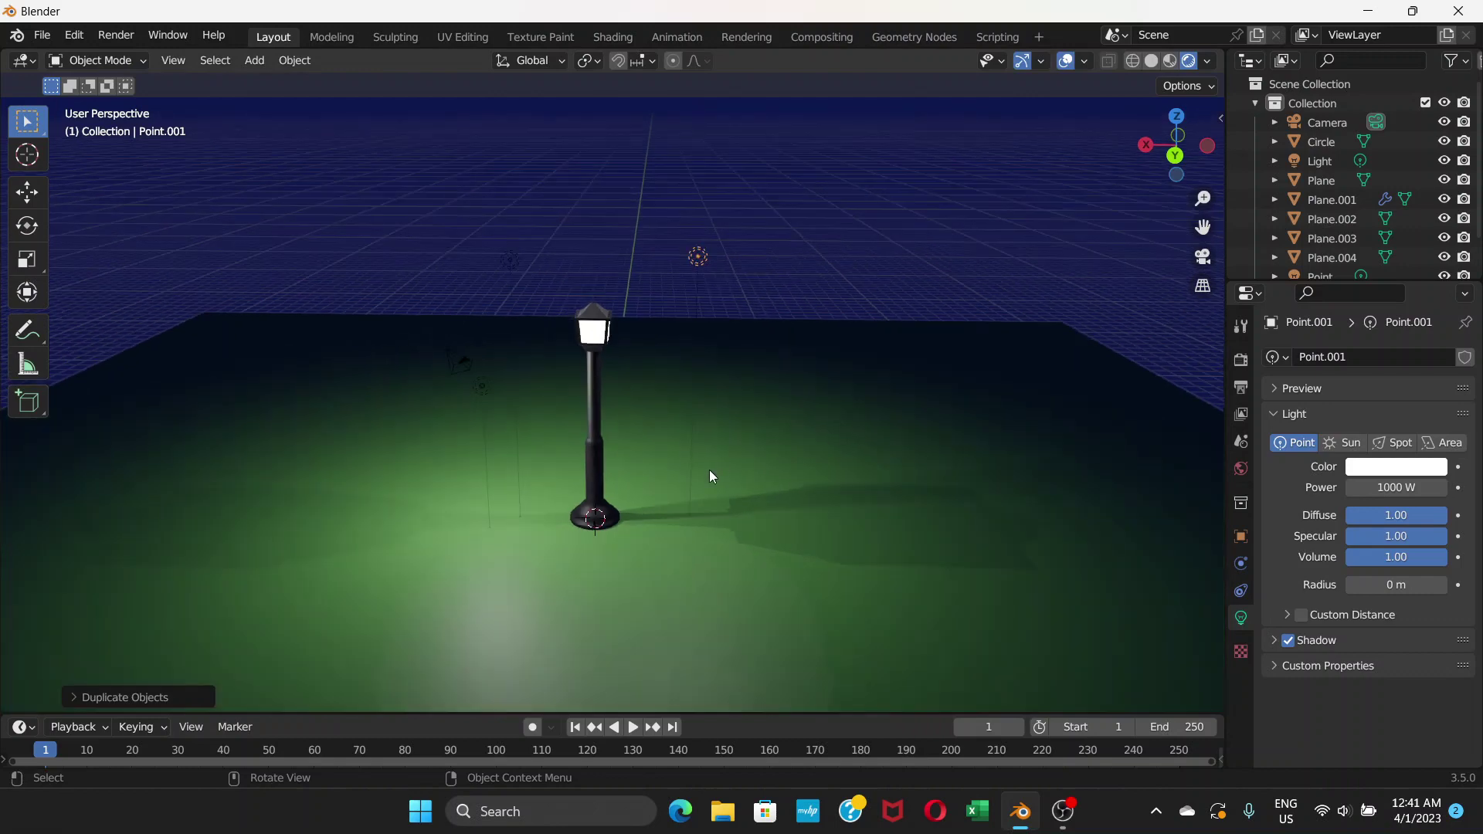
Step: Select the ground plane, hide the viewport overlays and view the lit lamp from another side
middle_drag(710, 474, 705, 439)
click(697, 468)
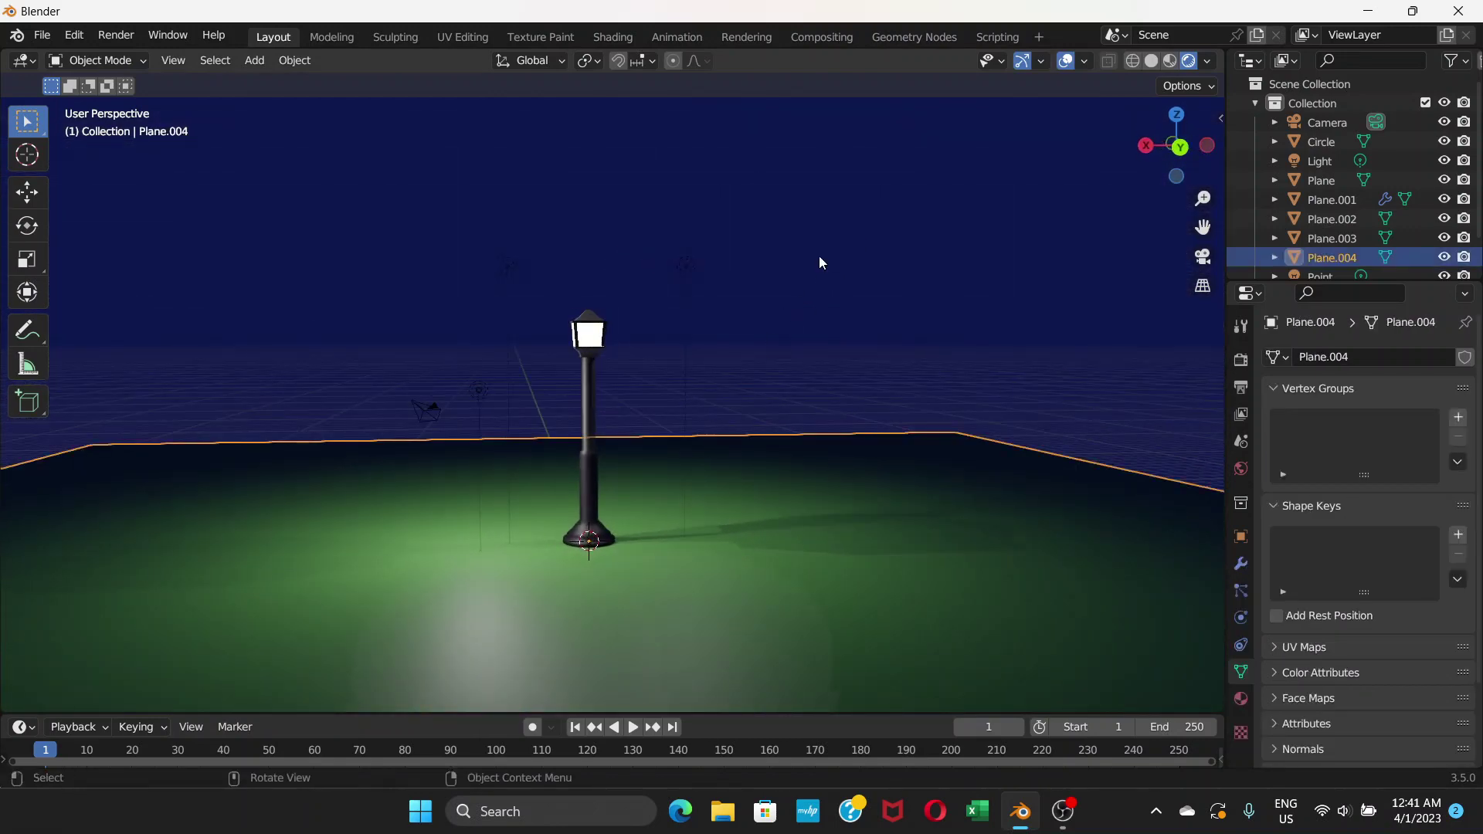
click(1065, 68)
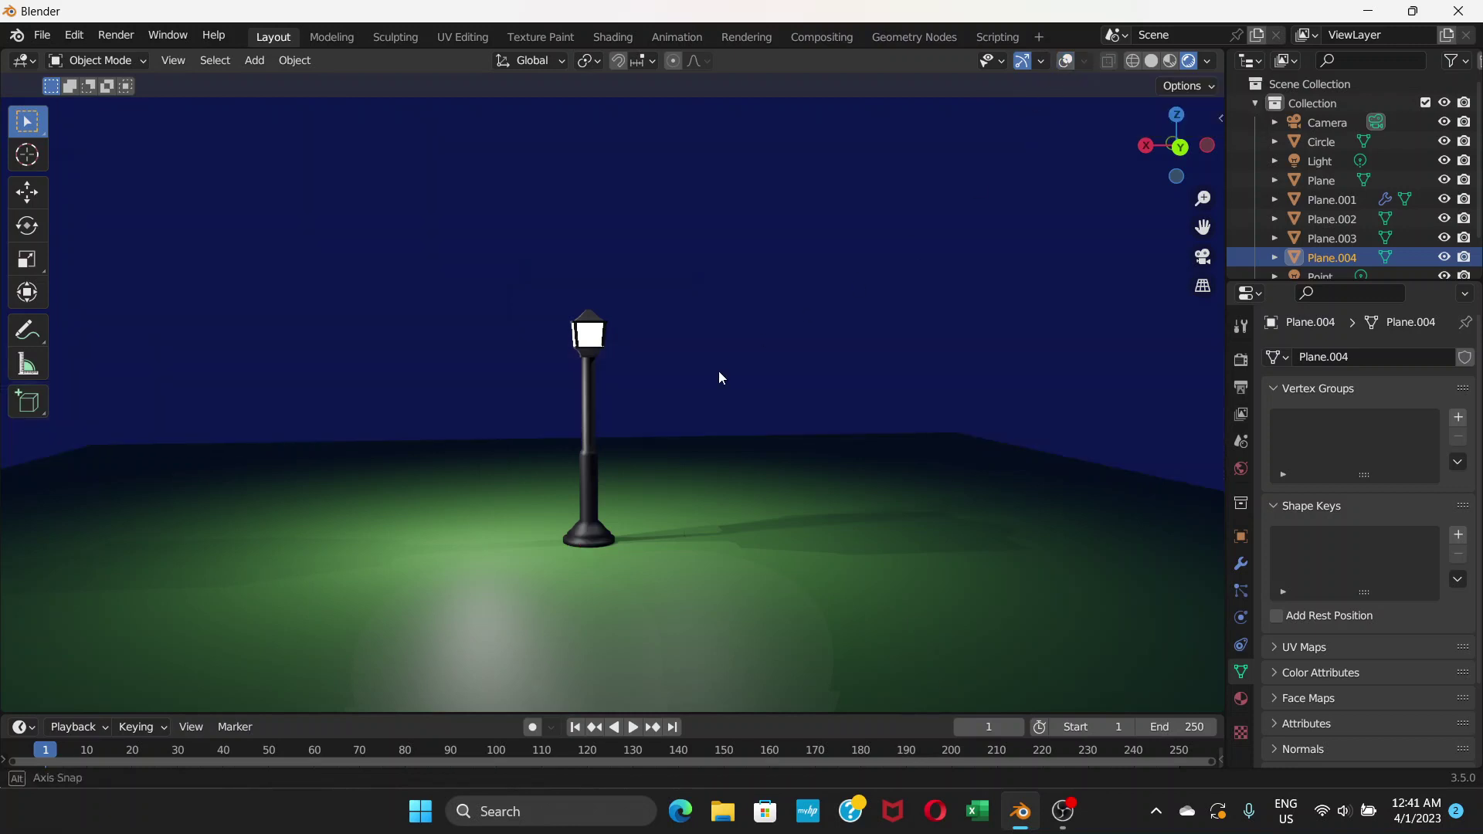
middle_drag(719, 371, 593, 415)
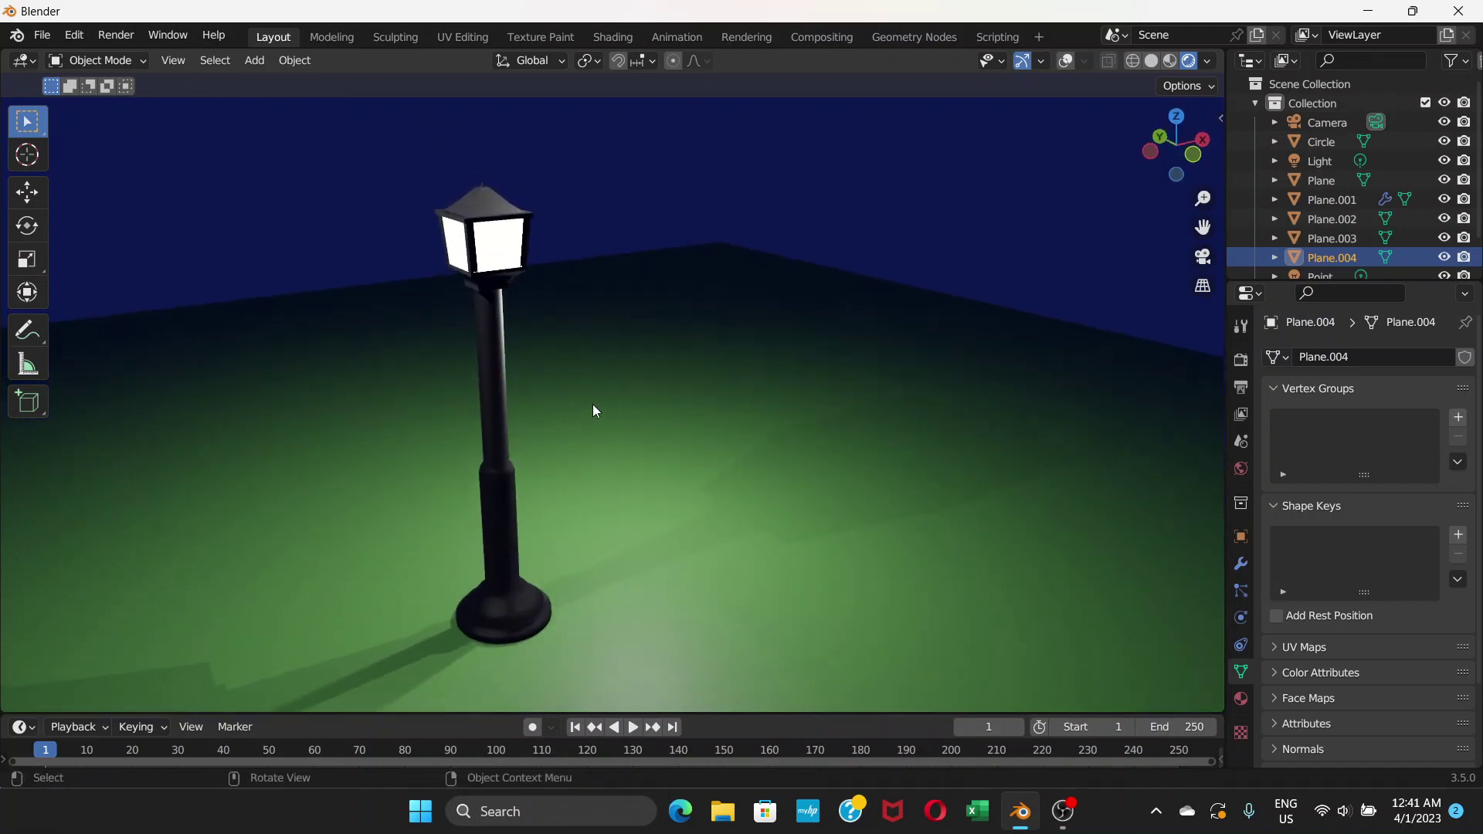